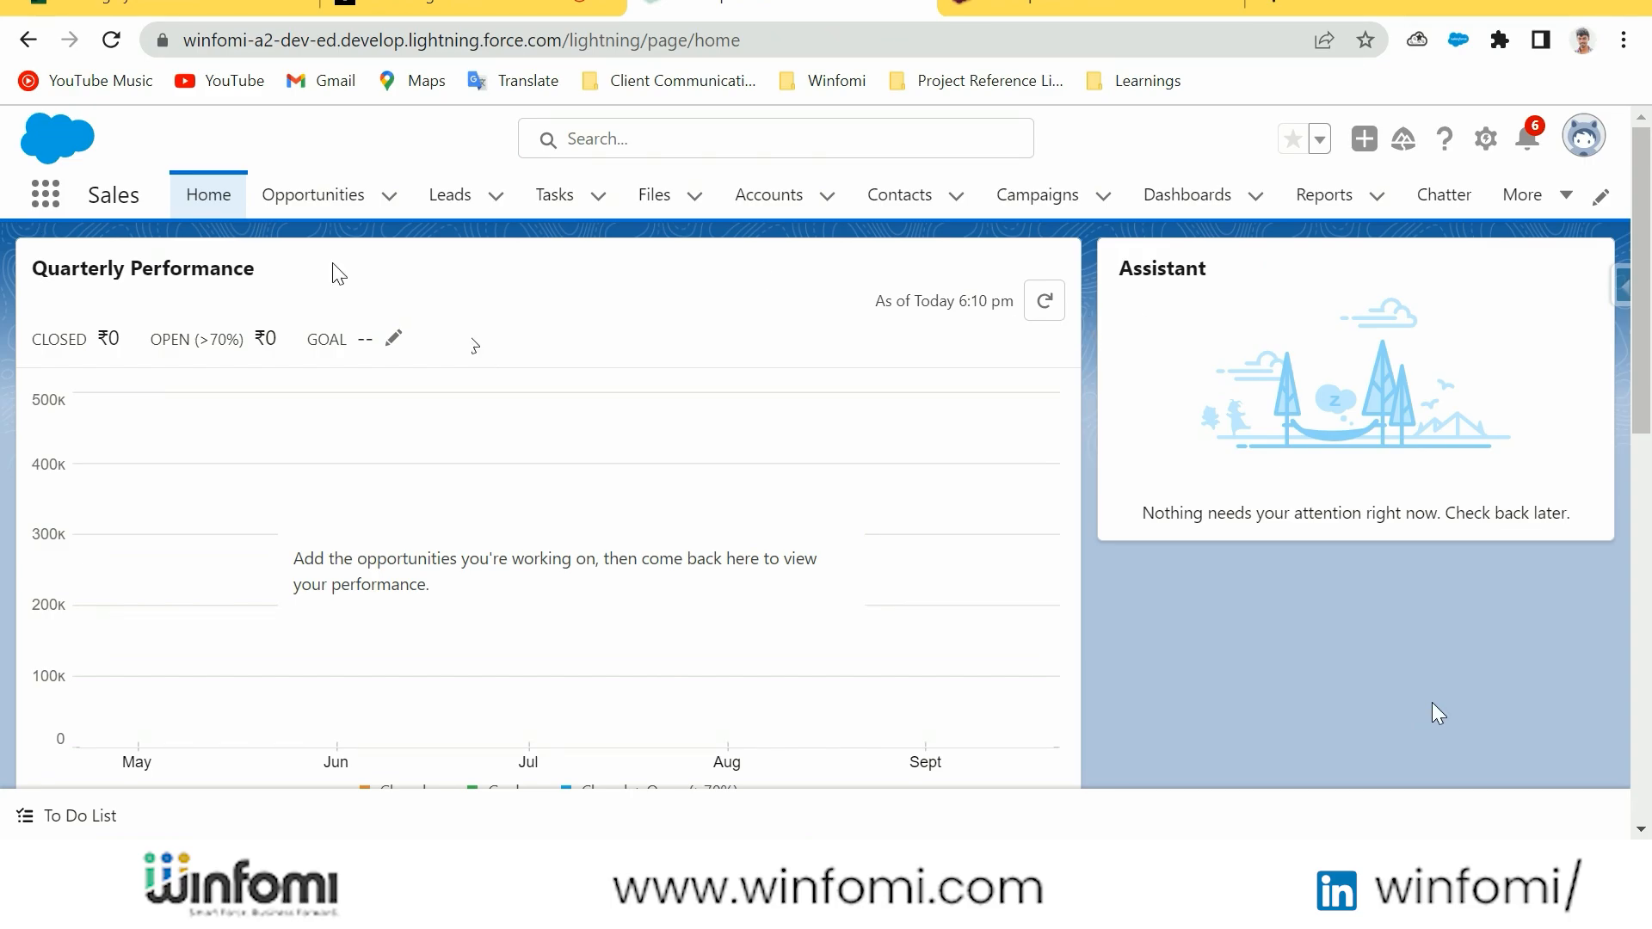
Show all accounts and open the Winfomi account's details
click(761, 202)
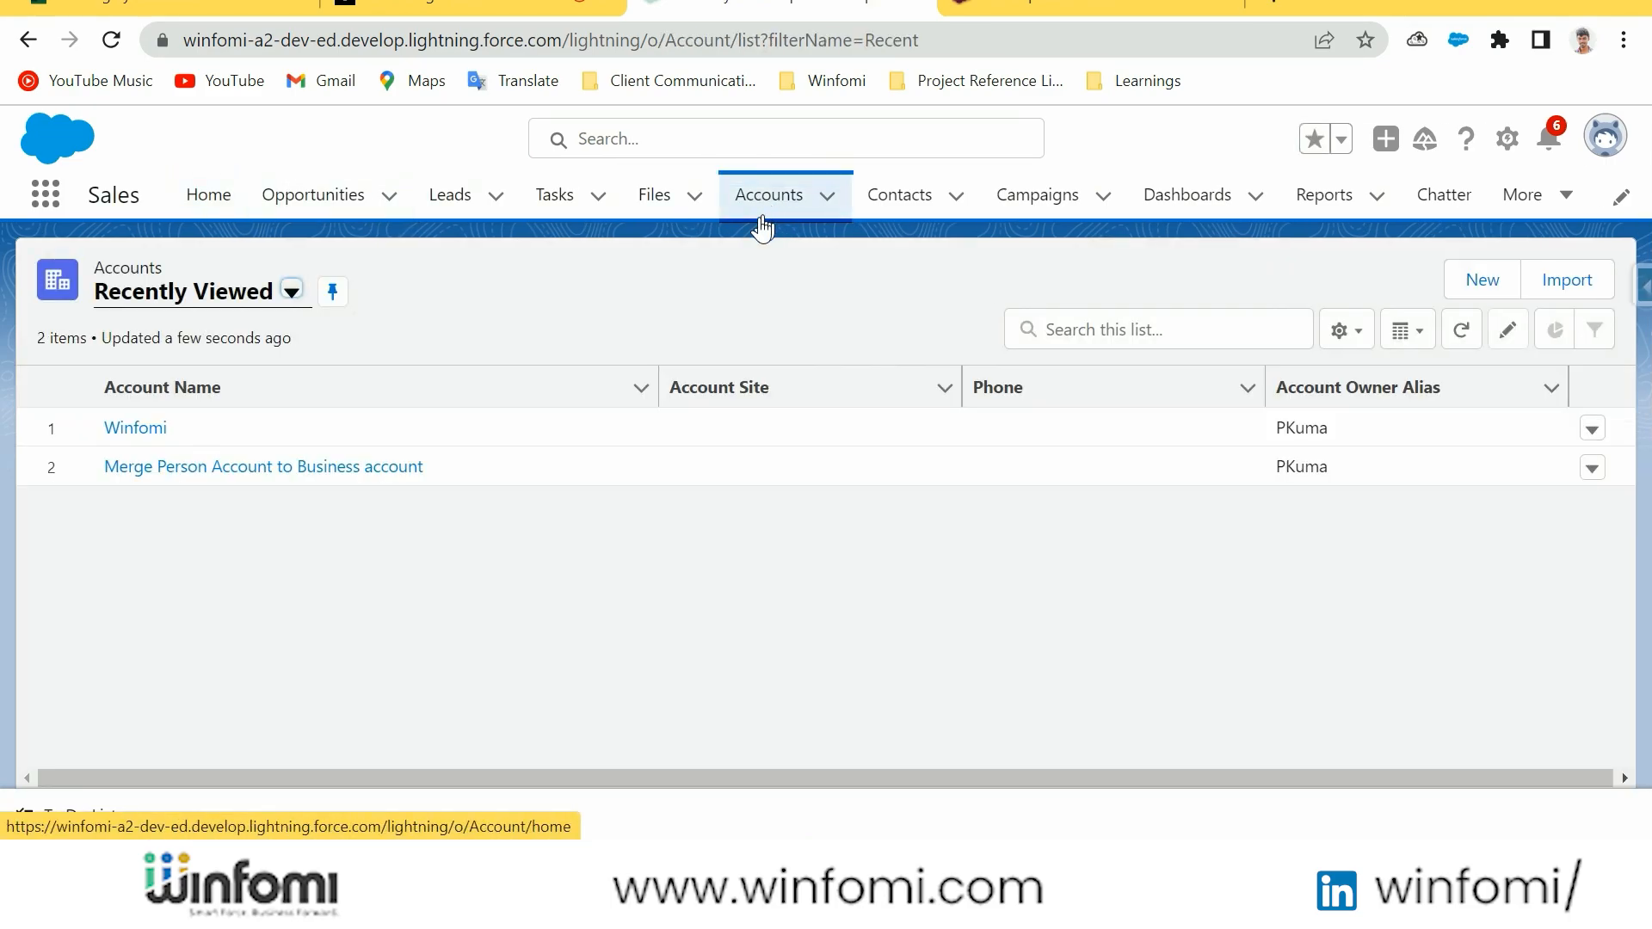
click(247, 297)
click(258, 385)
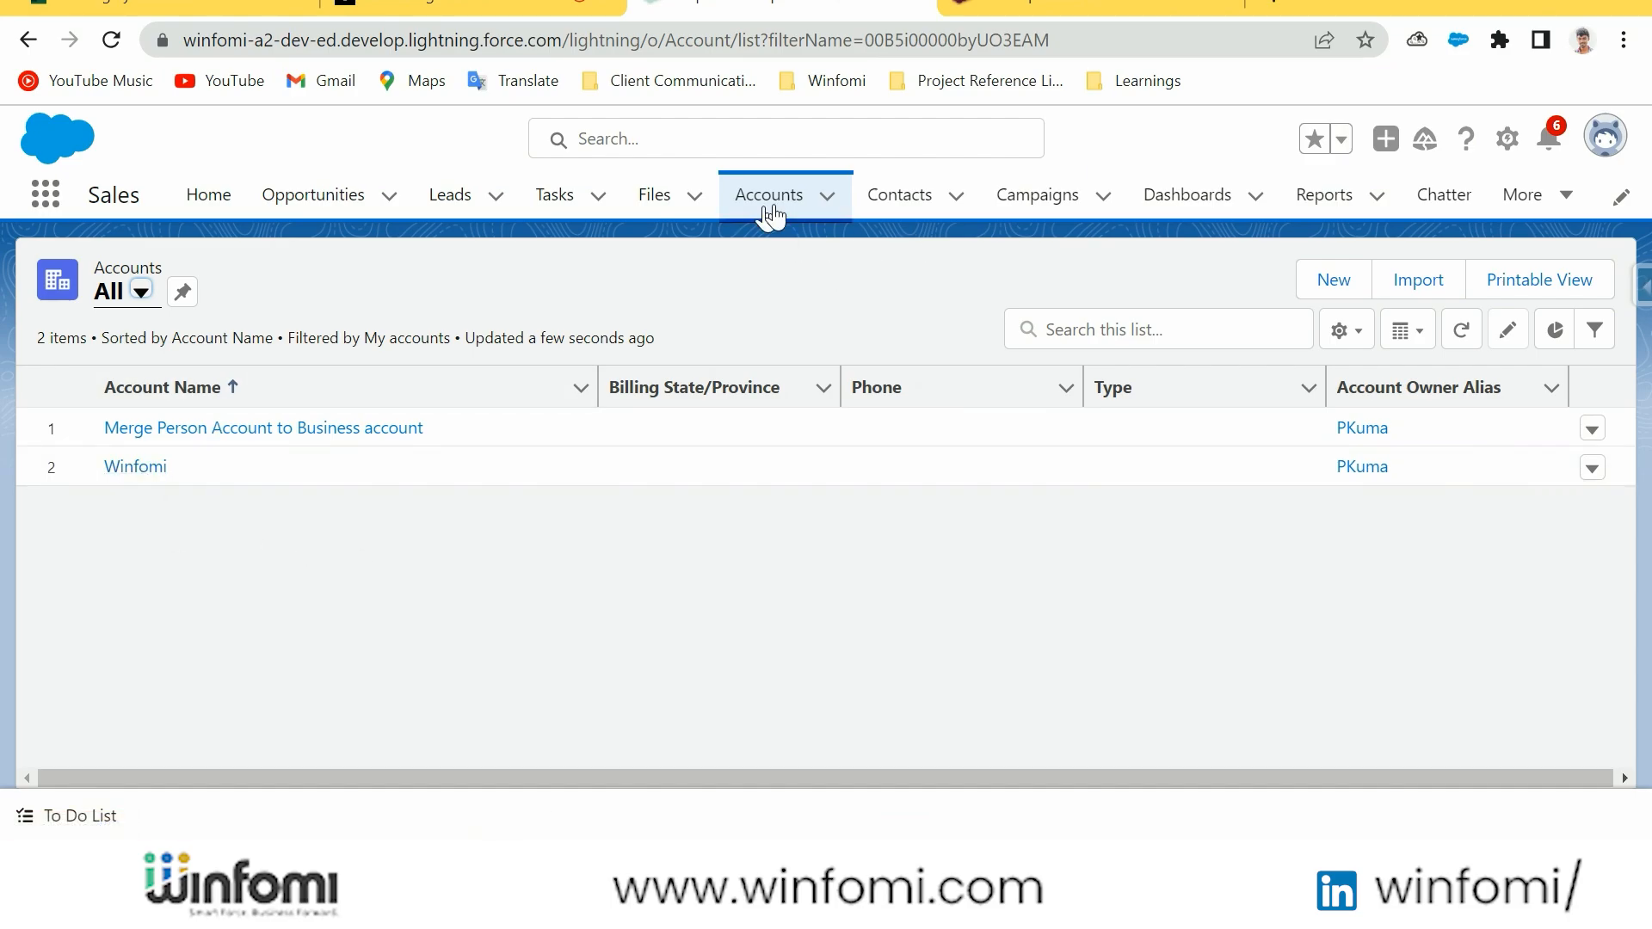
click(152, 469)
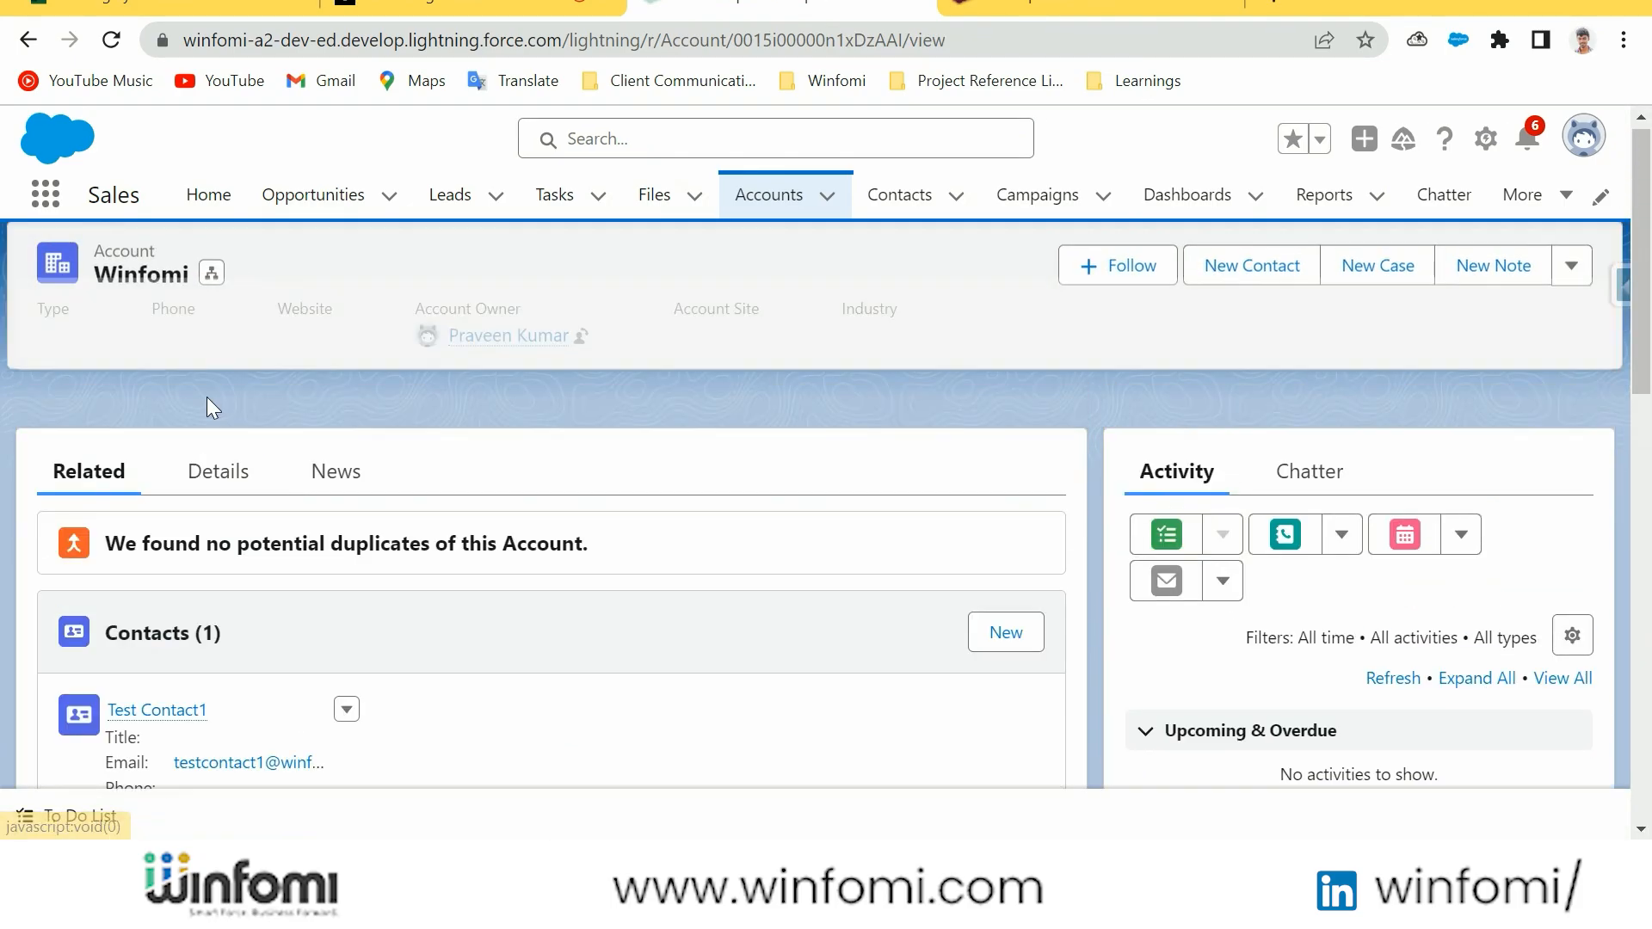
click(226, 491)
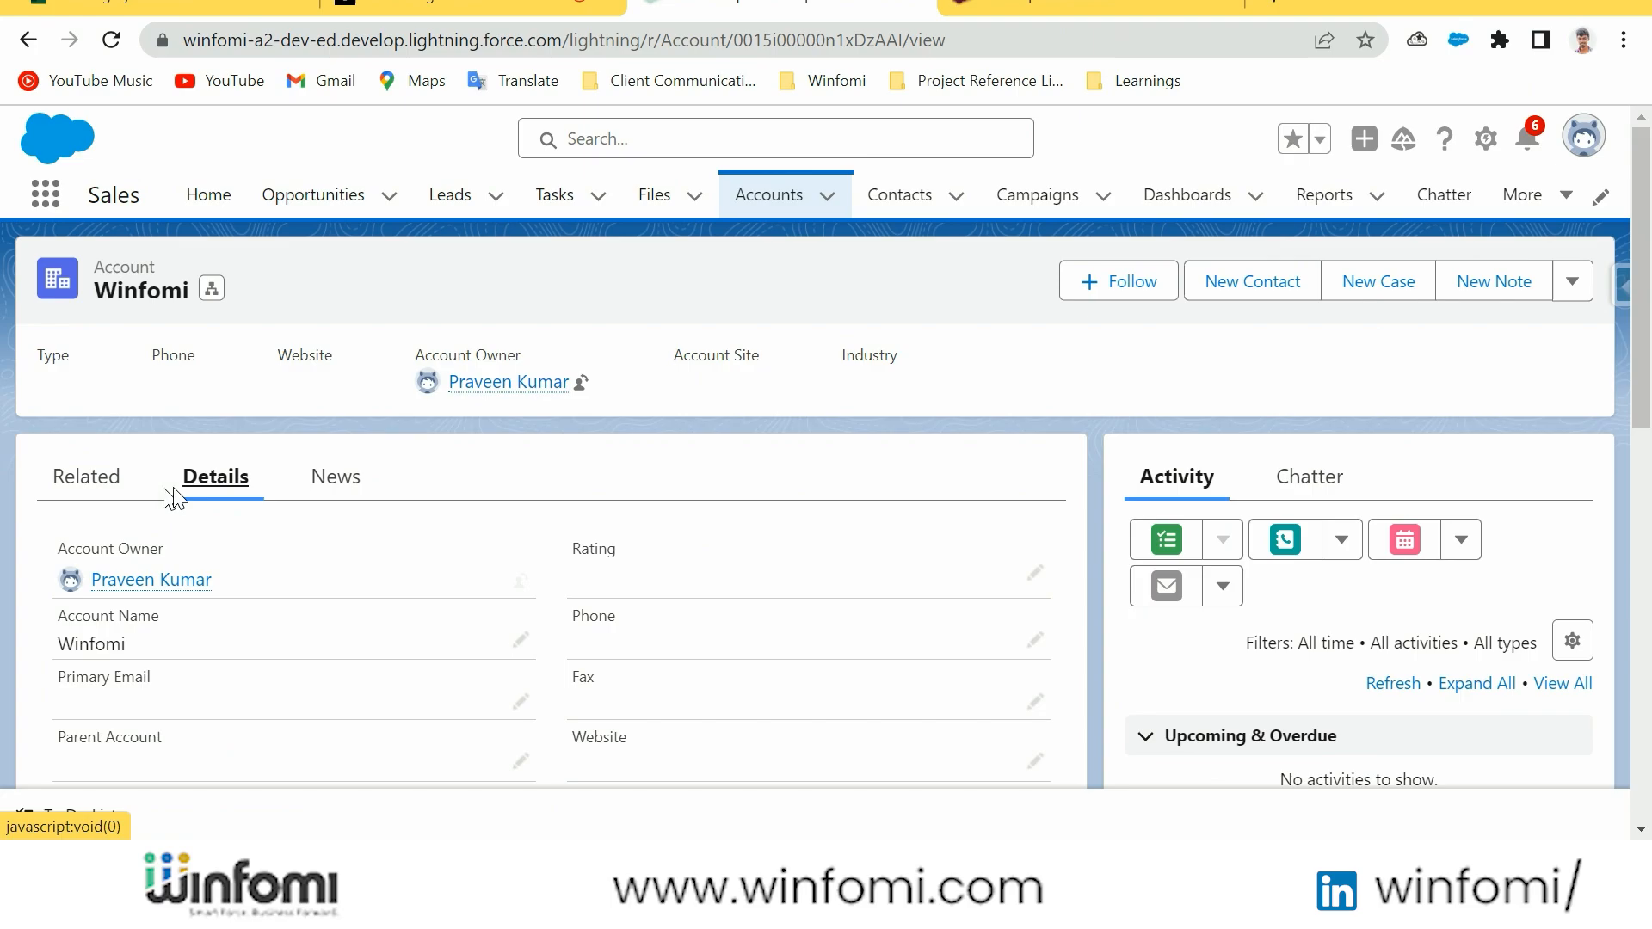
Fill in the Winfomi account's primary email address and save the record
scroll(508, 538, down, 2)
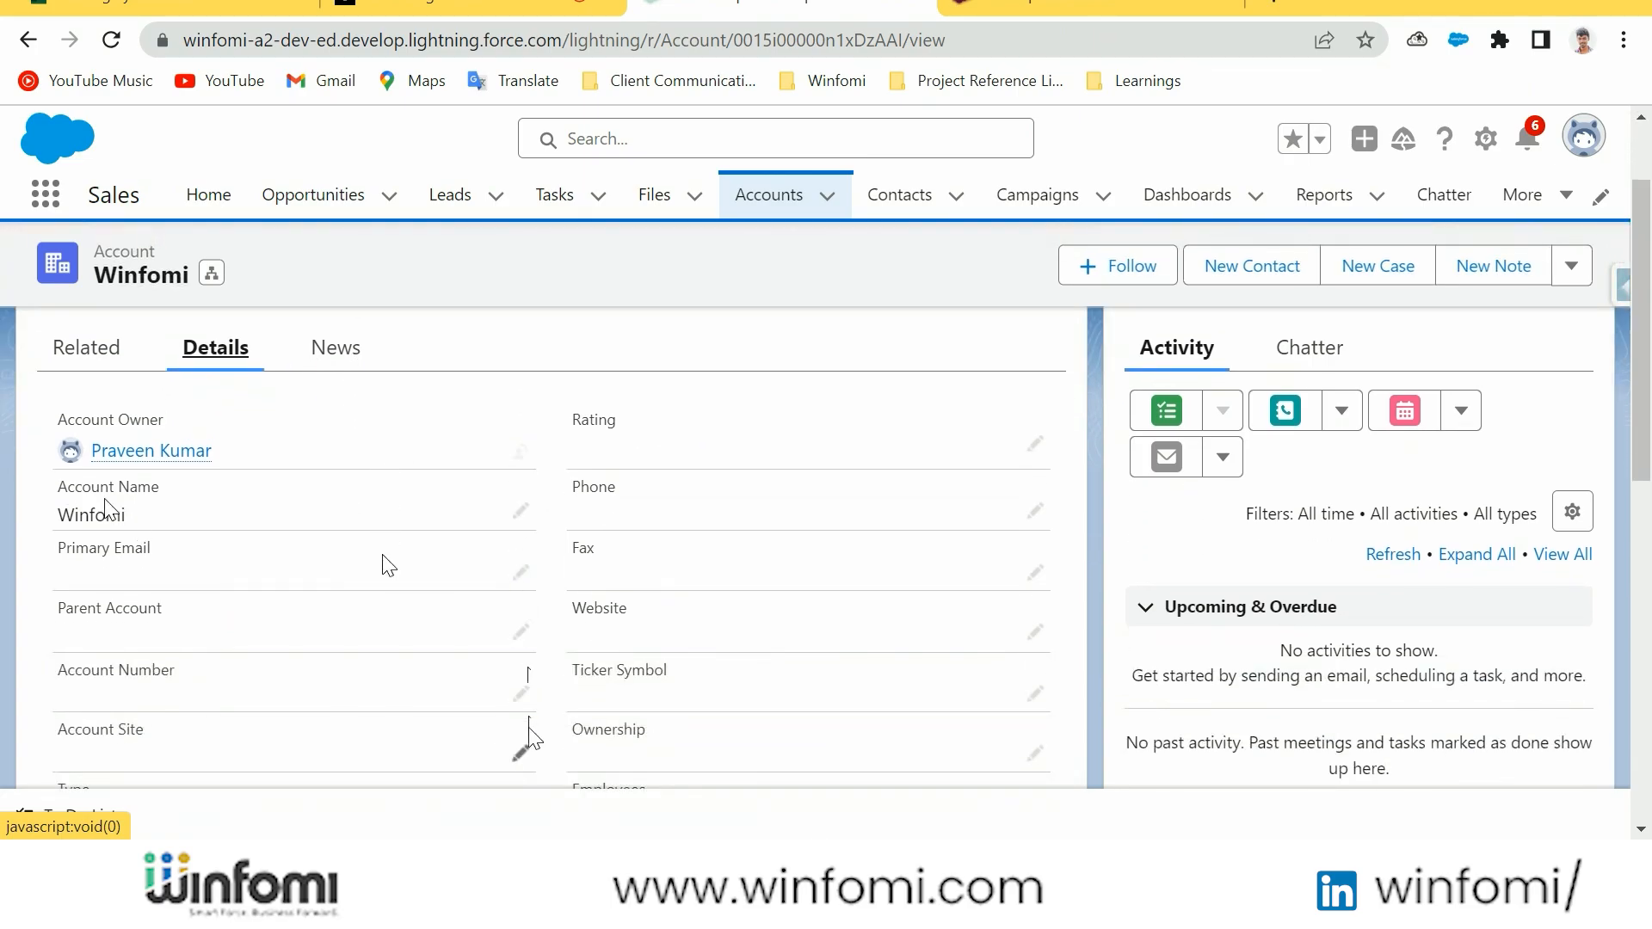
click(521, 573)
key(ctrl+v)
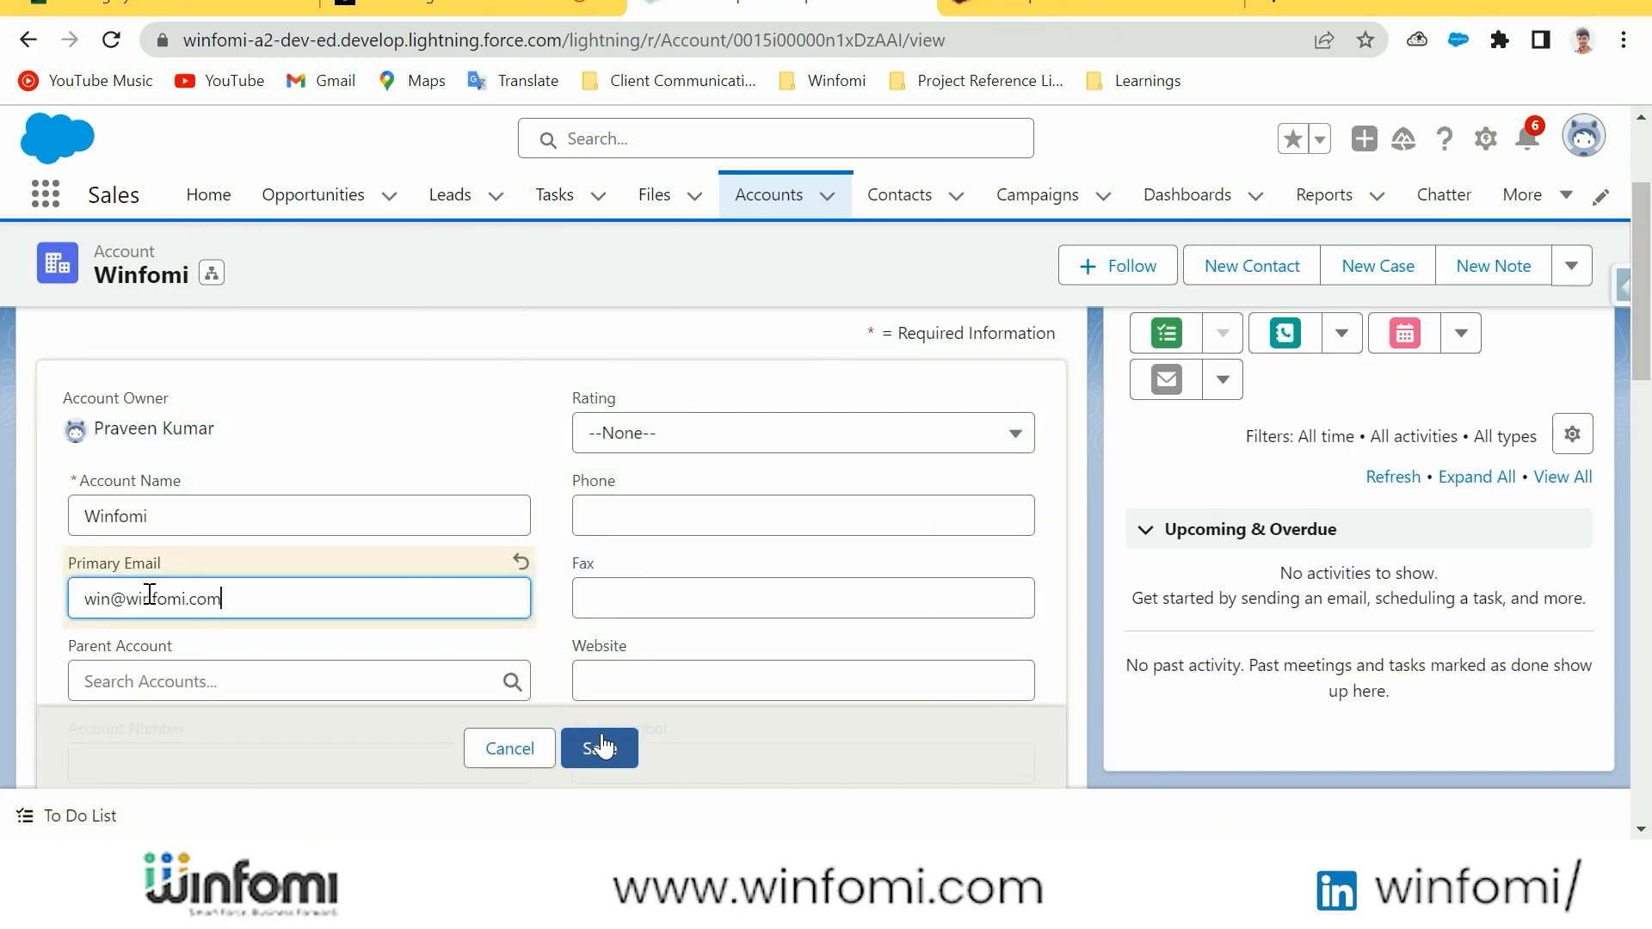
scroll(443, 551, down, 4)
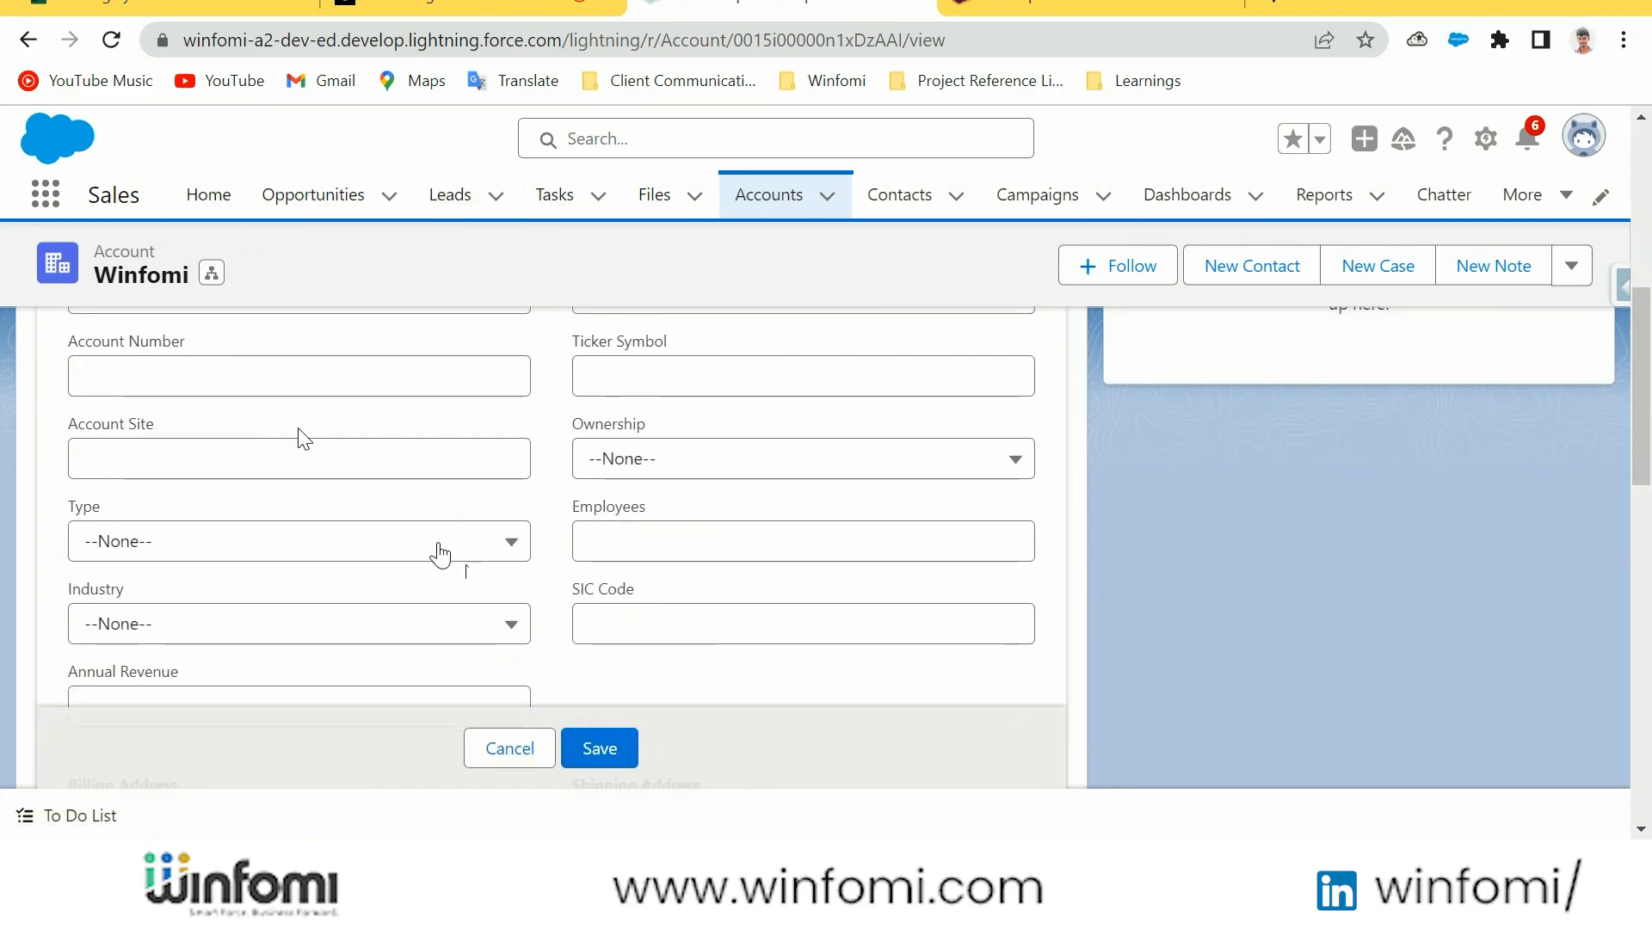
scroll(230, 511, down, 3)
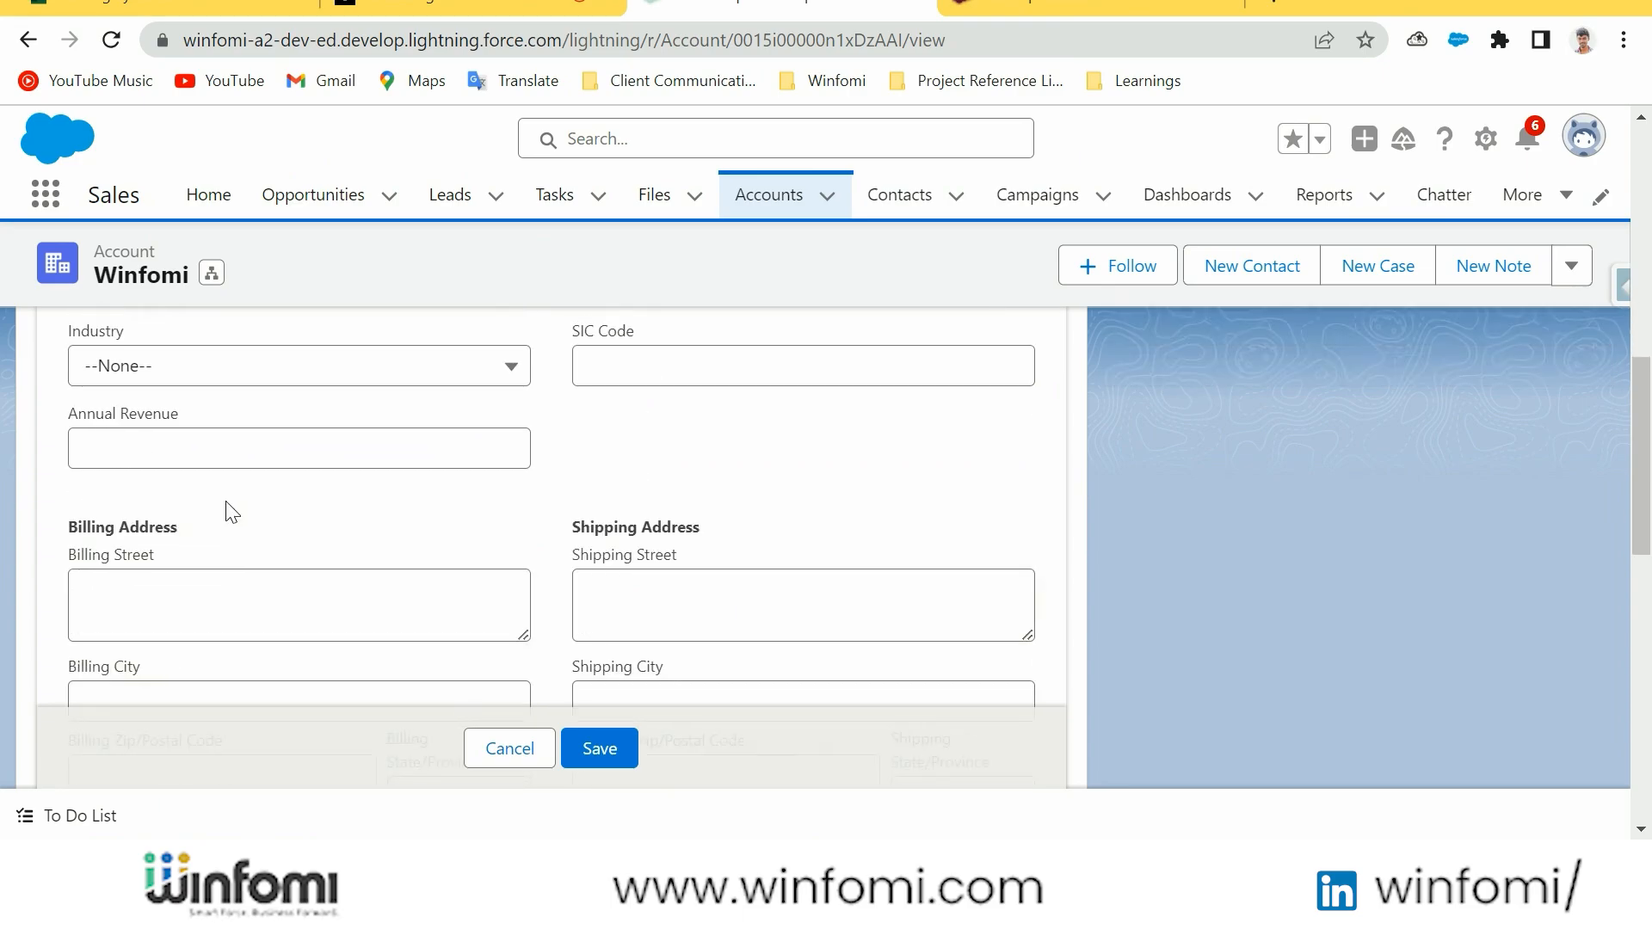
click(600, 747)
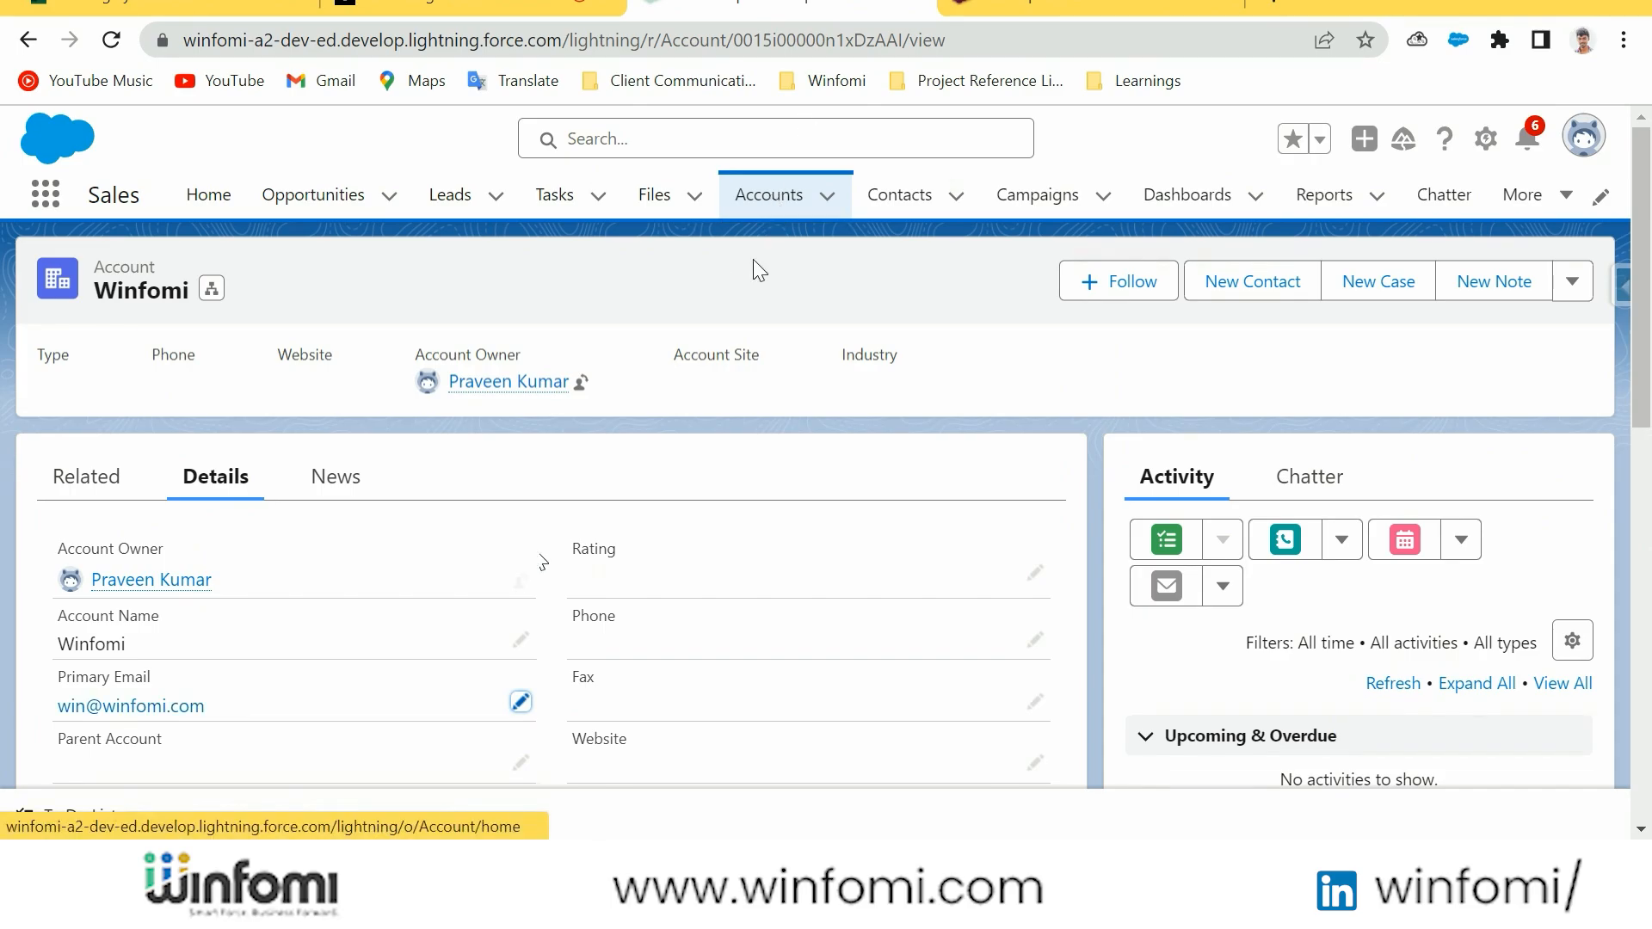
scroll(539, 561, down, 3)
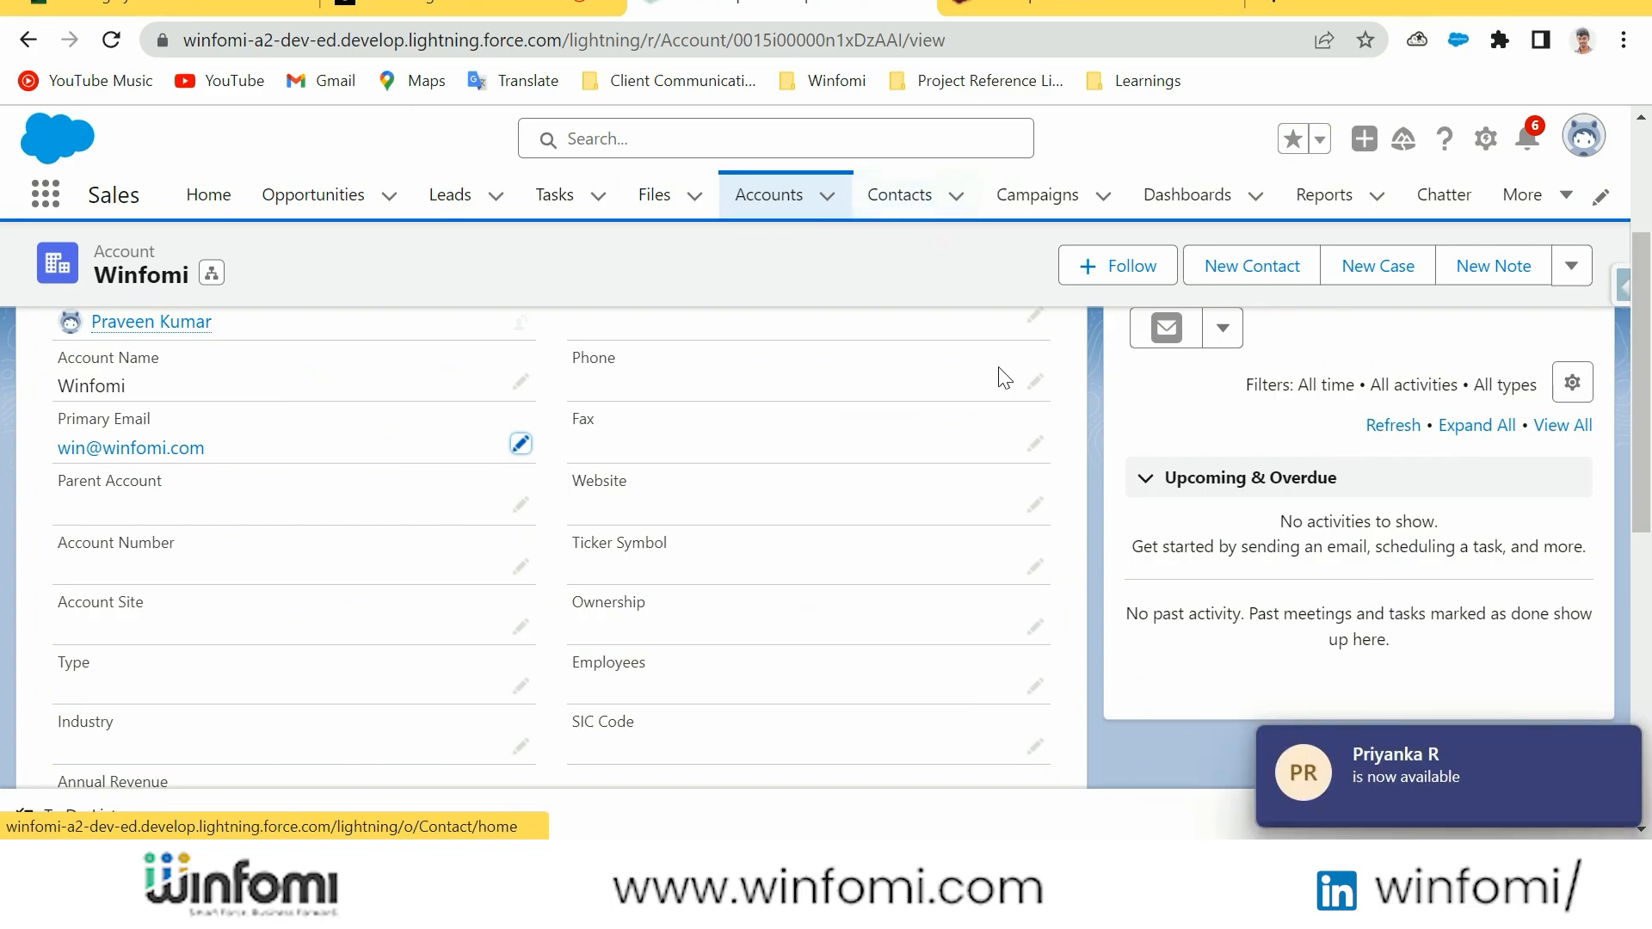
click(1611, 752)
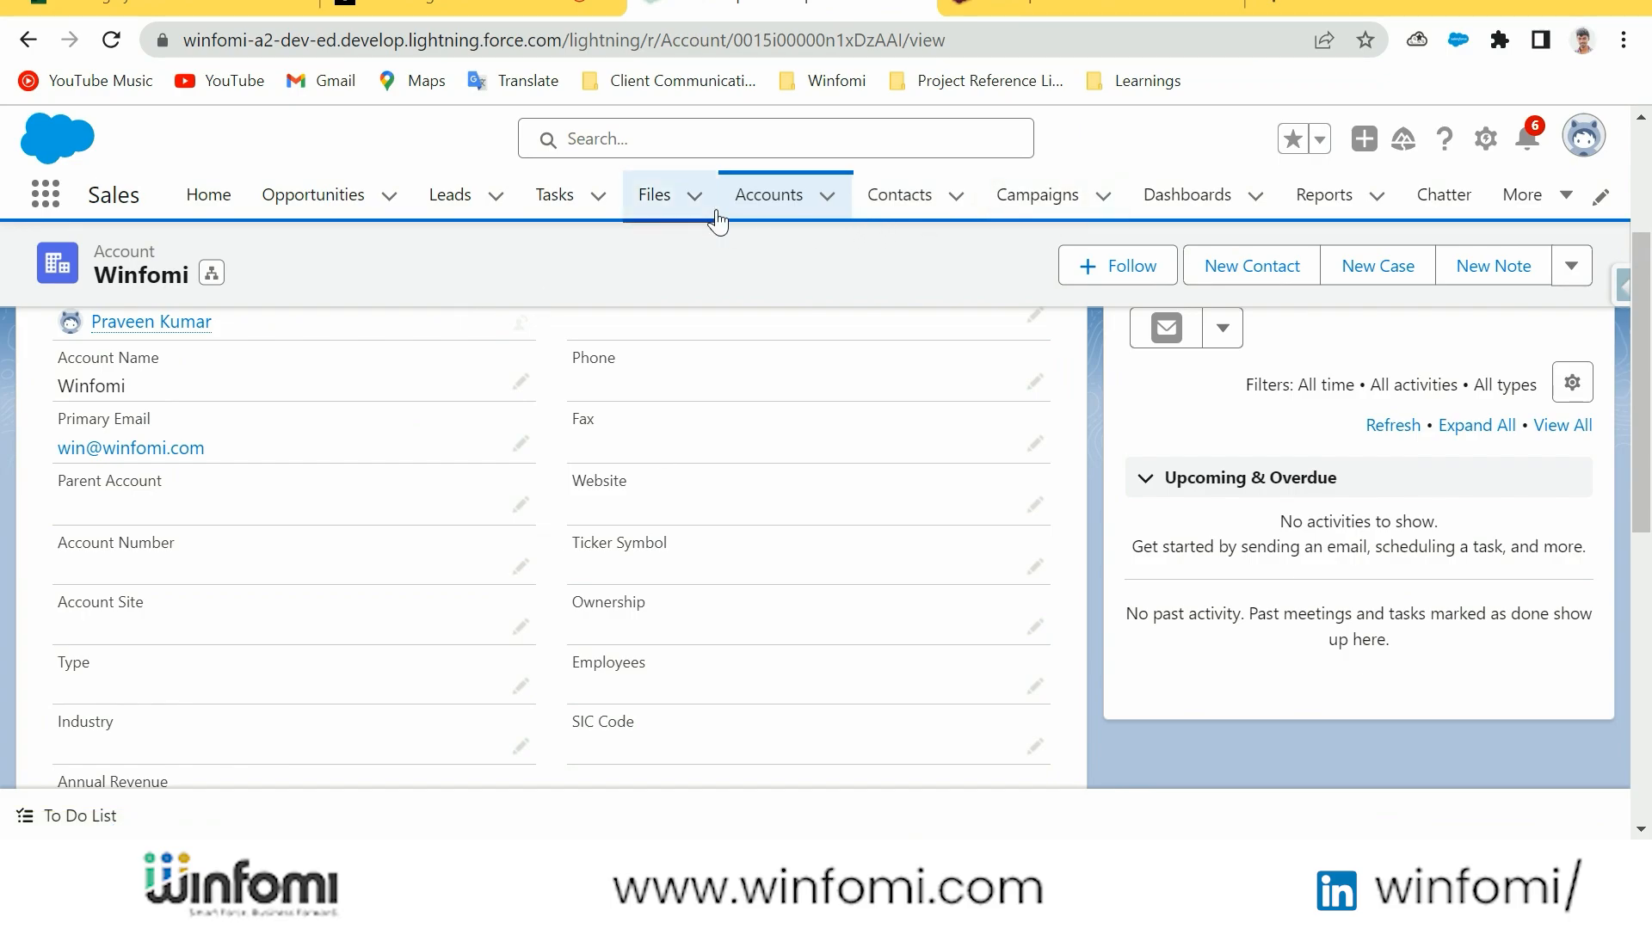
Return to the accounts list, then go to Object Manager in Setup and start a new custom object
click(777, 210)
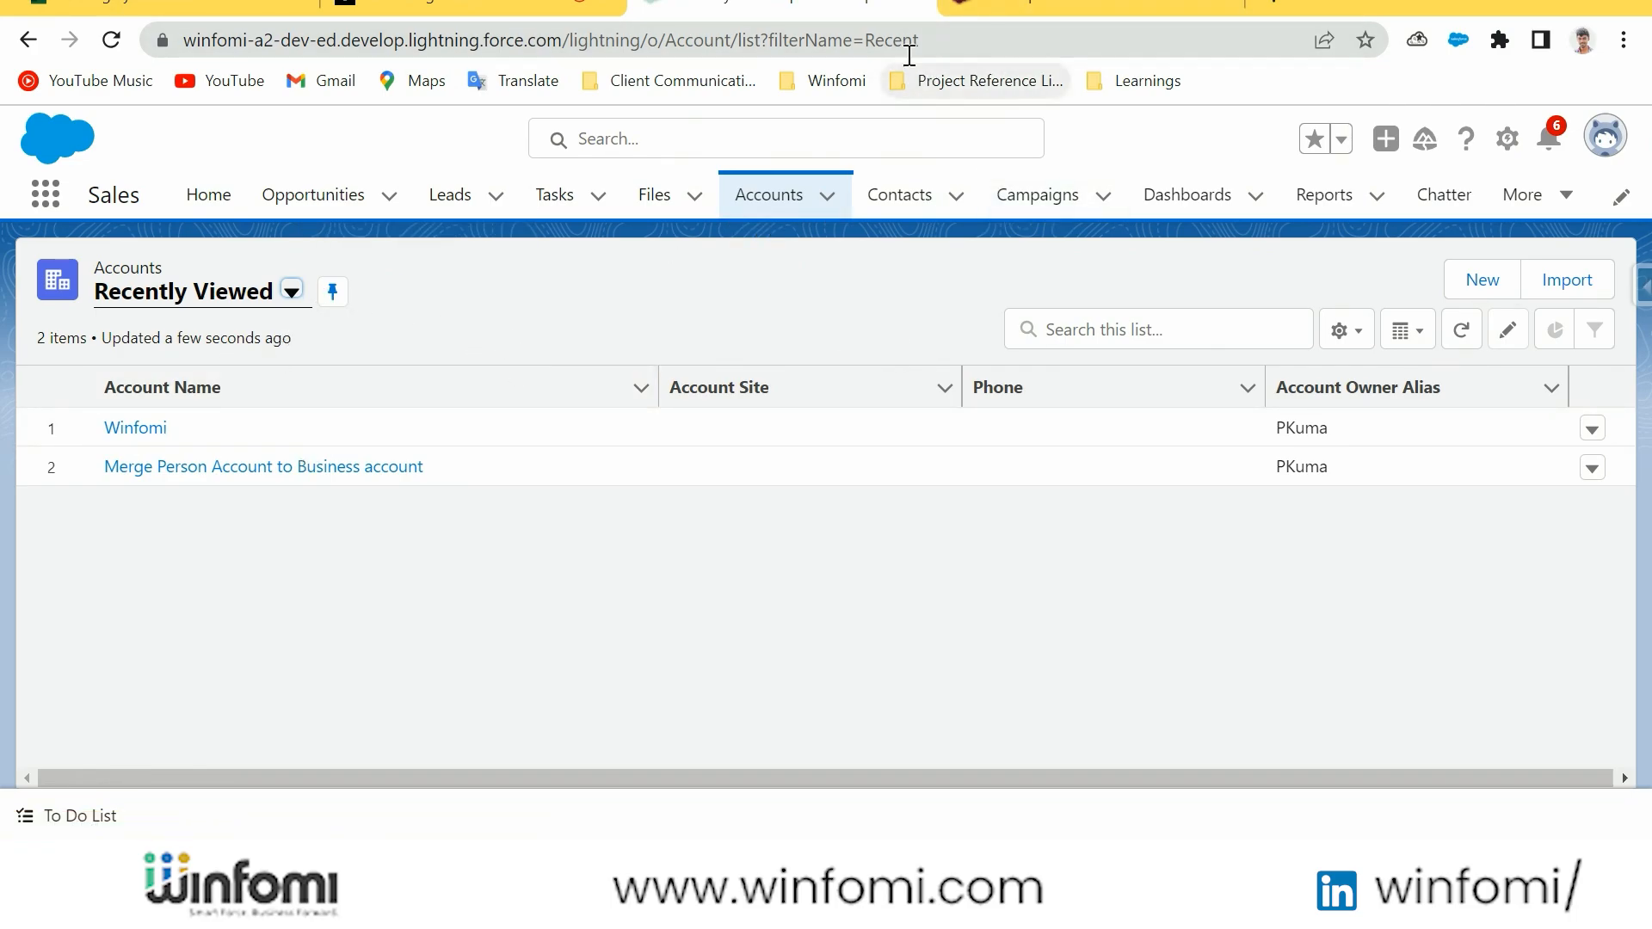
click(1510, 146)
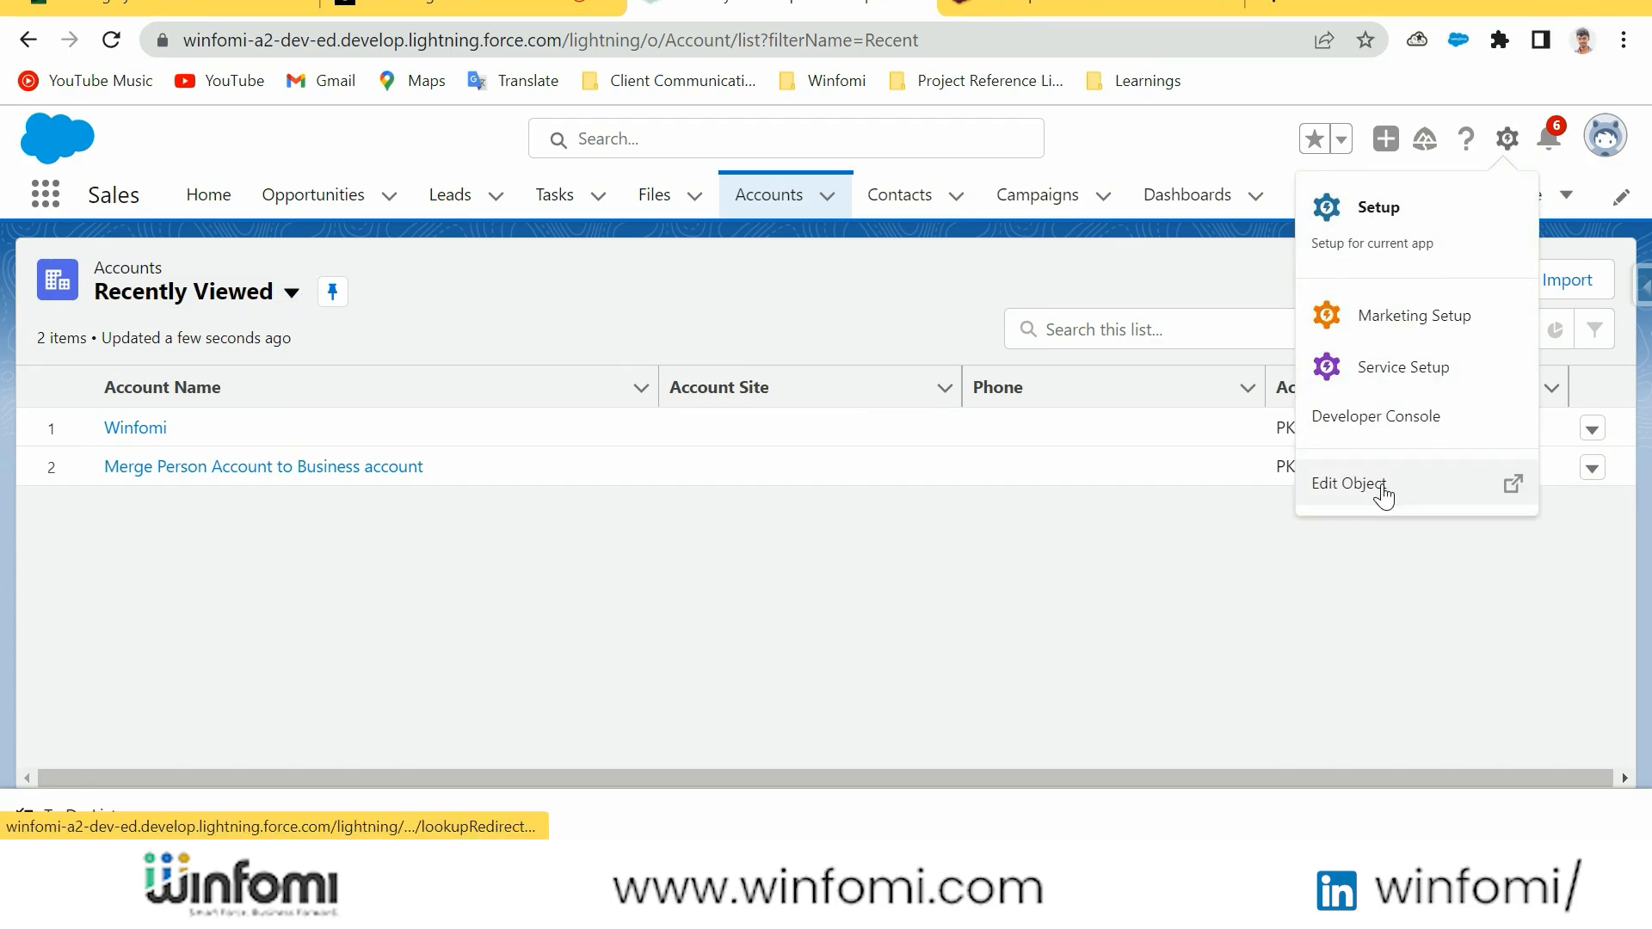
click(1381, 209)
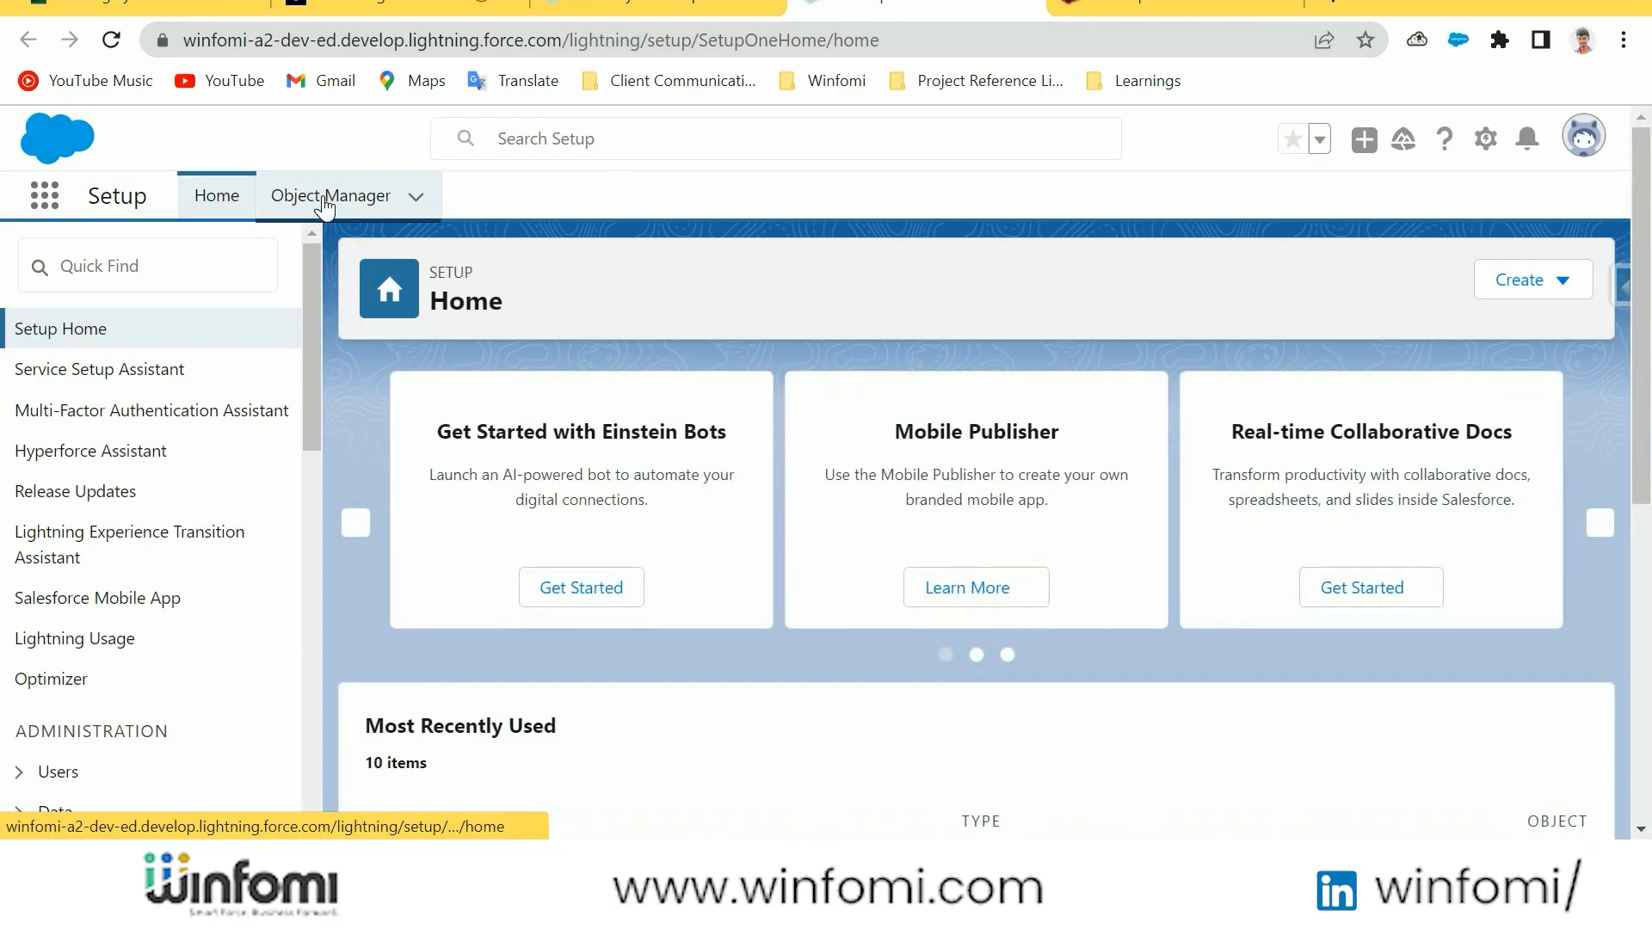
click(323, 200)
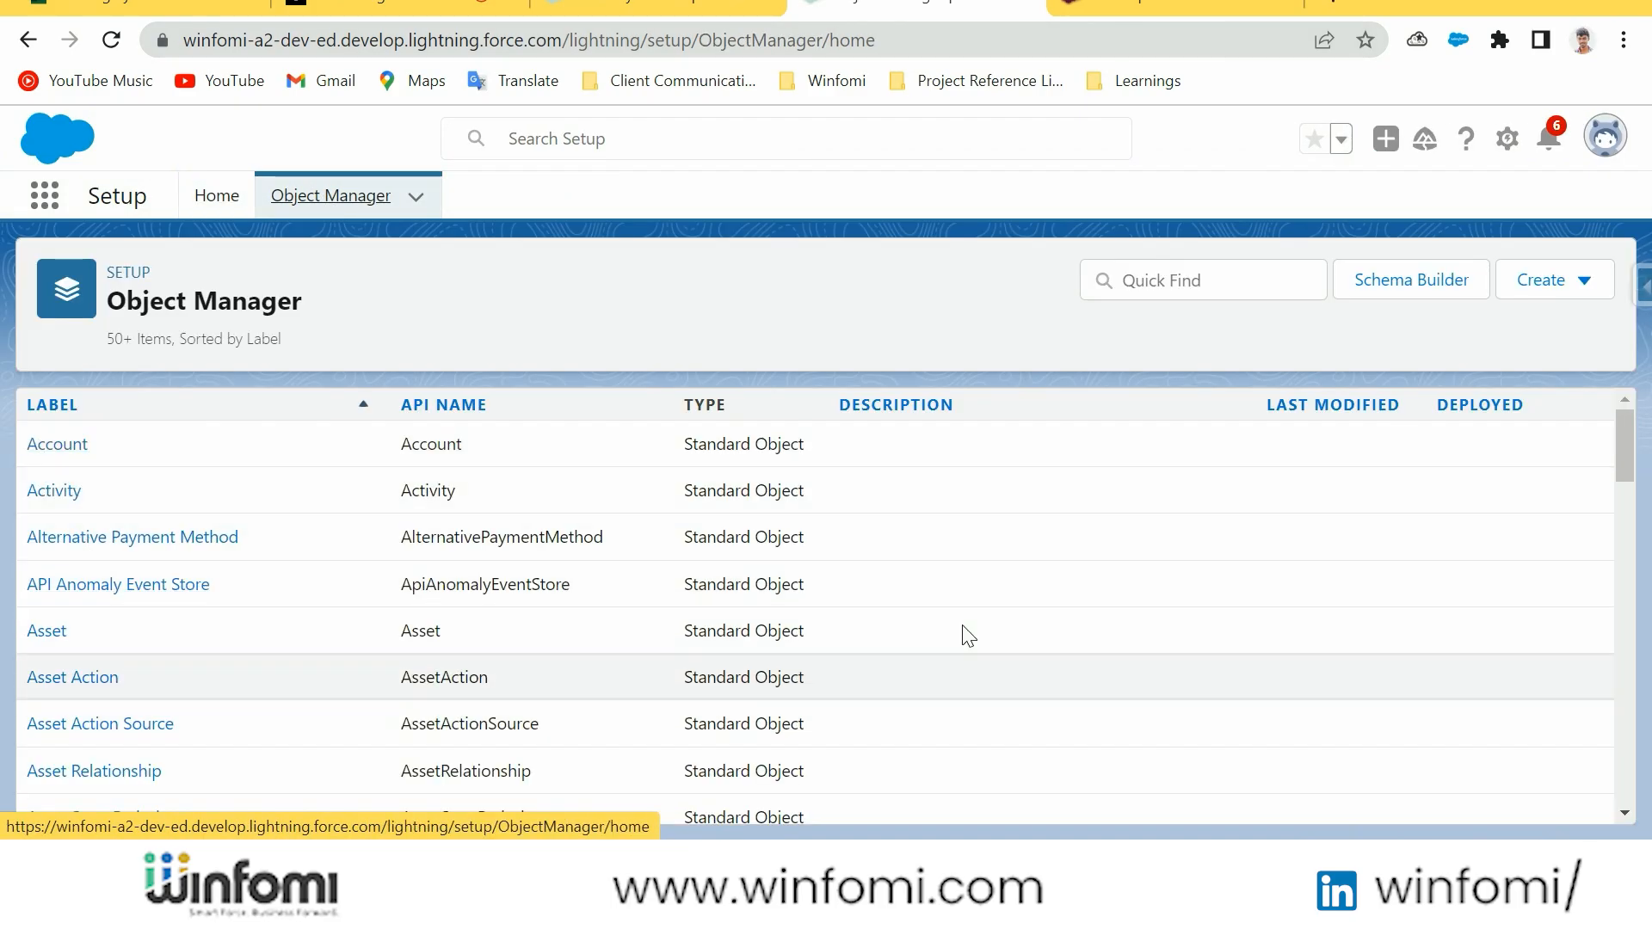
click(1560, 284)
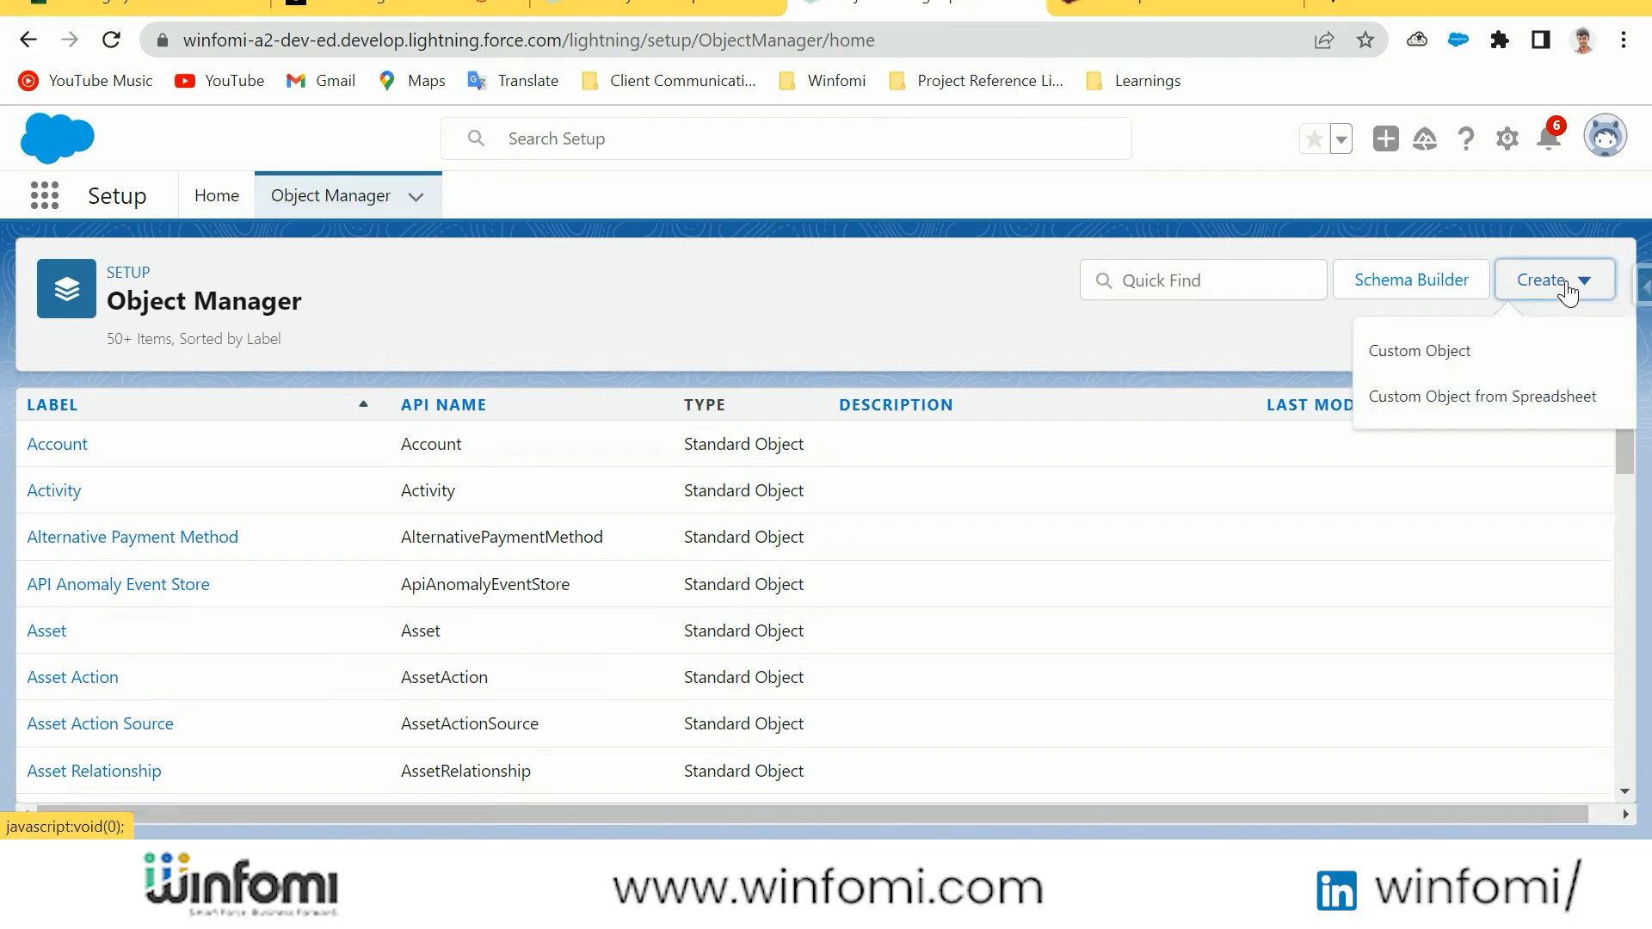
click(1477, 350)
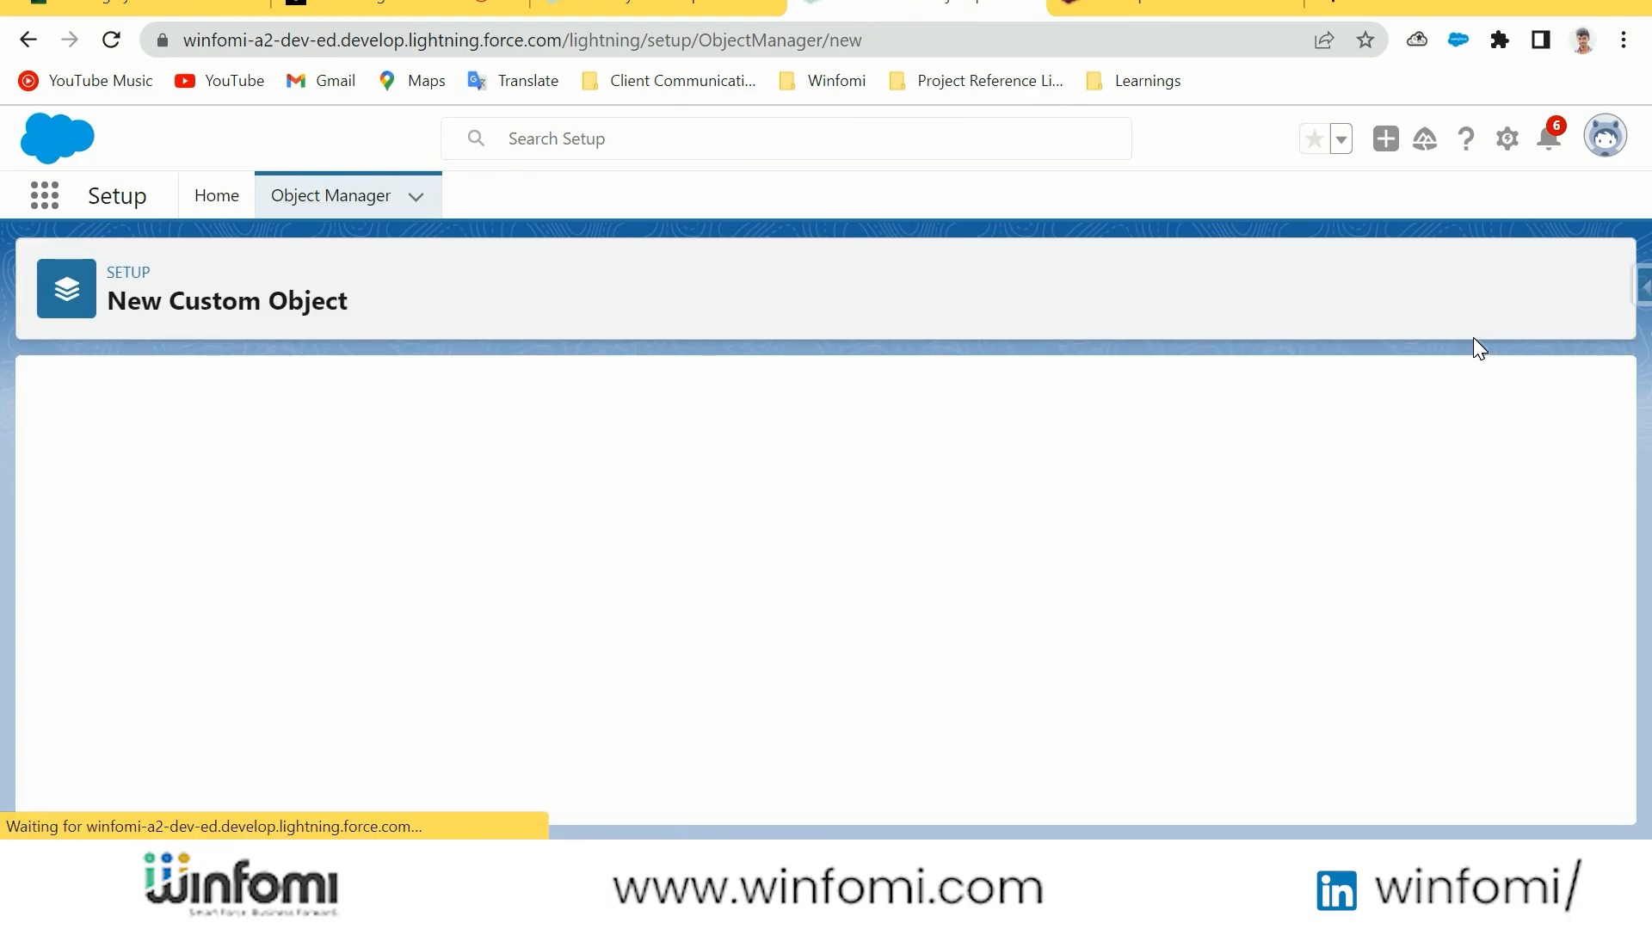
Label the new custom object "Custom object sample" with the plural label "Custom object samples"
text(C)
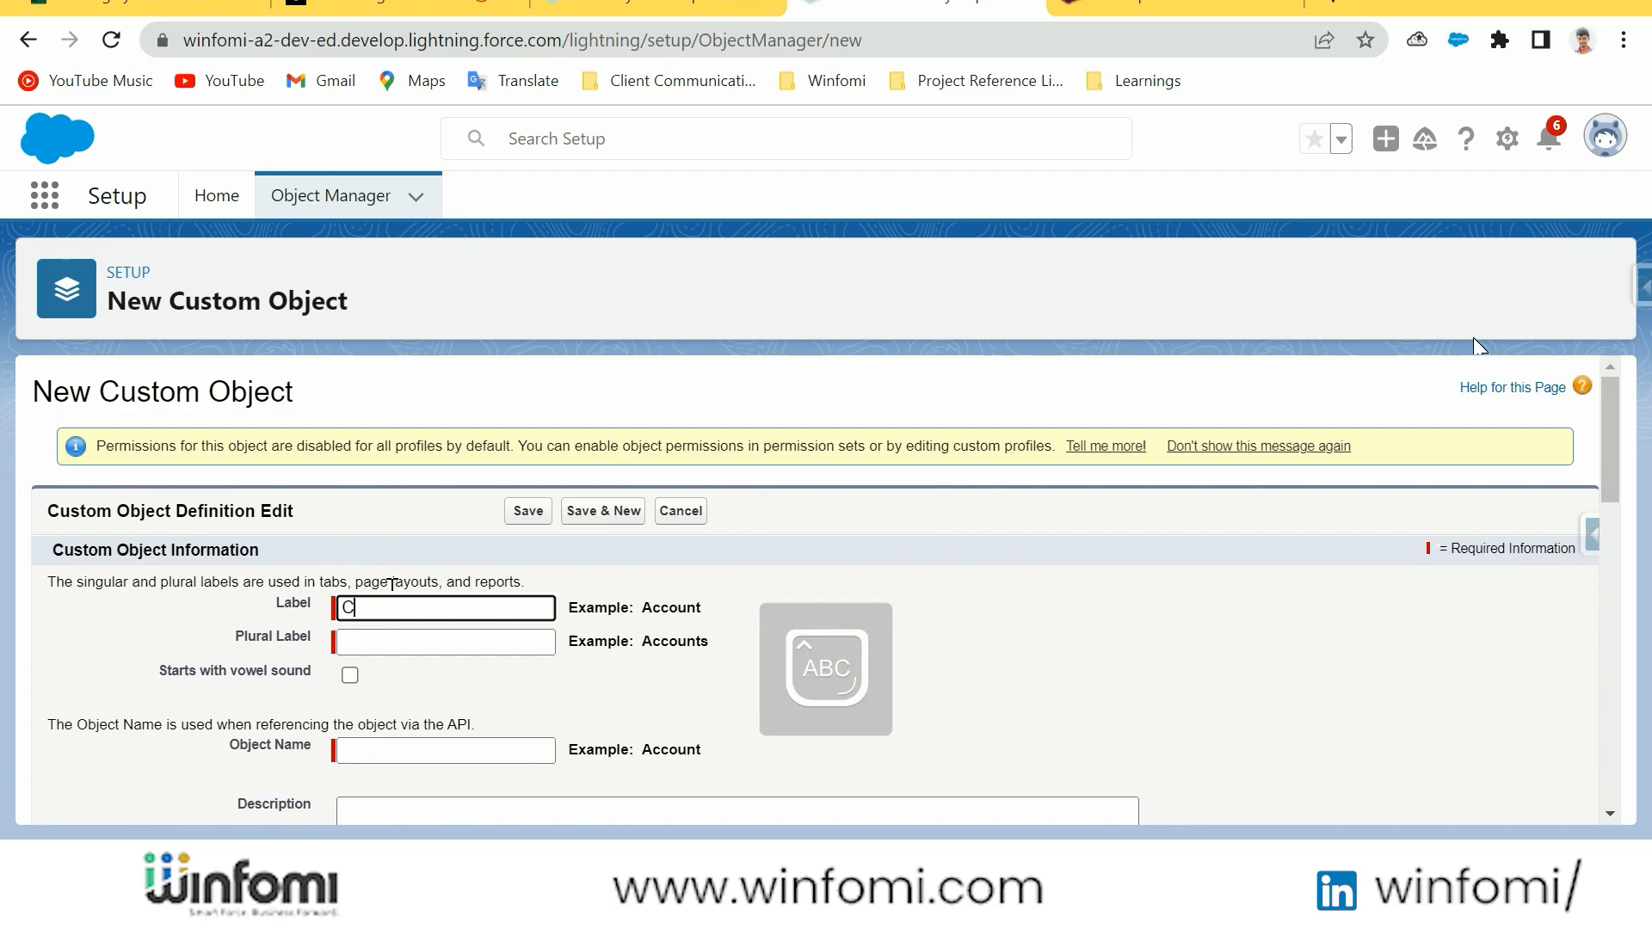
text(ustom o)
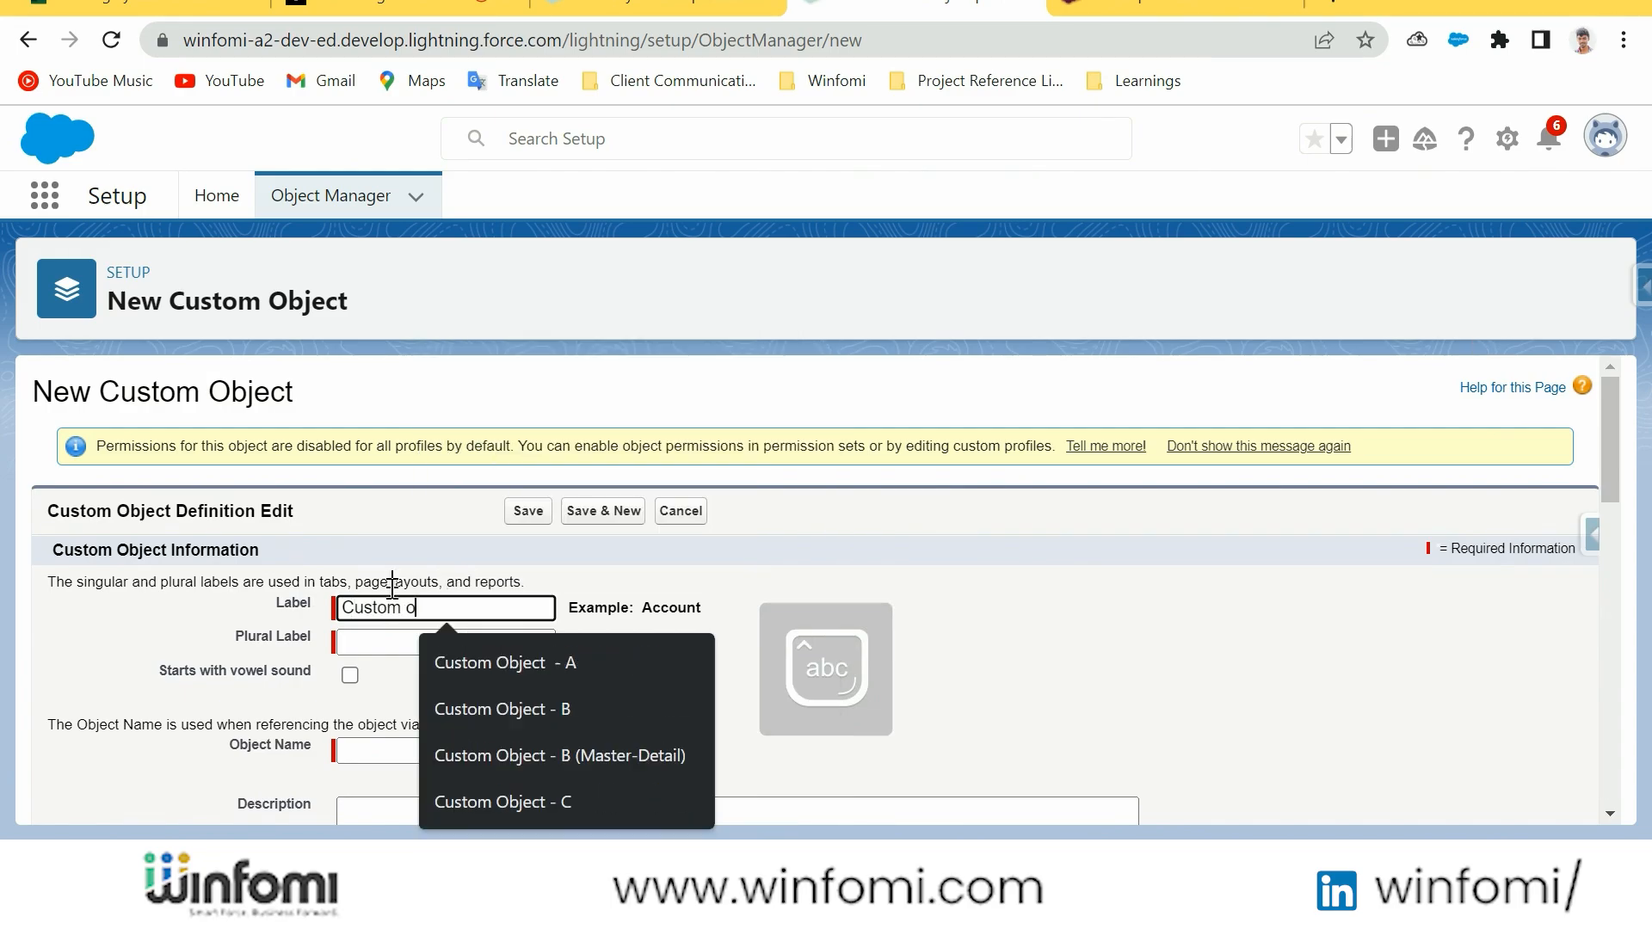
text(bject sample)
click(395, 641)
text(Custom object sample)
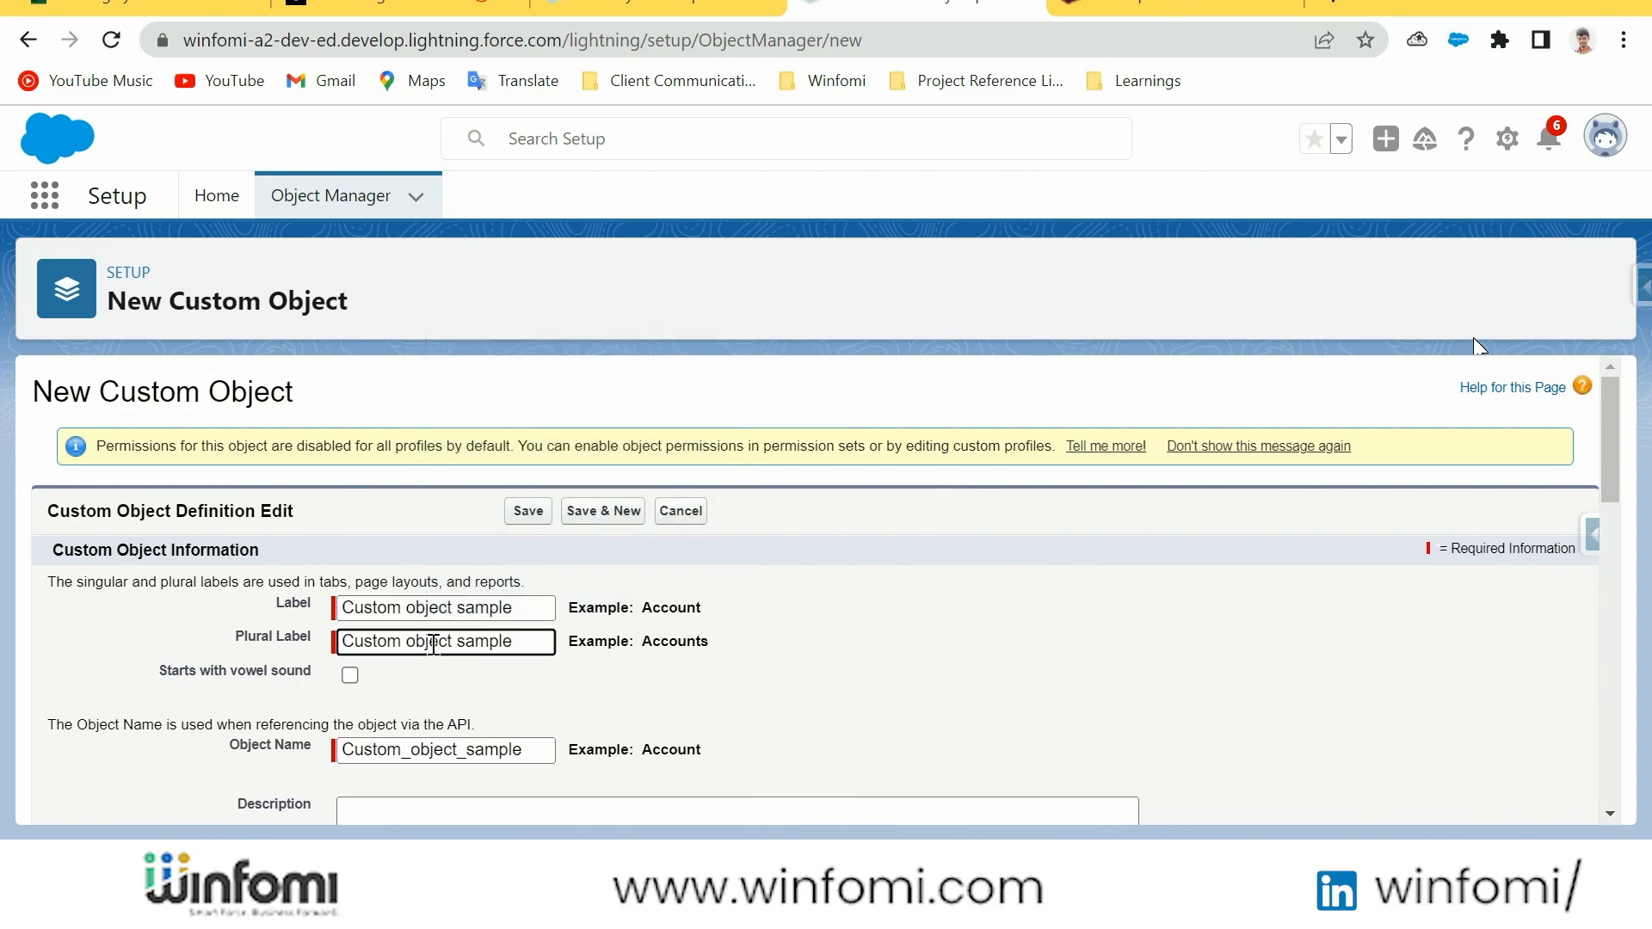
Review the new object's label, plural label and API object name
scroll(855, 533, down, 2)
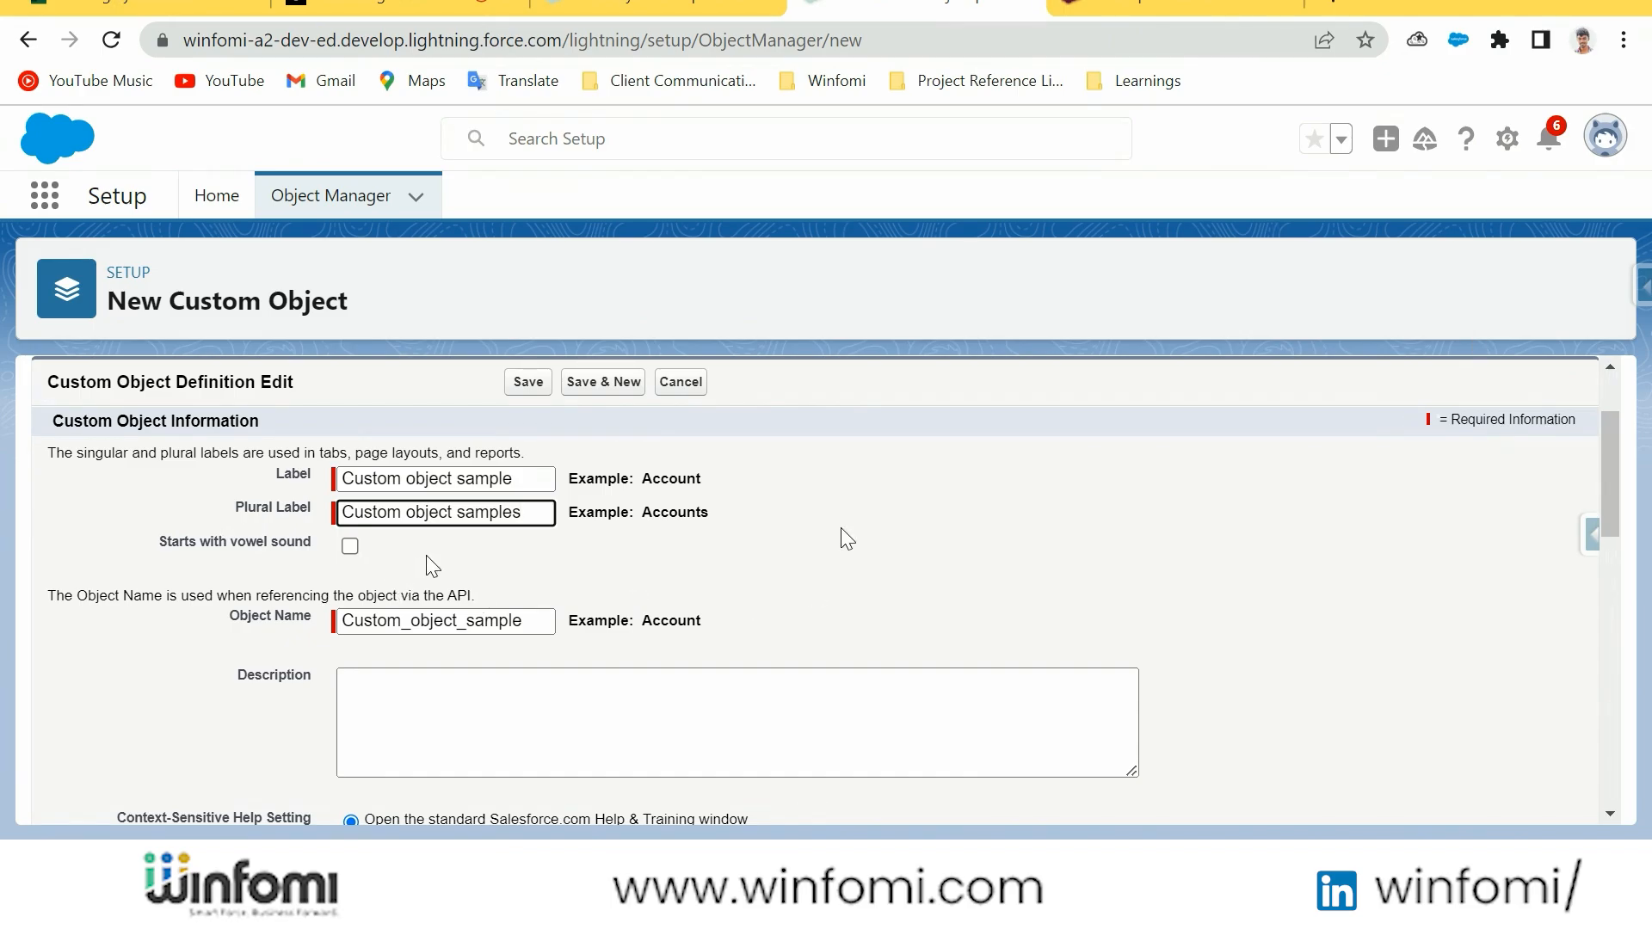
click(738, 499)
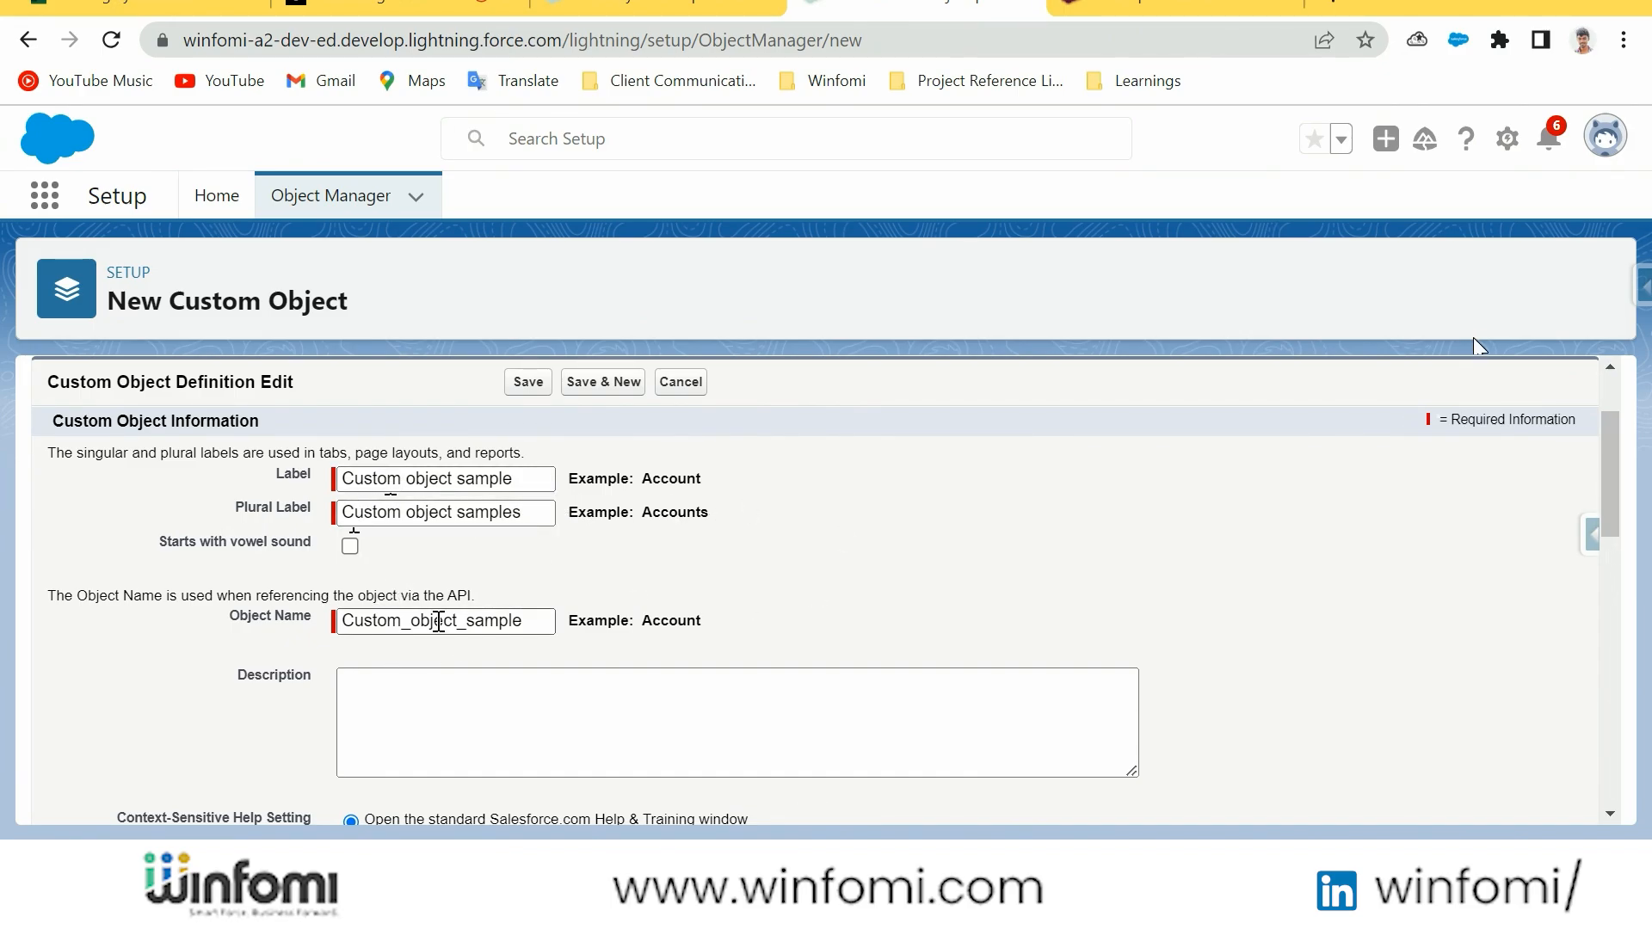
click(439, 621)
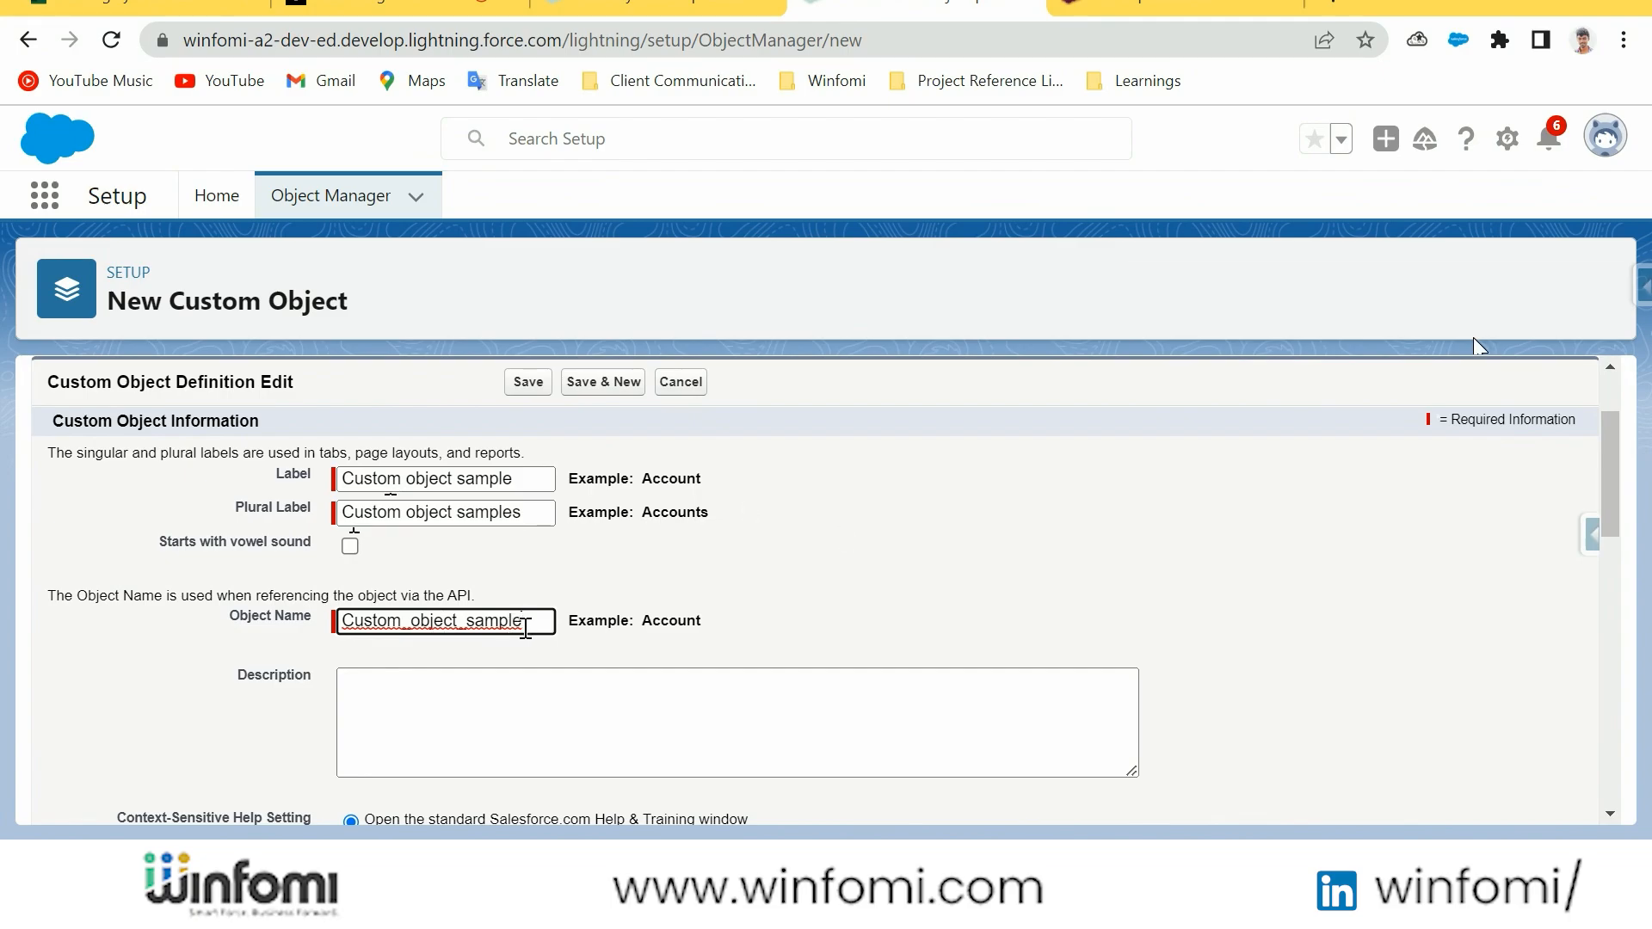
click(828, 555)
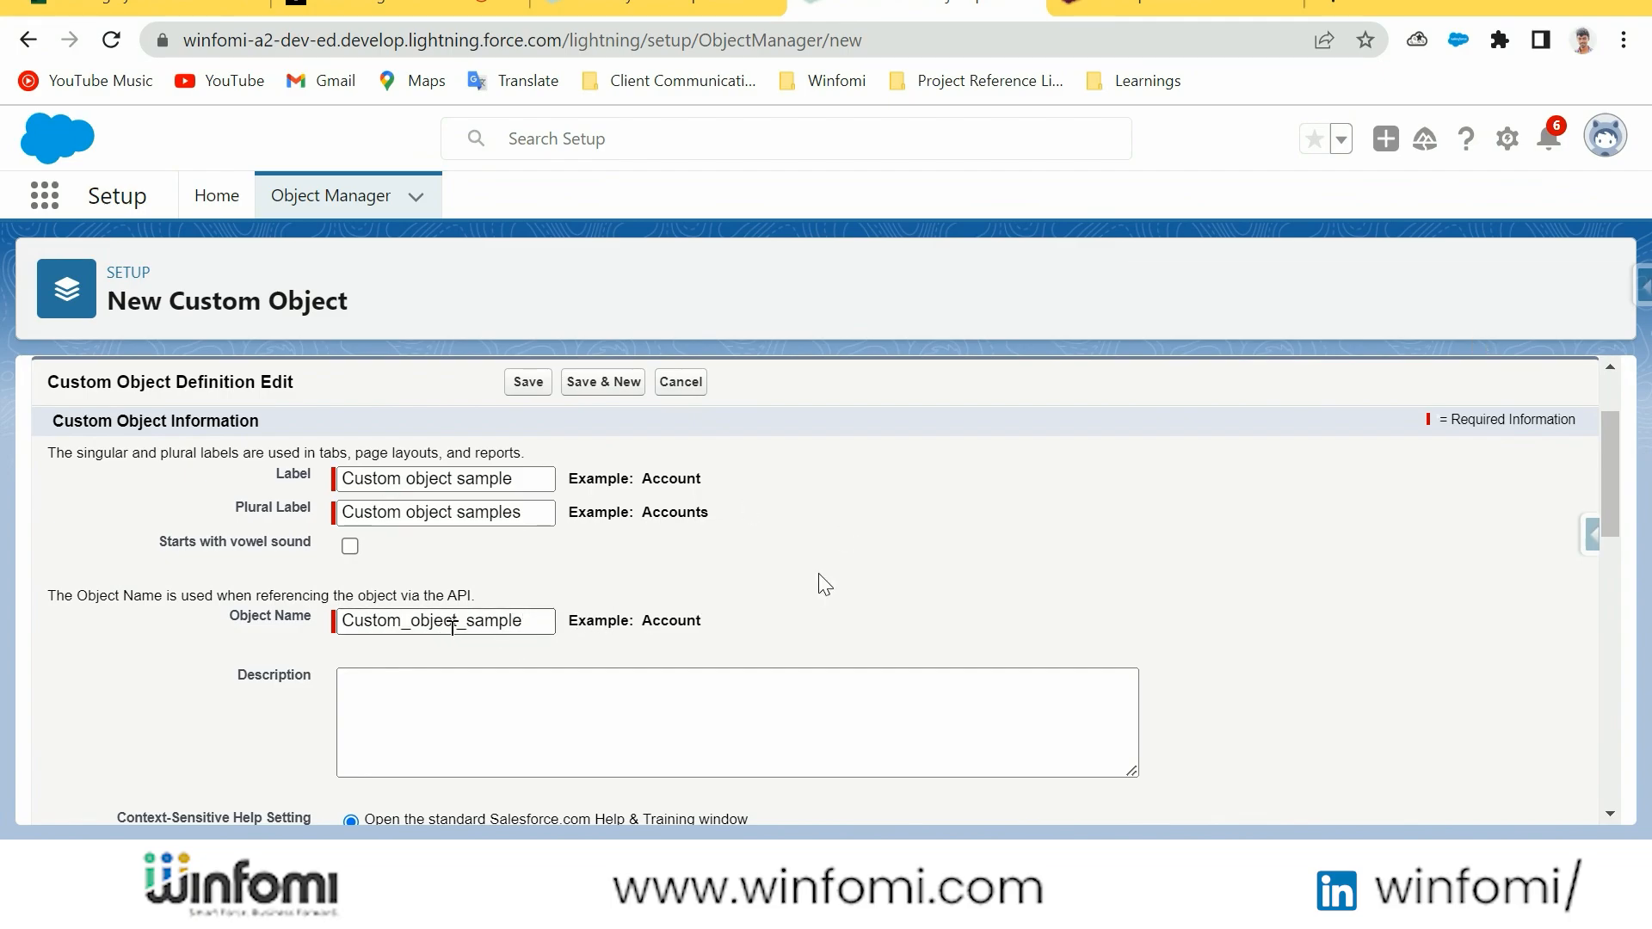
scroll(590, 576, down, 2)
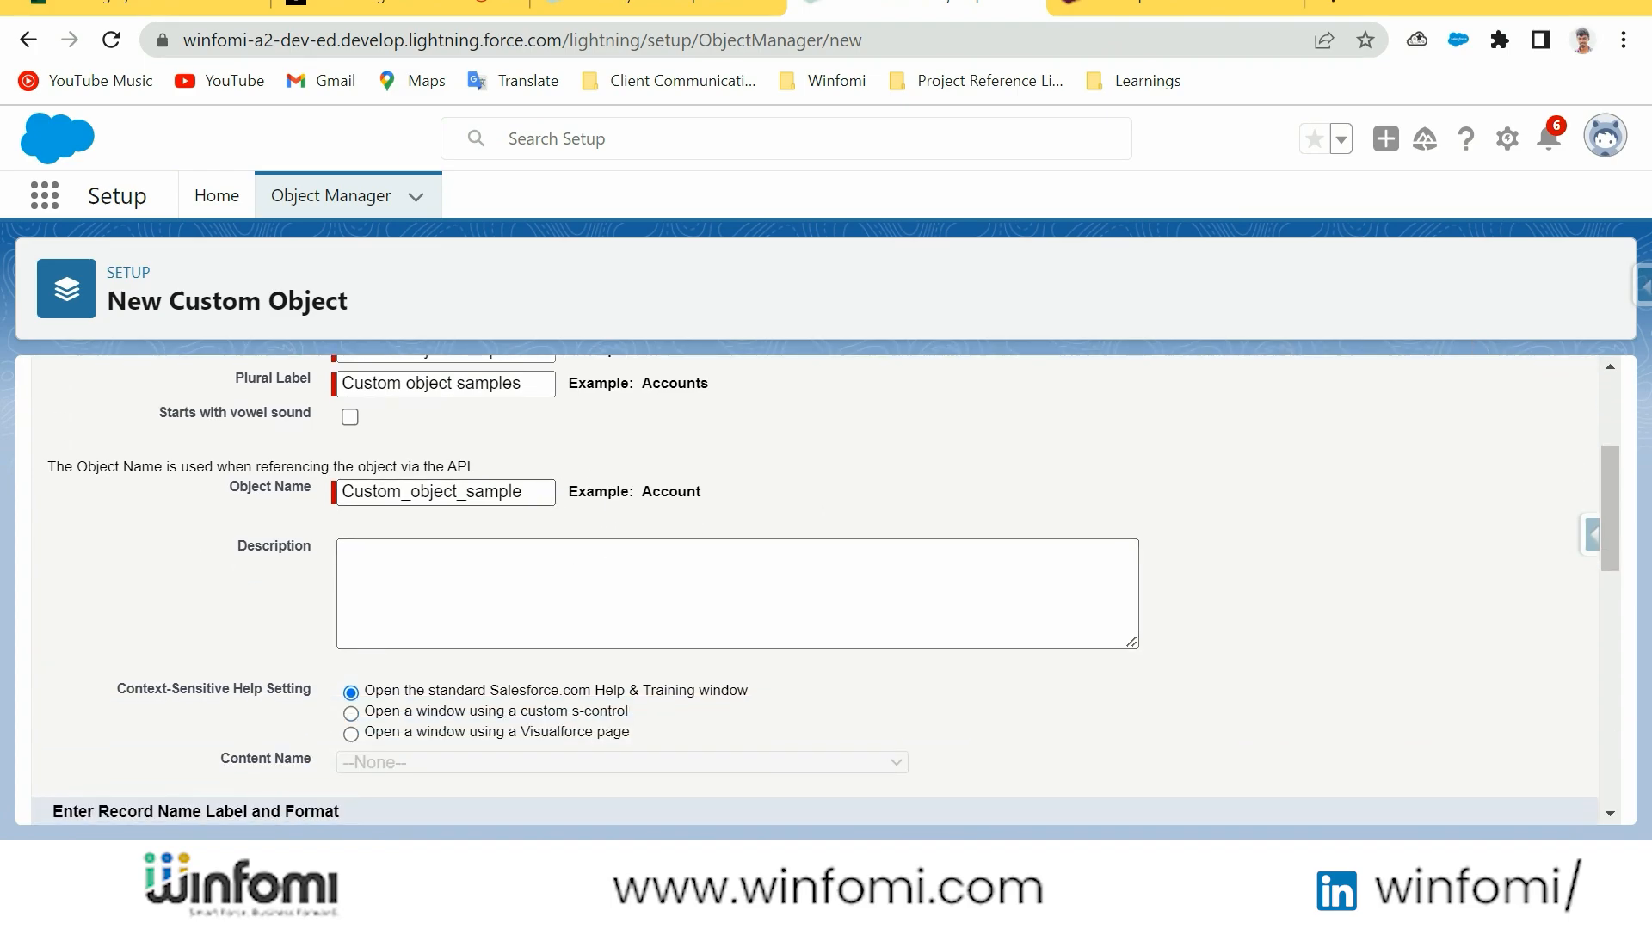
scroll(603, 559, up, 2)
drag(520, 478, 334, 478)
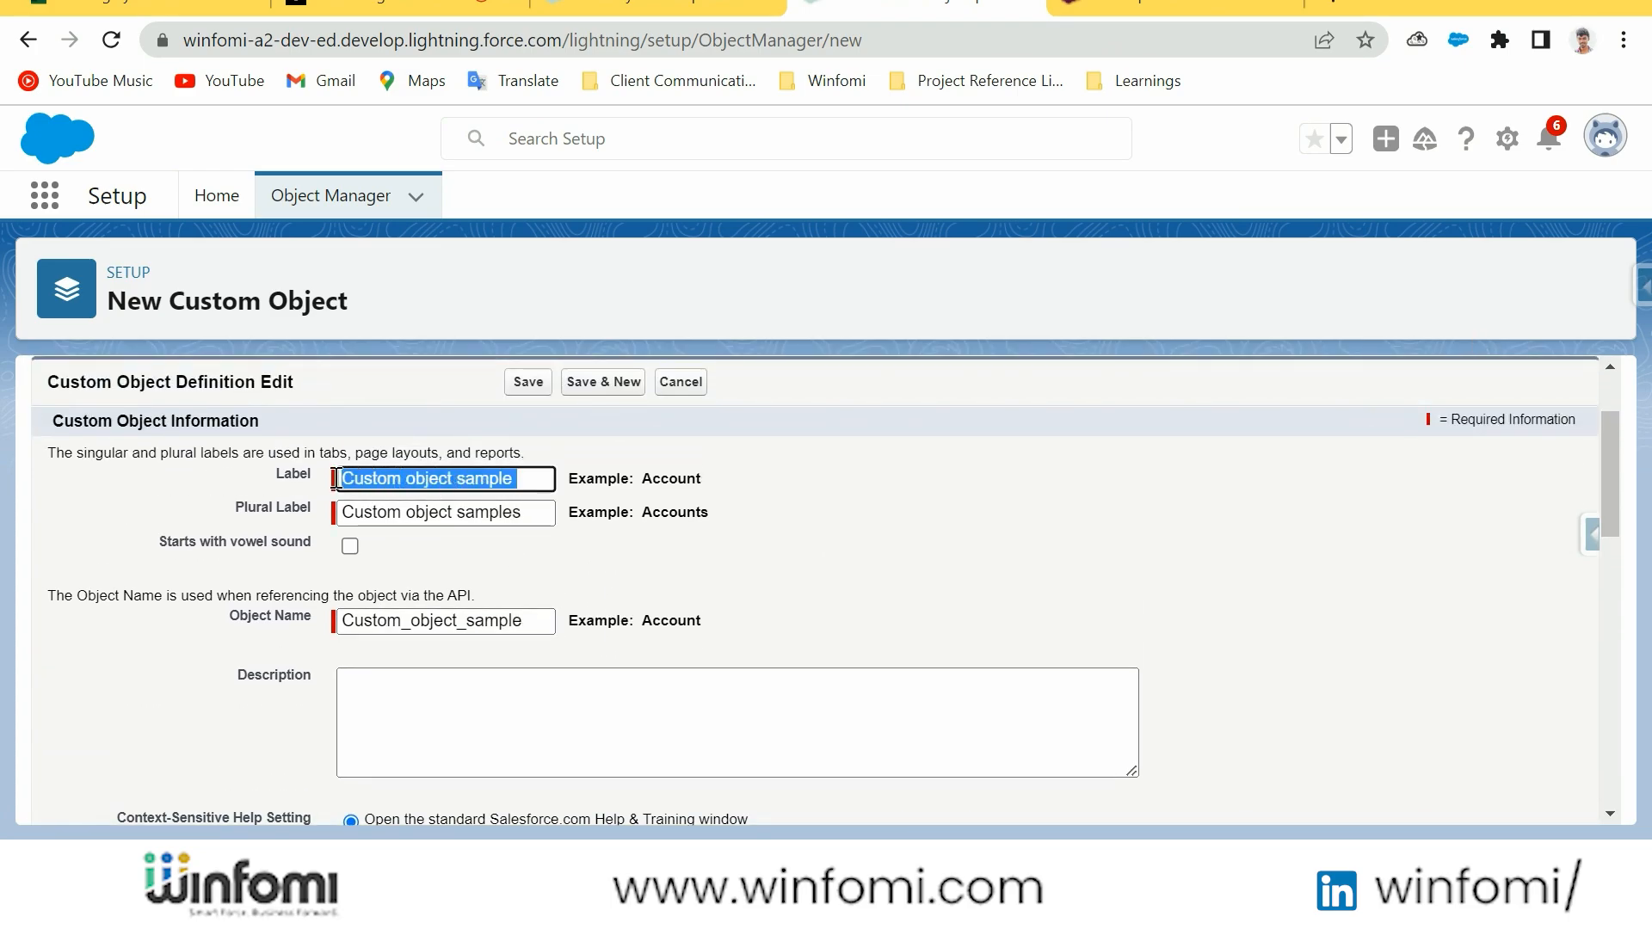
click(490, 624)
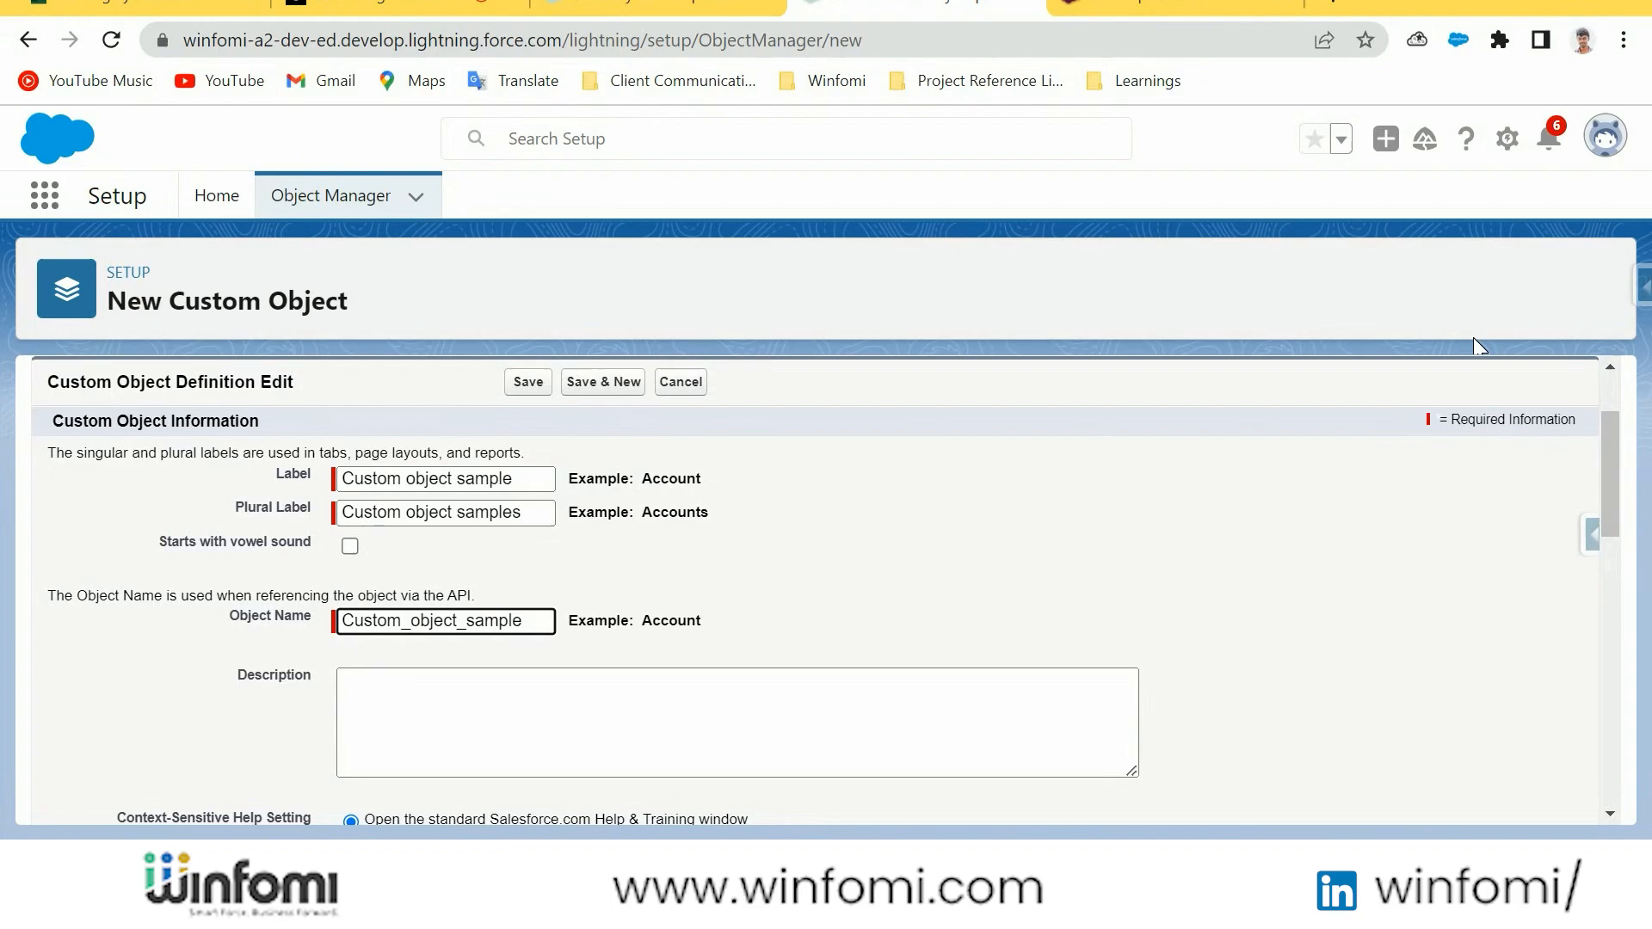
click(755, 607)
Enable Allow Reports, Allow Activities and Track Field History for the custom object
scroll(756, 608, down, 2)
scroll(755, 607, down, 4)
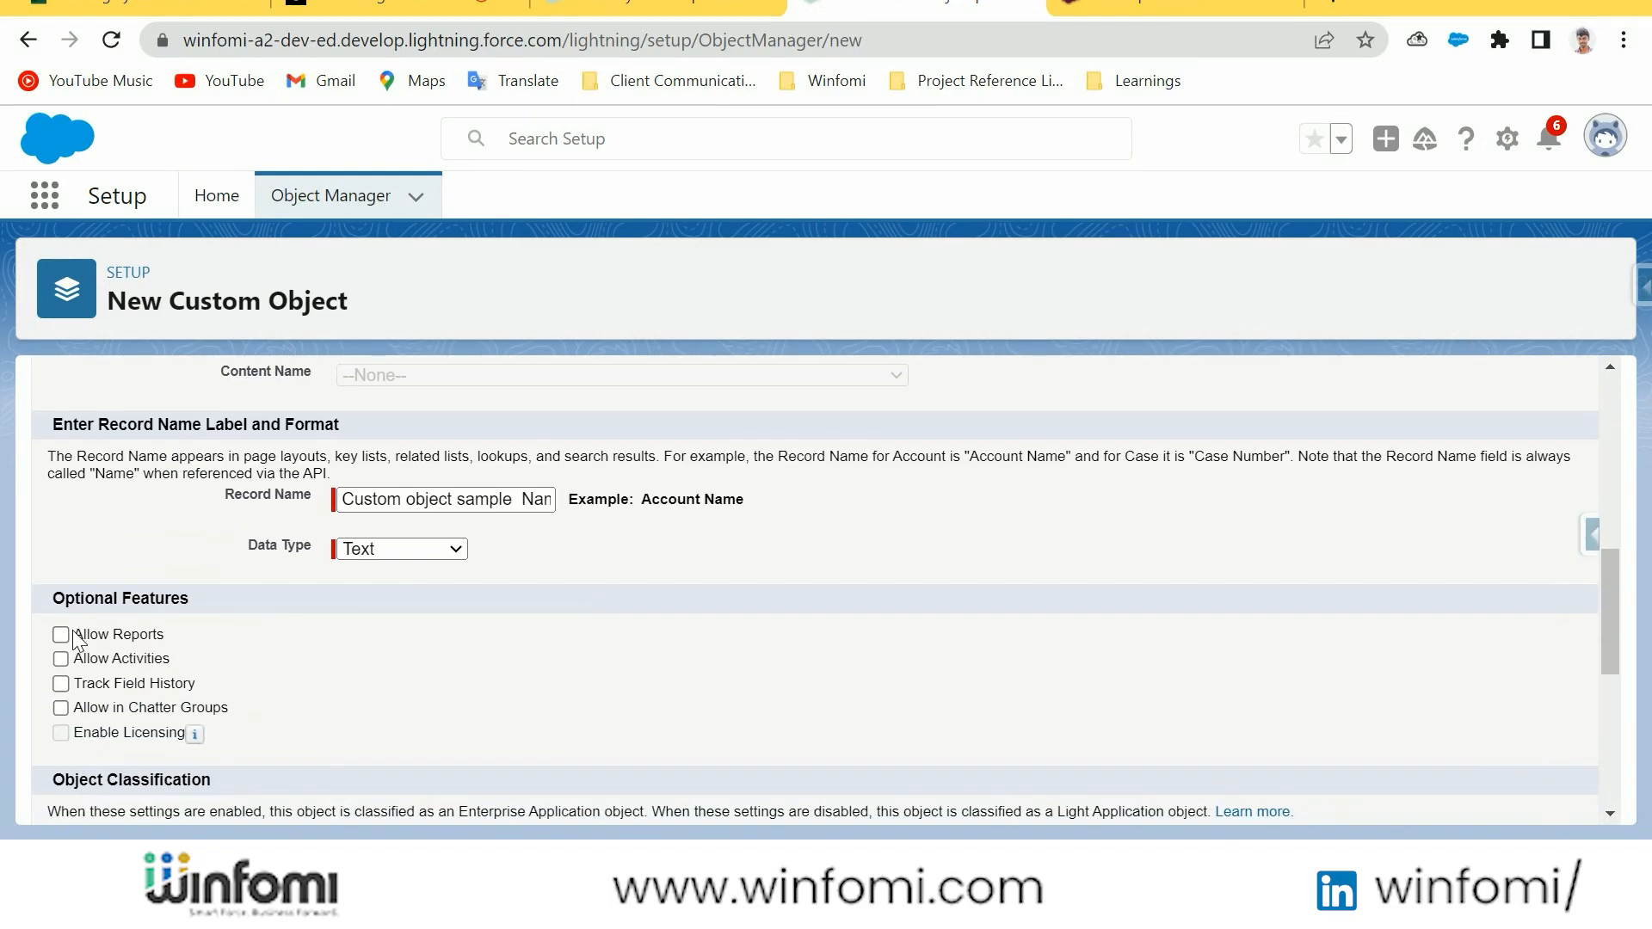
click(61, 636)
click(60, 684)
scroll(62, 696, down, 1)
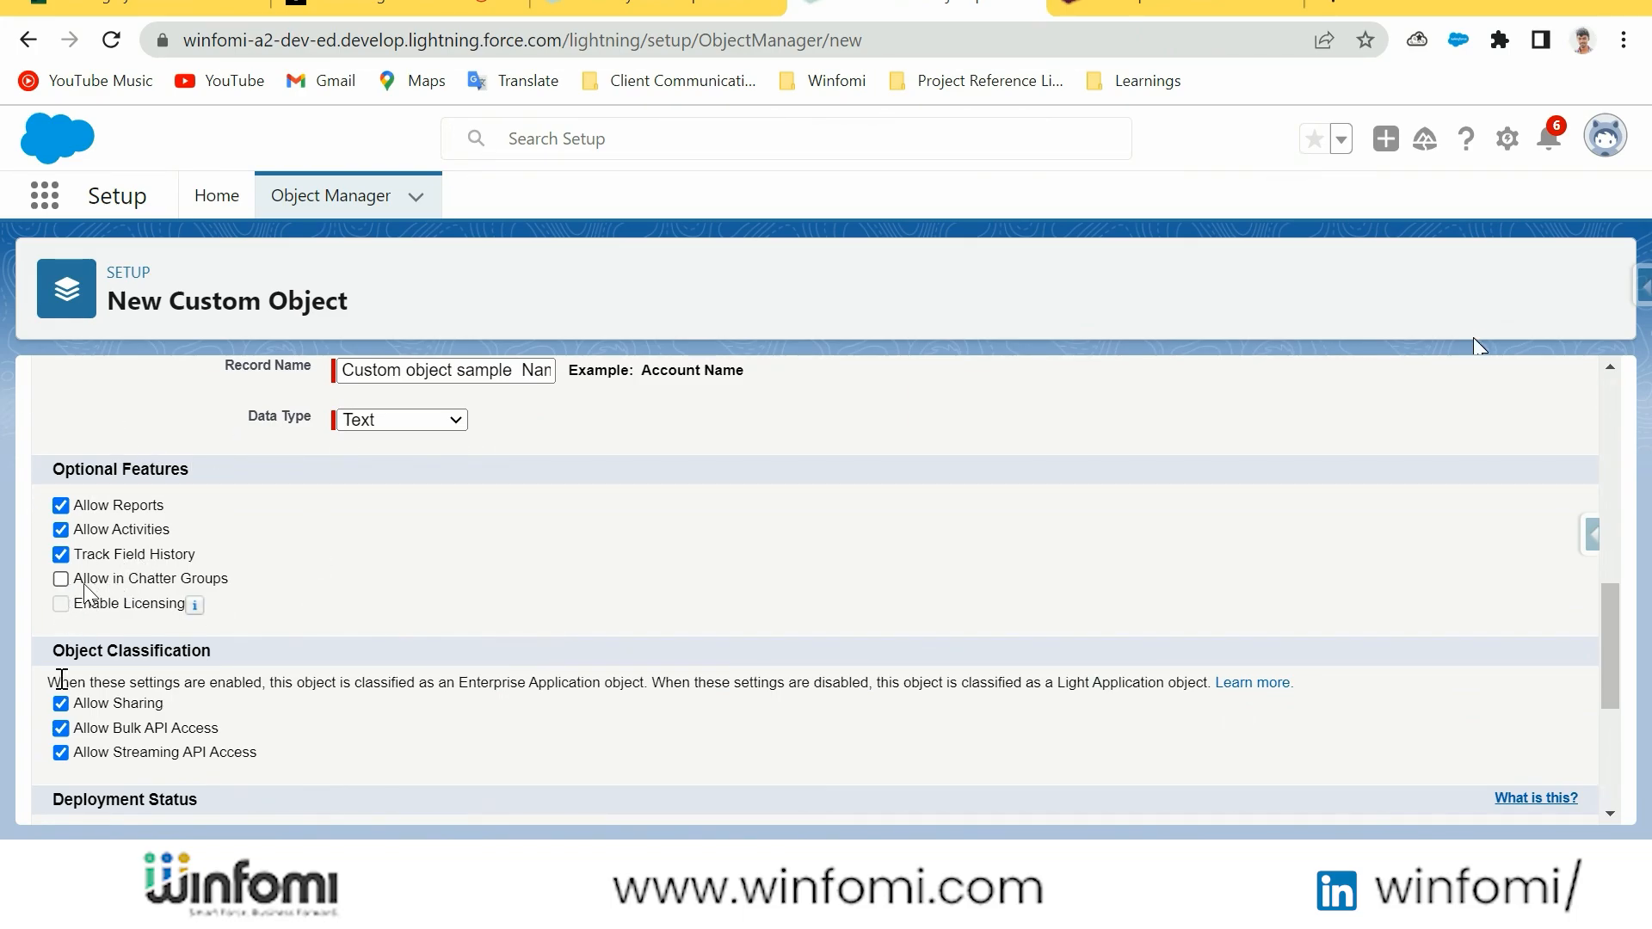
Allow search for the custom object, save it, and highlight the __c suffix of its API name
scroll(272, 641, down, 3)
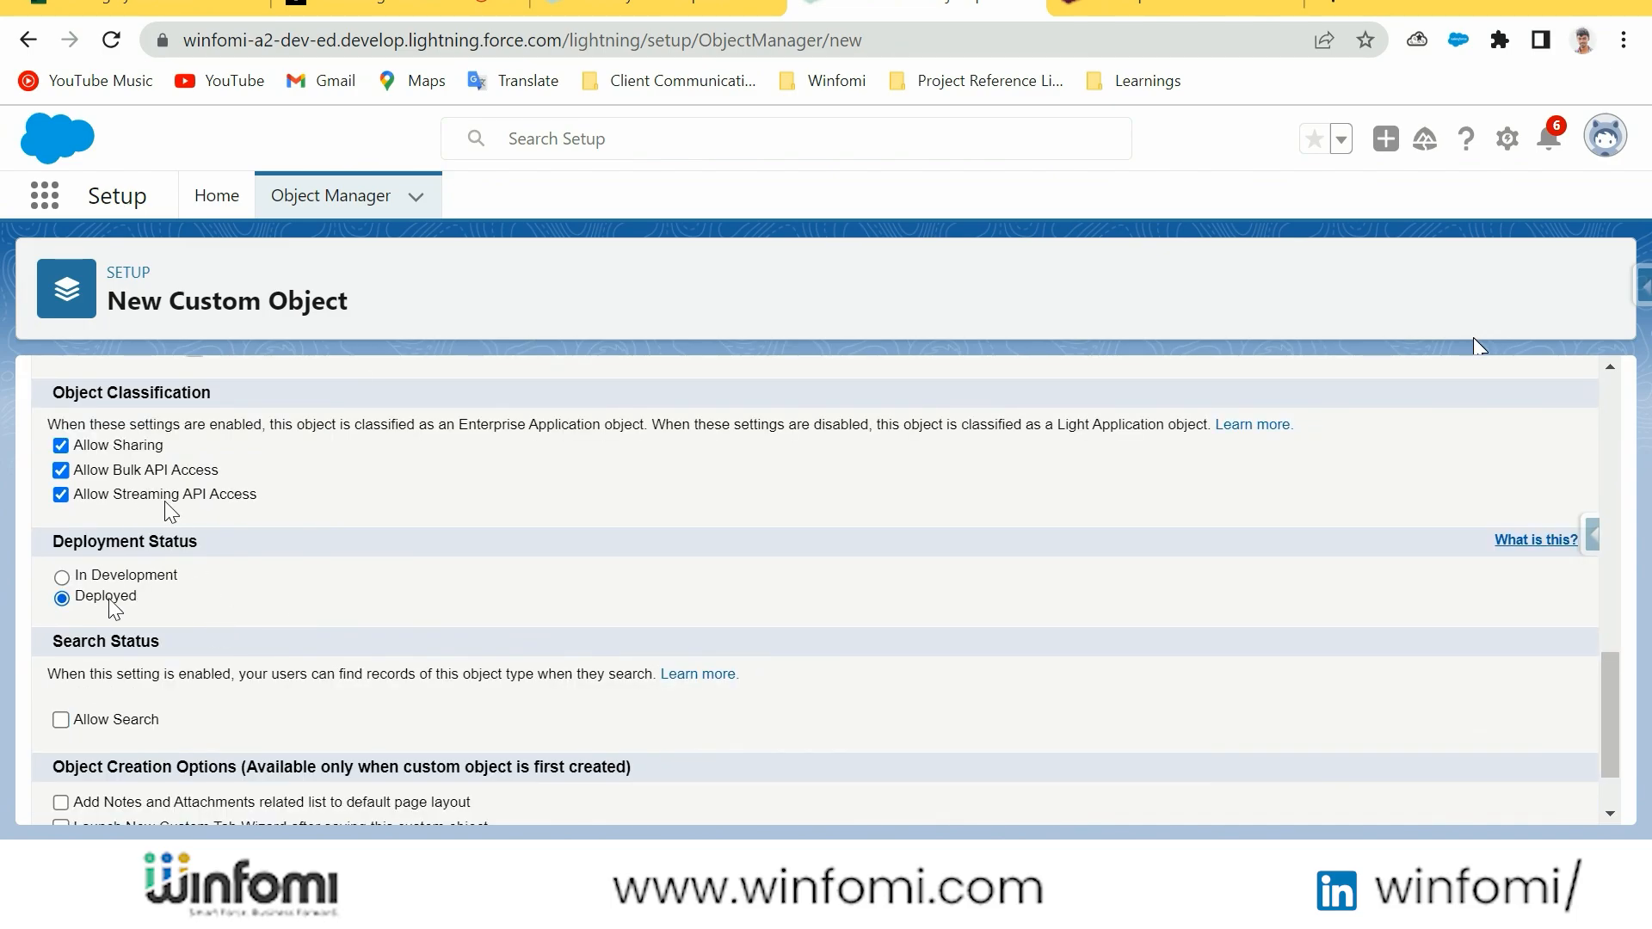
scroll(209, 610, down, 1)
click(61, 623)
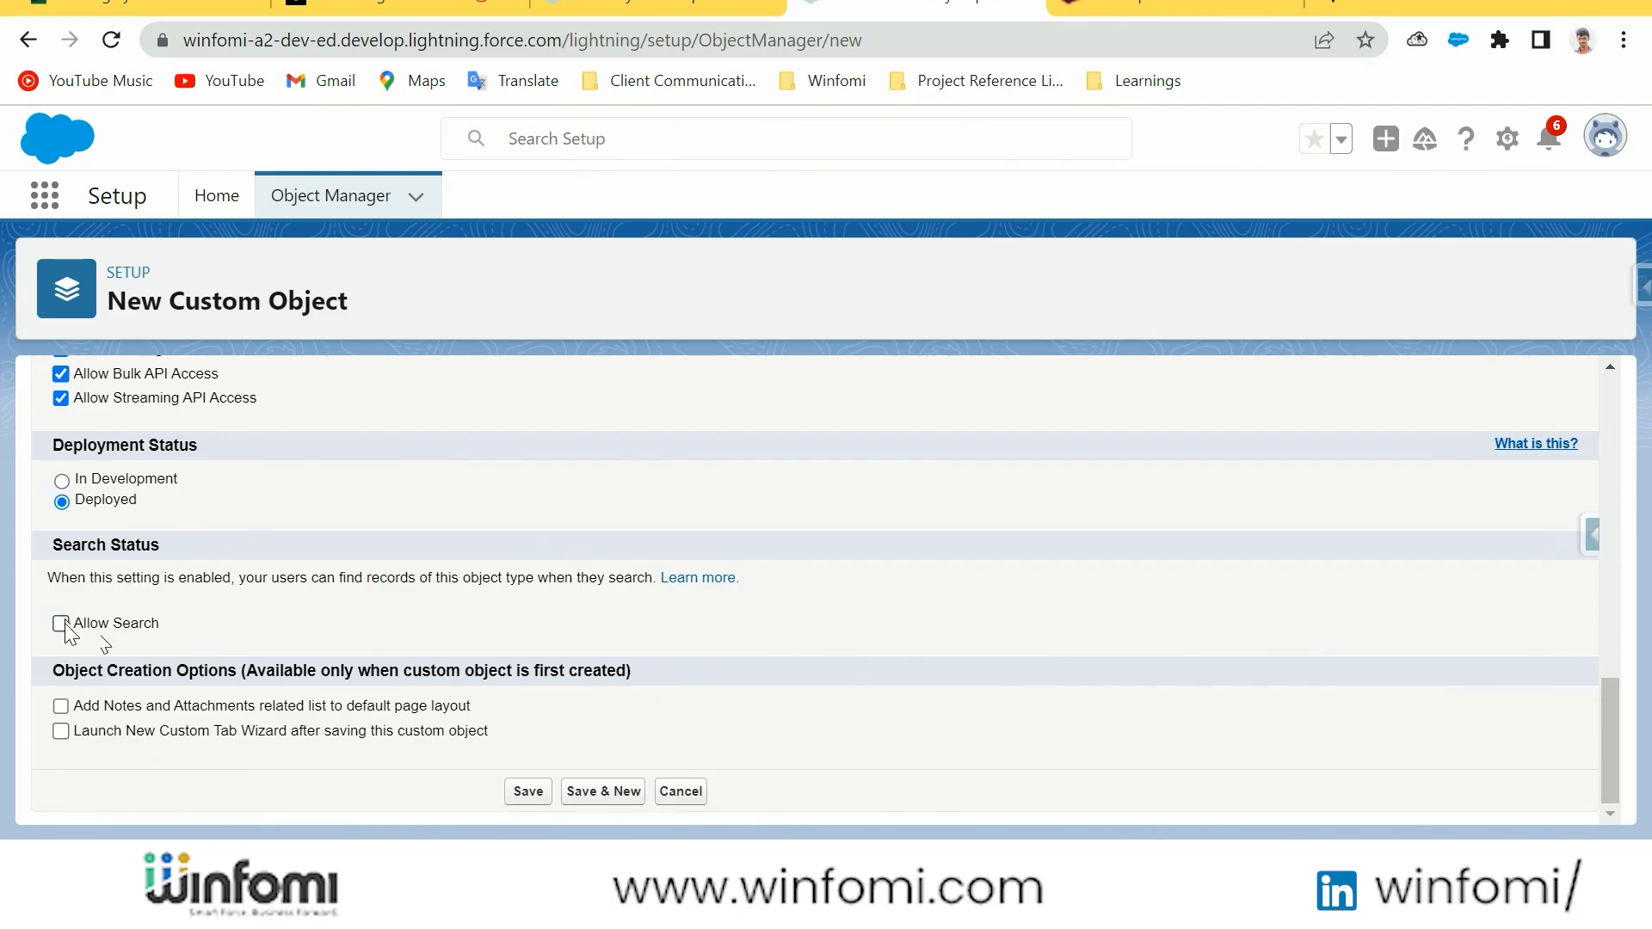
click(528, 792)
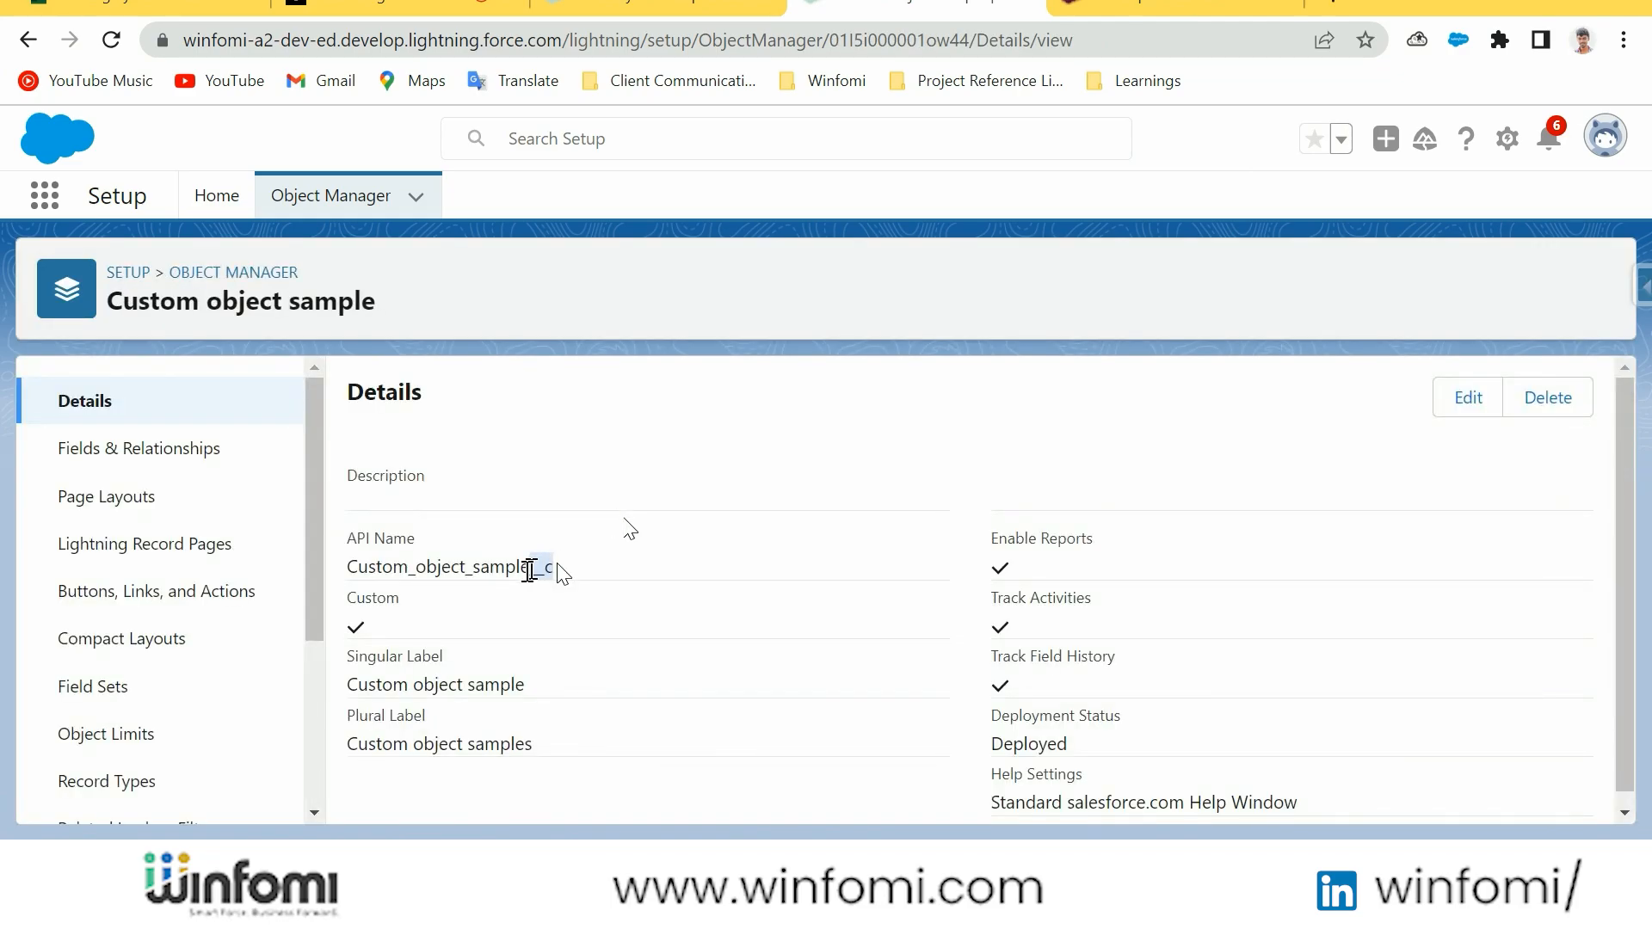
drag(529, 566, 555, 568)
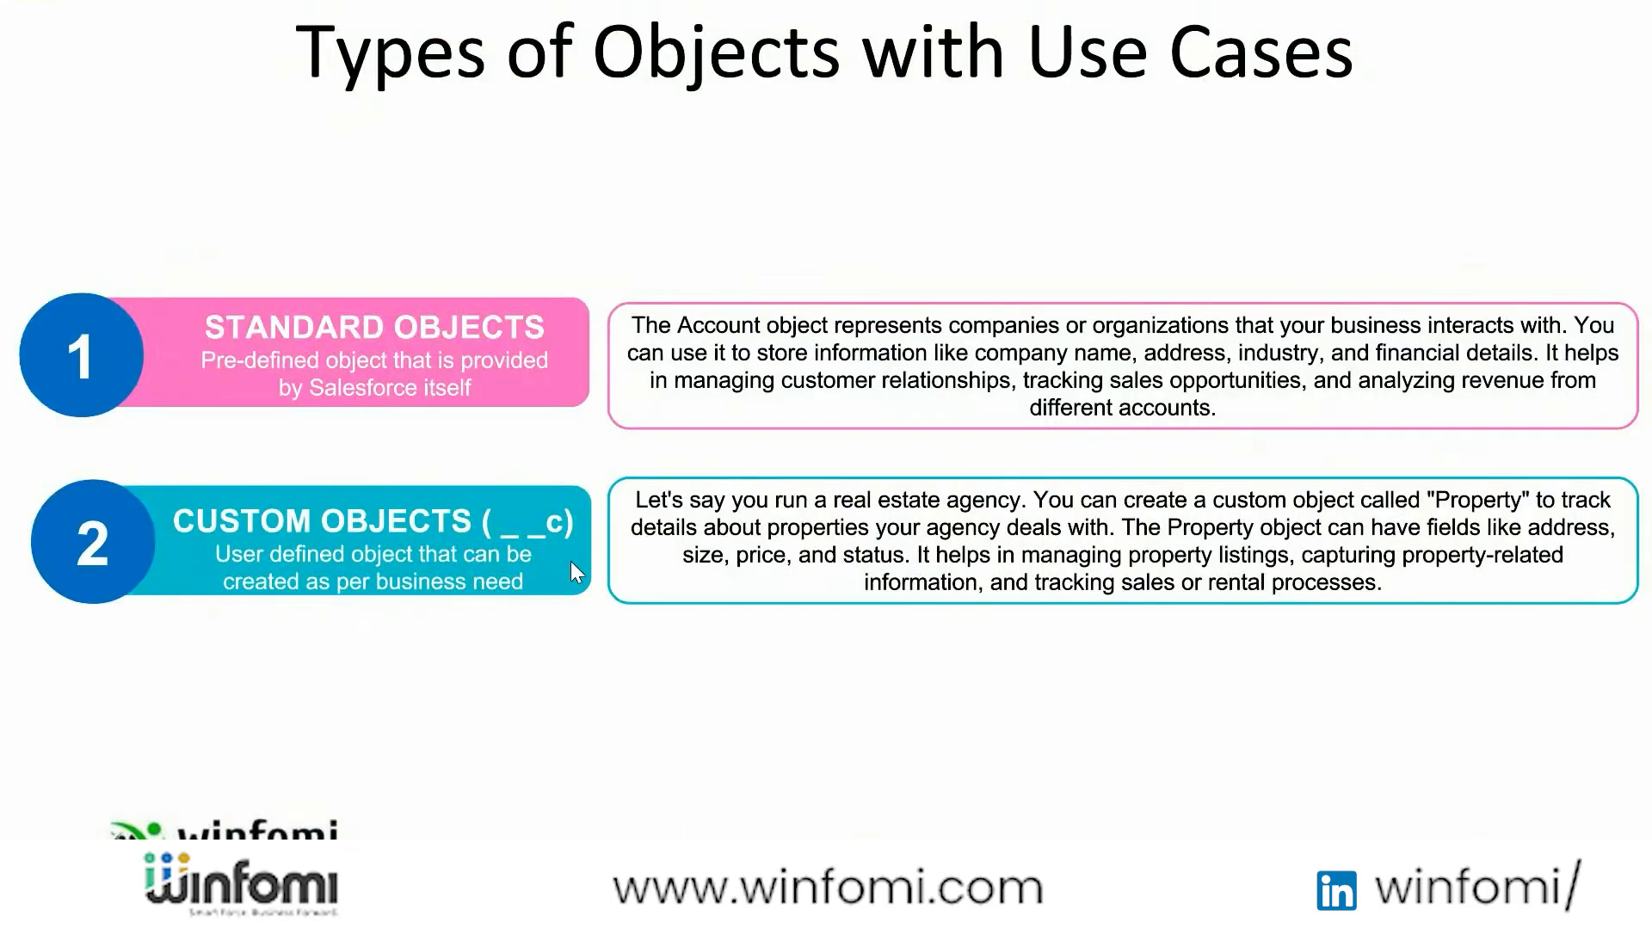
click(531, 505)
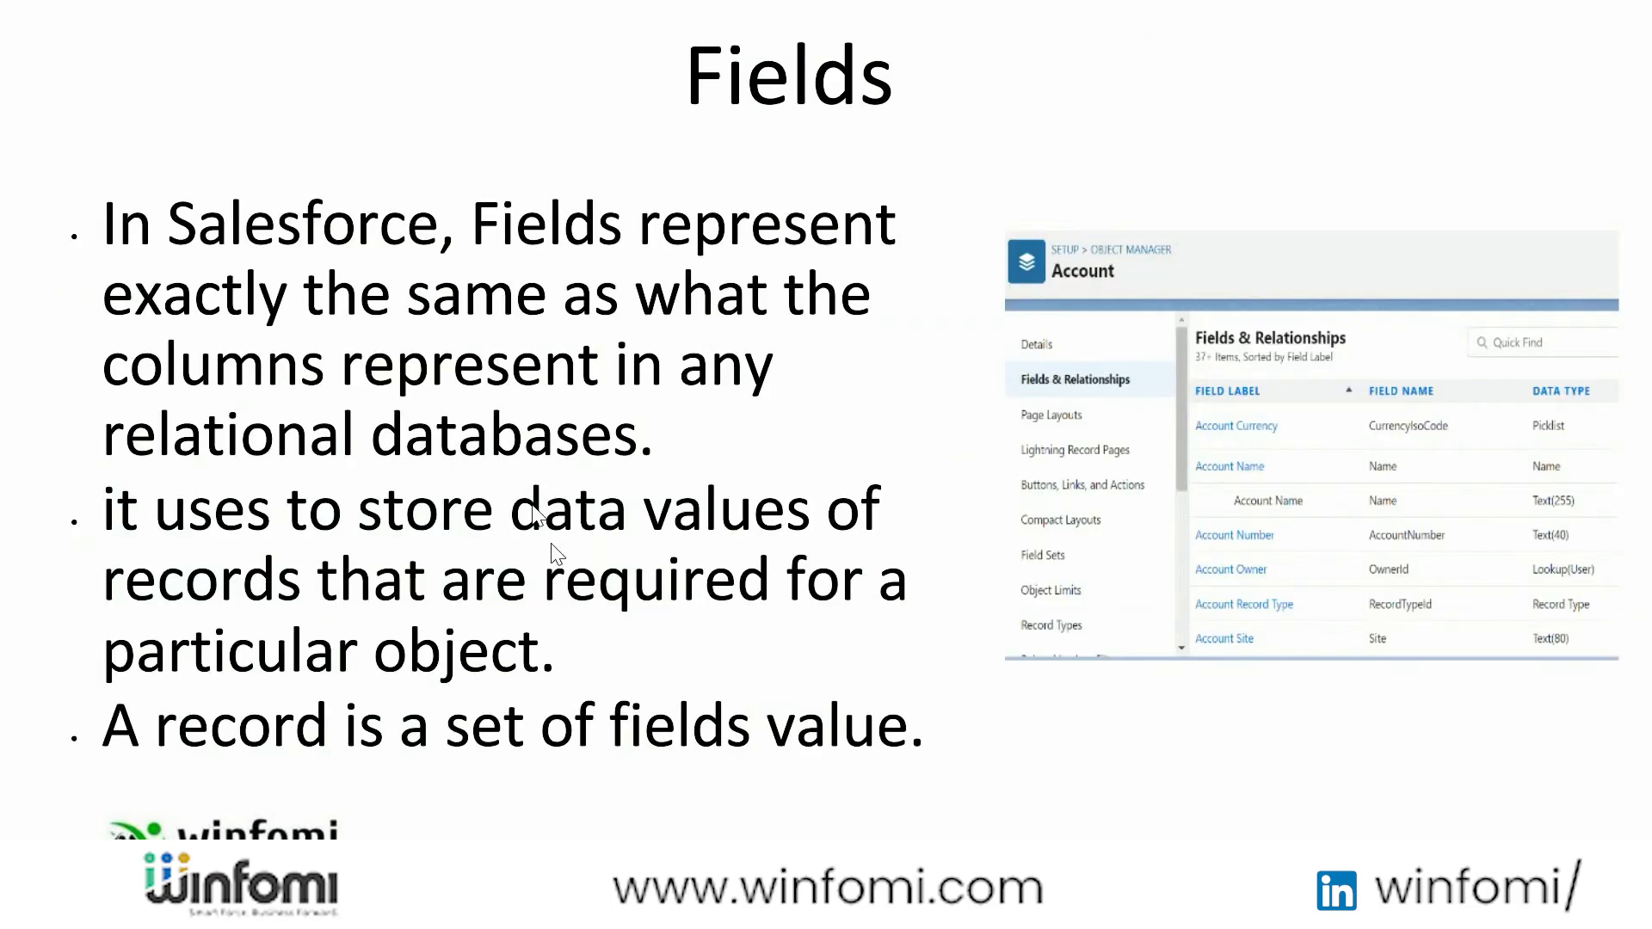
key(Left)
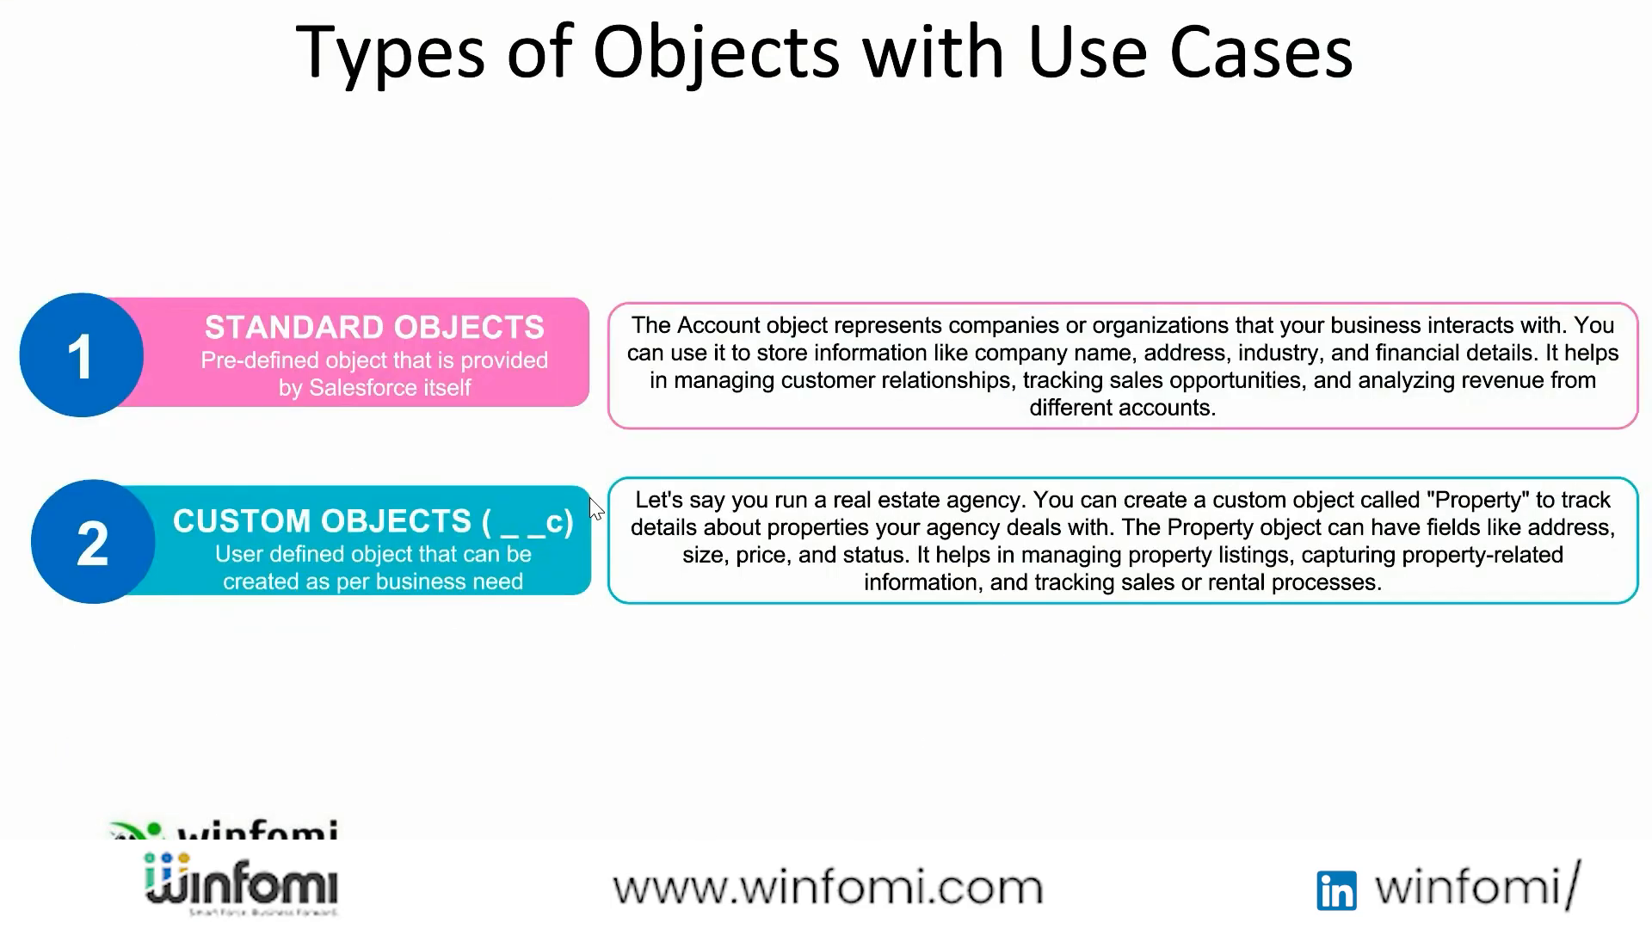
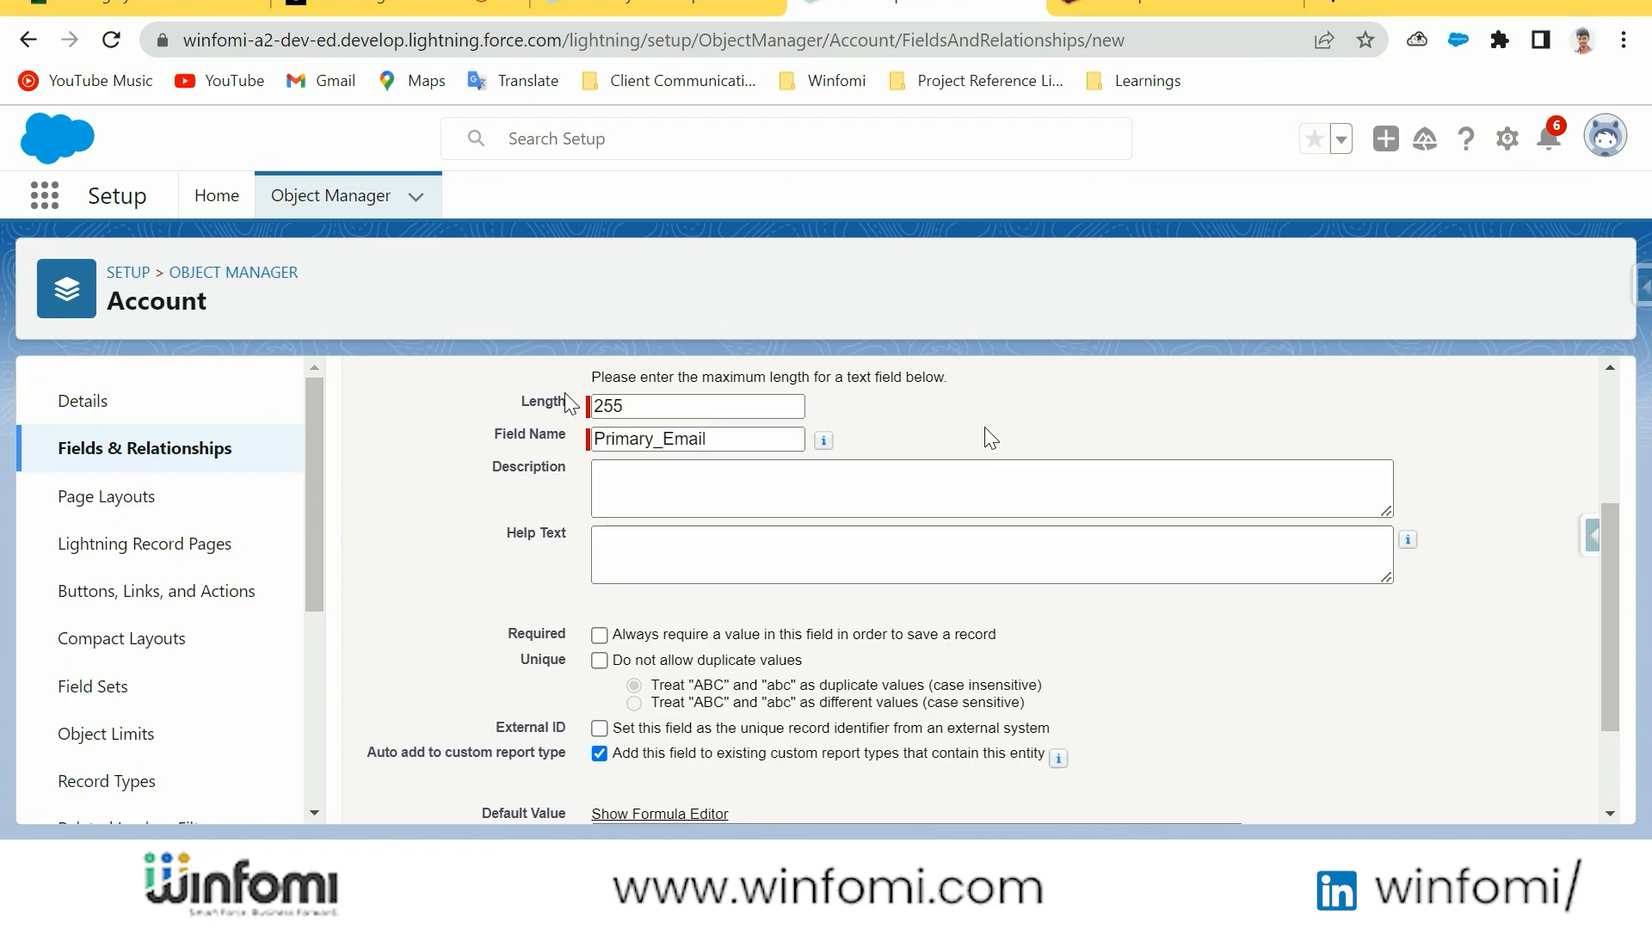
Review the description, help text, required and default value options for the Primary Email text field
click(701, 499)
scroll(682, 502, up, 2)
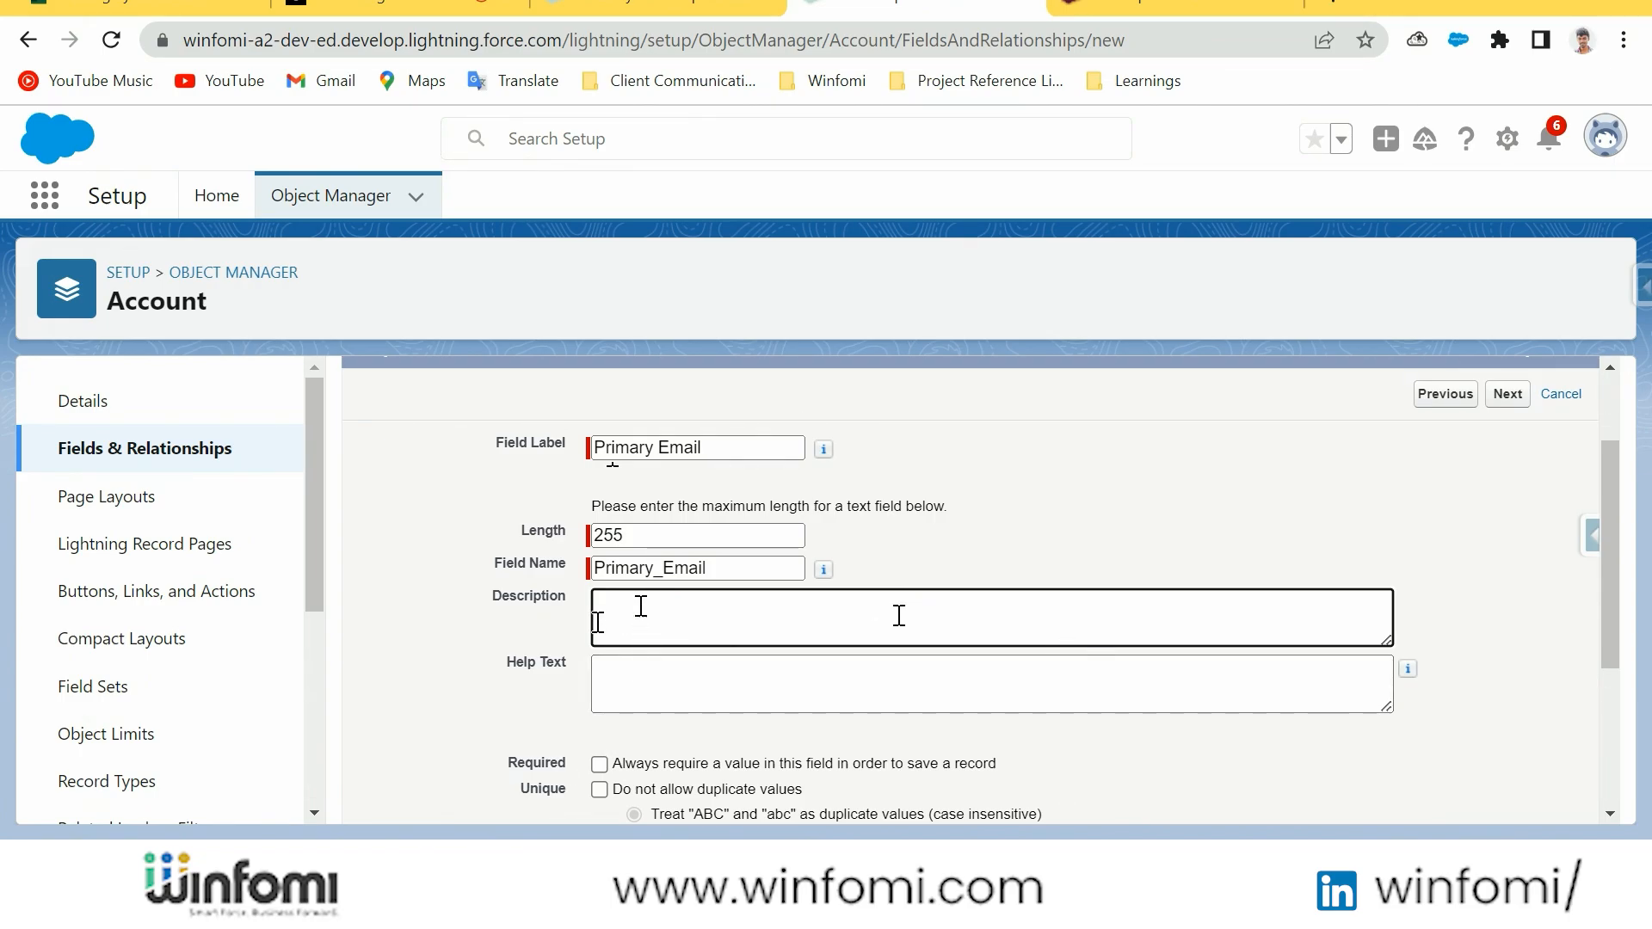
click(686, 681)
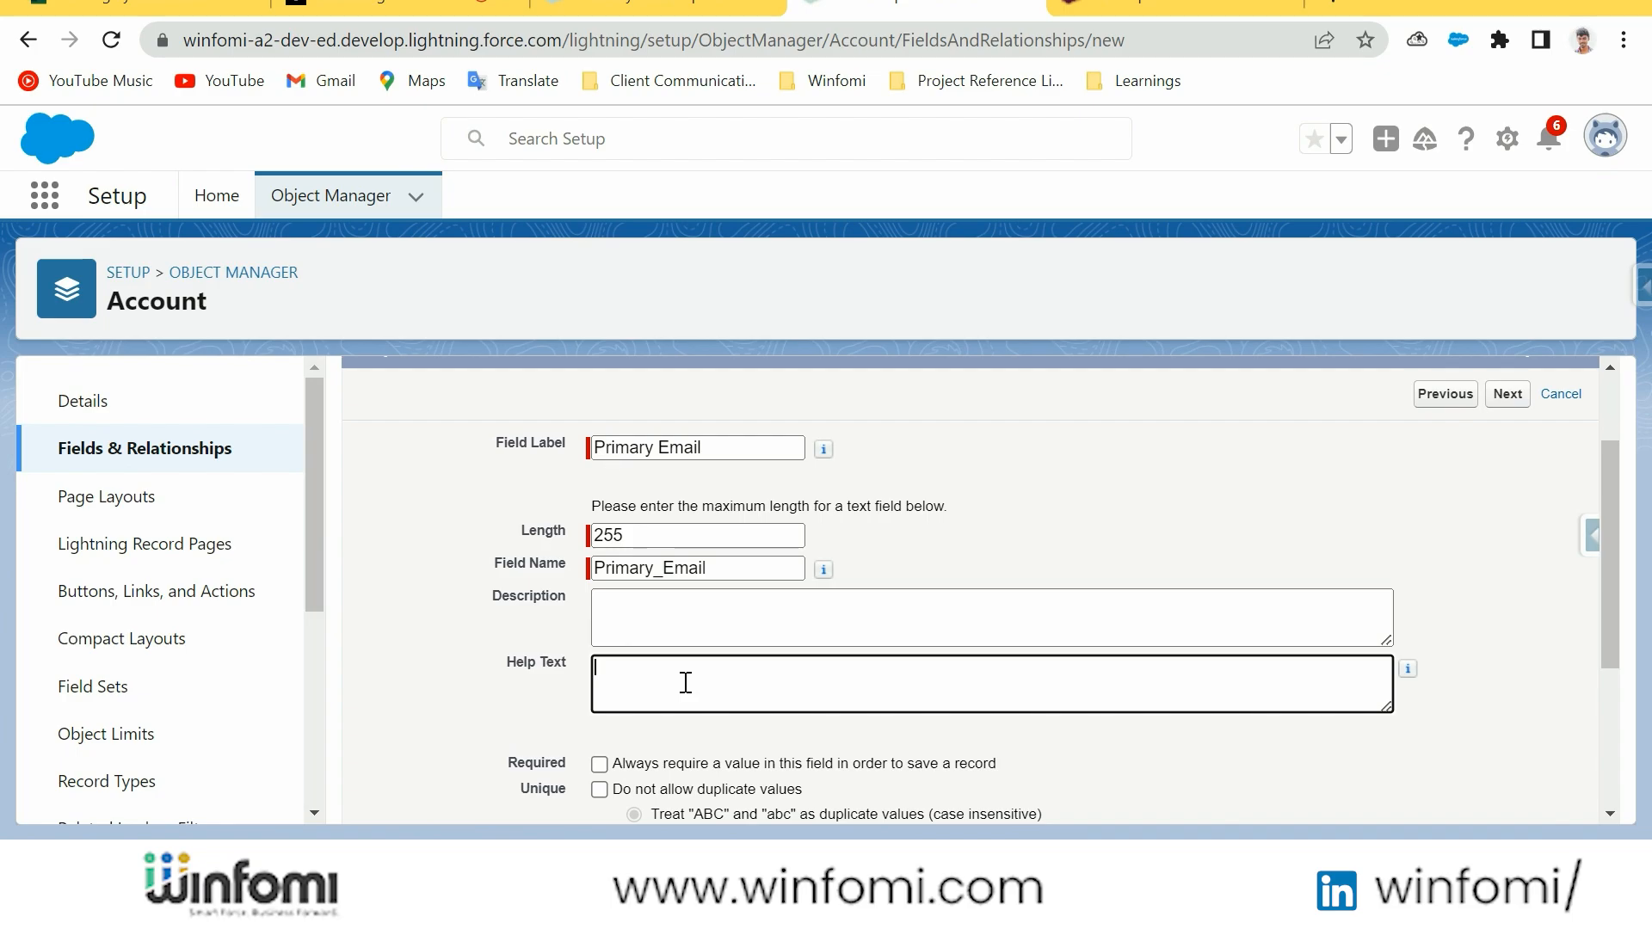
scroll(686, 683, down, 3)
click(600, 506)
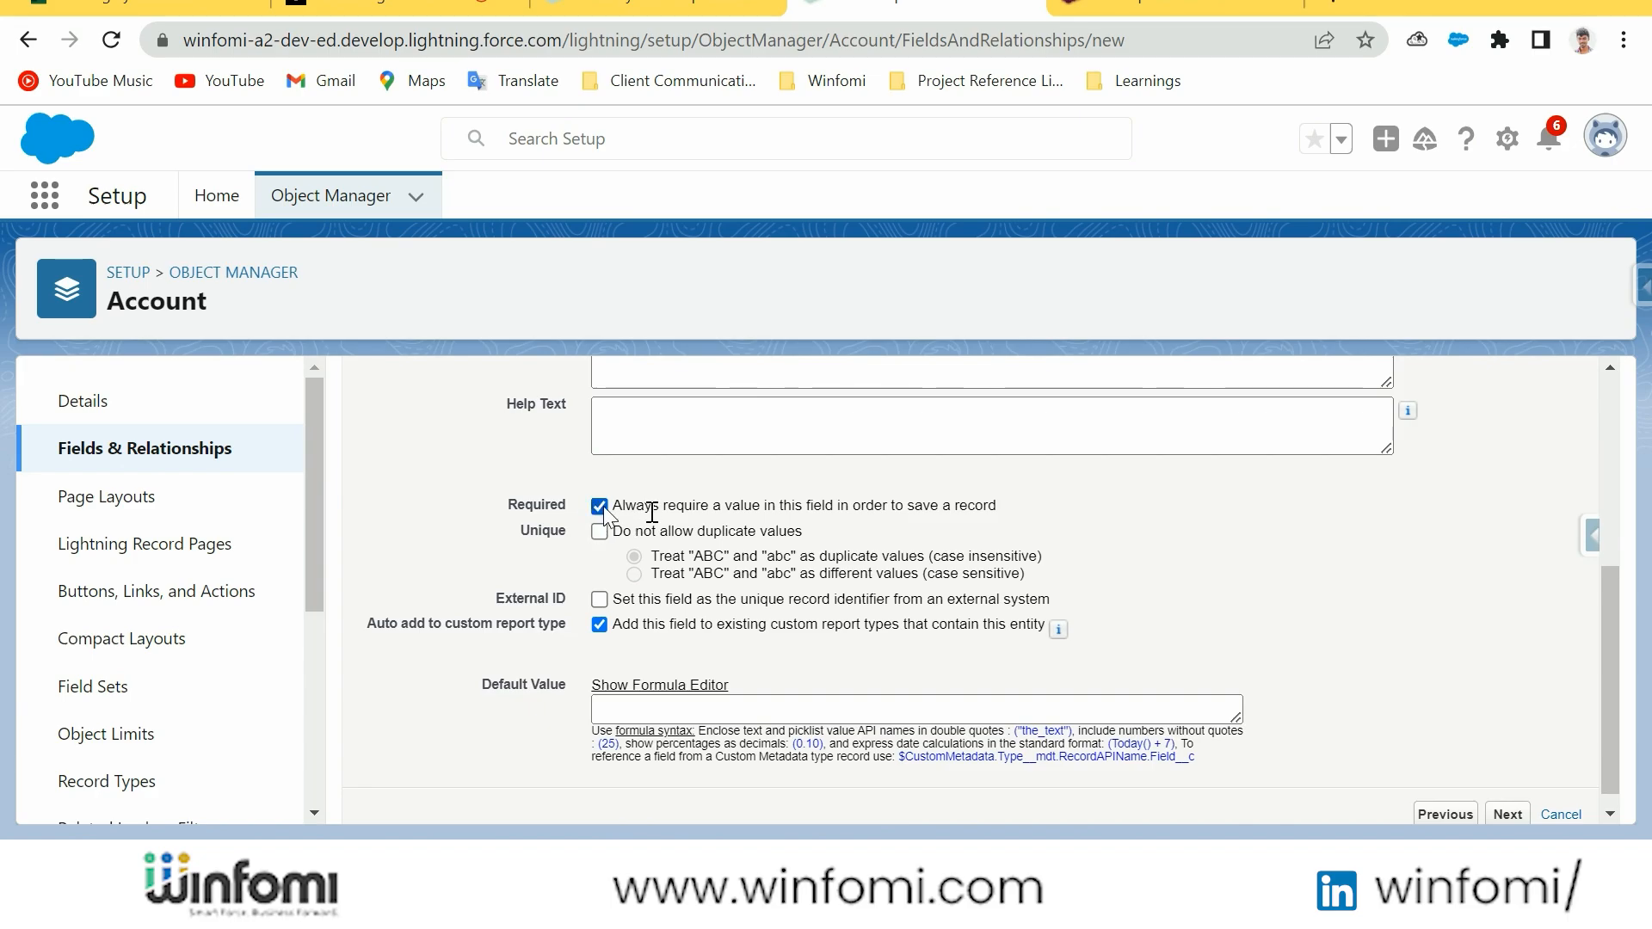
click(600, 507)
scroll(646, 516, down, 1)
drag(467, 664, 566, 666)
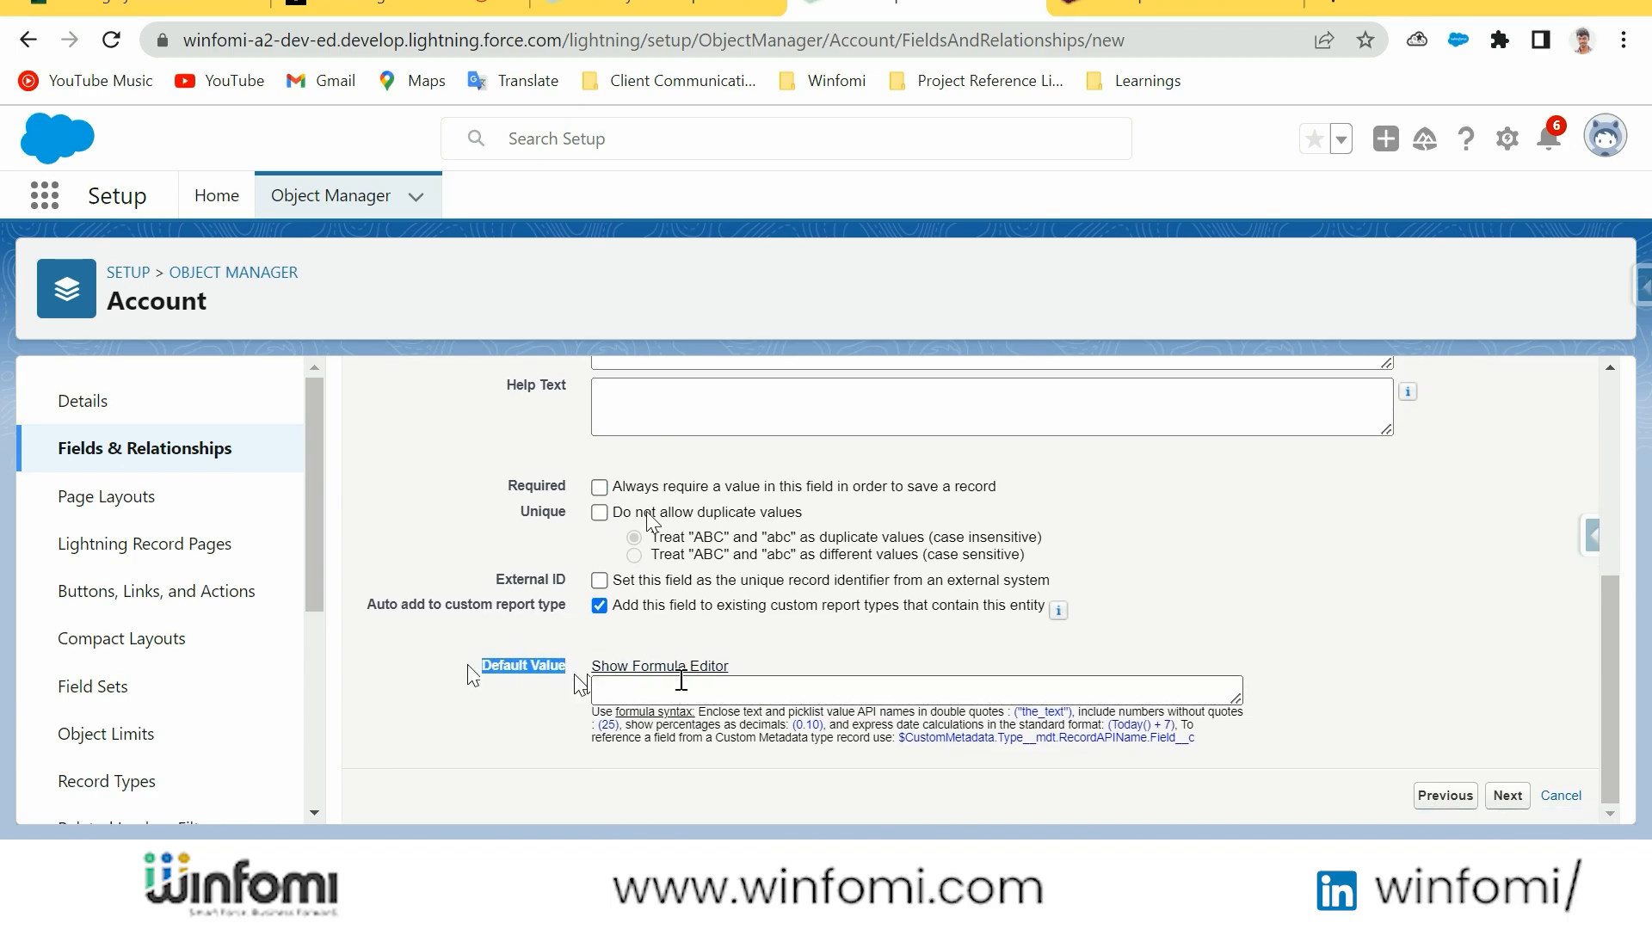
Submit the Primary Email field details with length 255 and the field name Primary_Email2
click(1527, 795)
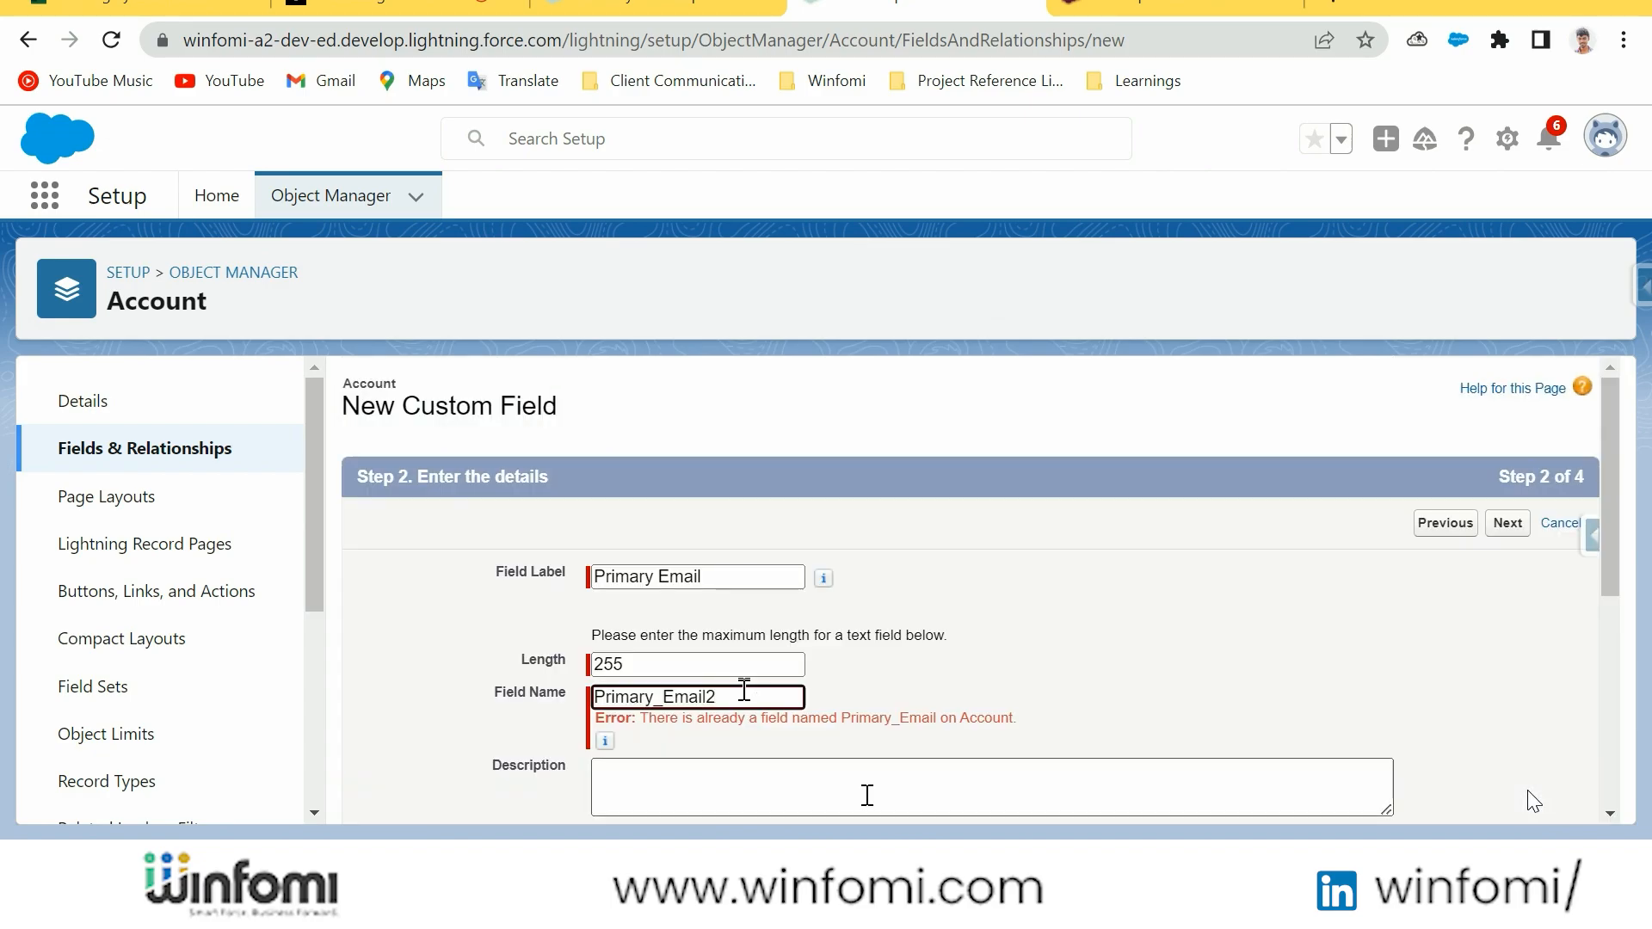
click(1132, 606)
scroll(1195, 665, down, 5)
click(1515, 796)
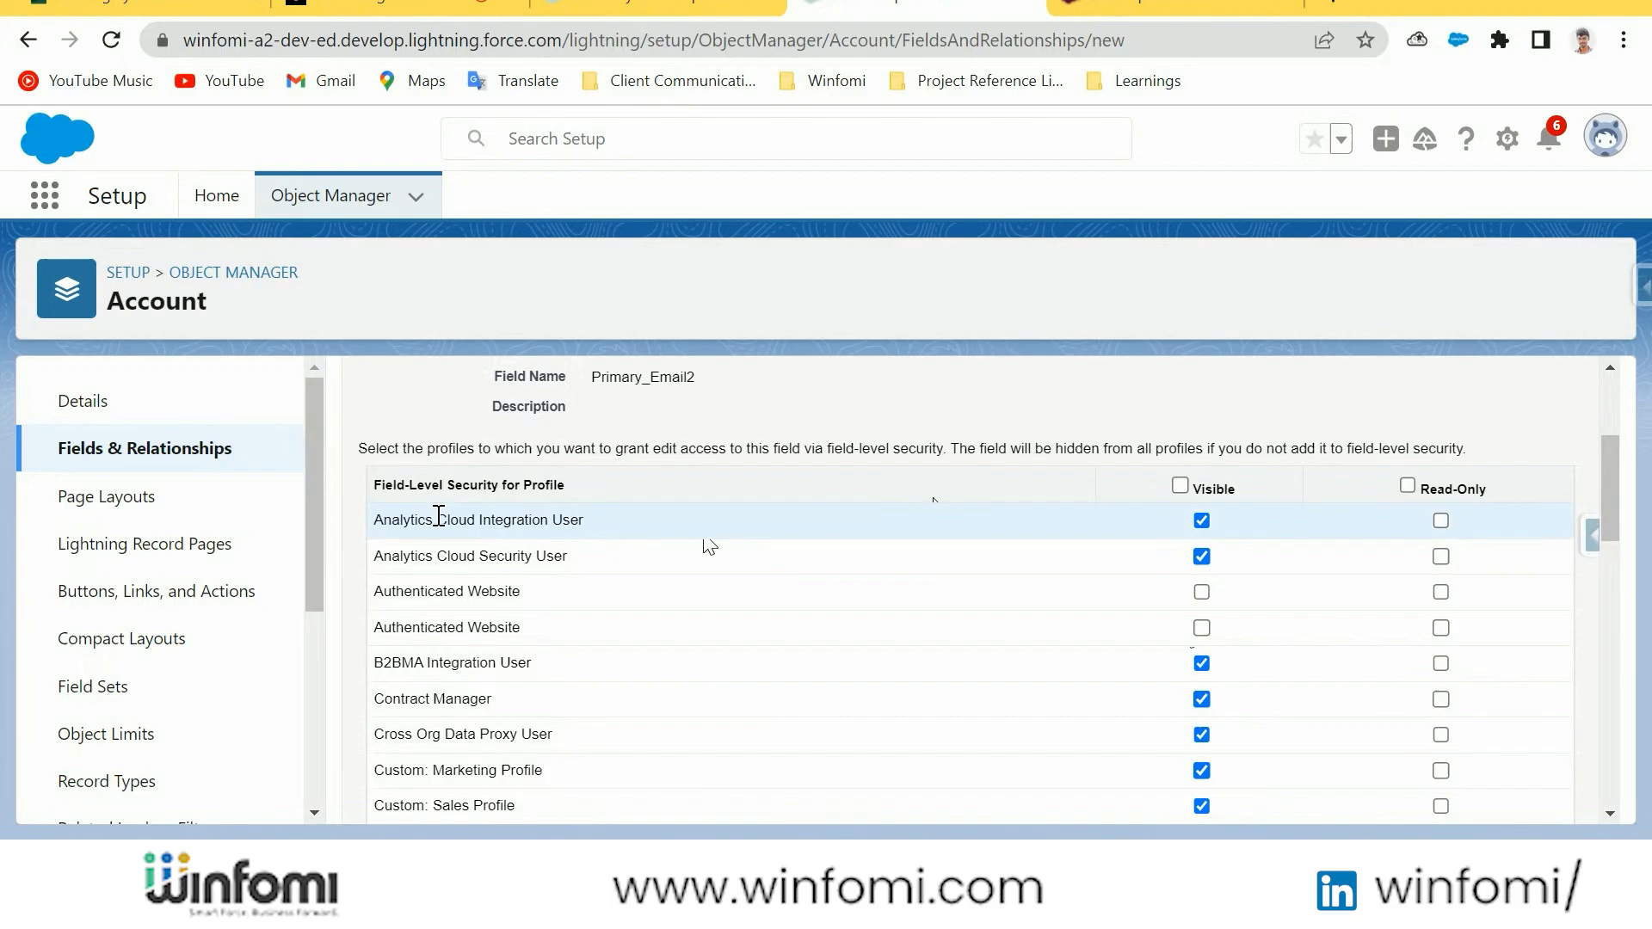
Review the field-level security for all profiles and continue with the default visibility settings
scroll(513, 513, down, 1)
scroll(726, 542, down, 5)
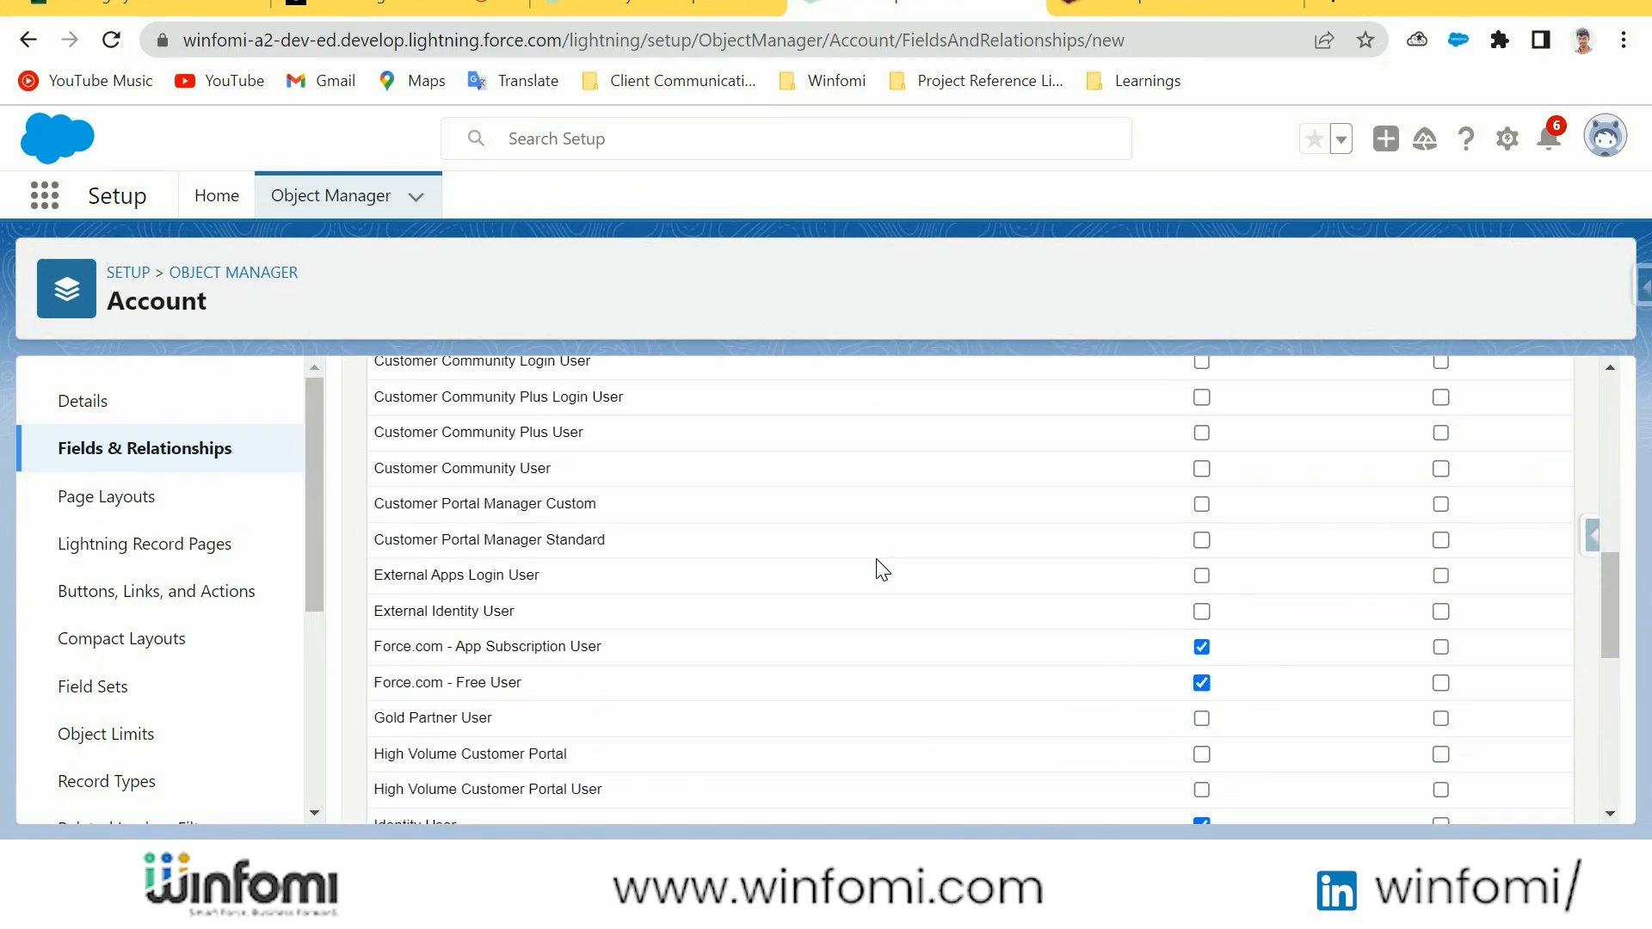
scroll(746, 572, down, 3)
scroll(745, 571, down, 6)
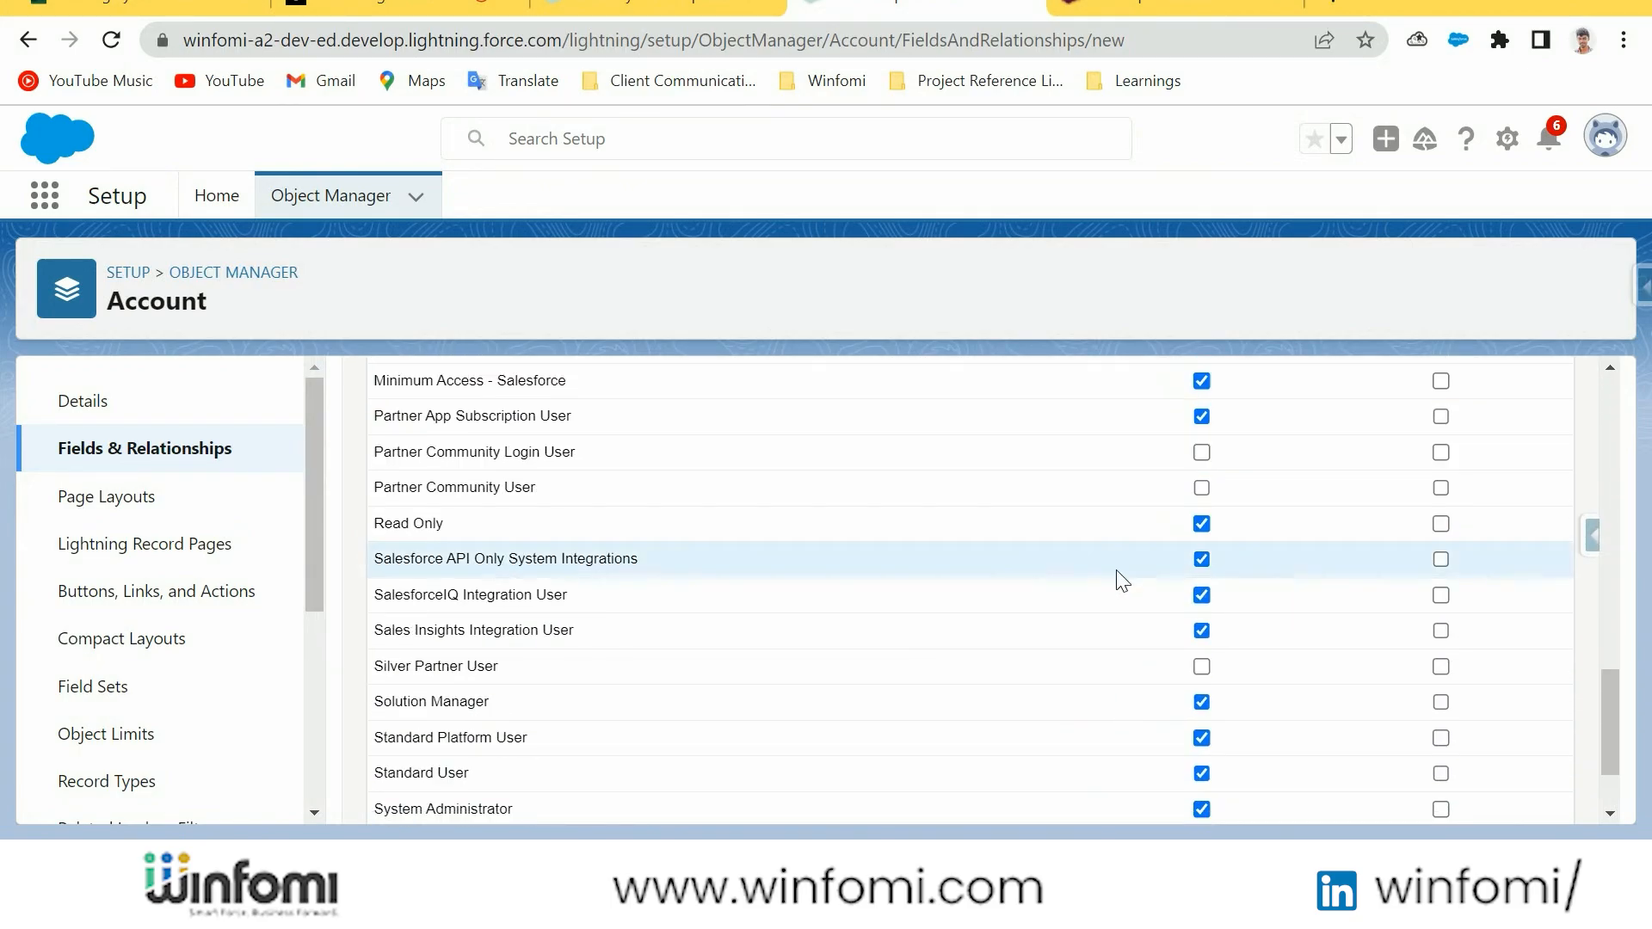
scroll(1183, 680, up, 15)
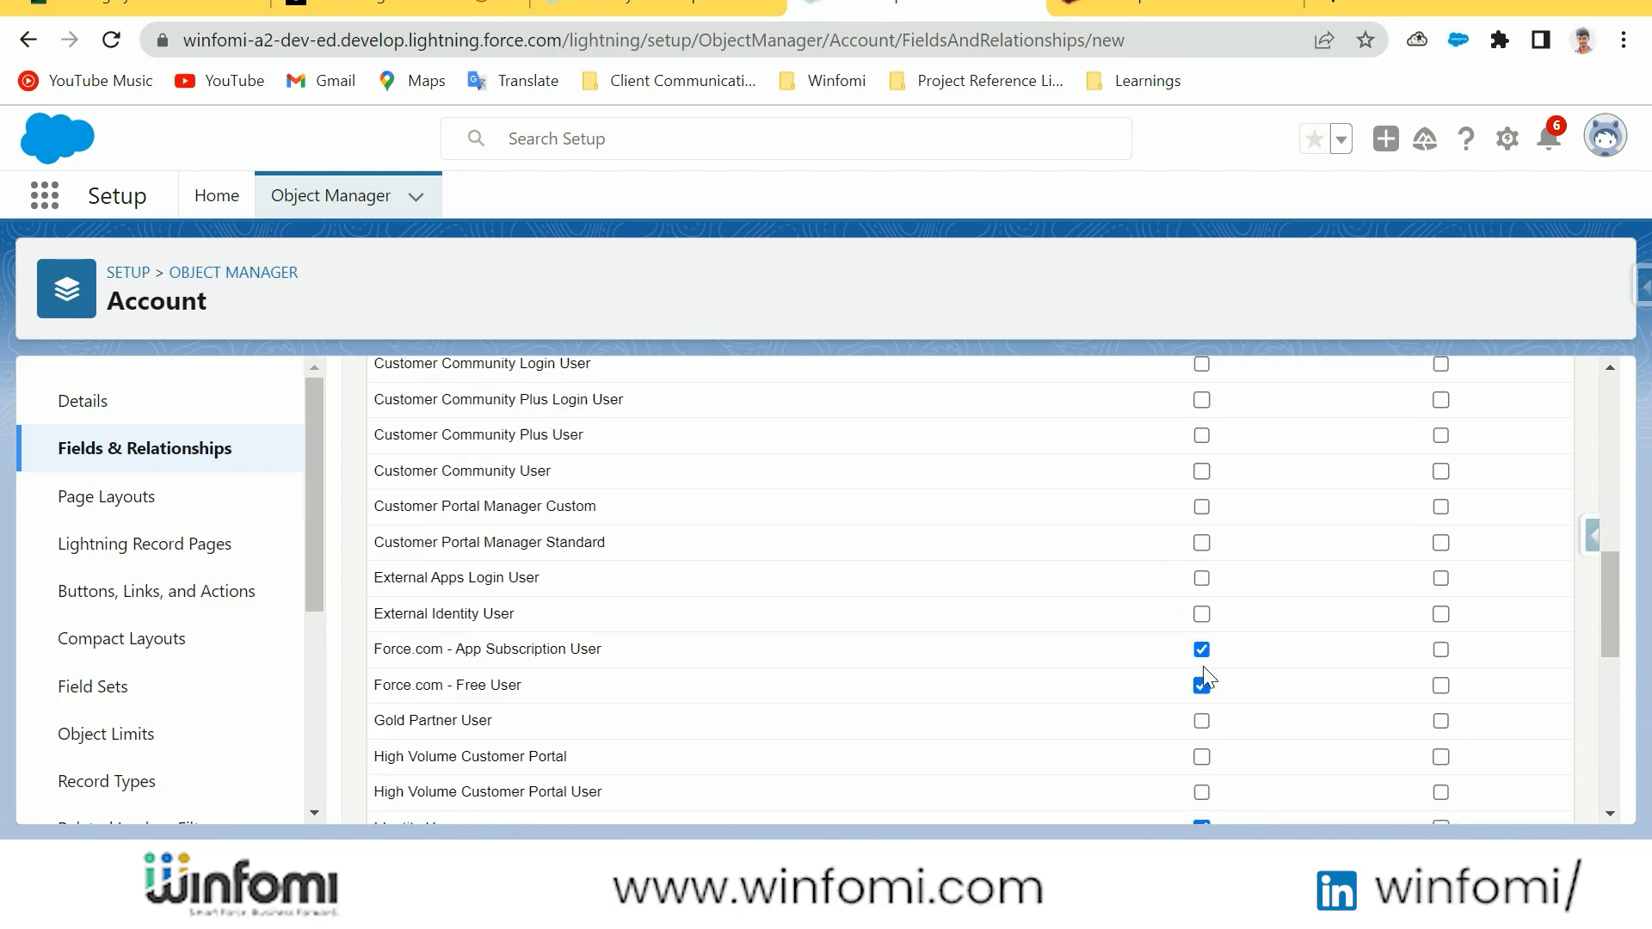
click(1507, 523)
Keep the new field assigned to all account page layouts and save it
scroll(735, 451, down, 3)
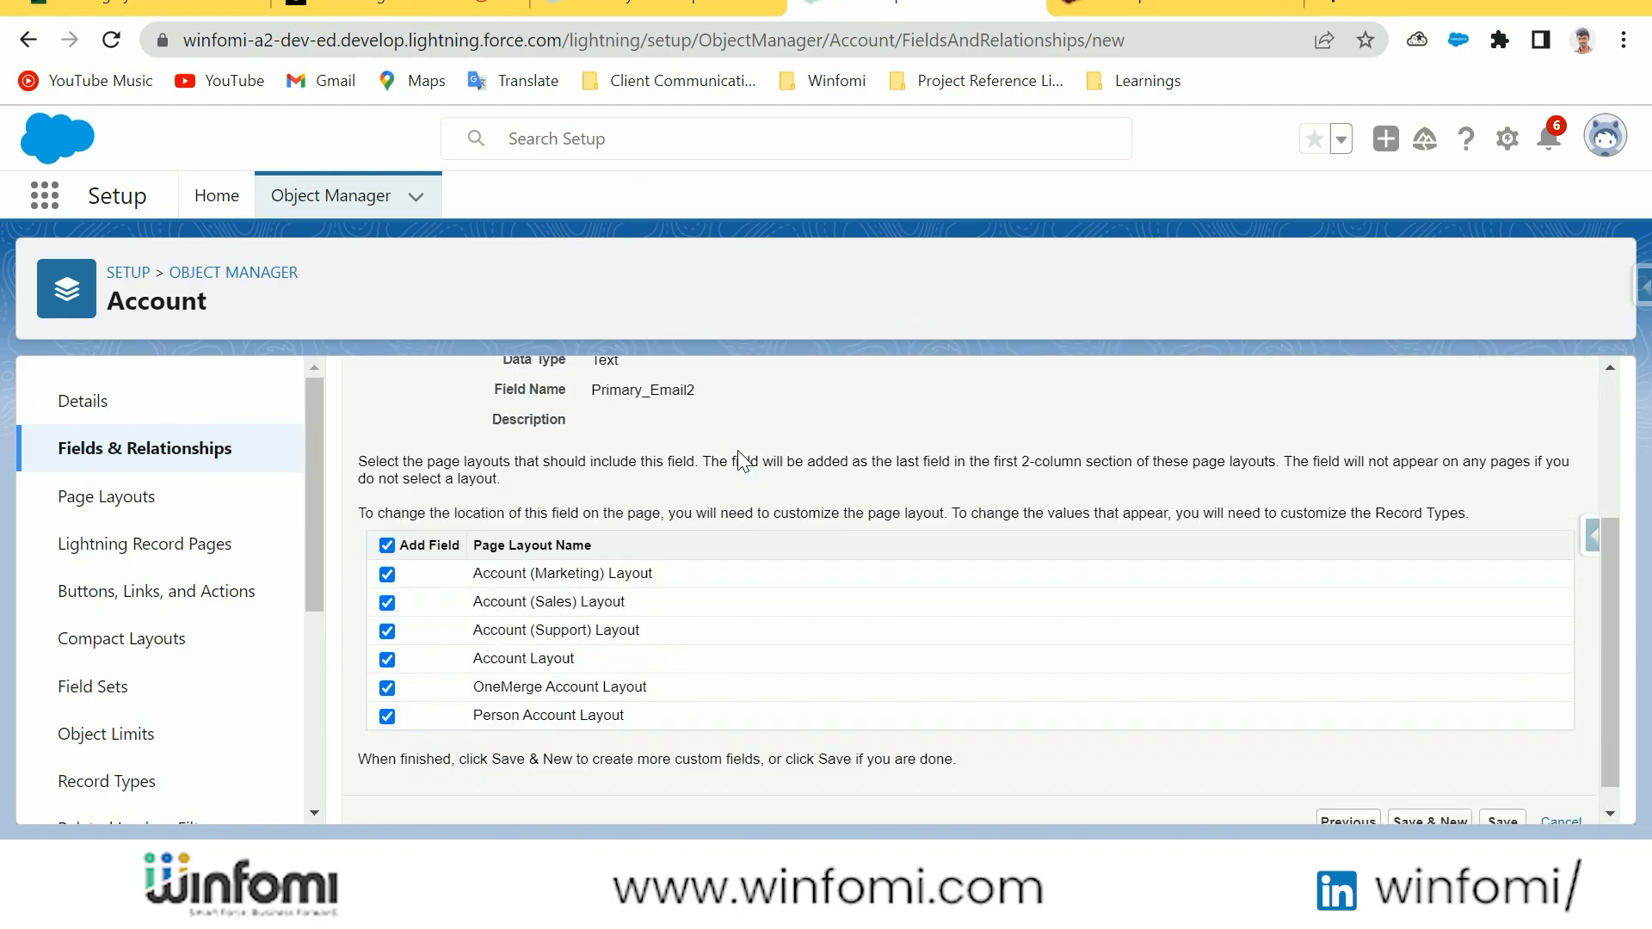
scroll(740, 451, up, 3)
scroll(740, 450, down, 3)
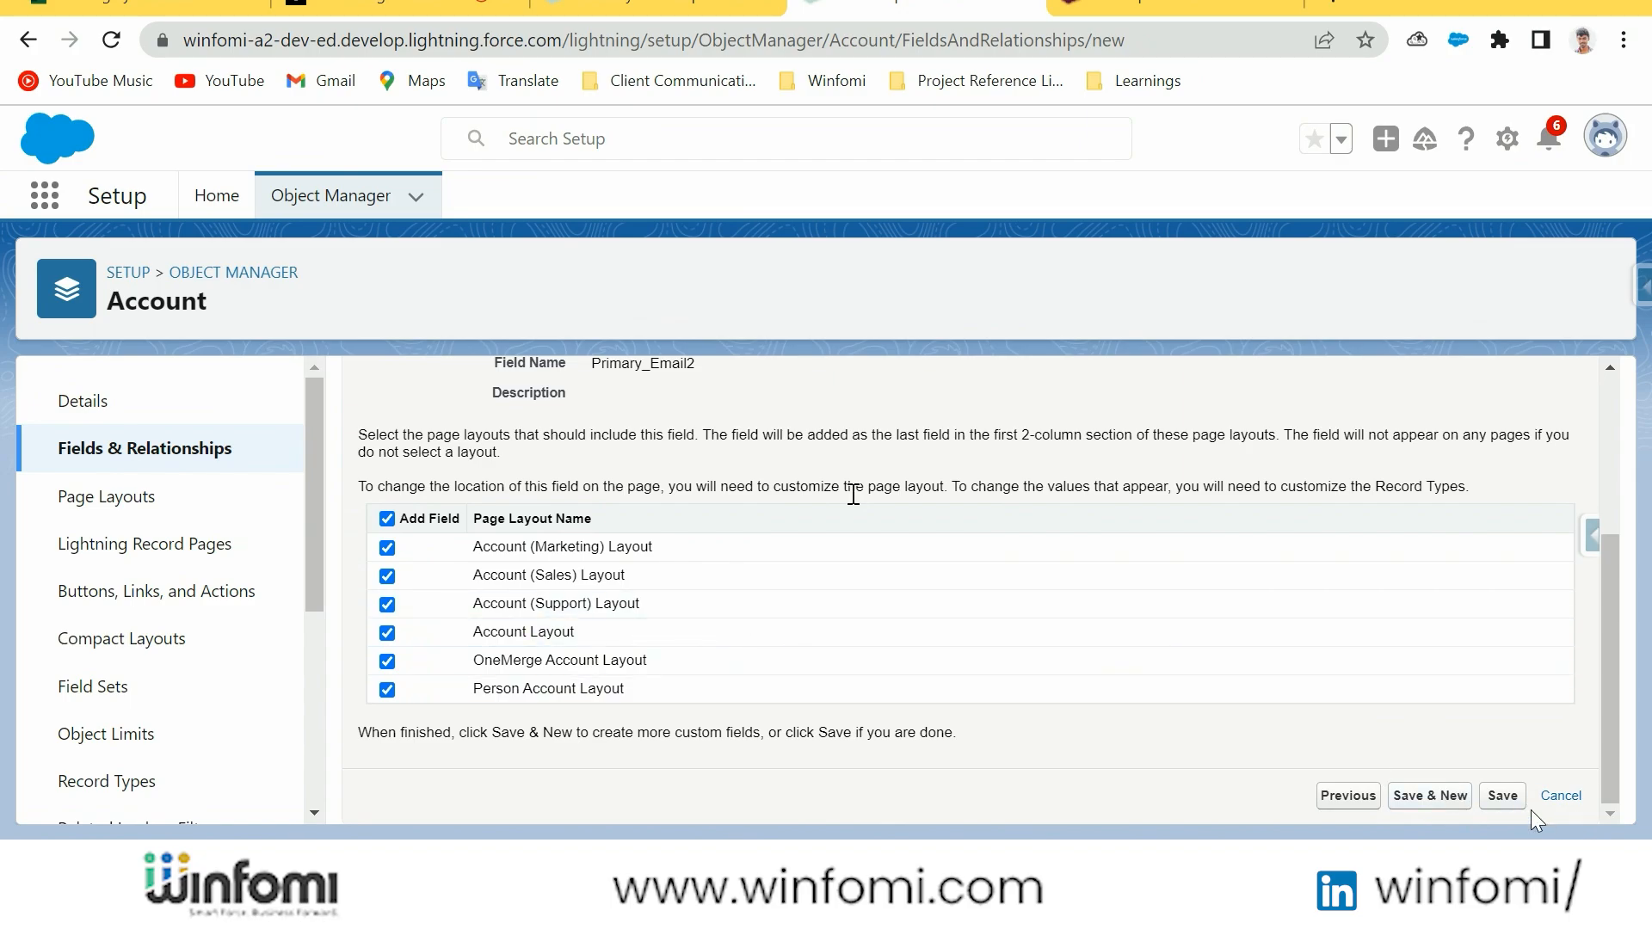
click(731, 5)
click(860, 3)
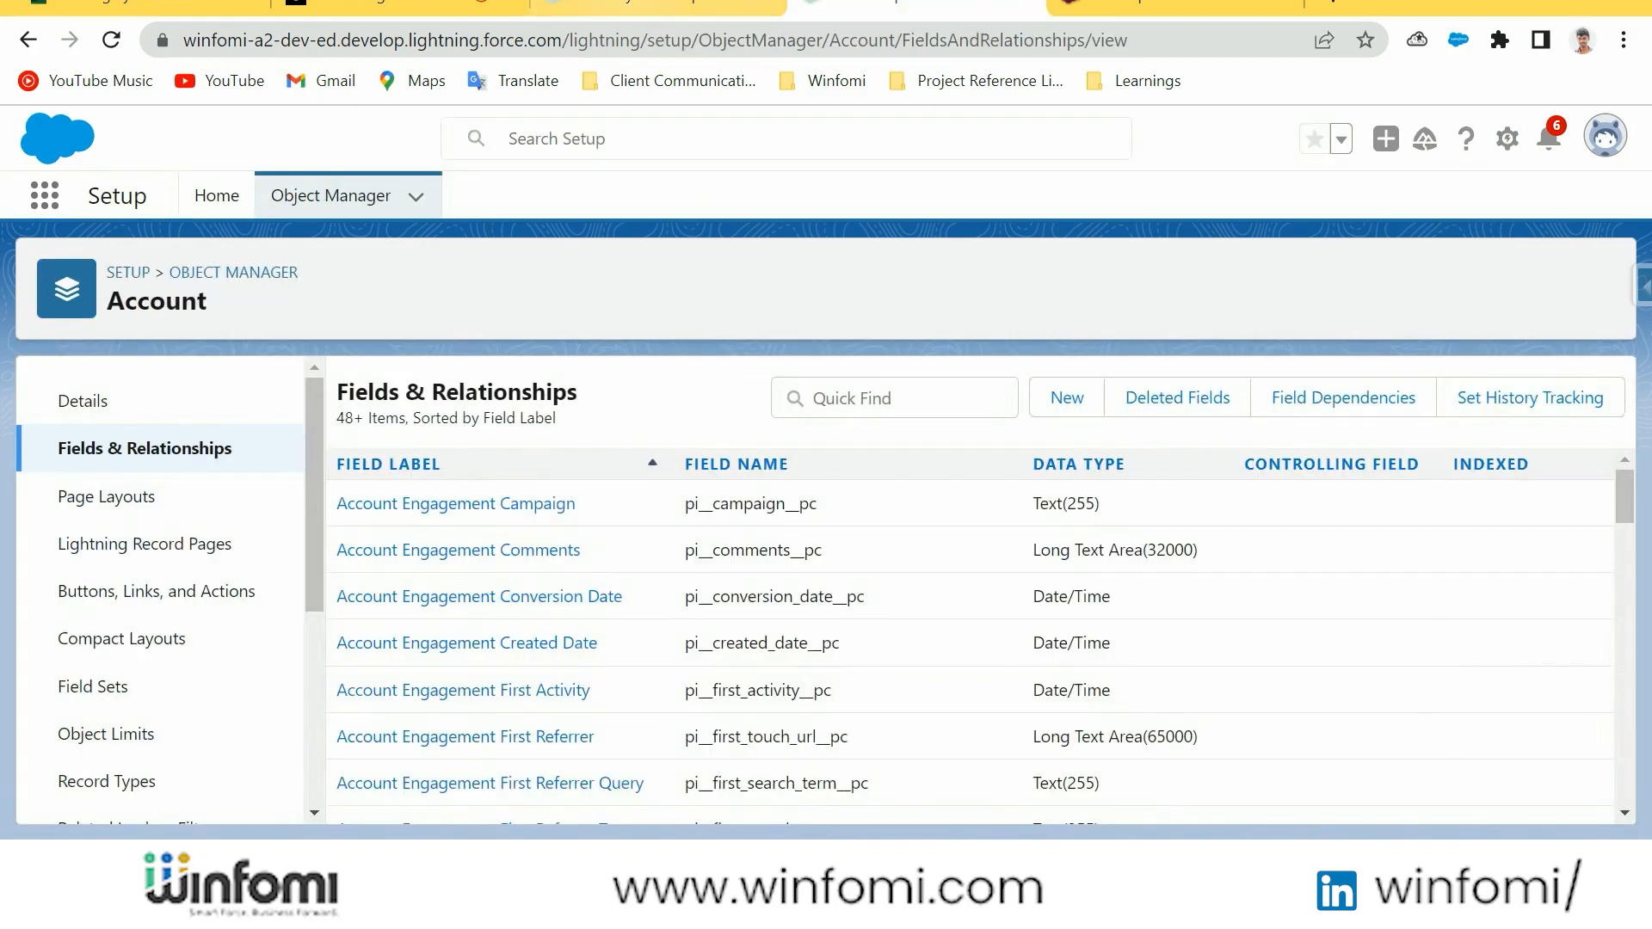
Open the Winfomi account record, reload it and locate the new Primary Email field in its details
click(706, 3)
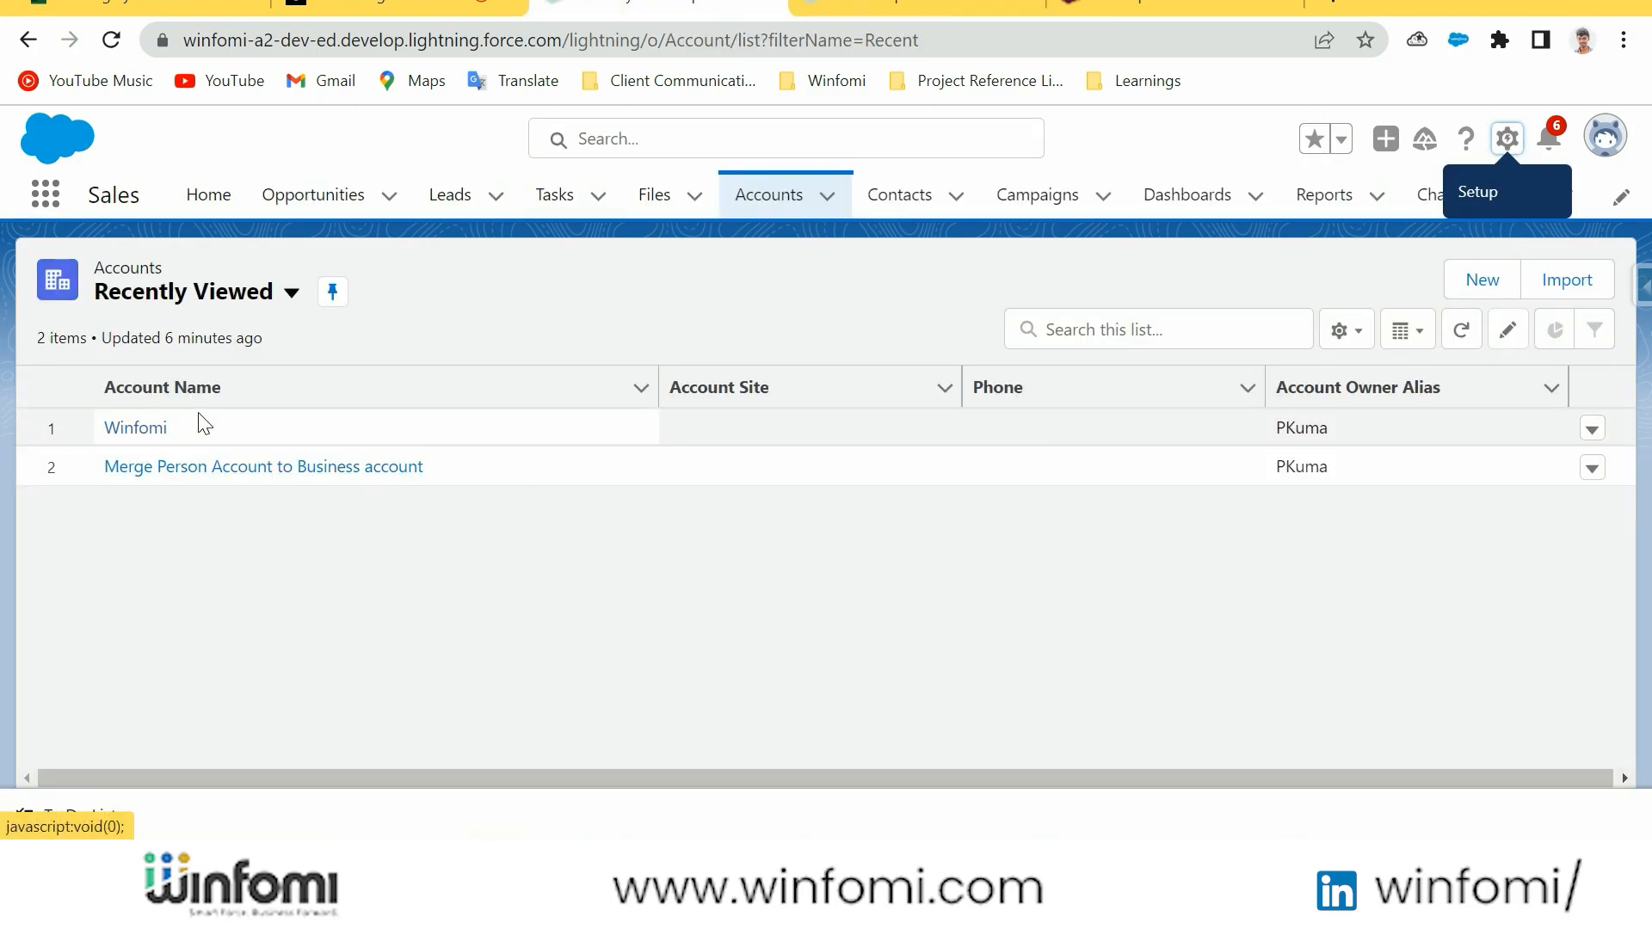
click(135, 432)
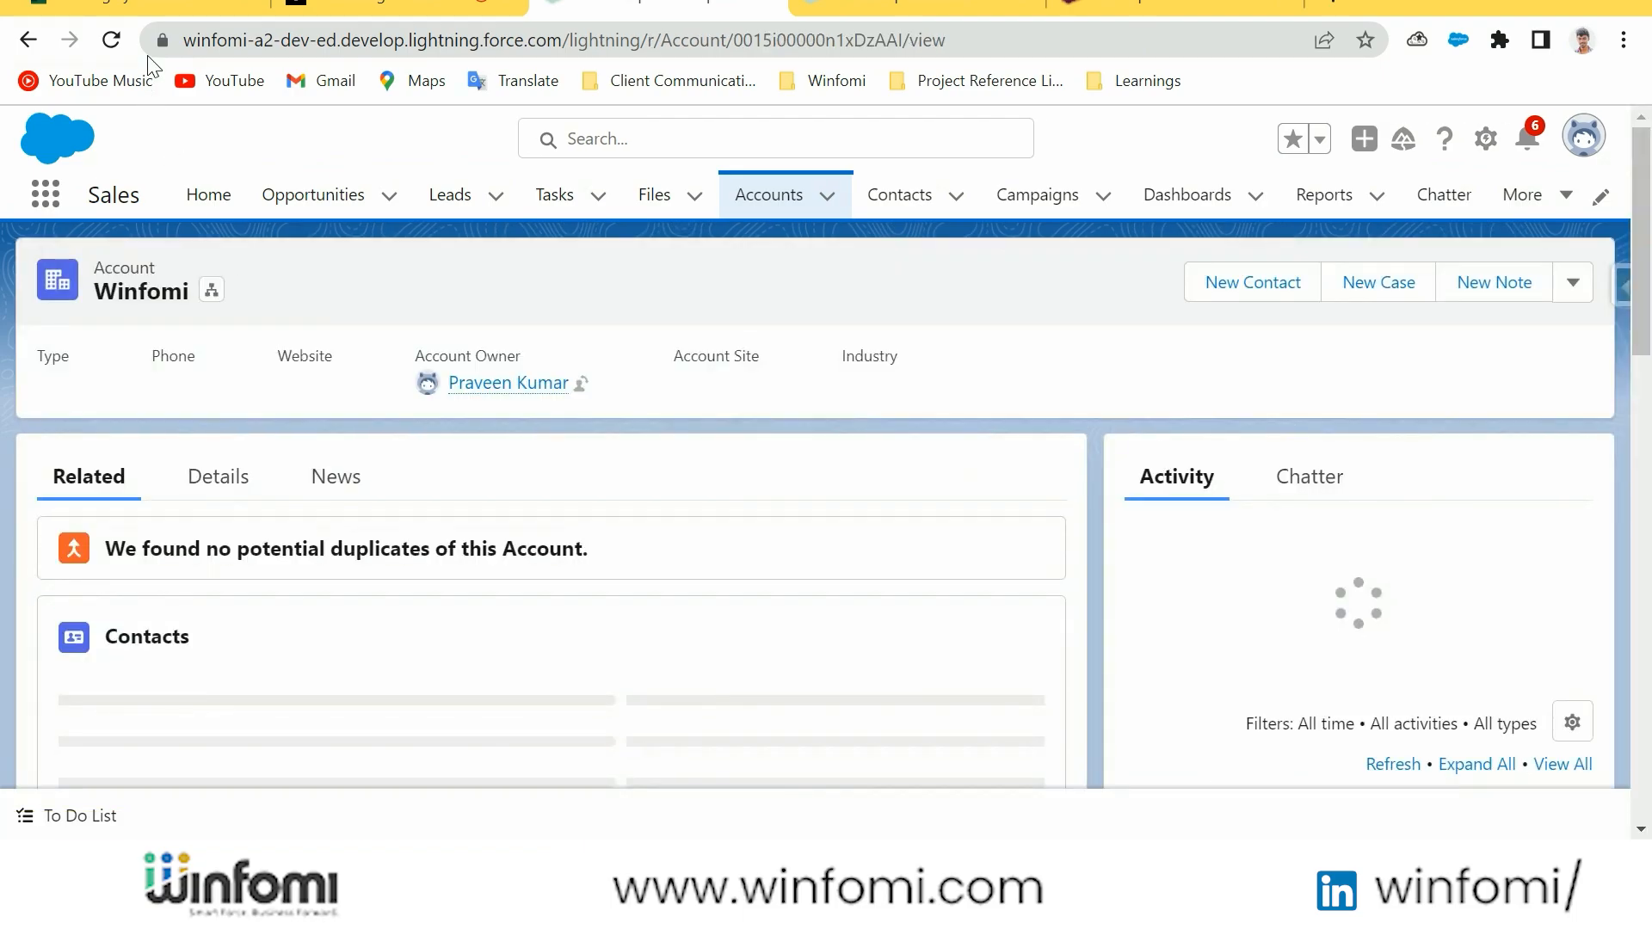
click(111, 36)
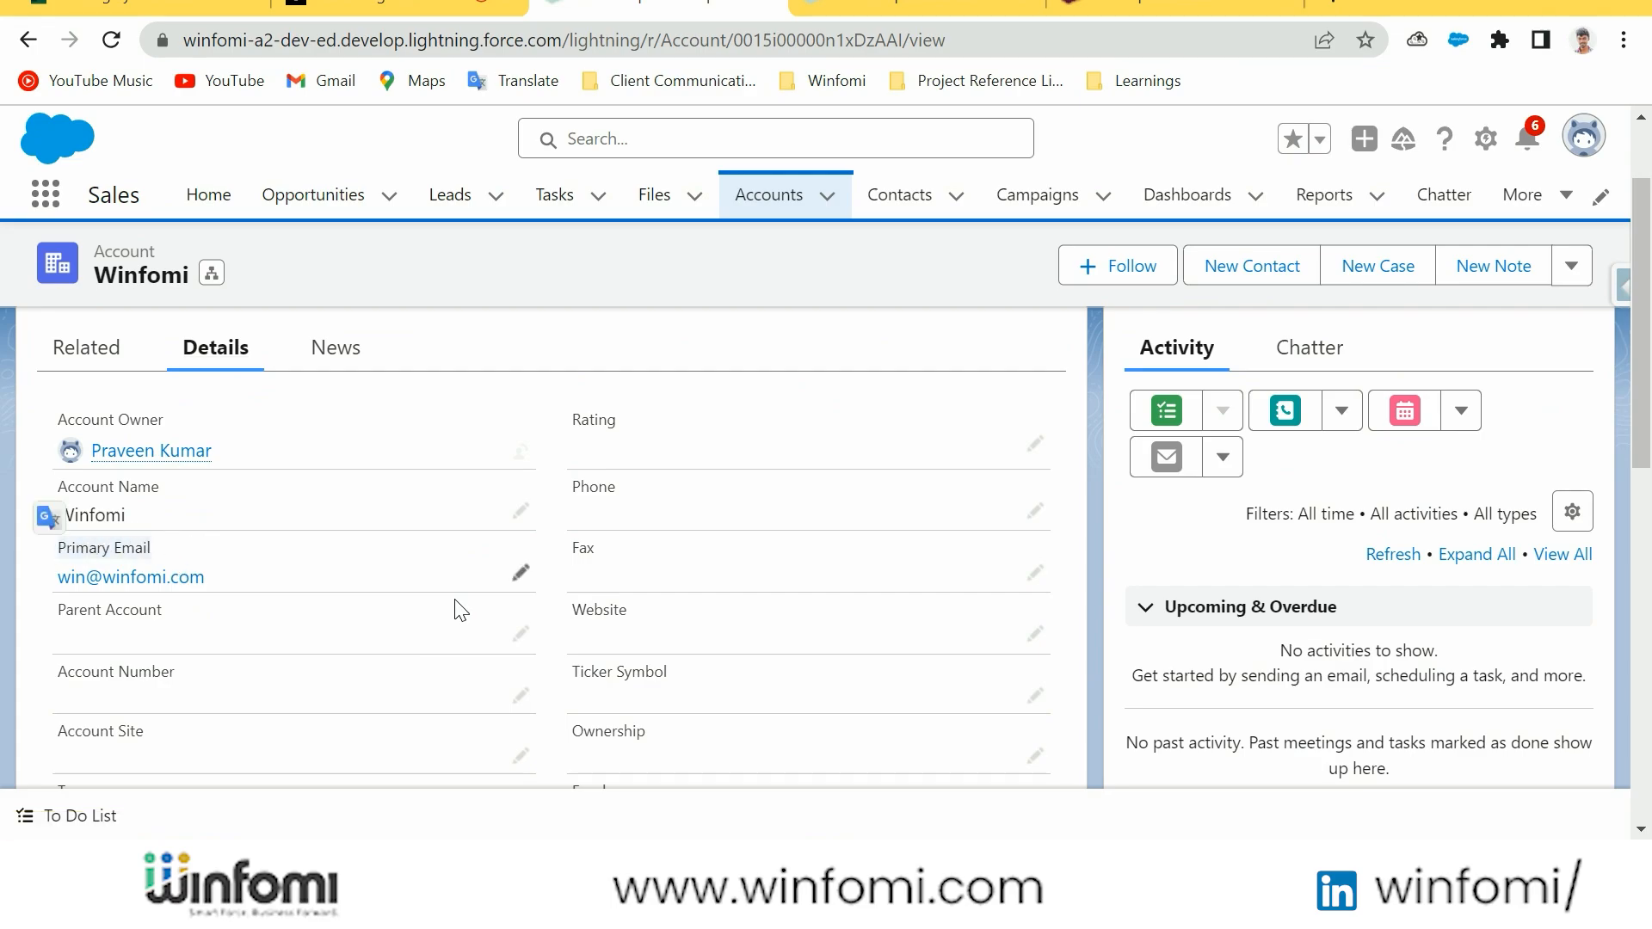
scroll(457, 607, down, 4)
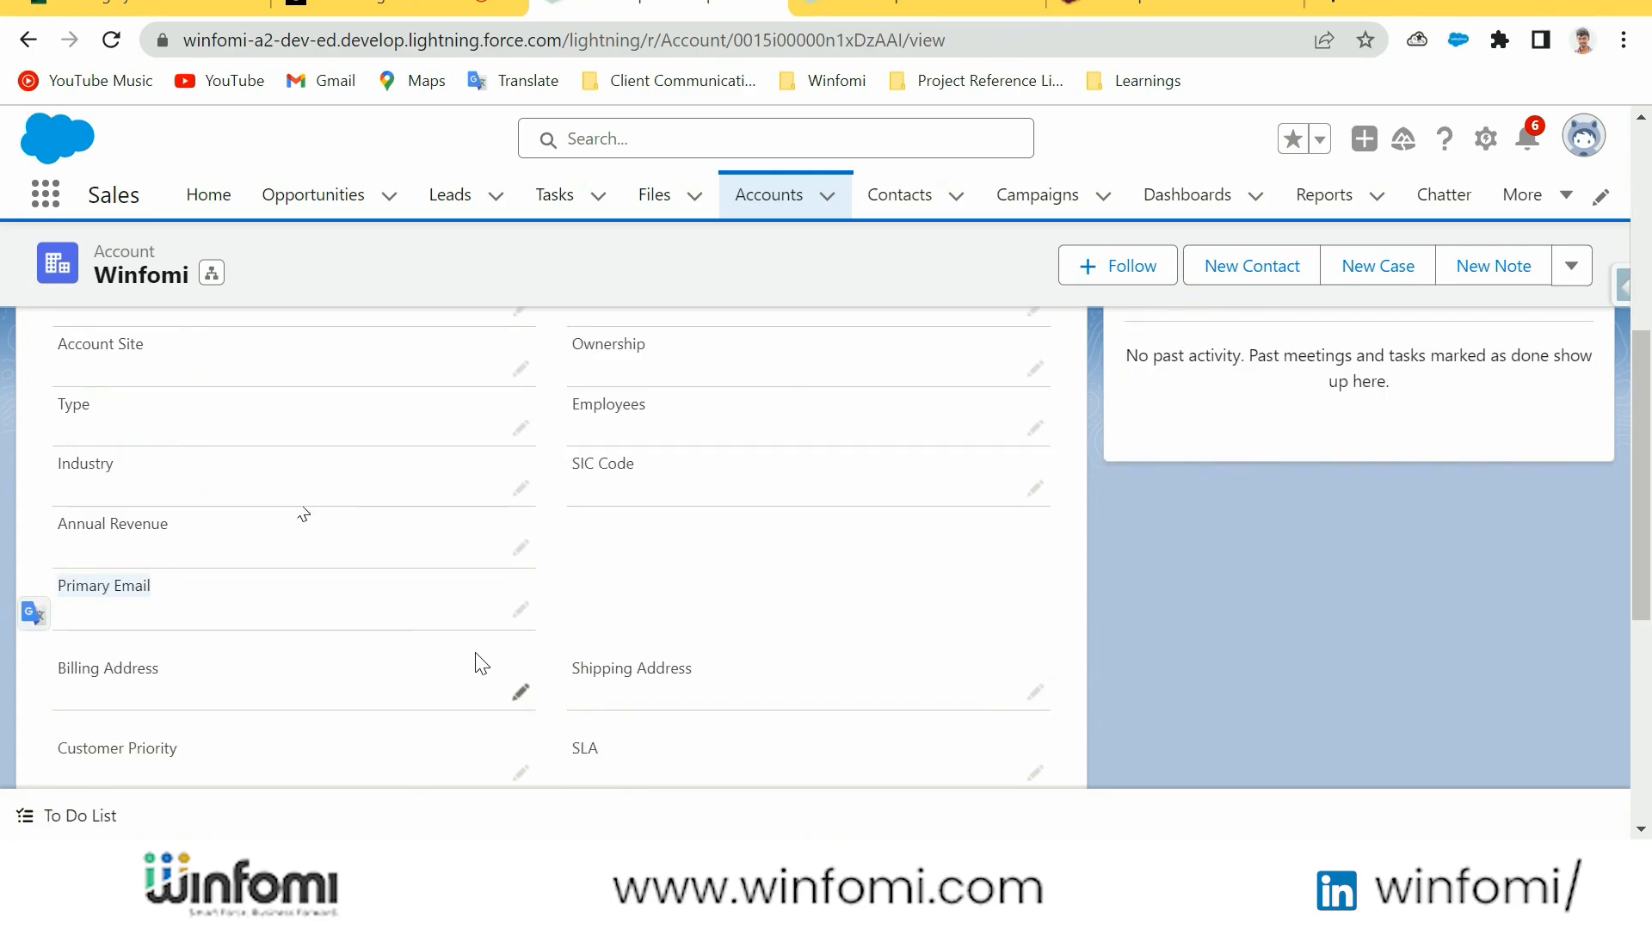
Open the Primary Email field below Annual Revenue for editing, cancel, and compare it with the original Primary Email field
click(521, 611)
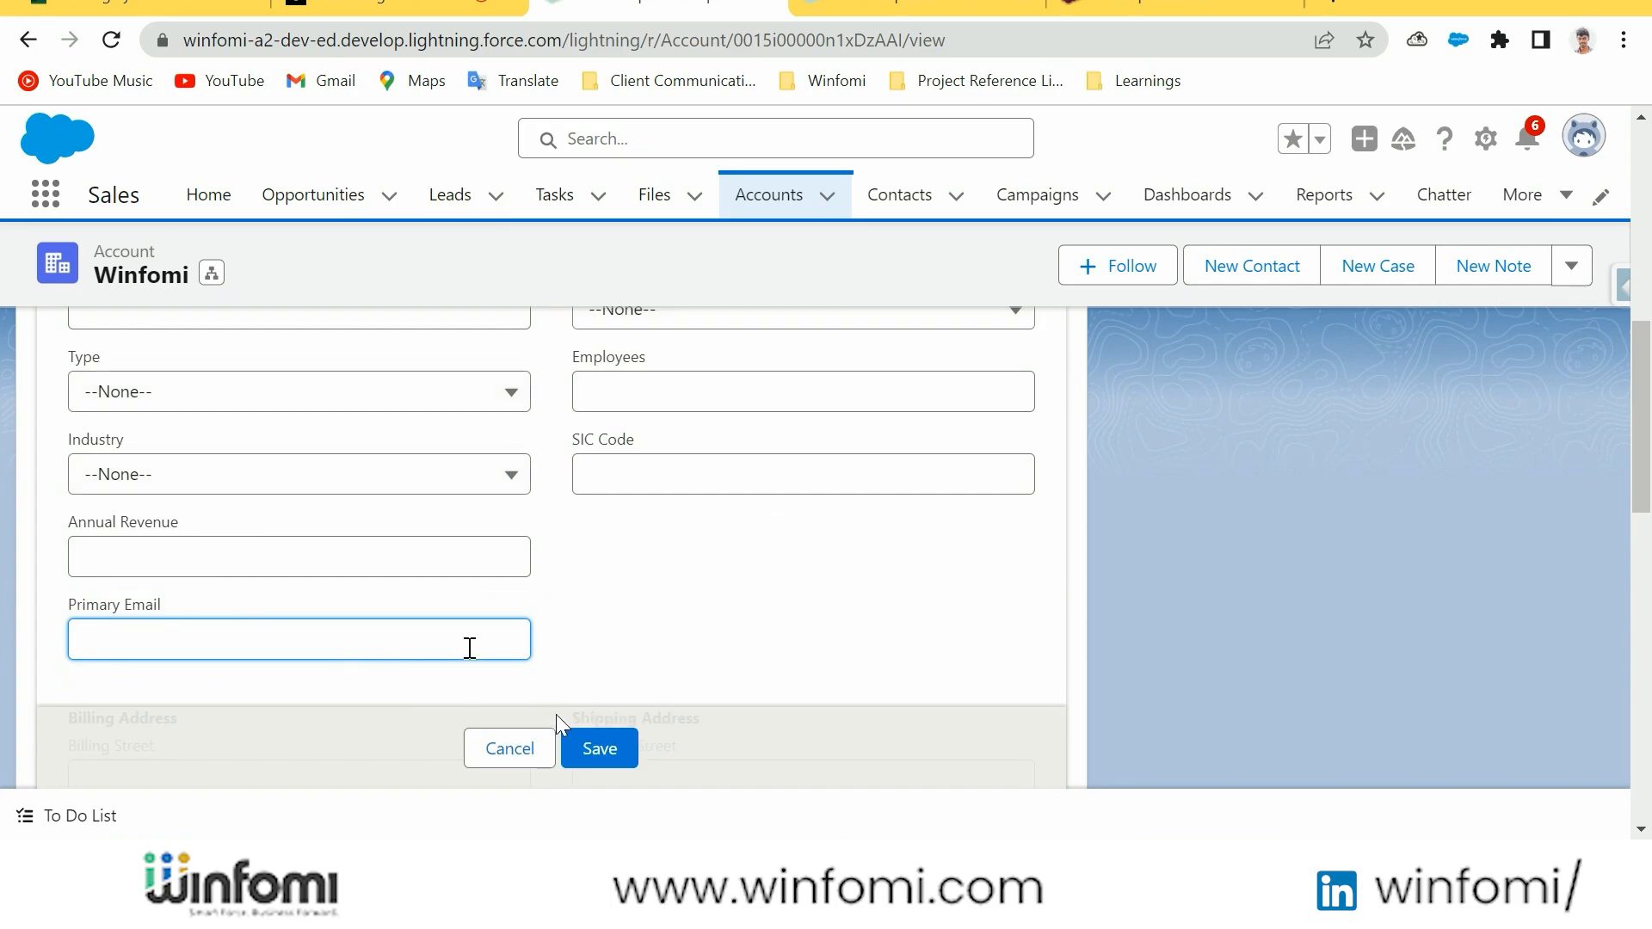
key(Escape)
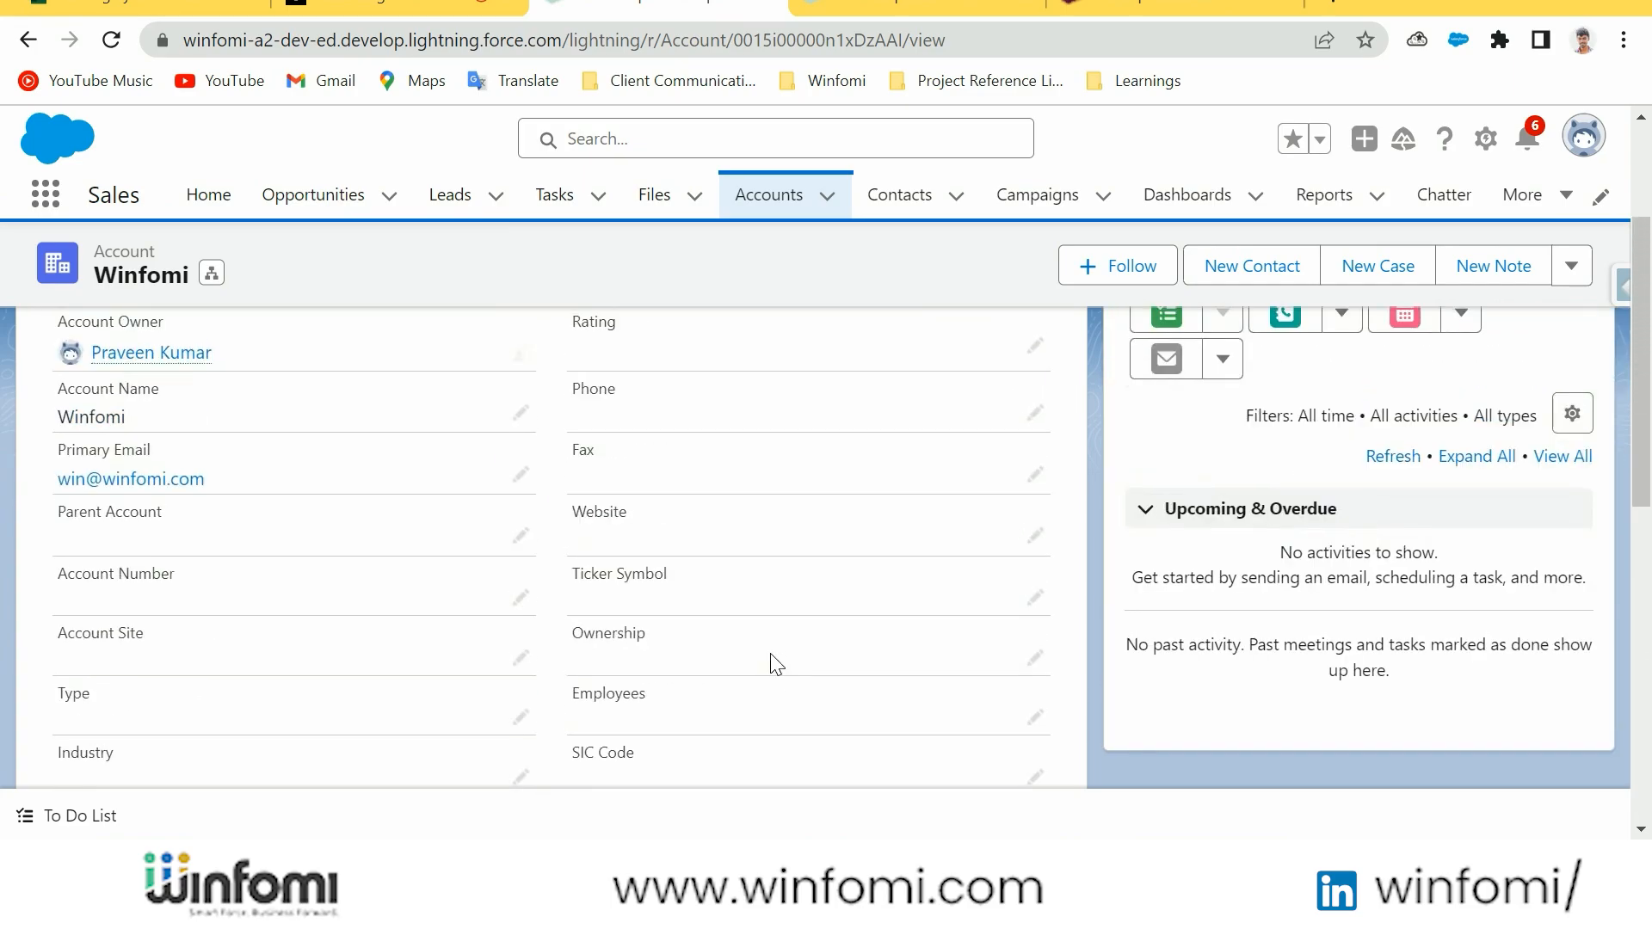
scroll(774, 665, up, 3)
scroll(775, 665, down, 3)
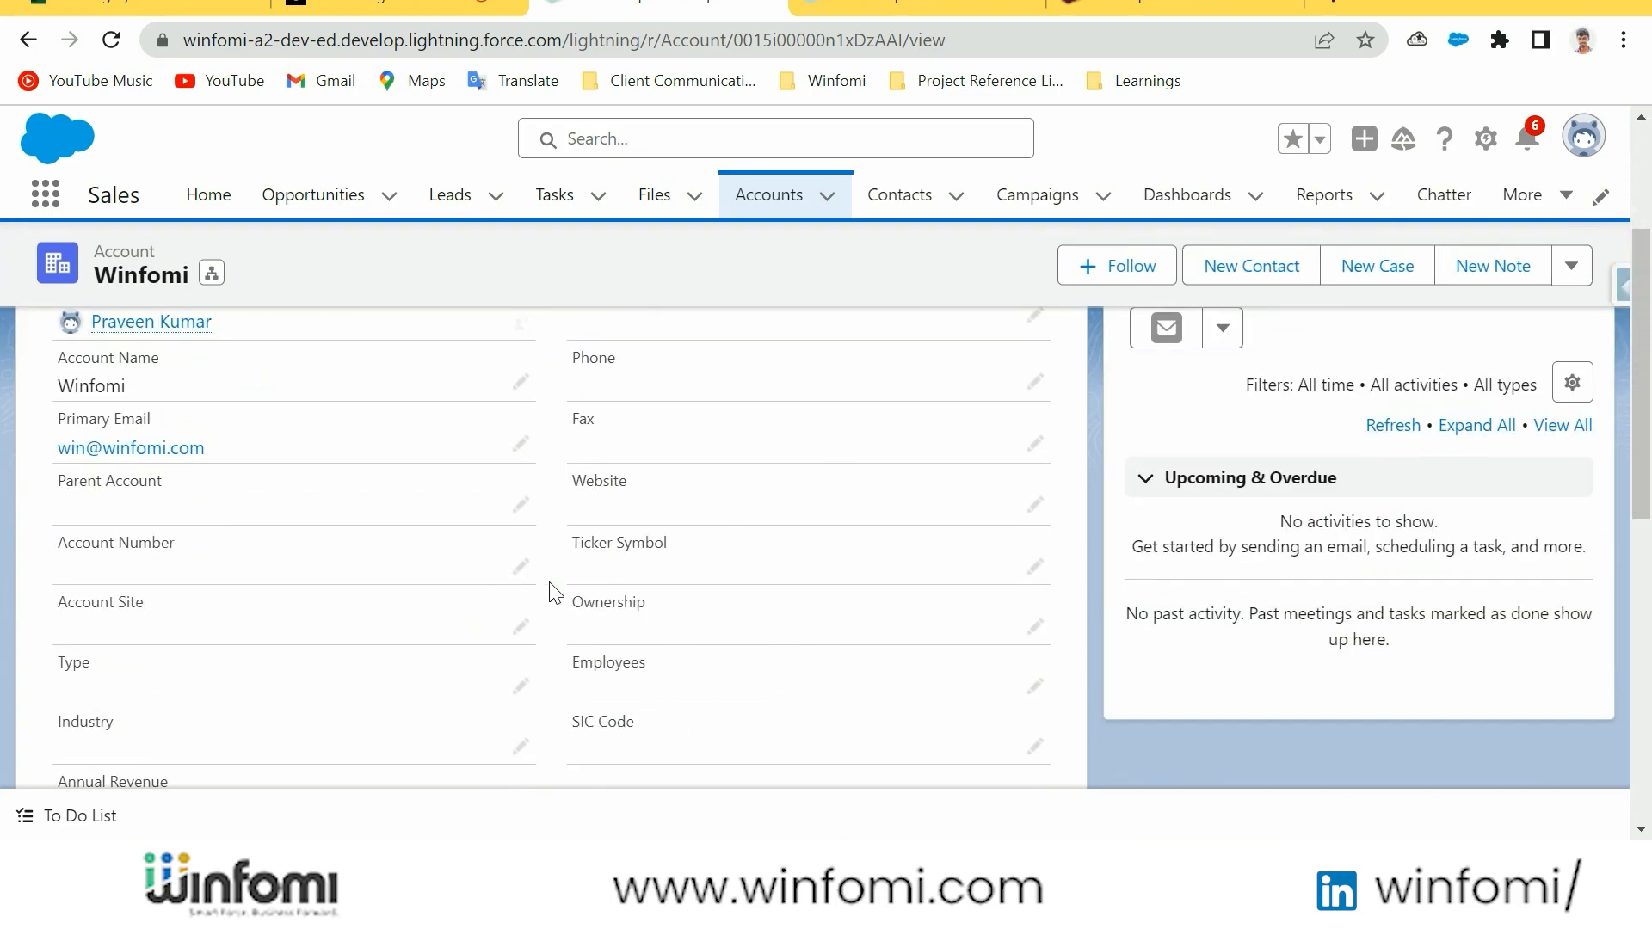
scroll(594, 593, down, 1)
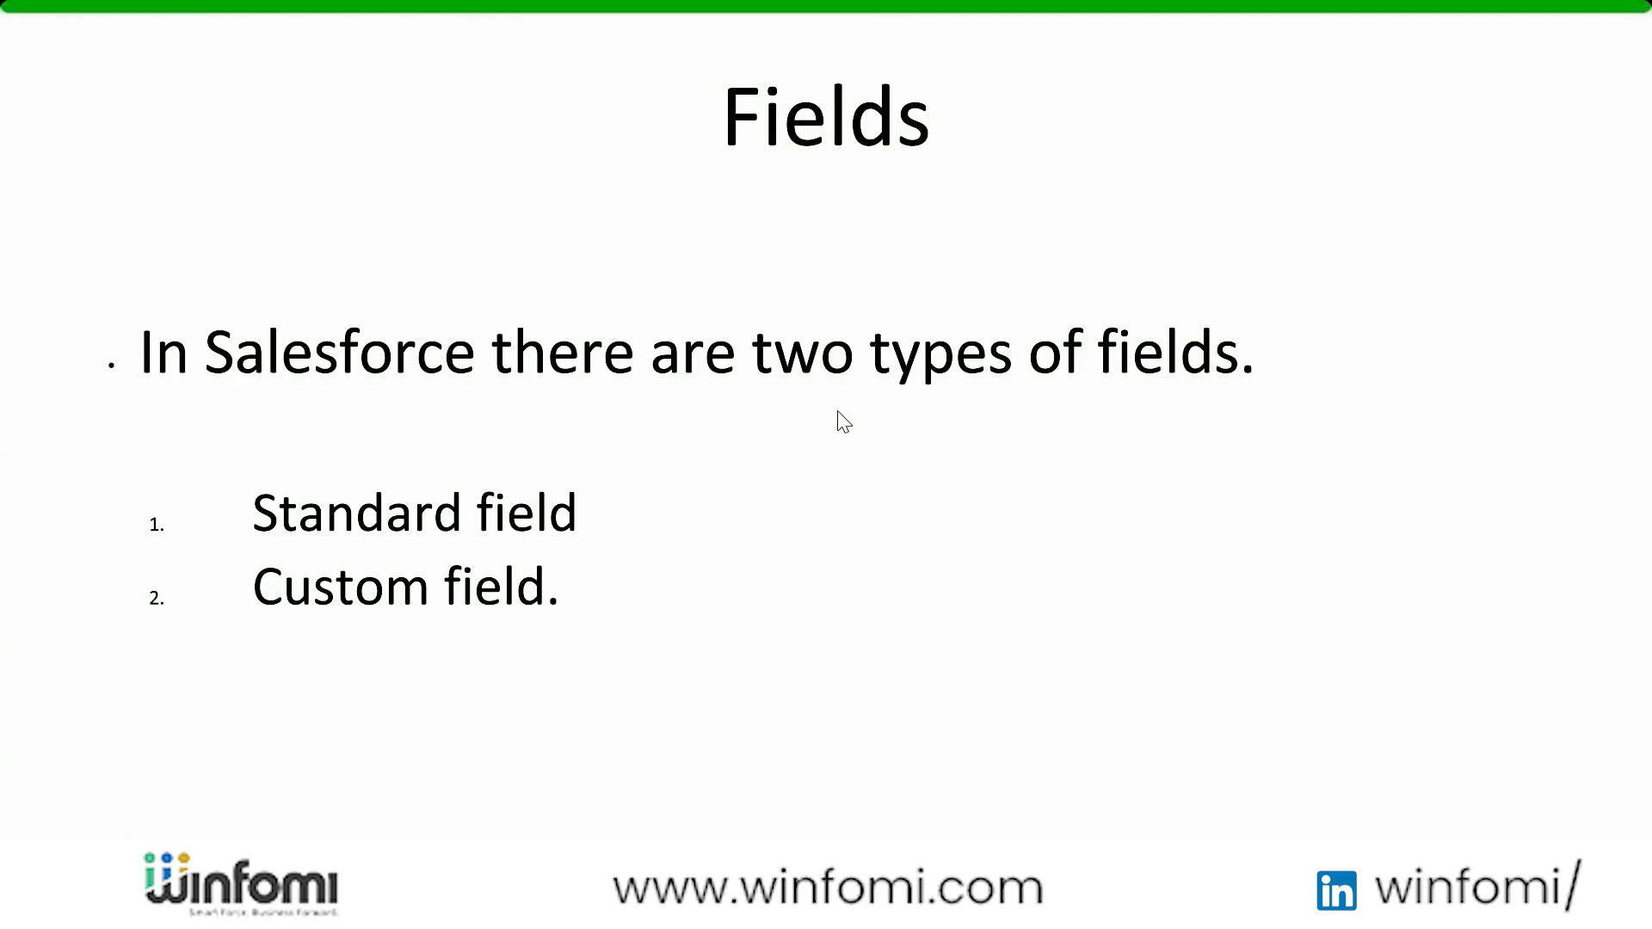
click(417, 559)
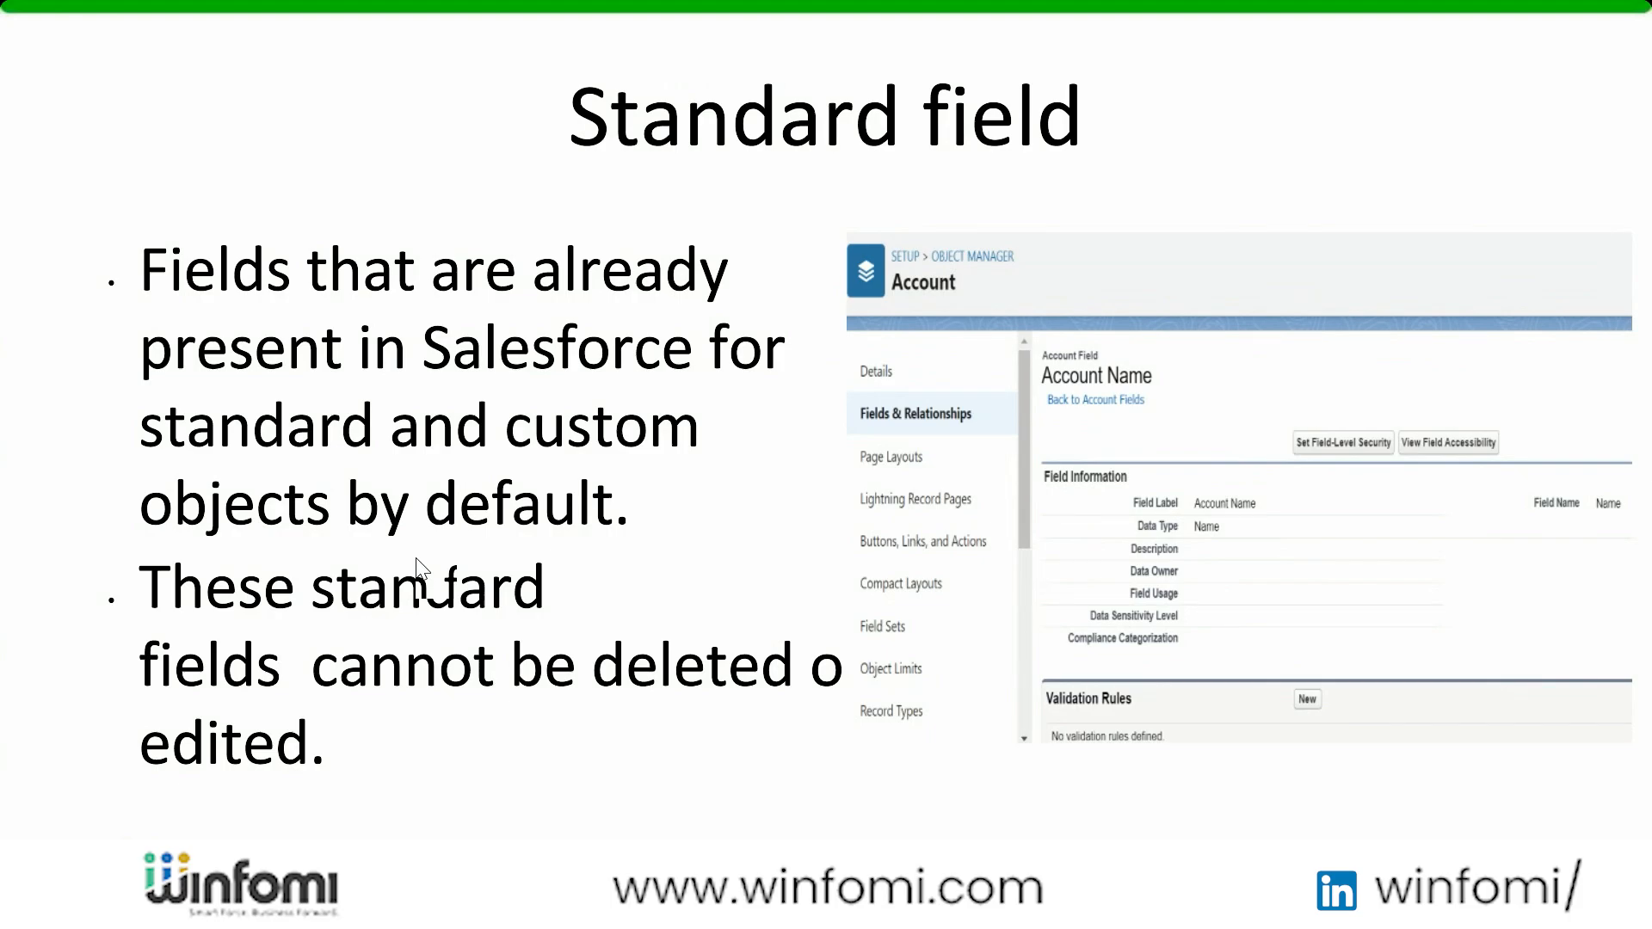
click(416, 559)
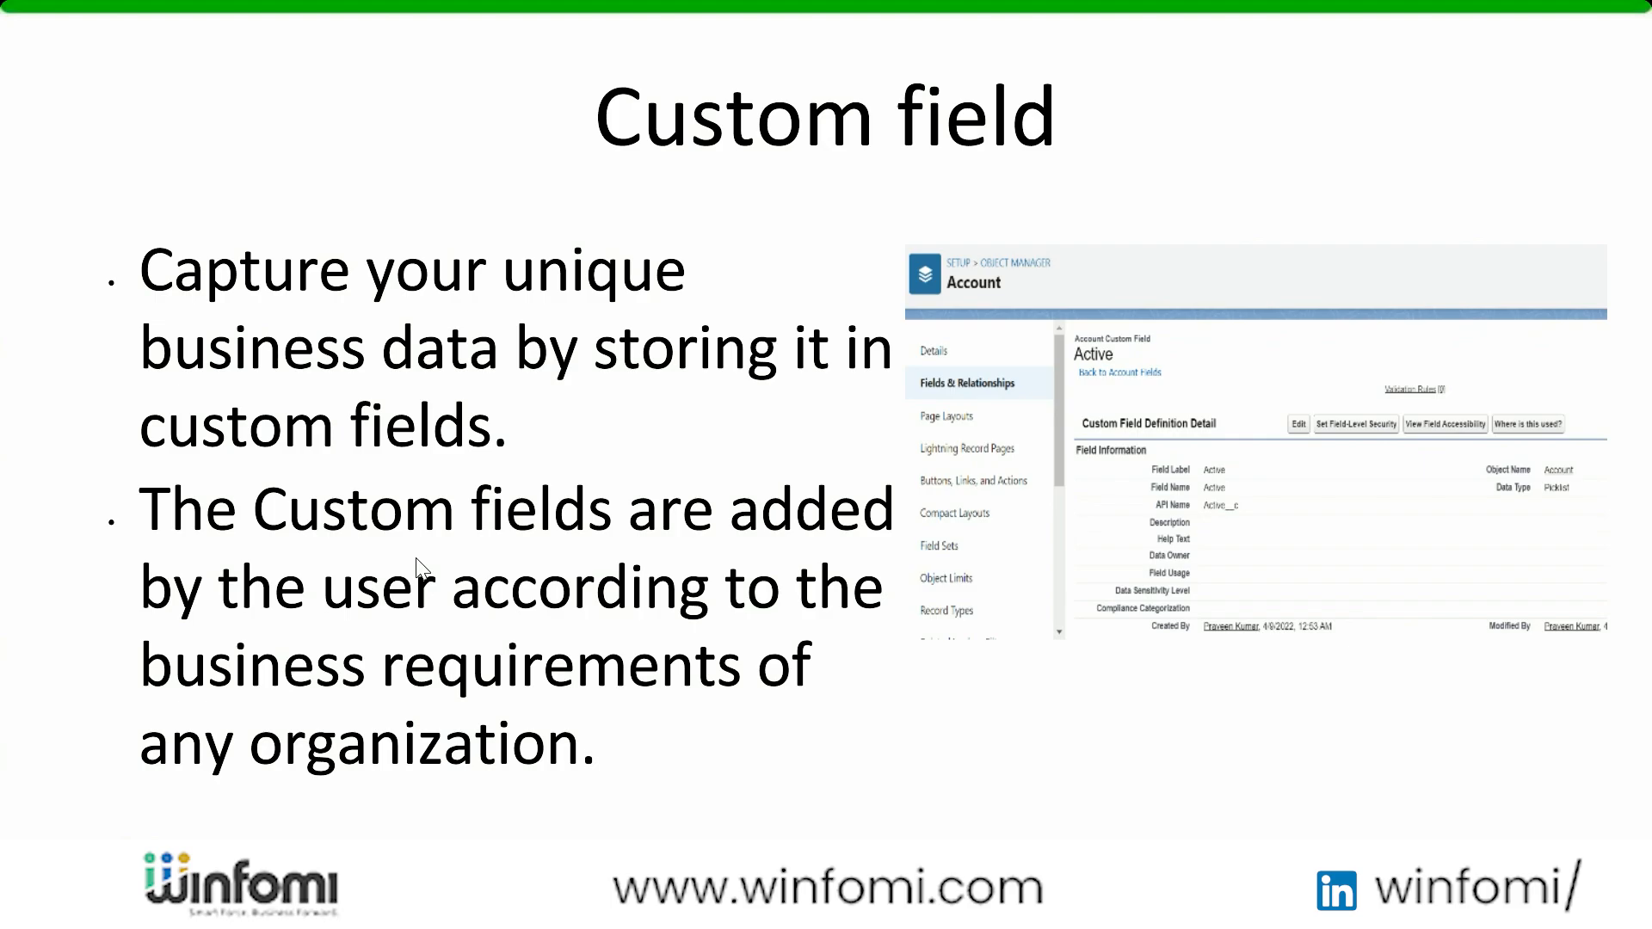
click(421, 570)
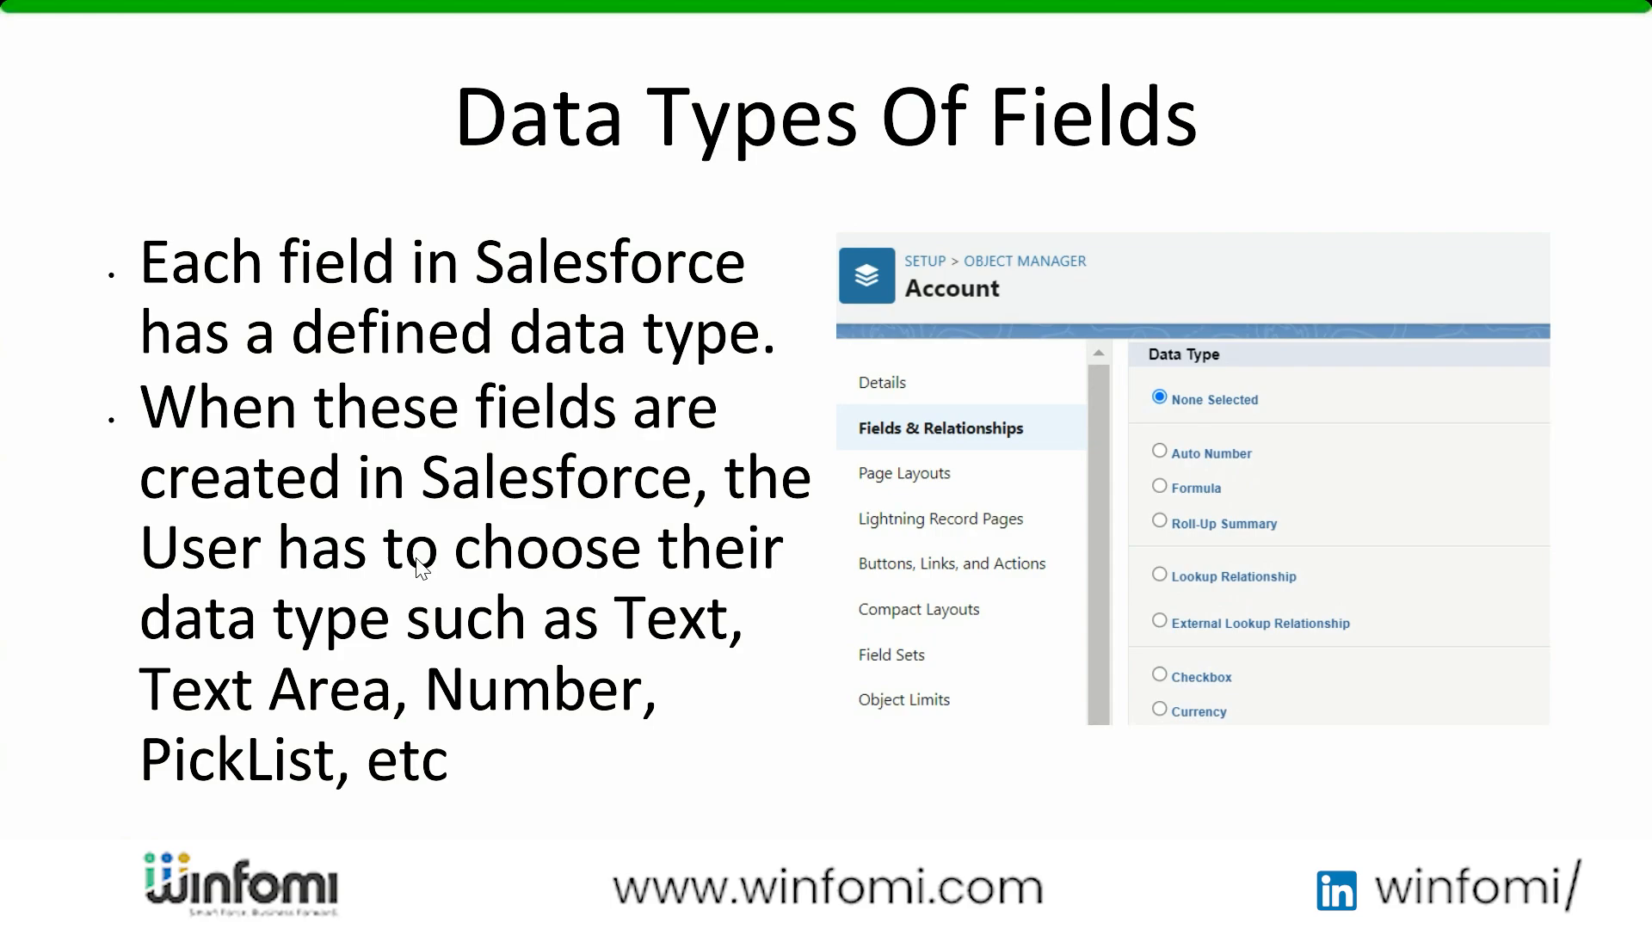
Switch to Salesforce, start a new custom field on the Account object and examine the available data types
key(alt+Tab)
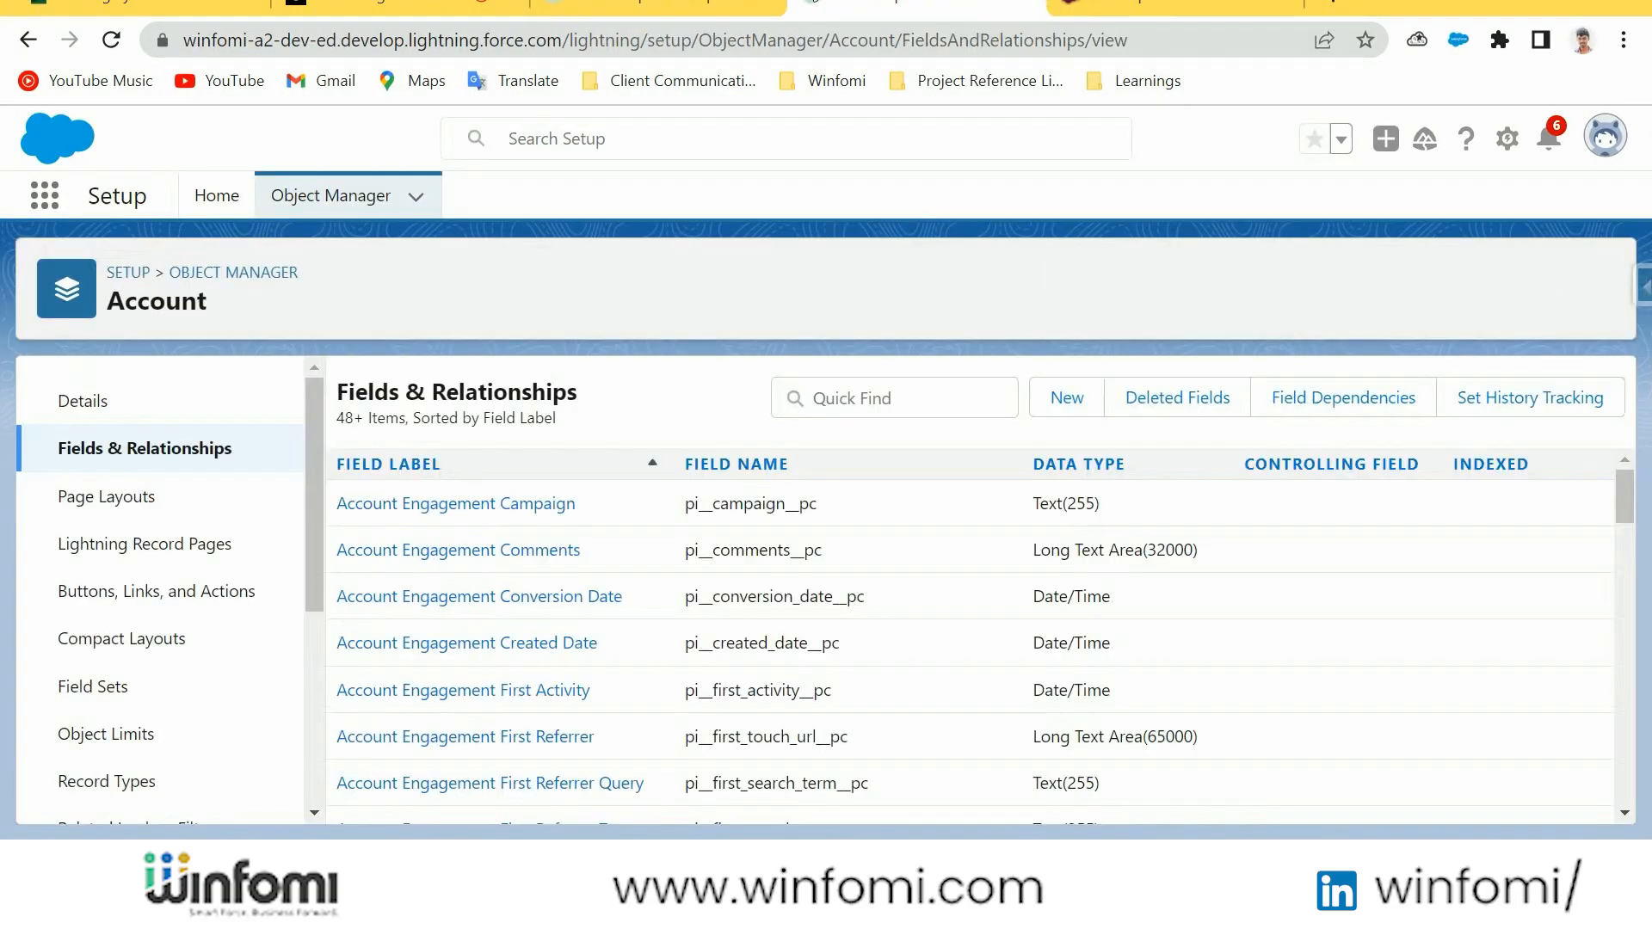
click(1065, 394)
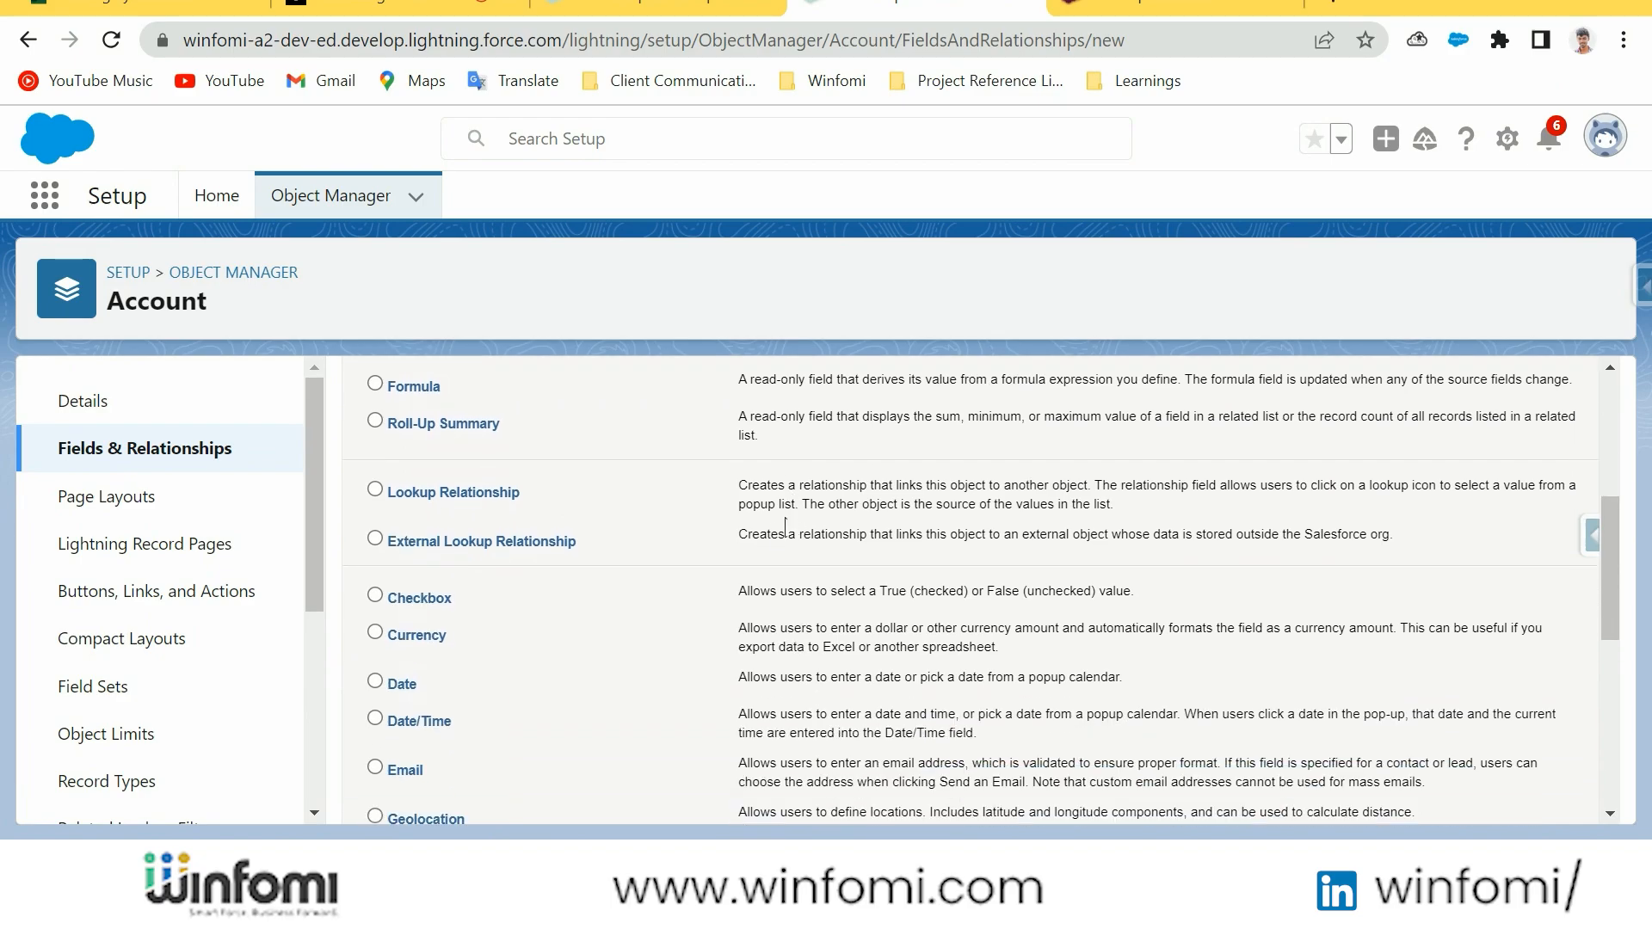
scroll(514, 613, down, 1)
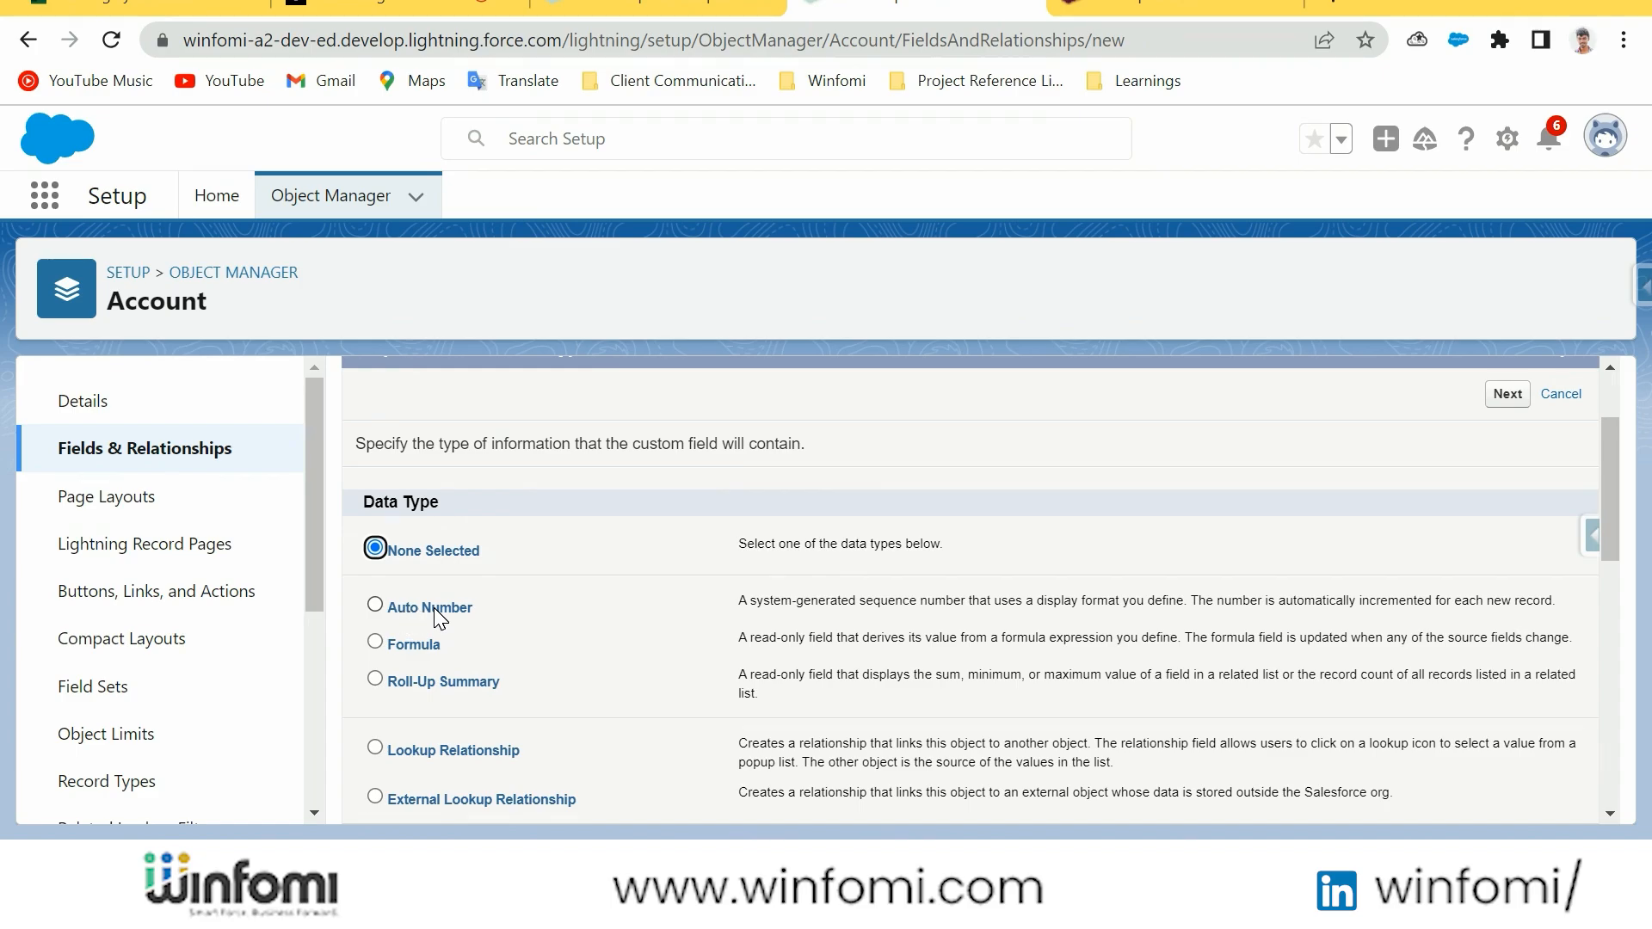
scroll(416, 588, down, 2)
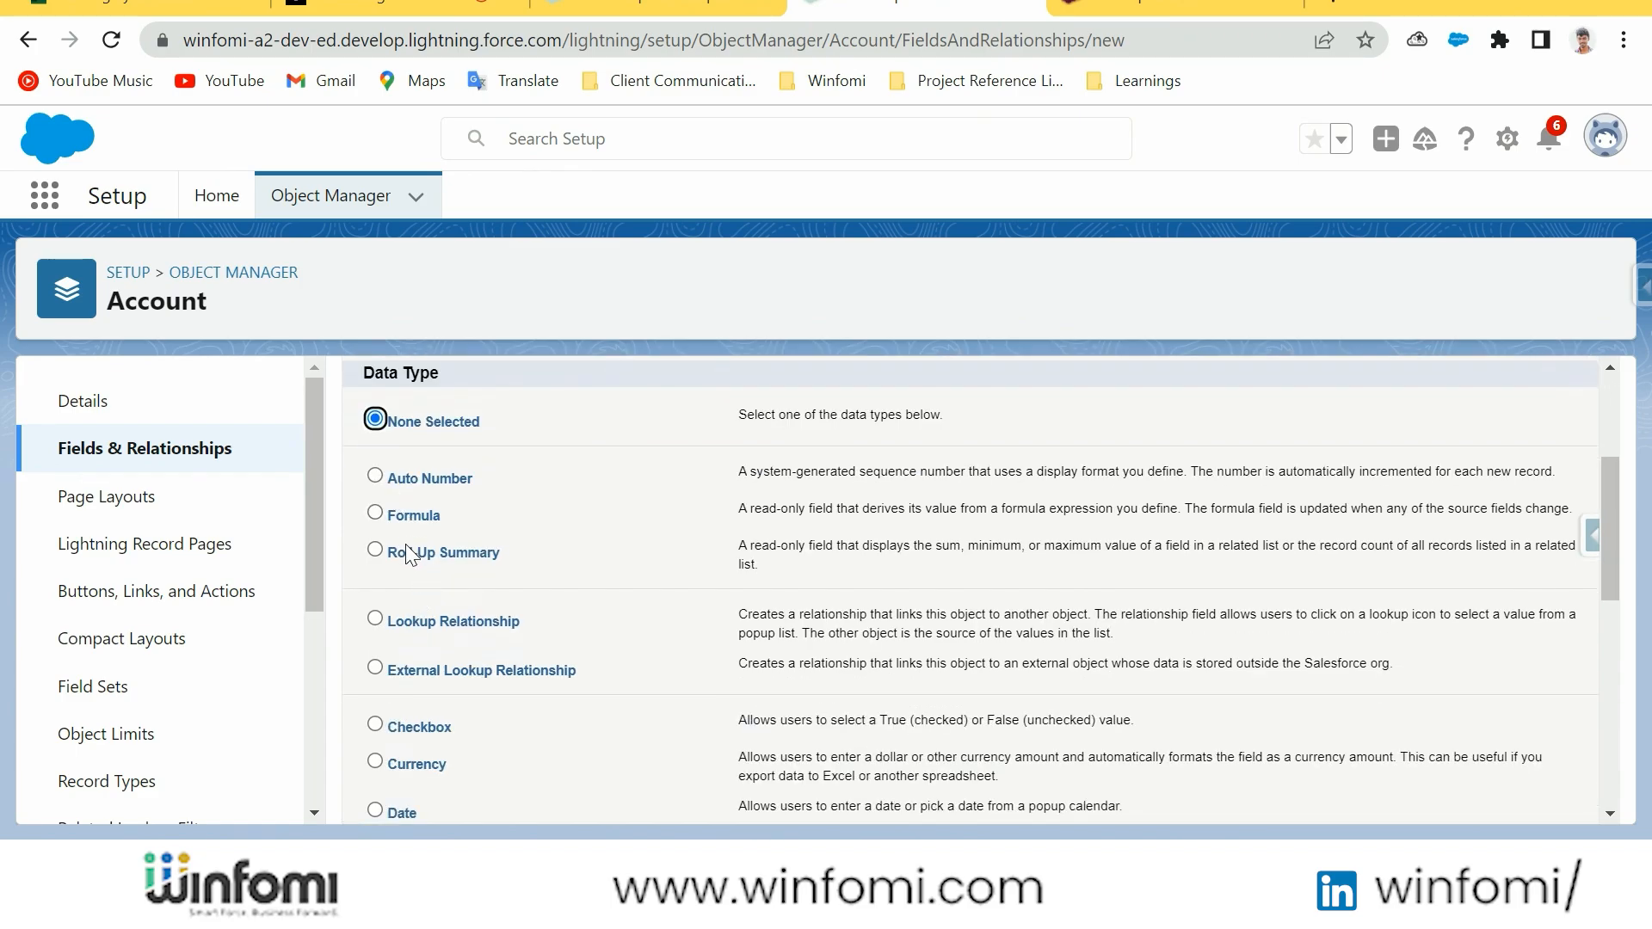
scroll(447, 578, down, 3)
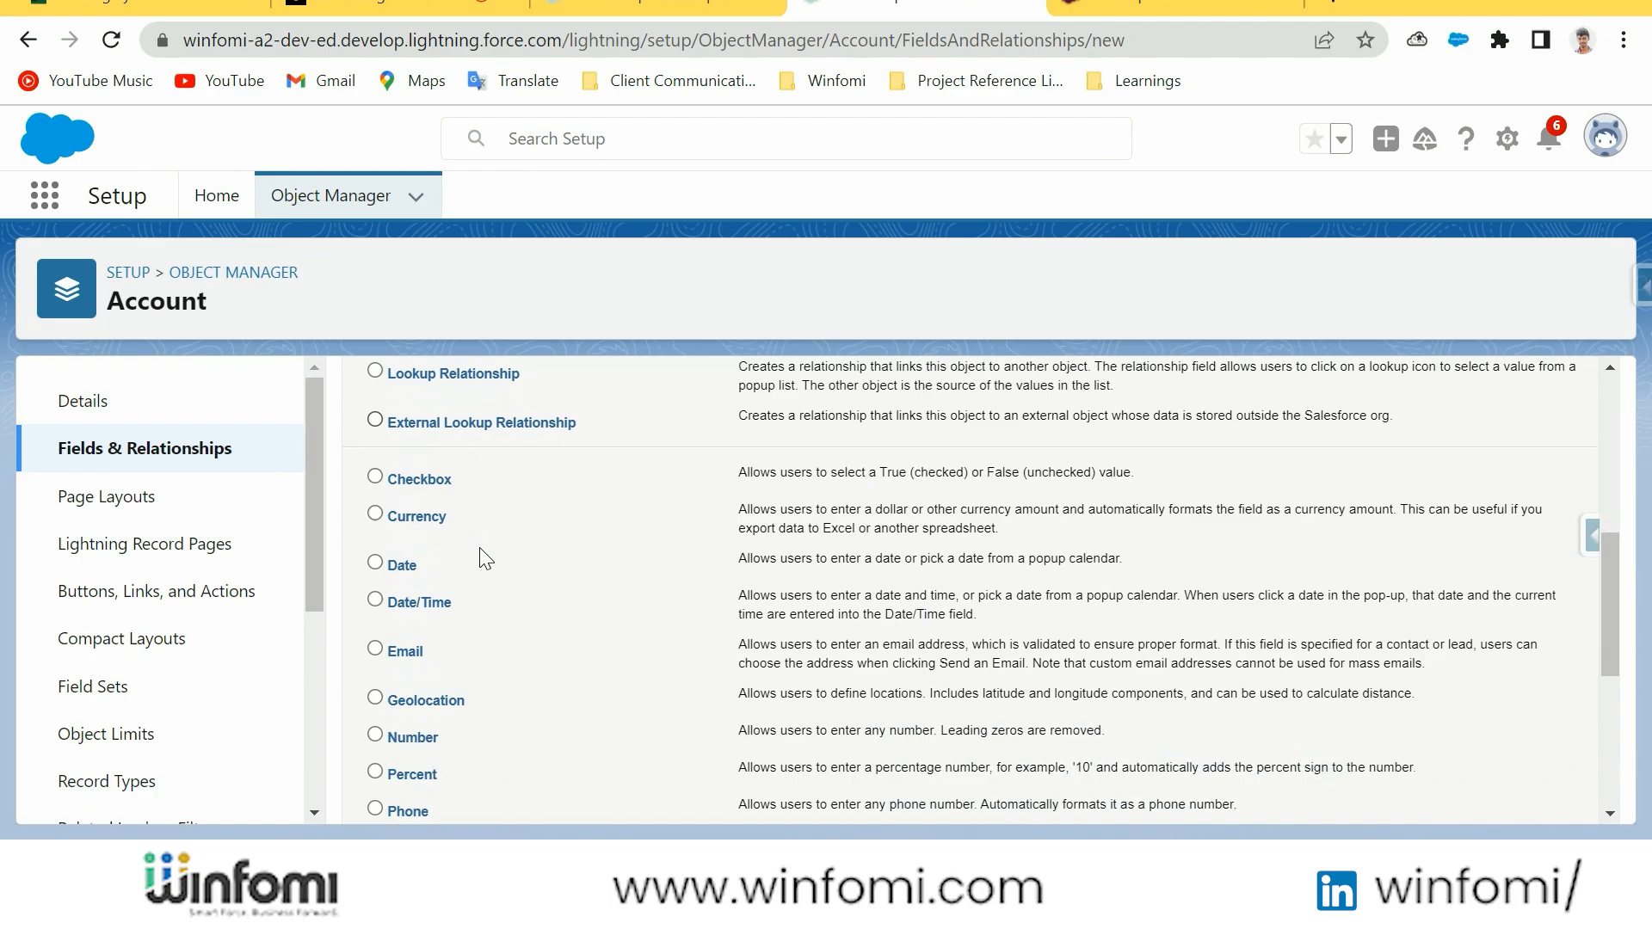
scroll(476, 568, up, 1)
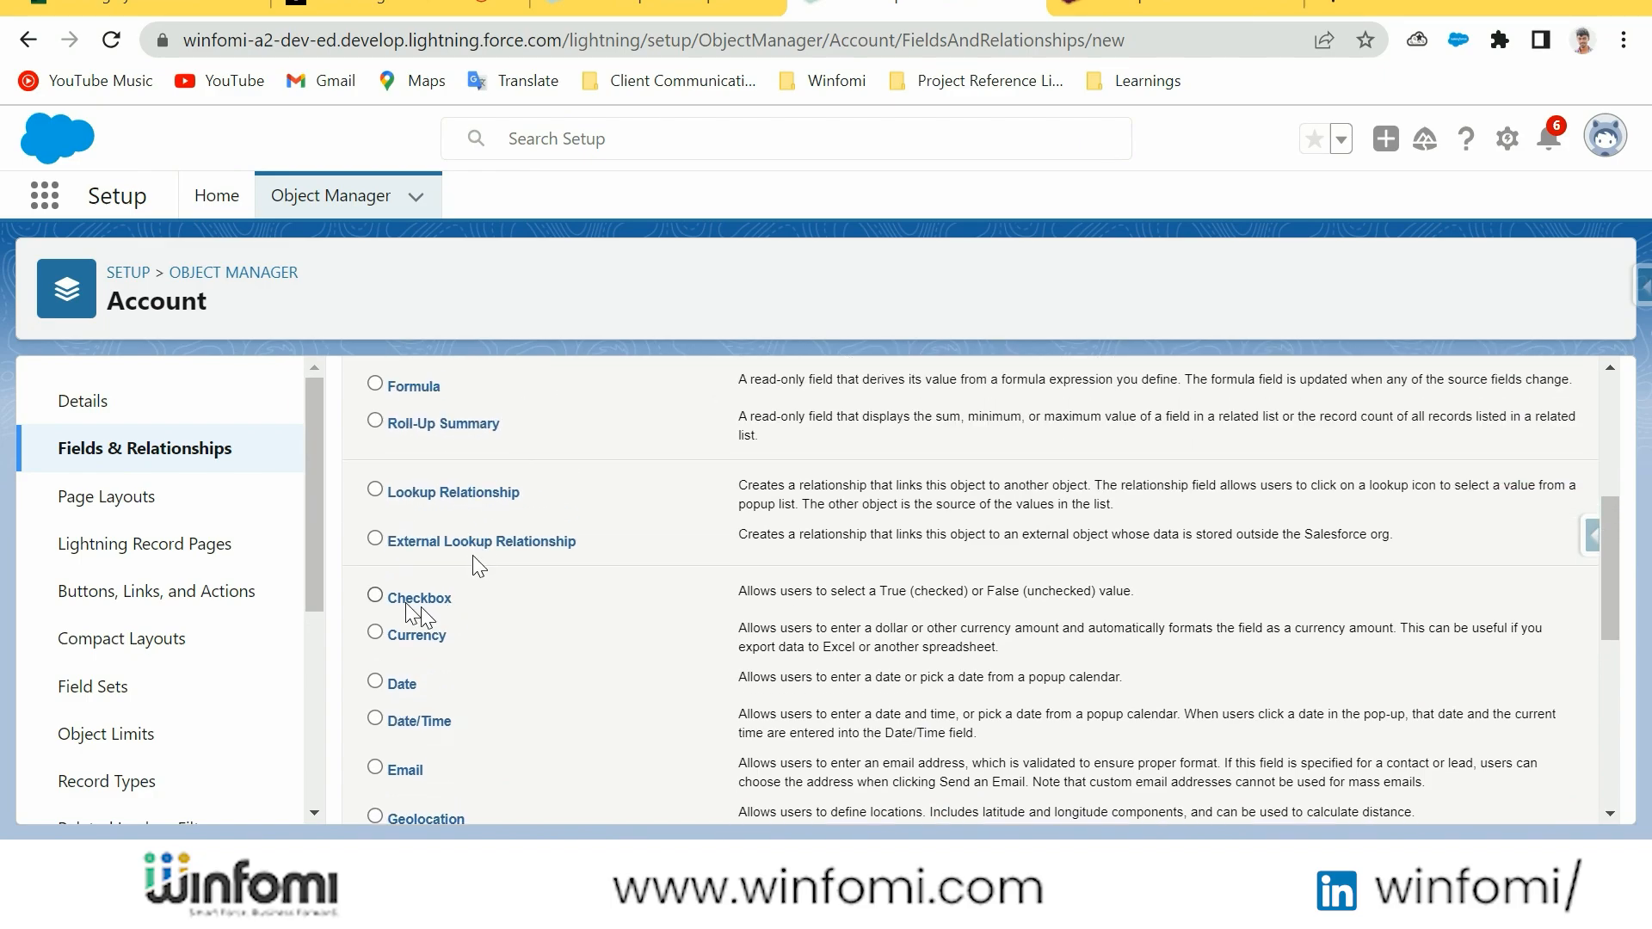
Choose the Checkbox data type as an example and examine the remaining data types through URL
click(376, 538)
click(375, 595)
scroll(446, 680, down, 2)
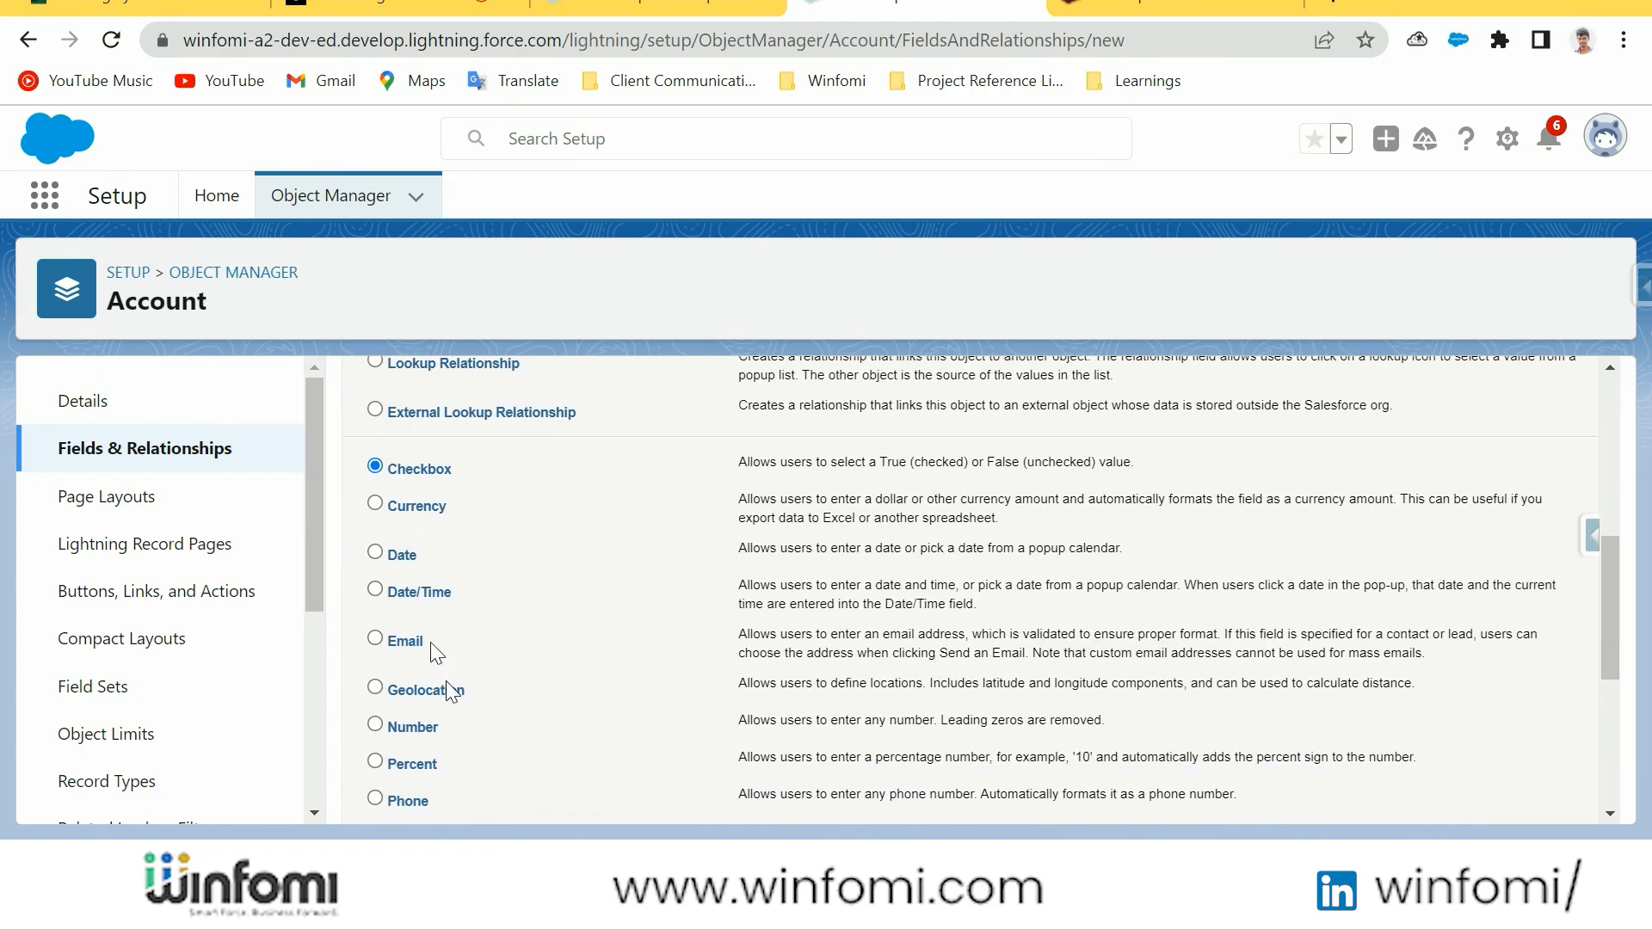
scroll(446, 680, down, 5)
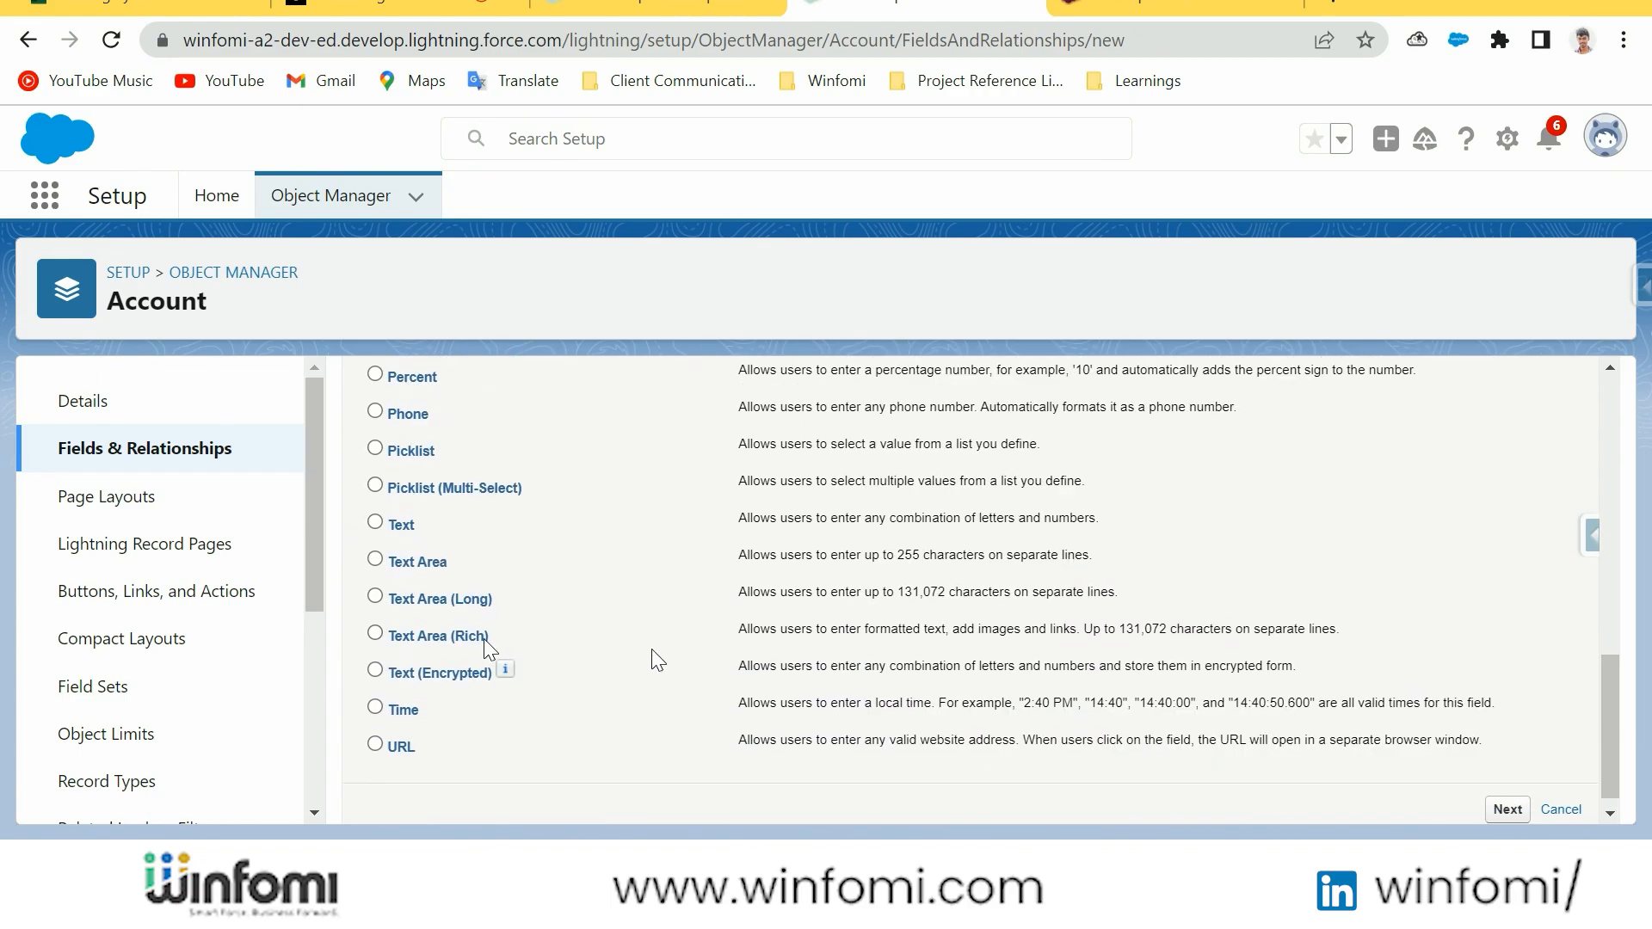
scroll(731, 659, up, 10)
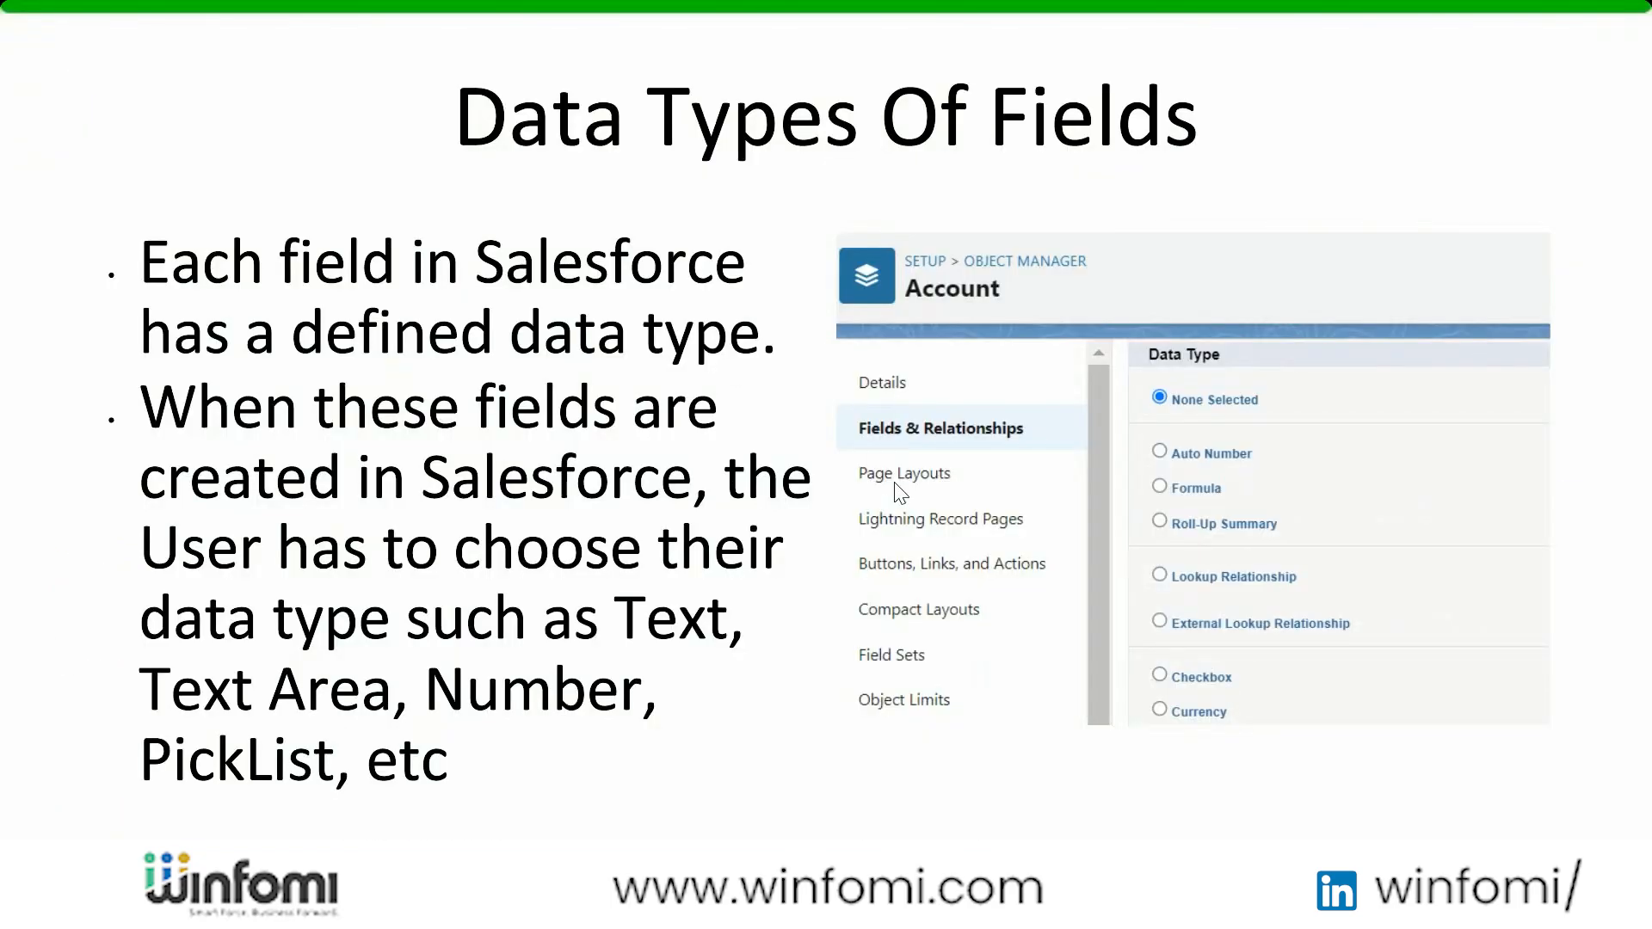
click(790, 439)
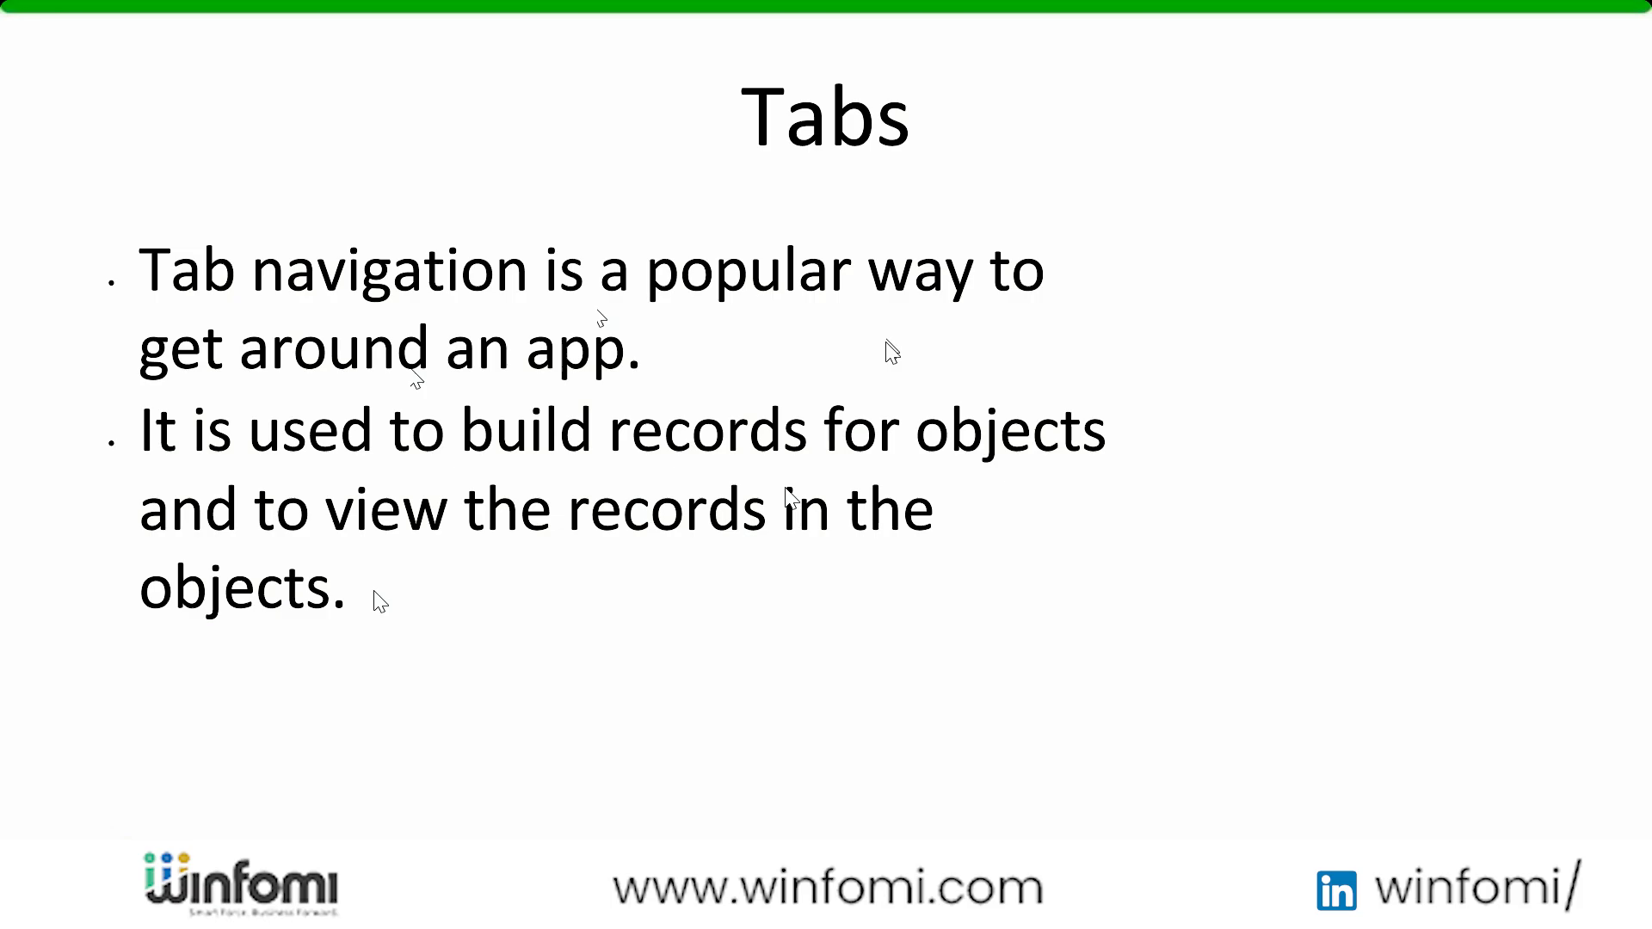
Switch to the Salesforce Sales app, show its Home page and list the additional navigation items
key(alt+Tab)
click(570, 7)
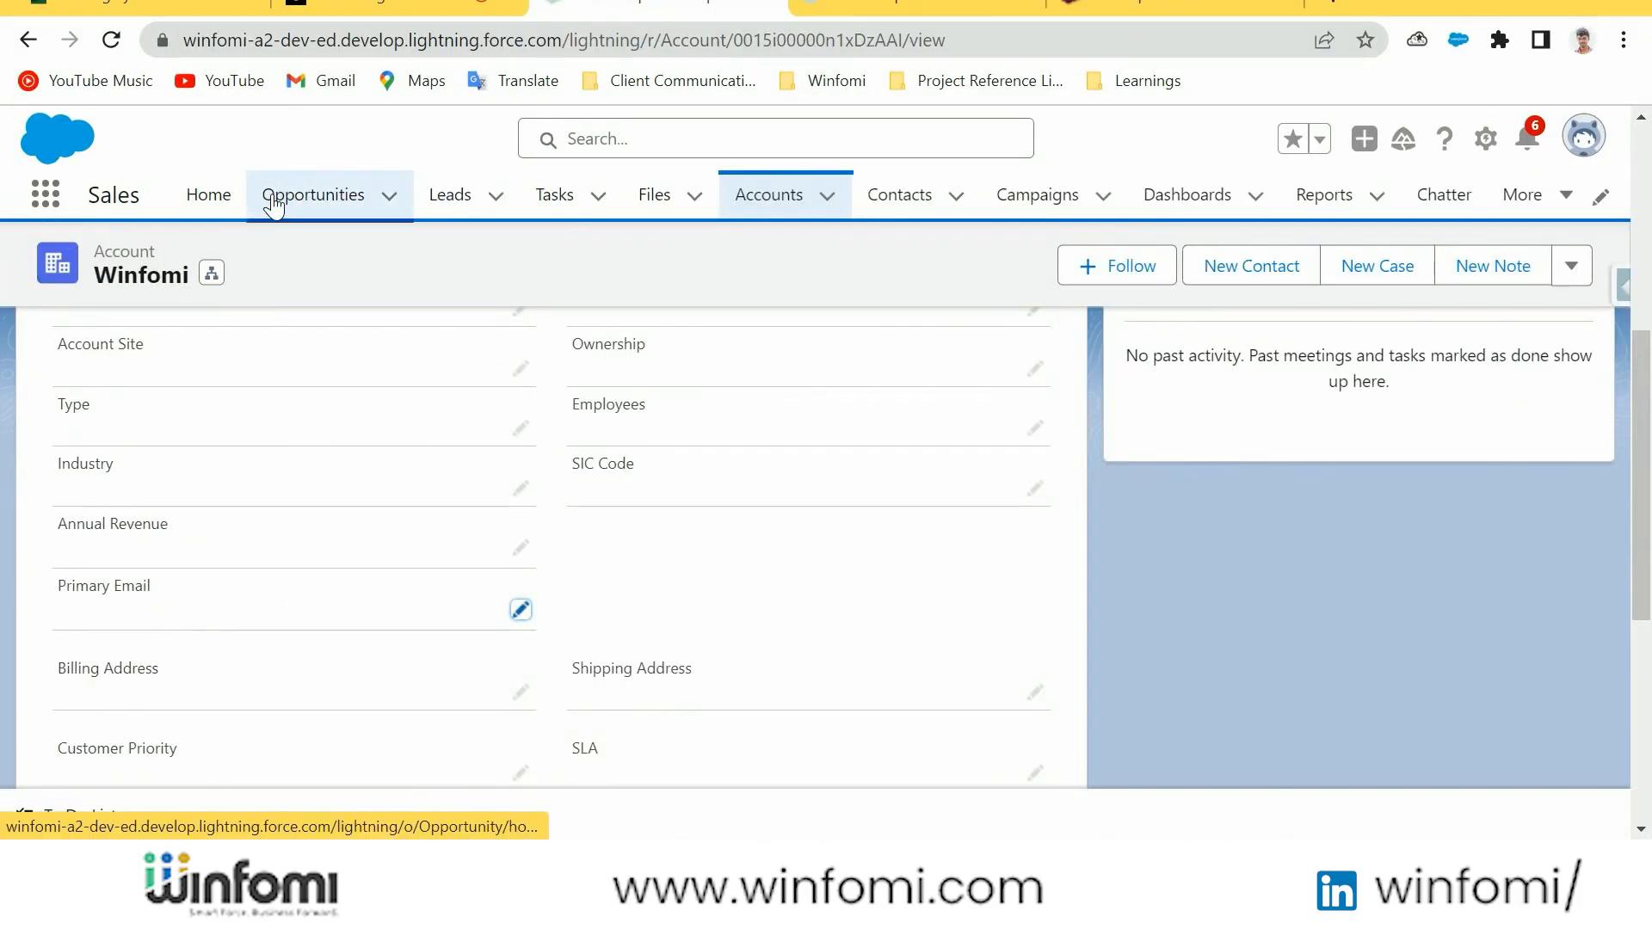
click(209, 196)
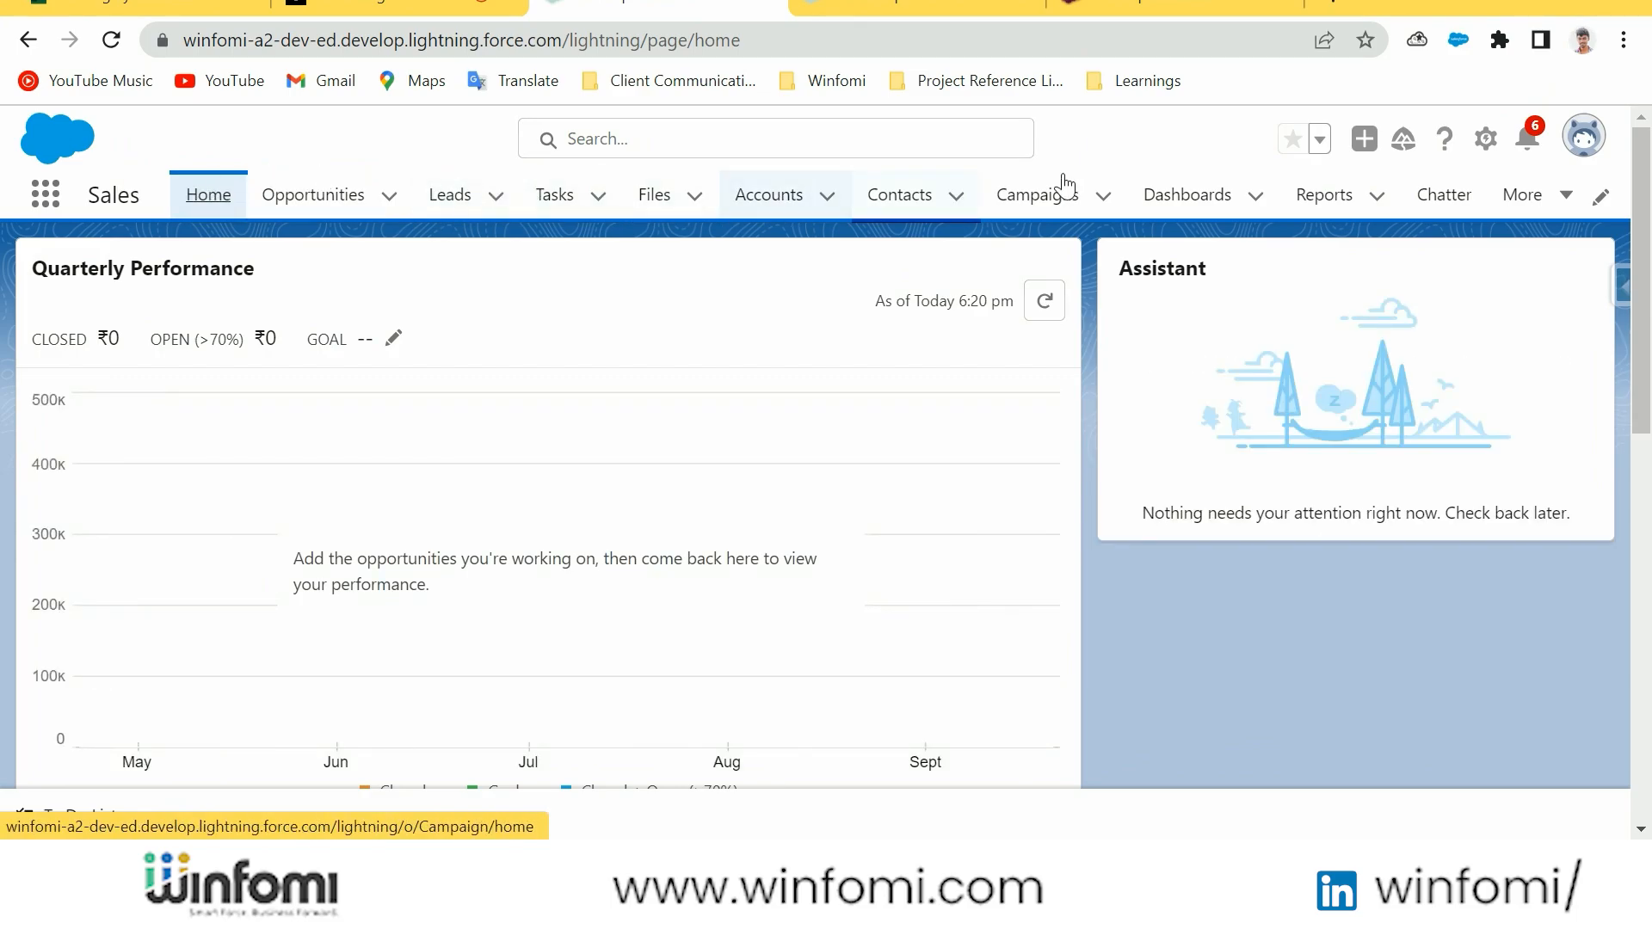
click(1522, 196)
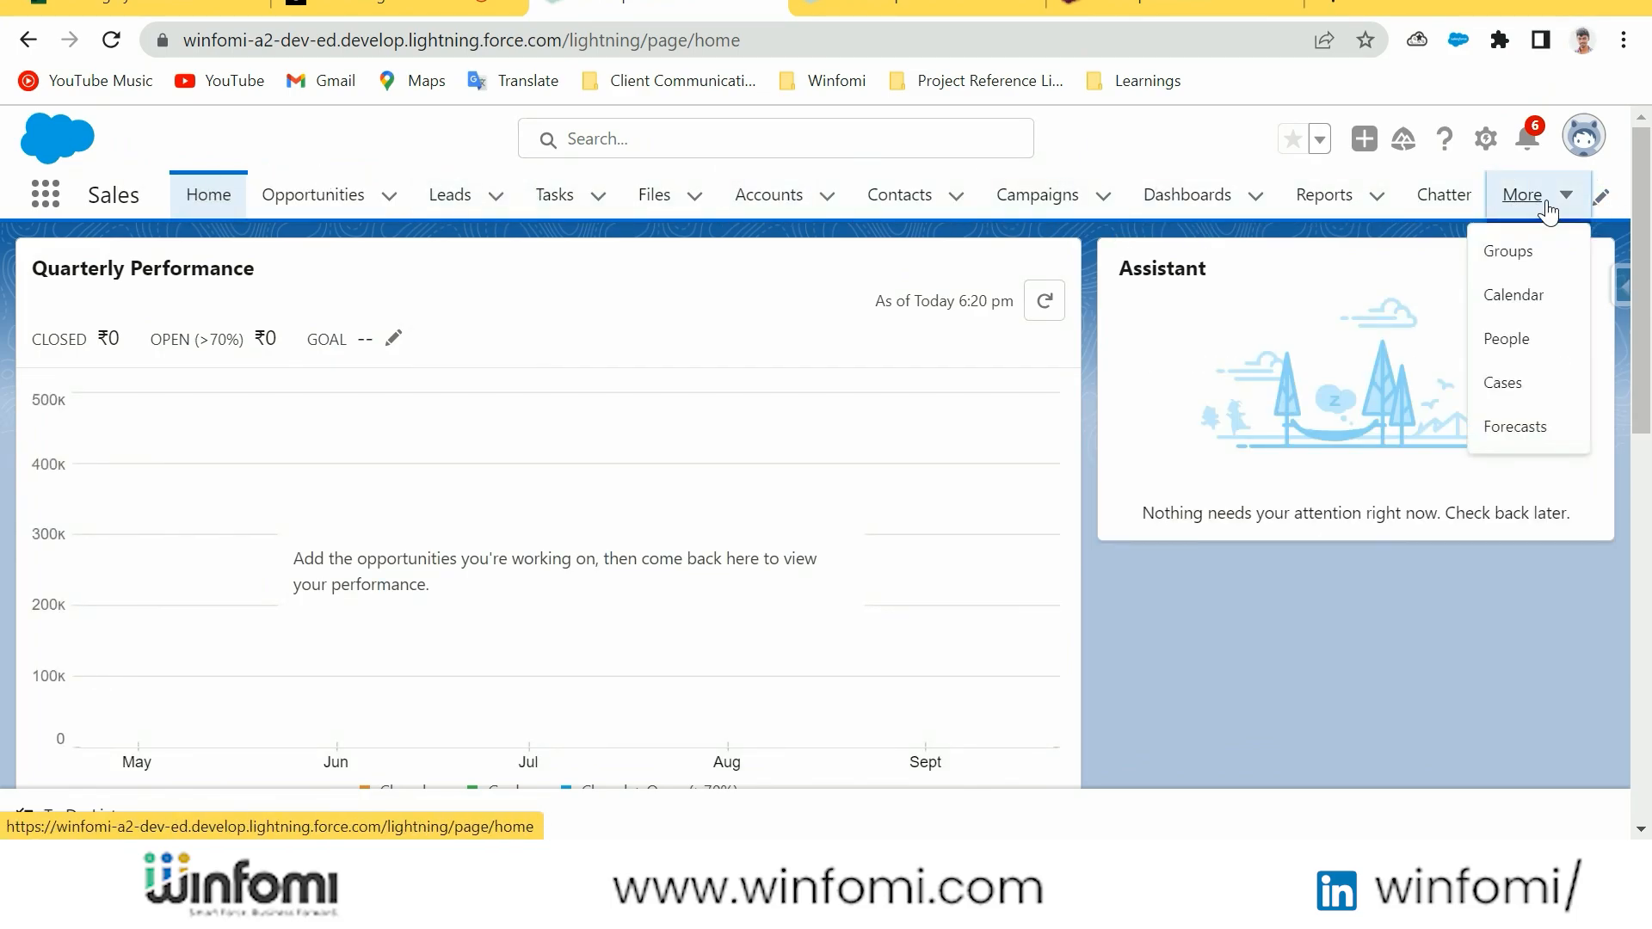
Open the Campaigns records and show the Accounts records in the All list view
click(1043, 215)
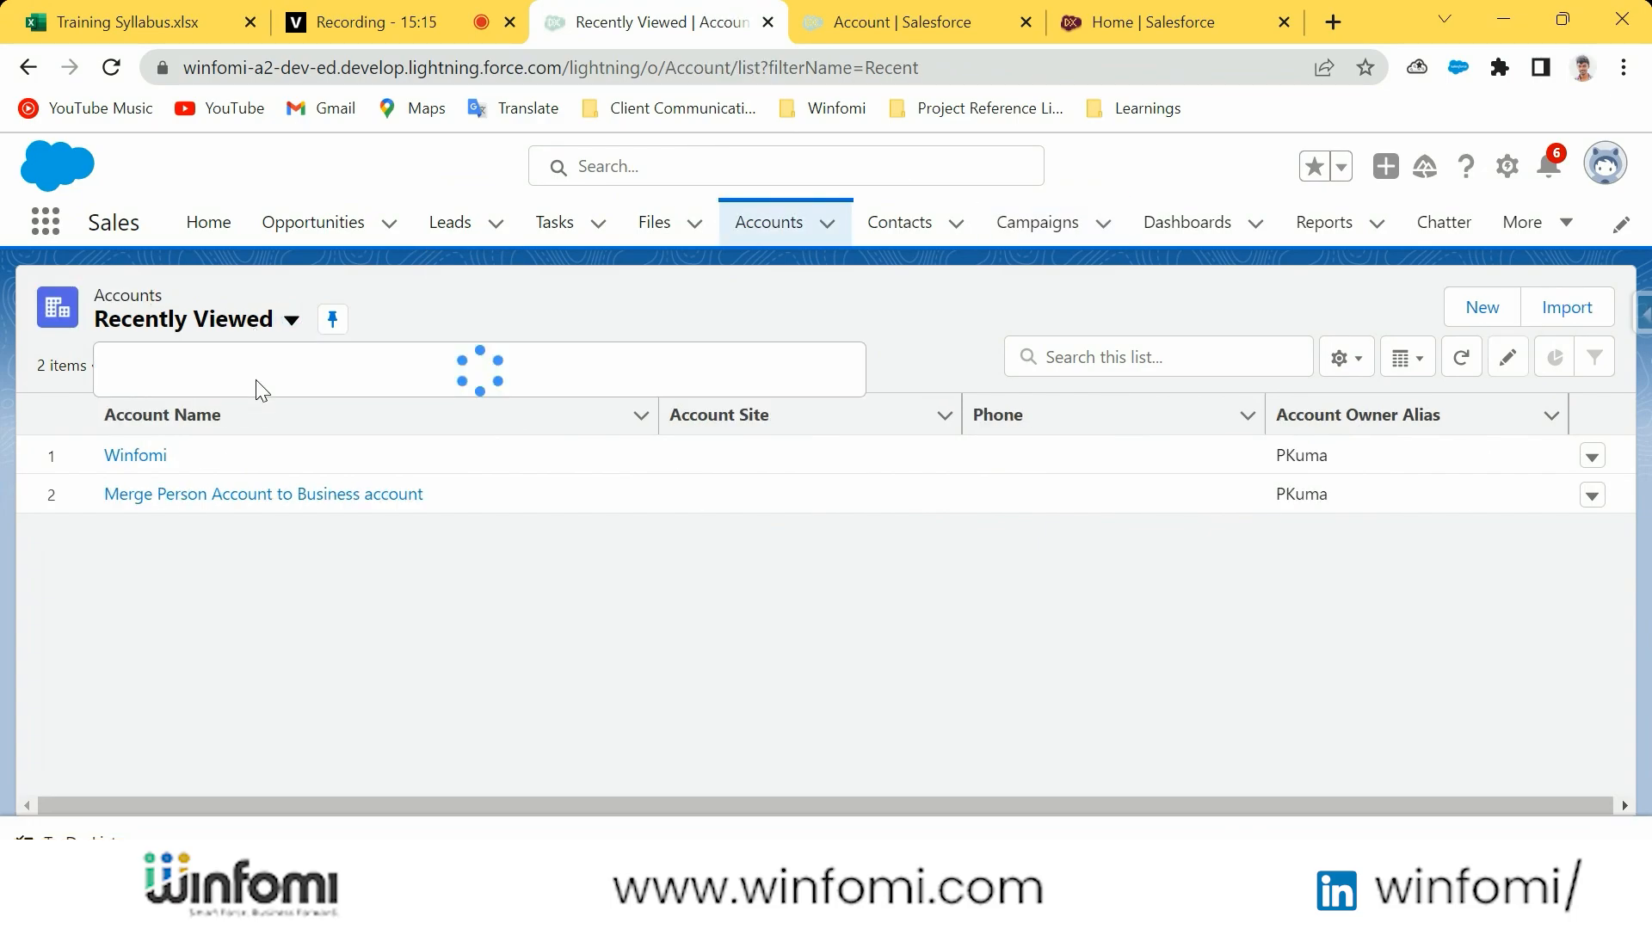
click(259, 417)
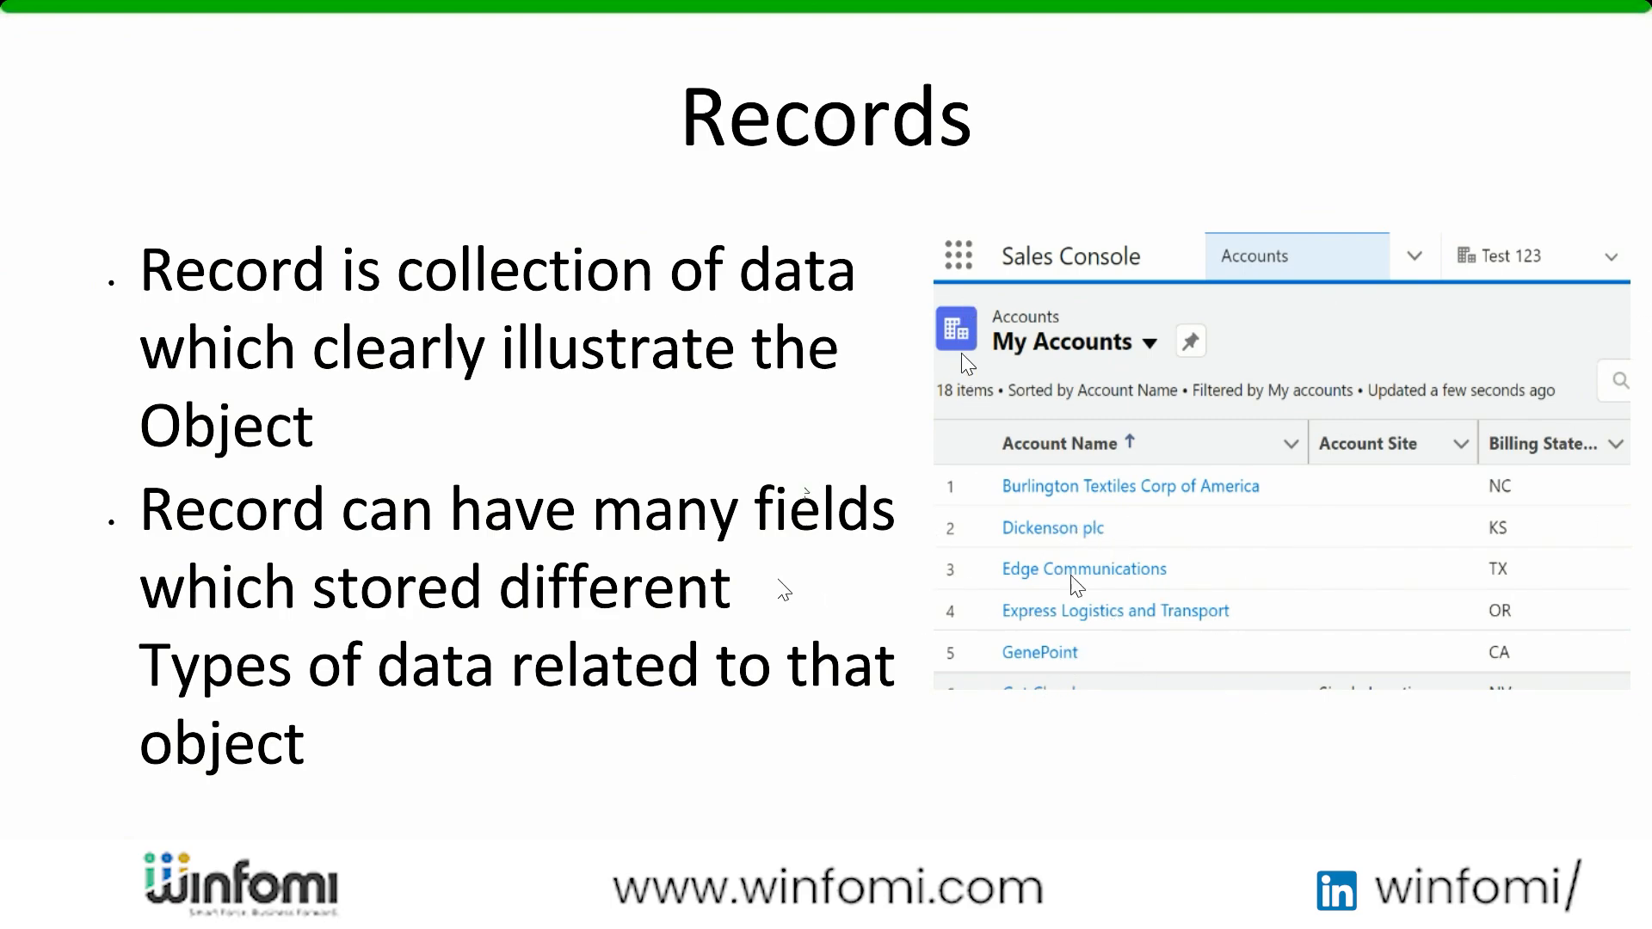
click(1021, 514)
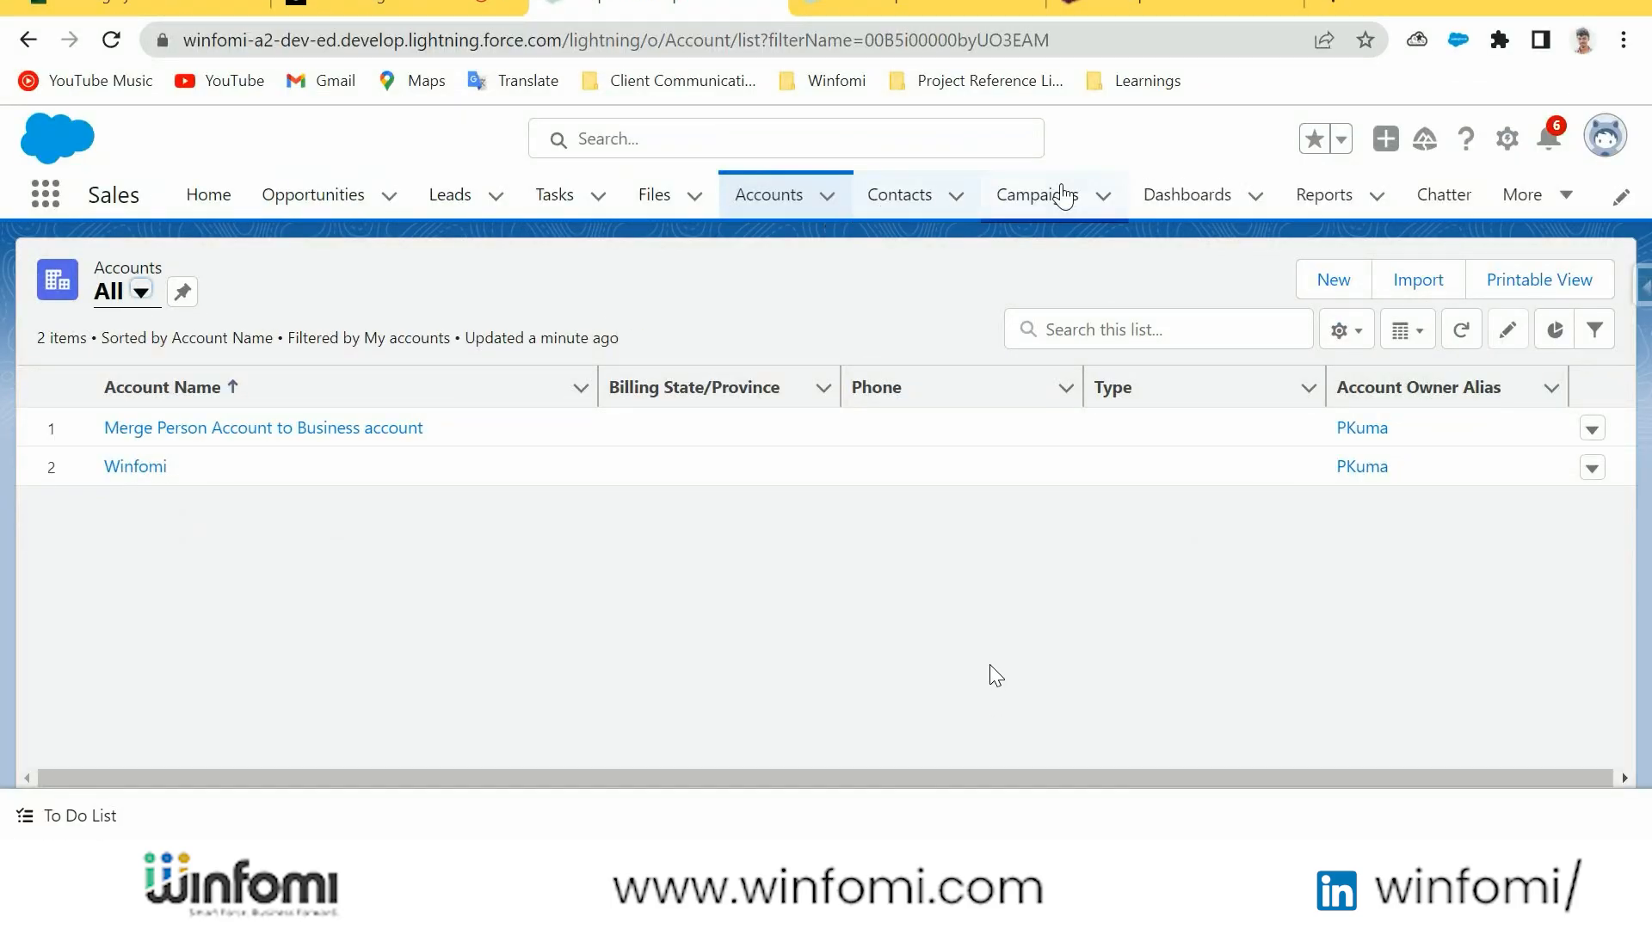
Open the Opportunities records and view them in the Closing Next Month and My Opportunities list views
click(294, 205)
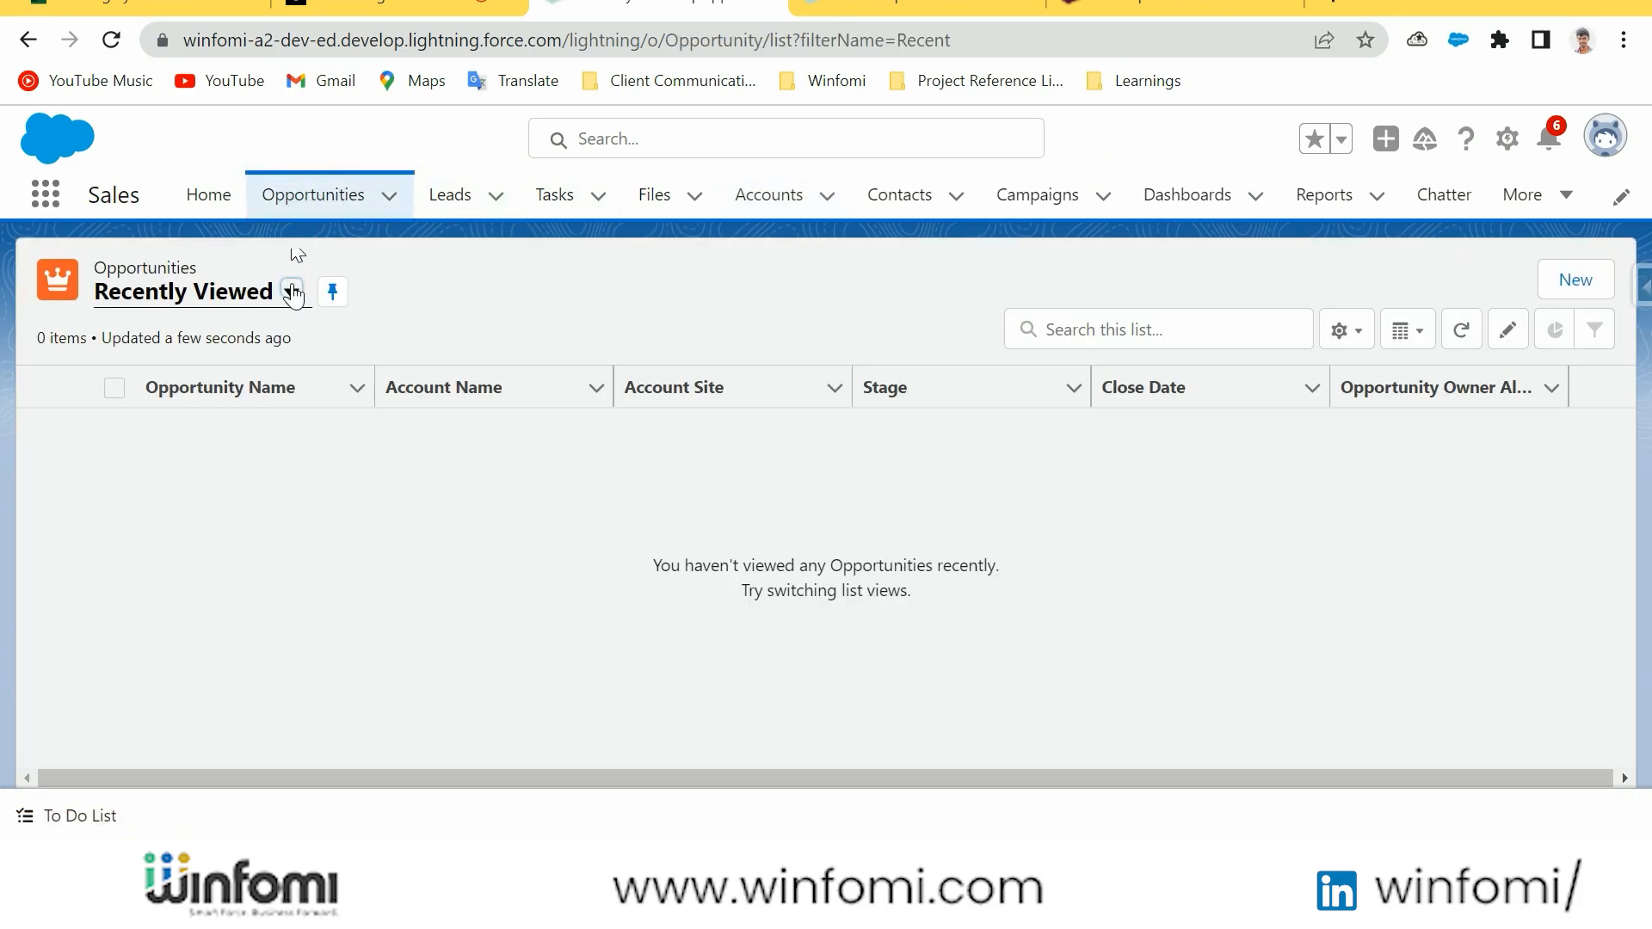
click(293, 296)
click(296, 299)
click(293, 295)
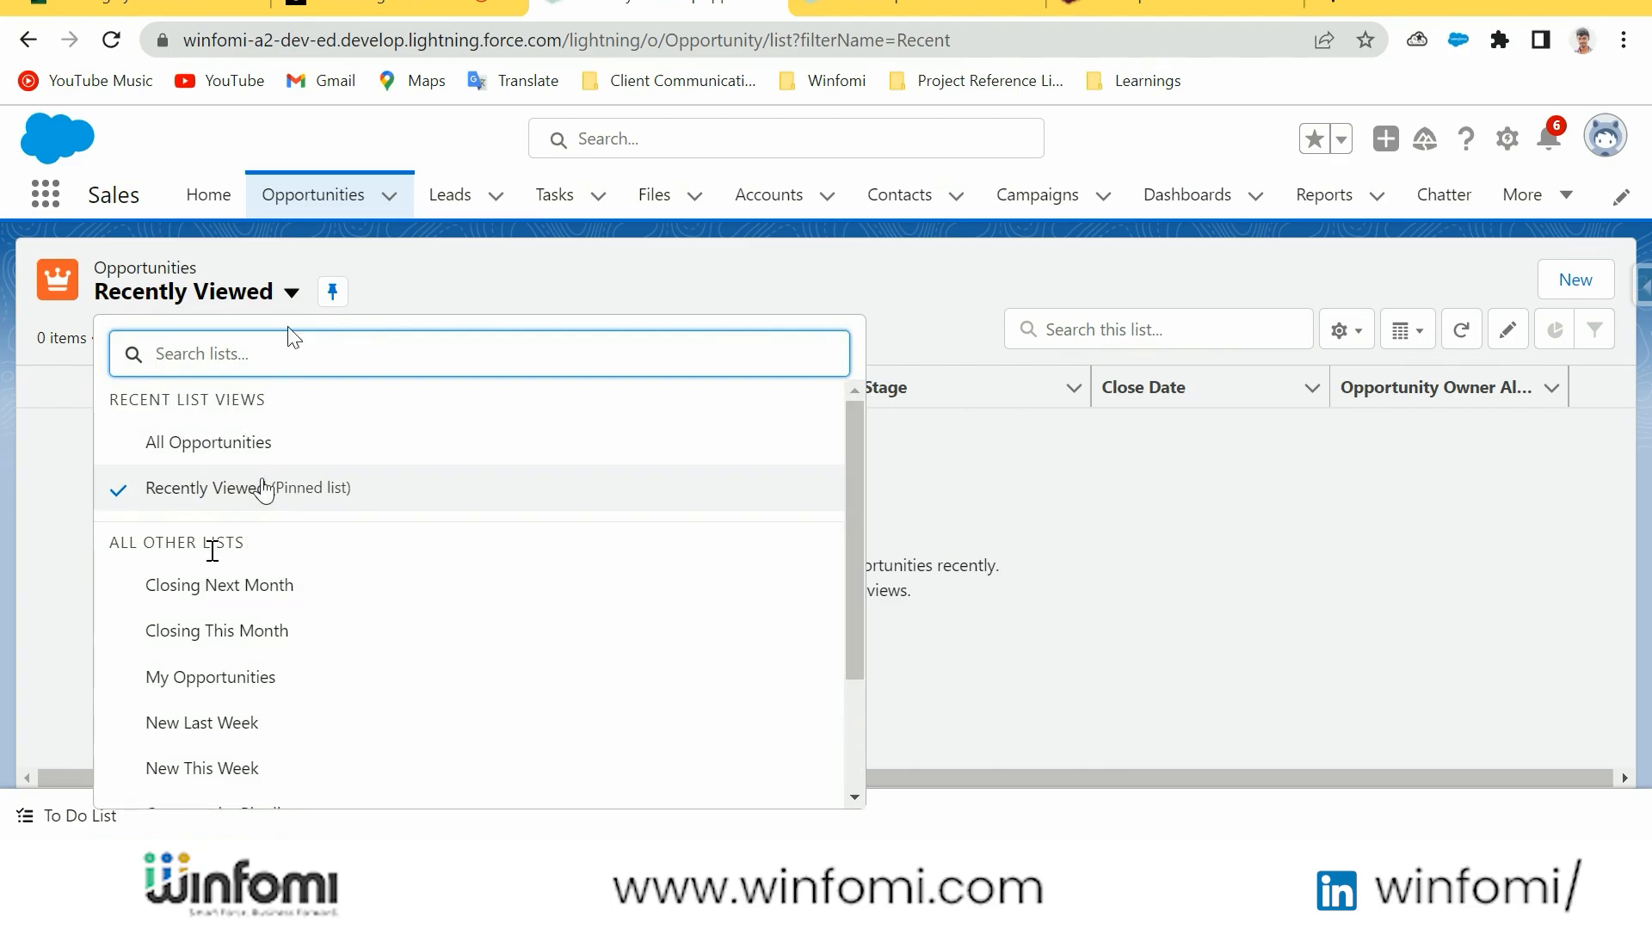
scroll(240, 483, down, 2)
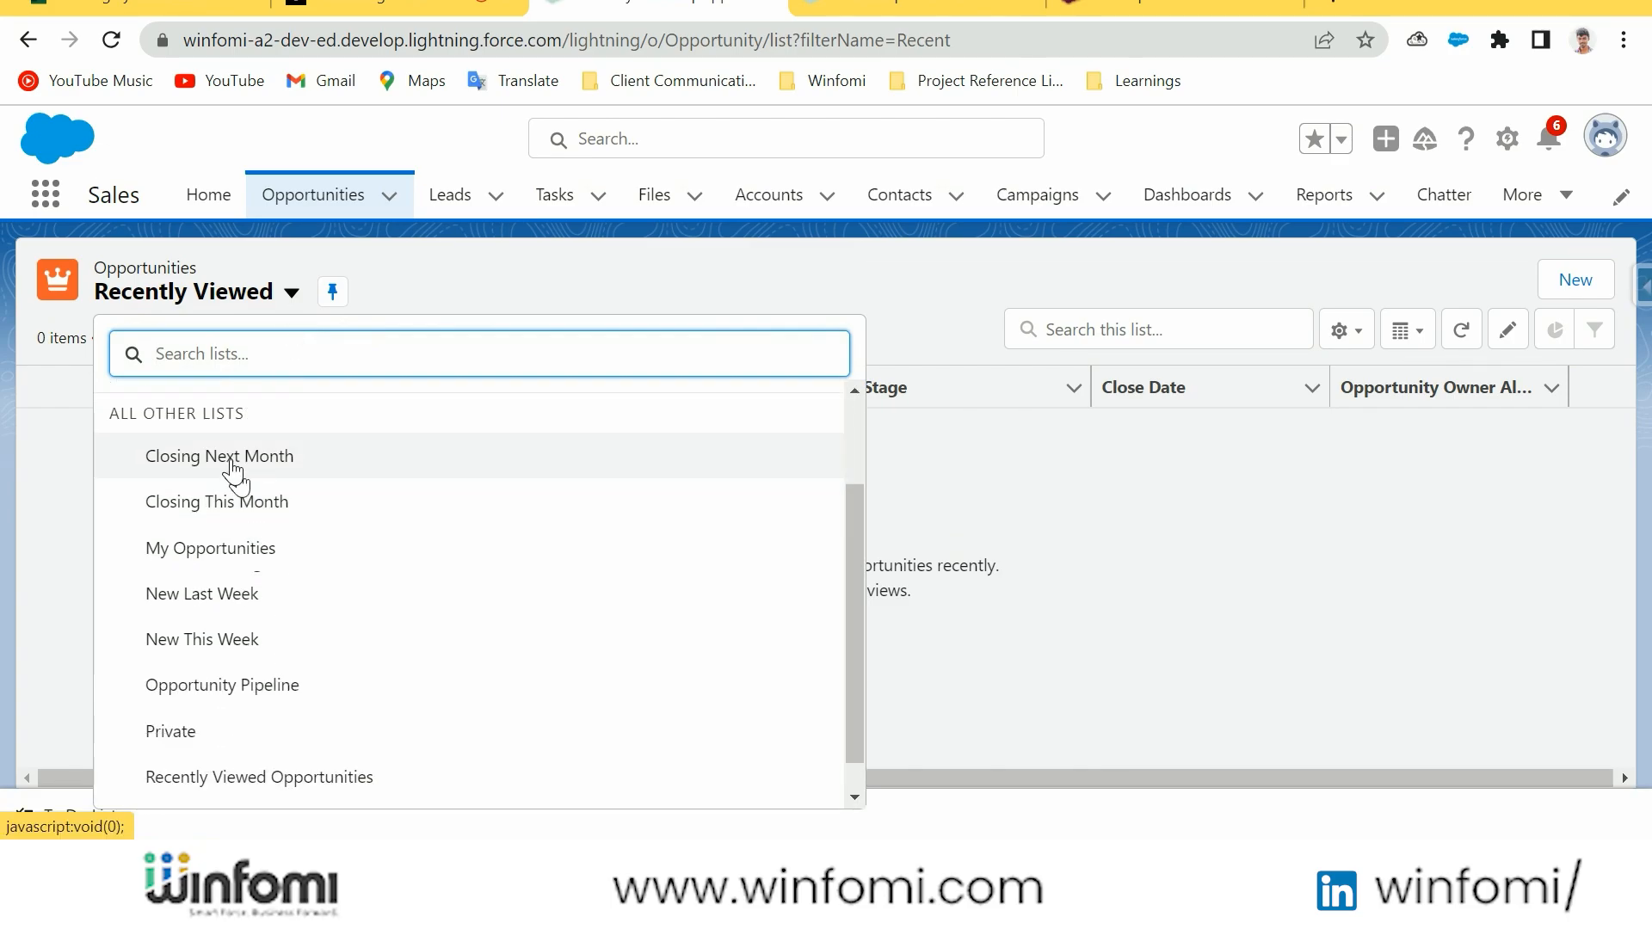
click(232, 470)
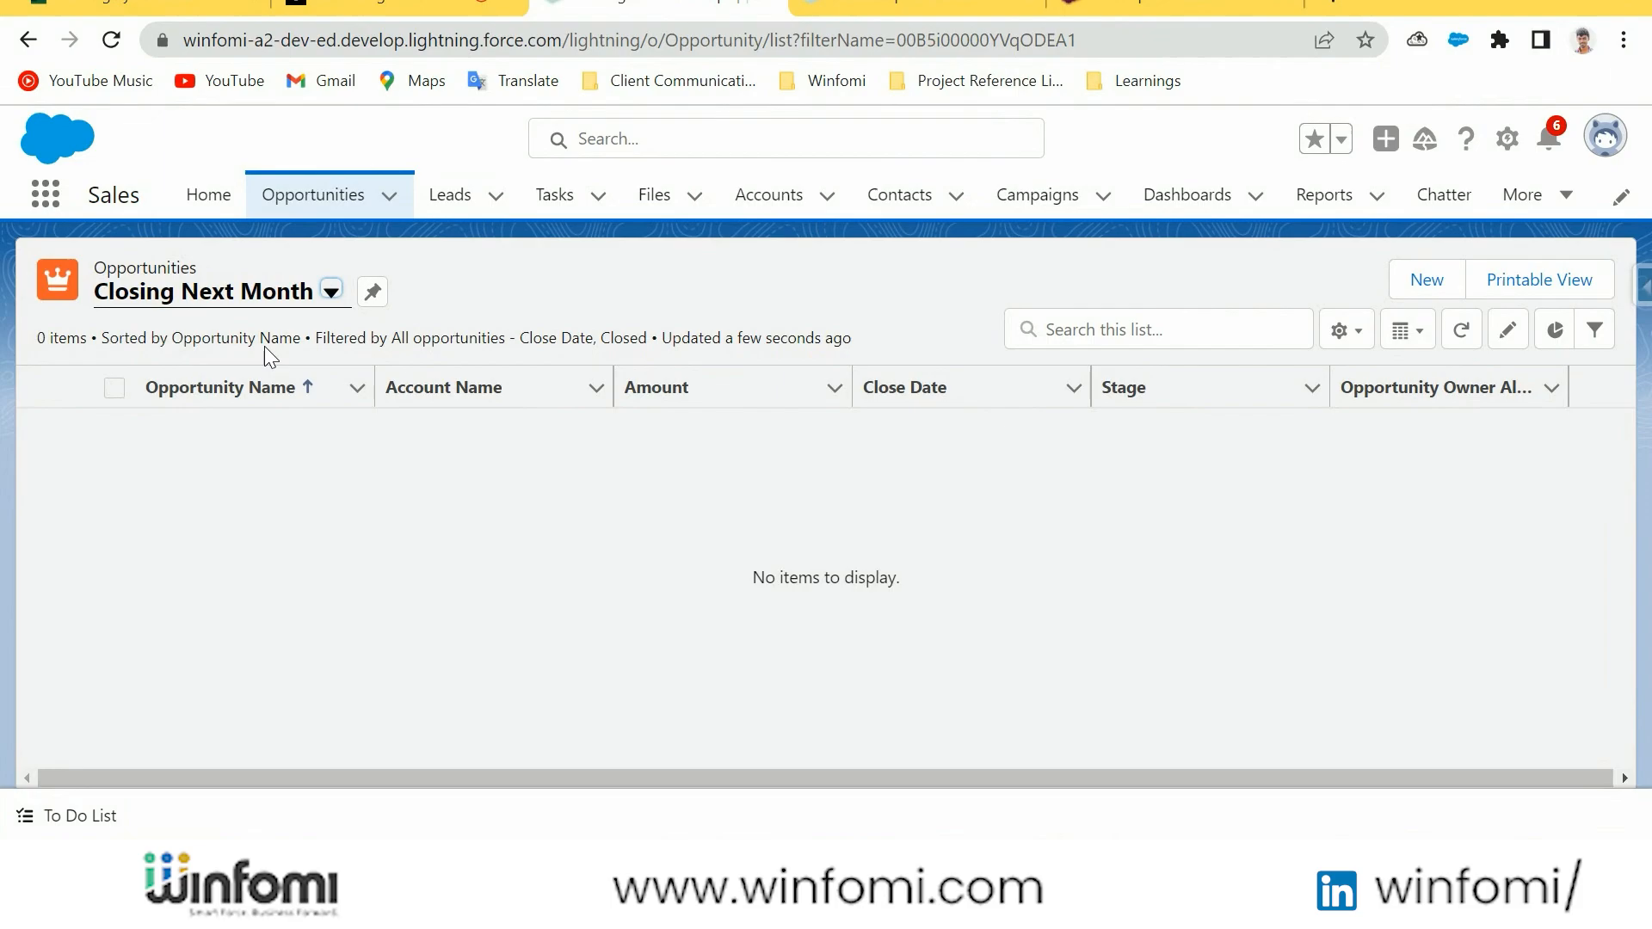
click(289, 297)
scroll(361, 602, down, 2)
click(258, 547)
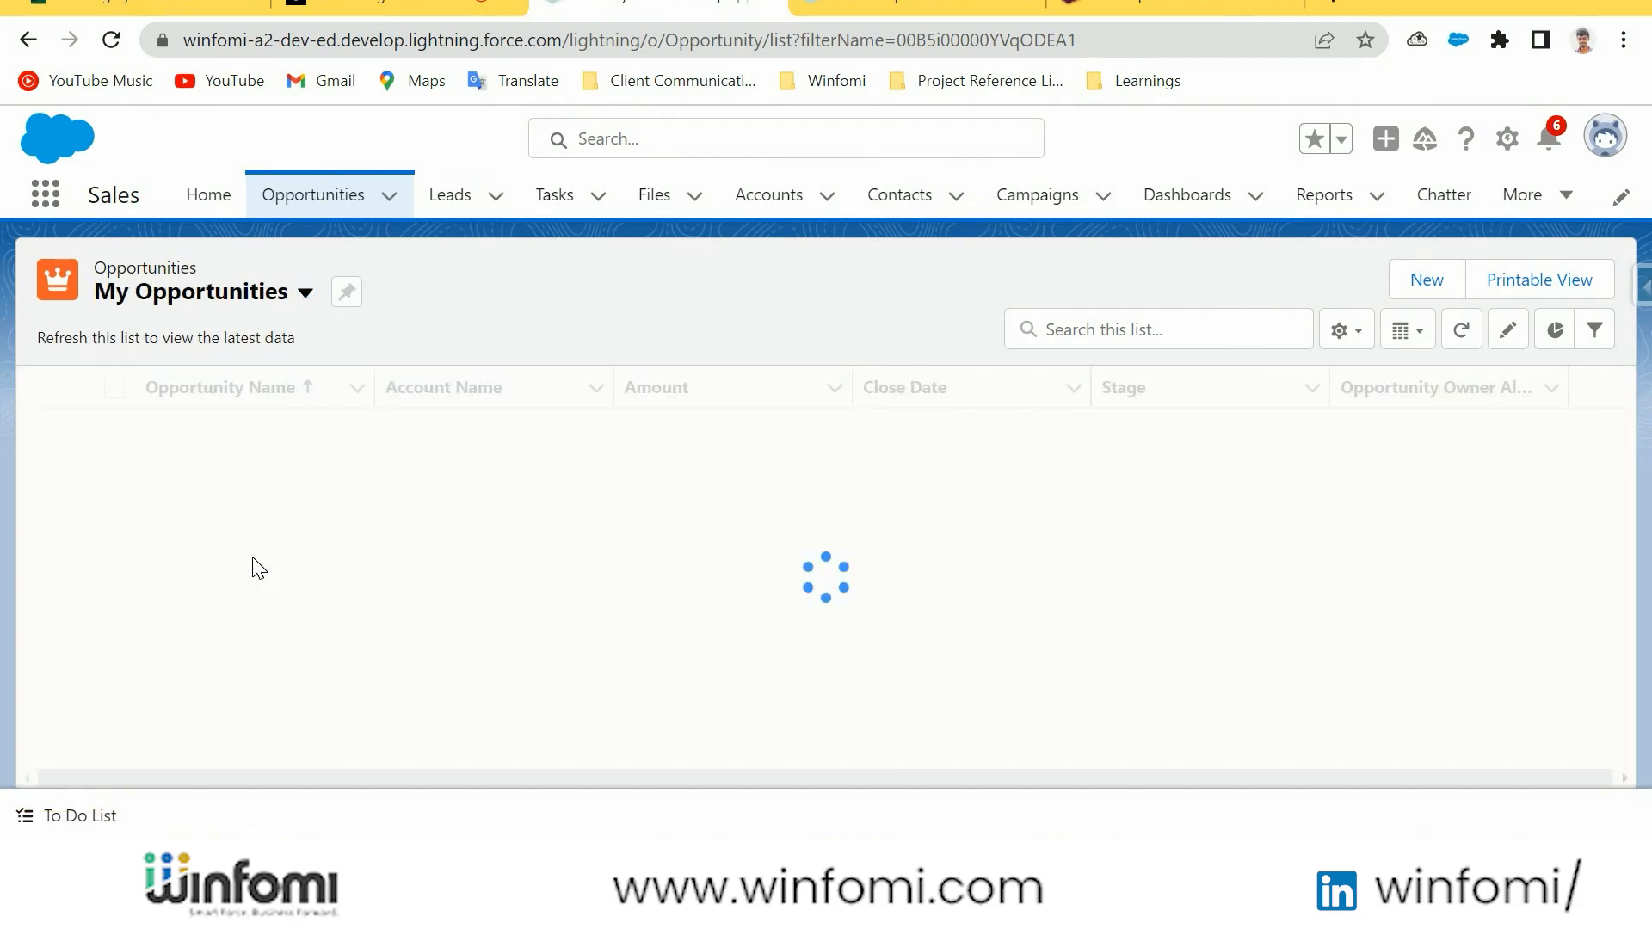
Show the All Opportunities list view and look over the other available opportunity list views
click(297, 294)
scroll(269, 637, down, 2)
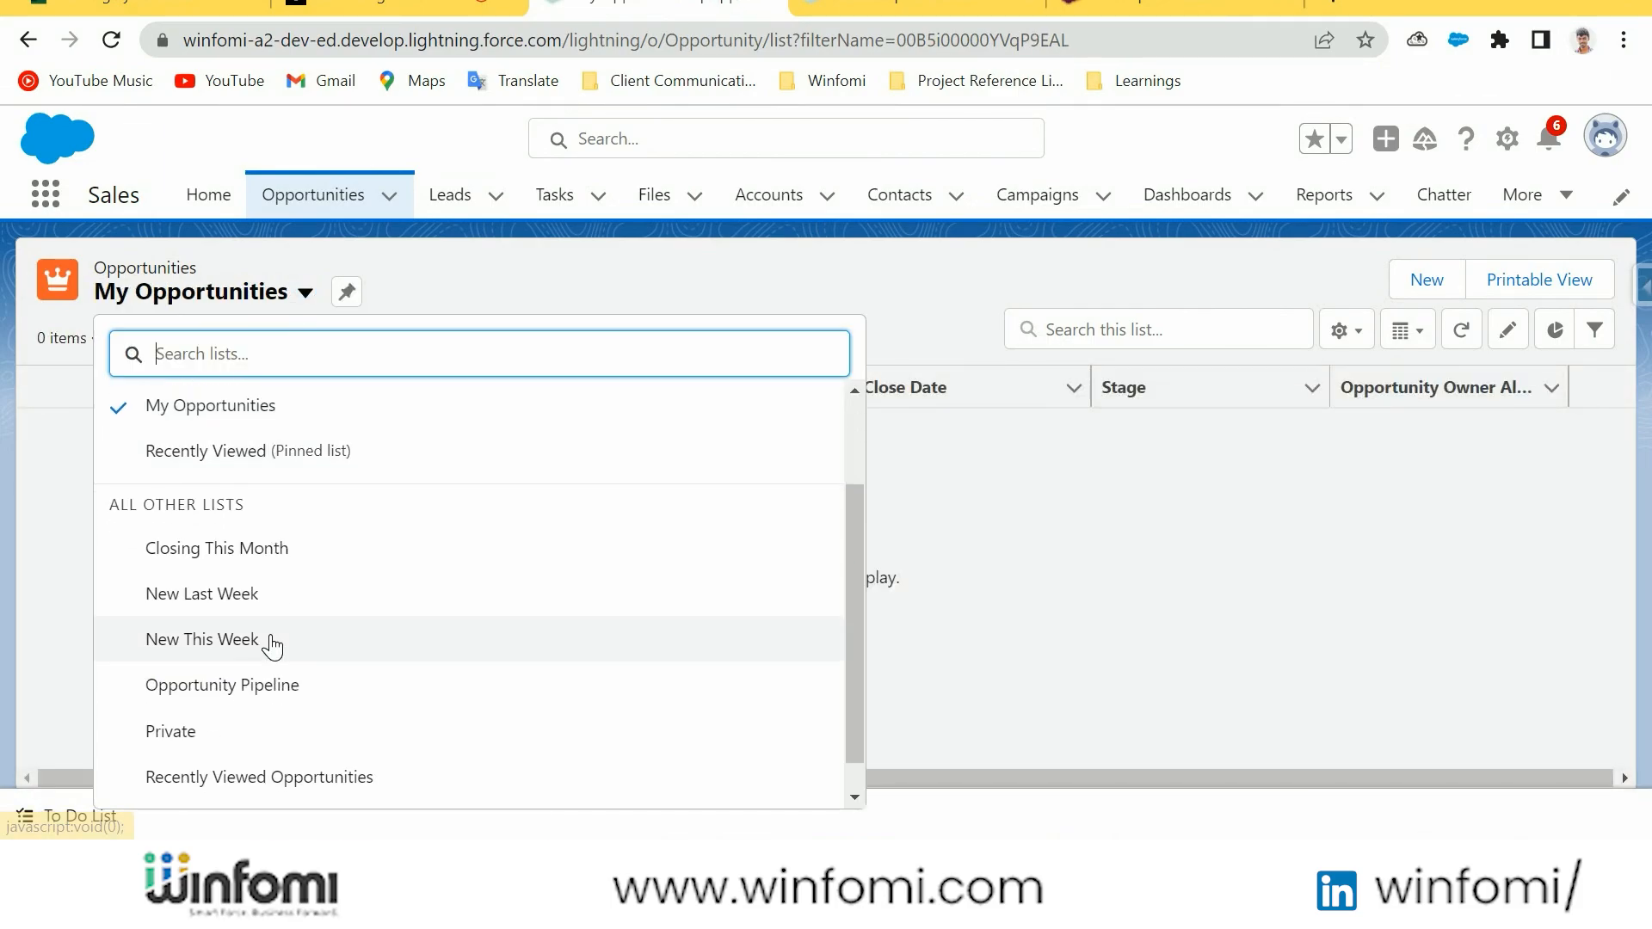
scroll(236, 642, up, 2)
click(228, 449)
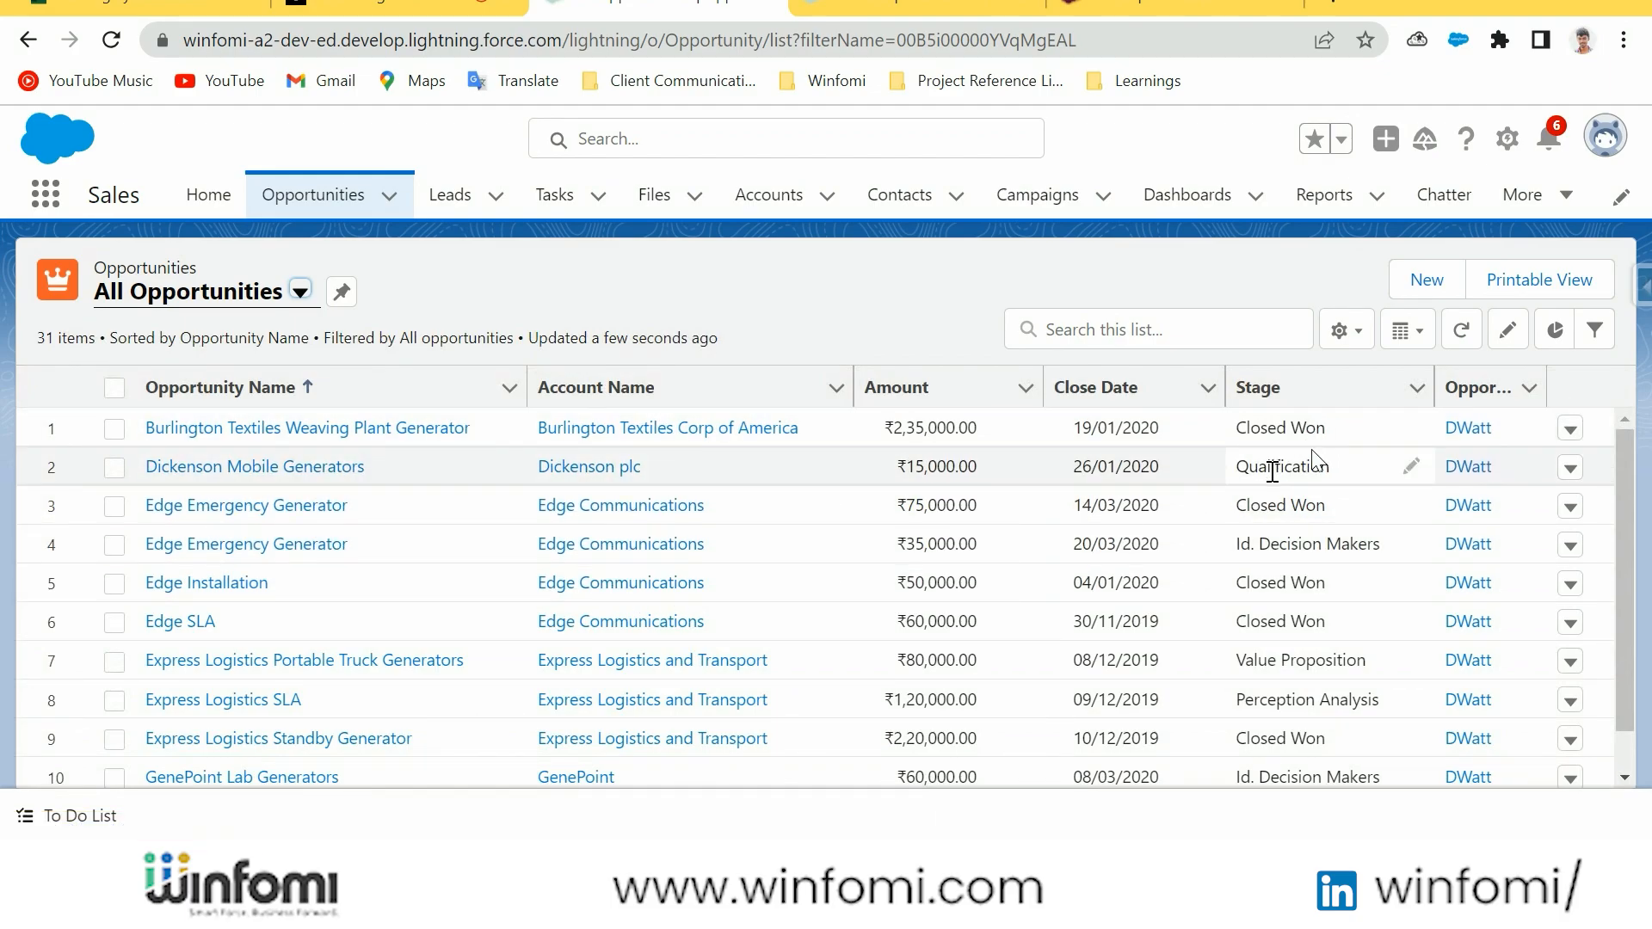
click(282, 294)
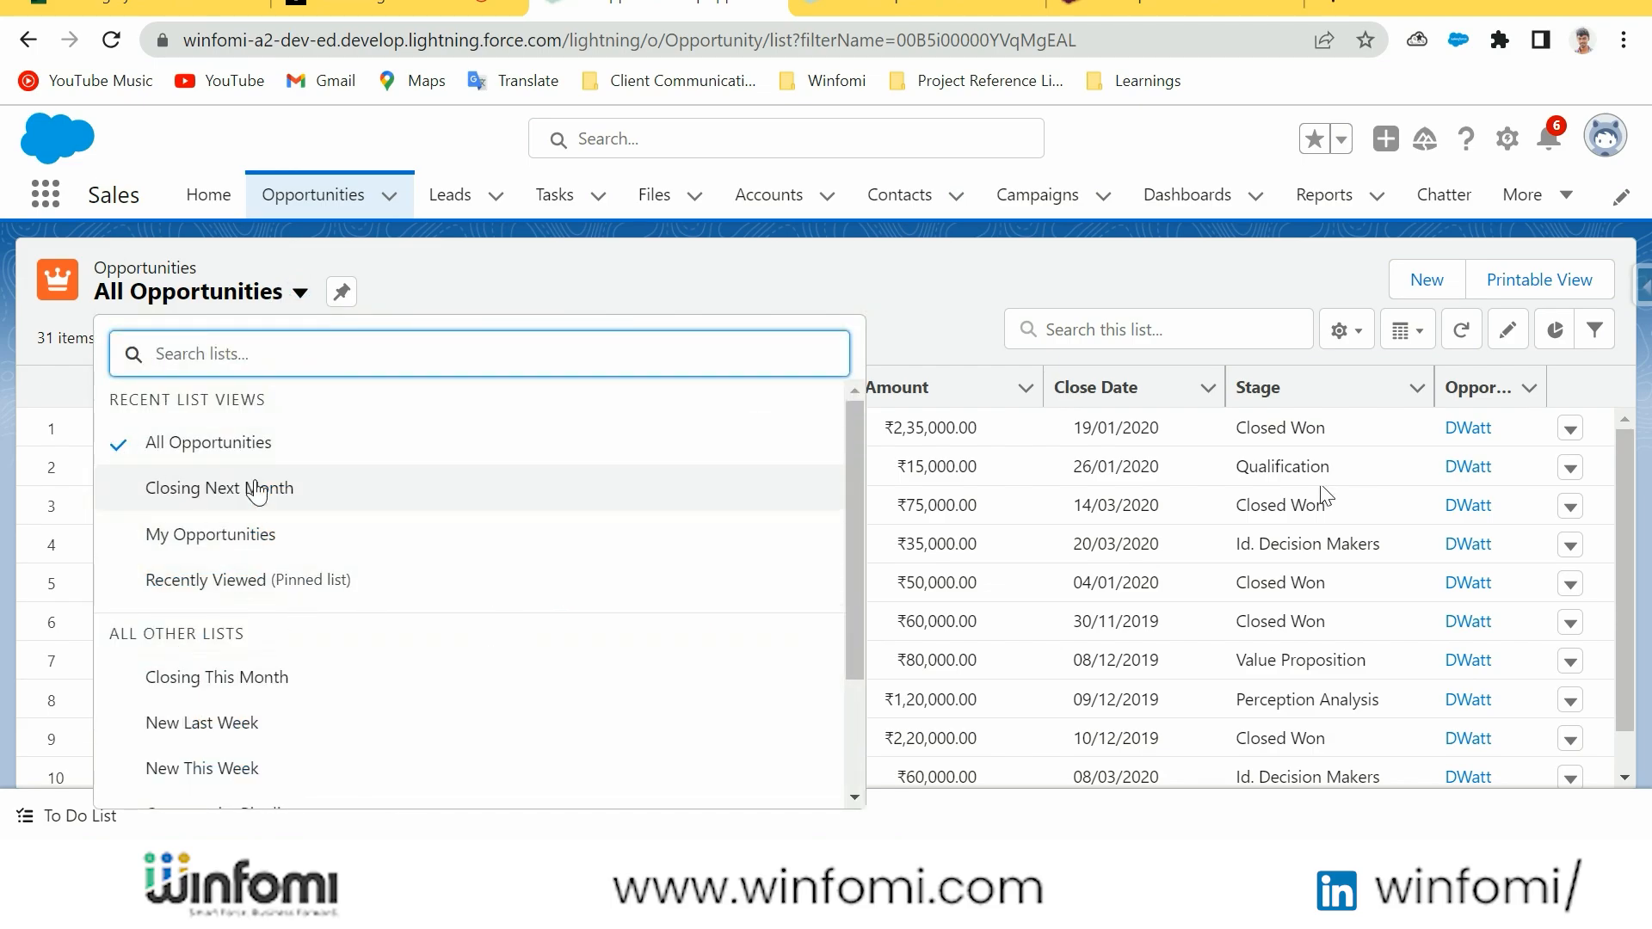
click(998, 301)
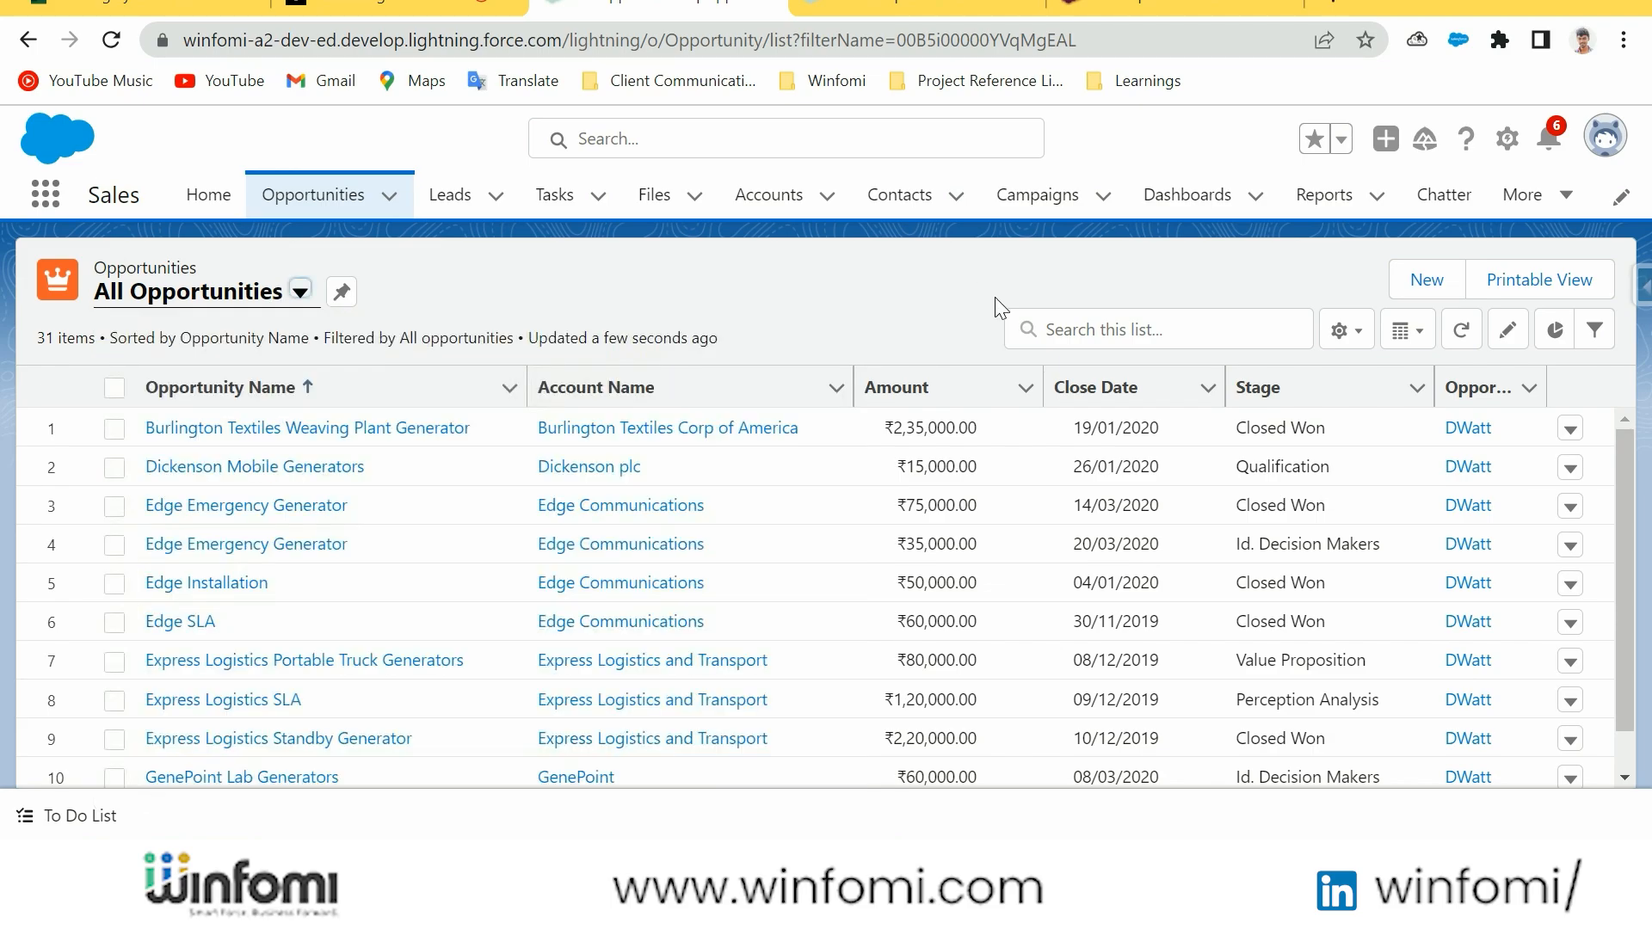
Add the Fiscal Period field to the All Opportunities list view and start creating a new list view
click(1347, 334)
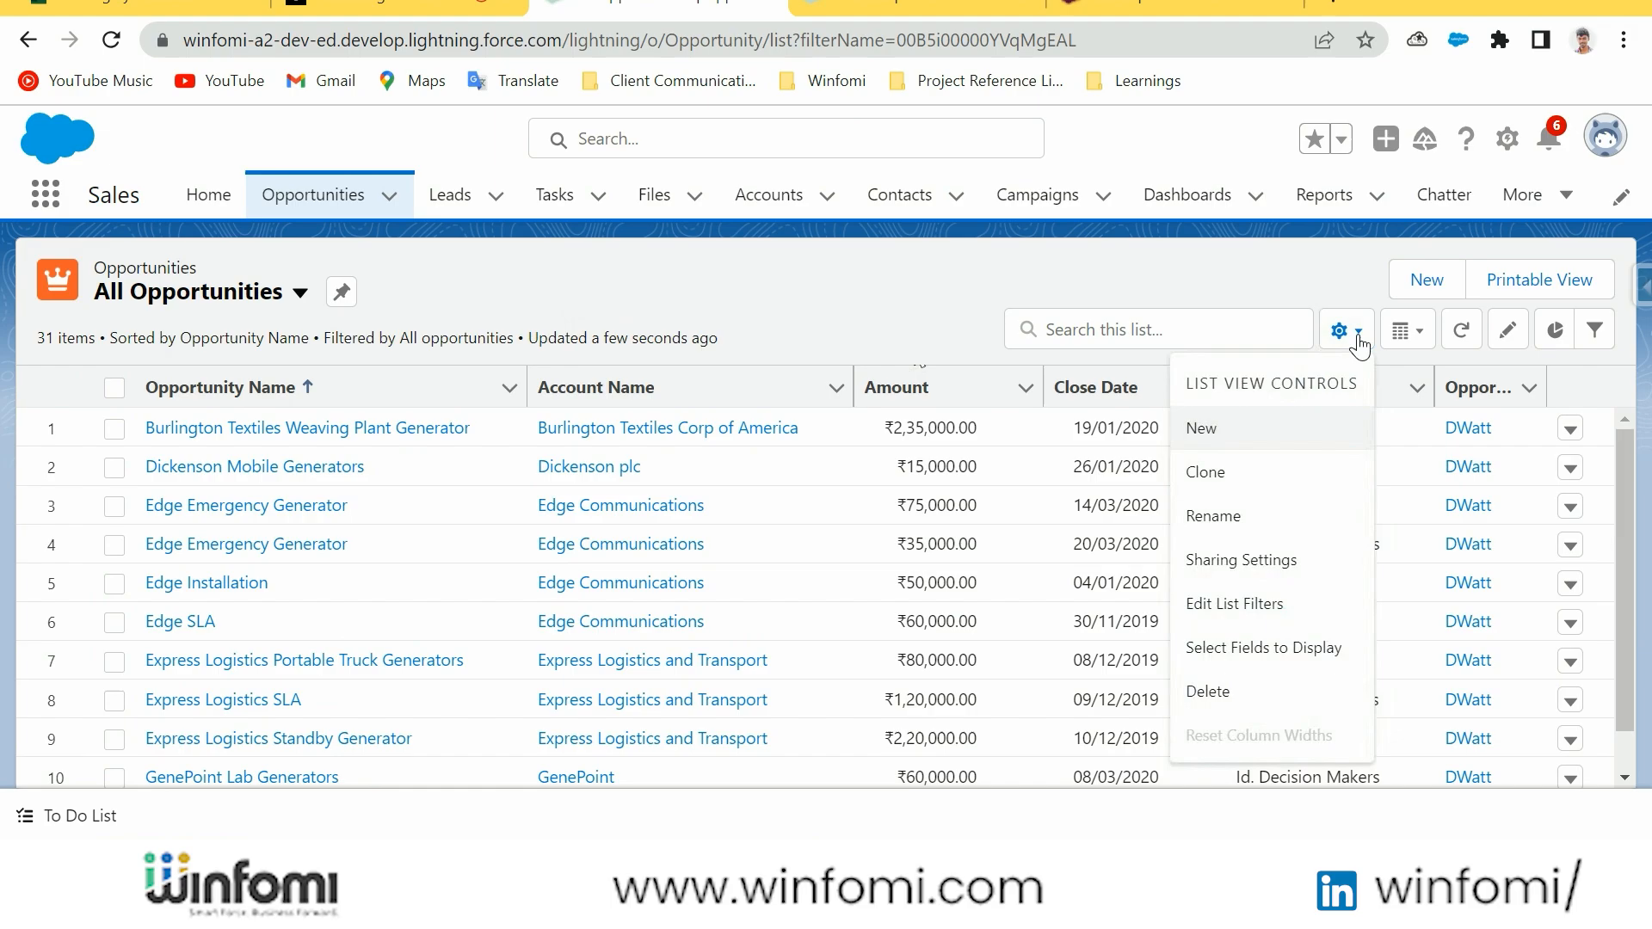
click(1268, 659)
scroll(627, 469, down, 3)
click(623, 550)
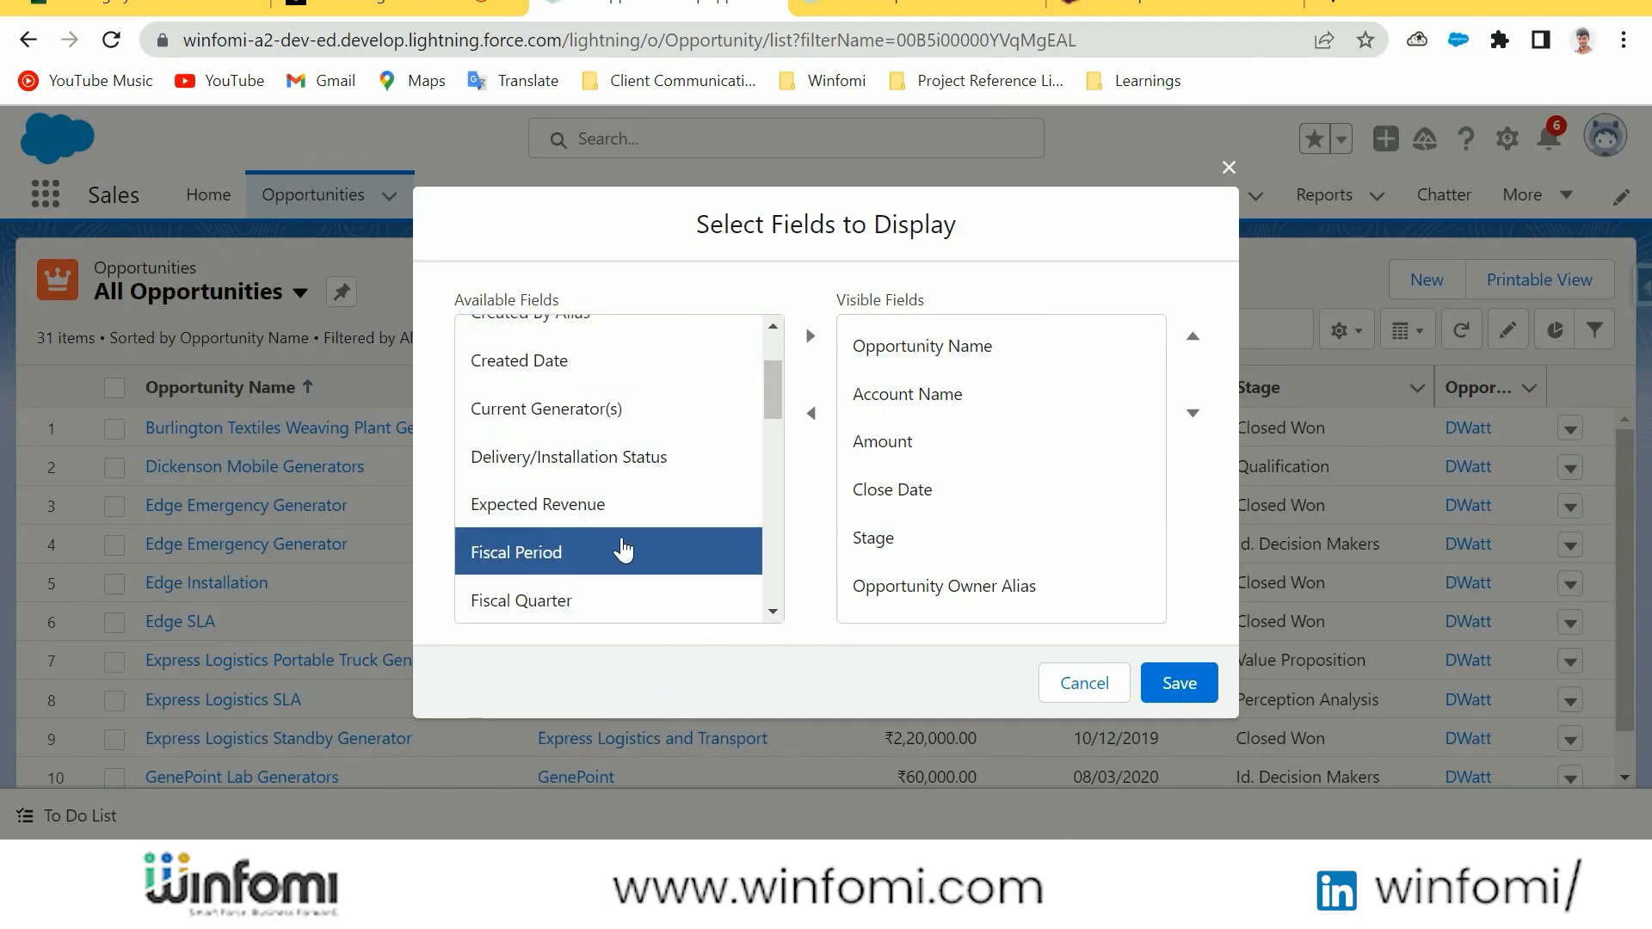
click(809, 338)
click(1181, 682)
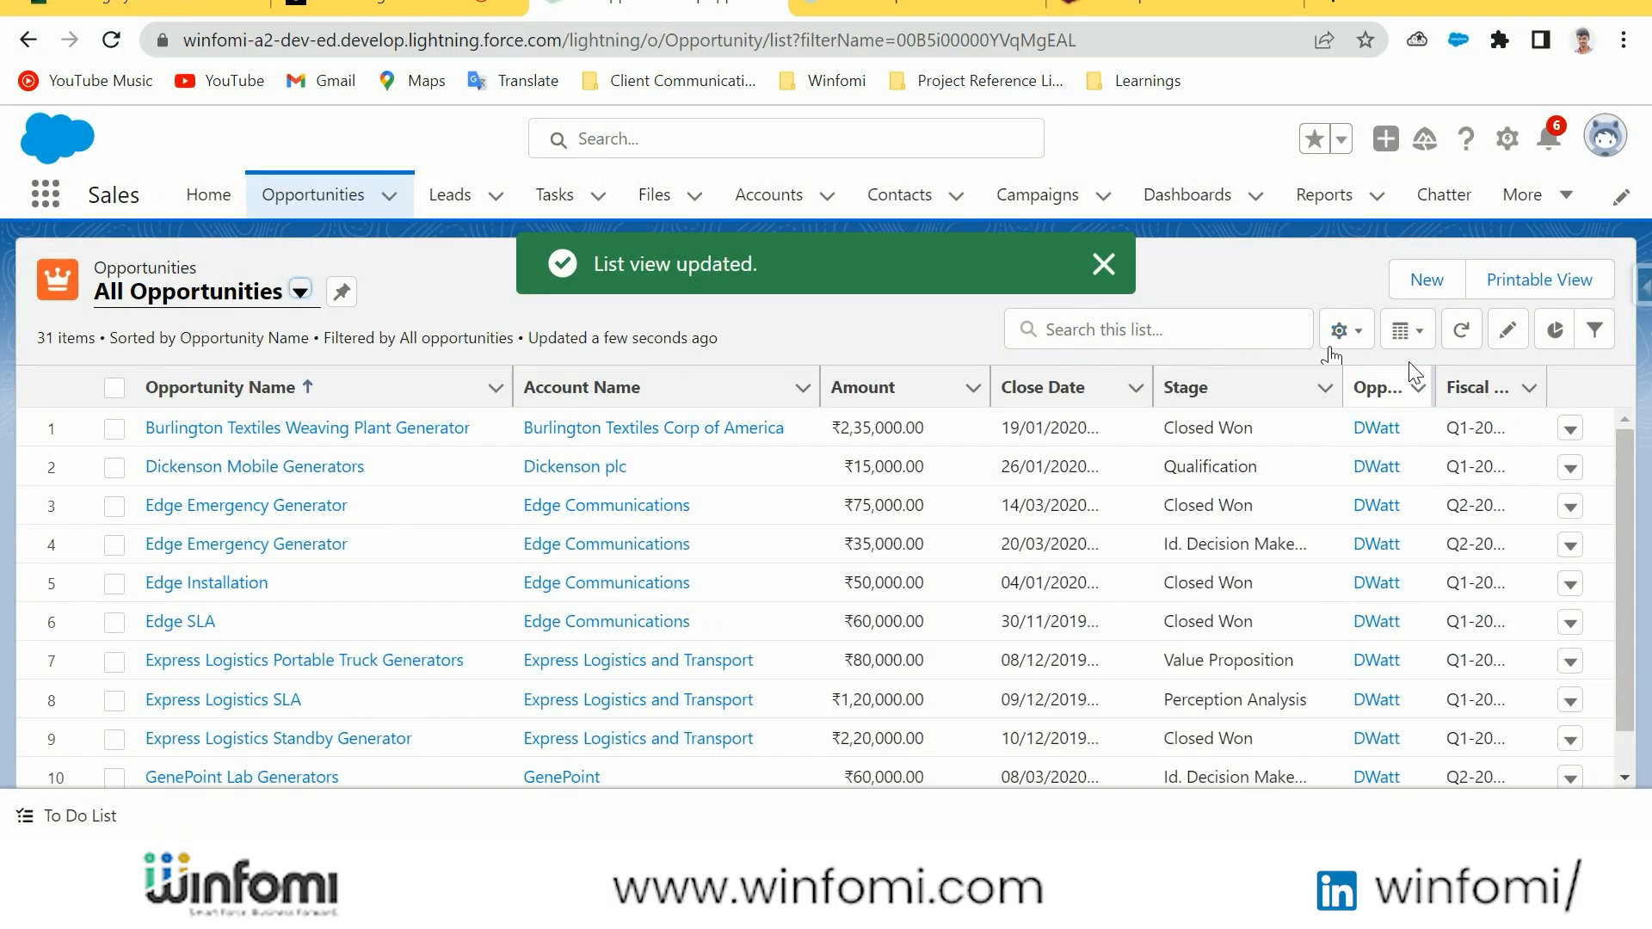
drag(1153, 387, 1119, 387)
drag(990, 387, 944, 387)
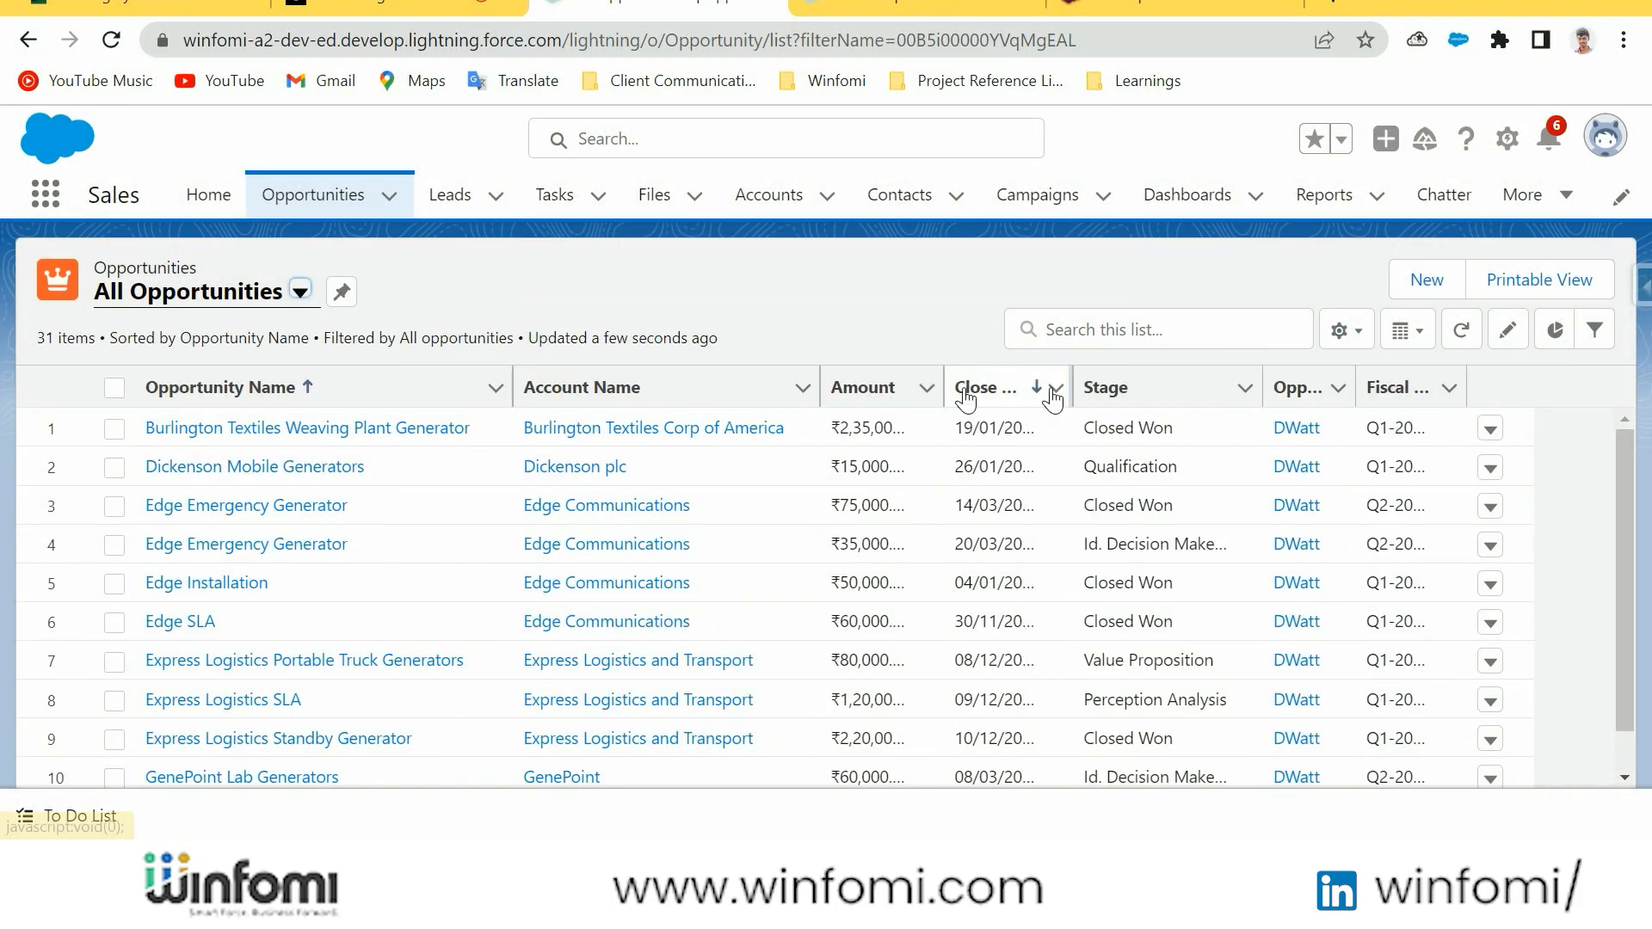
click(1339, 330)
click(1220, 430)
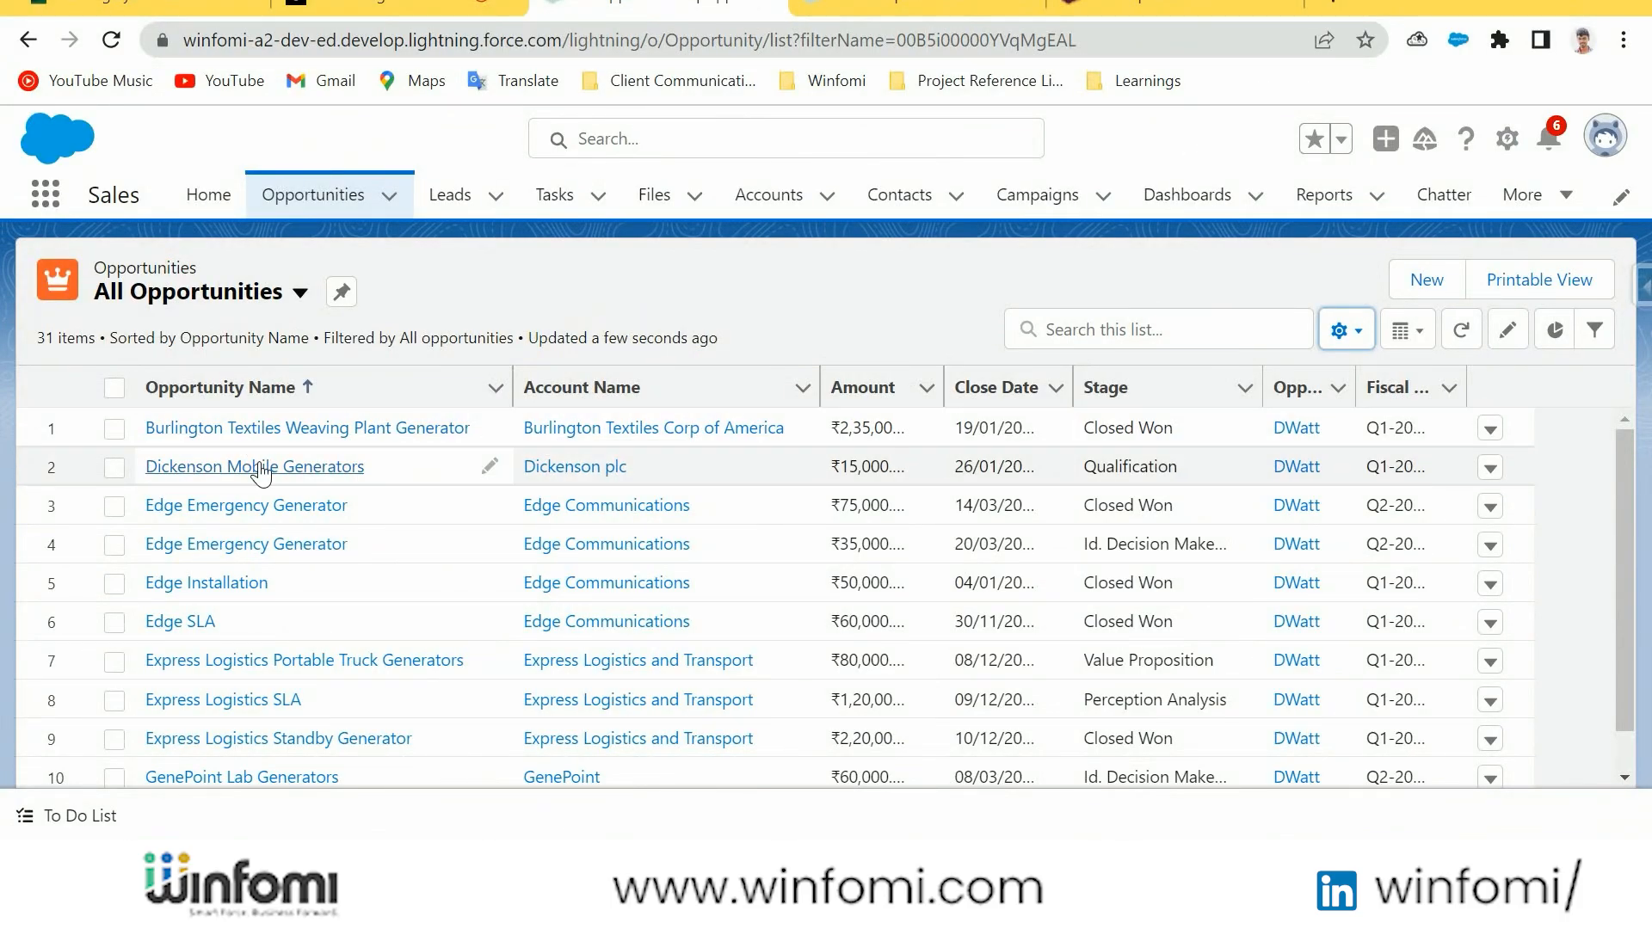
Set the Stage of the Dickenson Mobile Generators opportunity to Id. Decision Makers and save the record
click(361, 469)
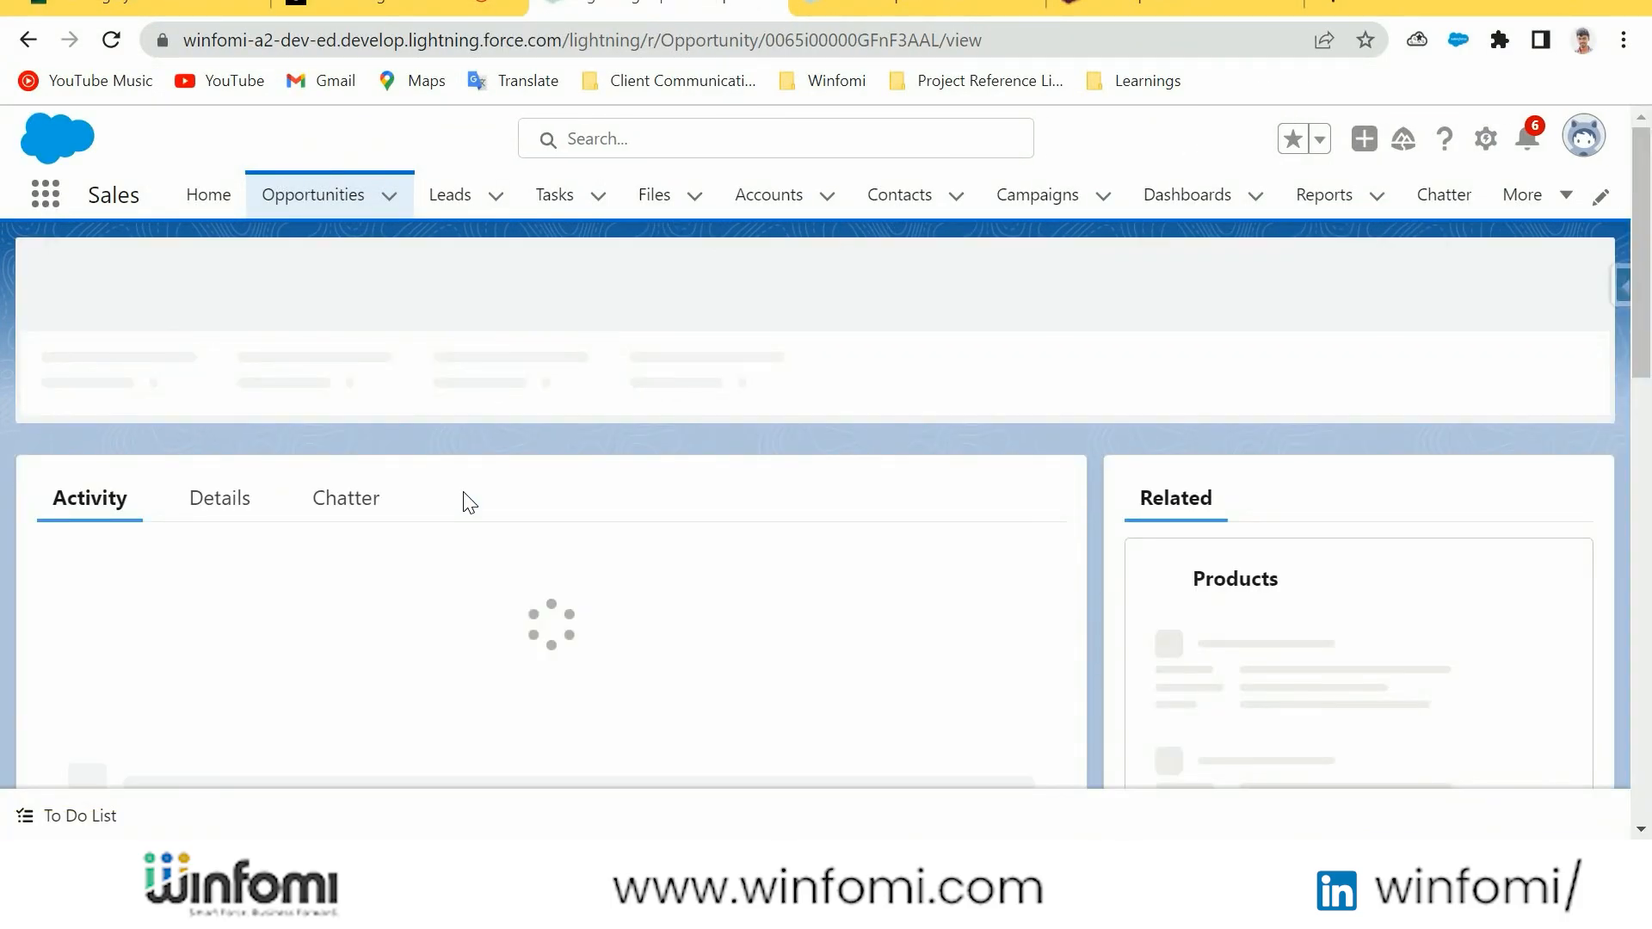
click(1036, 539)
scroll(841, 542, down, 2)
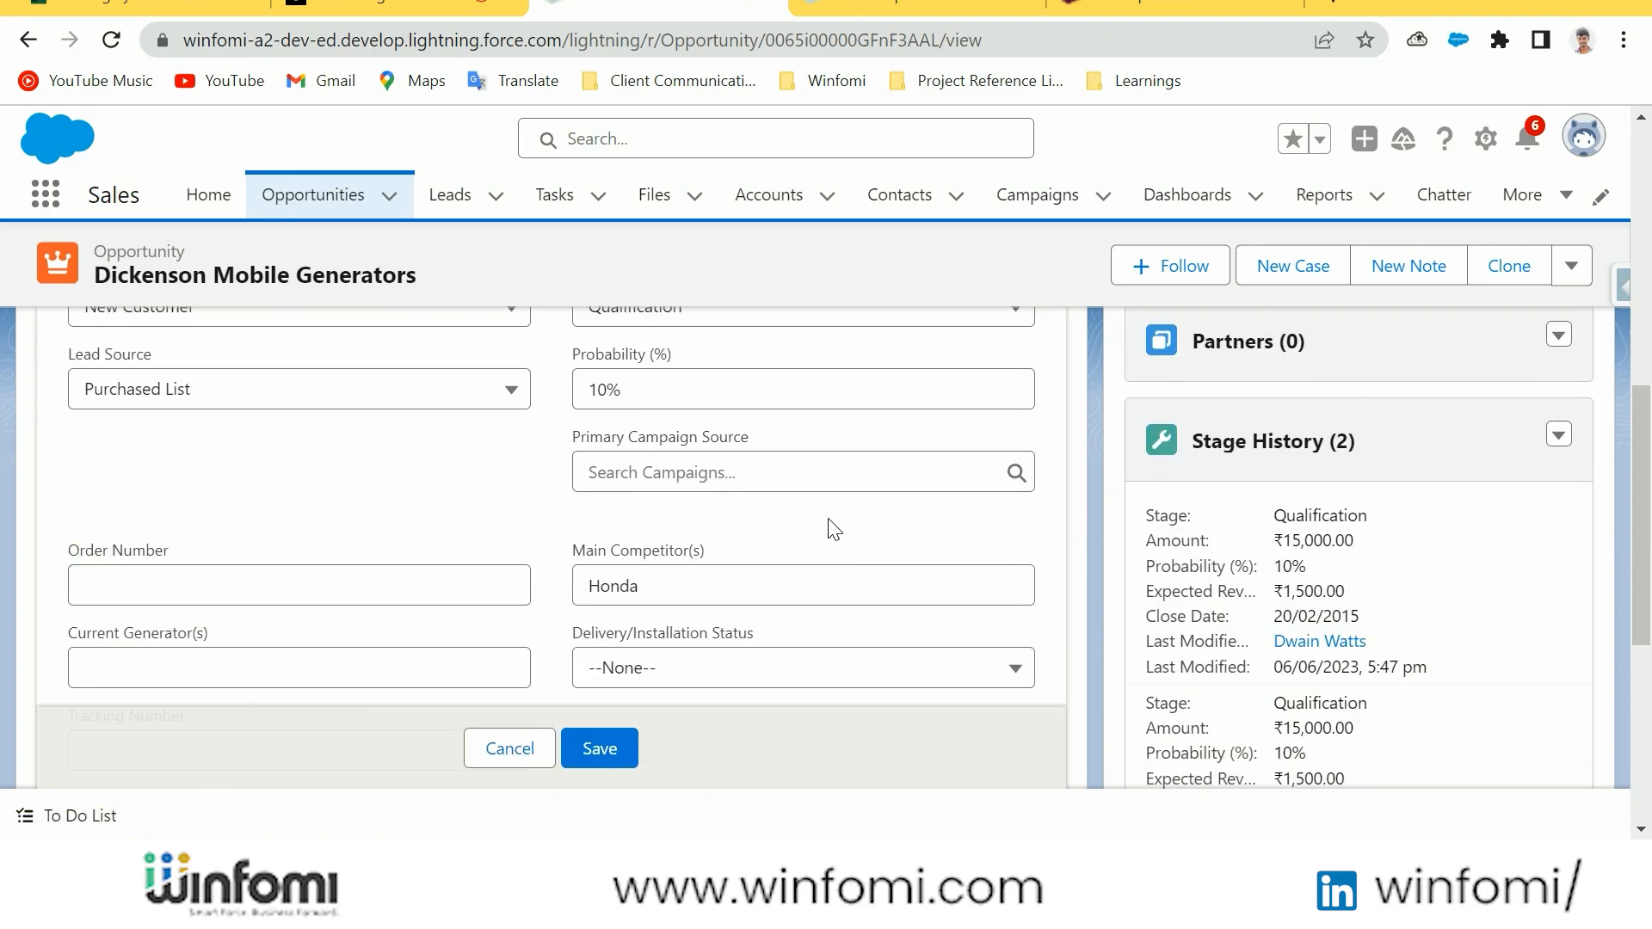
scroll(786, 479, up, 2)
scroll(741, 479, up, 2)
click(741, 564)
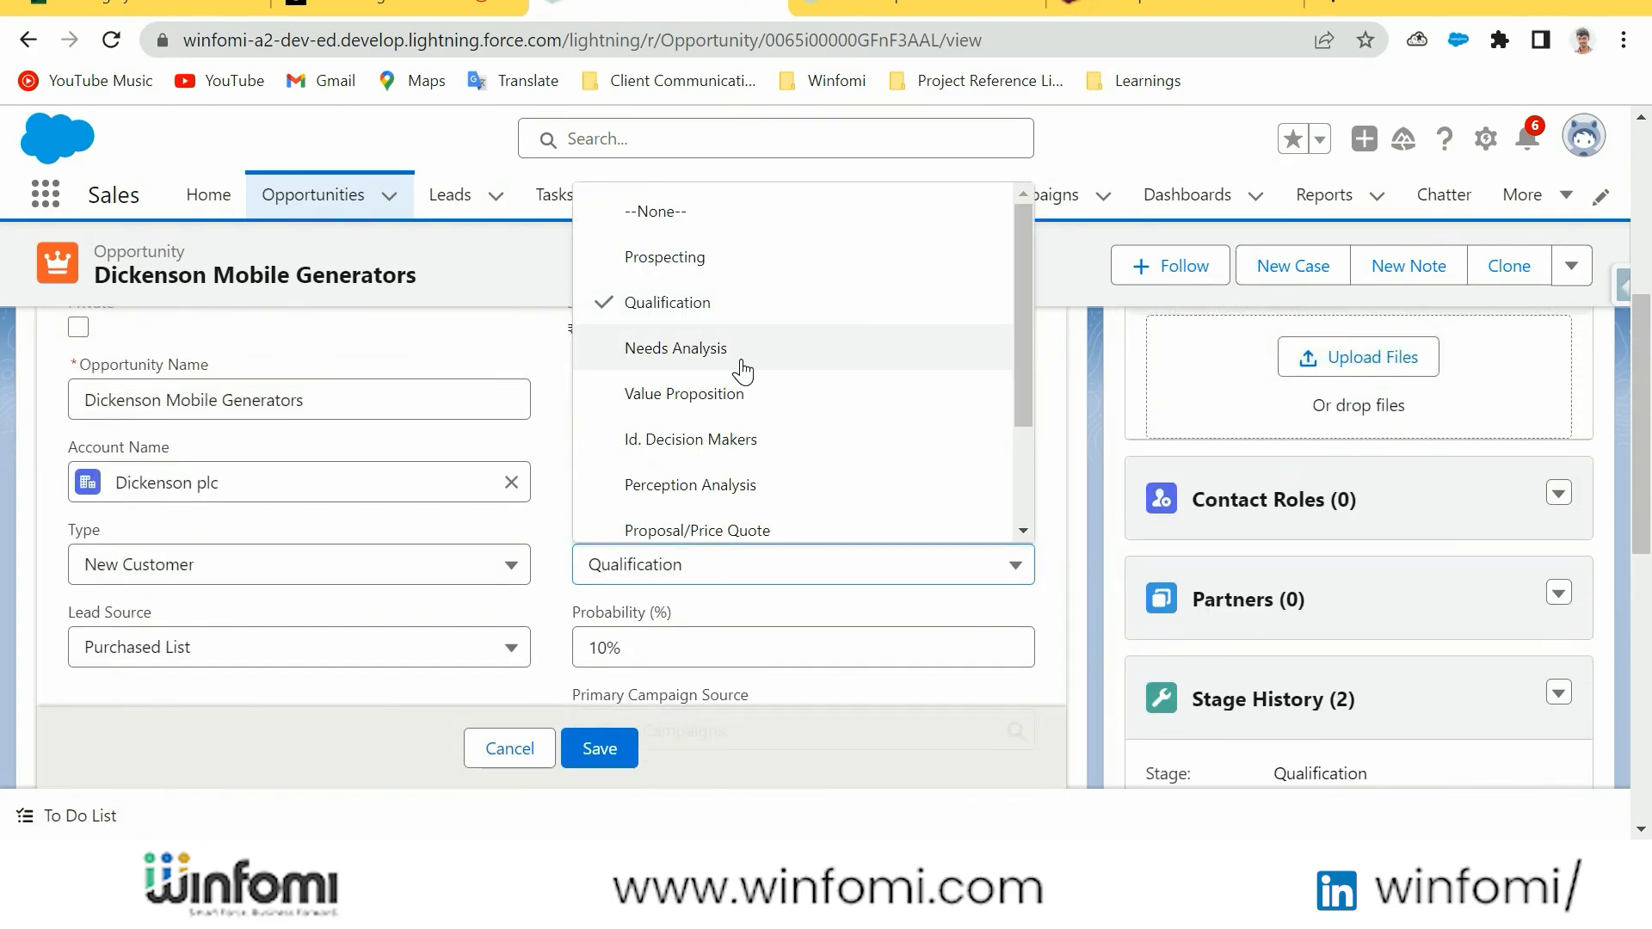
click(742, 361)
click(775, 565)
click(773, 443)
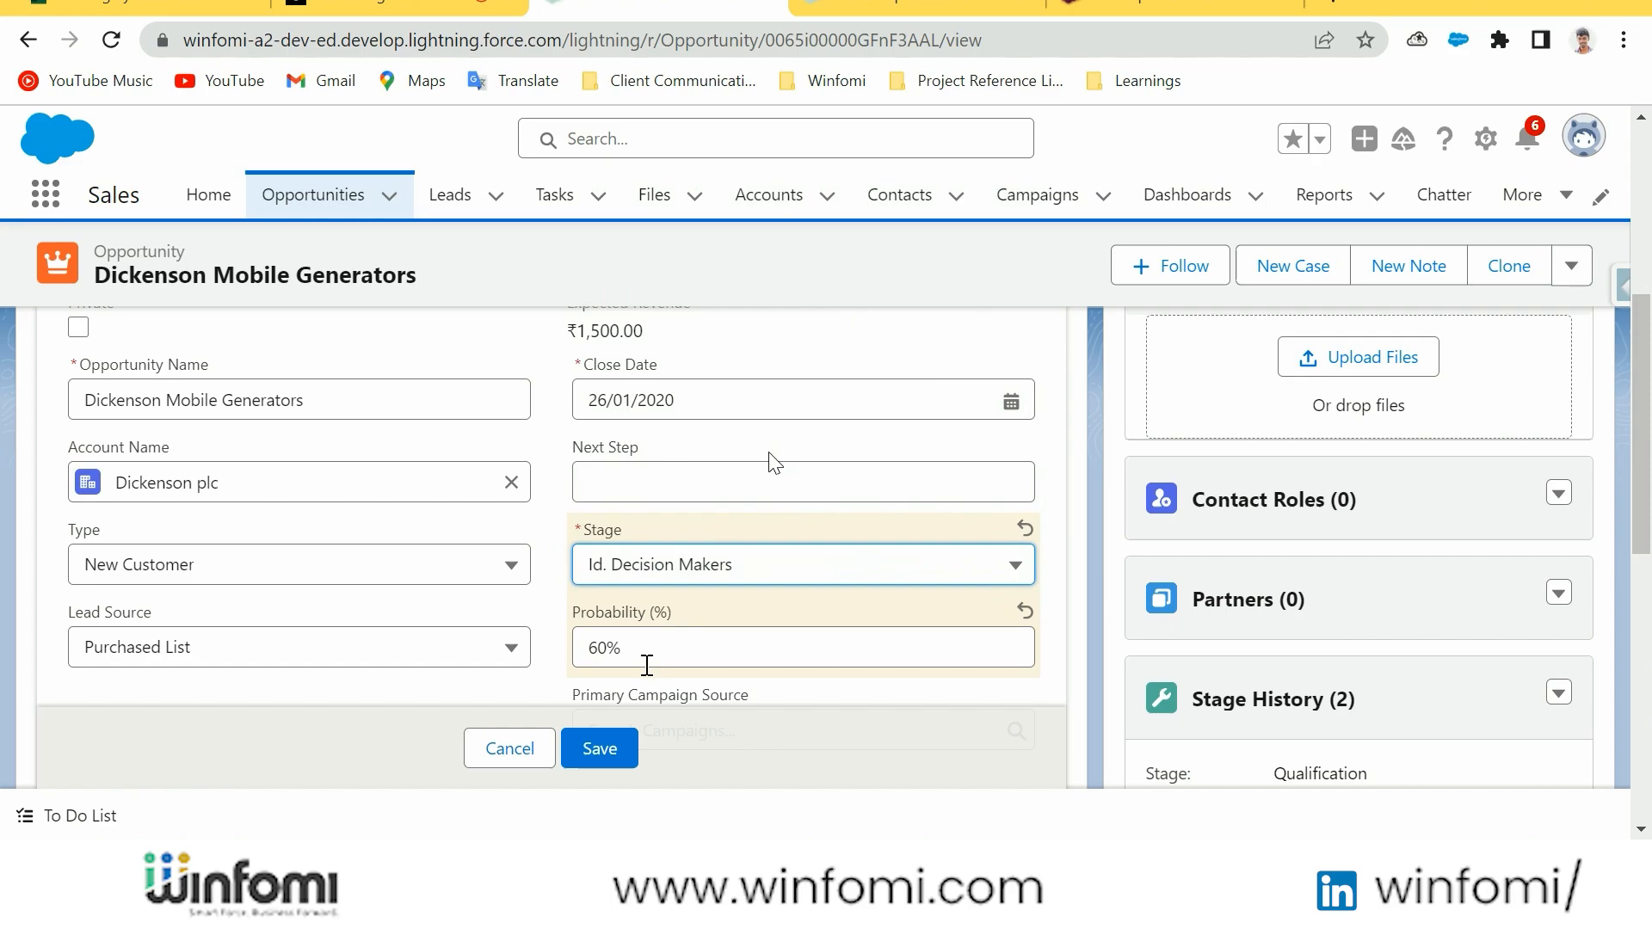
click(600, 749)
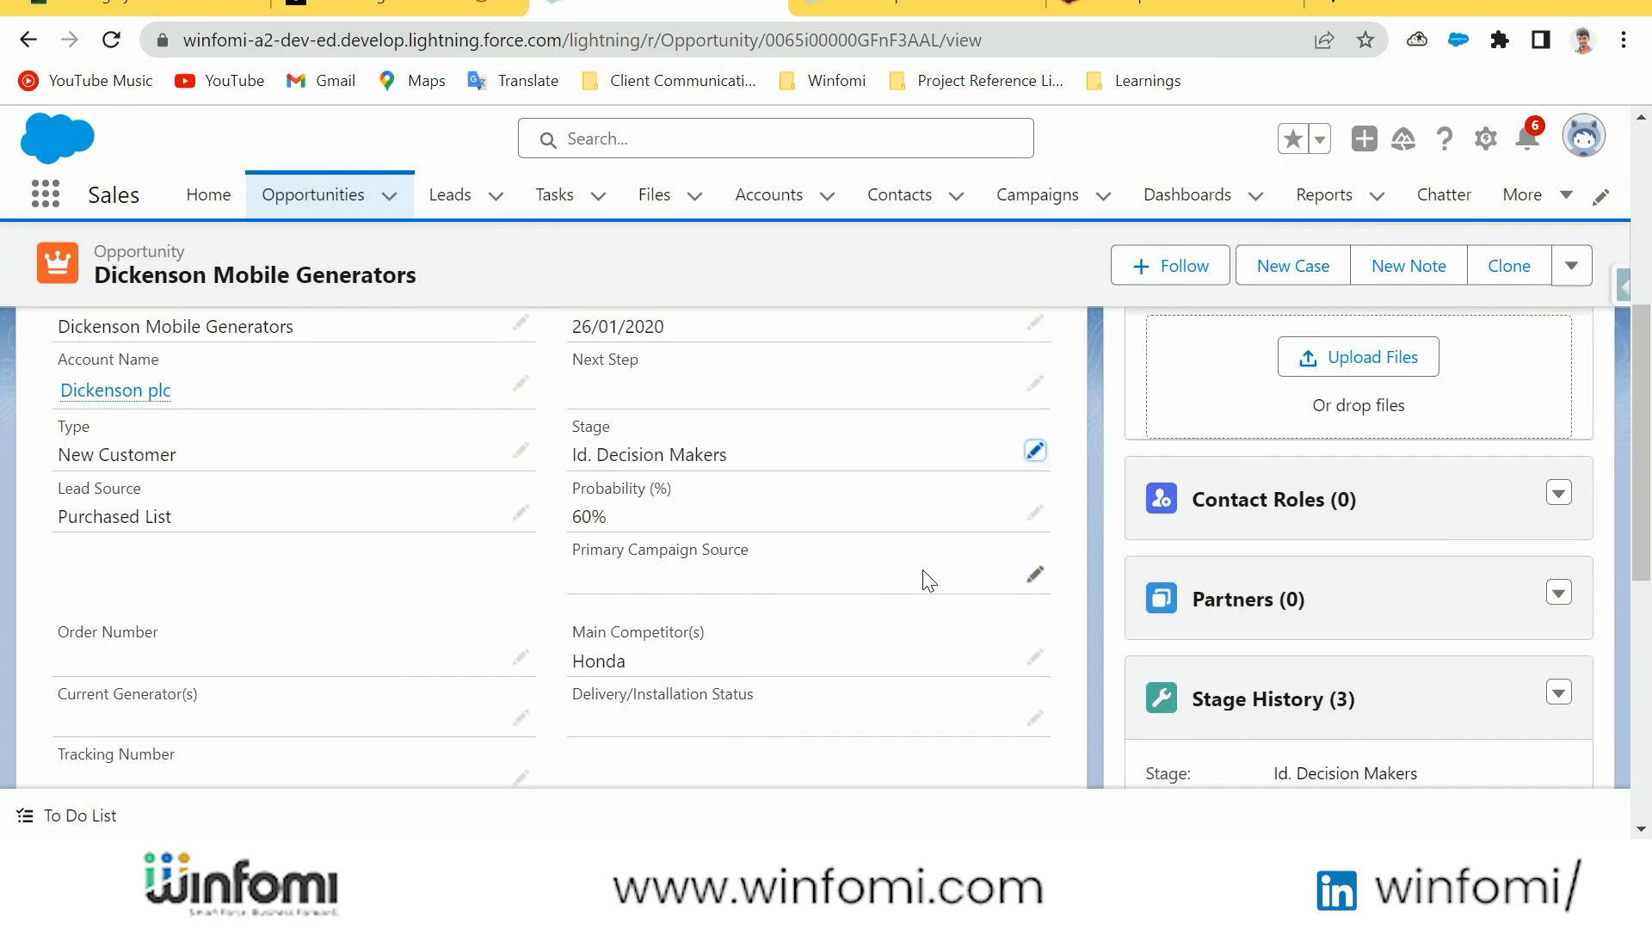
scroll(933, 582, up, 2)
scroll(935, 582, up, 3)
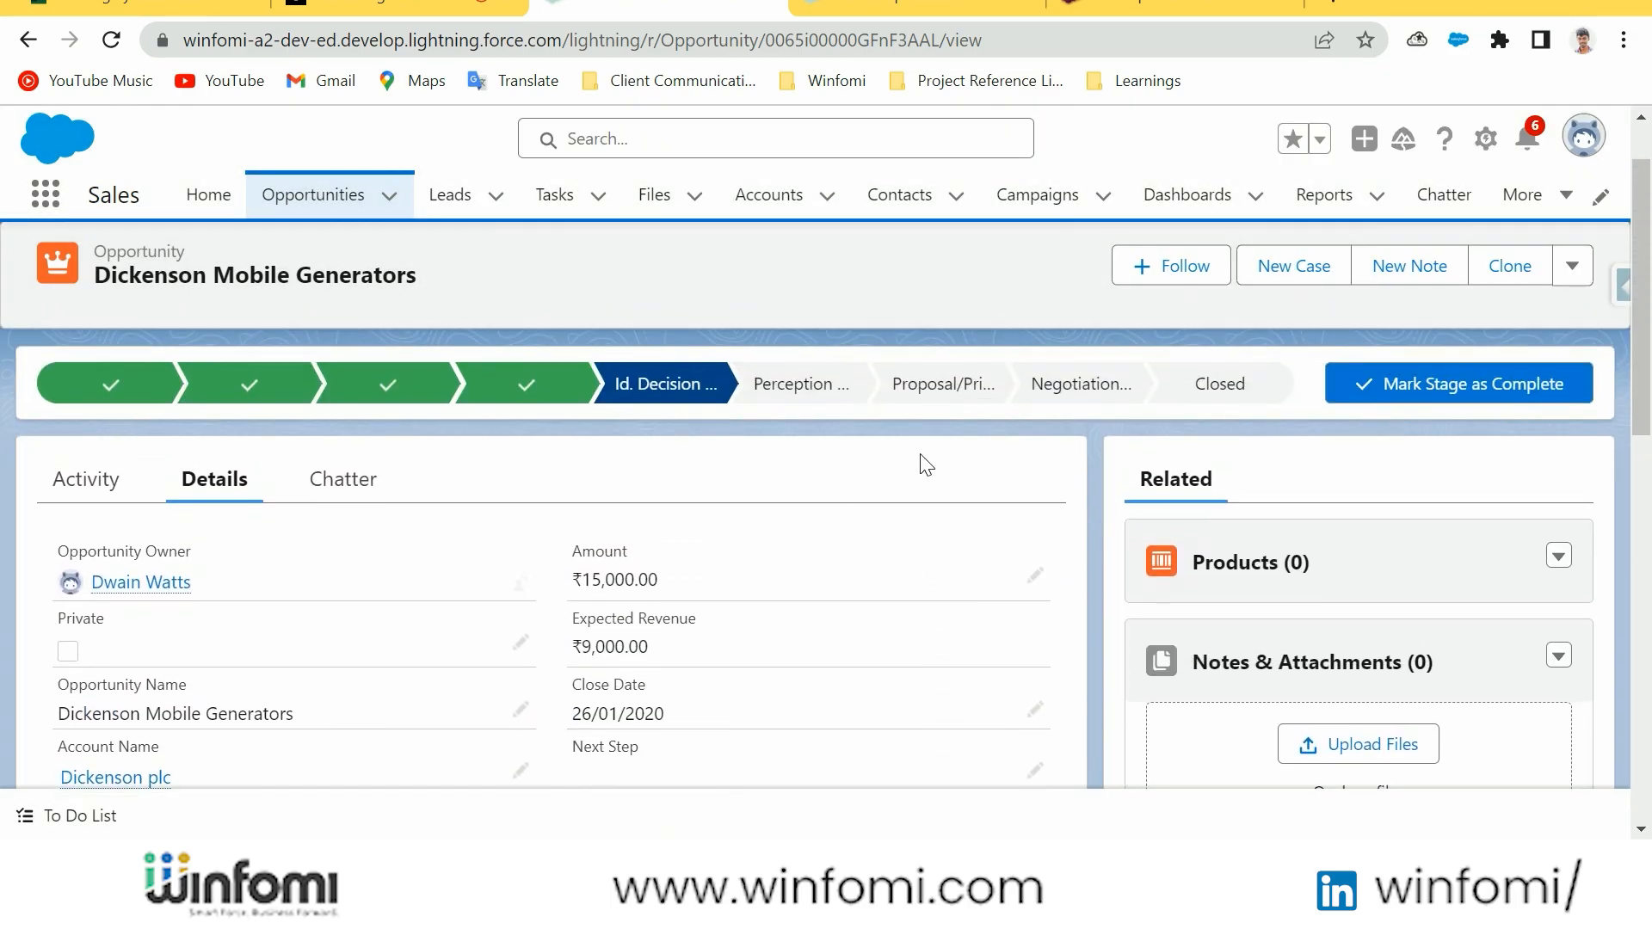
Open the Opportunity object's Fields & Relationships in Setup, checking back against the opportunity record
click(1486, 139)
click(1385, 529)
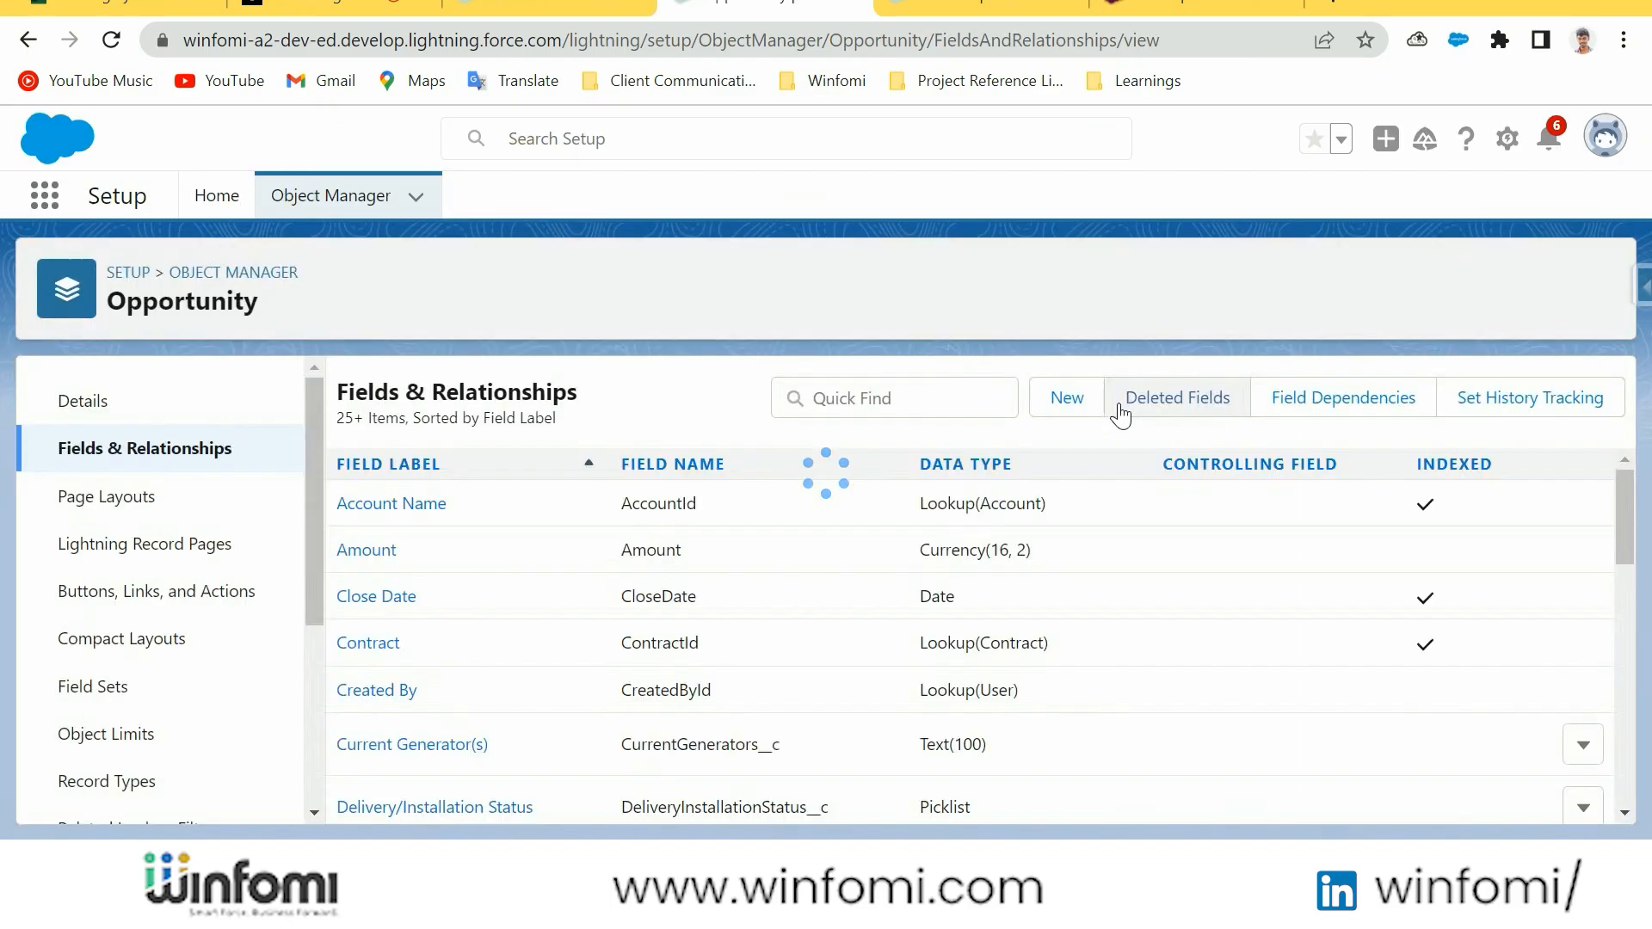
click(594, 8)
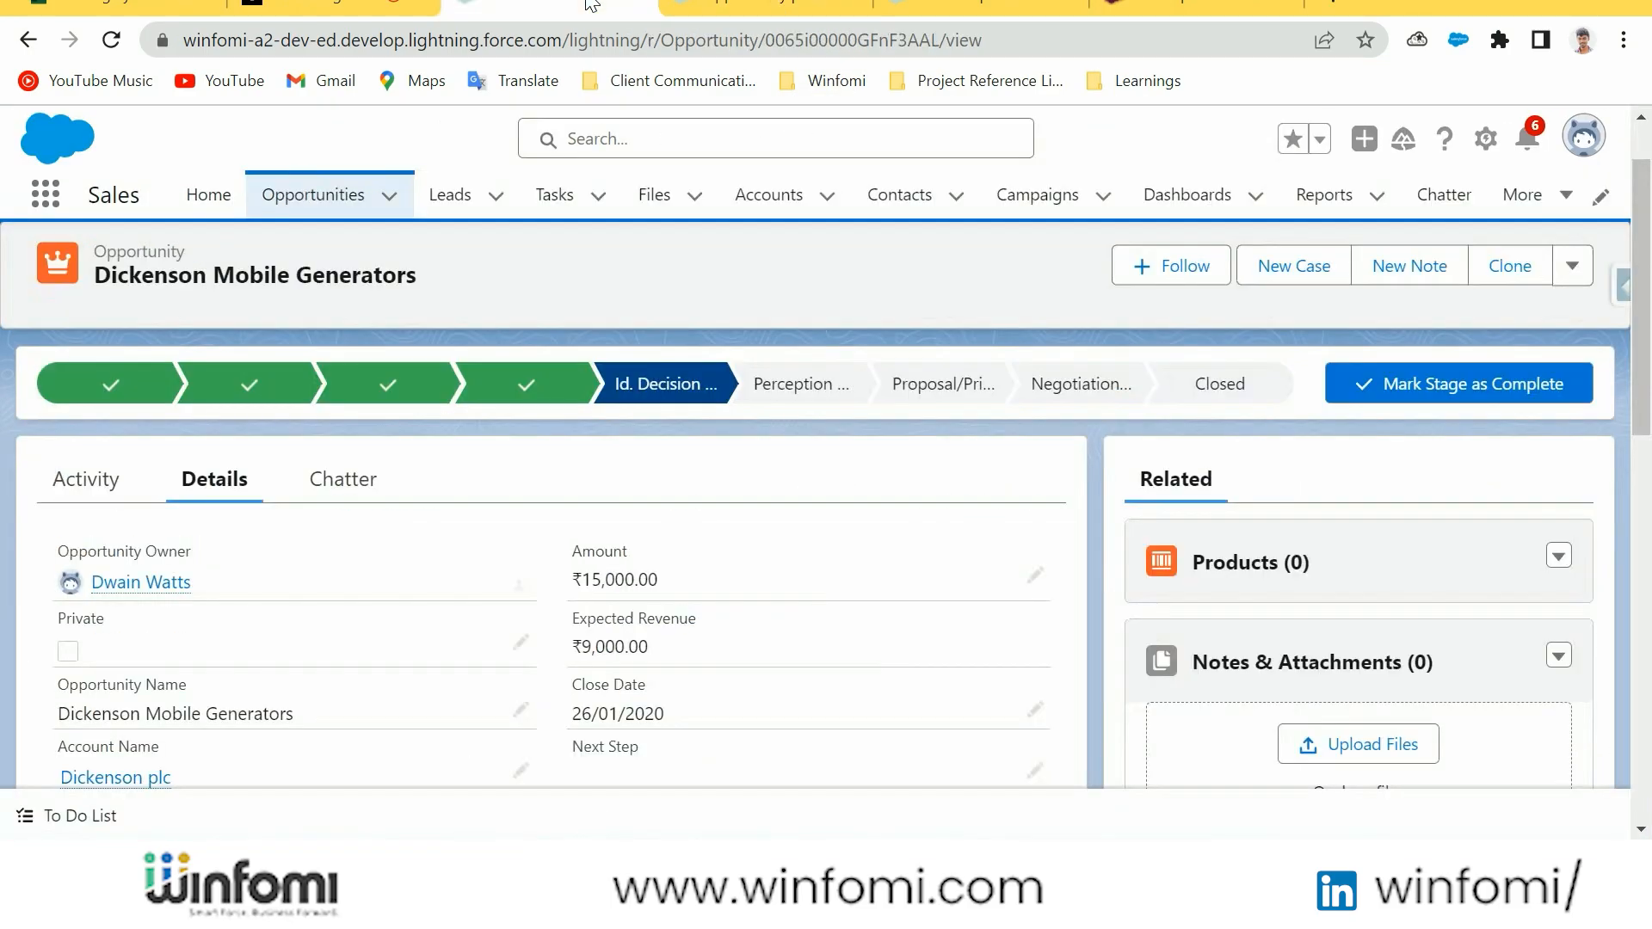
click(734, 7)
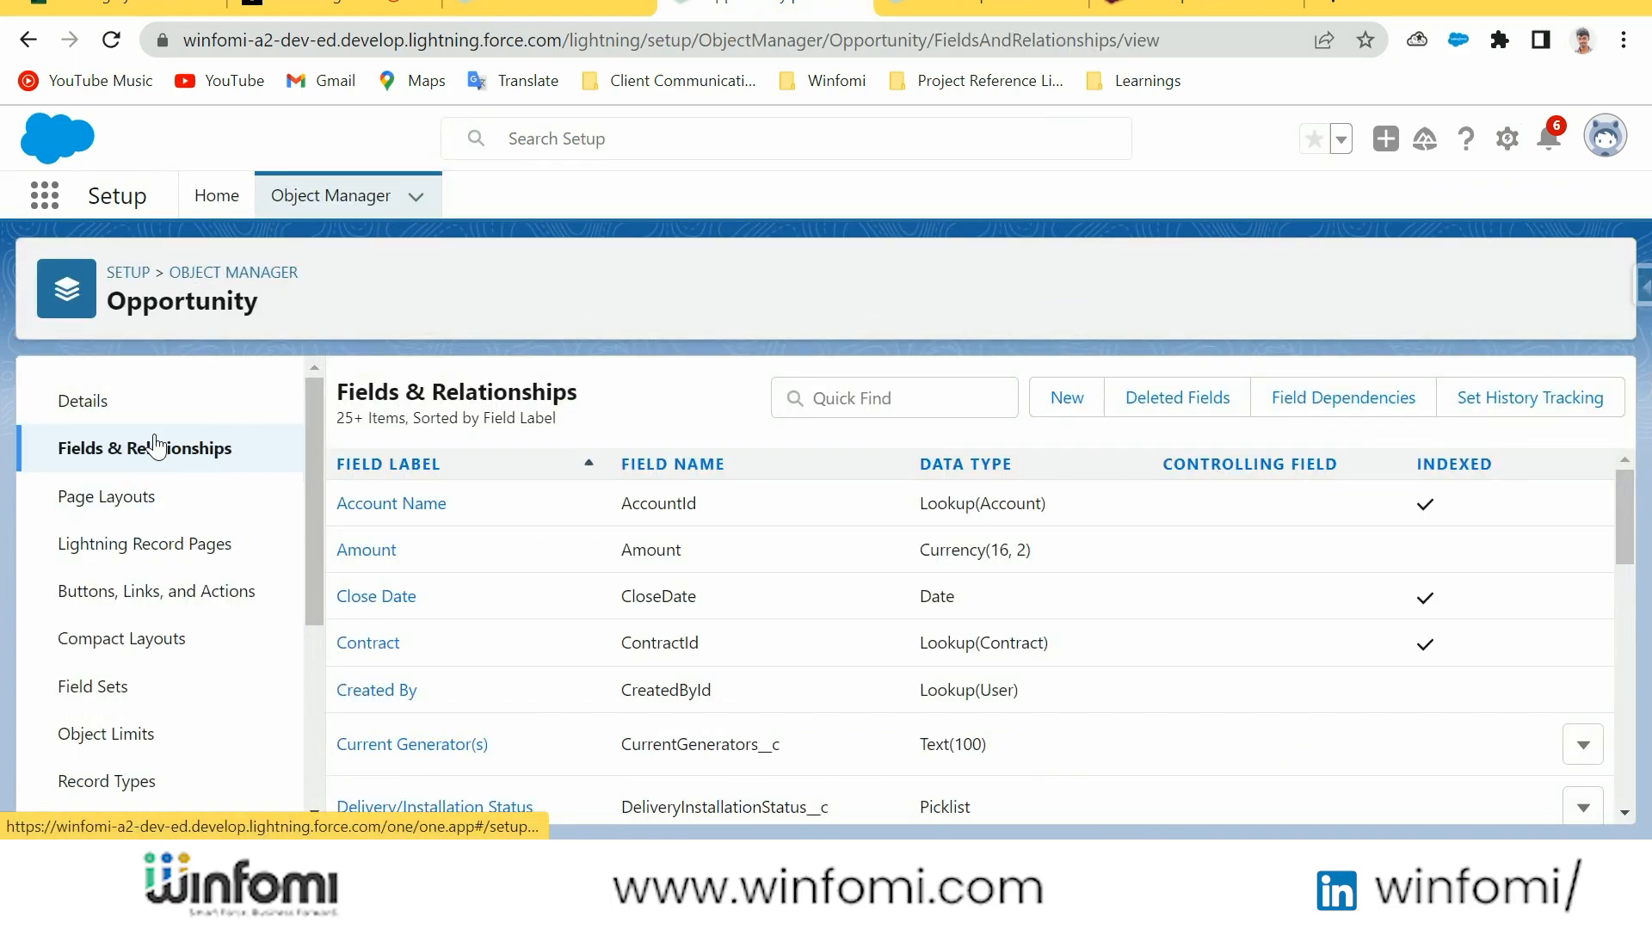
Start a new custom field on the Opportunity object with the Picklist (Multi-Select) data type
click(1070, 402)
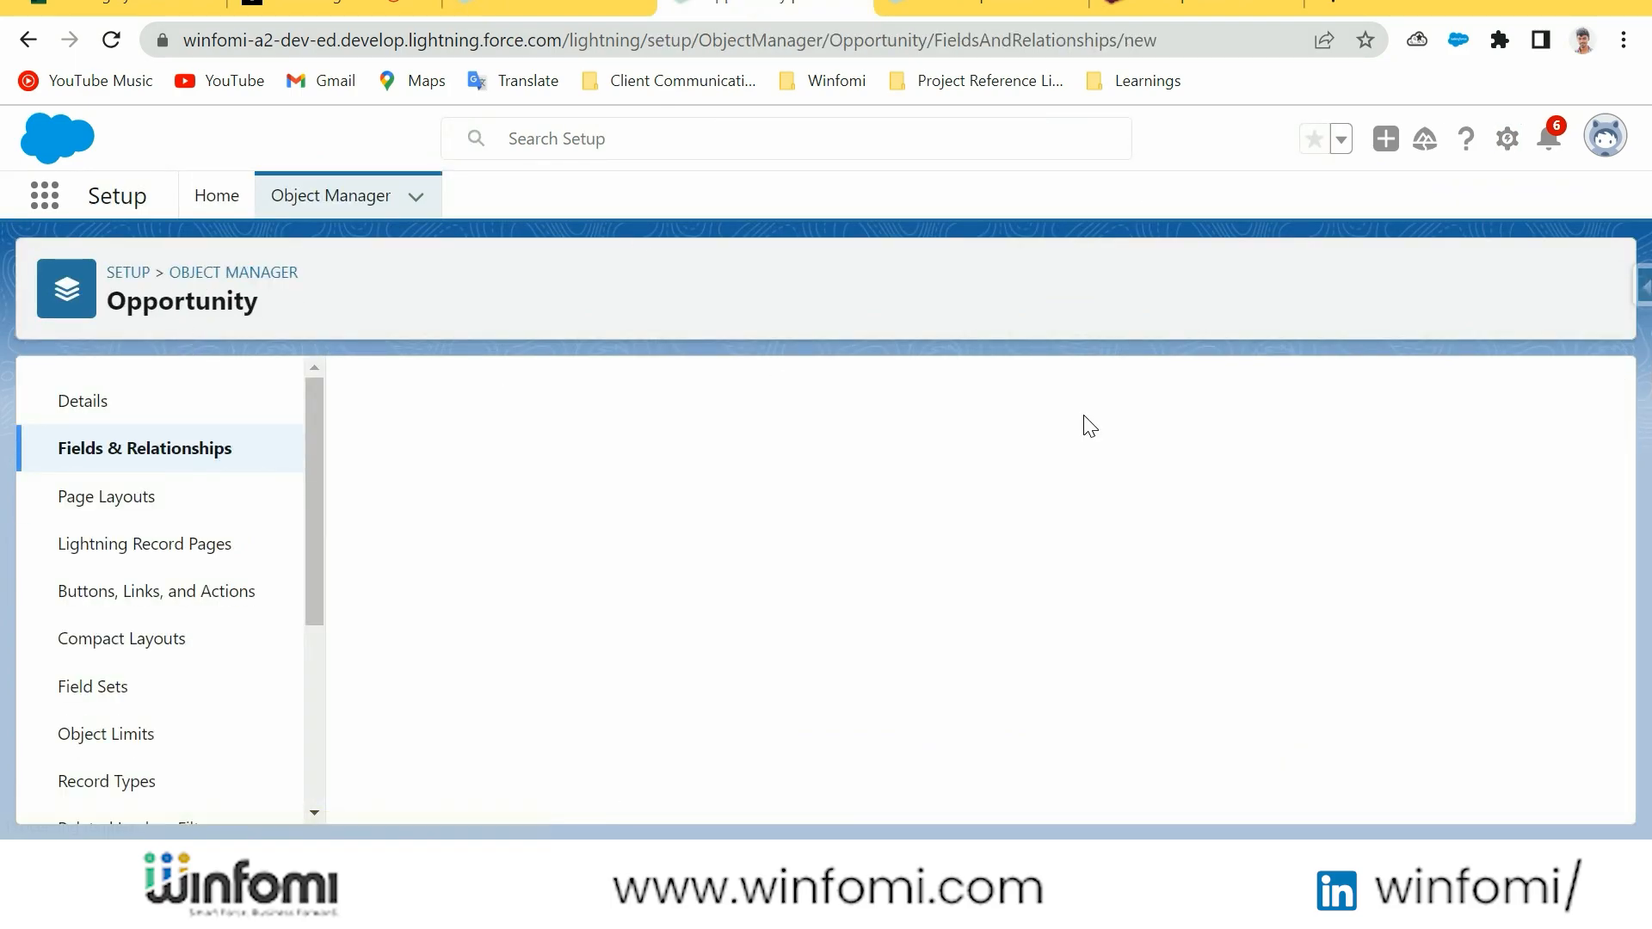
scroll(843, 446, down, 3)
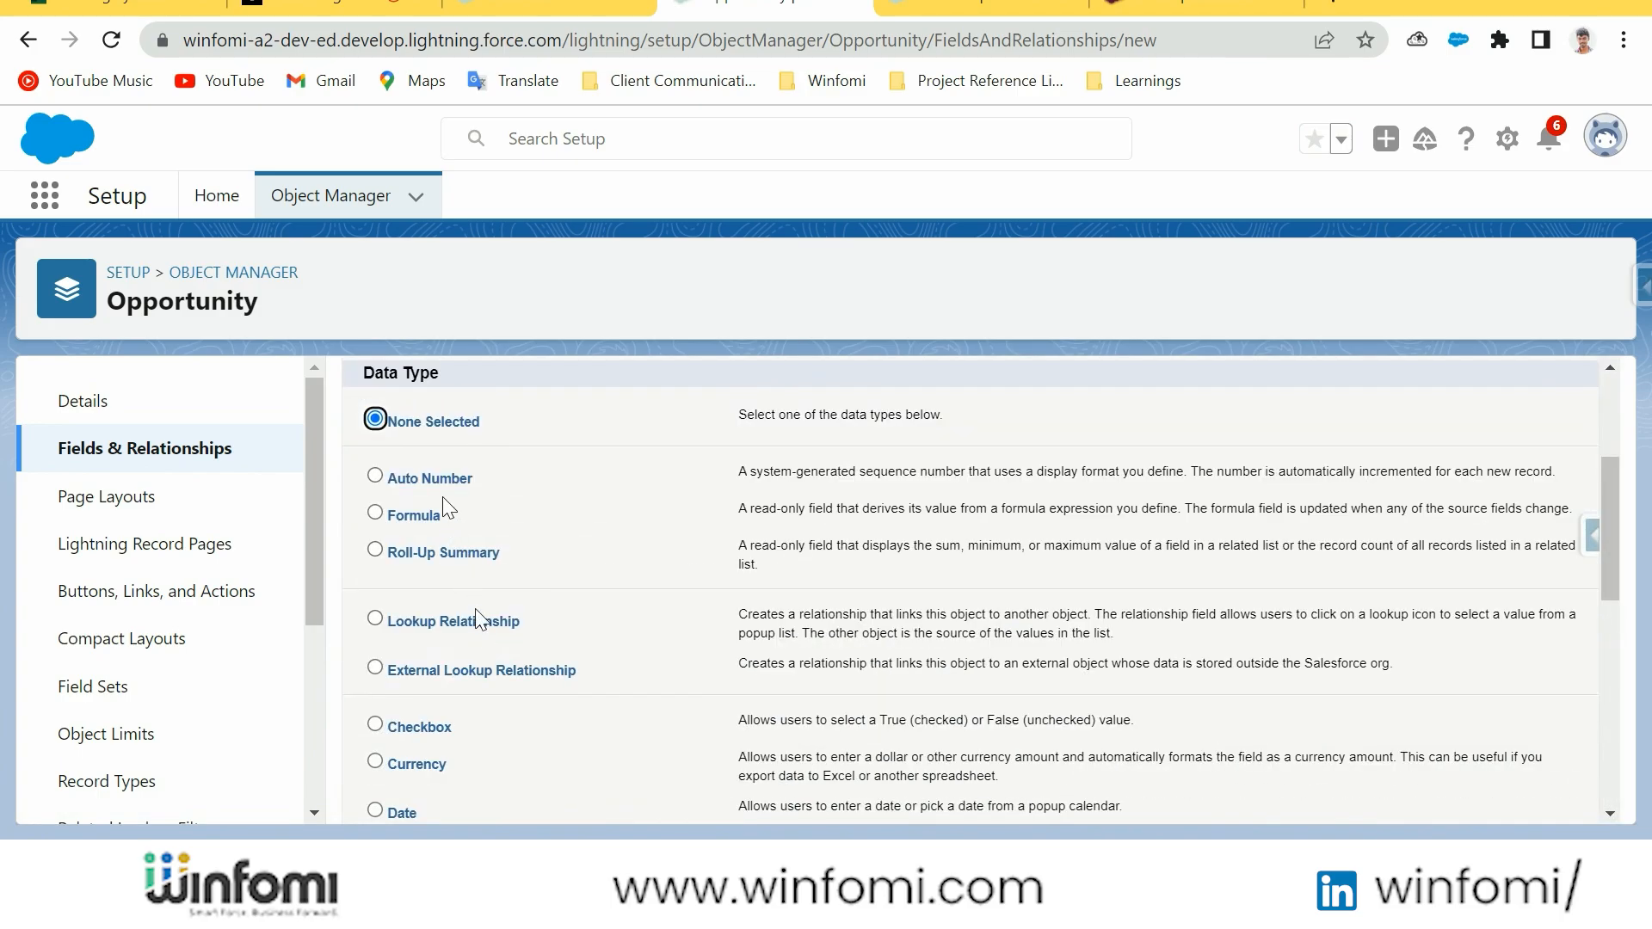
scroll(443, 514, down, 6)
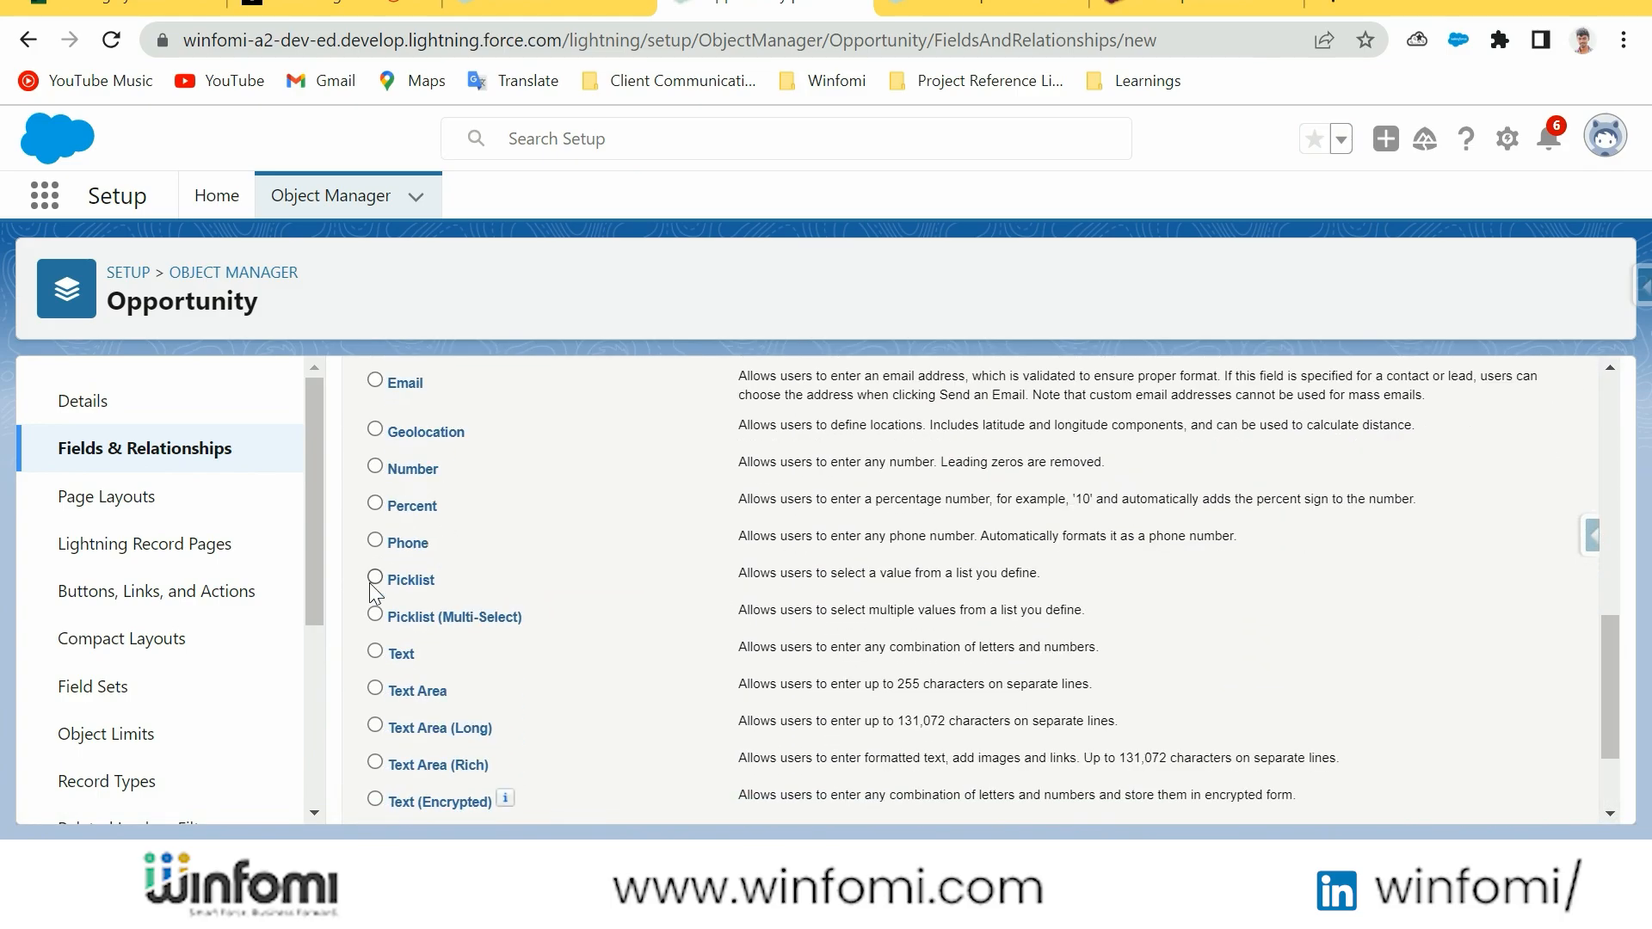
click(371, 585)
scroll(1136, 751, down, 3)
click(1405, 792)
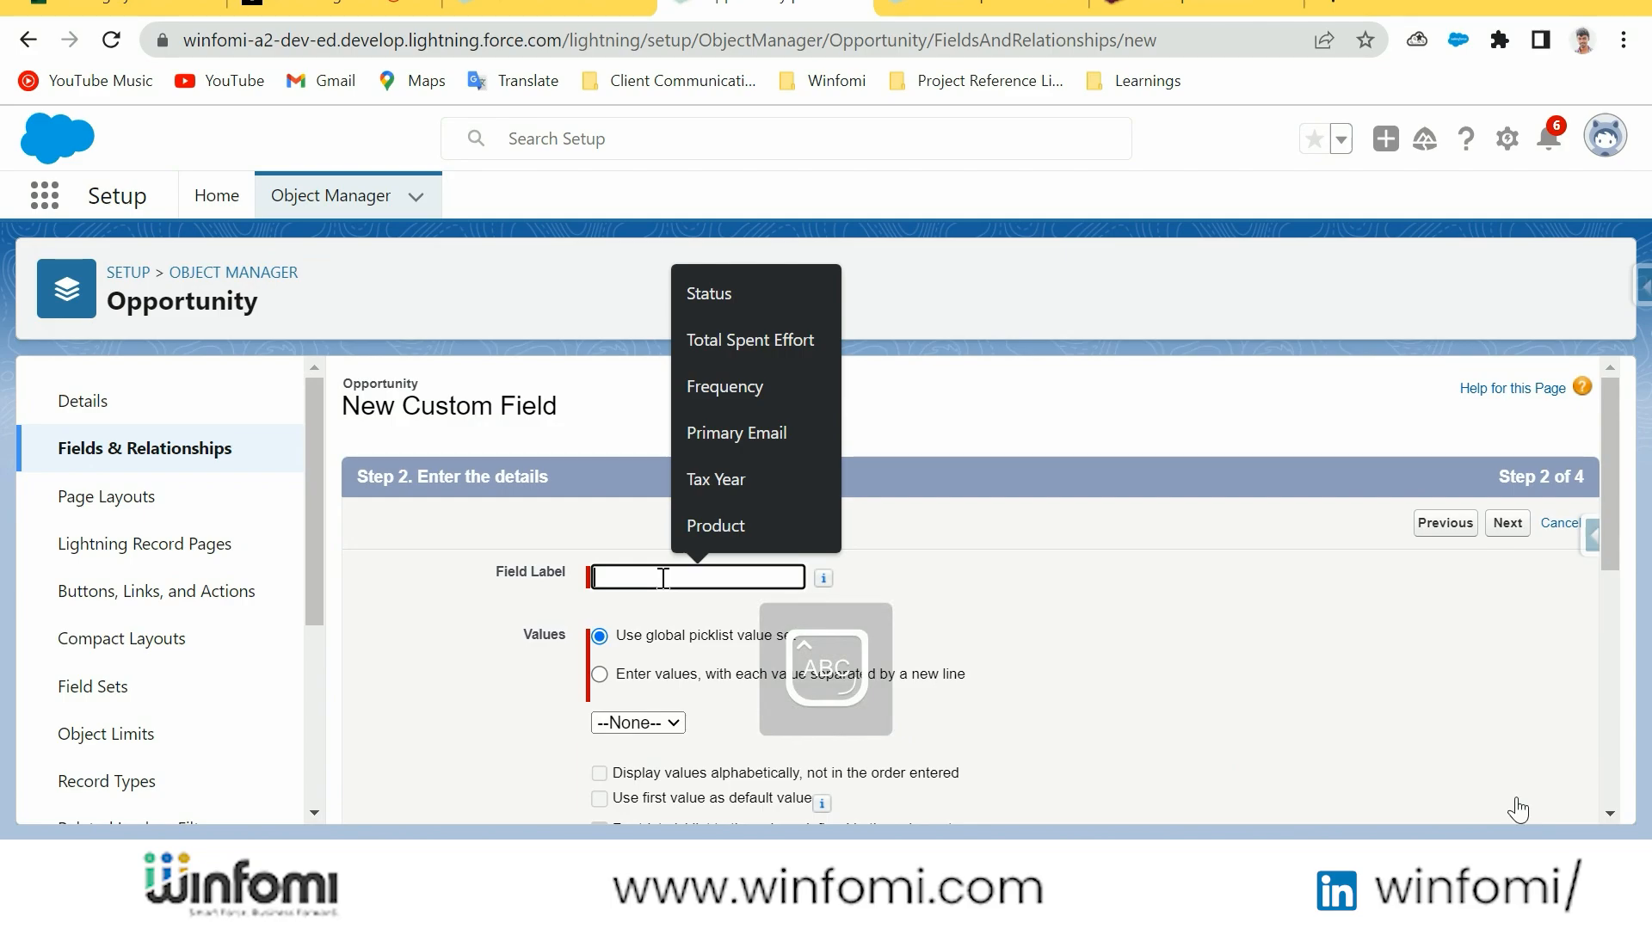
Label the field Sample Multi-picklist and enter its own values Option 1, Option 2 and Option 3 on separate lines
text(Sample Multi-picklist)
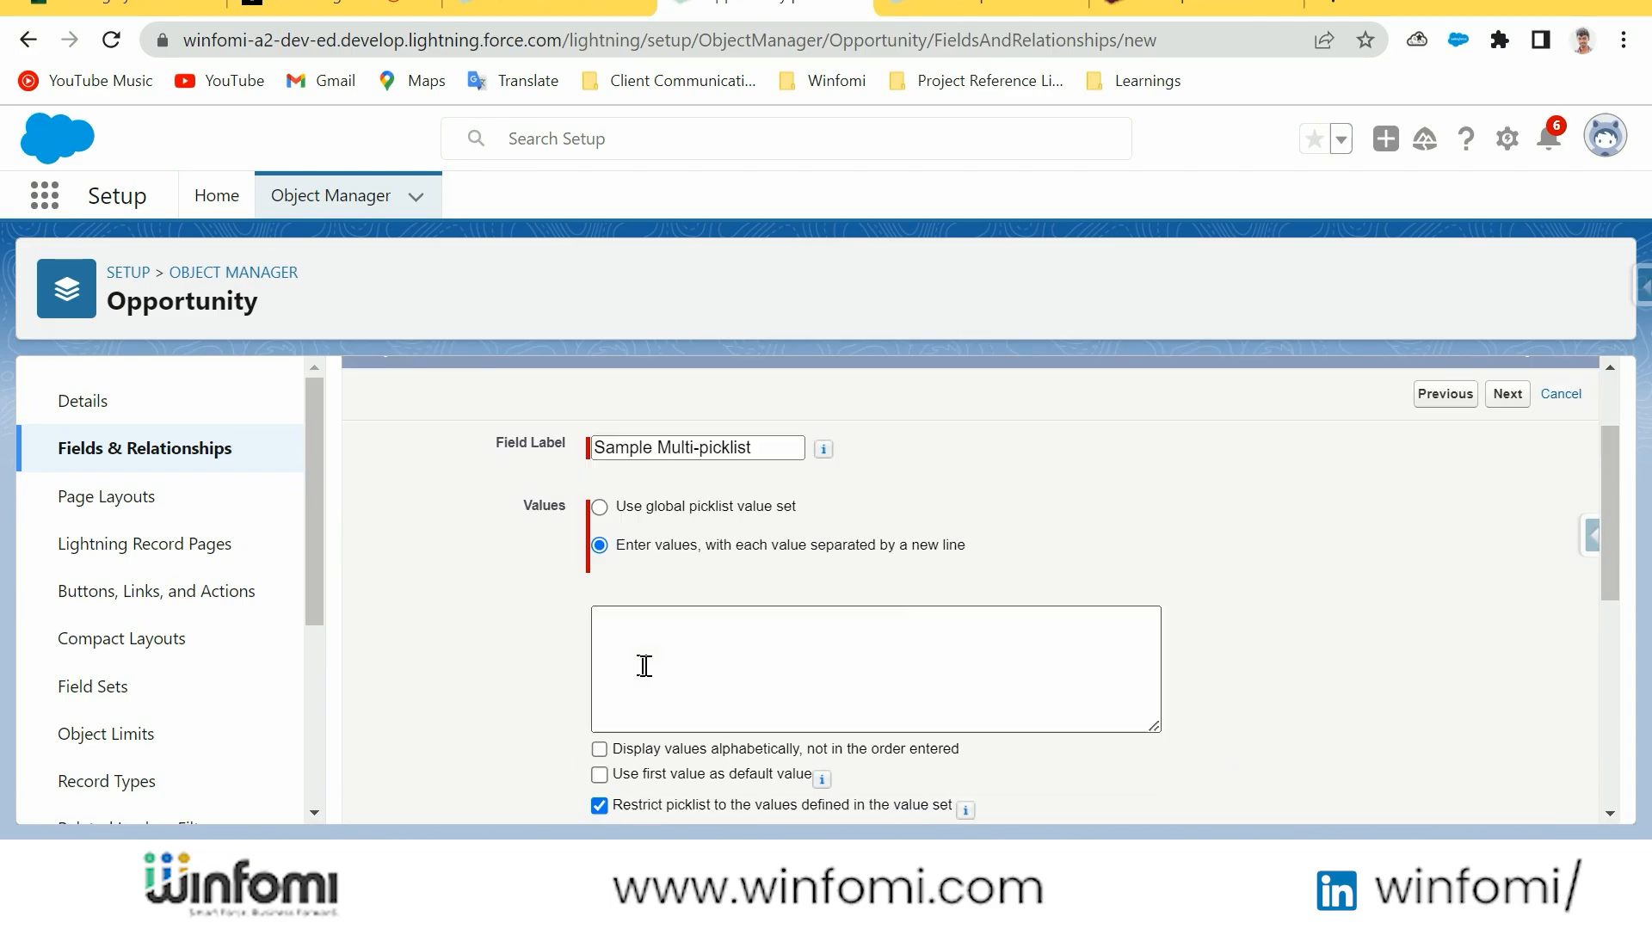
click(645, 666)
text(Op)
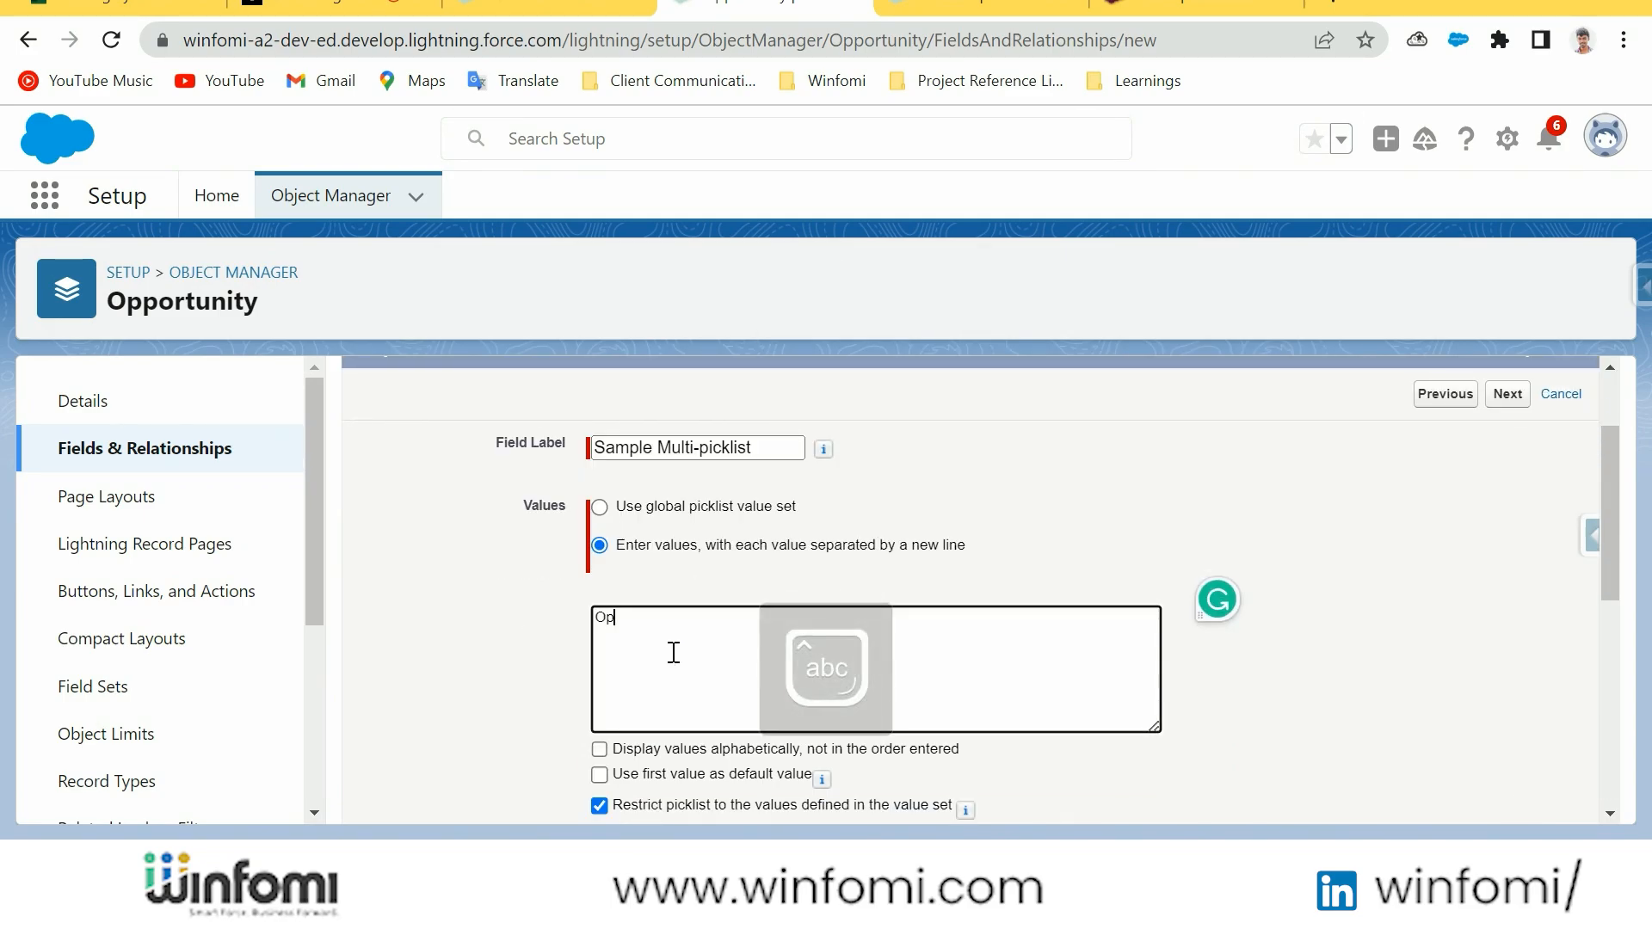
text(tions)
text(Option 2)
text(Option 3)
Set the number of visible lines for the multi-select picklist to 2
scroll(723, 582, down, 2)
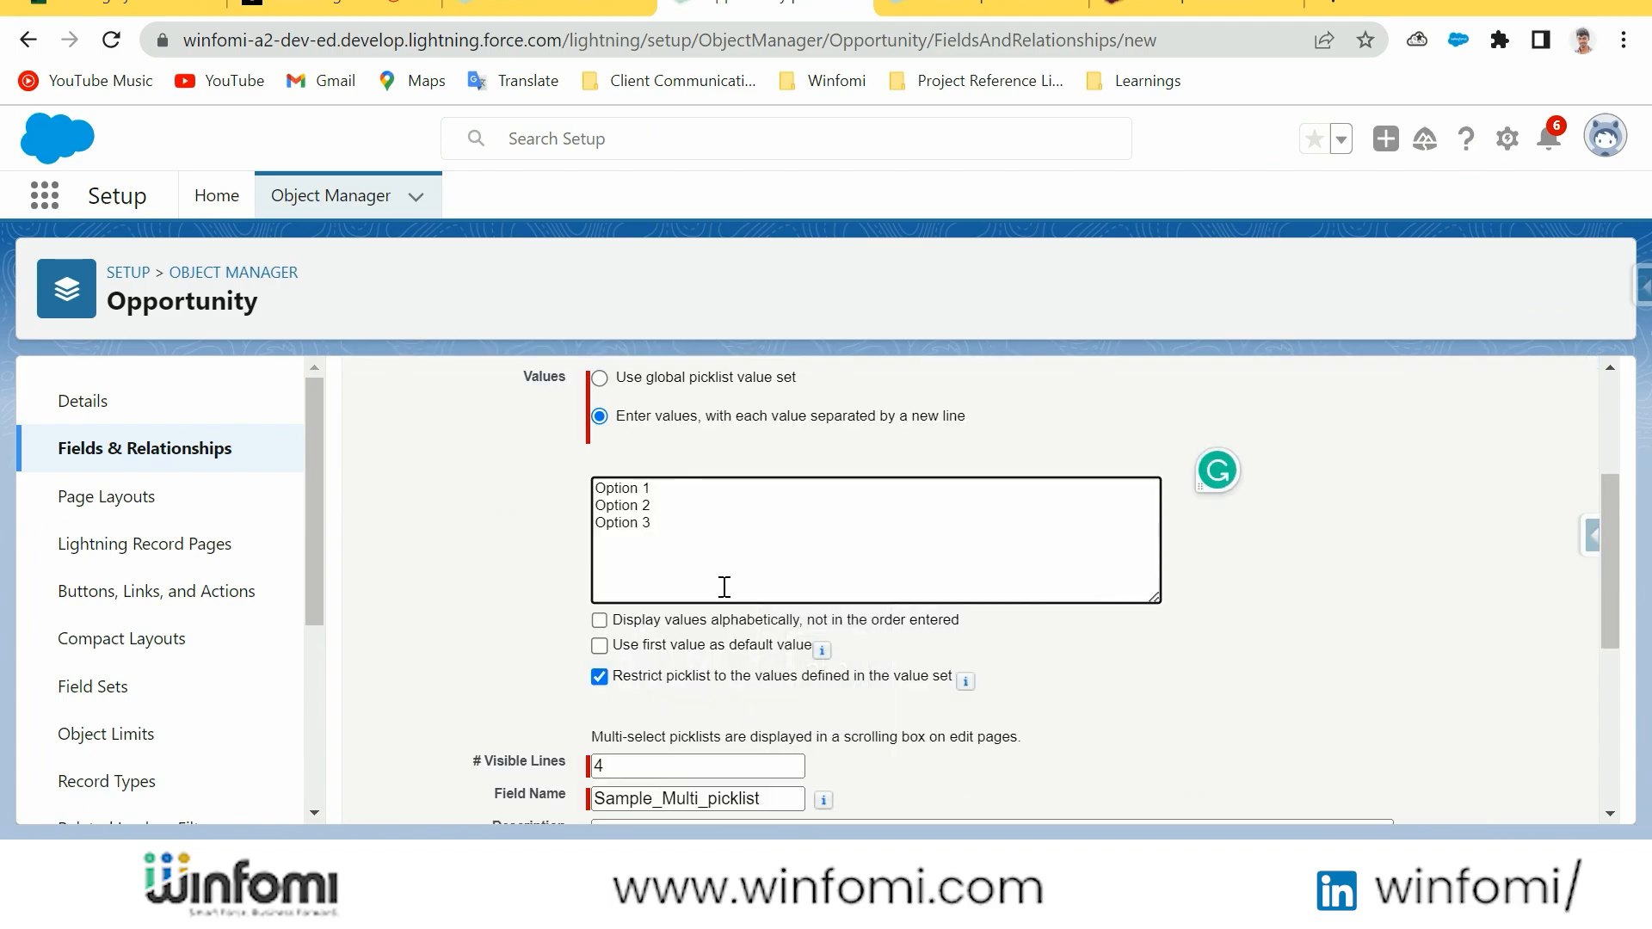
scroll(663, 638, down, 2)
click(663, 638)
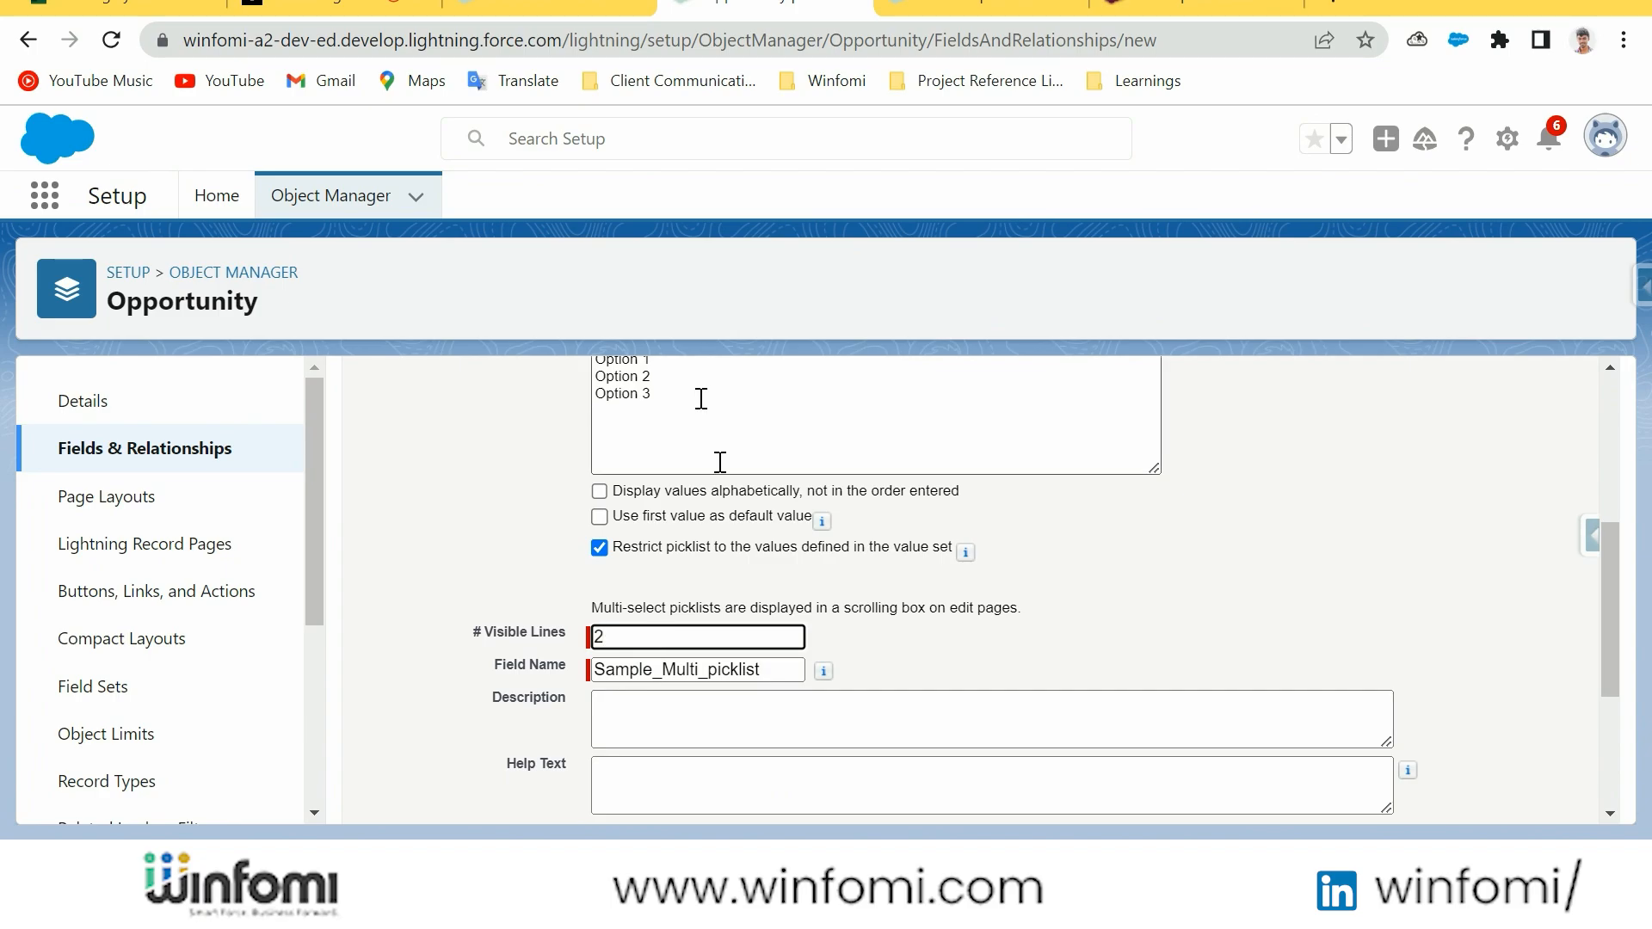
click(876, 648)
scroll(817, 602, down, 1)
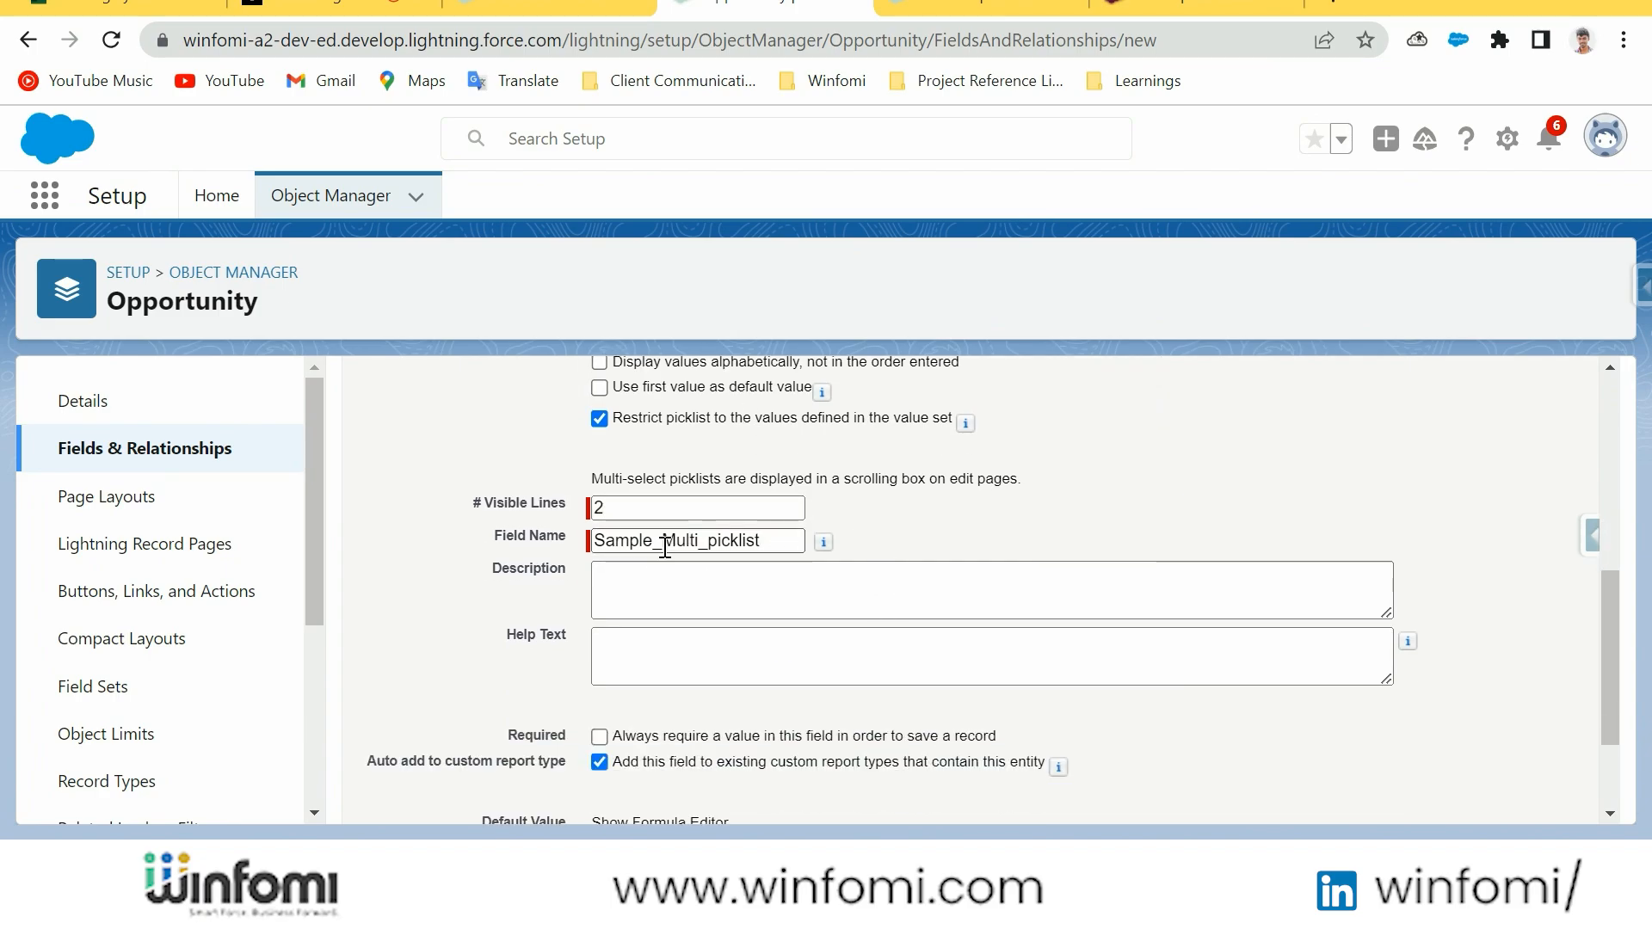
Review the details entered for the multi-select picklist field and try to continue to field-level security
scroll(724, 549, up, 4)
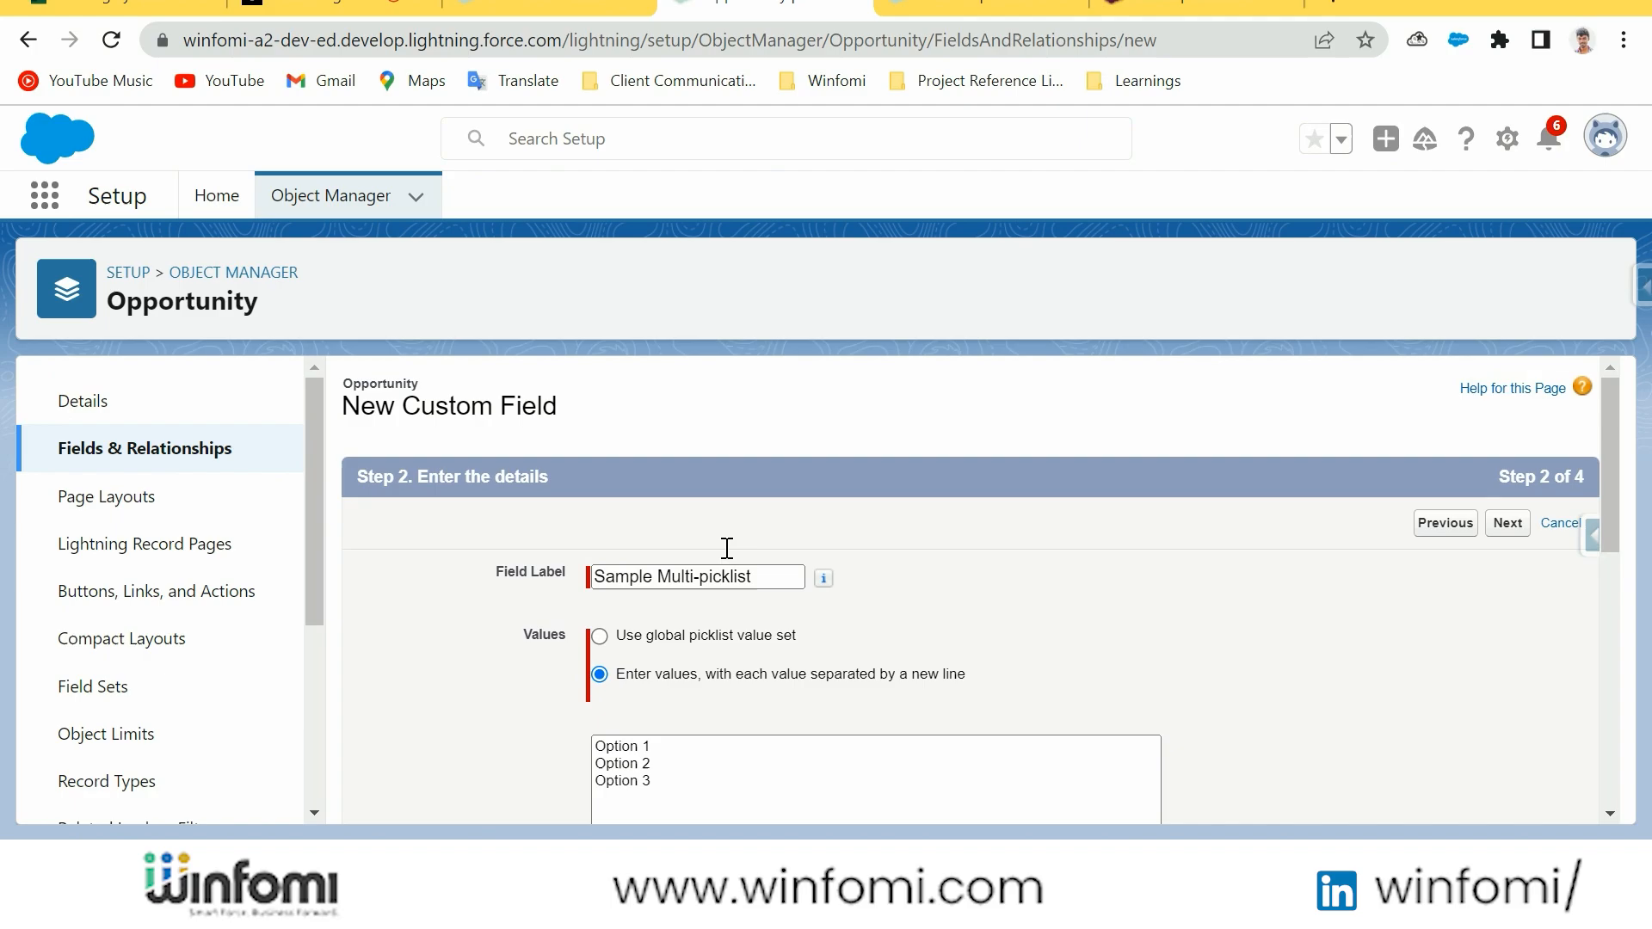
scroll(725, 549, down, 5)
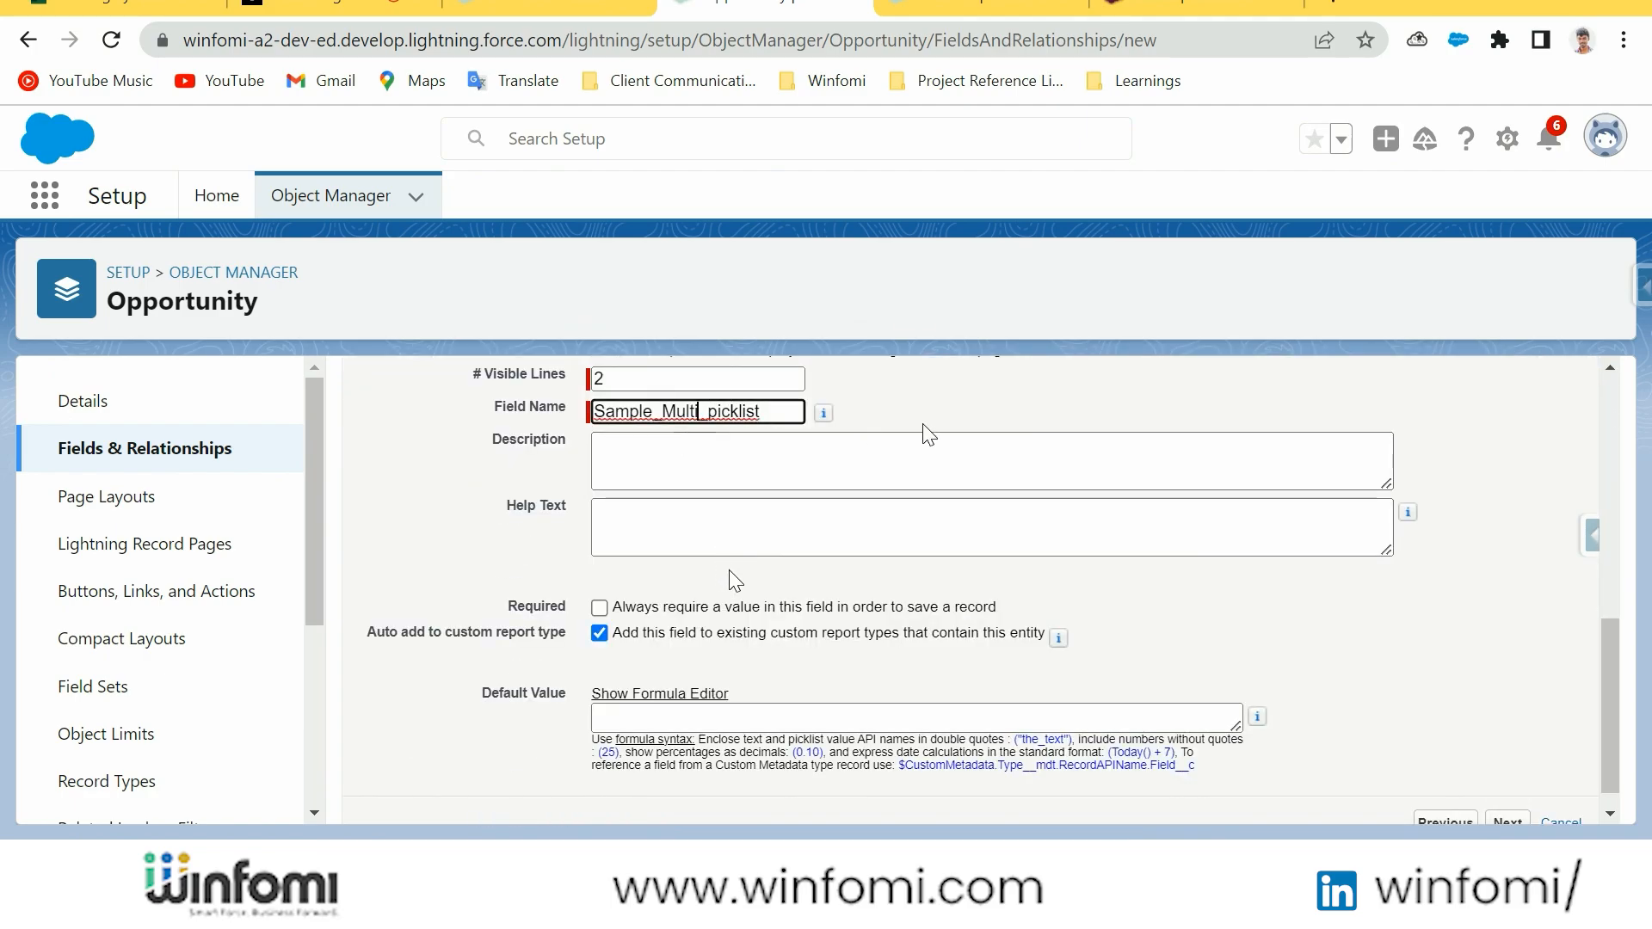
scroll(1018, 462, down, 1)
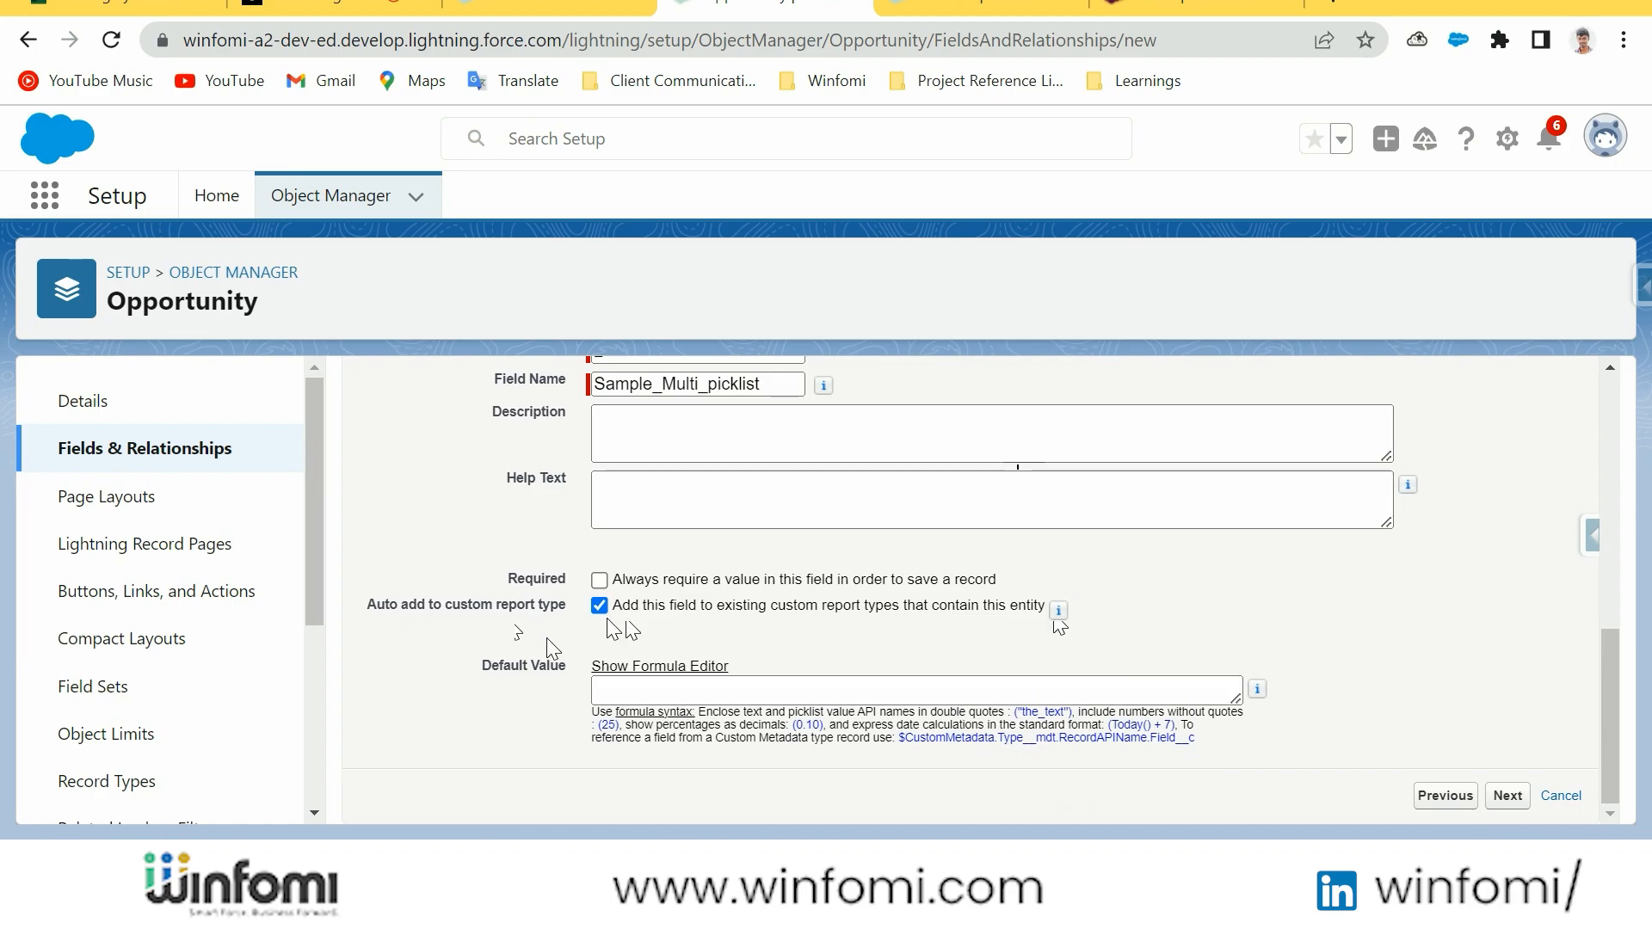
drag(485, 677, 602, 697)
click(1507, 795)
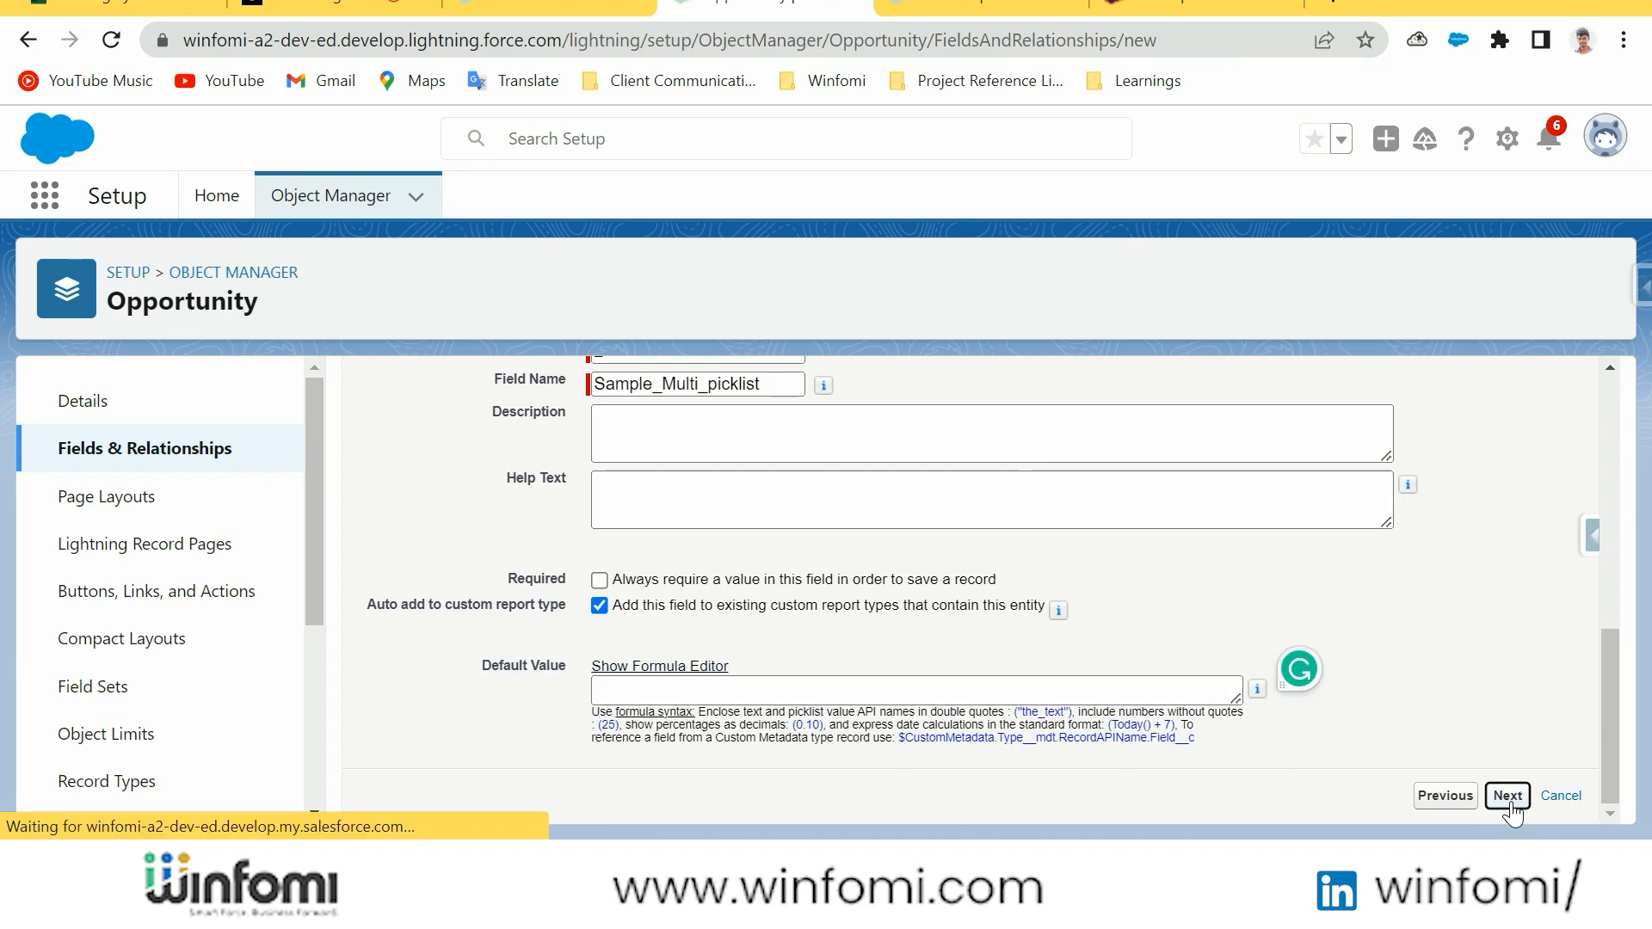
Set the number of visible lines for the multi-select picklist to 3 and continue to field-level security
click(1061, 467)
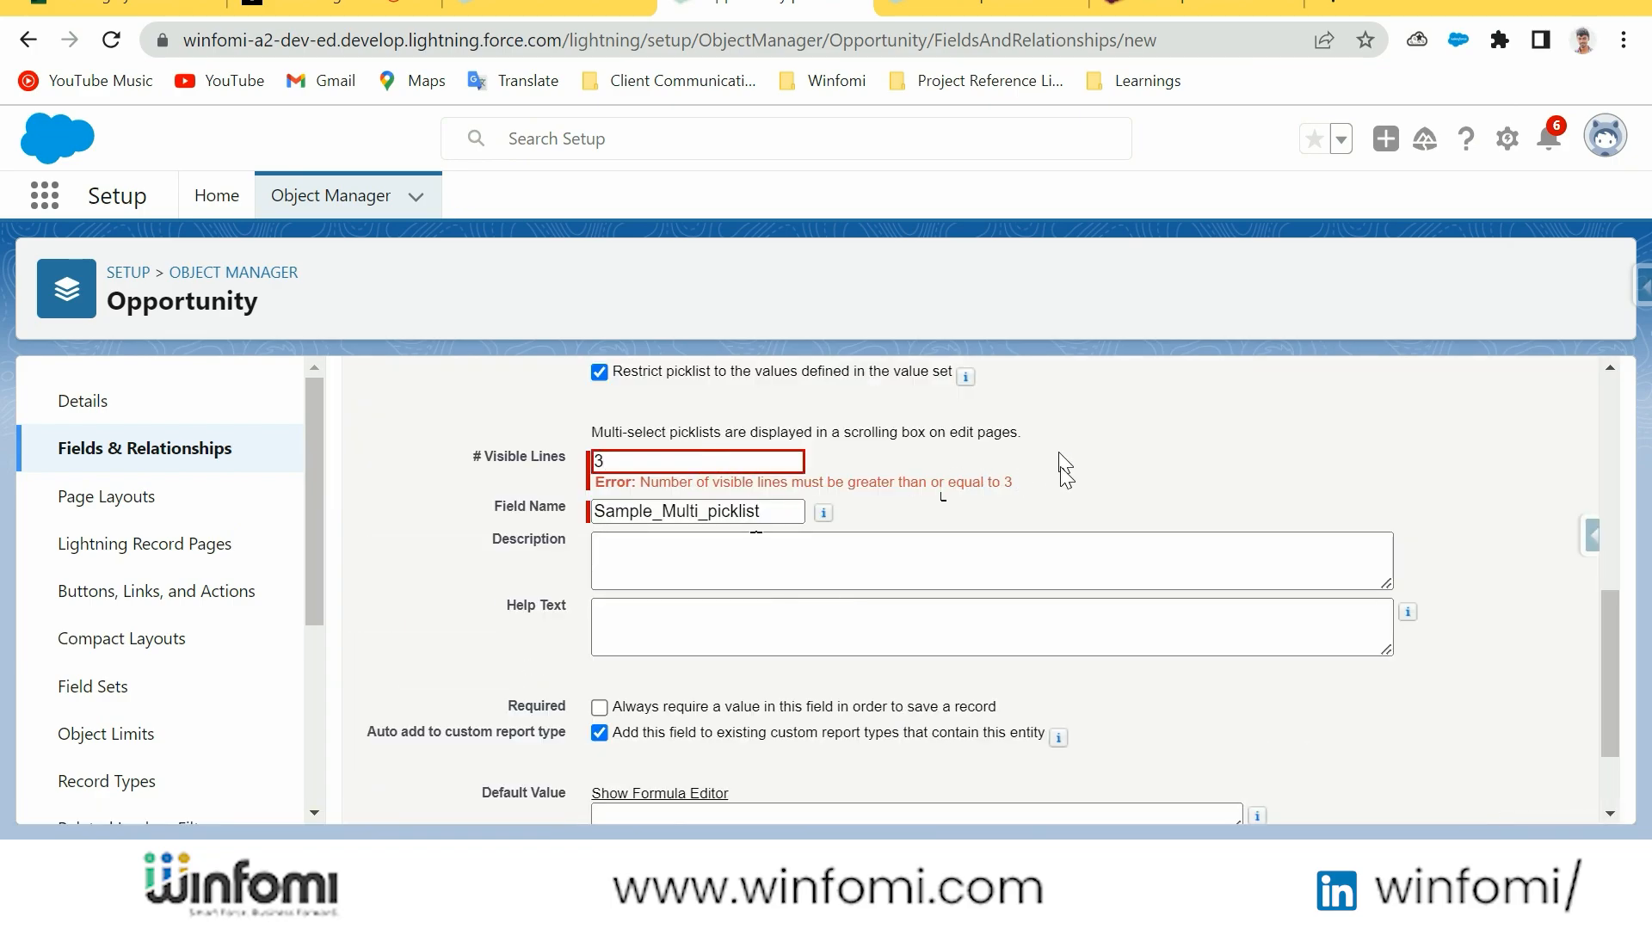
scroll(1174, 516, down, 3)
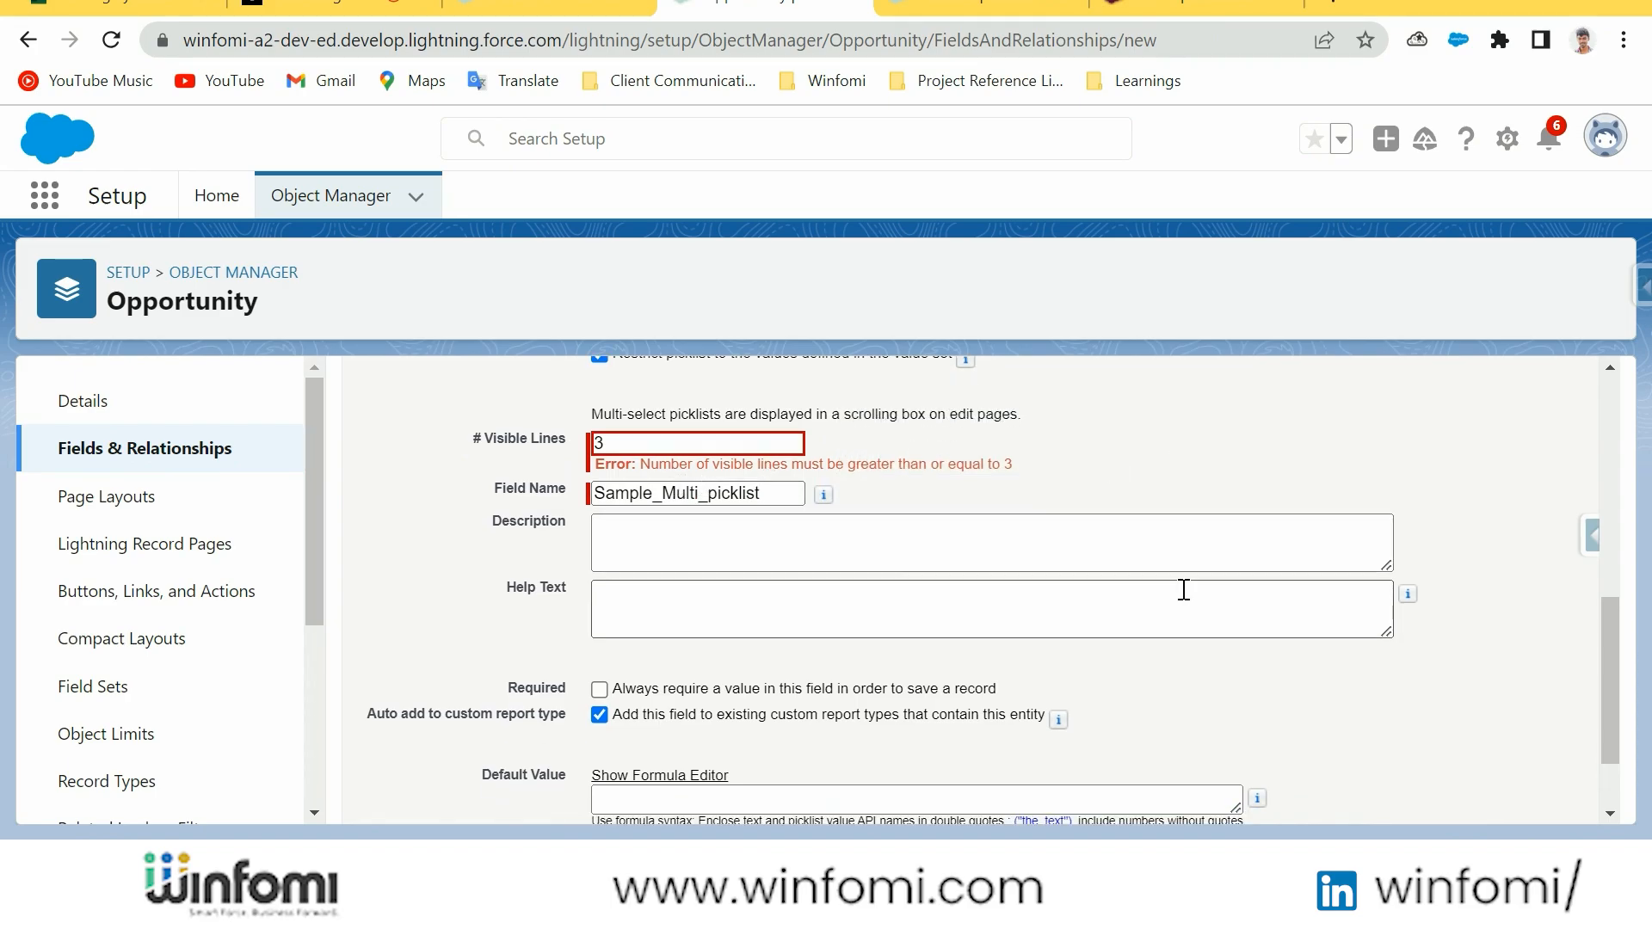
click(1508, 794)
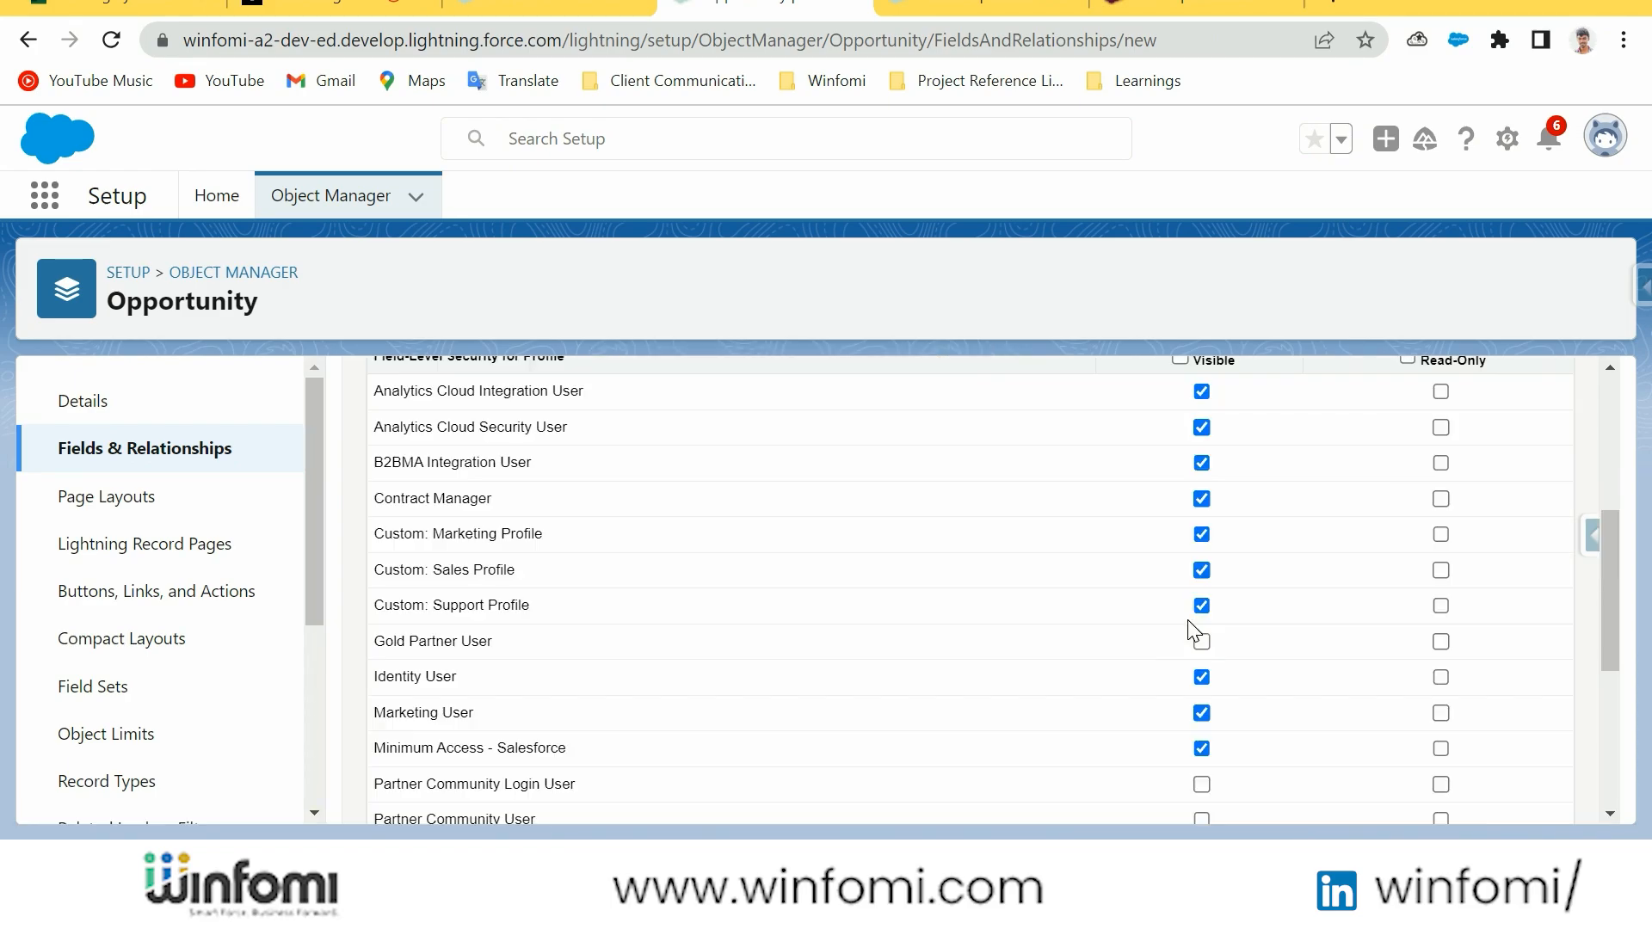
Accept the default field-level security and page layouts for Sample Multi-picklist and save the new field
scroll(775, 582, up, 5)
scroll(829, 591, down, 3)
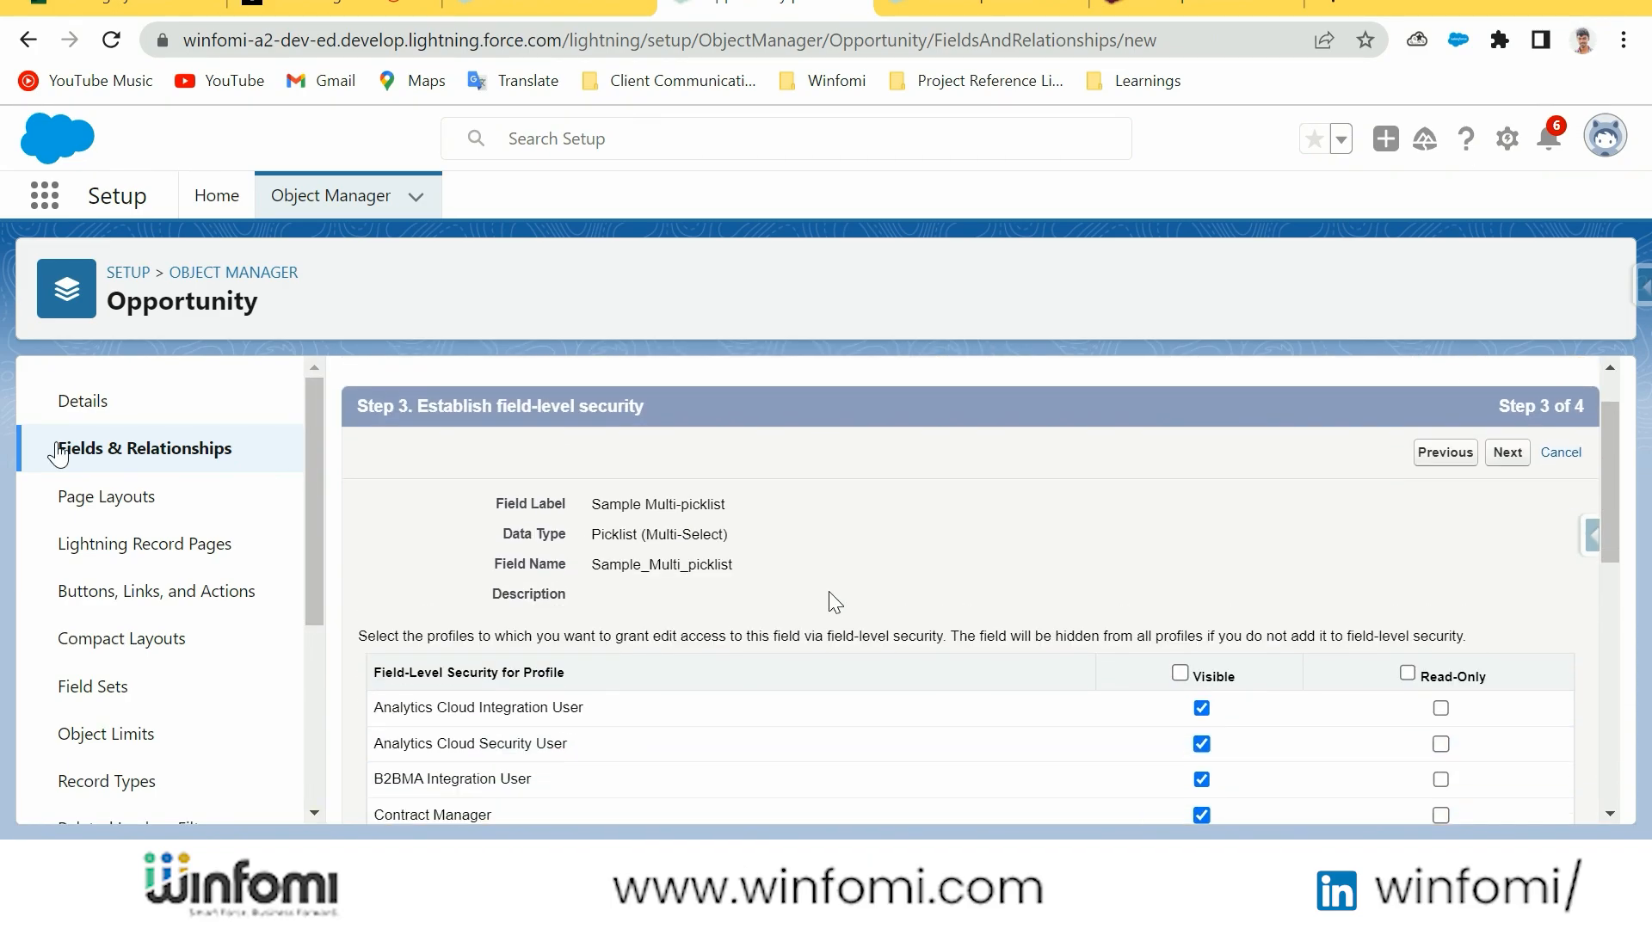
scroll(835, 600, down, 5)
scroll(1205, 545, up, 4)
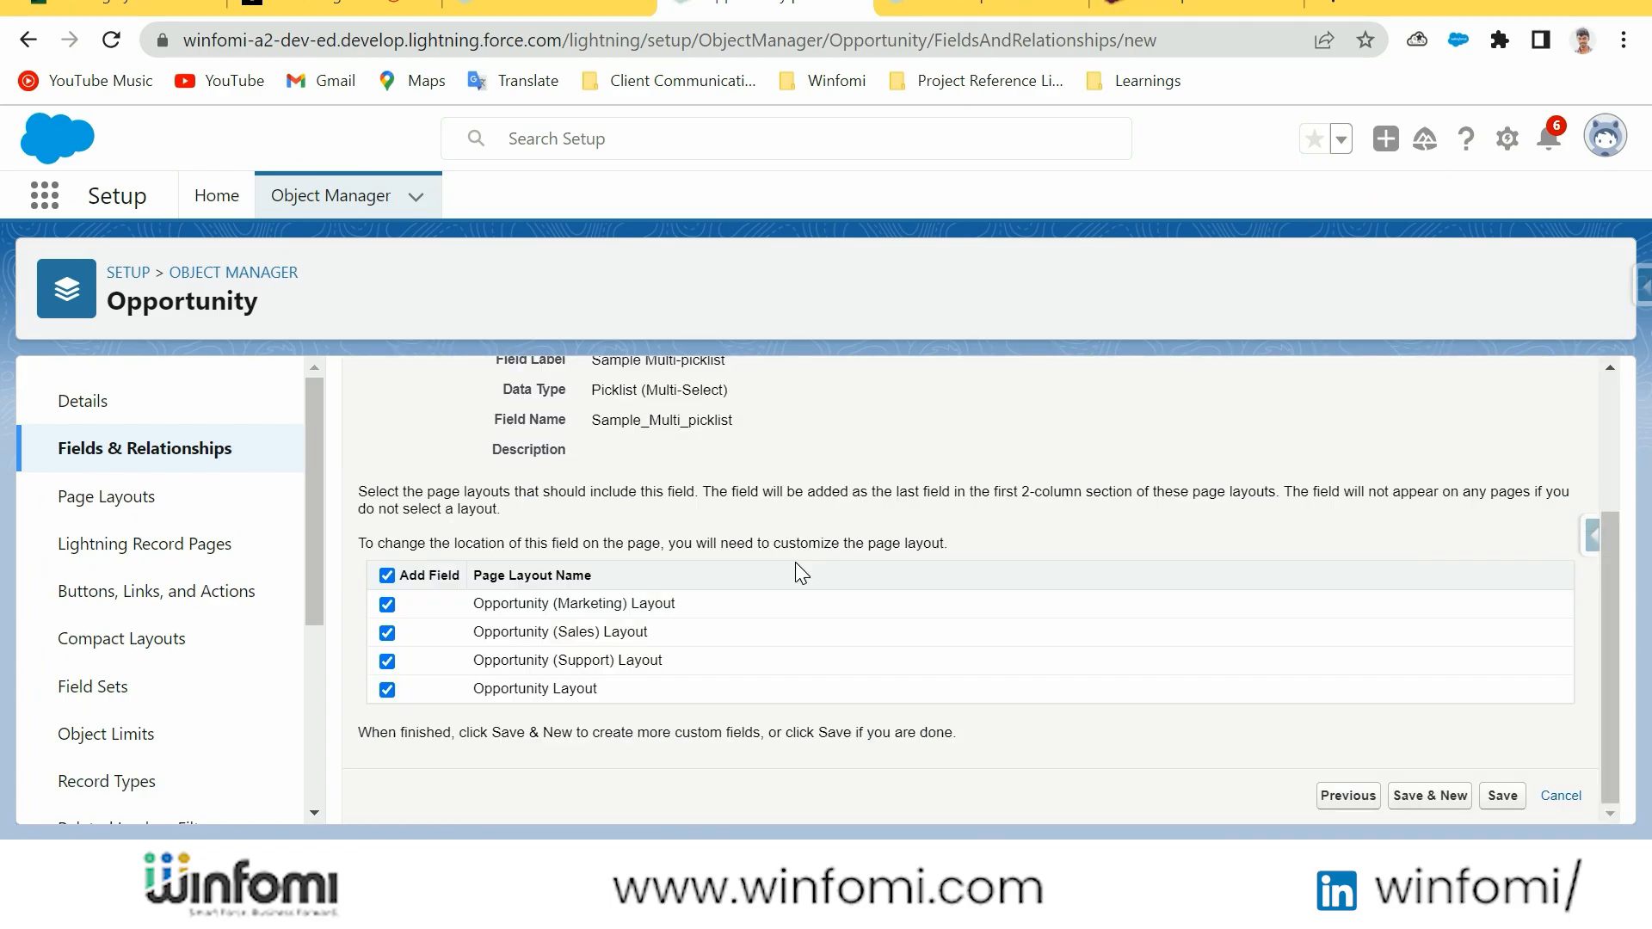
scroll(795, 561, up, 3)
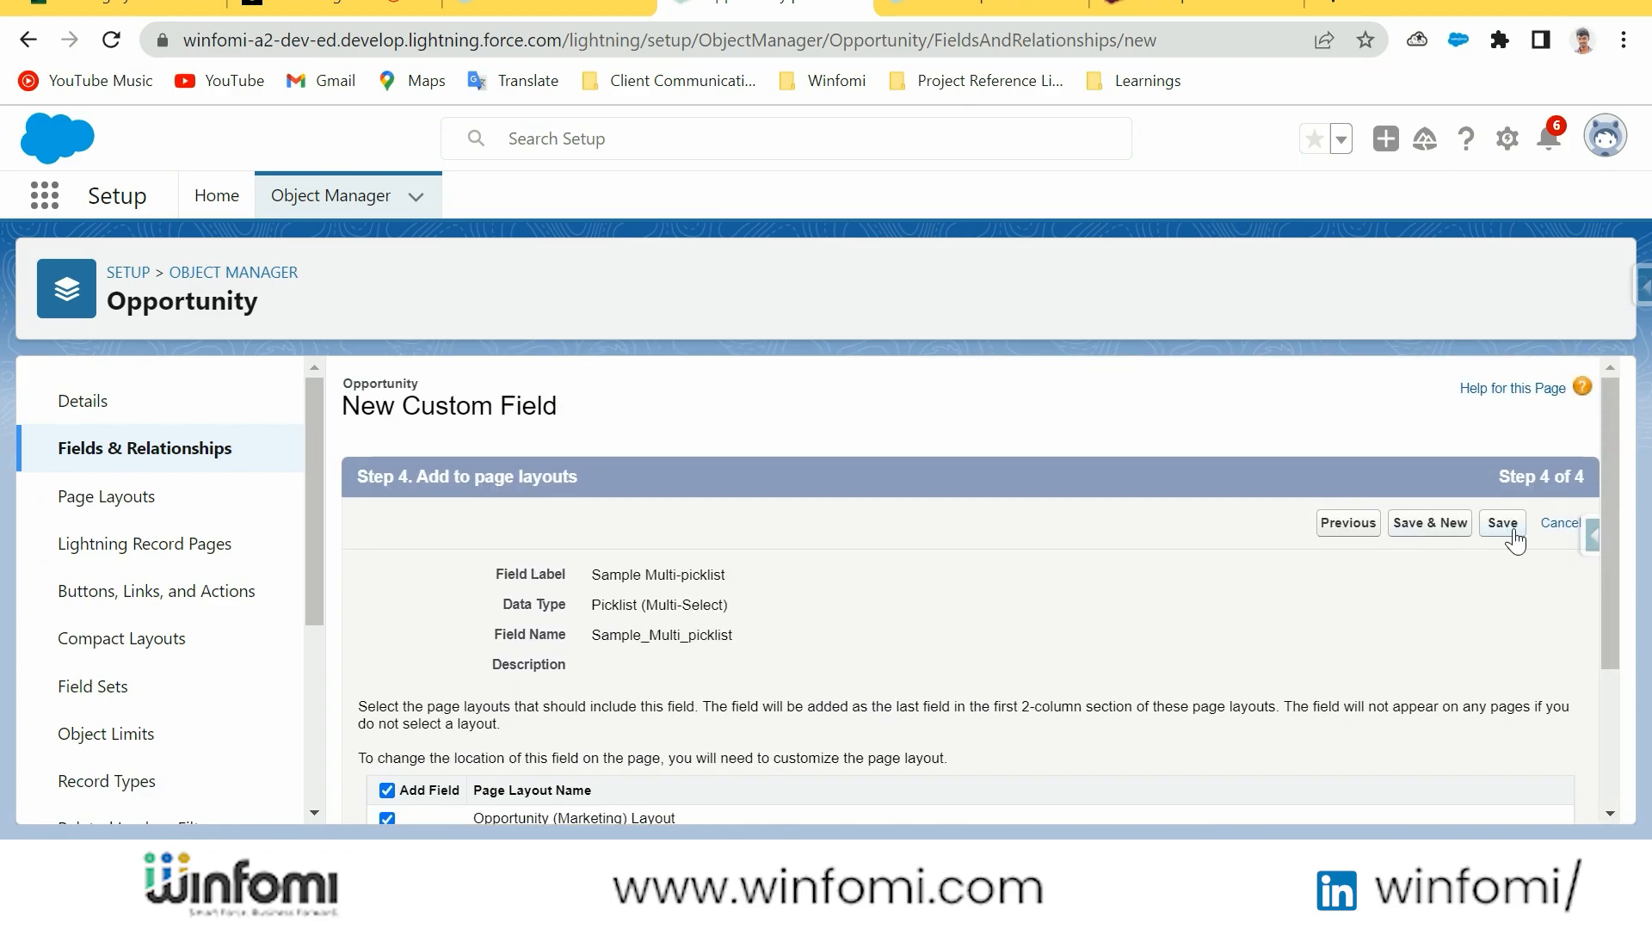
click(1512, 537)
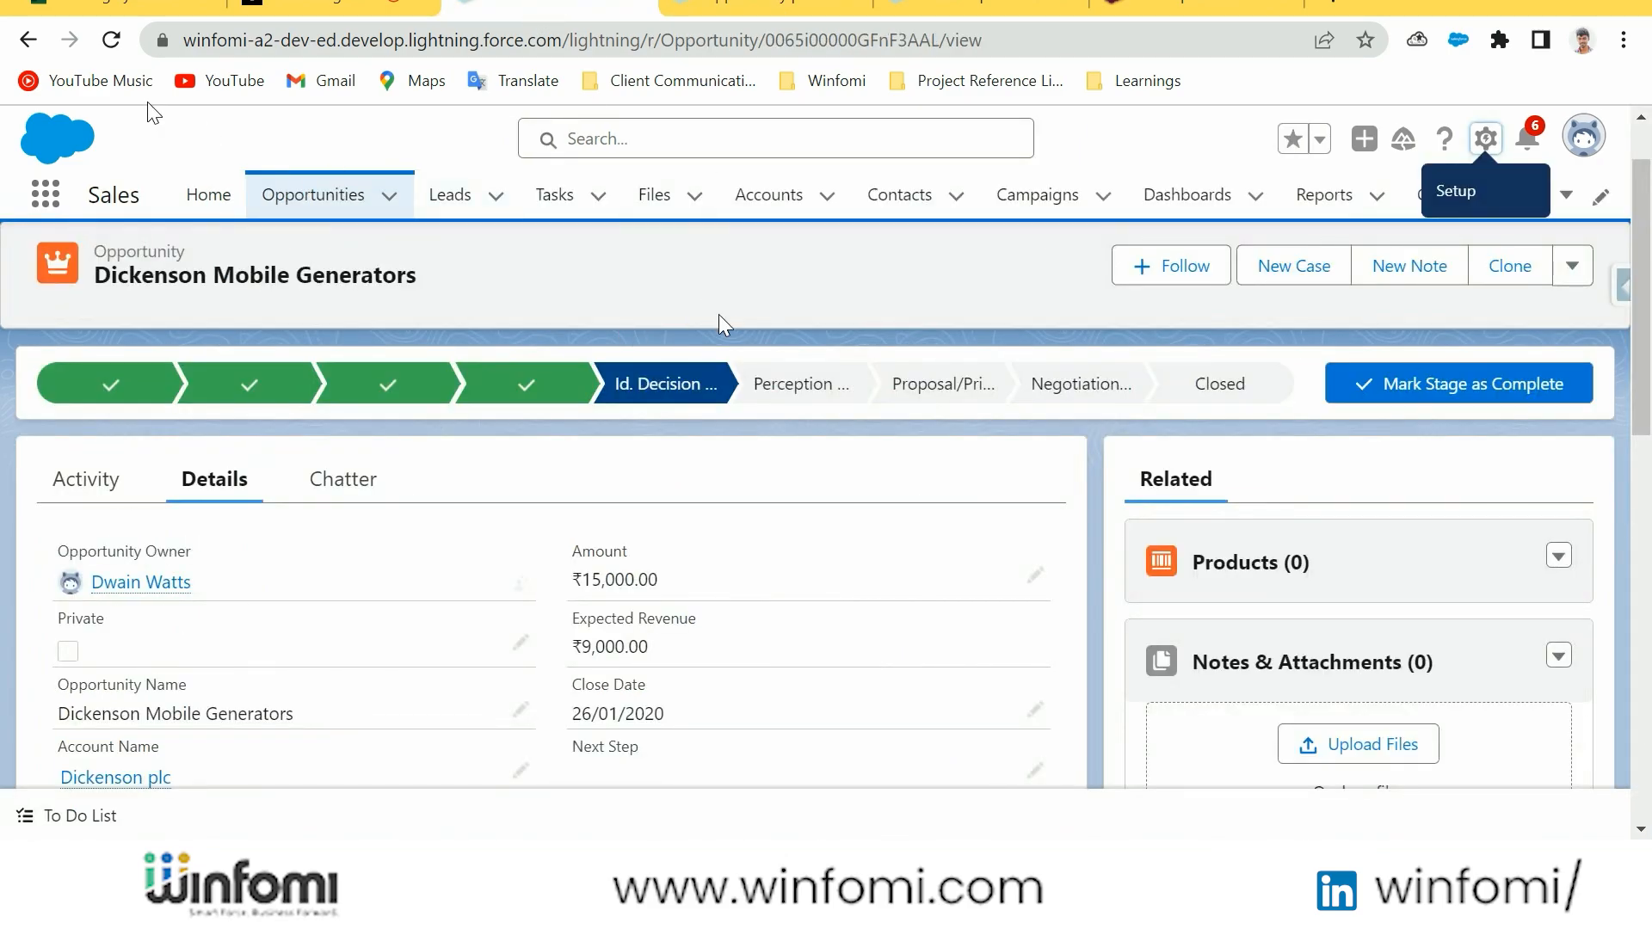
Reload the Dickenson Mobile Generators opportunity and search its details for "sample" to locate the new field
click(114, 34)
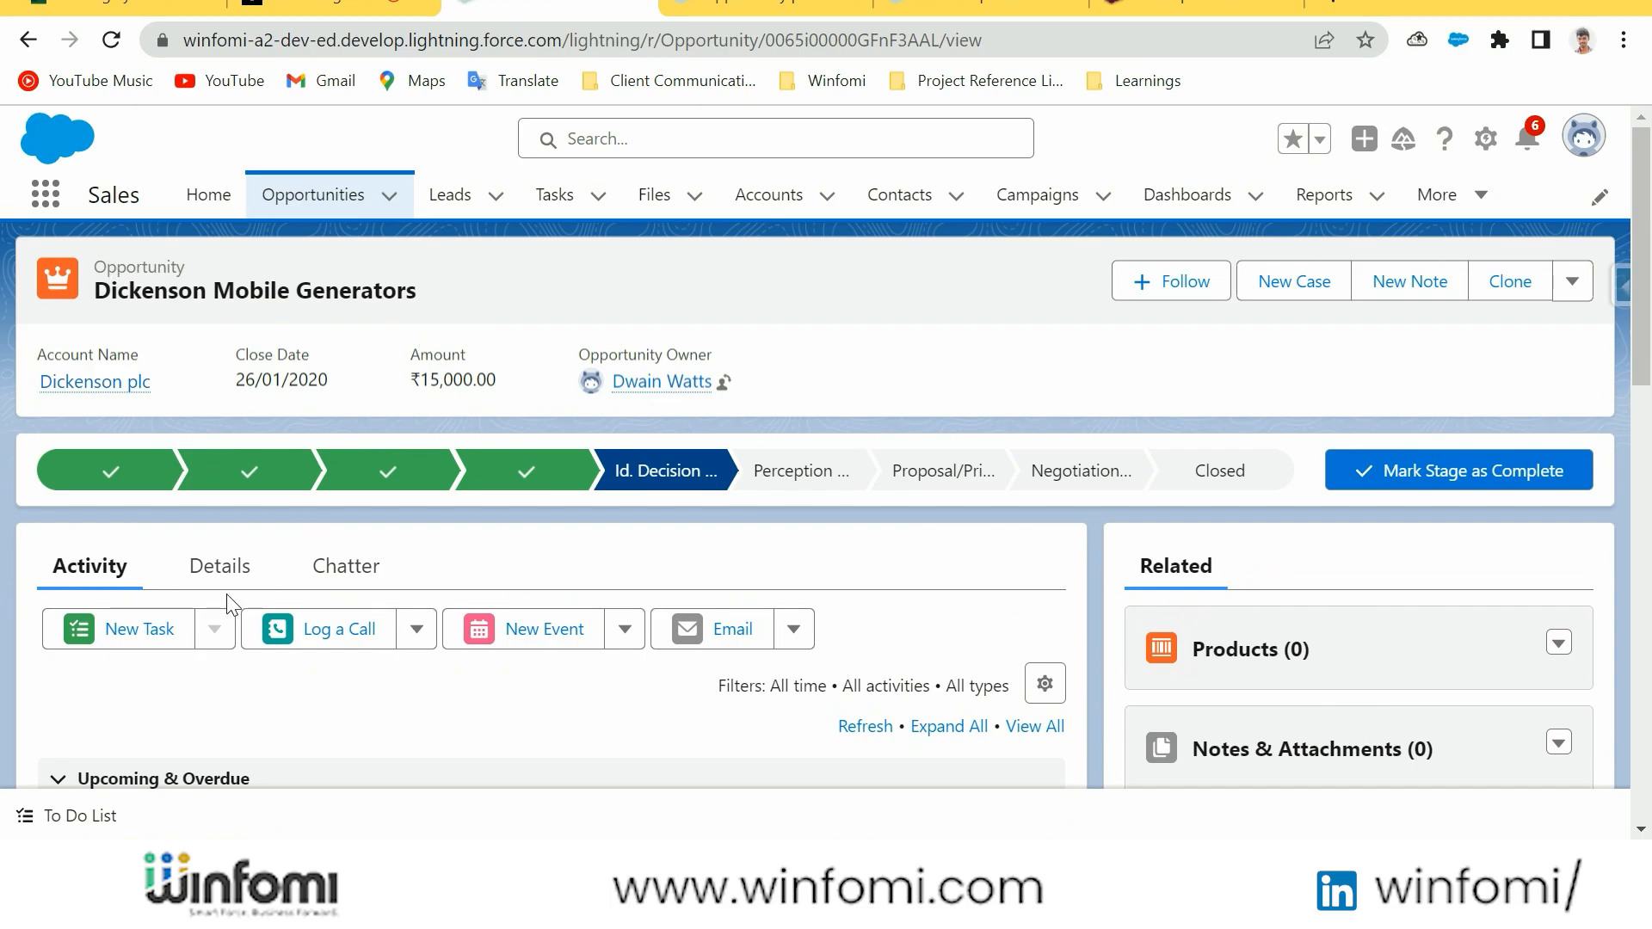
click(221, 569)
scroll(796, 585, down, 3)
key(ctrl+f)
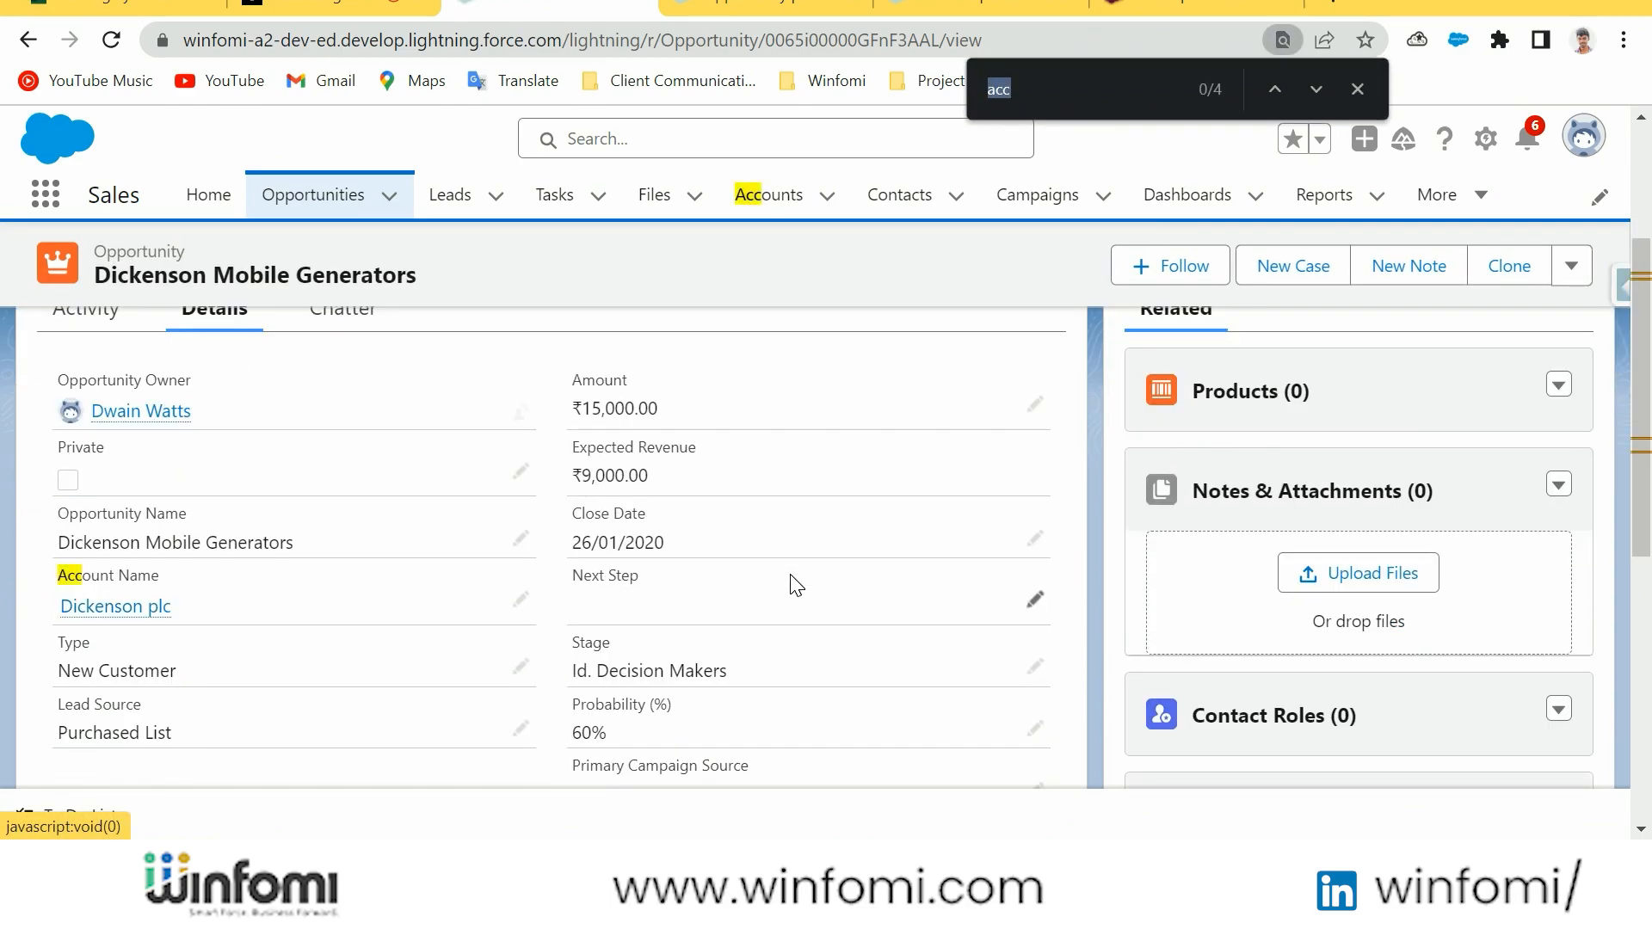
text(sample)
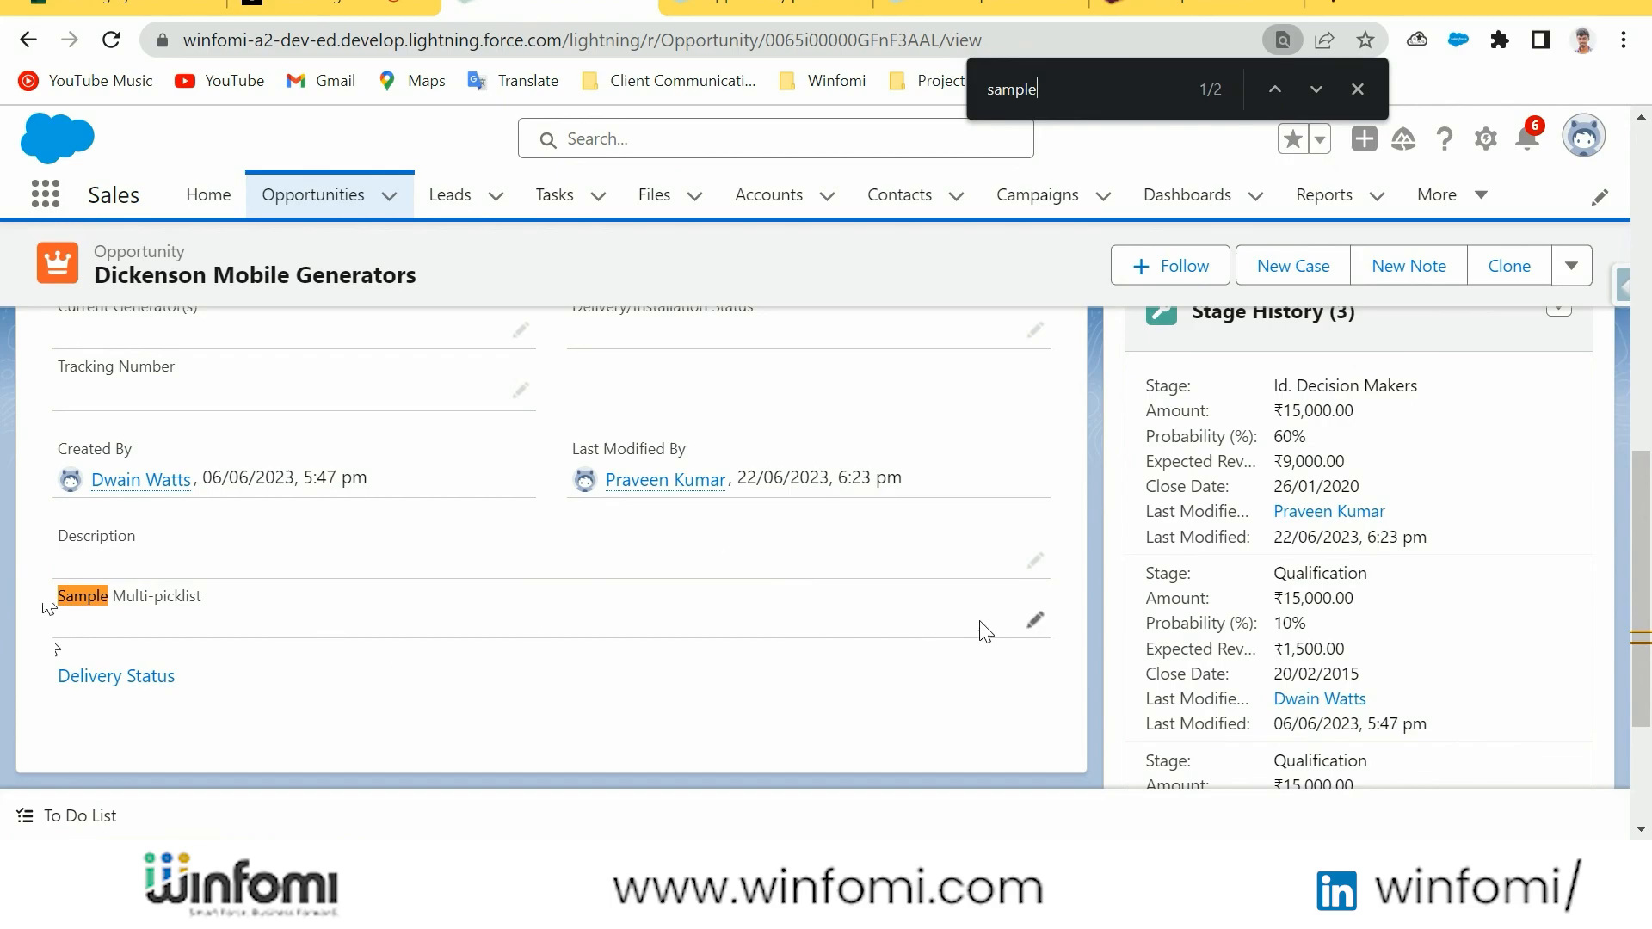
Choose Option 1, Option 2 and Option 3 in the opportunity's Sample Multi-picklist field and save the record
click(1035, 620)
scroll(819, 564, down, 3)
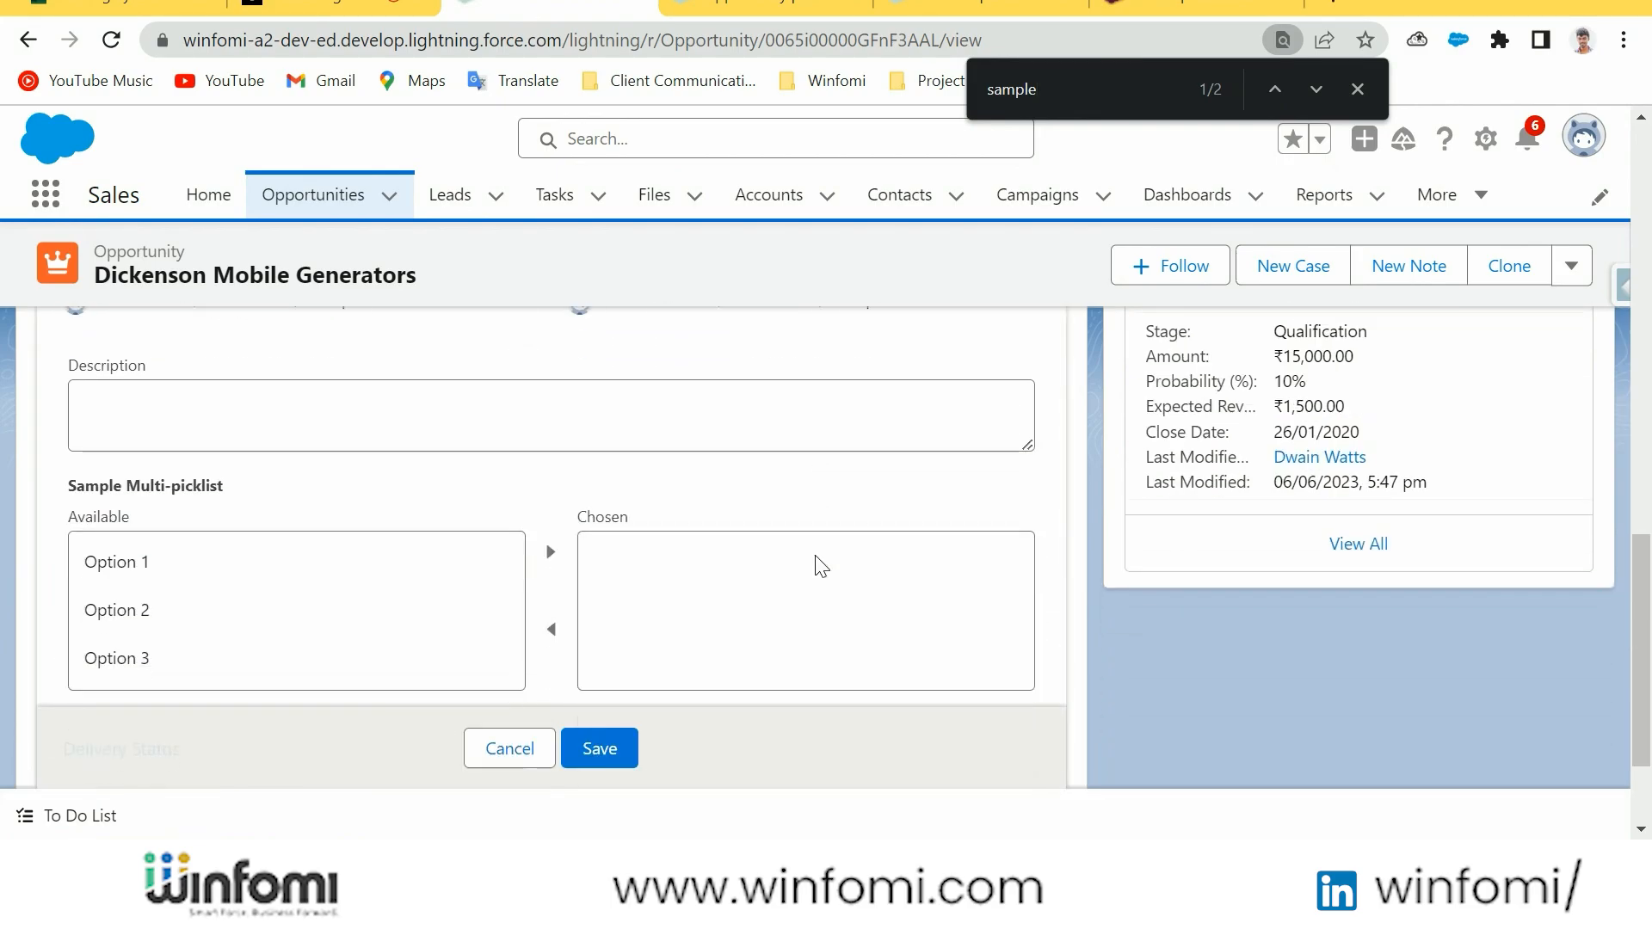
click(170, 475)
click(551, 423)
click(314, 485)
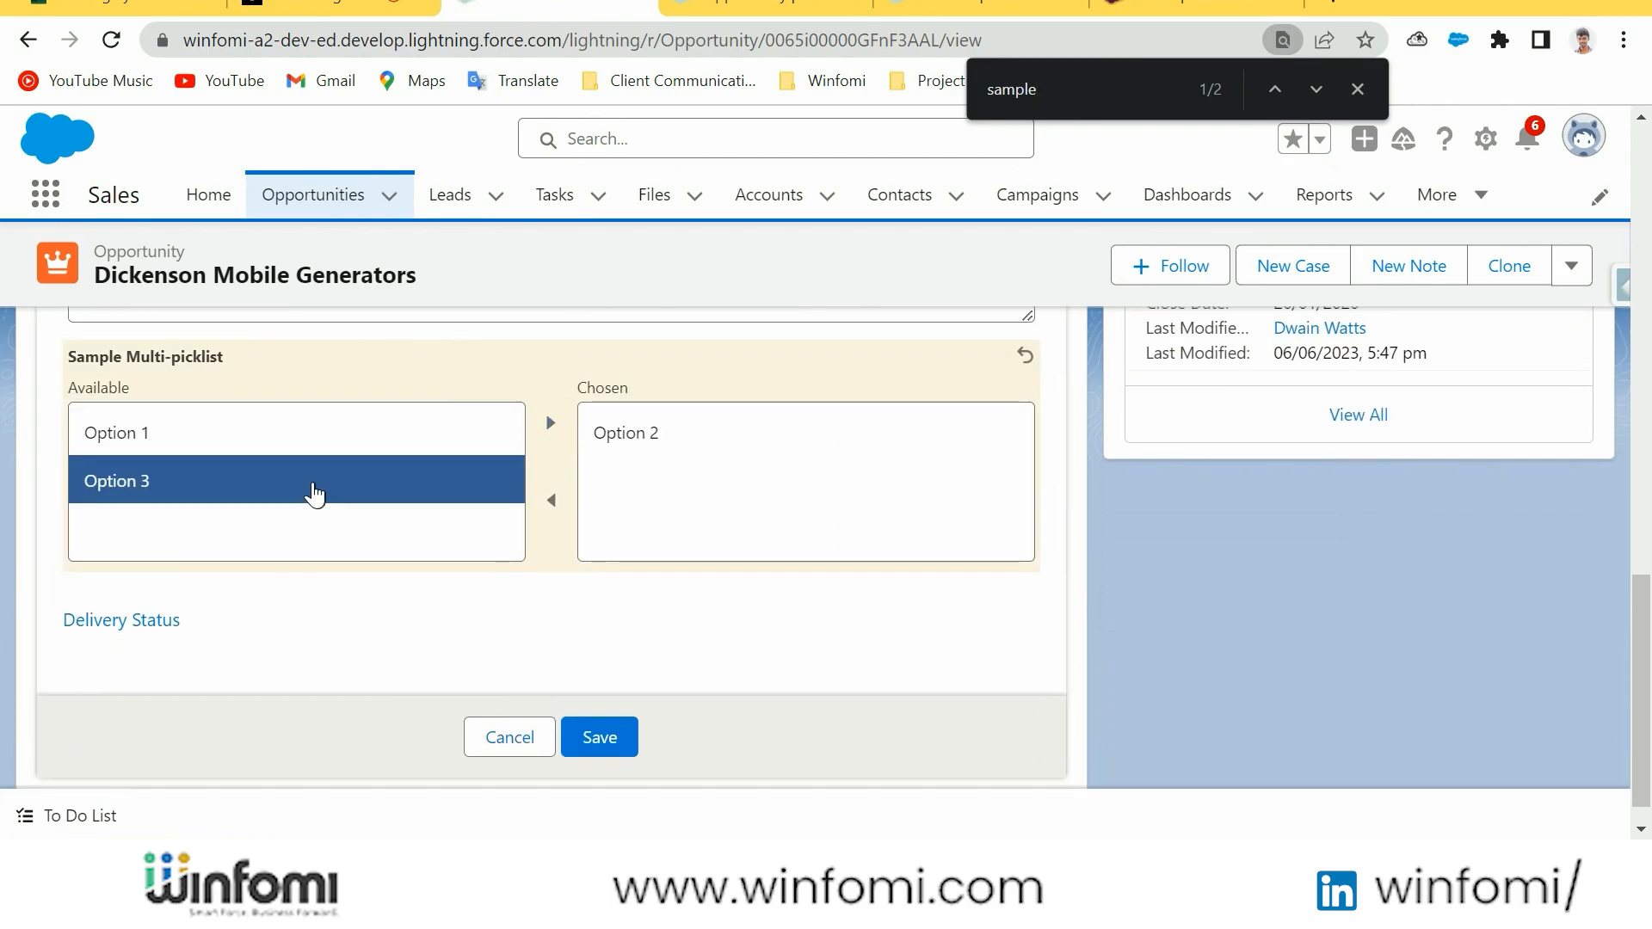
key(ctrl+a)
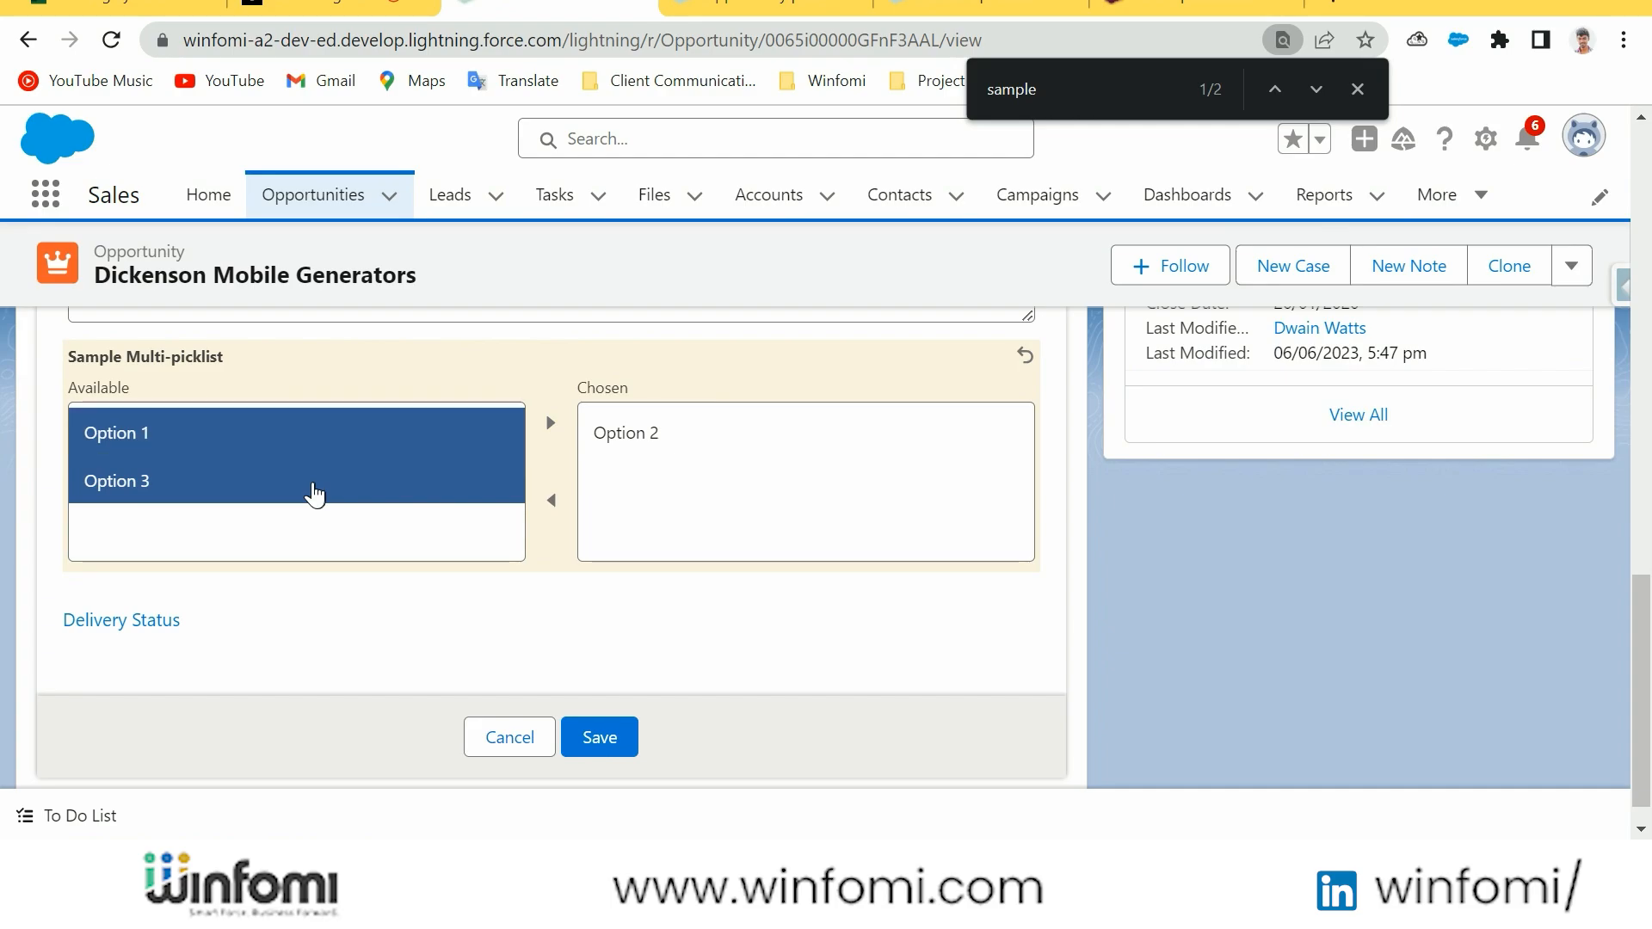
click(551, 423)
click(613, 736)
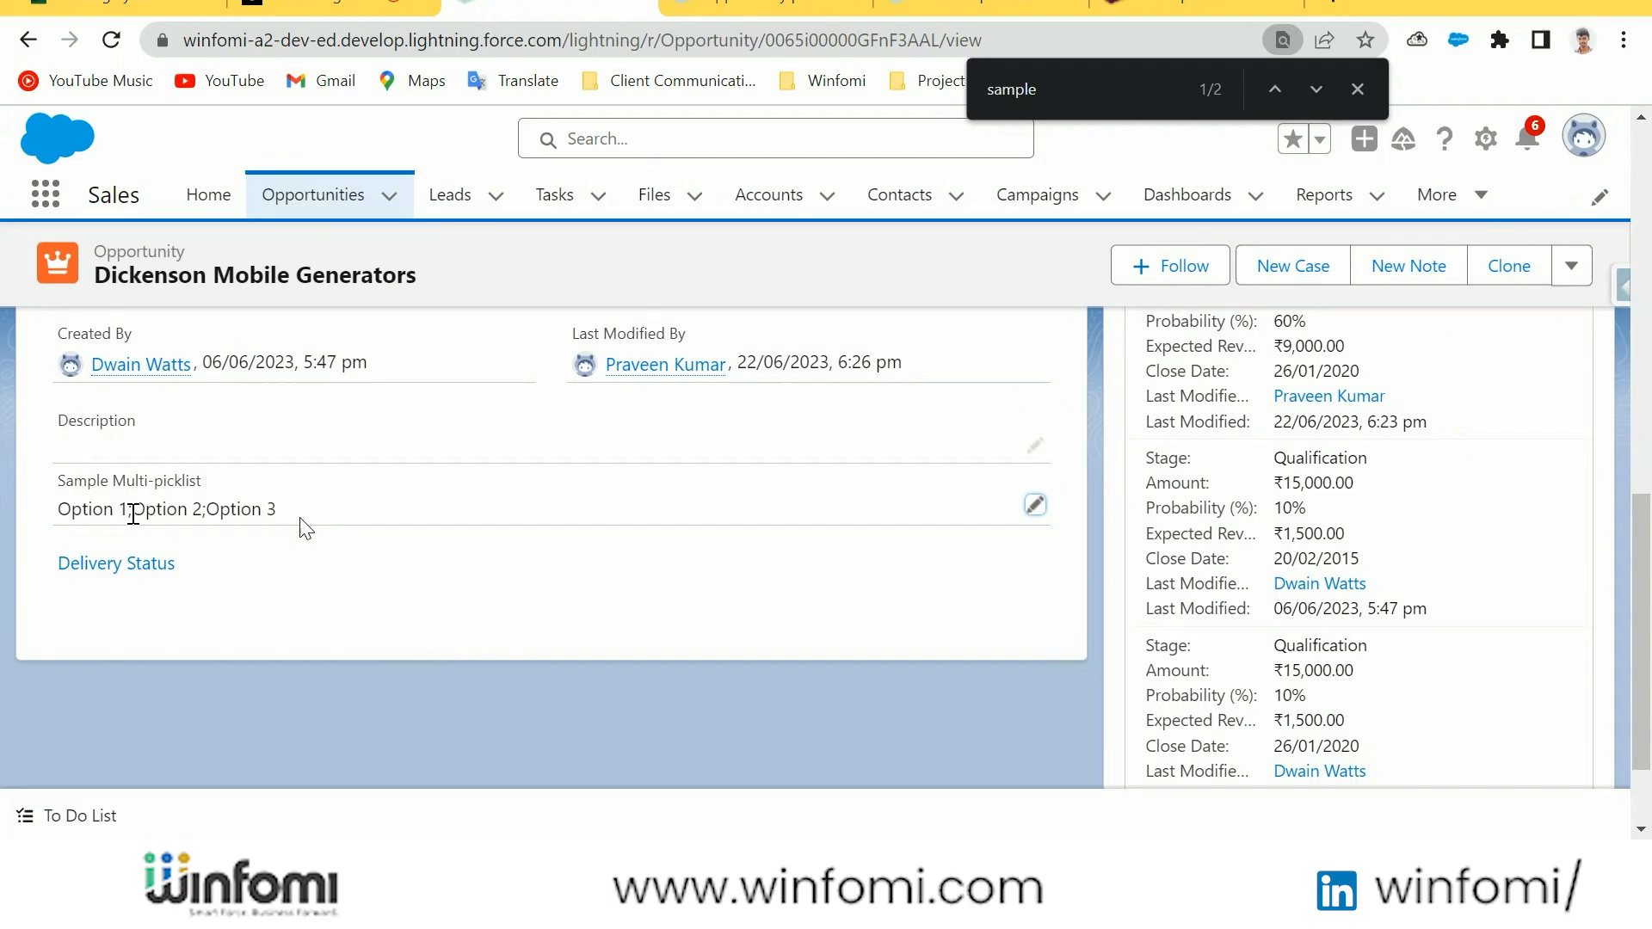
drag(299, 519, 30, 494)
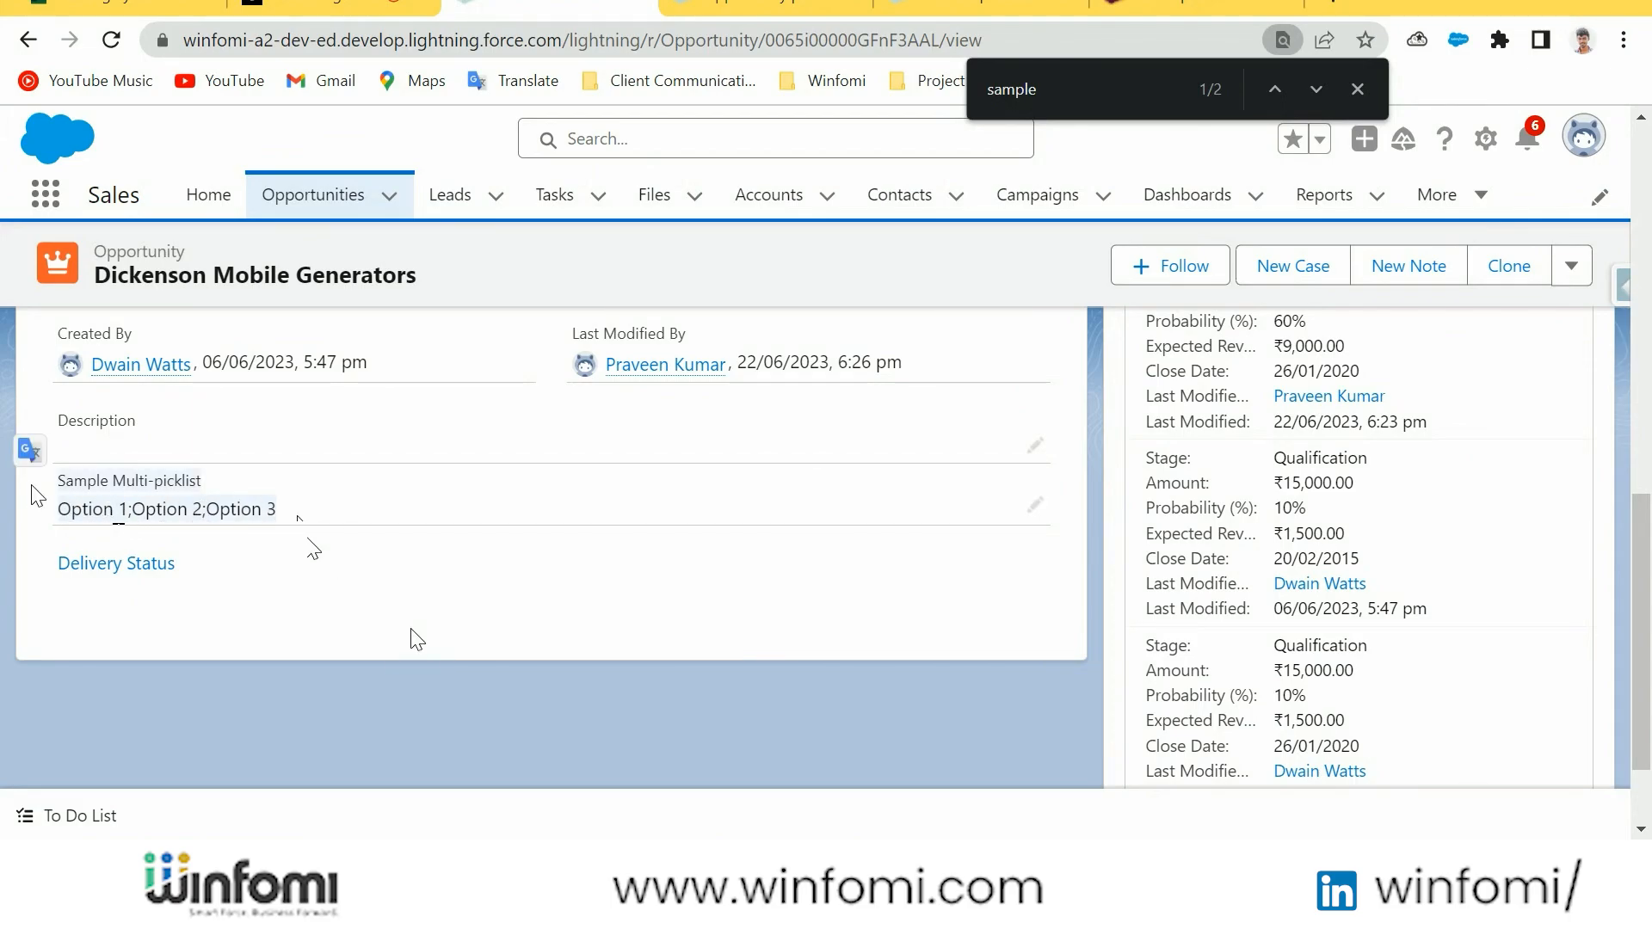
scroll(541, 638, up, 2)
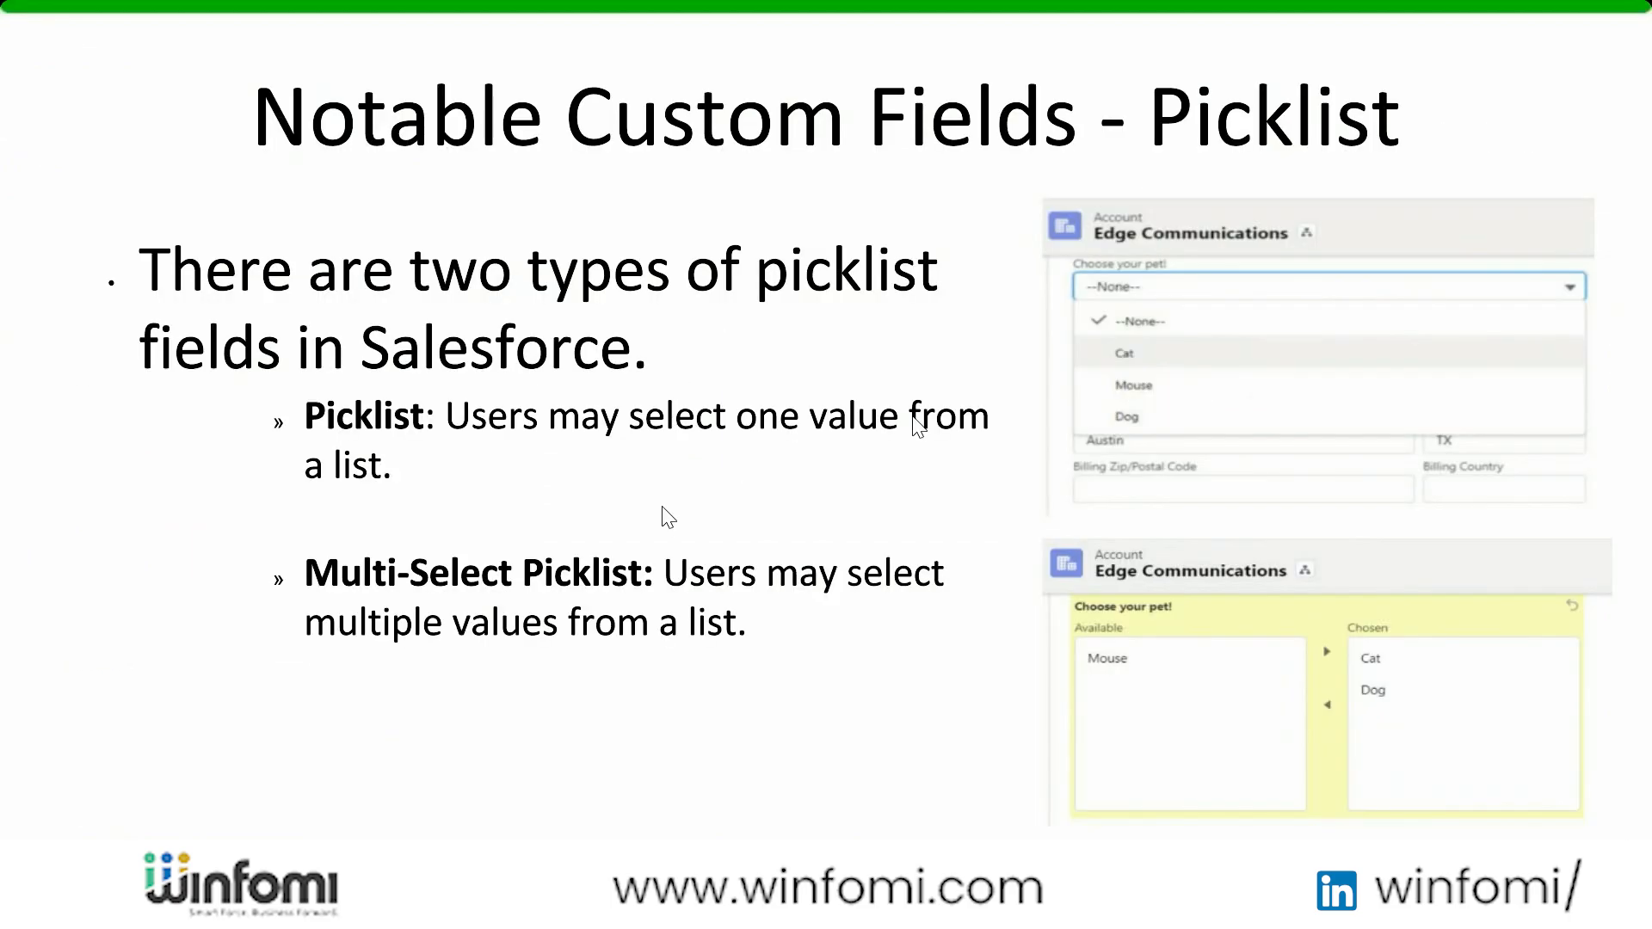
click(913, 416)
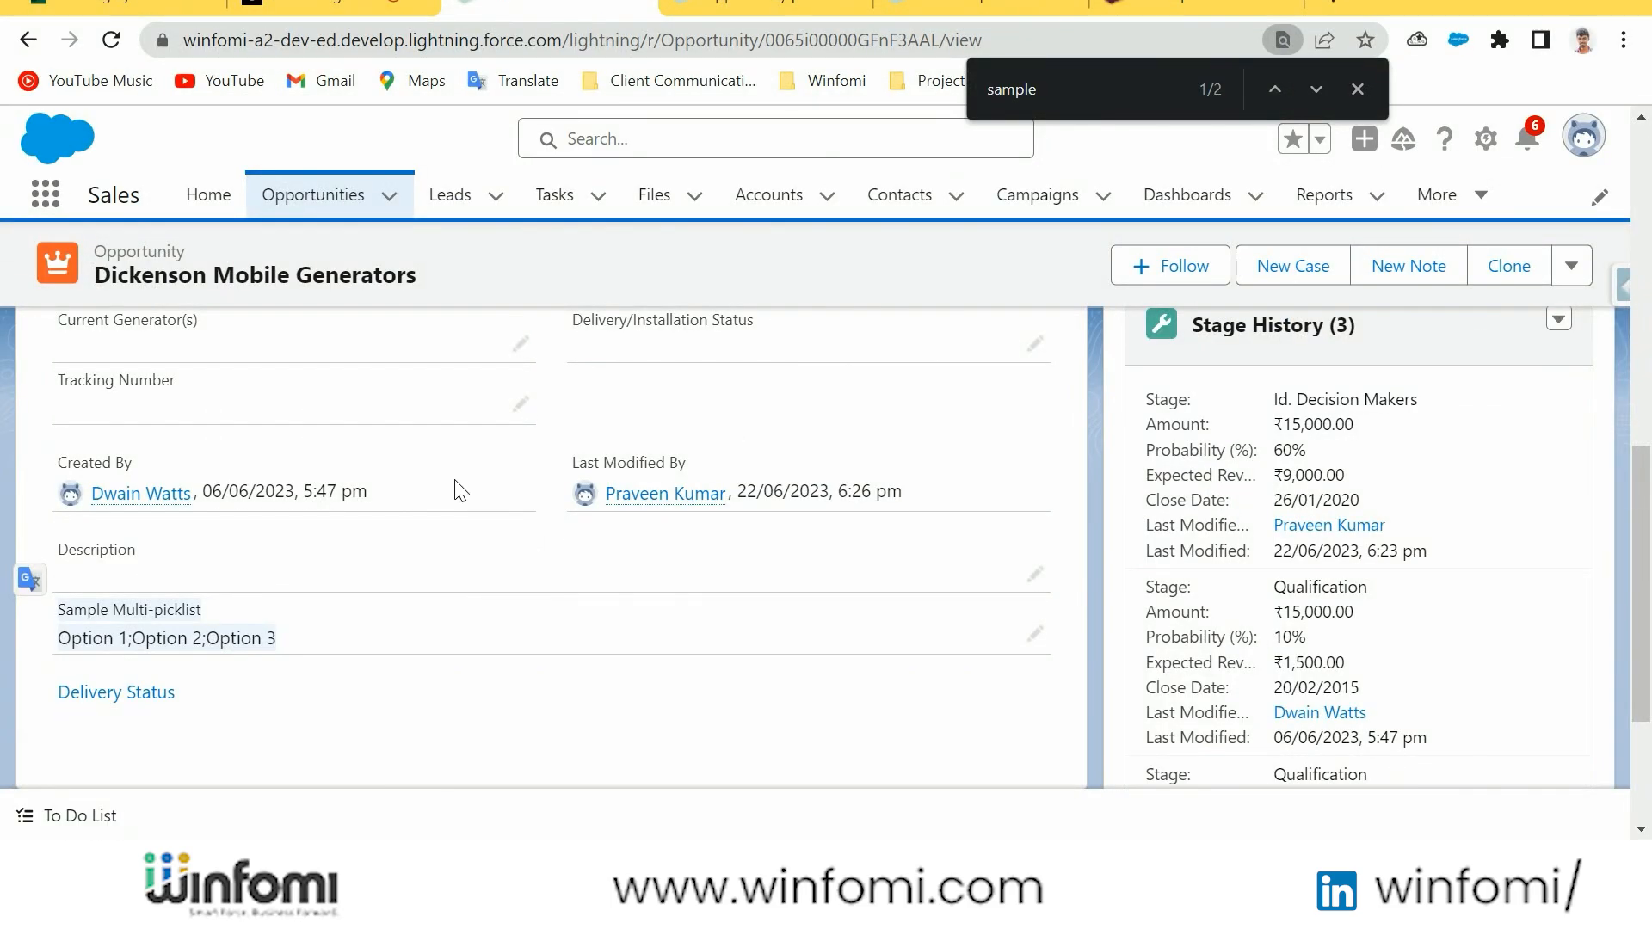
Set the Amount of the Dickenson Mobile Generators opportunity to 1500.99 and save the record
scroll(482, 516, up, 5)
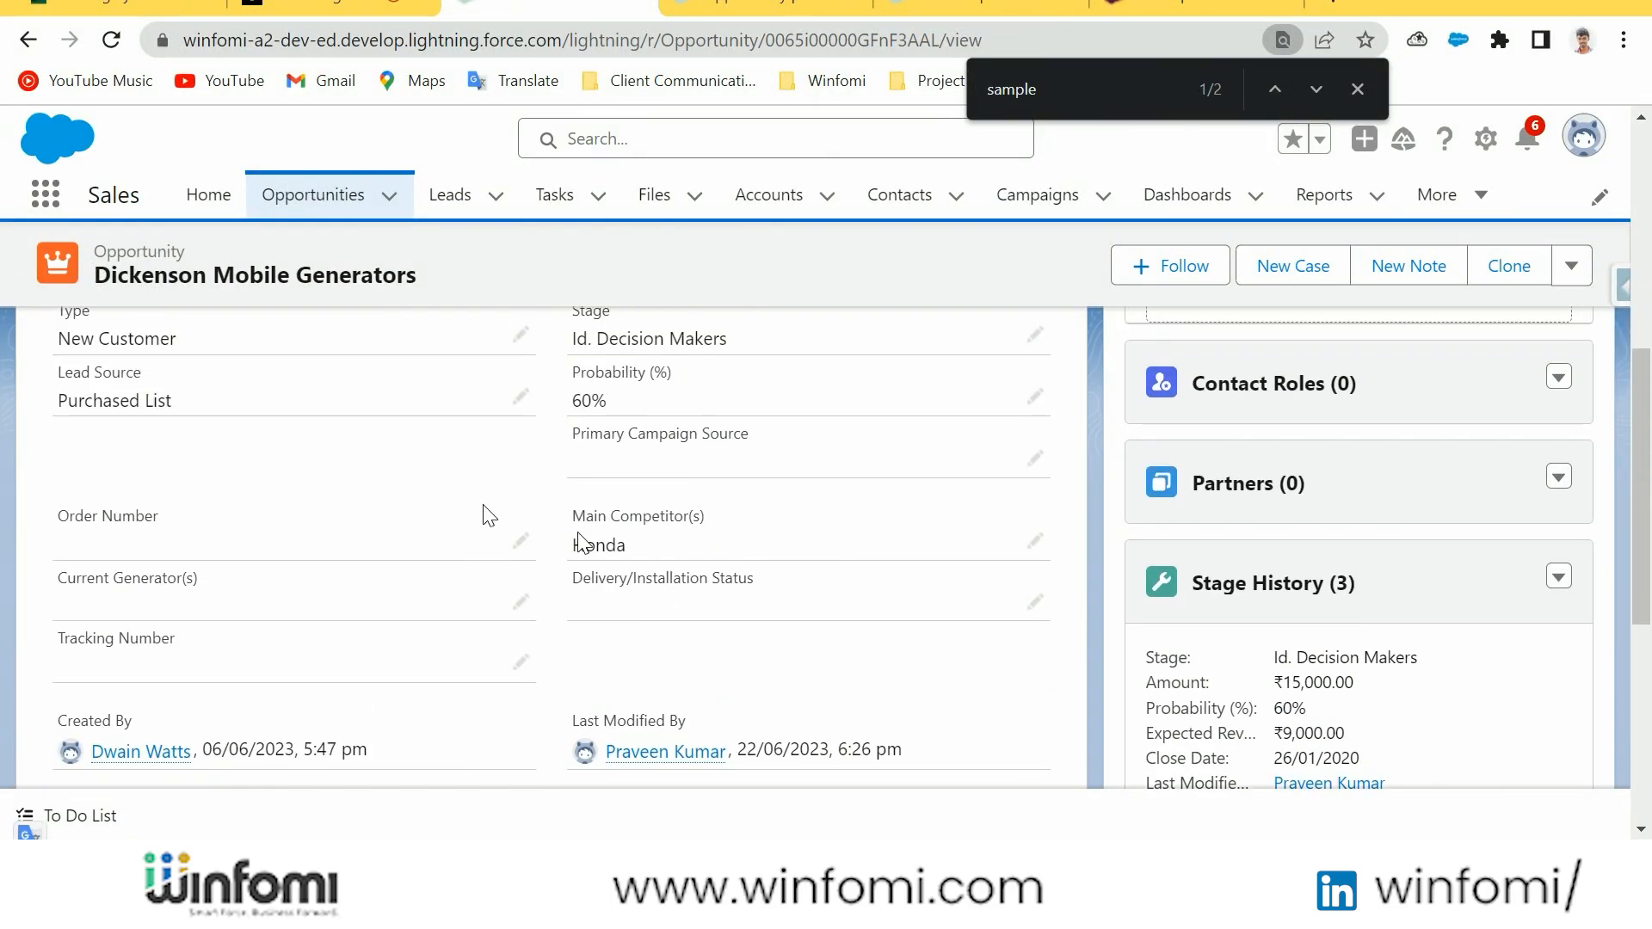
scroll(641, 552, up, 2)
double_click(600, 434)
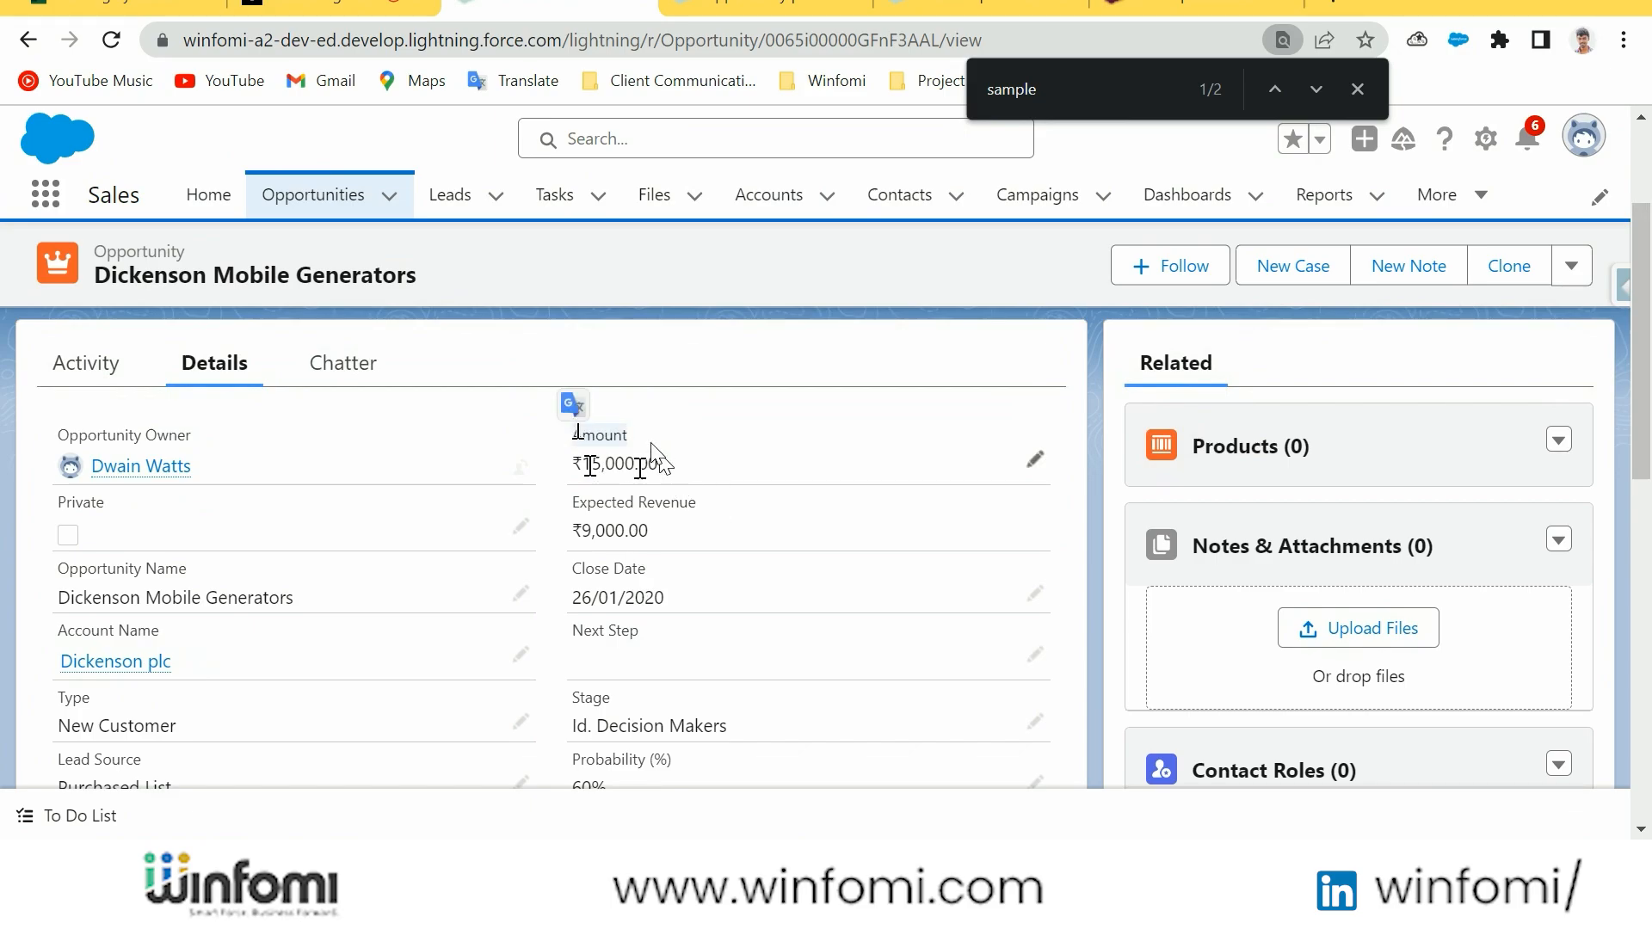
double_click(576, 464)
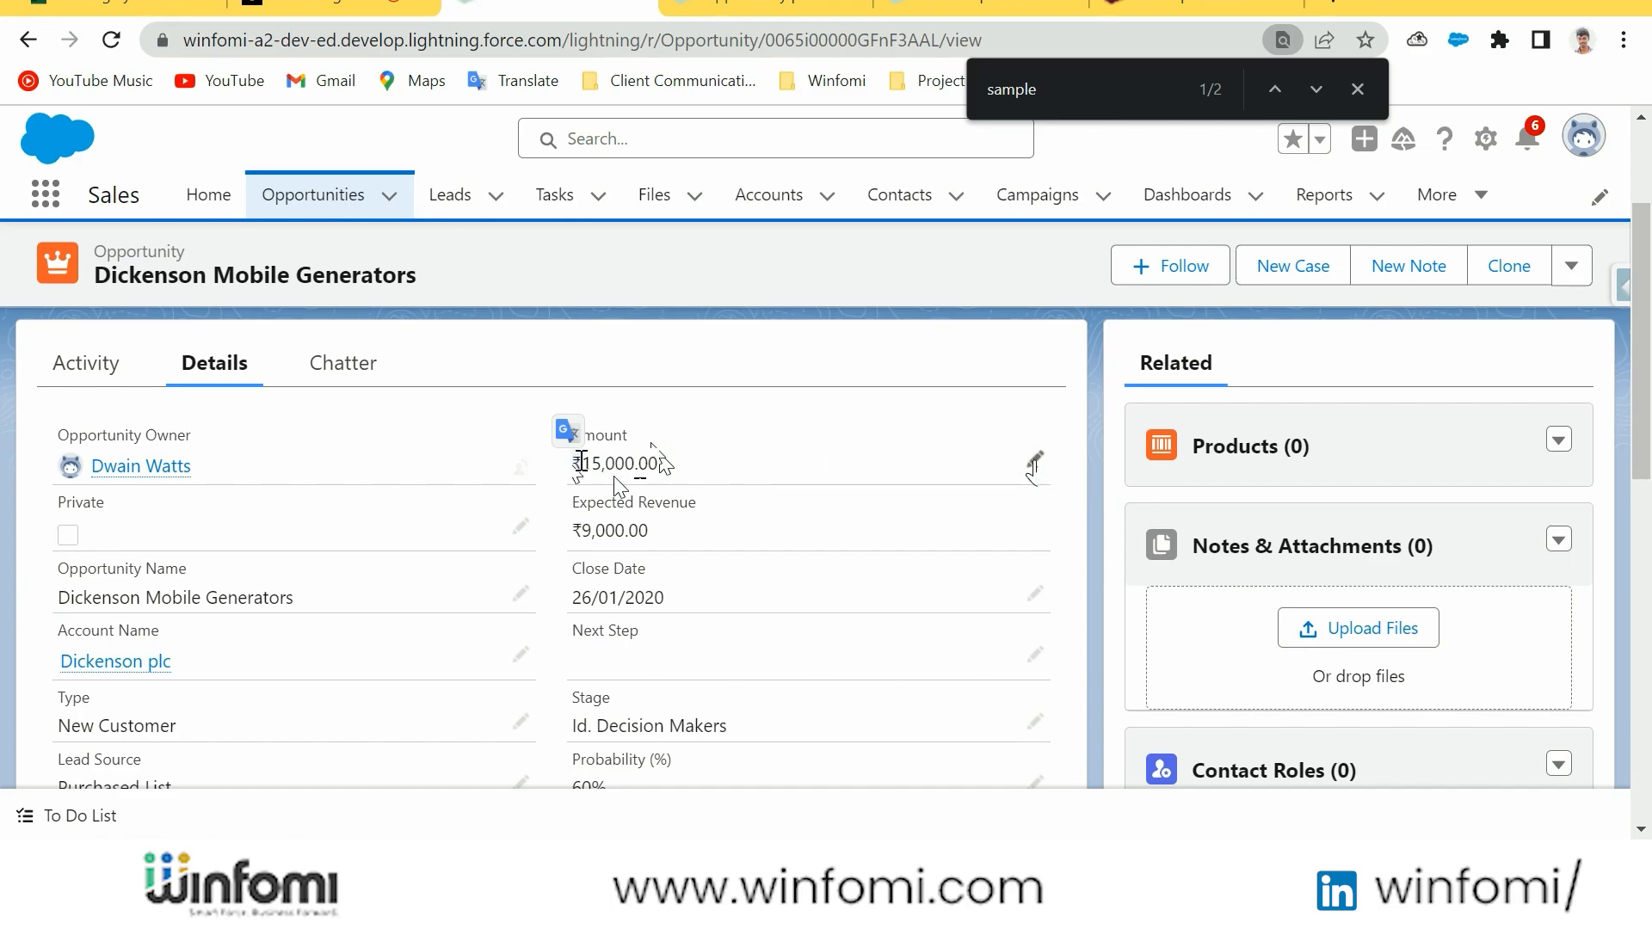
click(1035, 462)
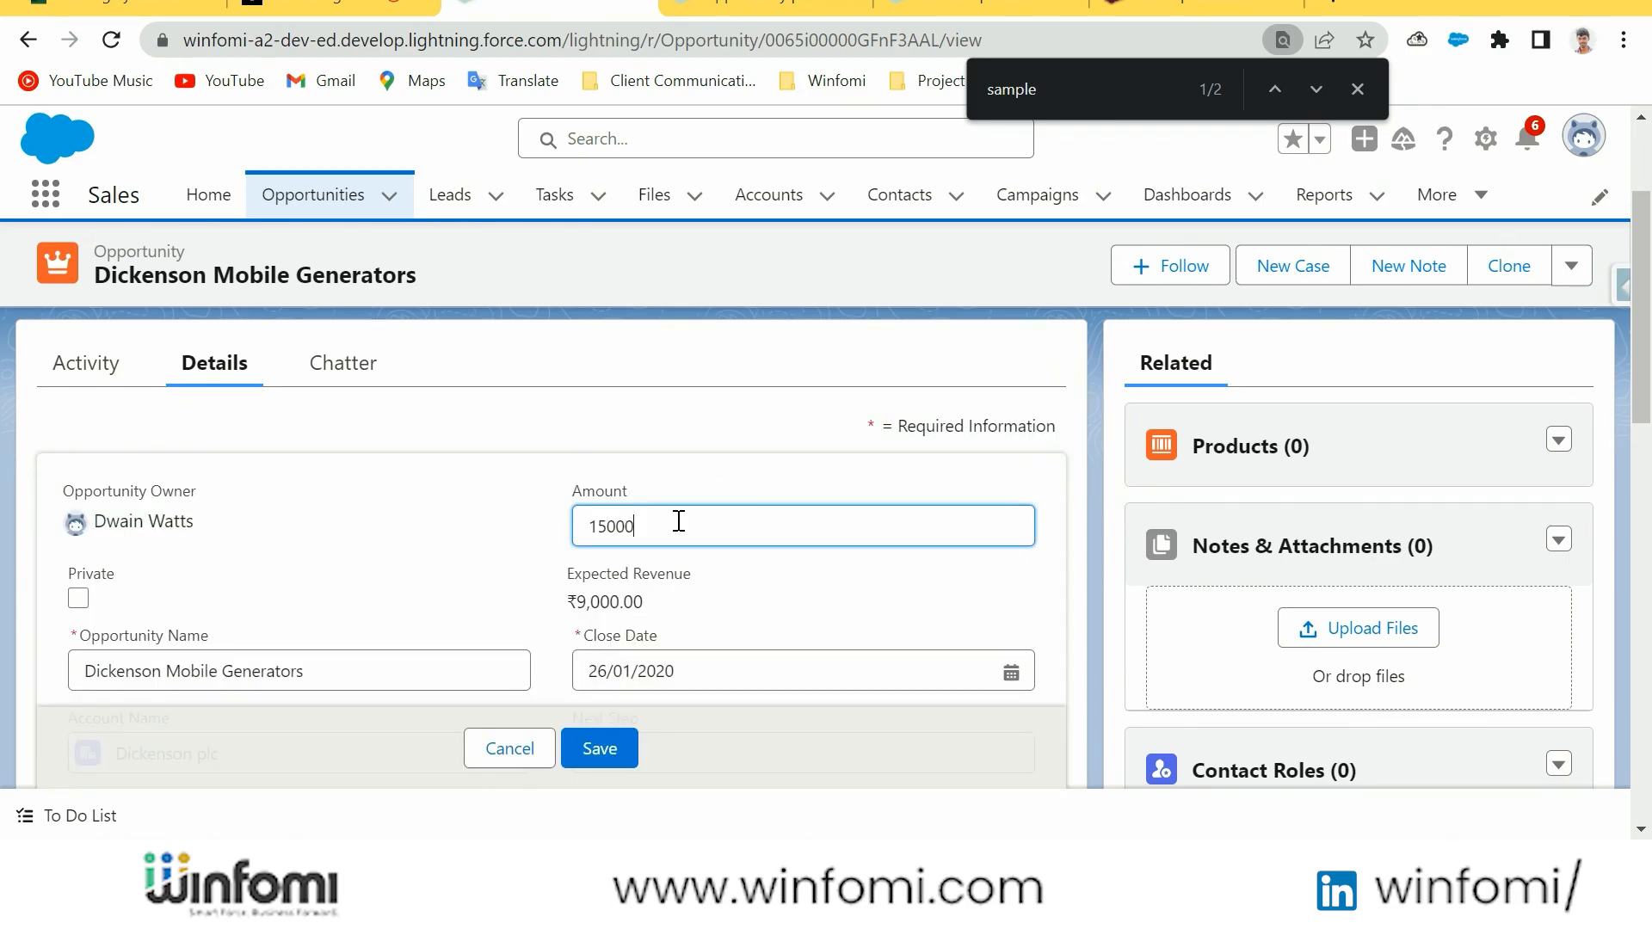
key(BackSpace)
text(.)
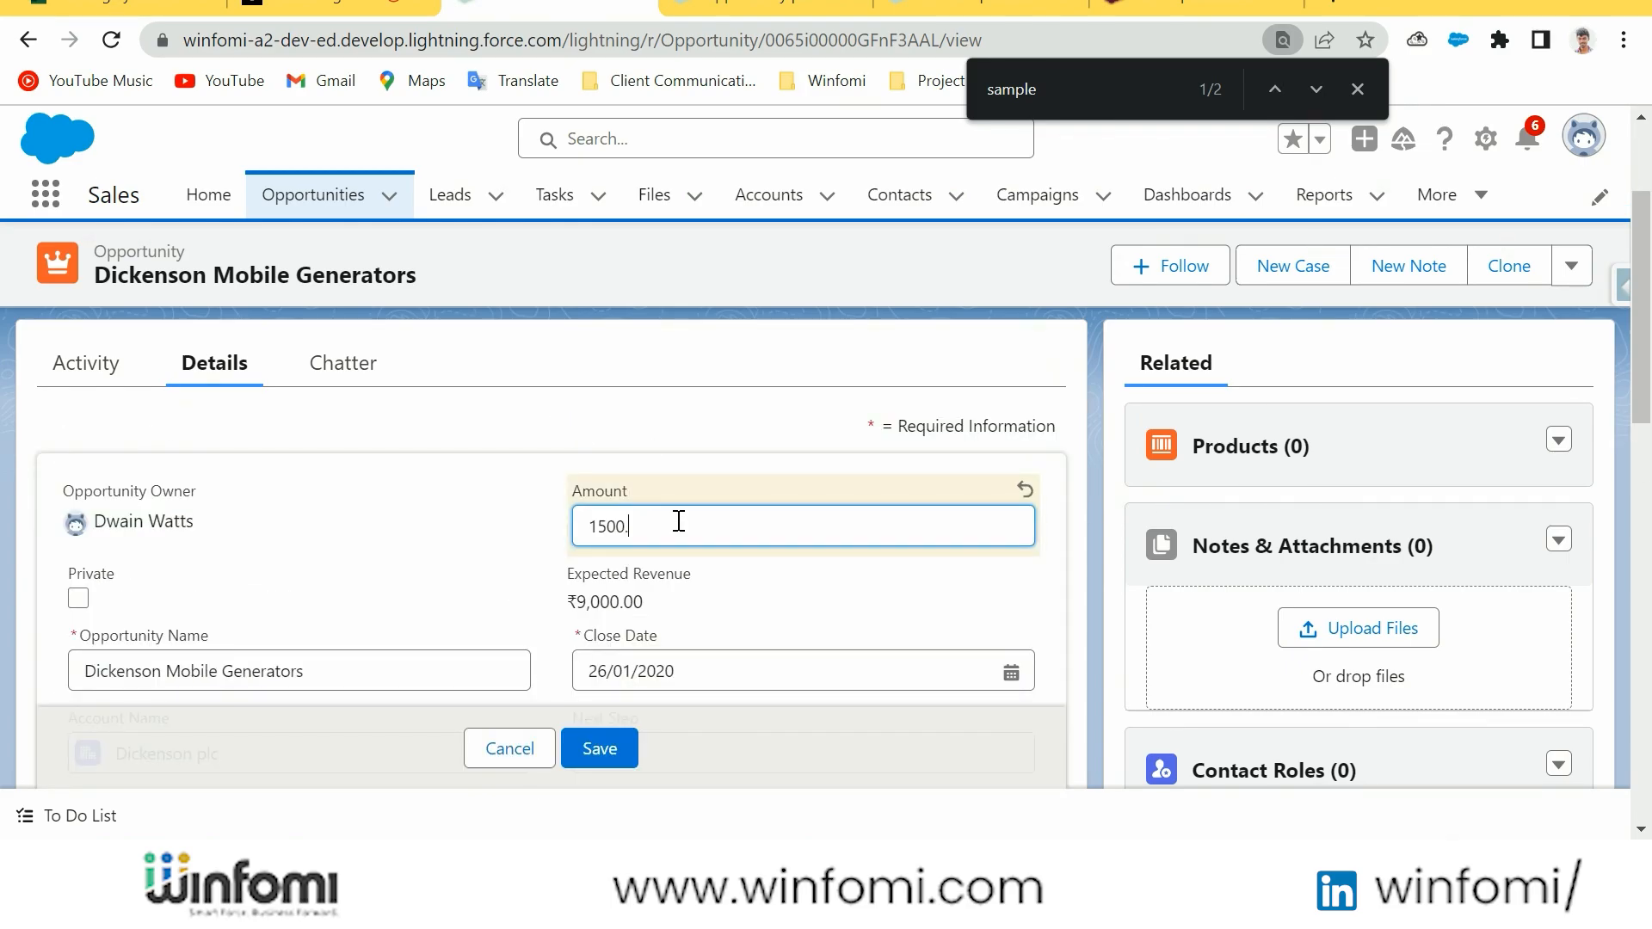
text(99)
key(Return)
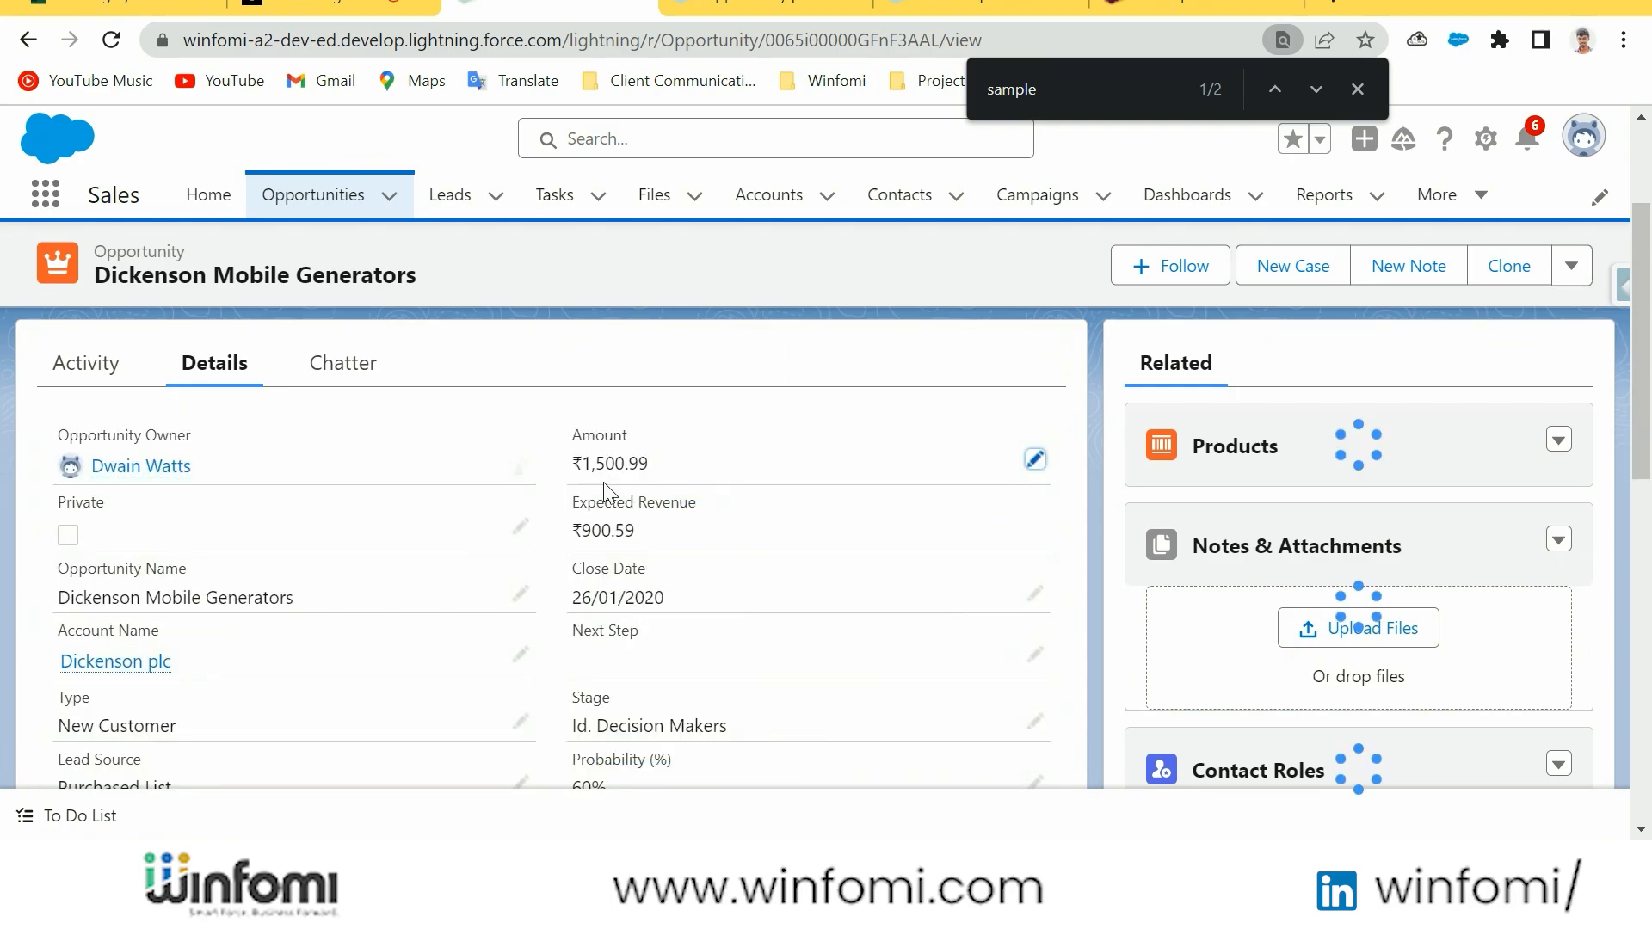
Examine the Amount, Close Date and Probability (%) fields as examples of currency, date and percent fields
drag(670, 466, 564, 433)
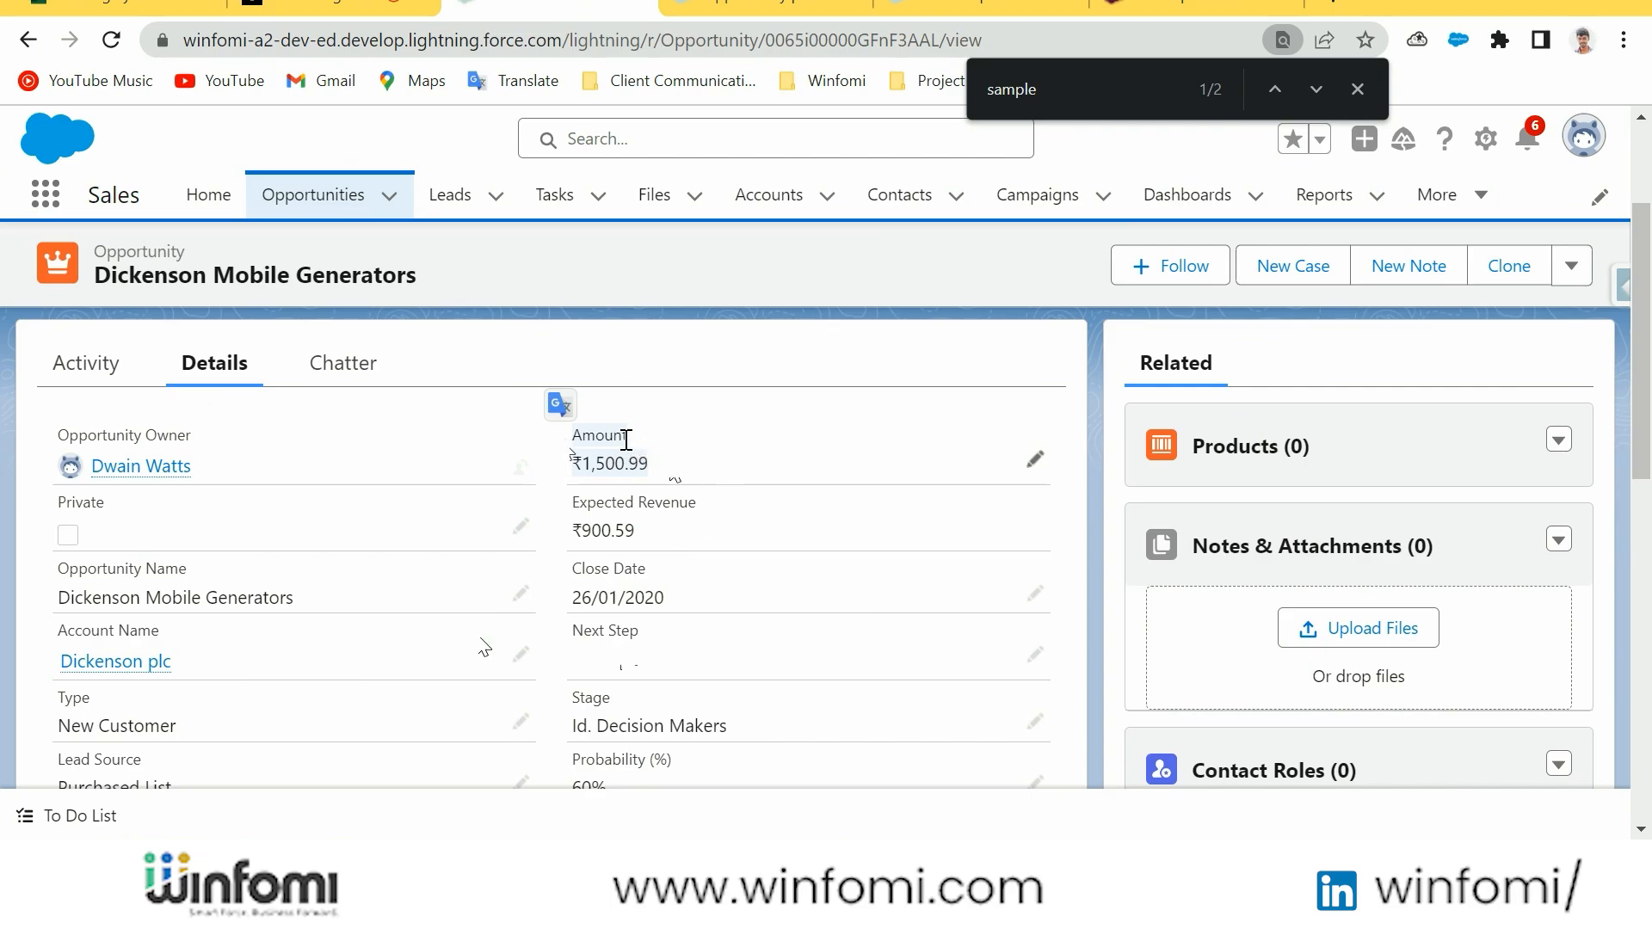
drag(674, 603, 572, 599)
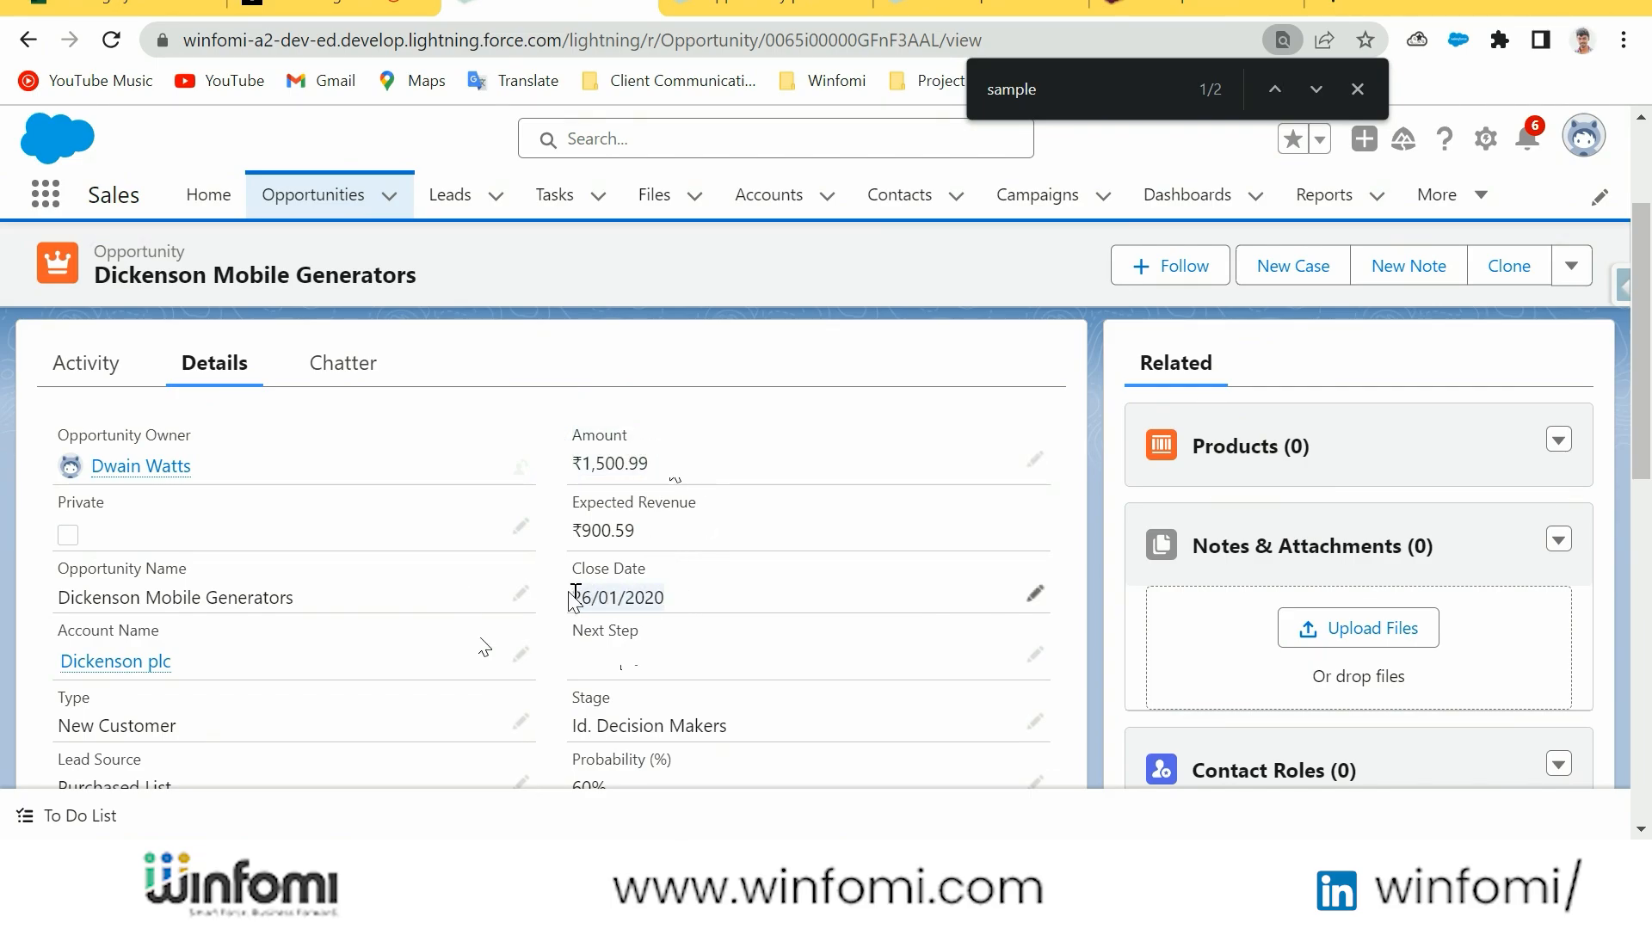
scroll(680, 611, down, 3)
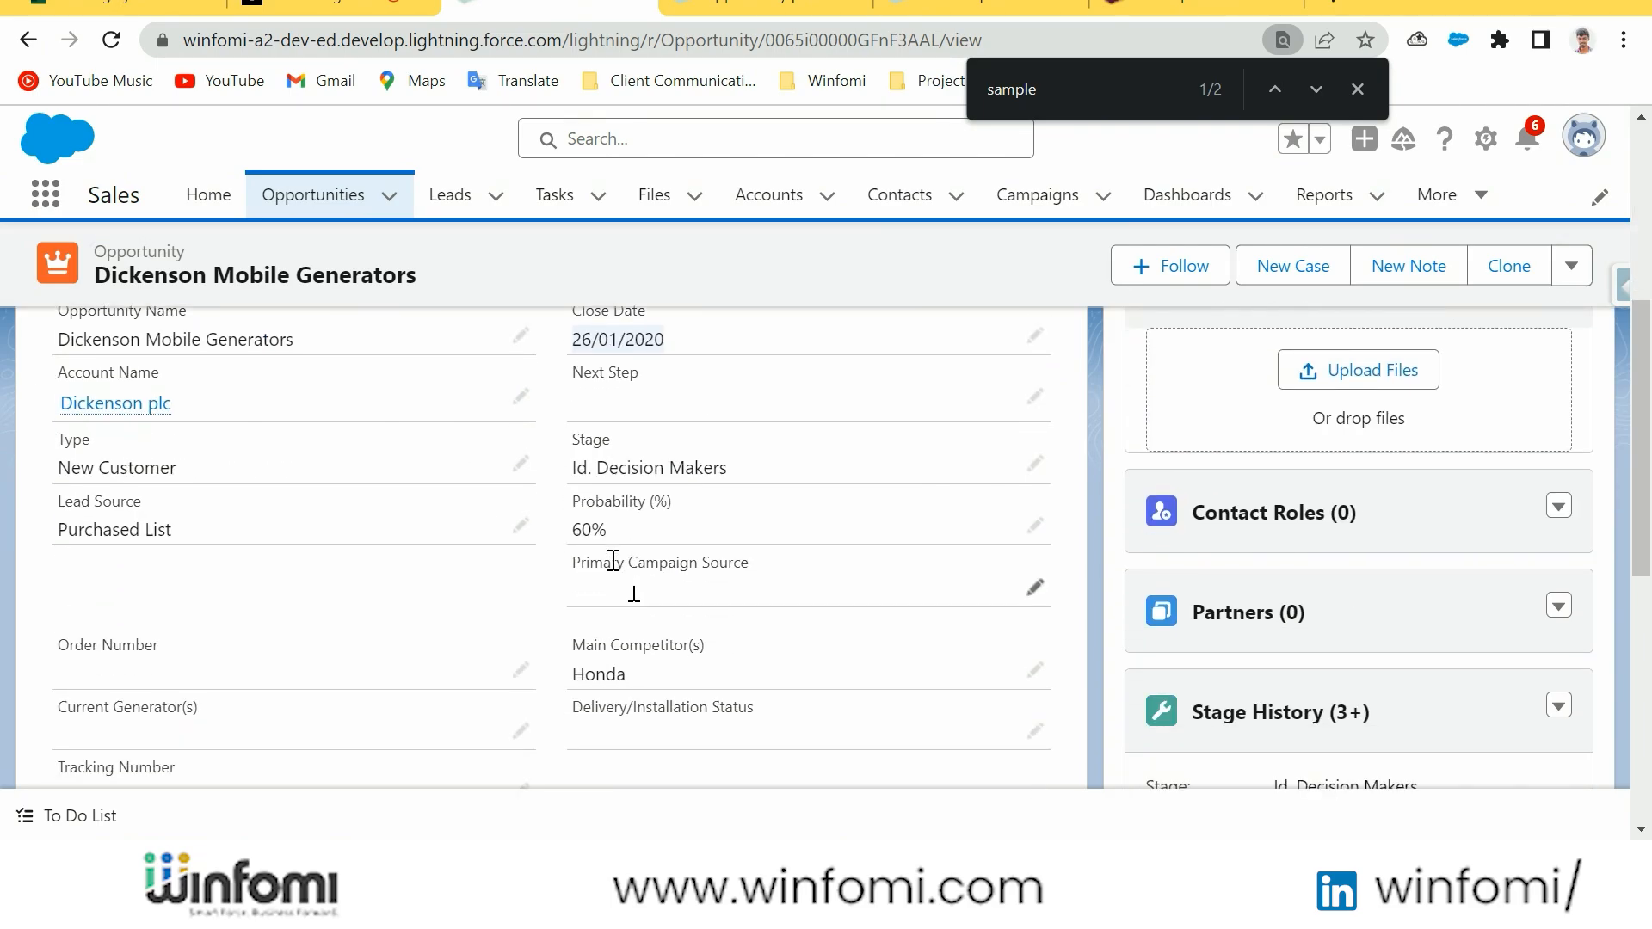
scroll(624, 538, down, 4)
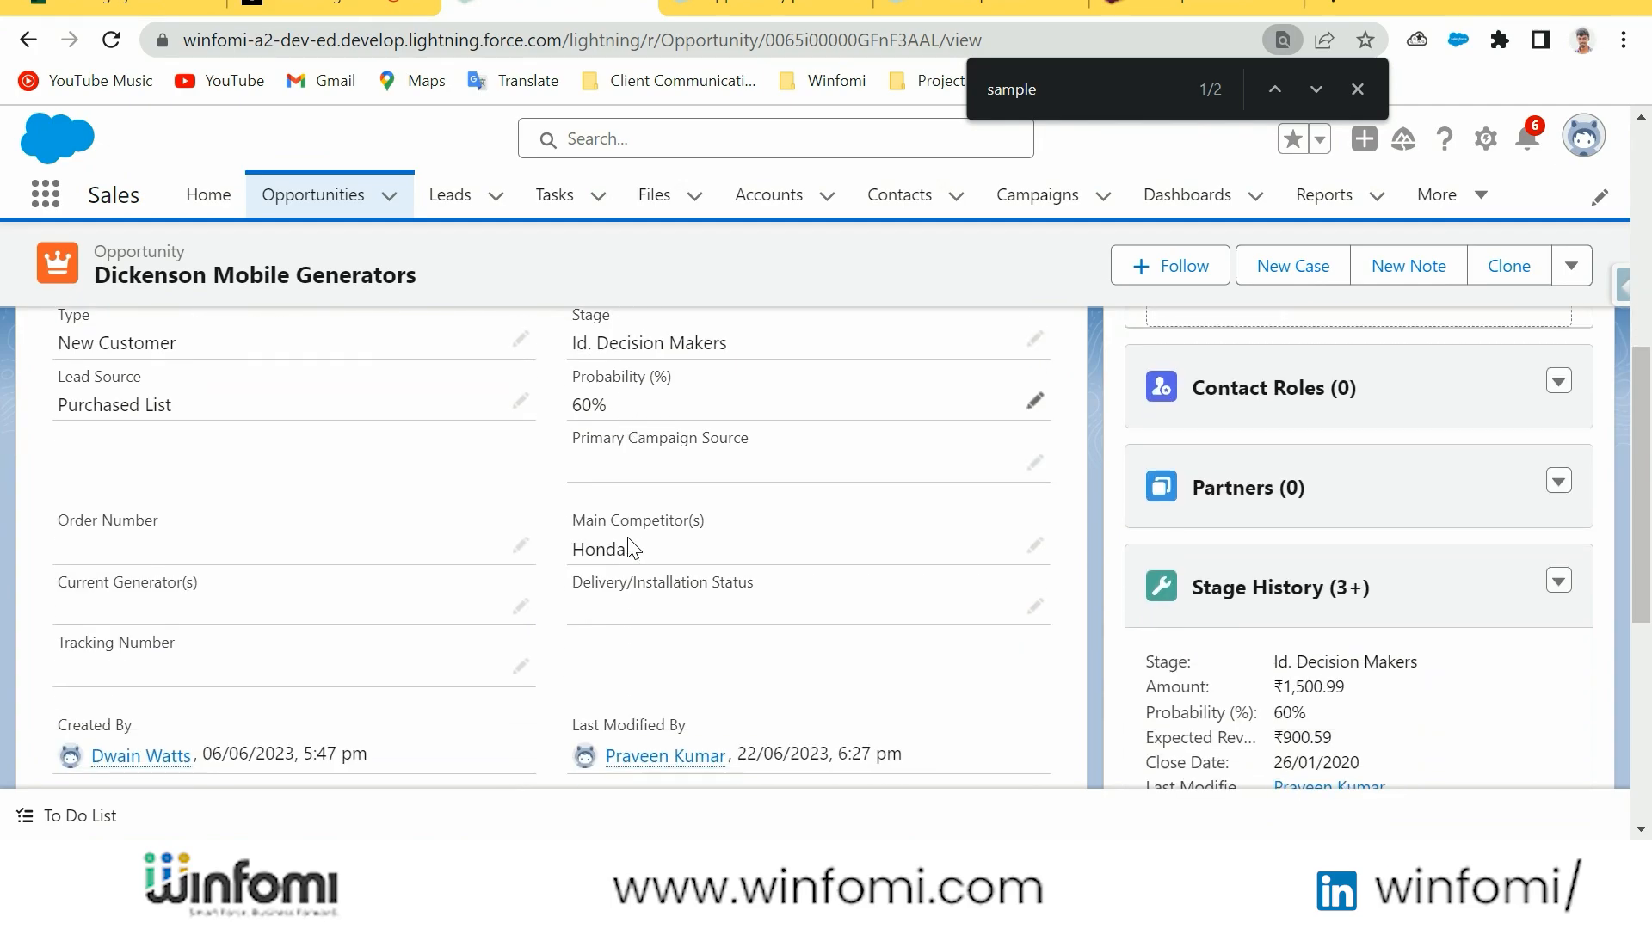
scroll(629, 545, up, 2)
scroll(631, 546, up, 2)
drag(626, 537, 570, 535)
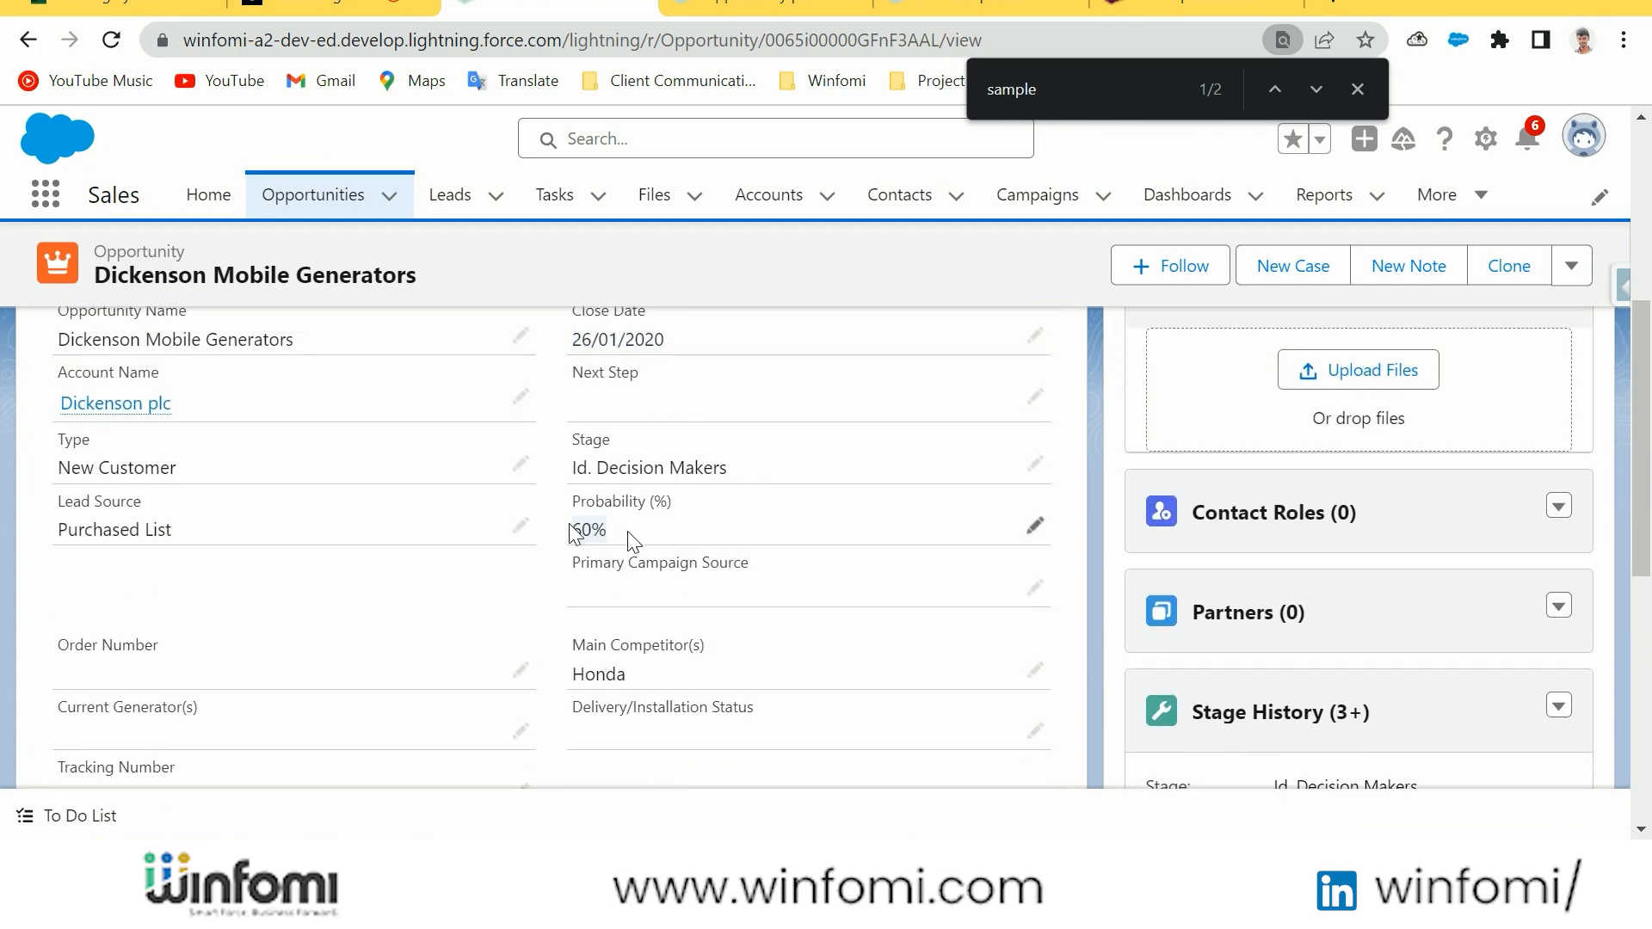
scroll(563, 568, down, 2)
scroll(555, 596, down, 3)
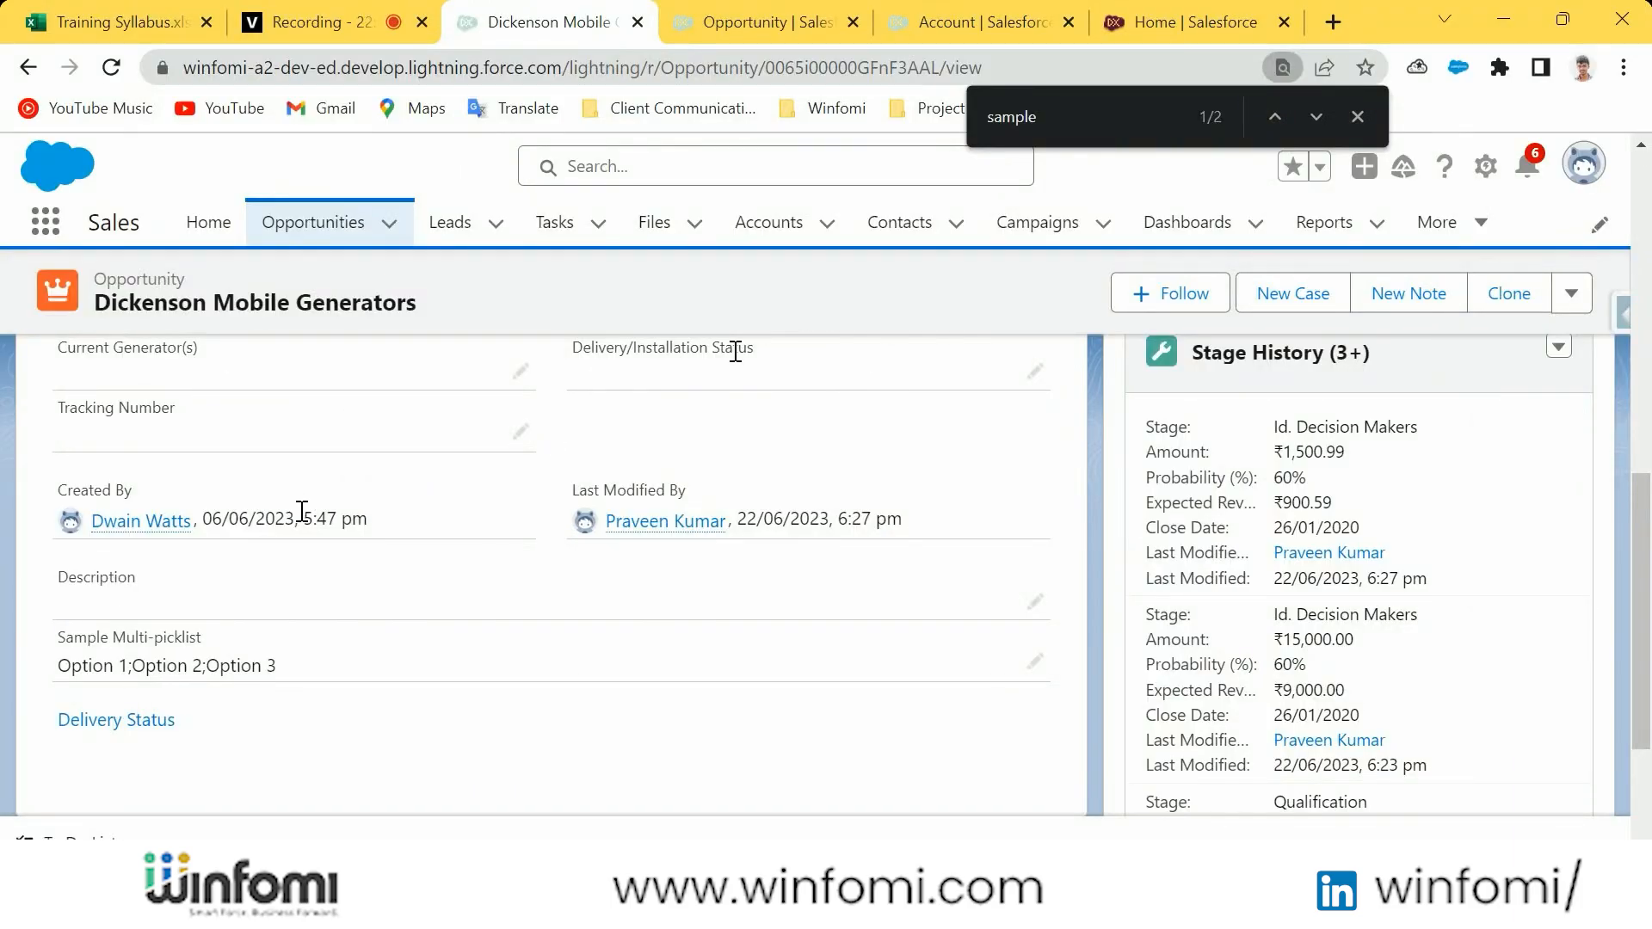
Highlight the Expected Revenue field in the opportunity's details and switch back to the presentation
scroll(362, 572, up, 7)
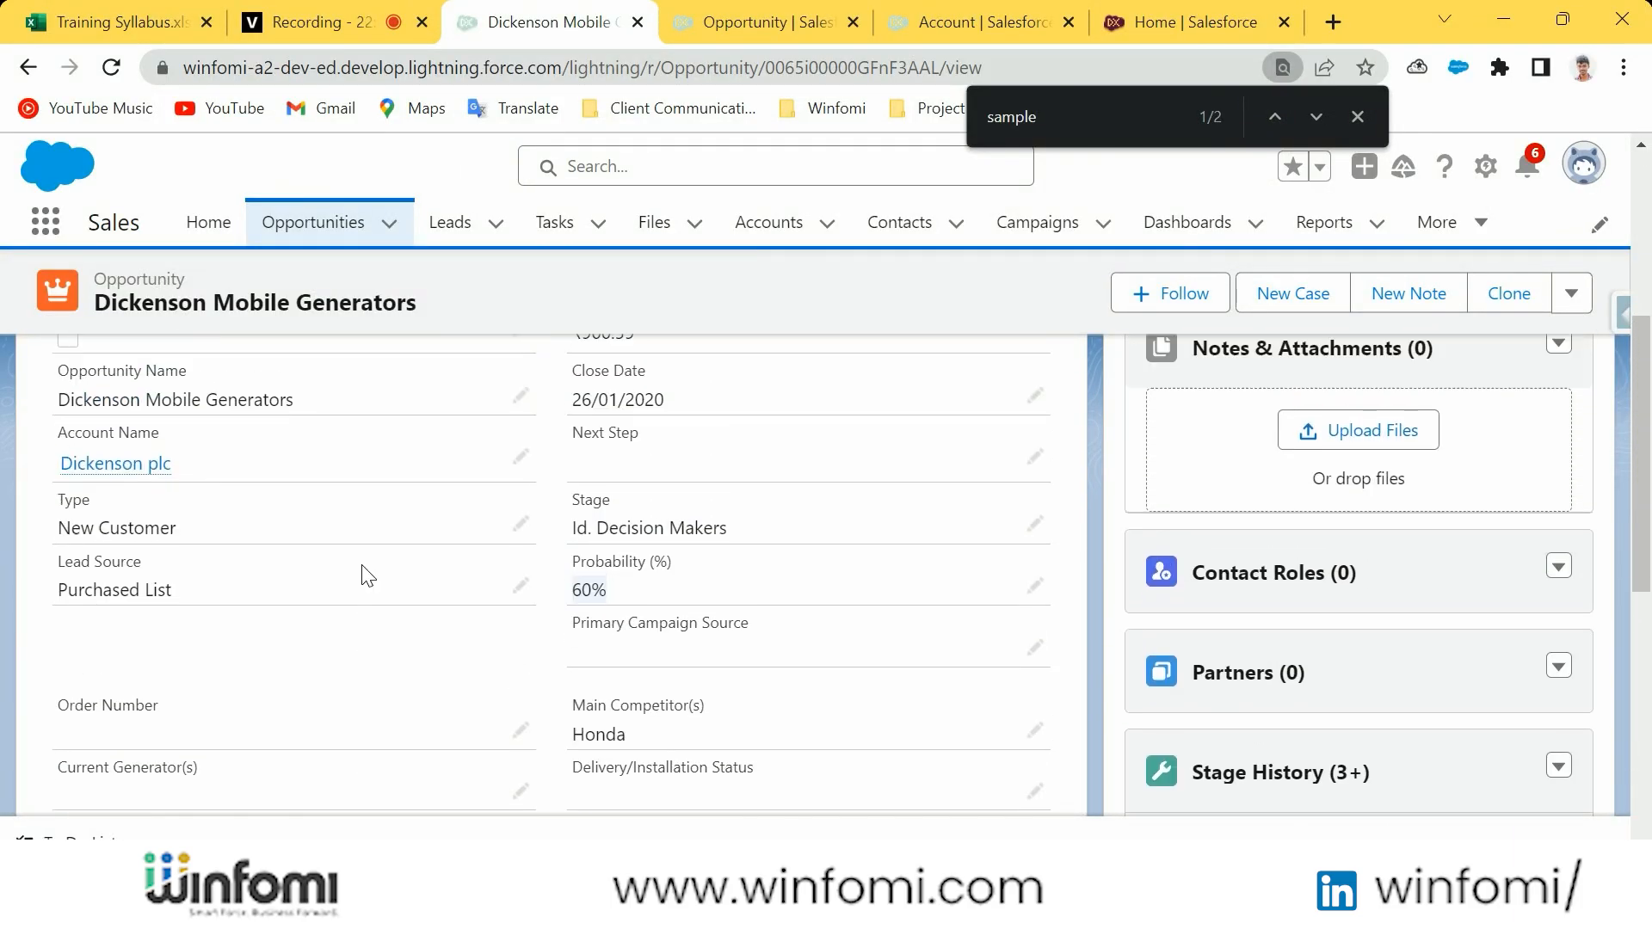
scroll(368, 575, up, 3)
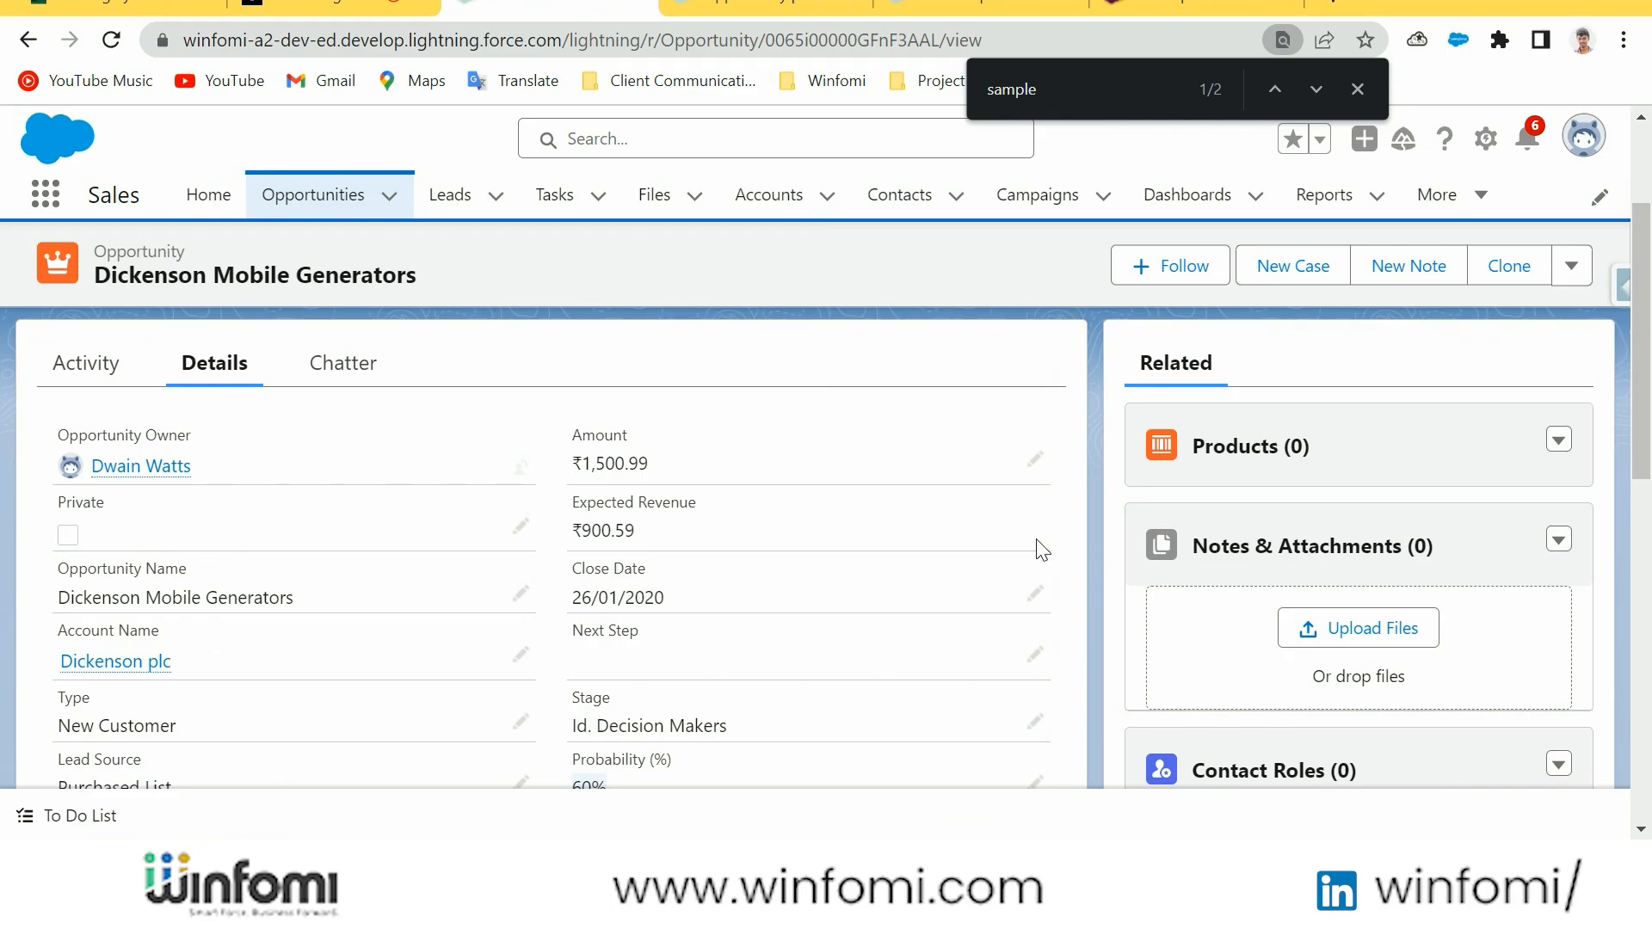
drag(571, 508, 693, 502)
key(alt+Tab)
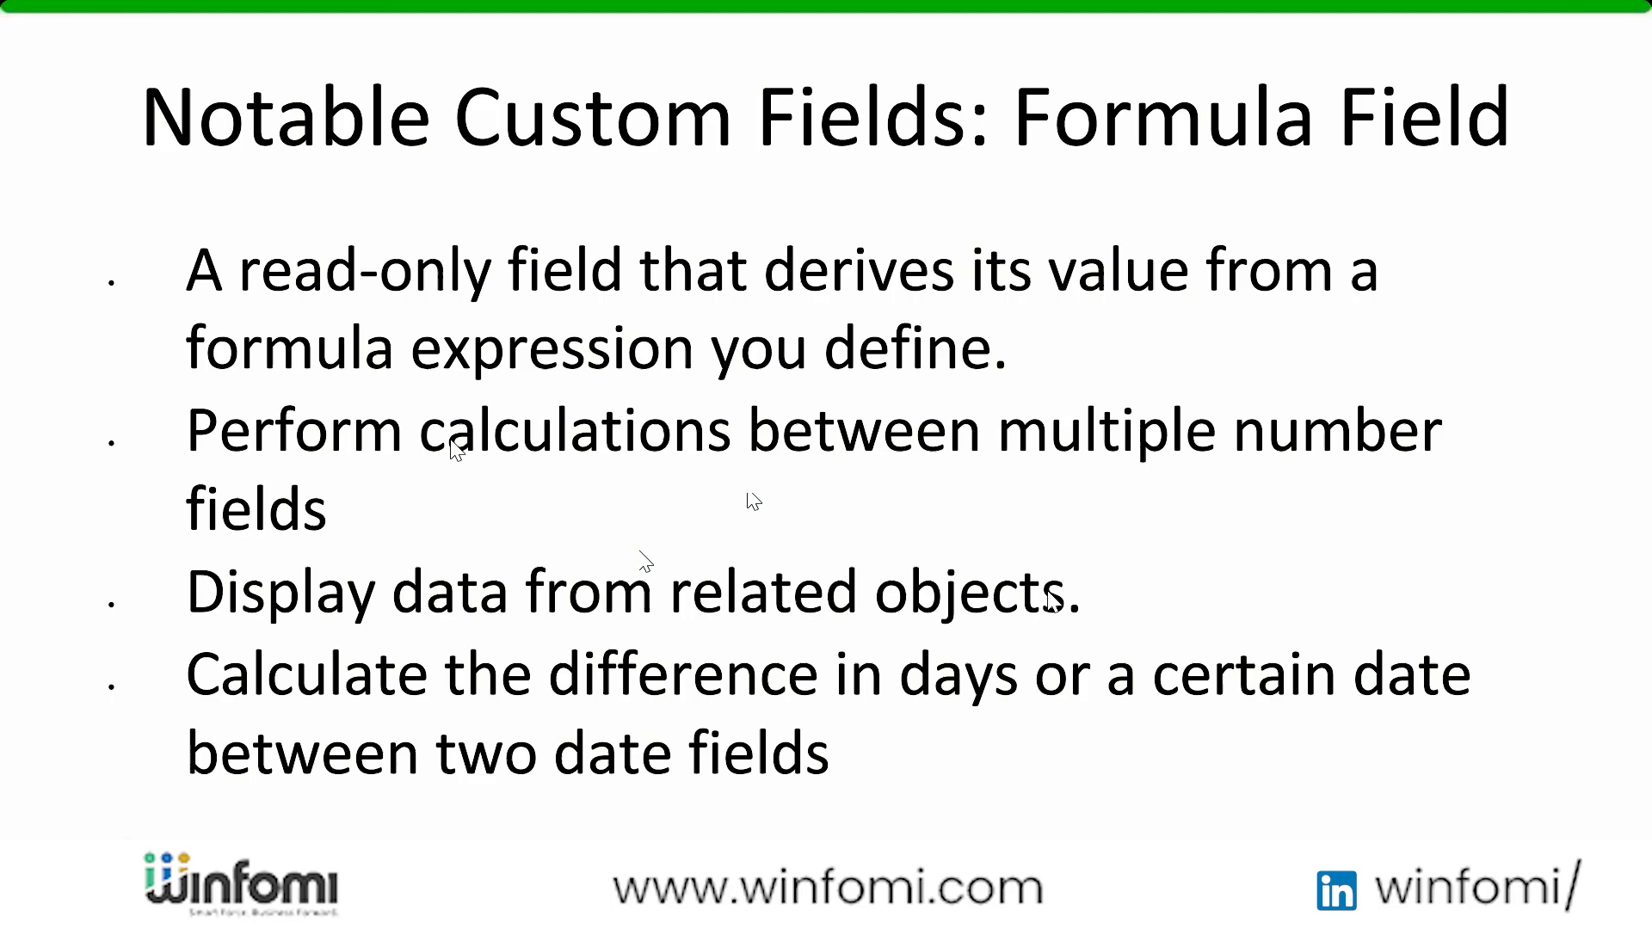
click(819, 565)
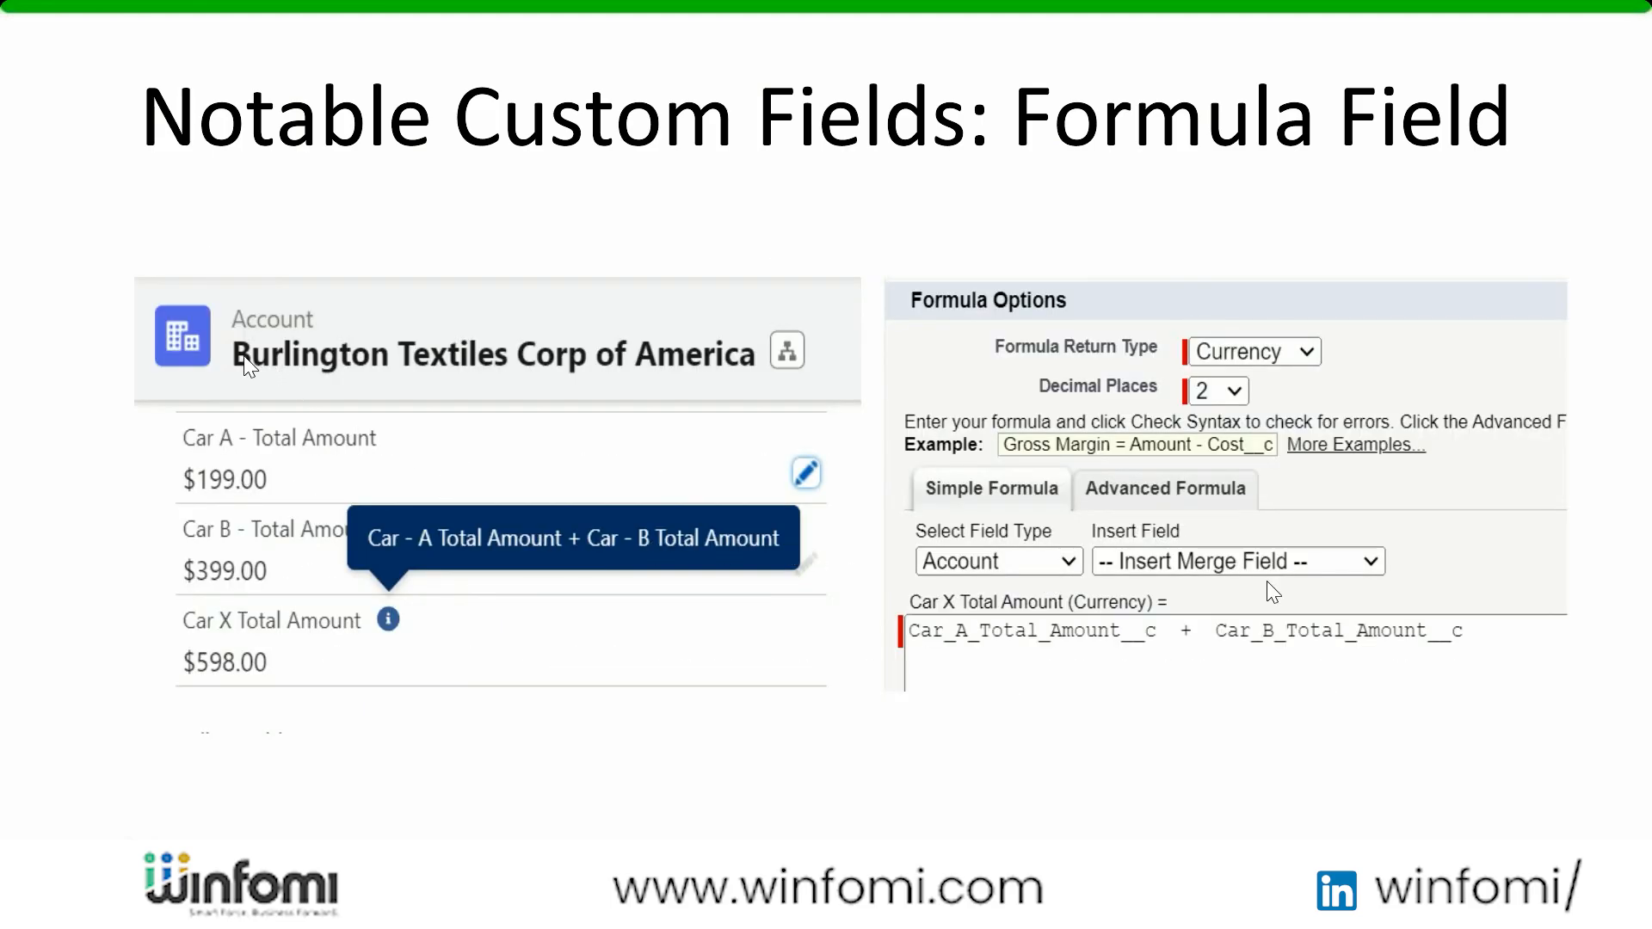
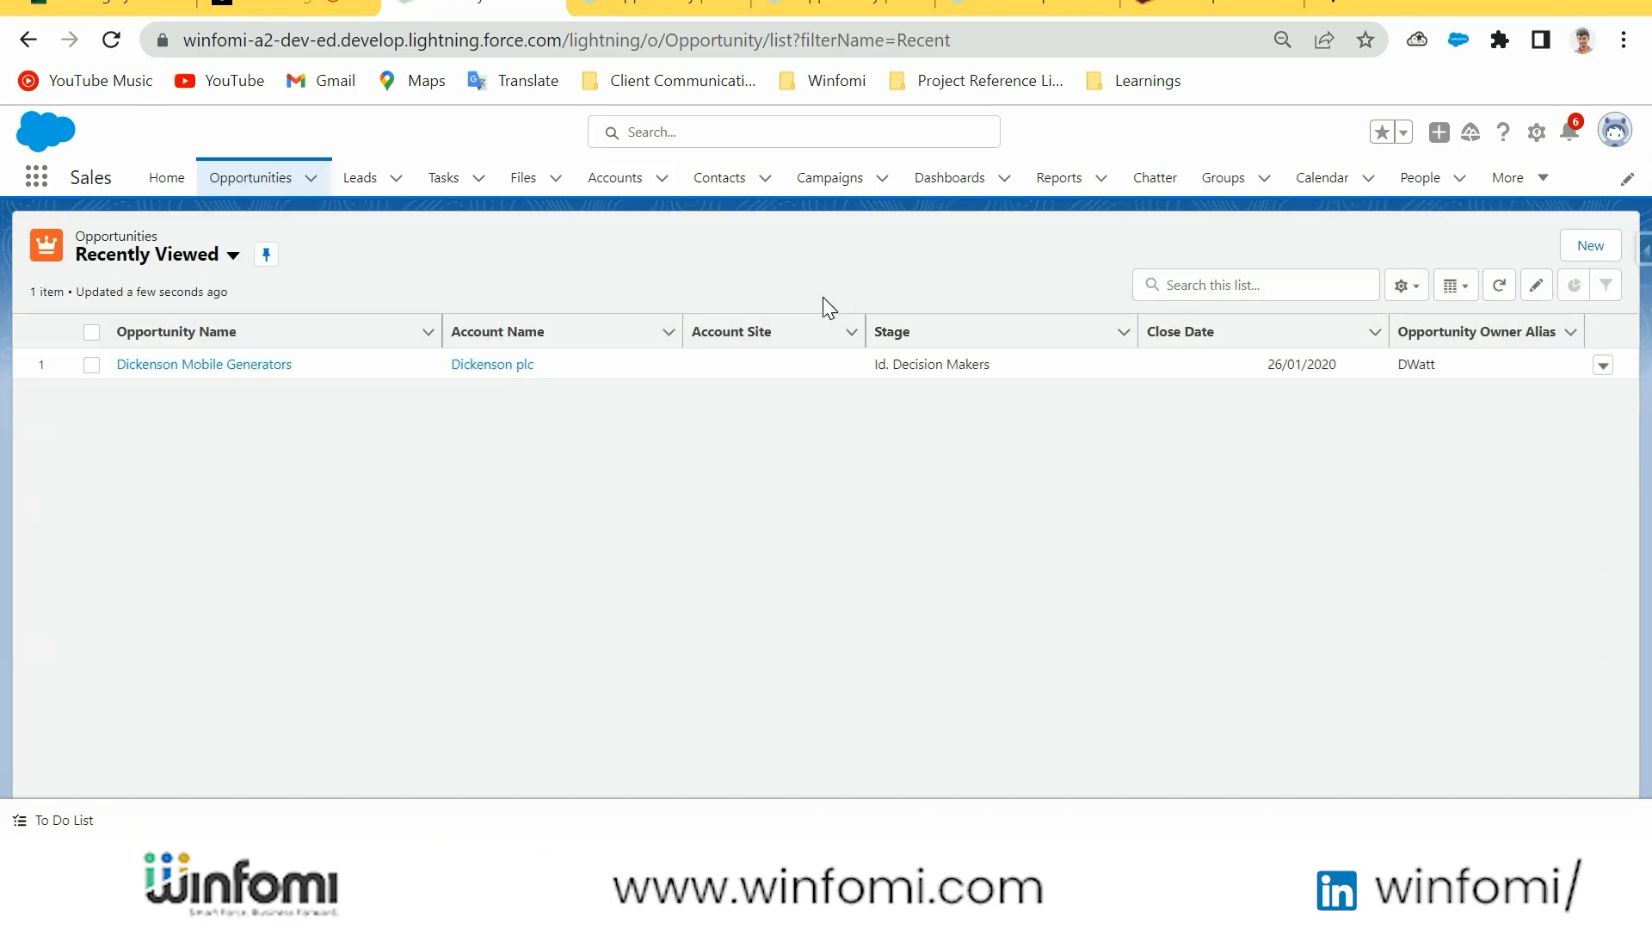
Open the new opportunity form, review its fields and close it without saving
click(1602, 252)
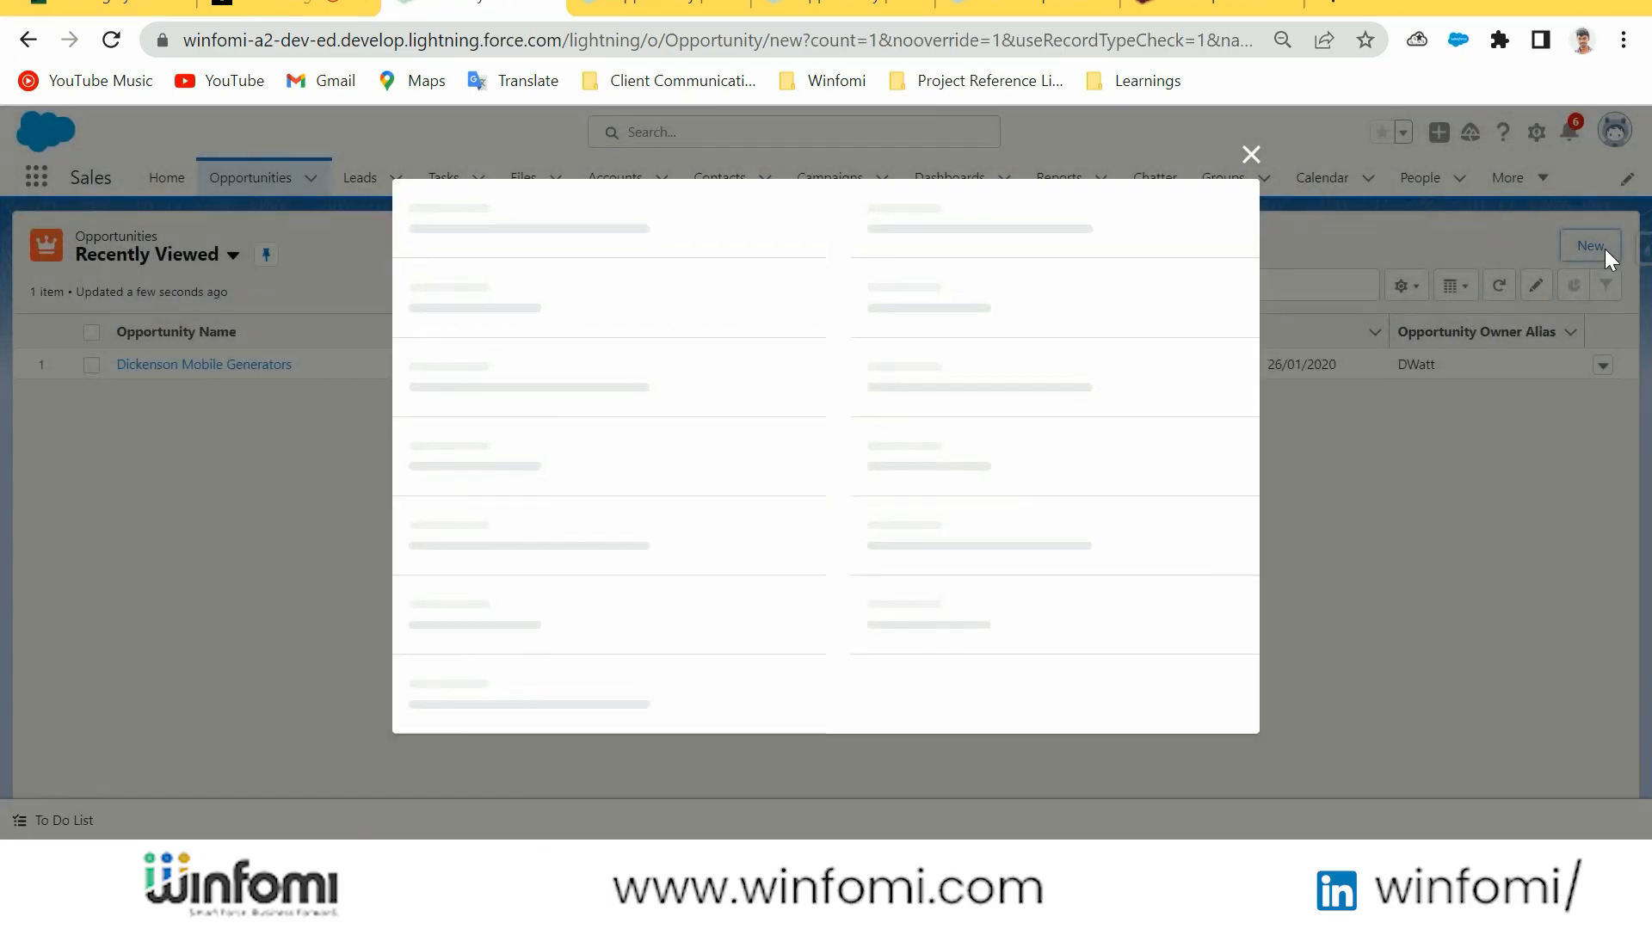
scroll(654, 404, down, 10)
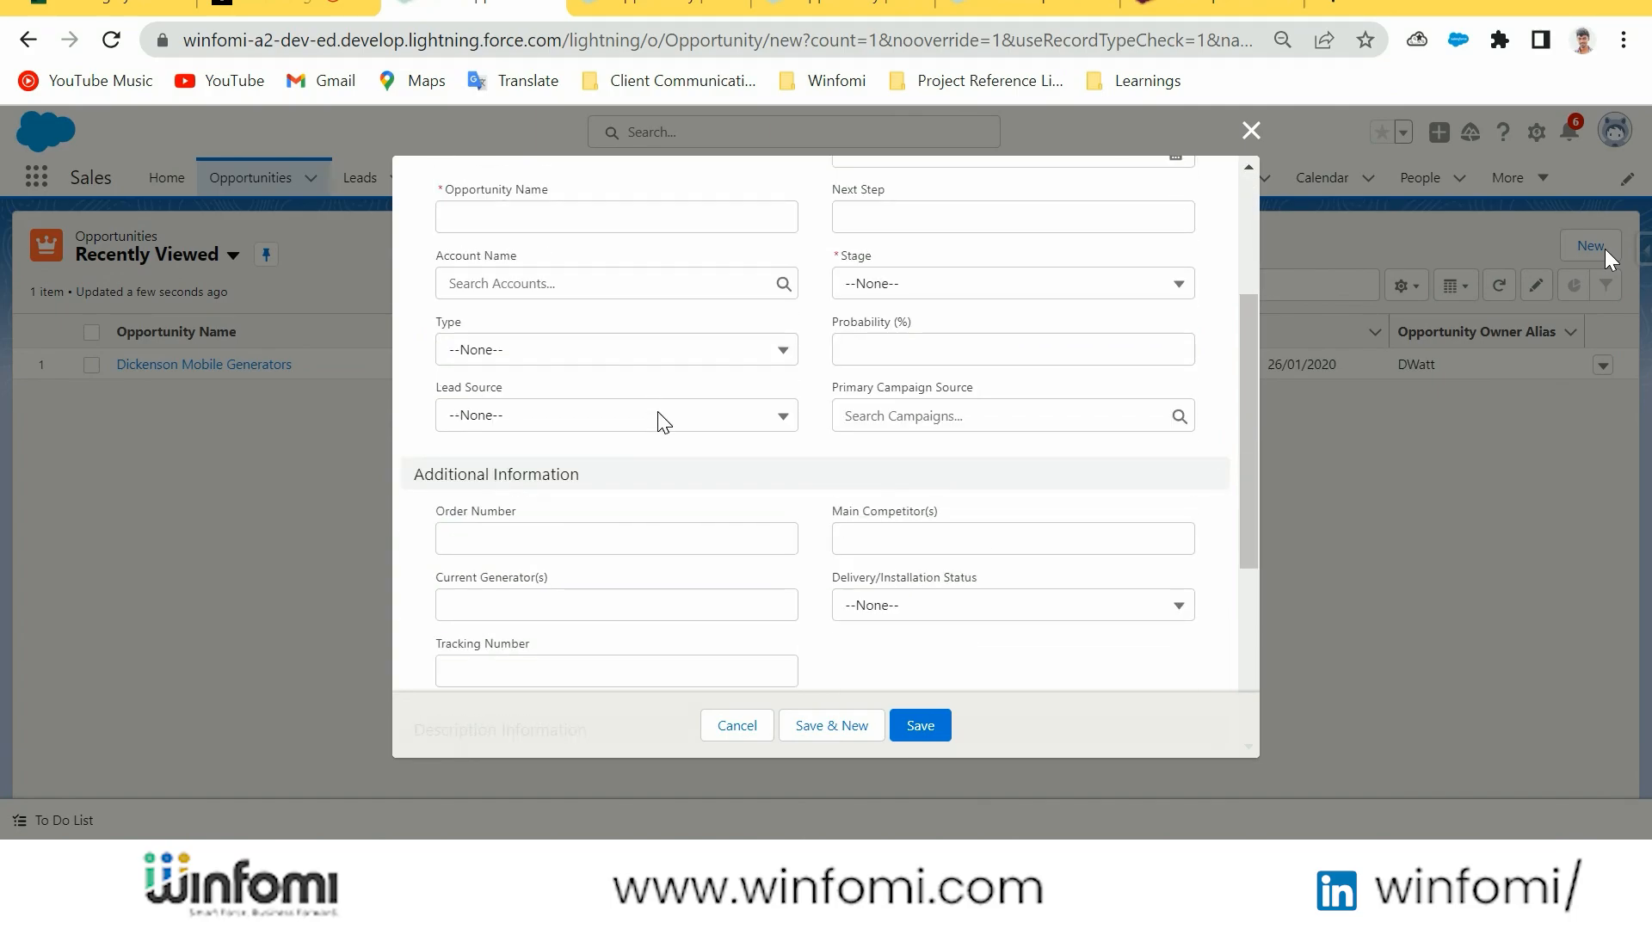
scroll(660, 424, up, 10)
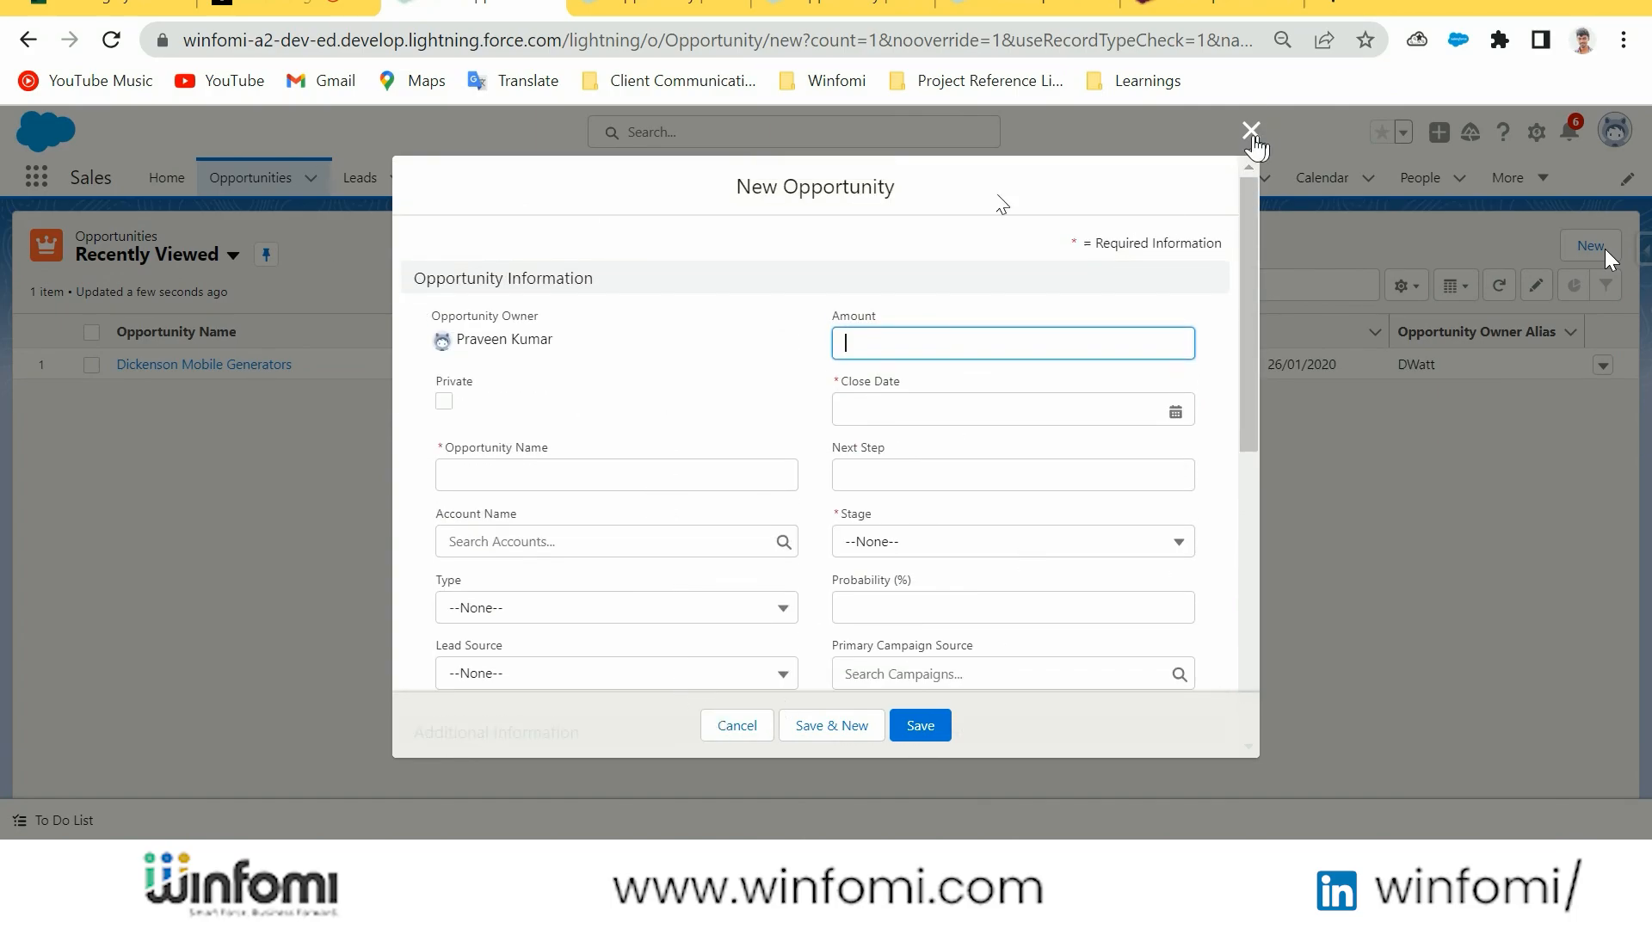
click(1252, 130)
click(1588, 245)
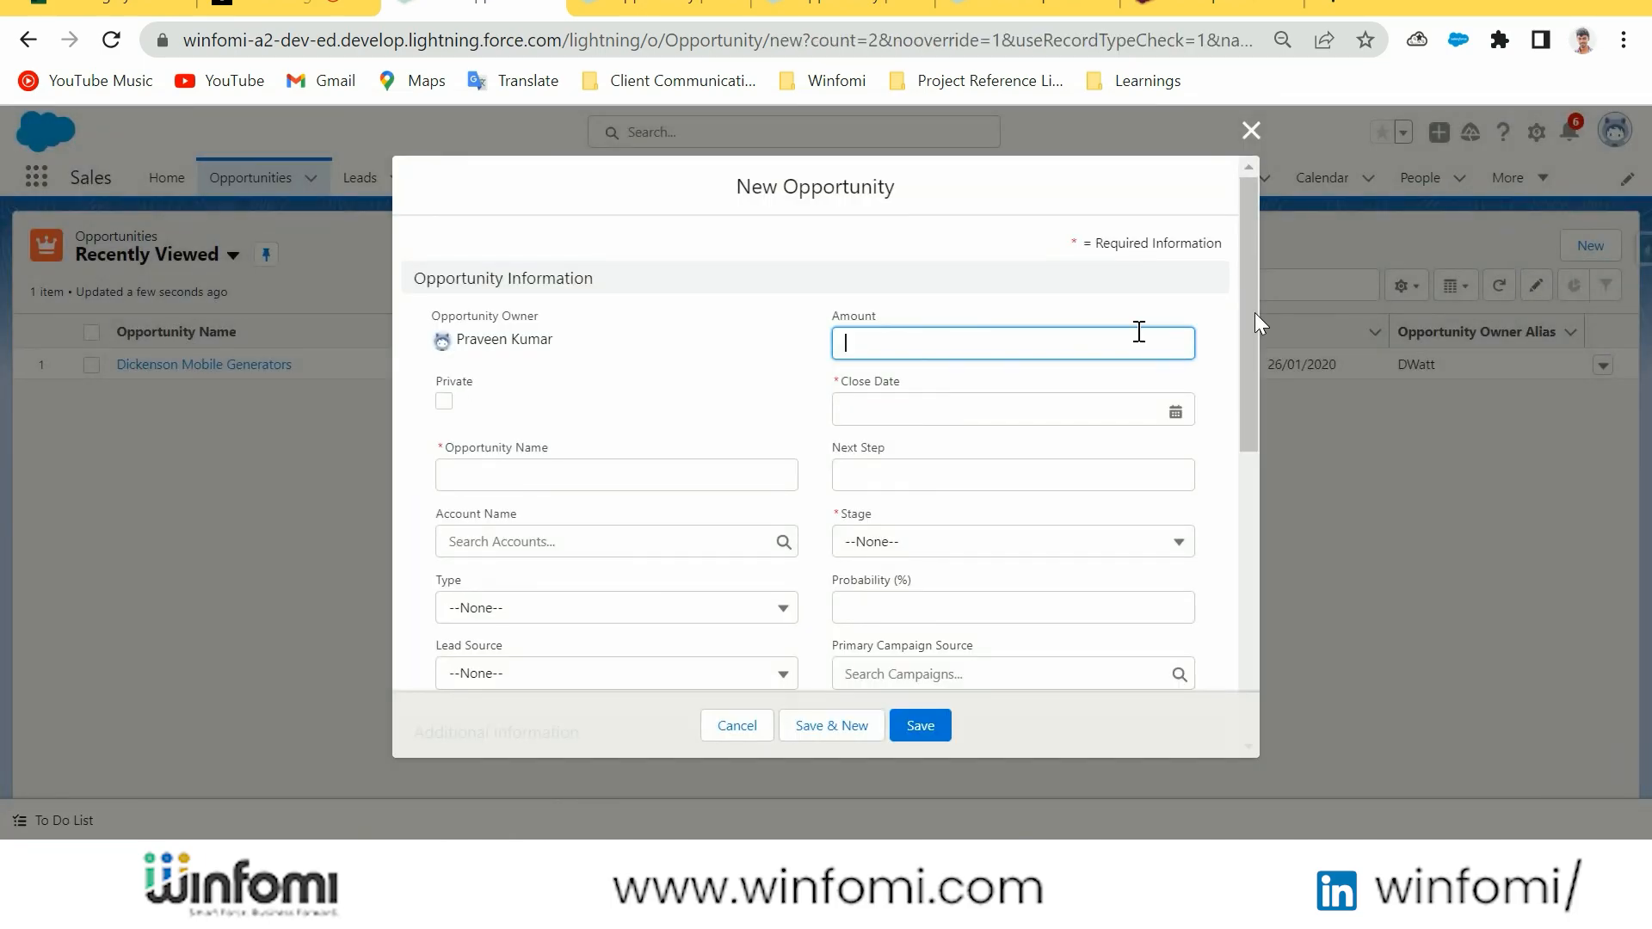
click(1248, 131)
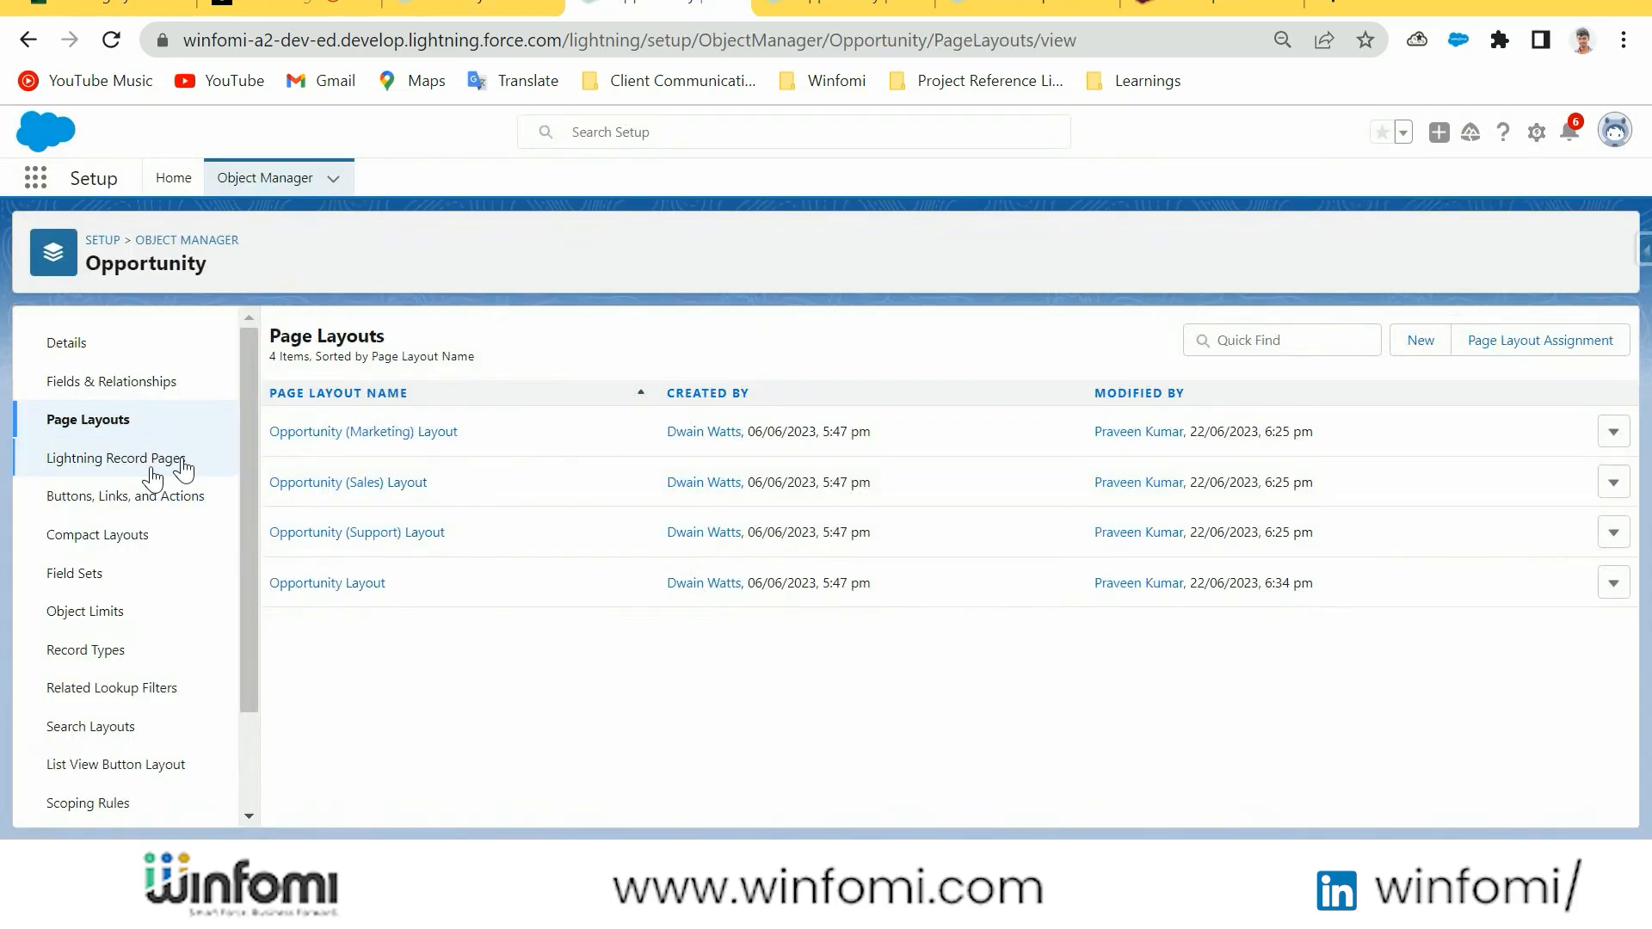
Try to create a new record type for the Opportunity object, and return to the list of objects
click(54, 655)
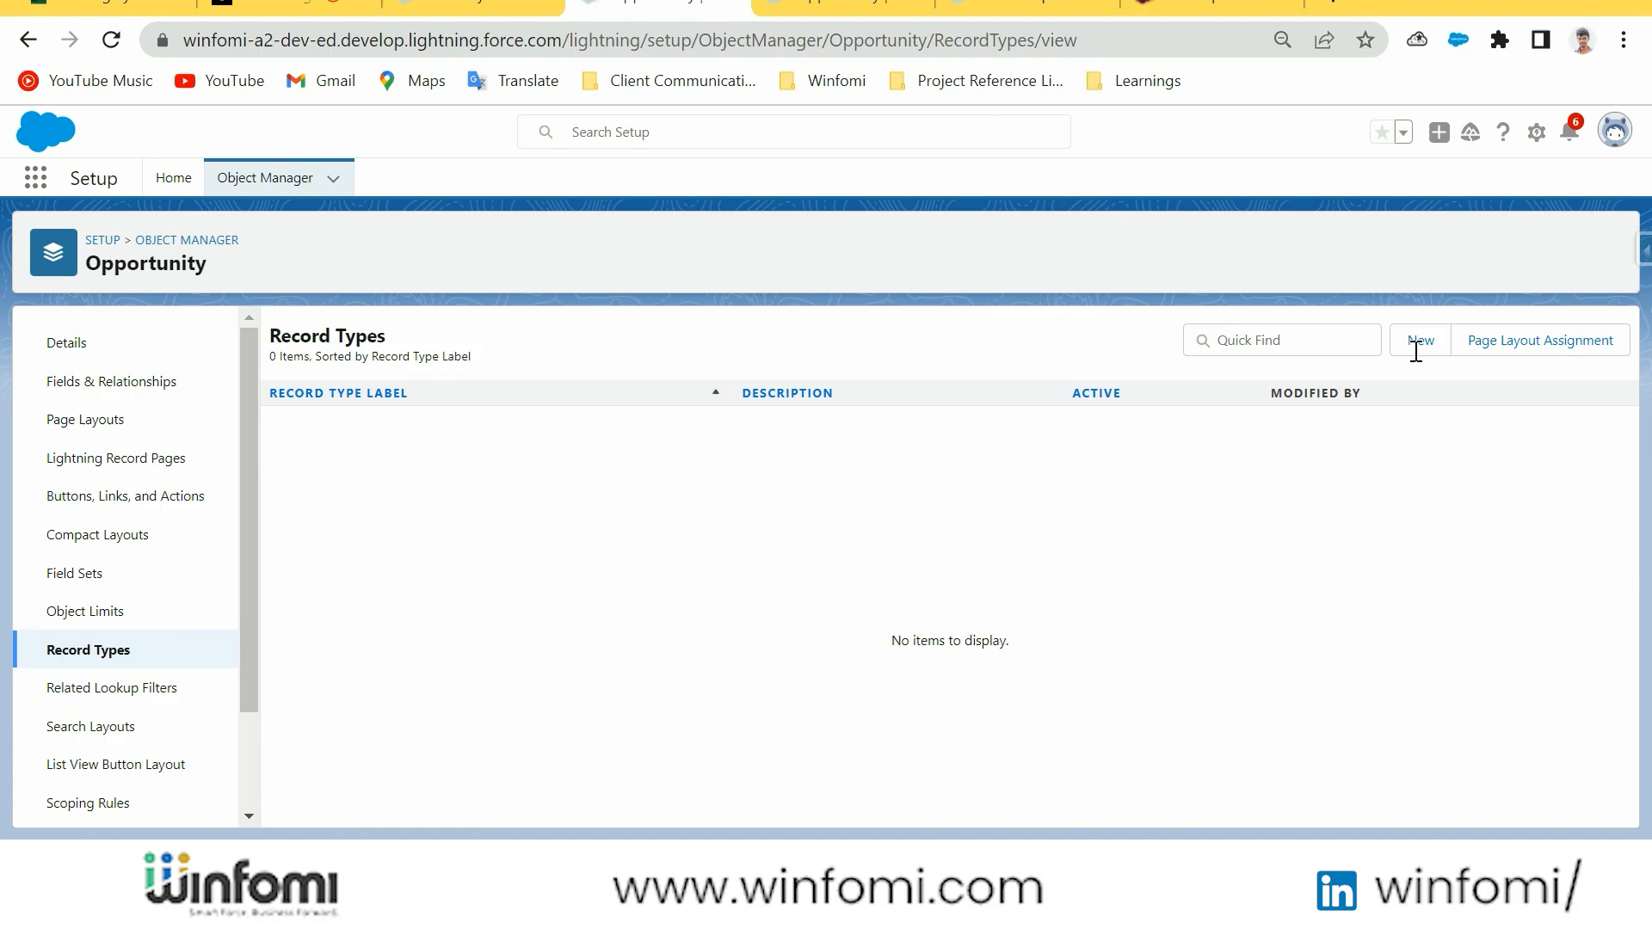
click(1434, 354)
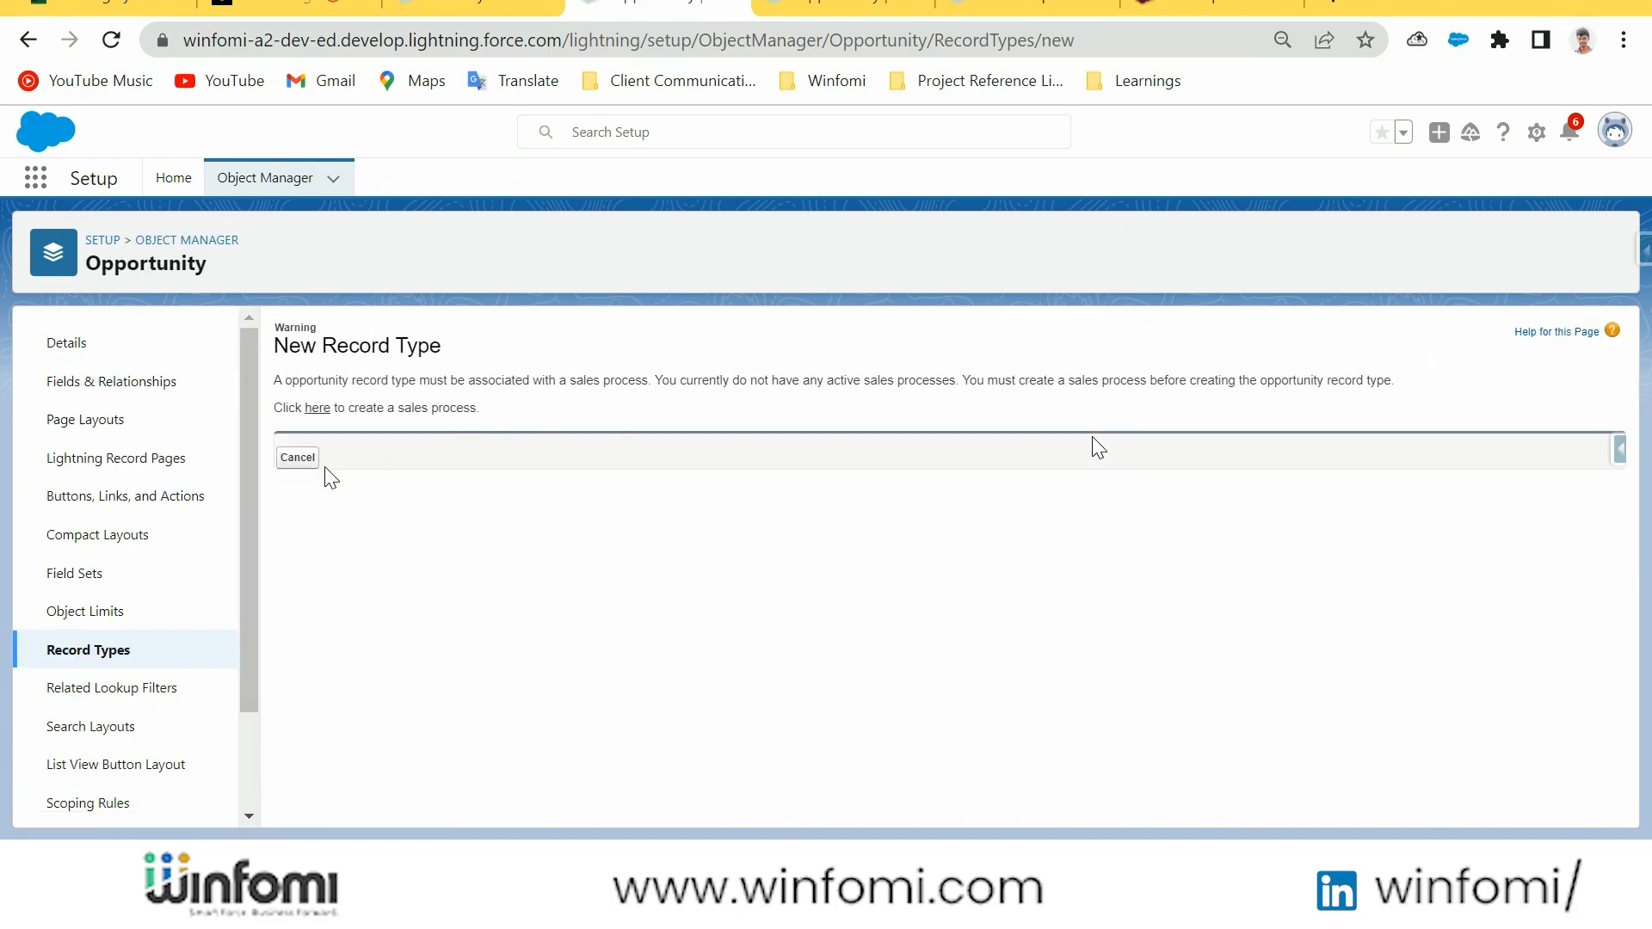
click(284, 179)
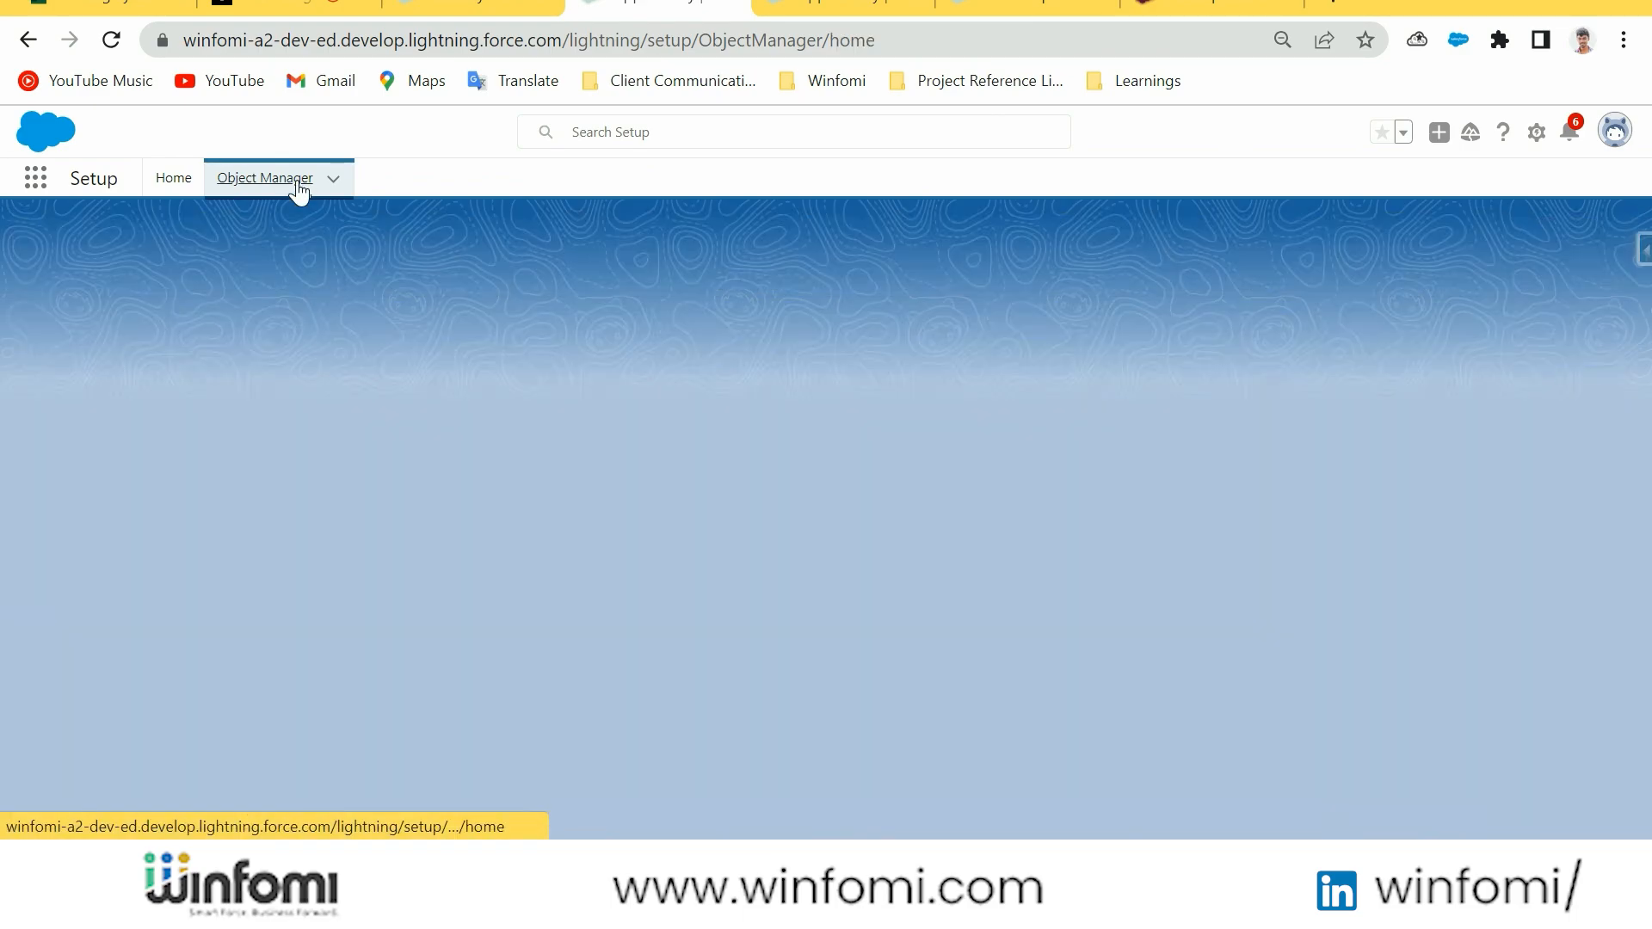
Examine the record types defined for the Account object
click(66, 379)
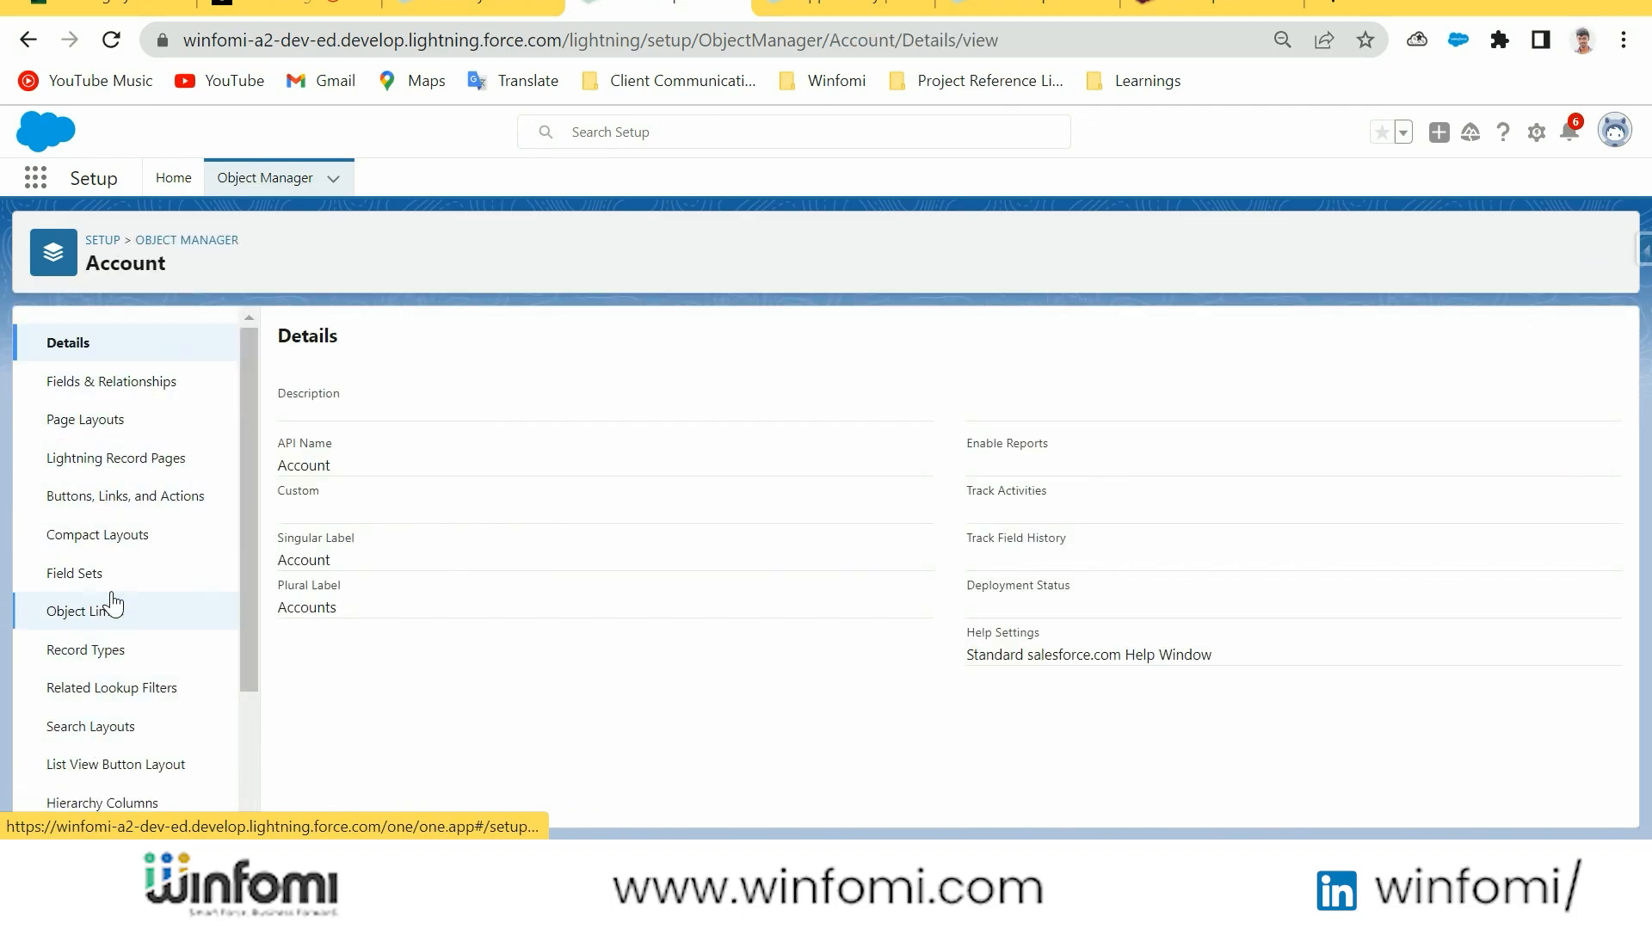
click(95, 649)
click(1415, 348)
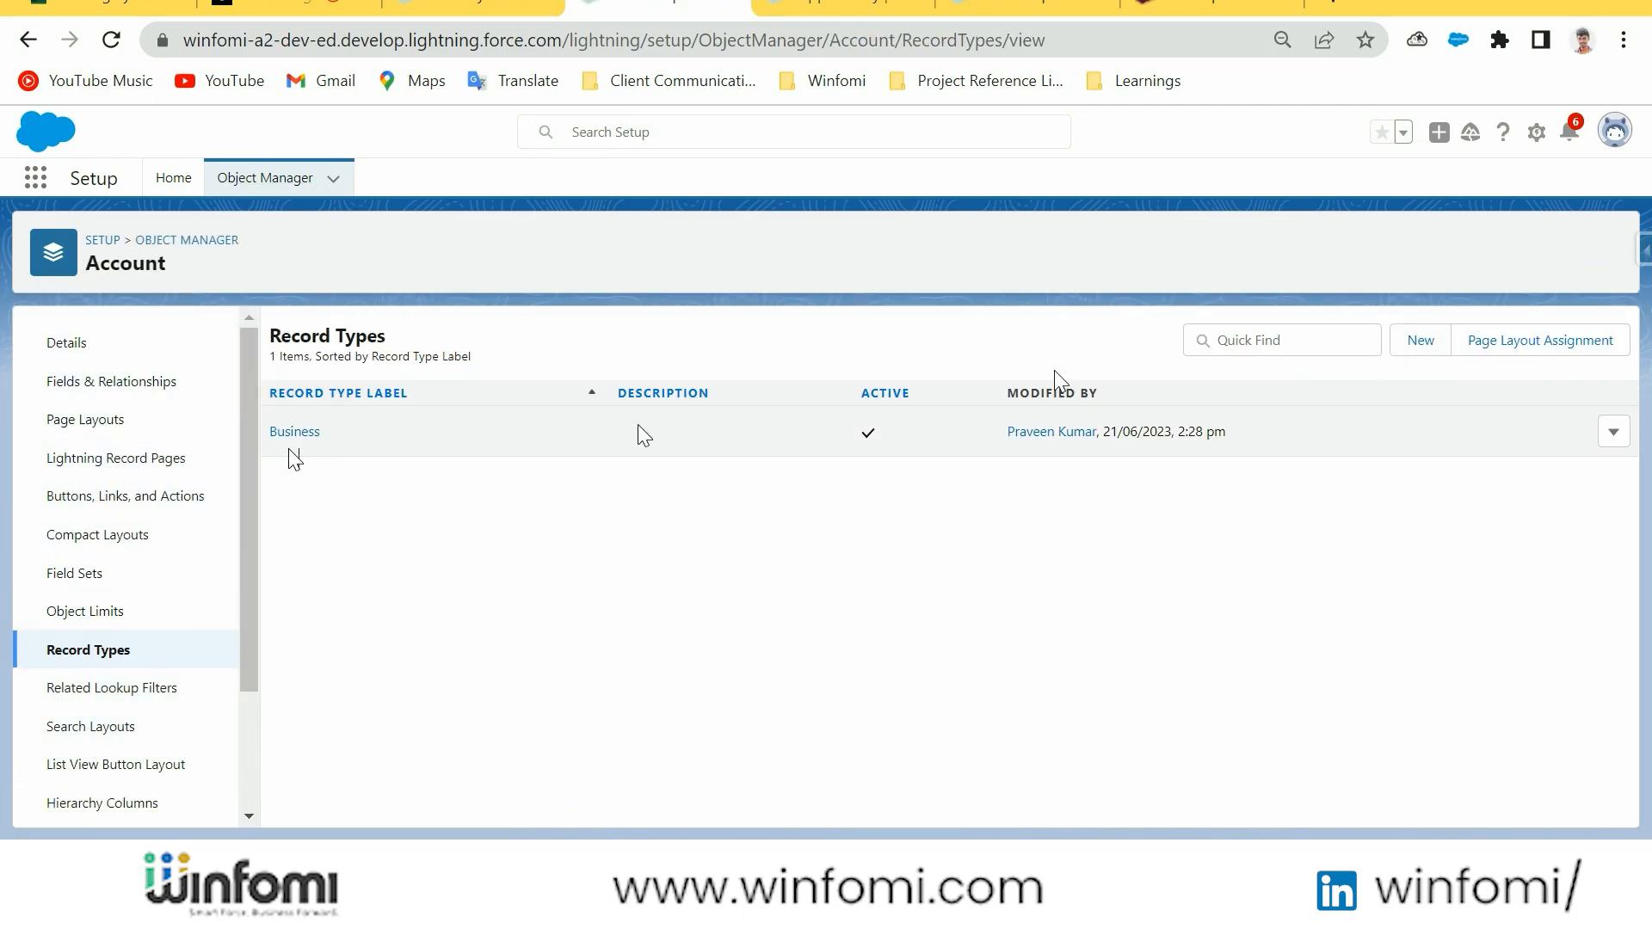
Find the Contact object in Object Manager and start a new record type for it
click(268, 179)
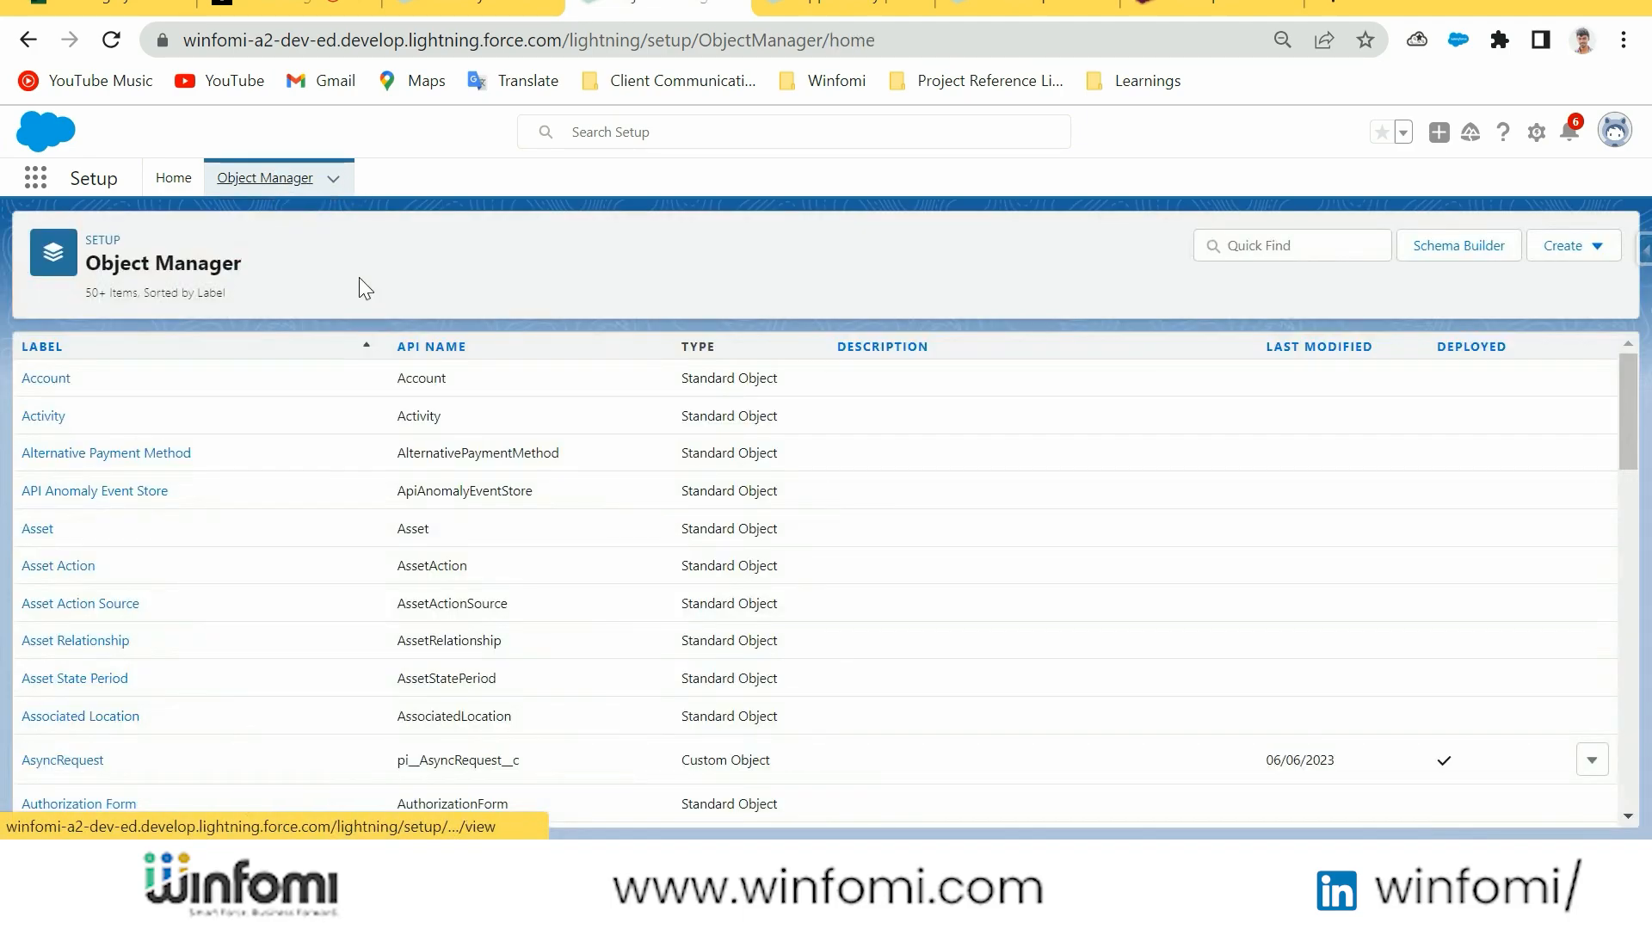
click(1286, 247)
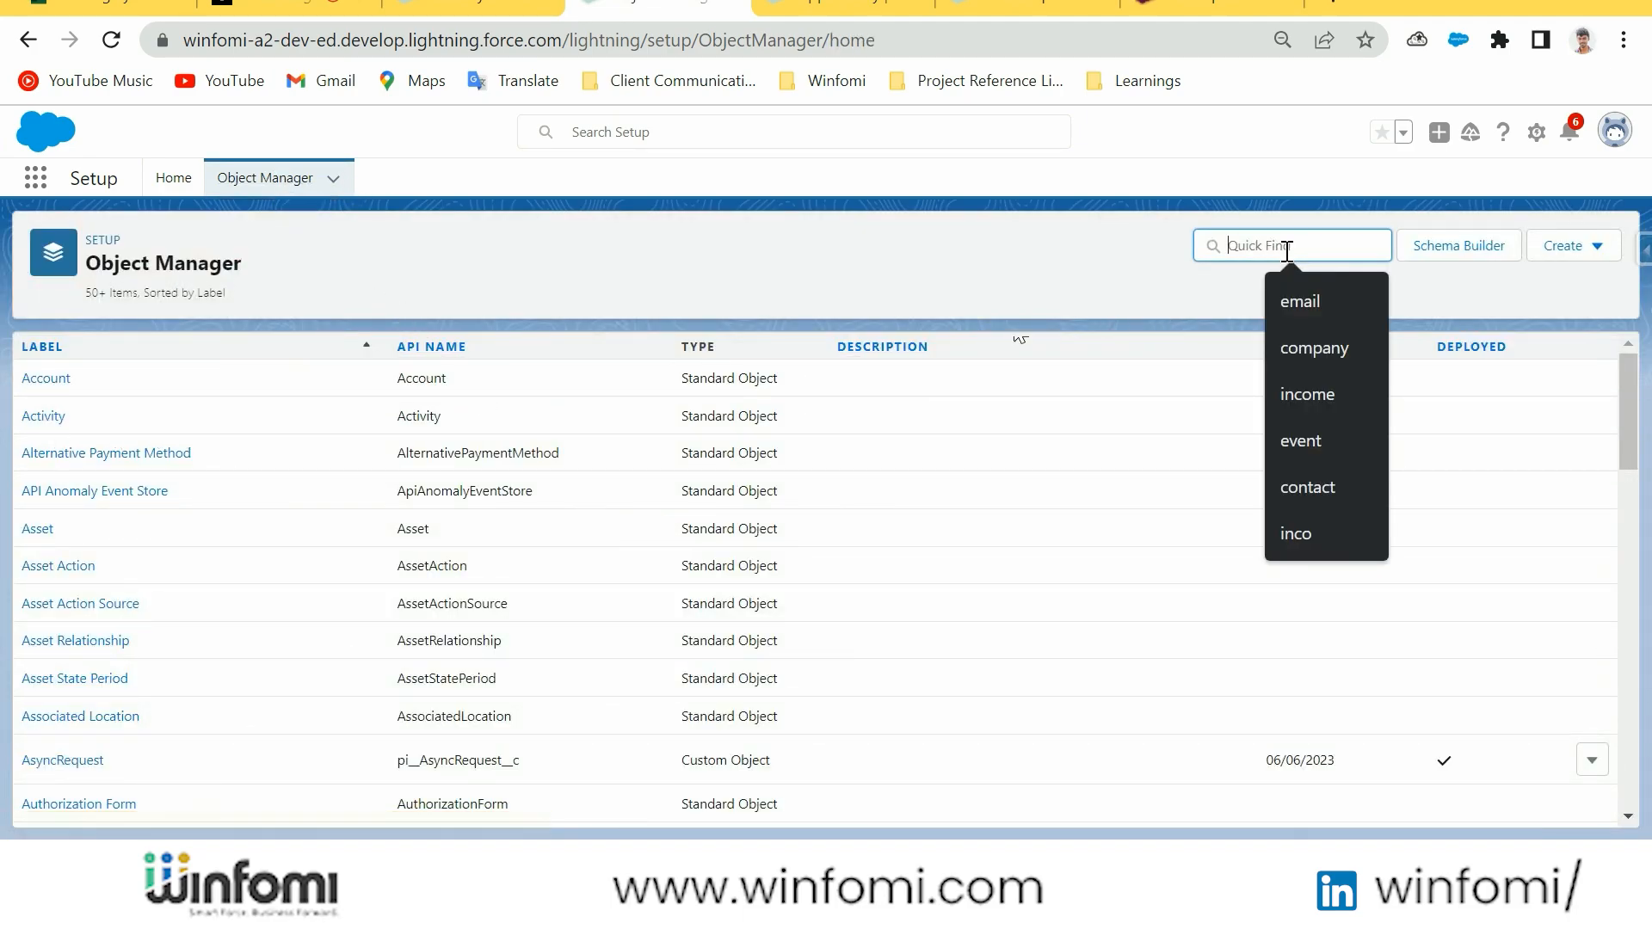
text(contact)
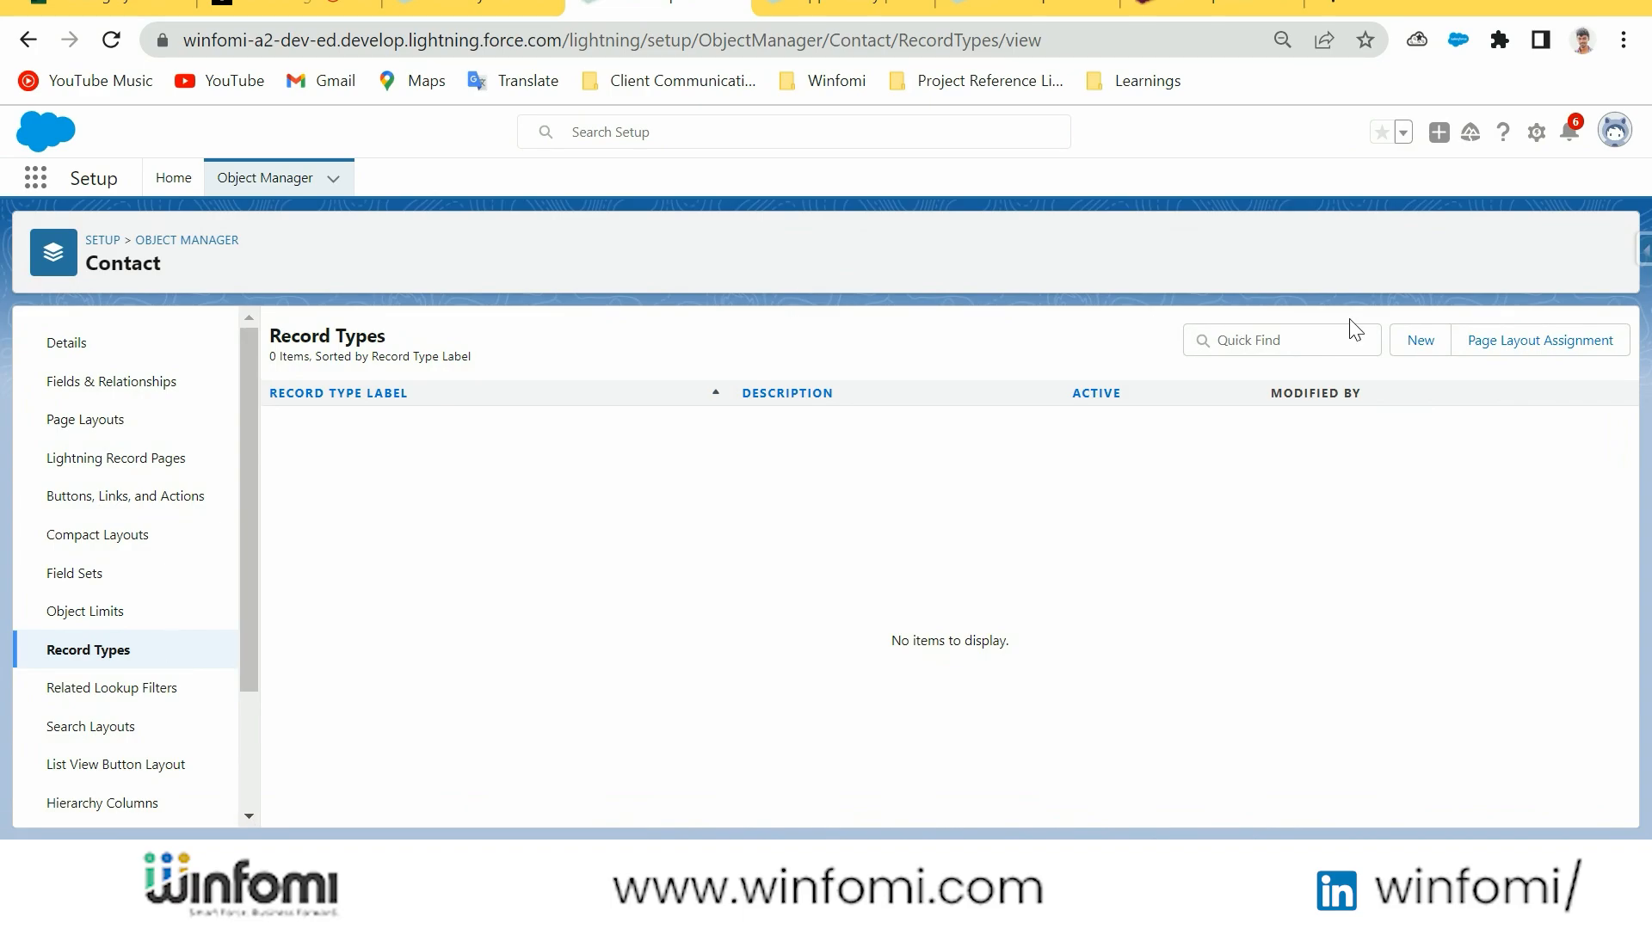
click(1420, 341)
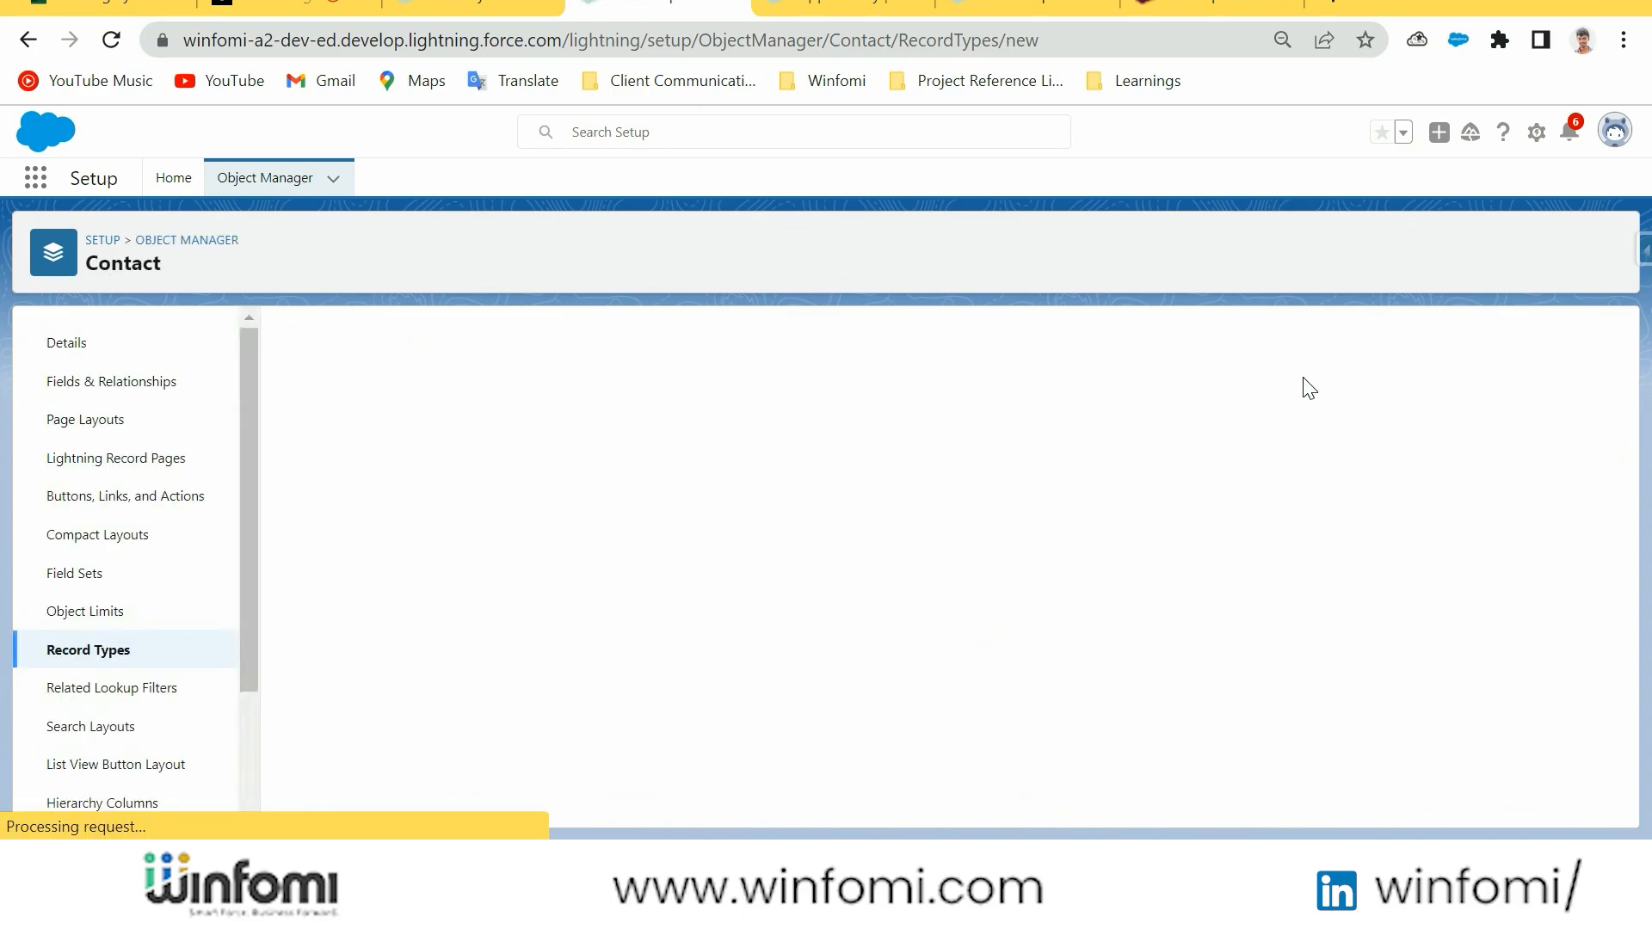
Label the contact record type New Client, keep it active and available to all profiles, and continue to page layout assignment
click(620, 539)
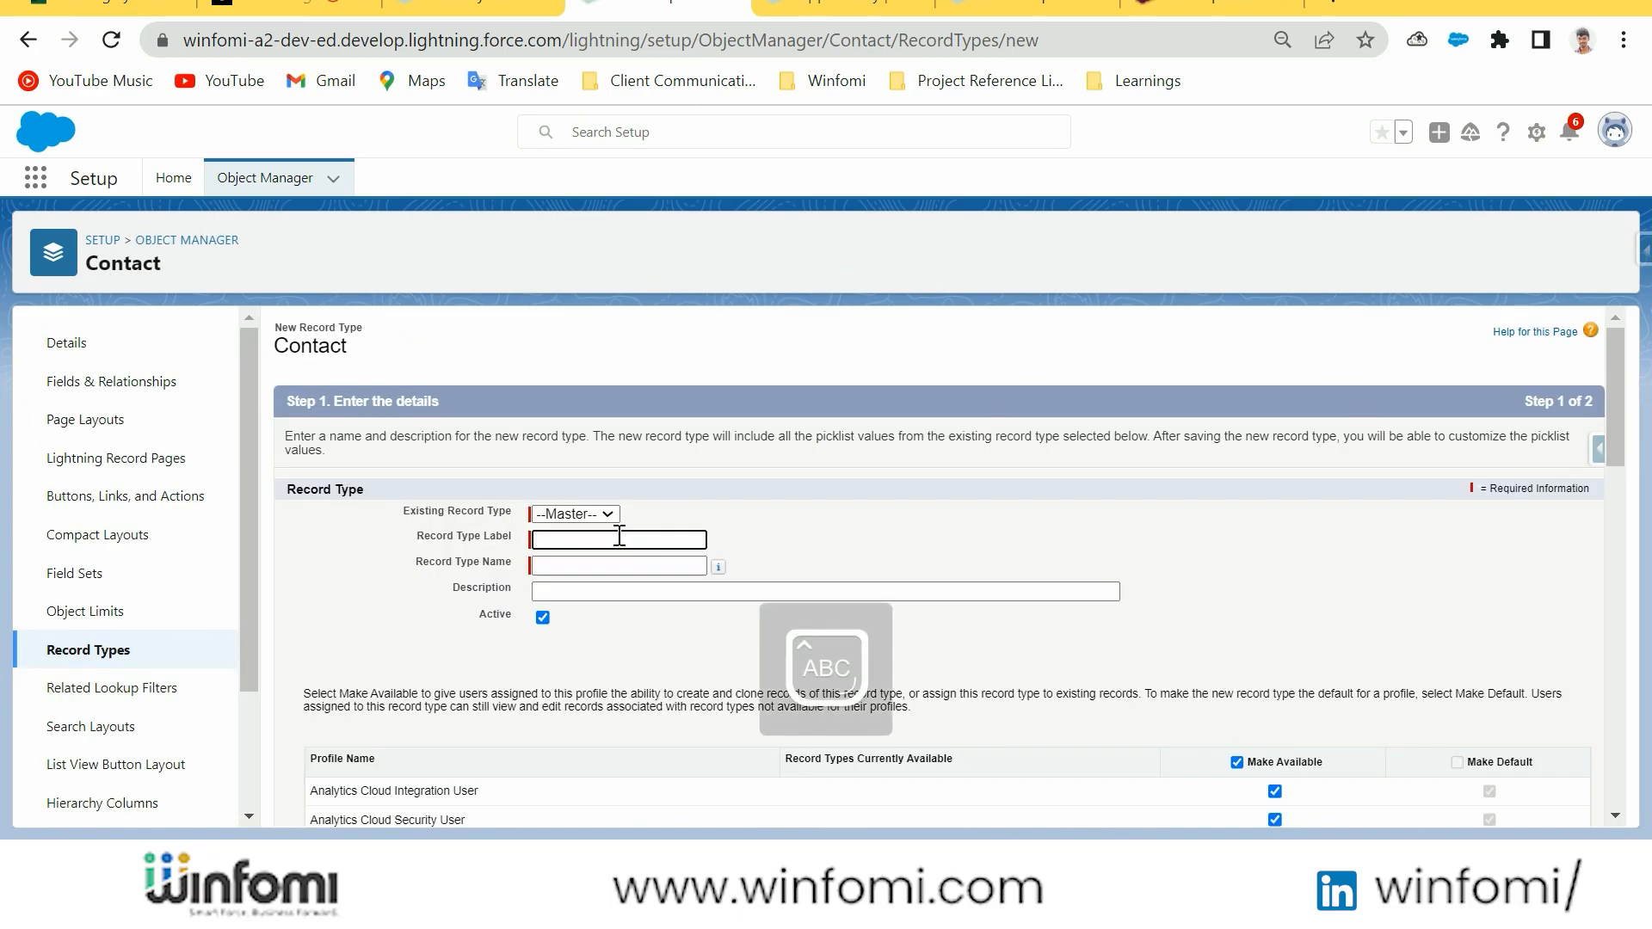
click(602, 565)
scroll(534, 441, down, 1)
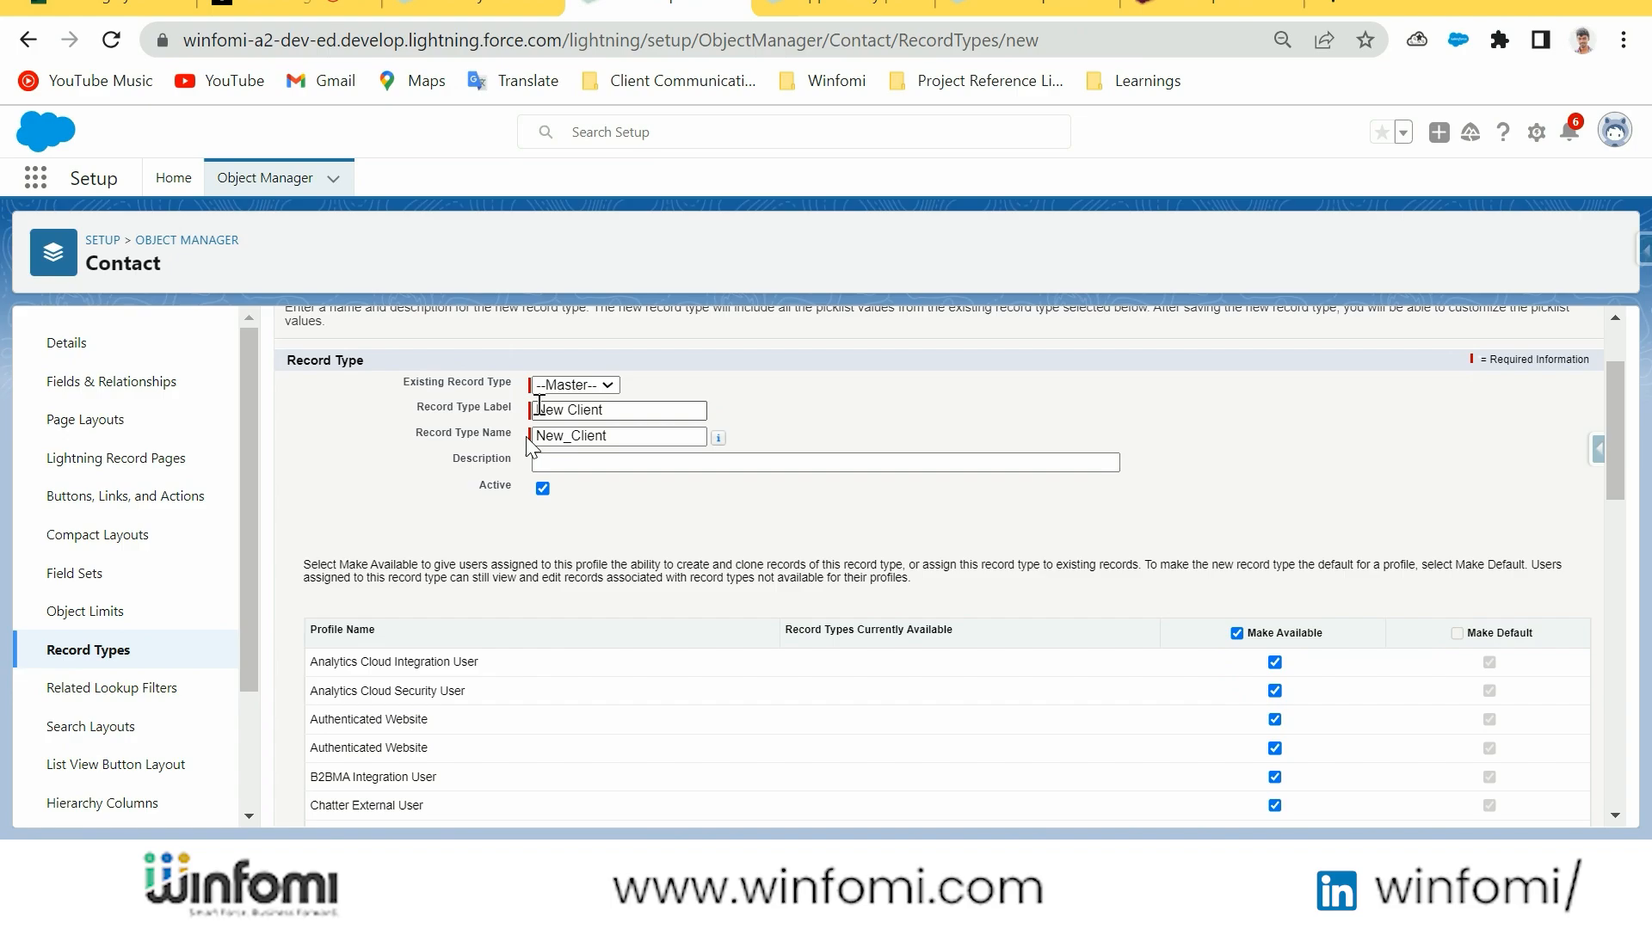
click(686, 462)
scroll(885, 560, down, 10)
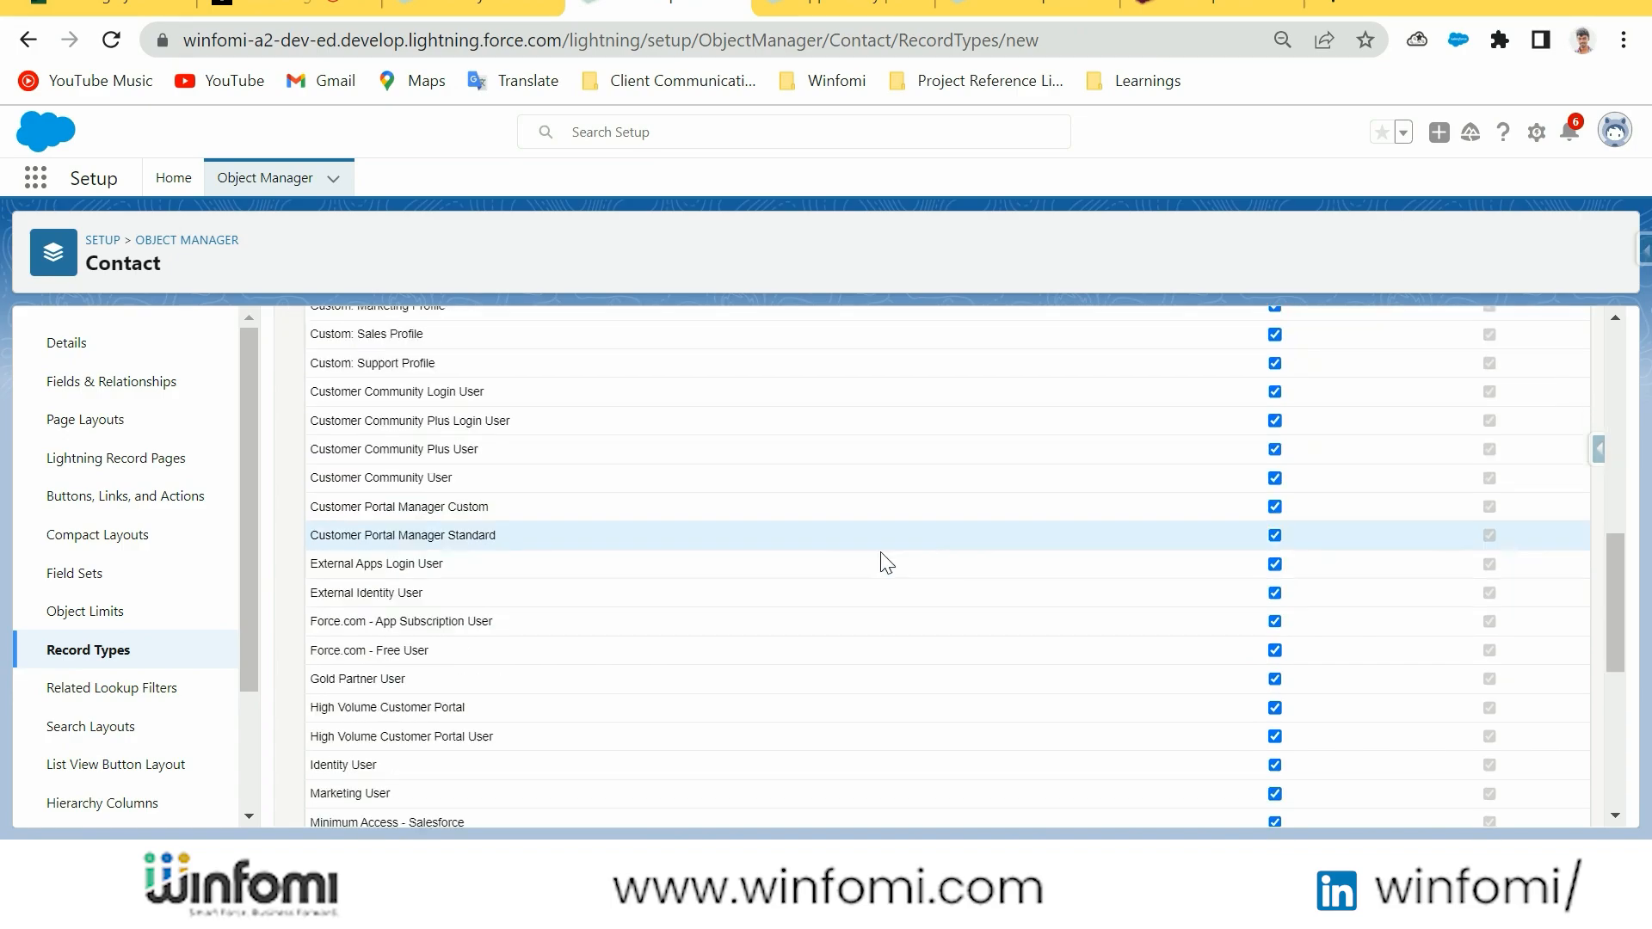
click(1530, 802)
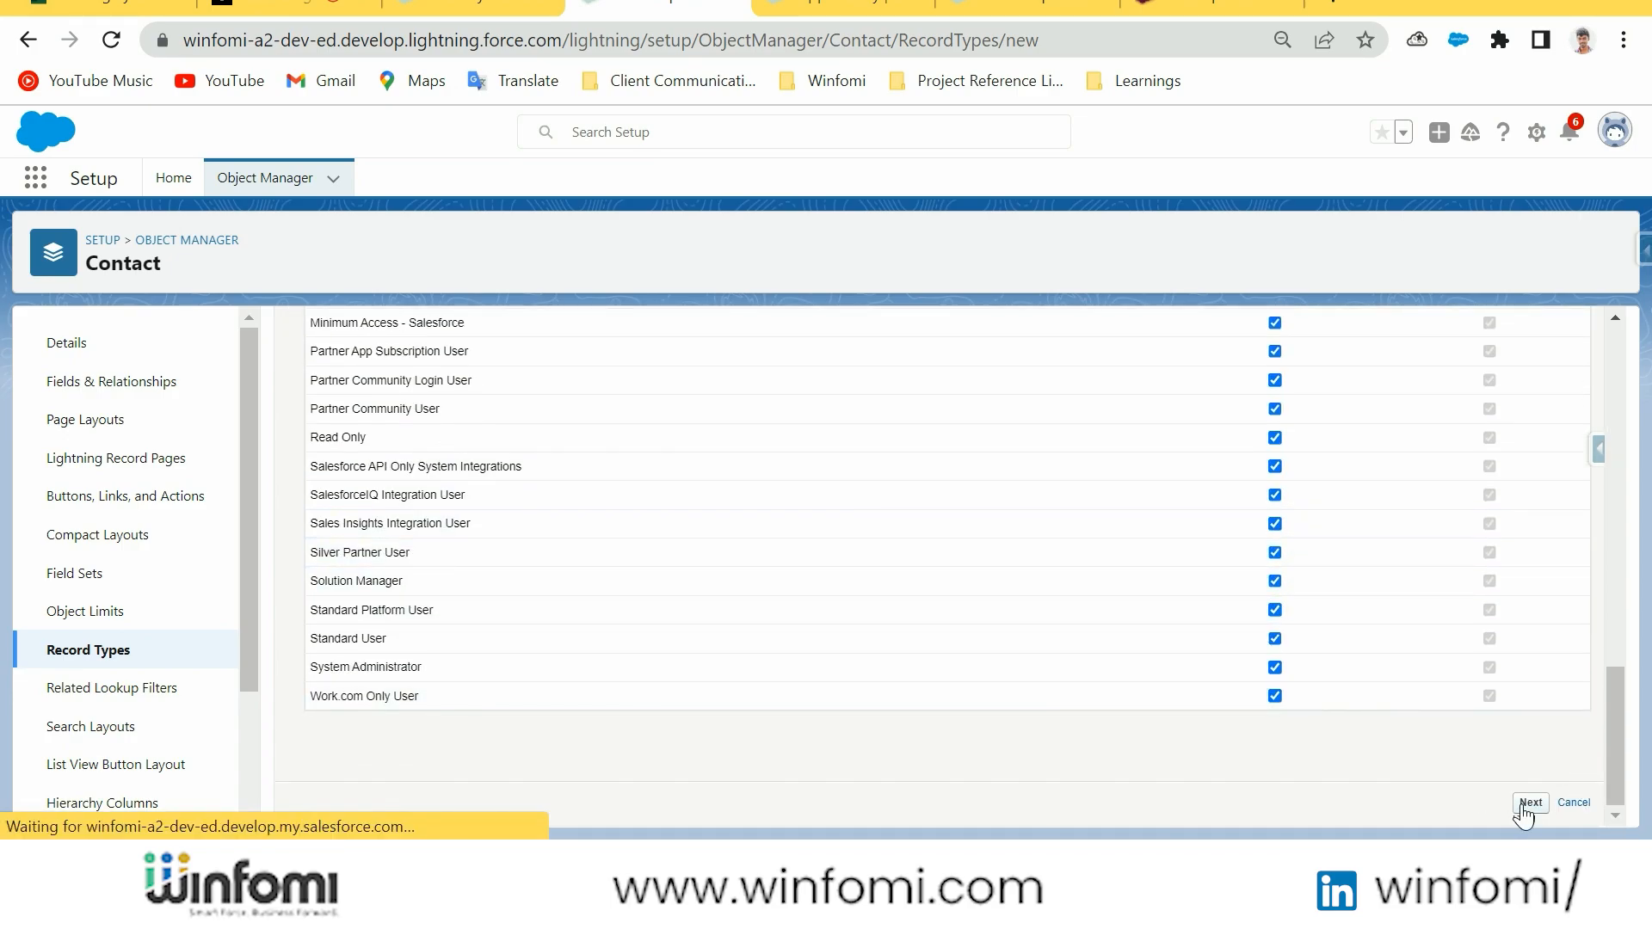
Apply Contact Layout to all profiles for the New Client record type and save it
click(627, 564)
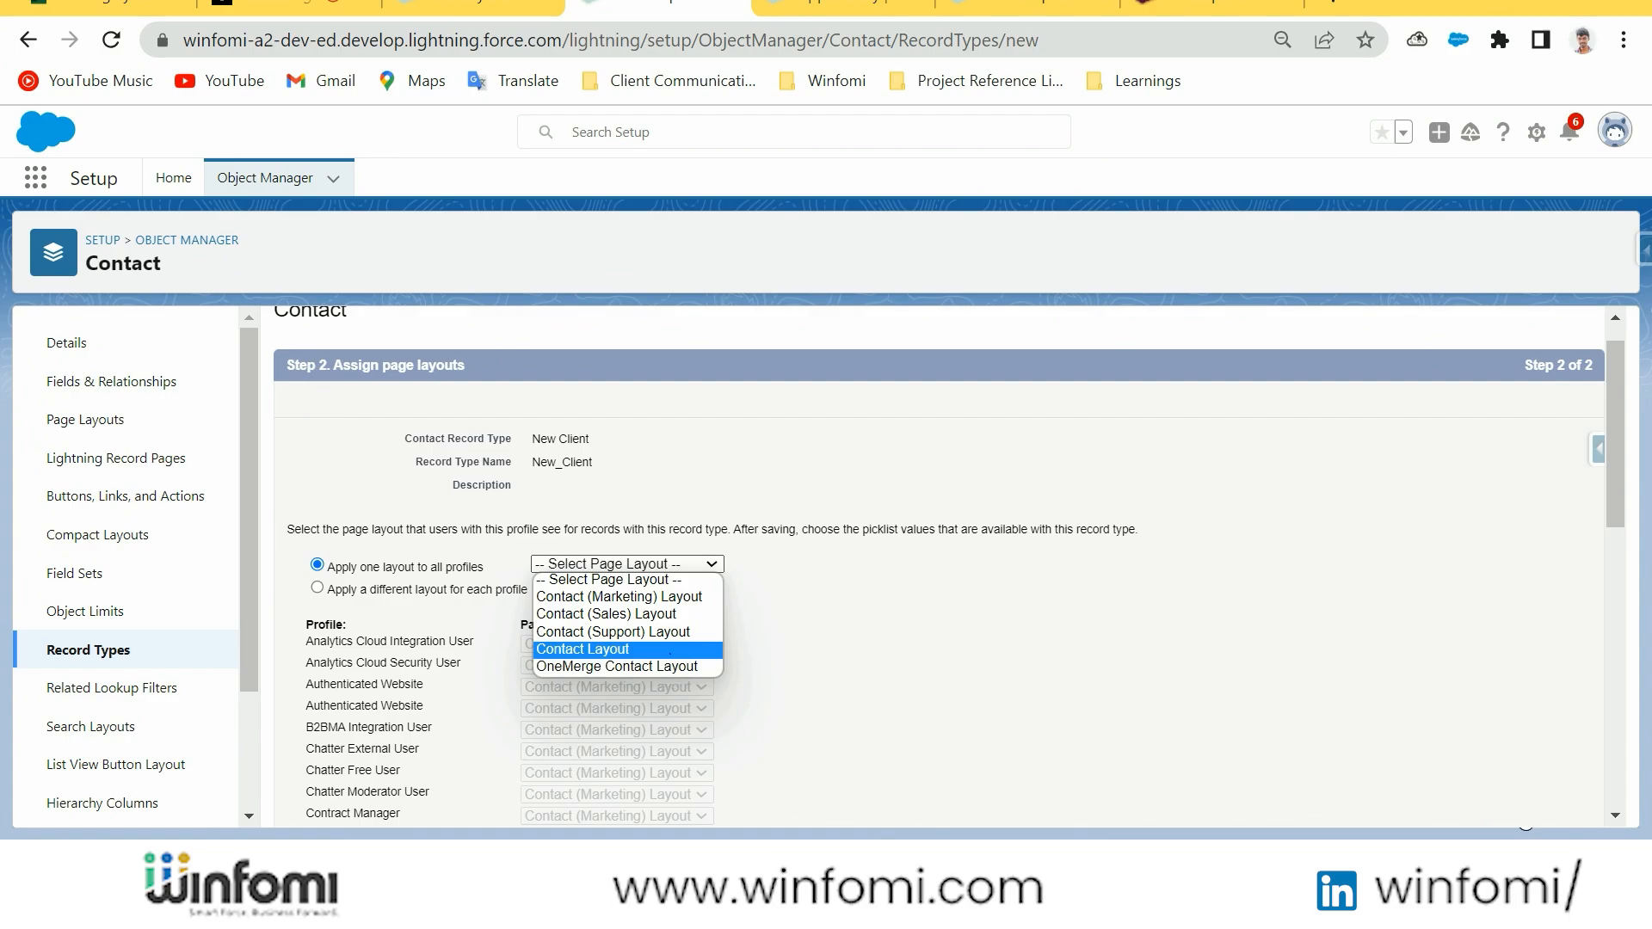
click(670, 652)
scroll(1301, 689, down, 10)
click(1526, 804)
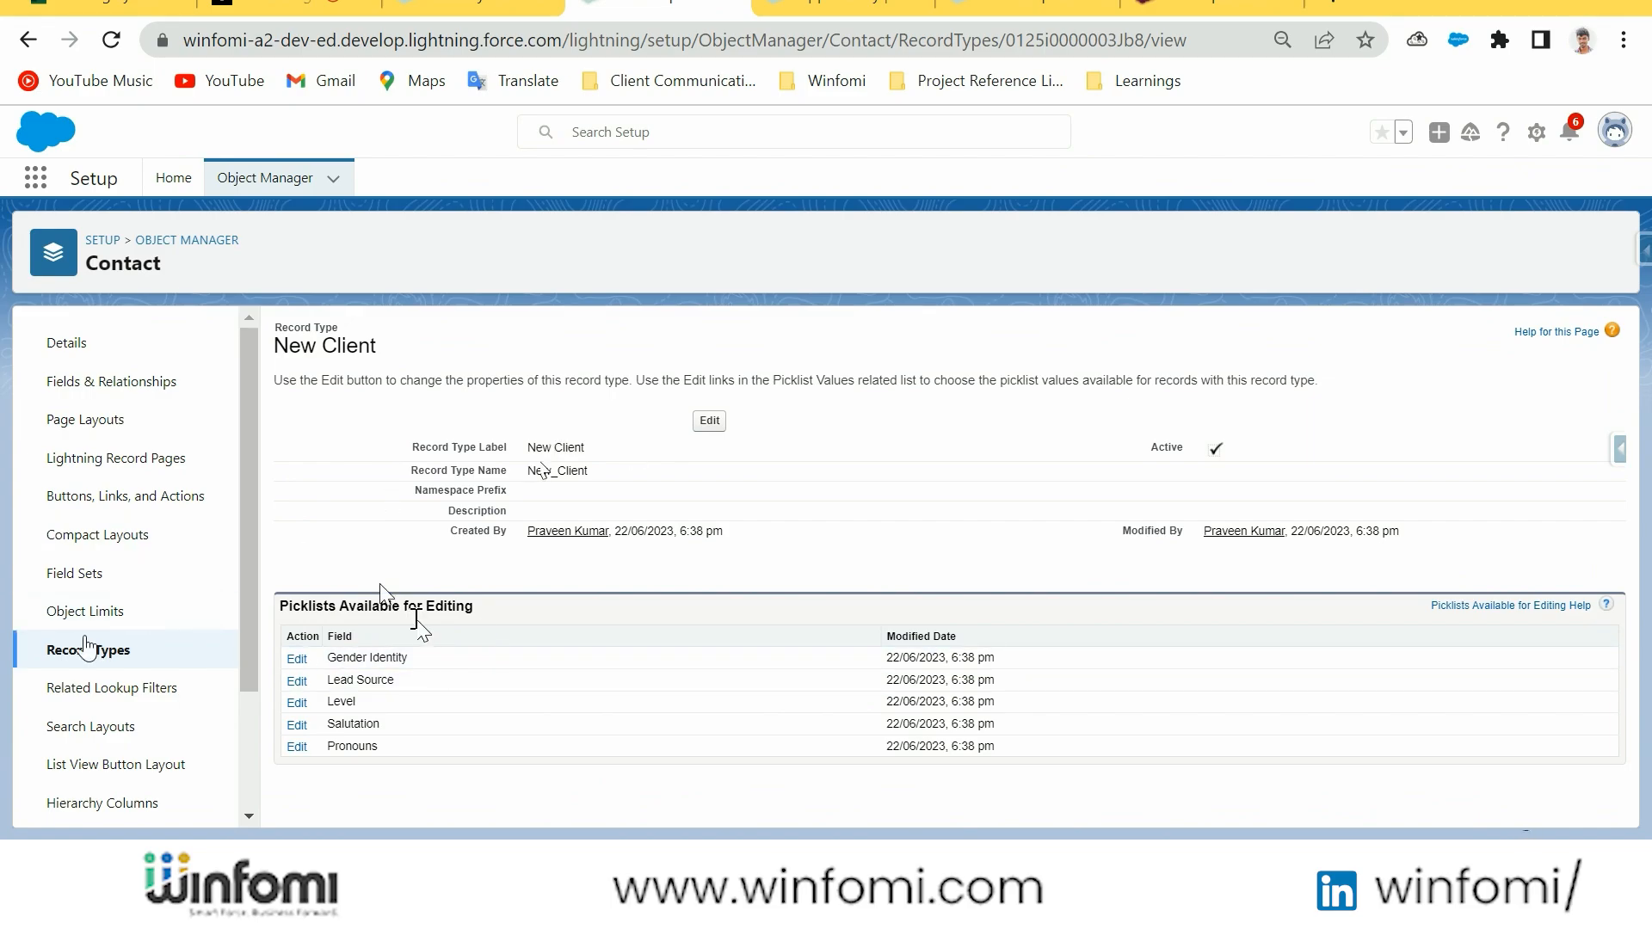
Create another contact record type labelled Existing Client, make it available to all profiles, and continue to page layout assignment
click(84, 651)
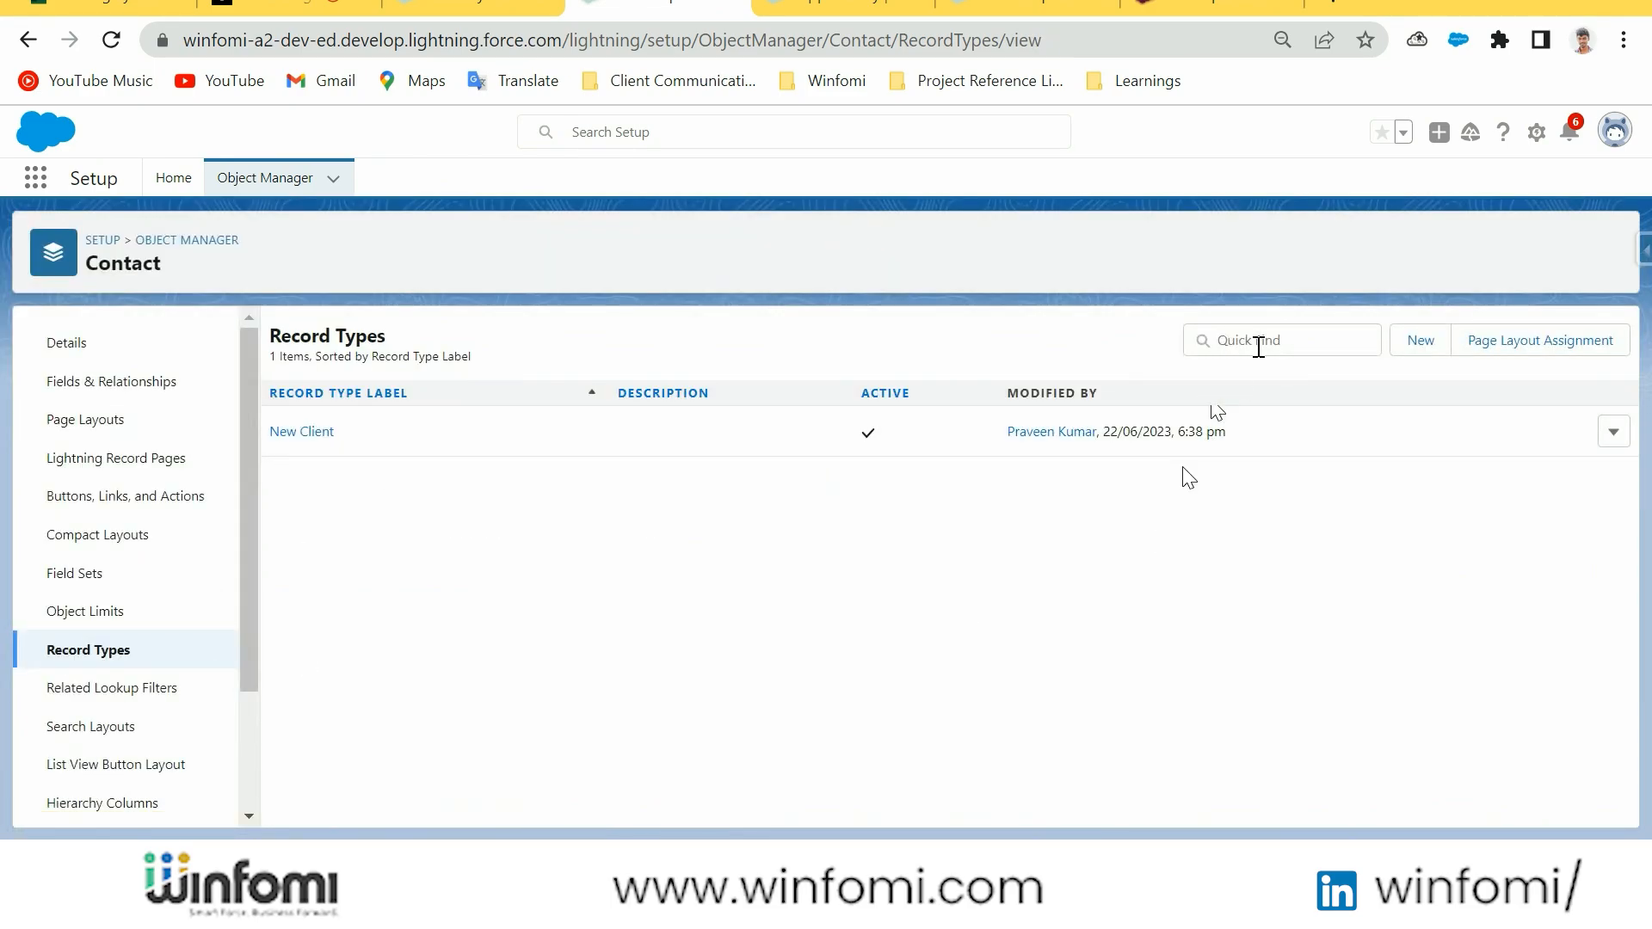
click(1420, 340)
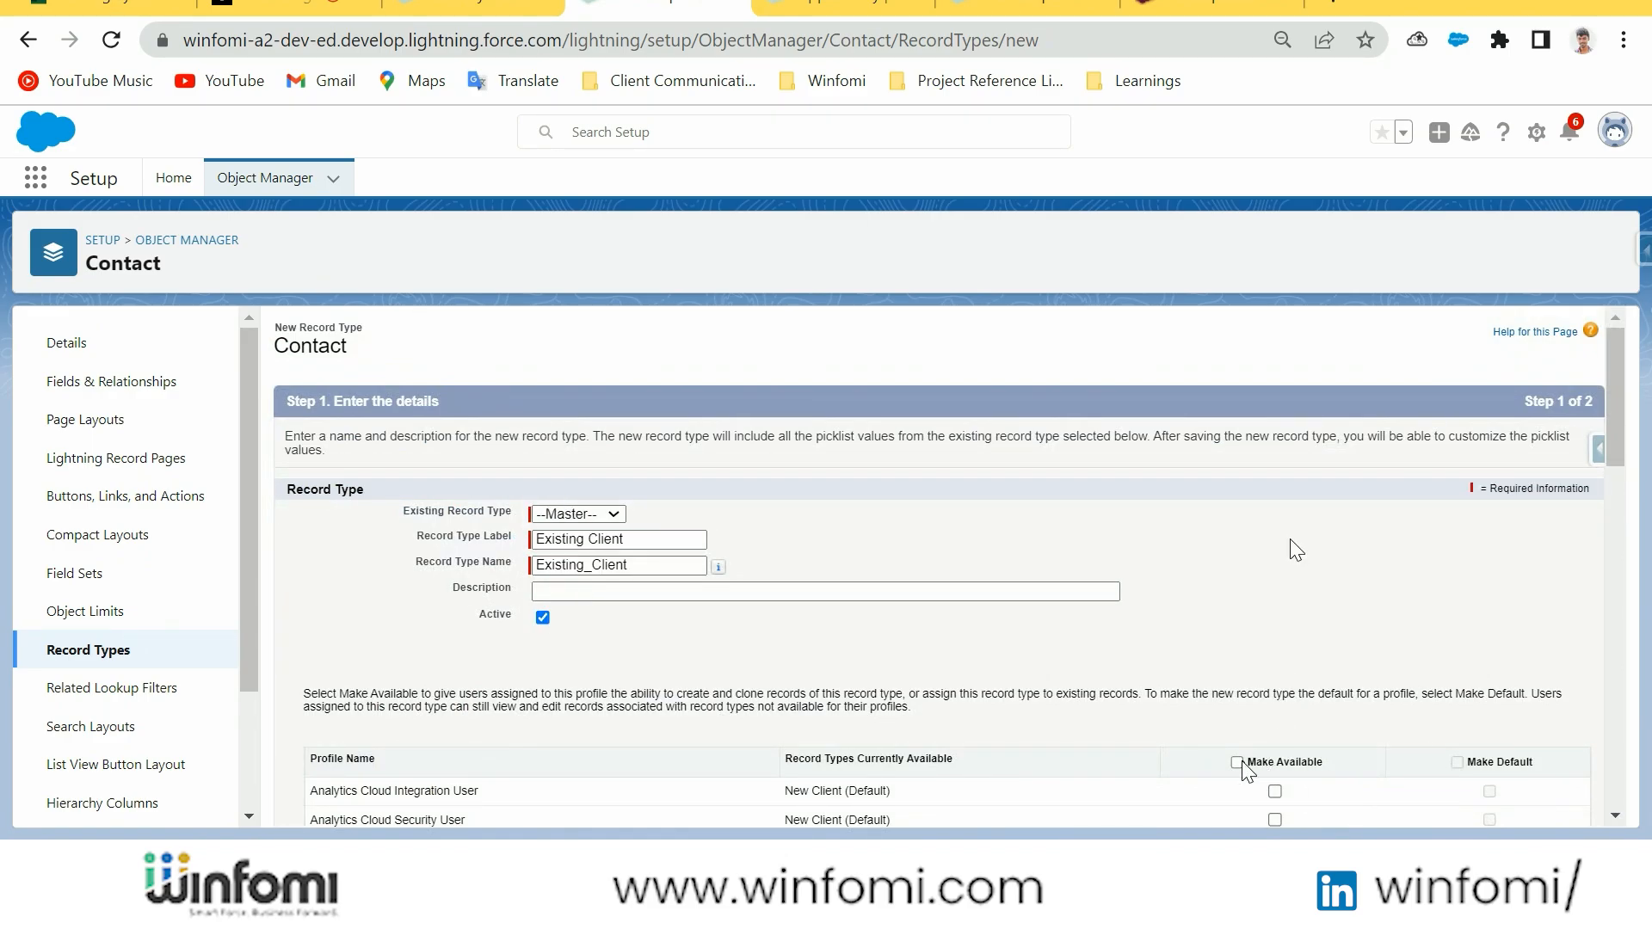
click(1236, 762)
scroll(1273, 748, down, 10)
scroll(1342, 816, down, 3)
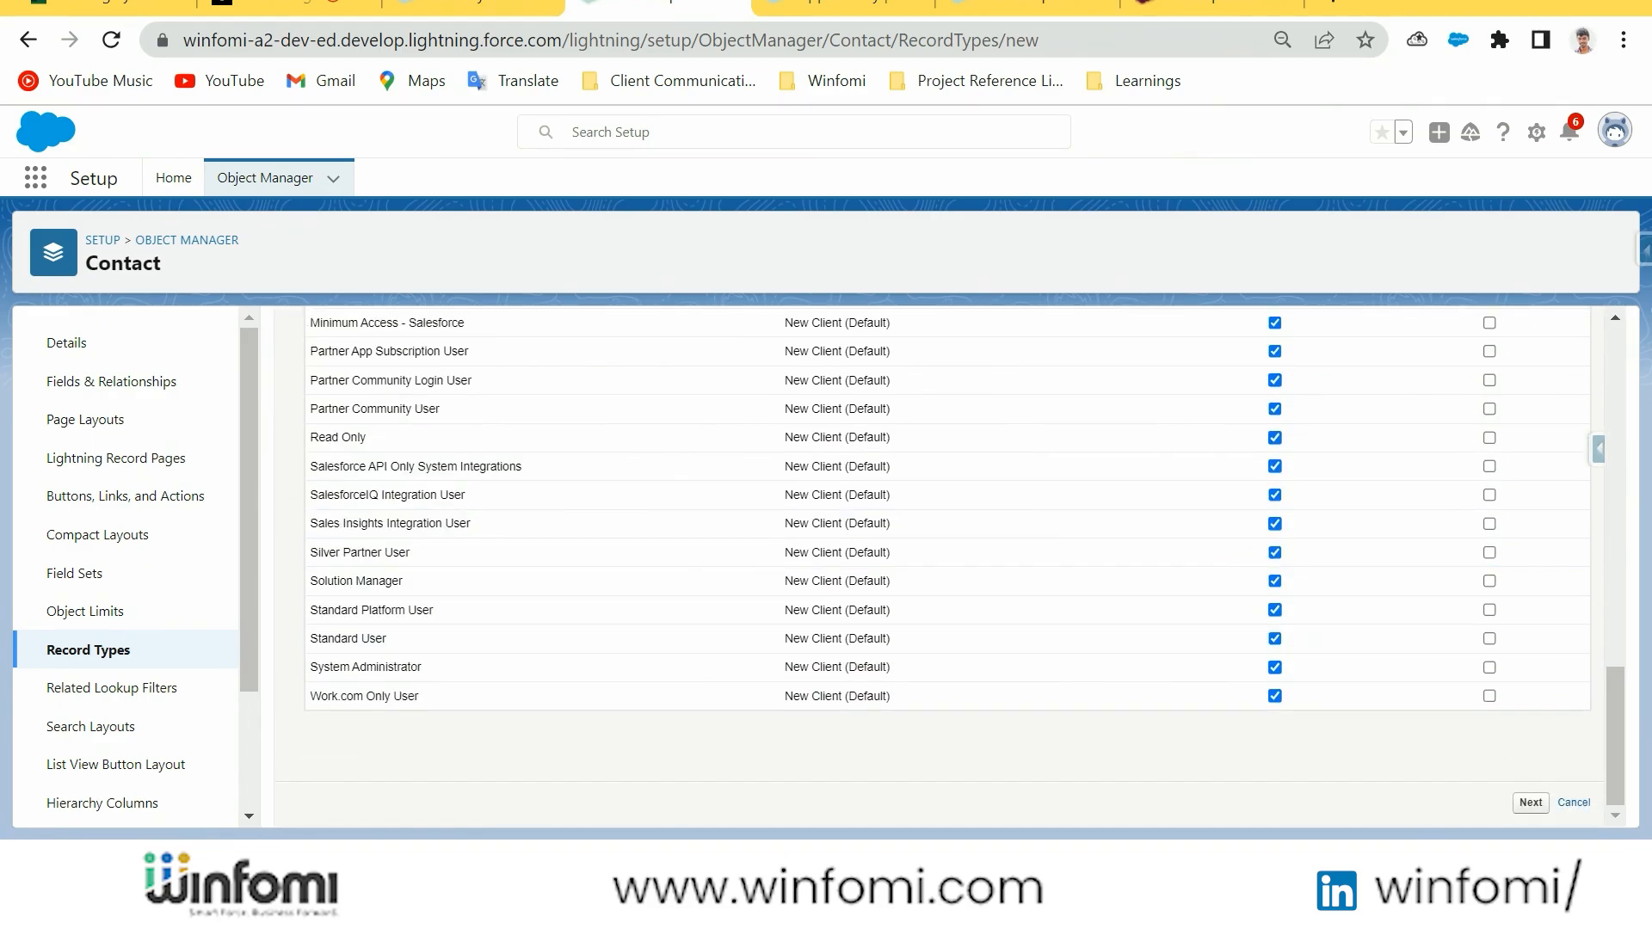
click(1531, 803)
Apply Contact (Sales) Layout to all profiles for the Existing Client record type, save it and return to the record types list
click(679, 600)
click(682, 672)
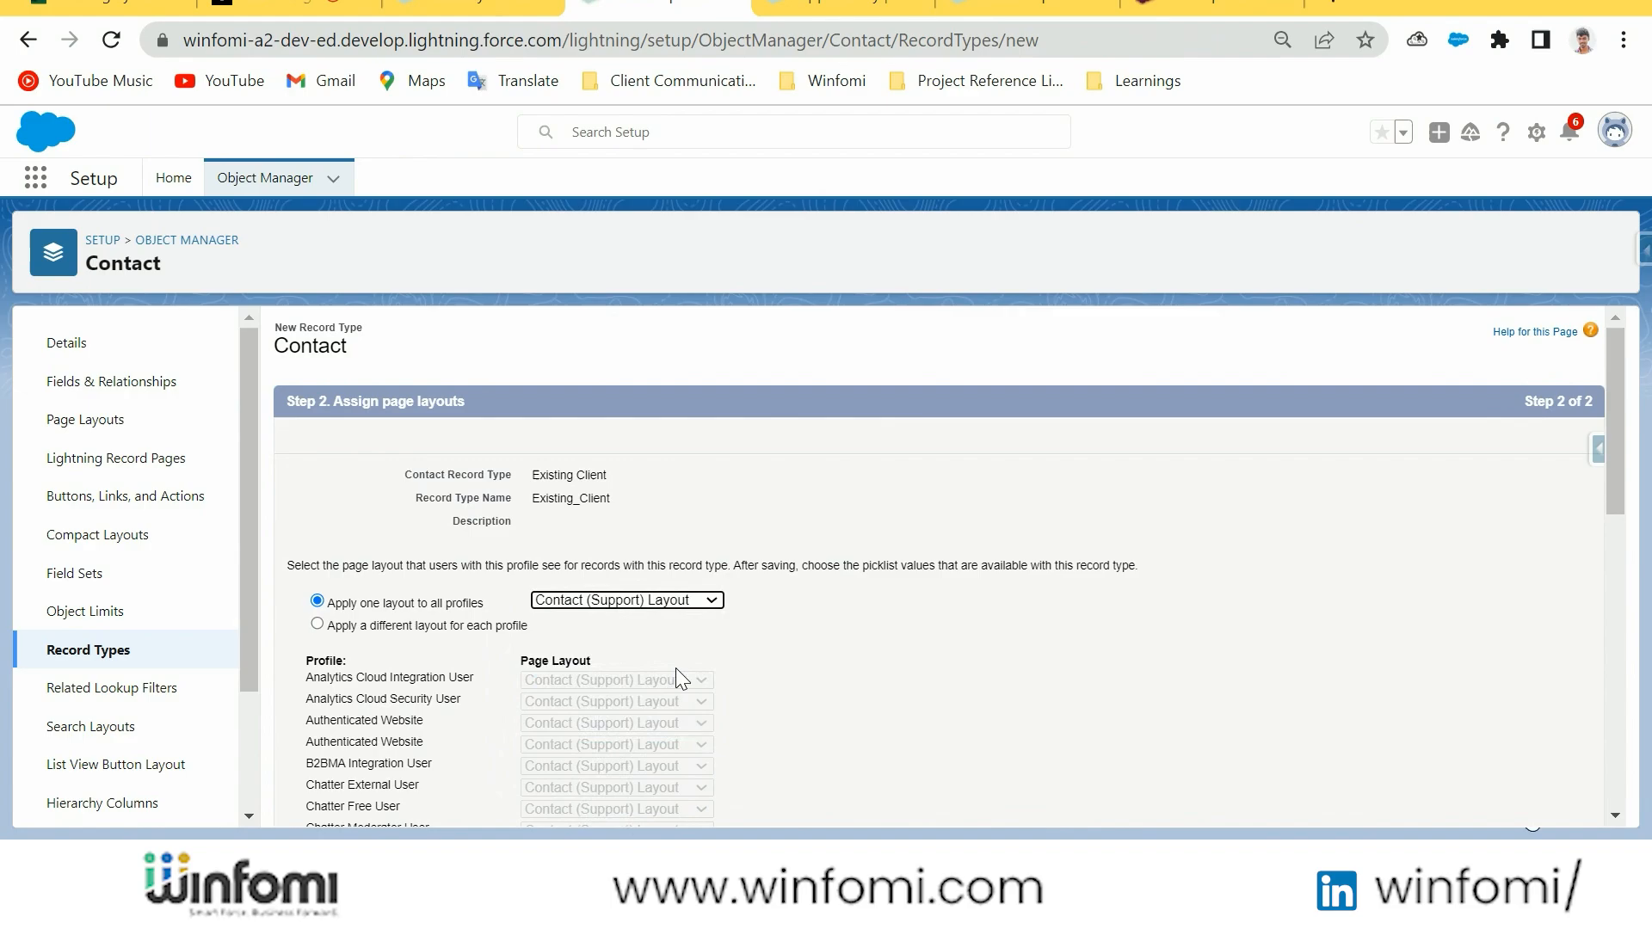
click(688, 602)
click(689, 653)
scroll(1325, 666, down, 10)
click(1516, 802)
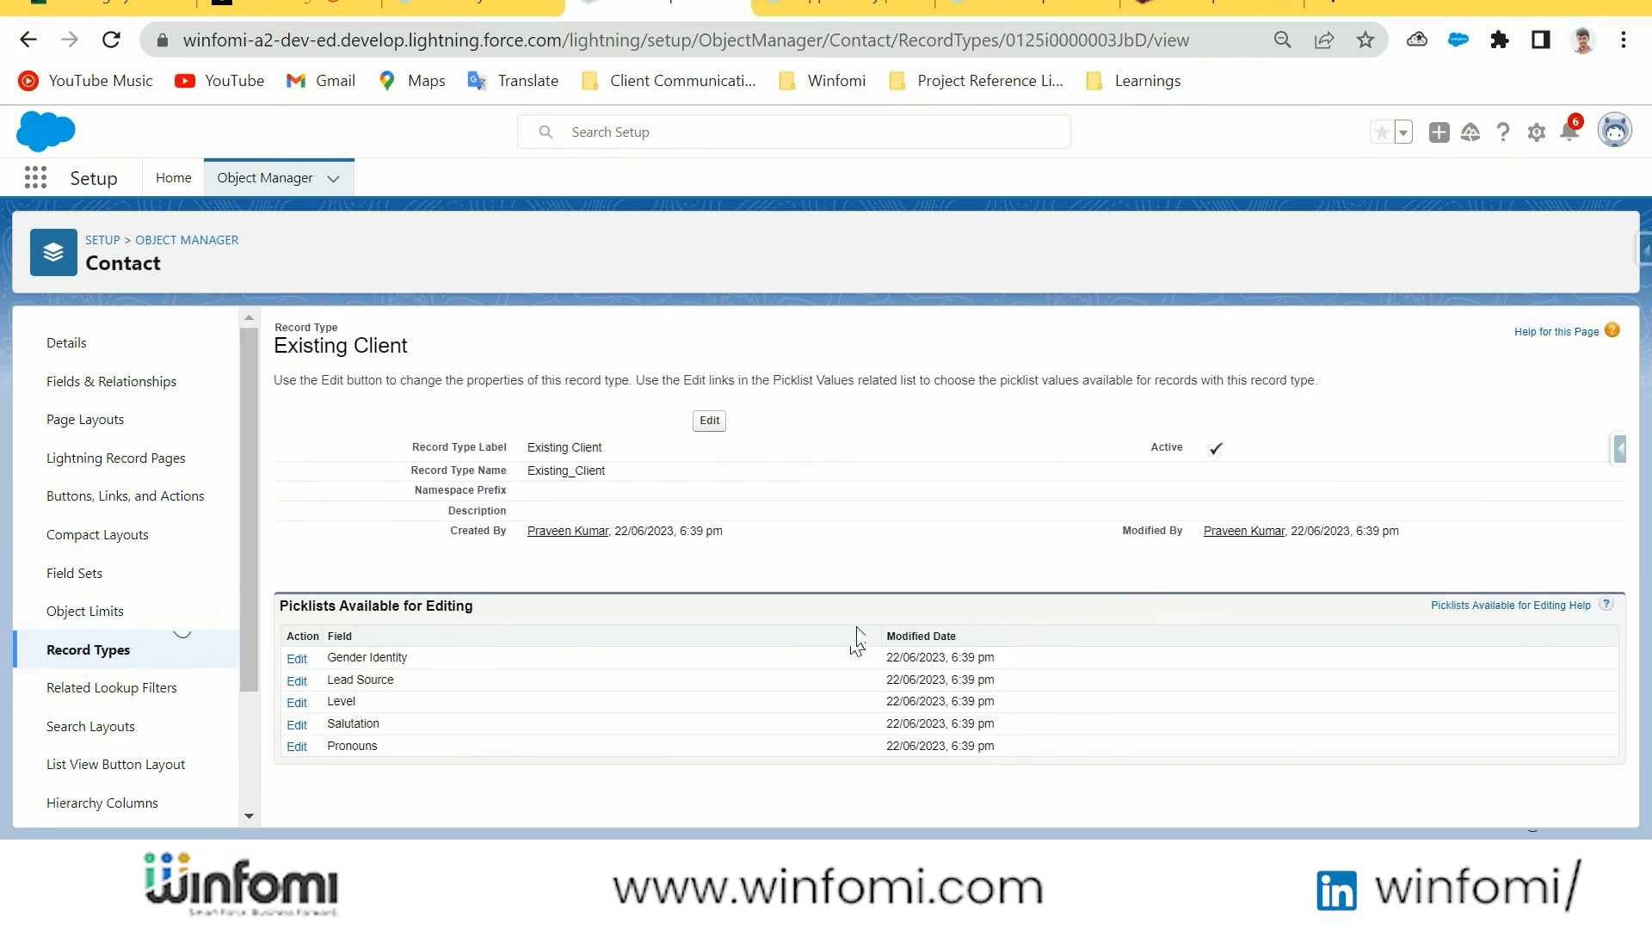
click(89, 655)
Switch to the Sales app's Contacts and start a new contact with the New Client record type
click(487, 8)
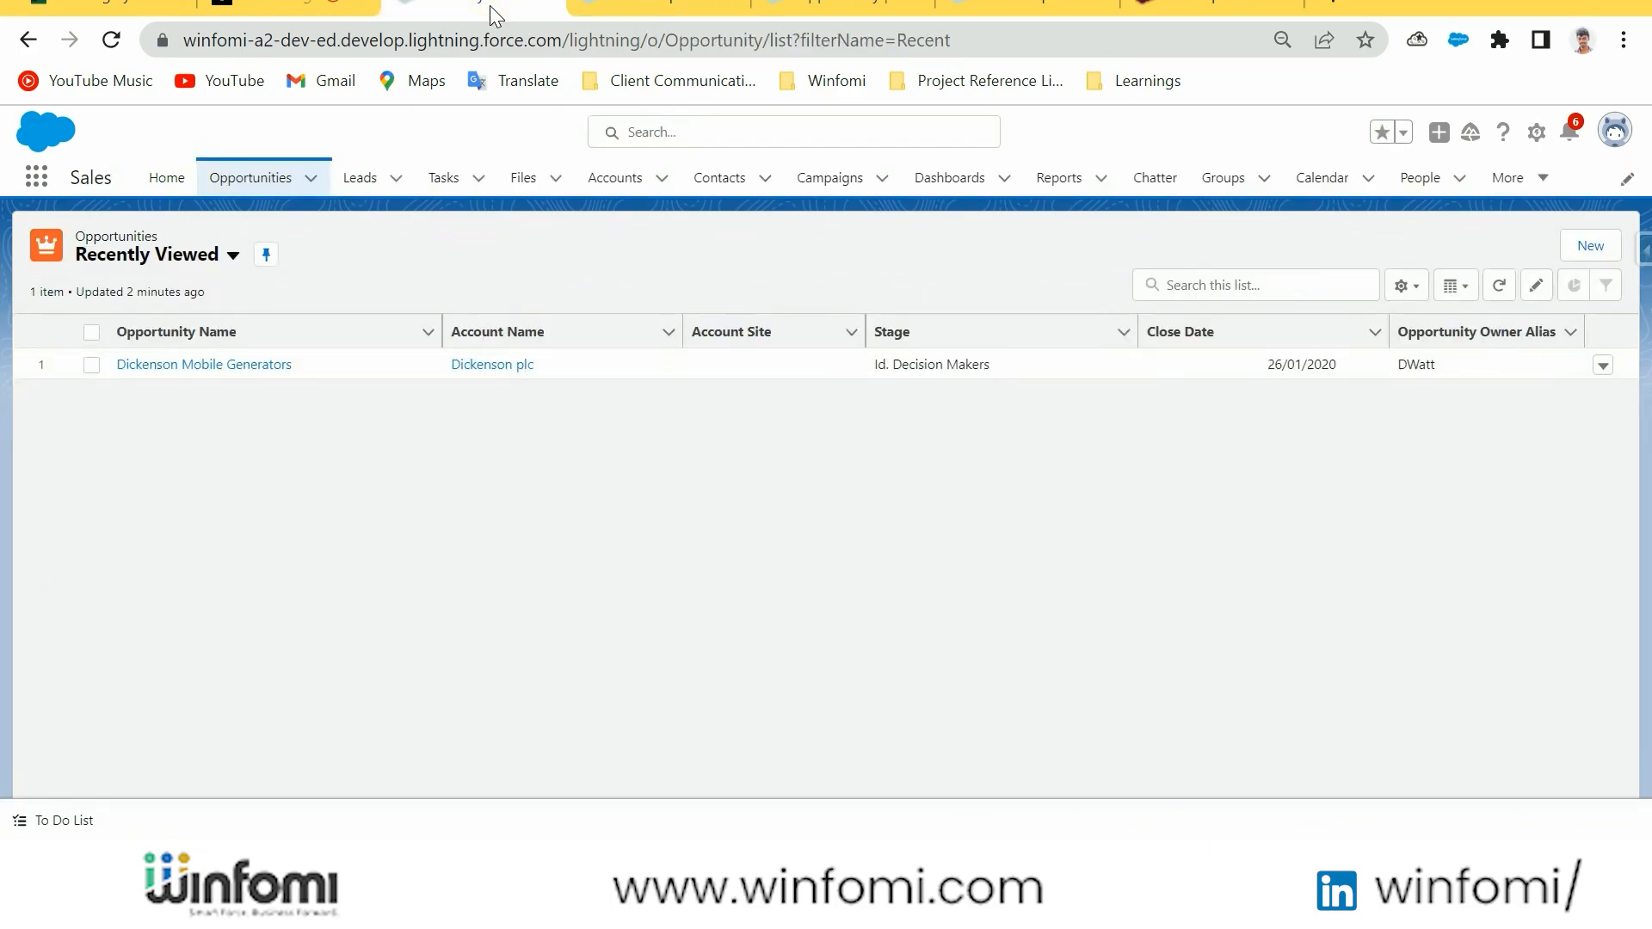
click(722, 181)
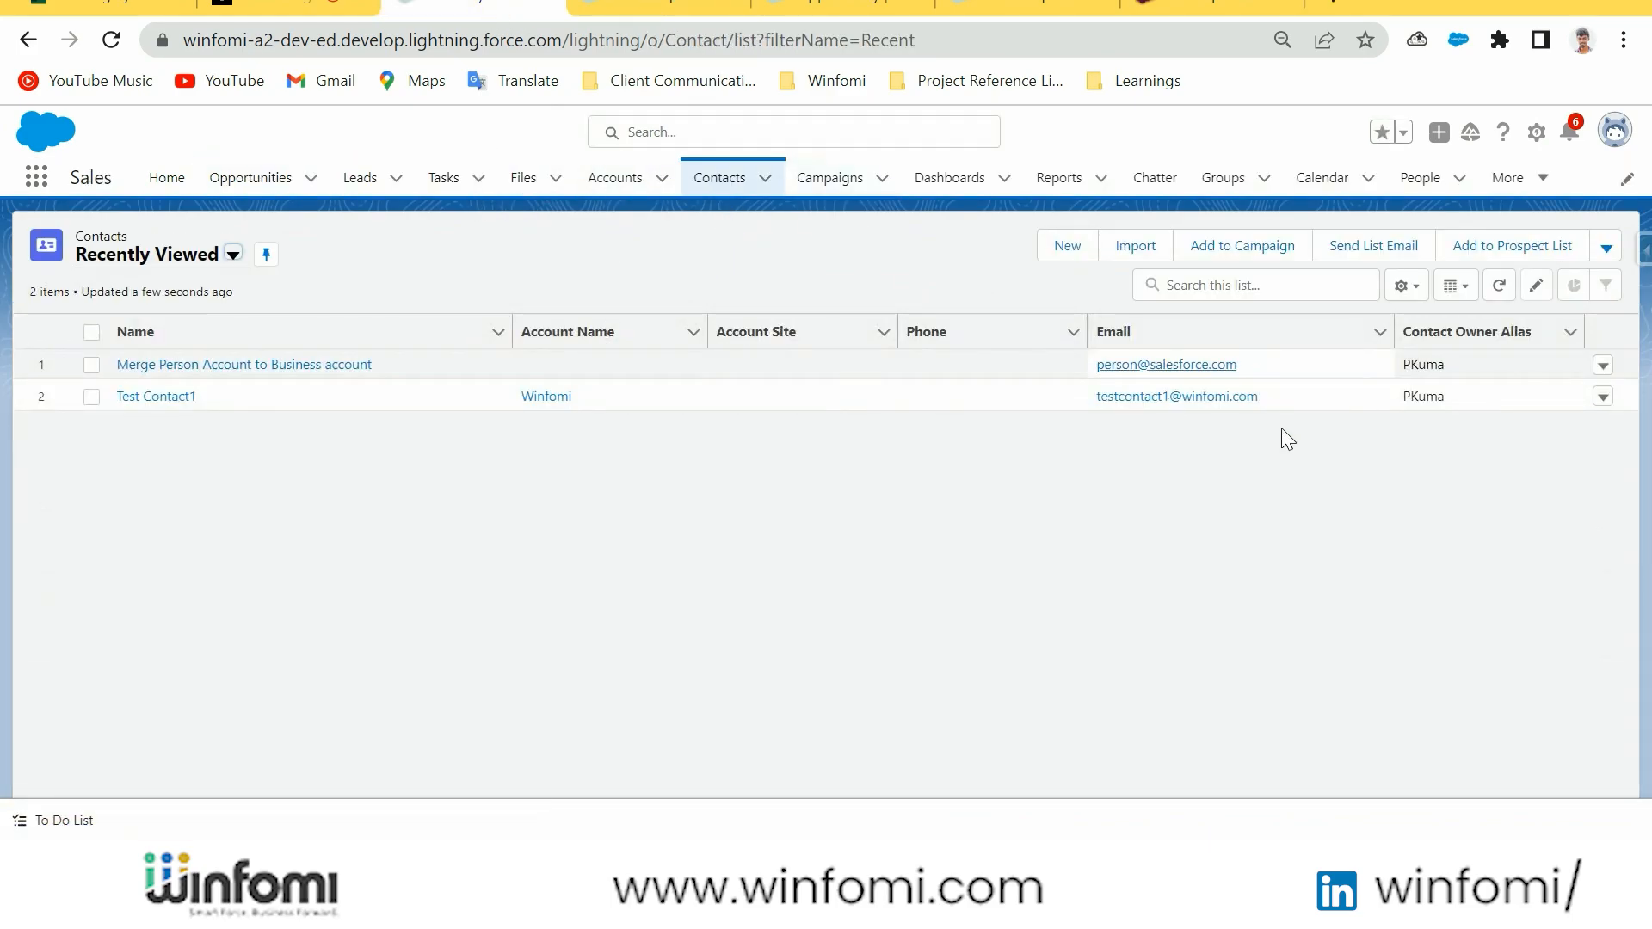
click(1081, 243)
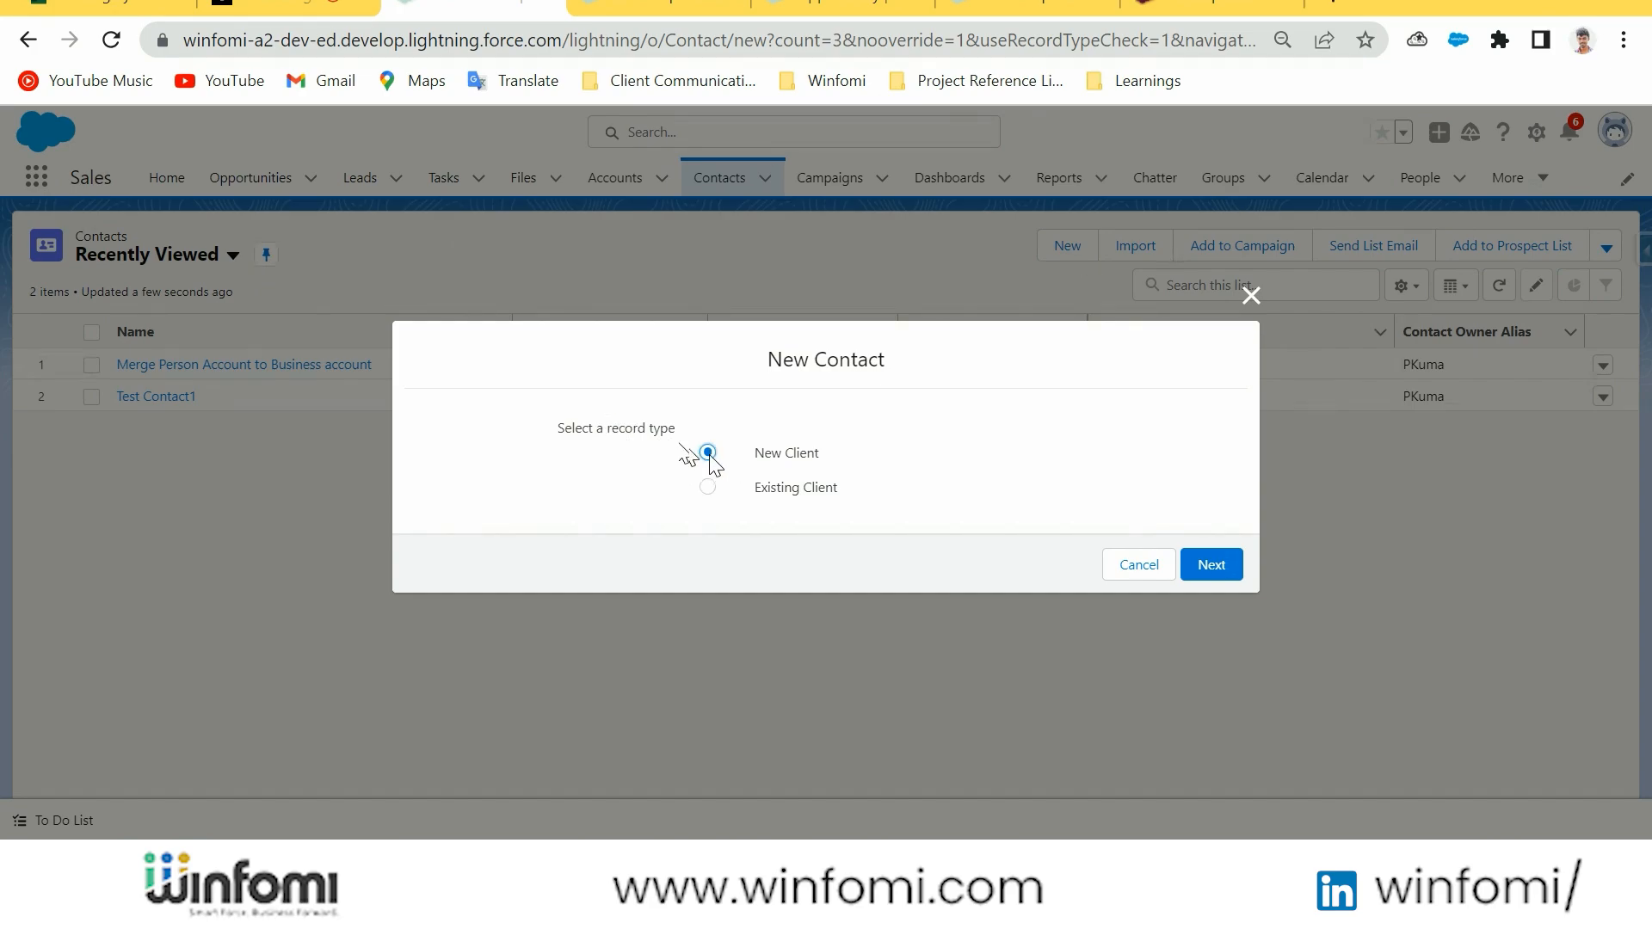
click(708, 488)
click(707, 453)
click(1212, 565)
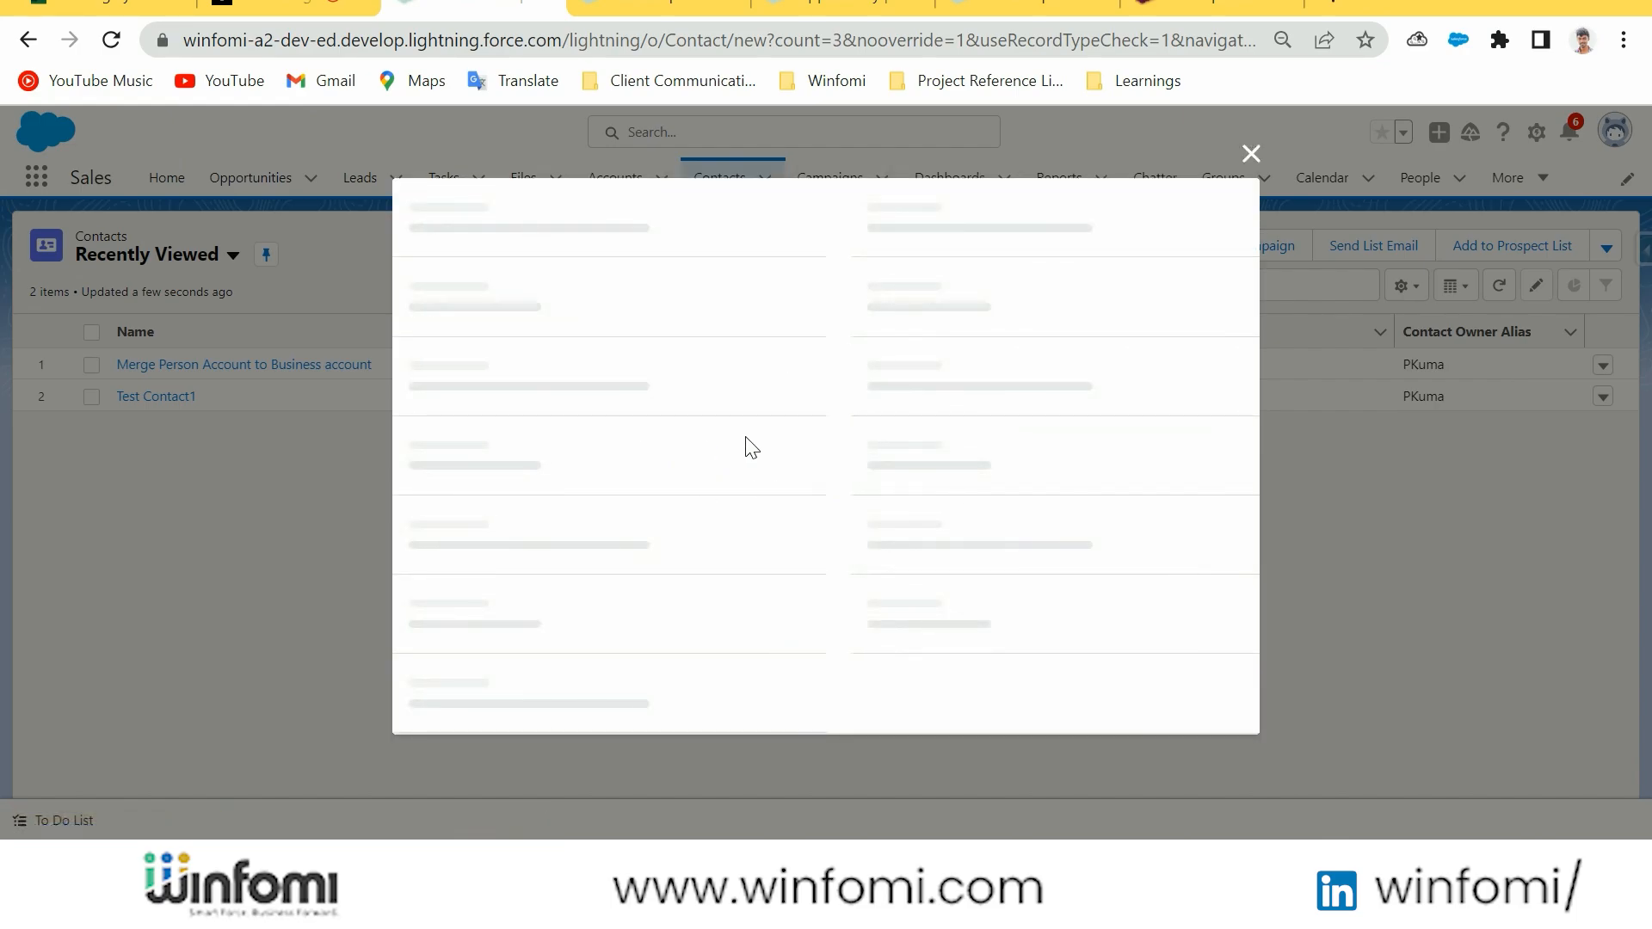
Review the sections and fields of the New Client contact form, and cancel it
click(697, 398)
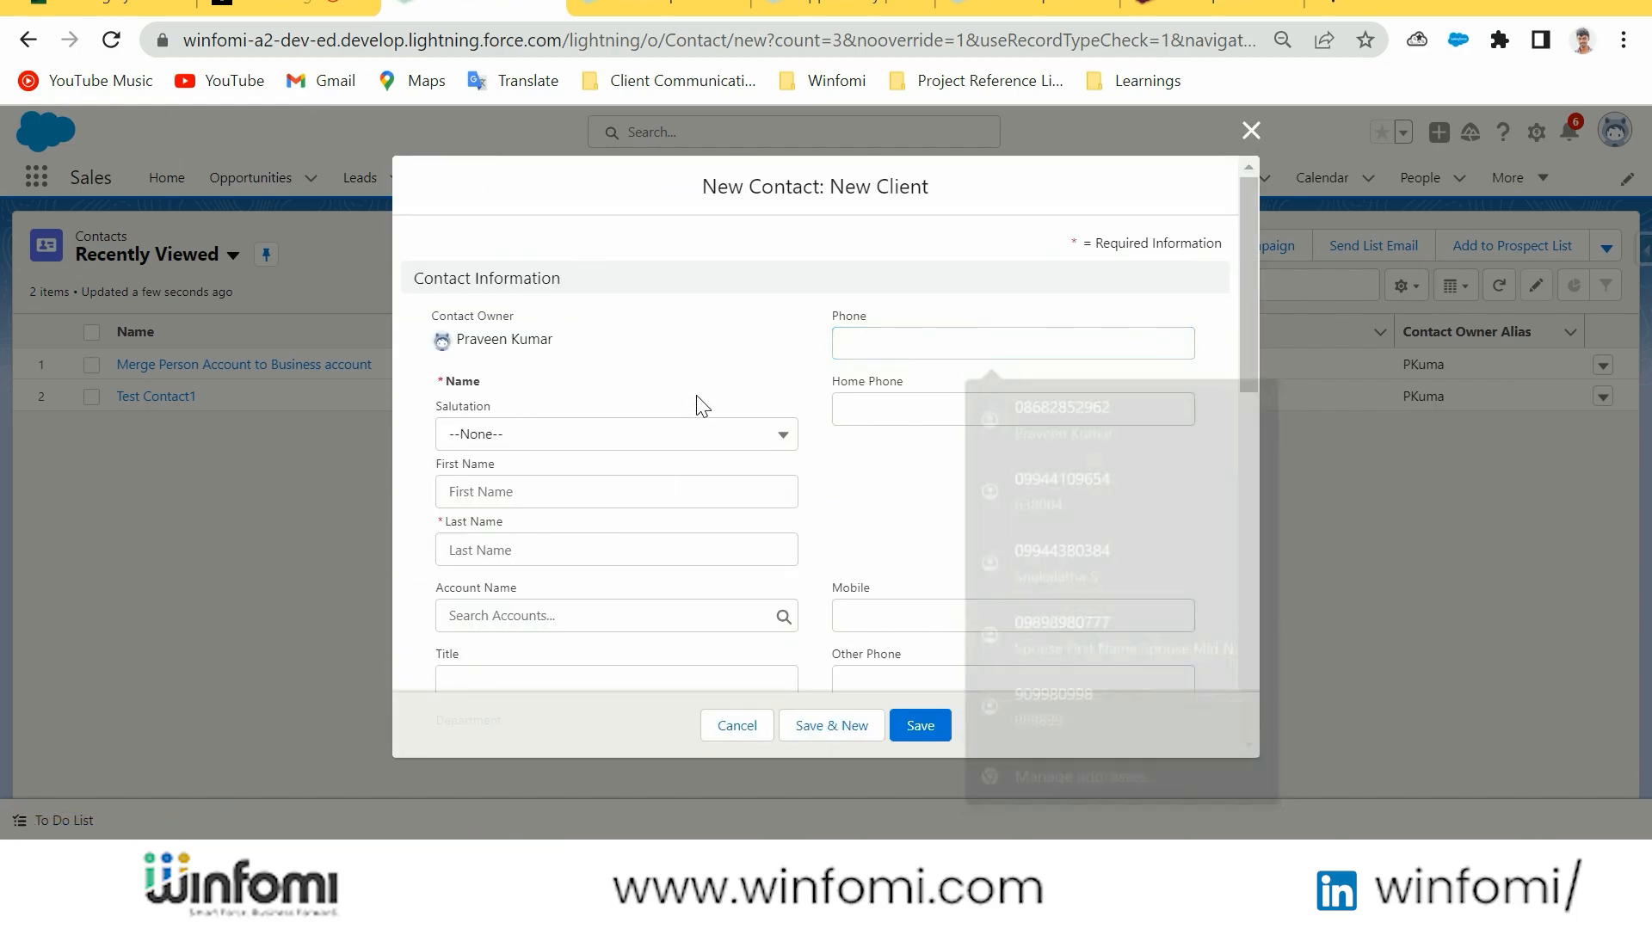
scroll(693, 468, down, 15)
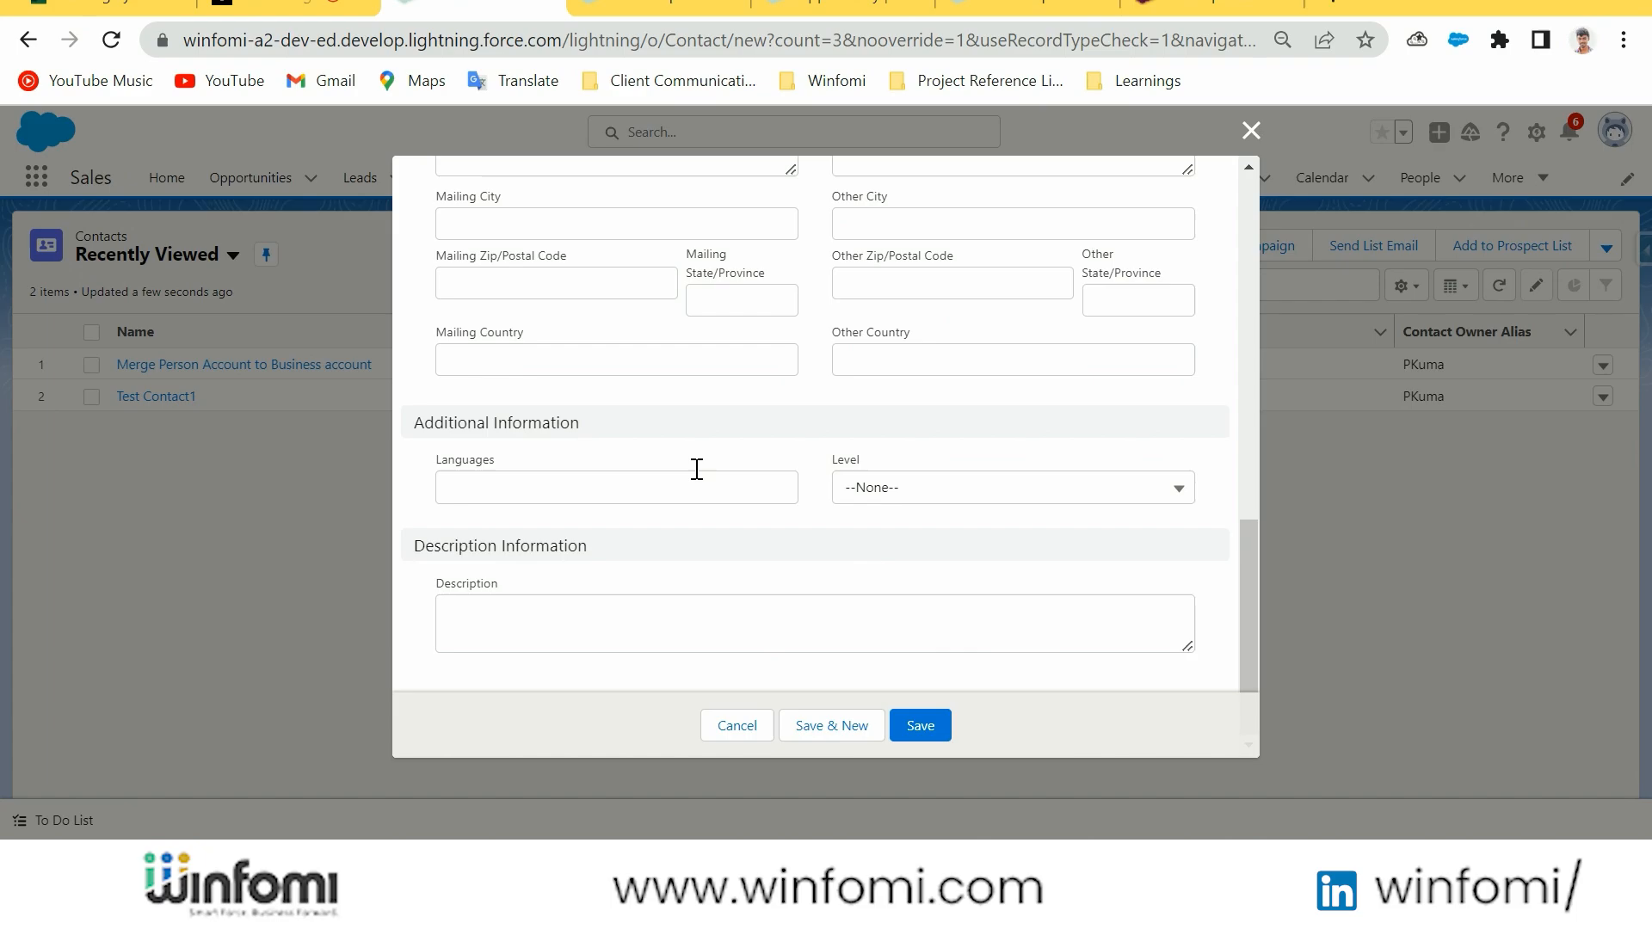
scroll(608, 288, up, 4)
scroll(688, 517, down, 4)
click(747, 726)
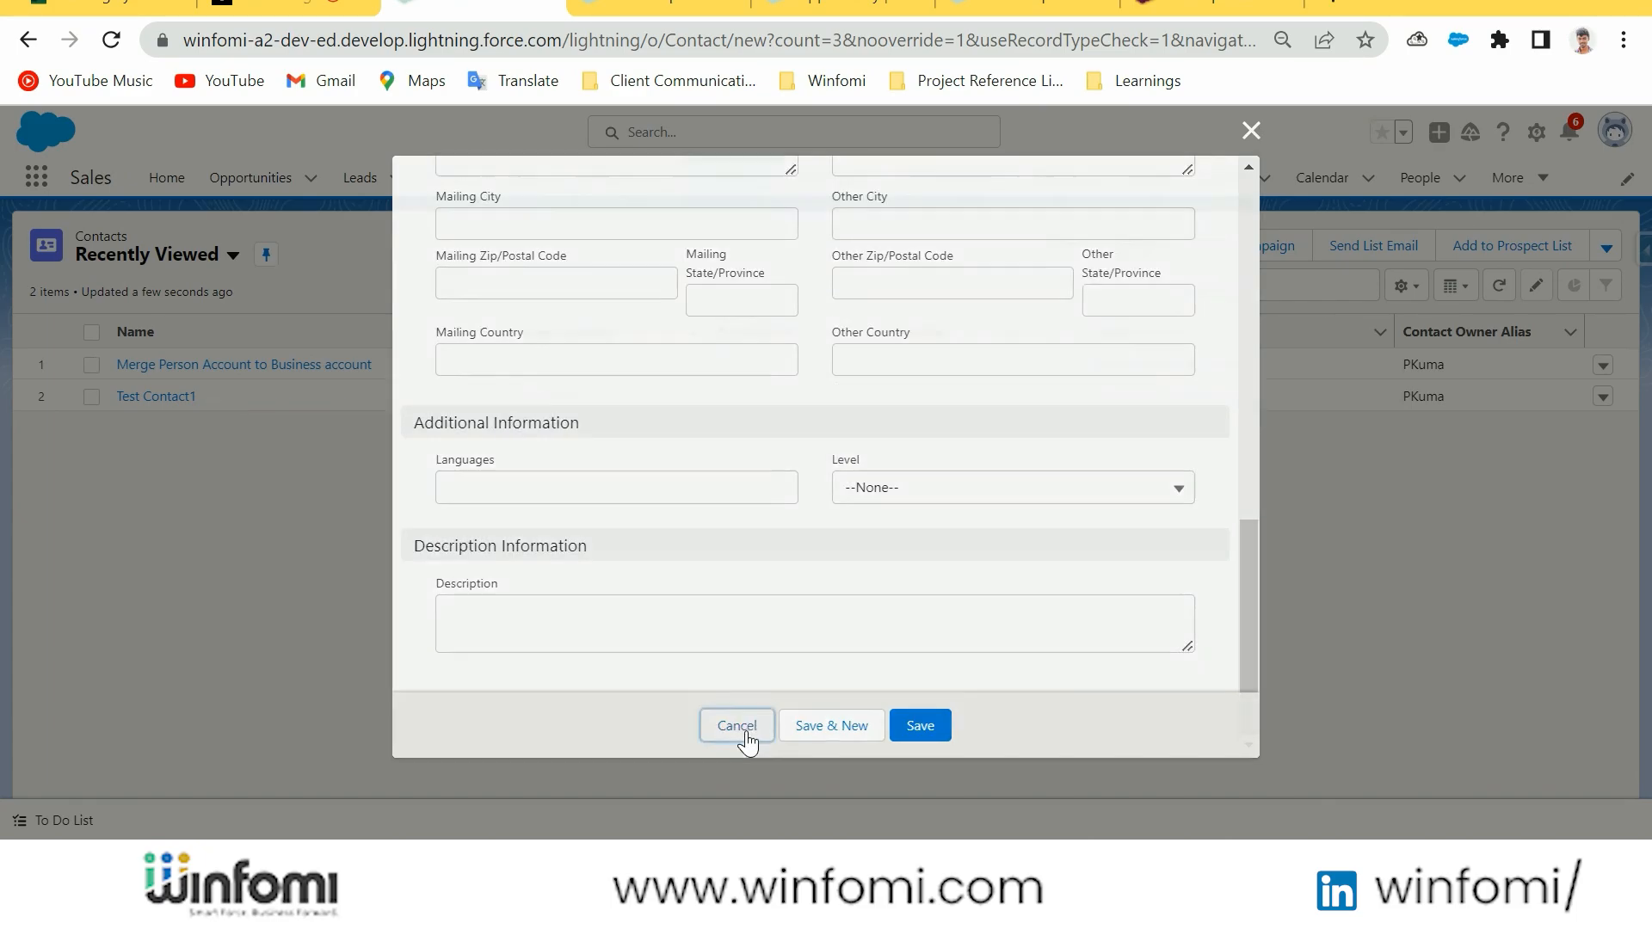
Start a new contact with the Existing Client record type, review the form's sections and fields, and cancel it
click(1067, 248)
click(777, 489)
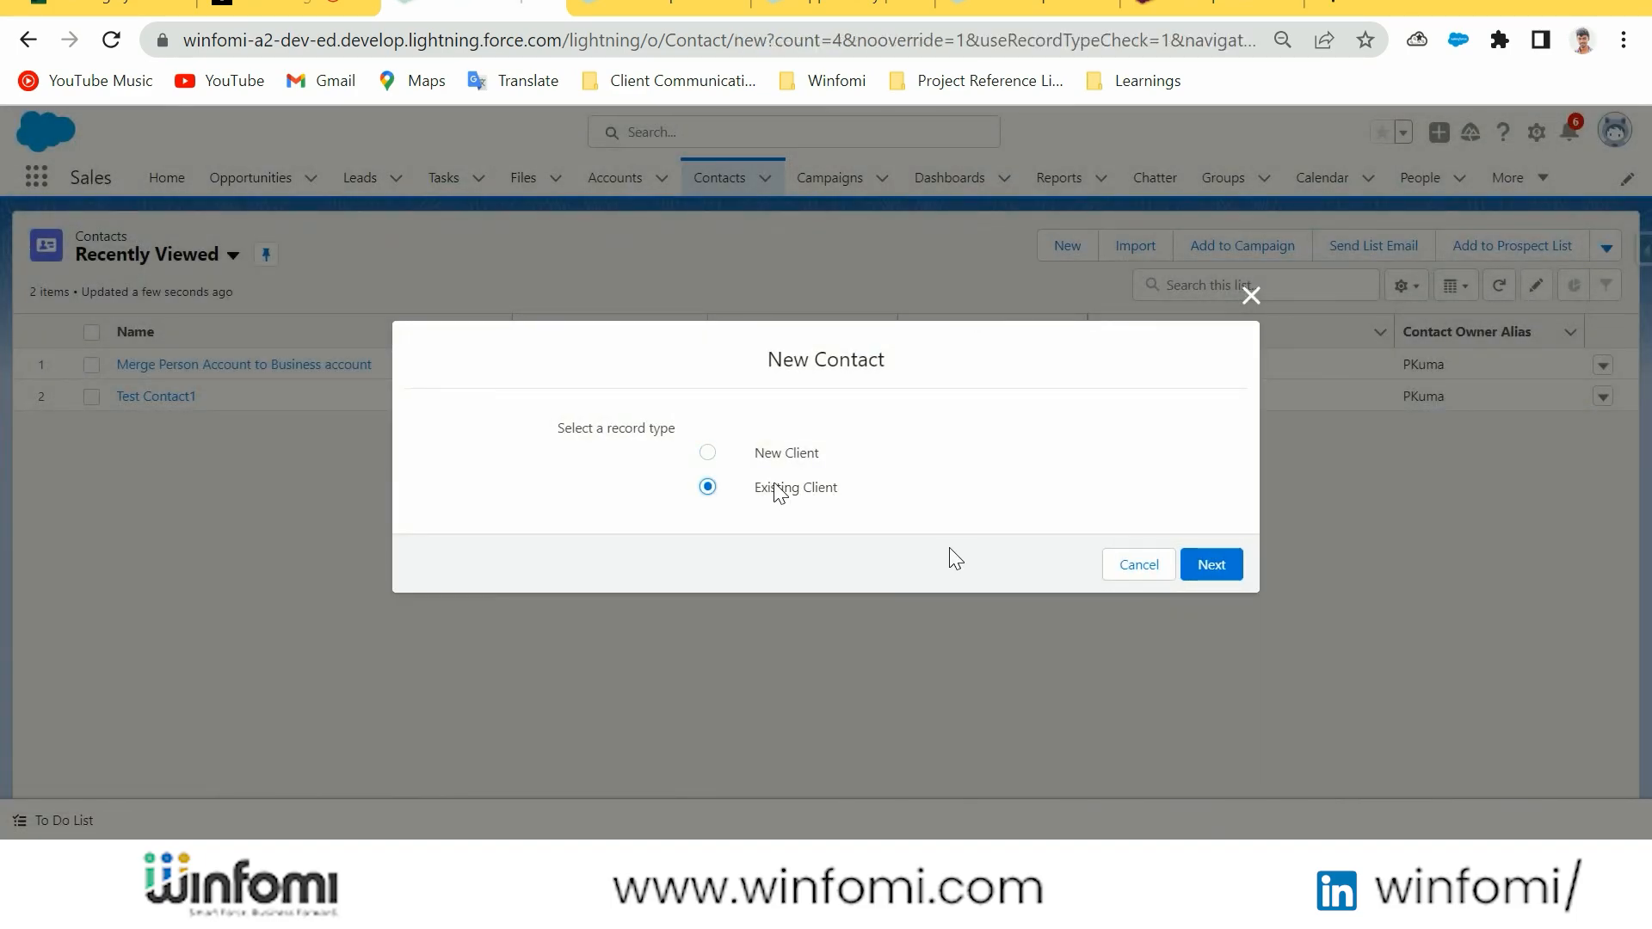
click(1213, 568)
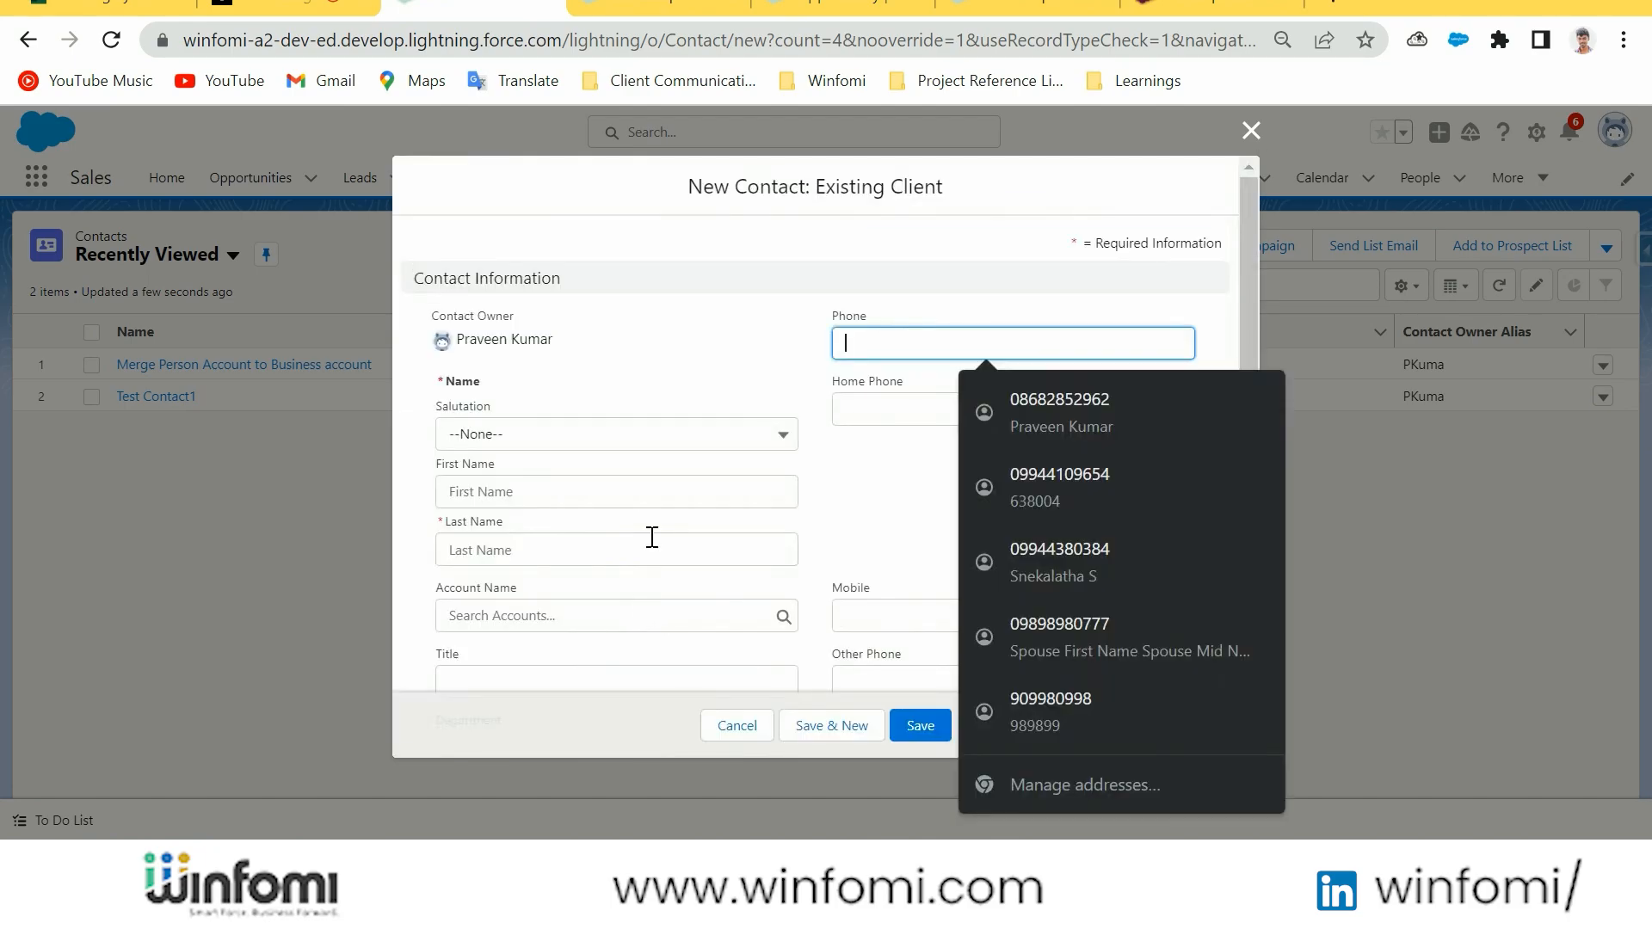
scroll(641, 618, down, 8)
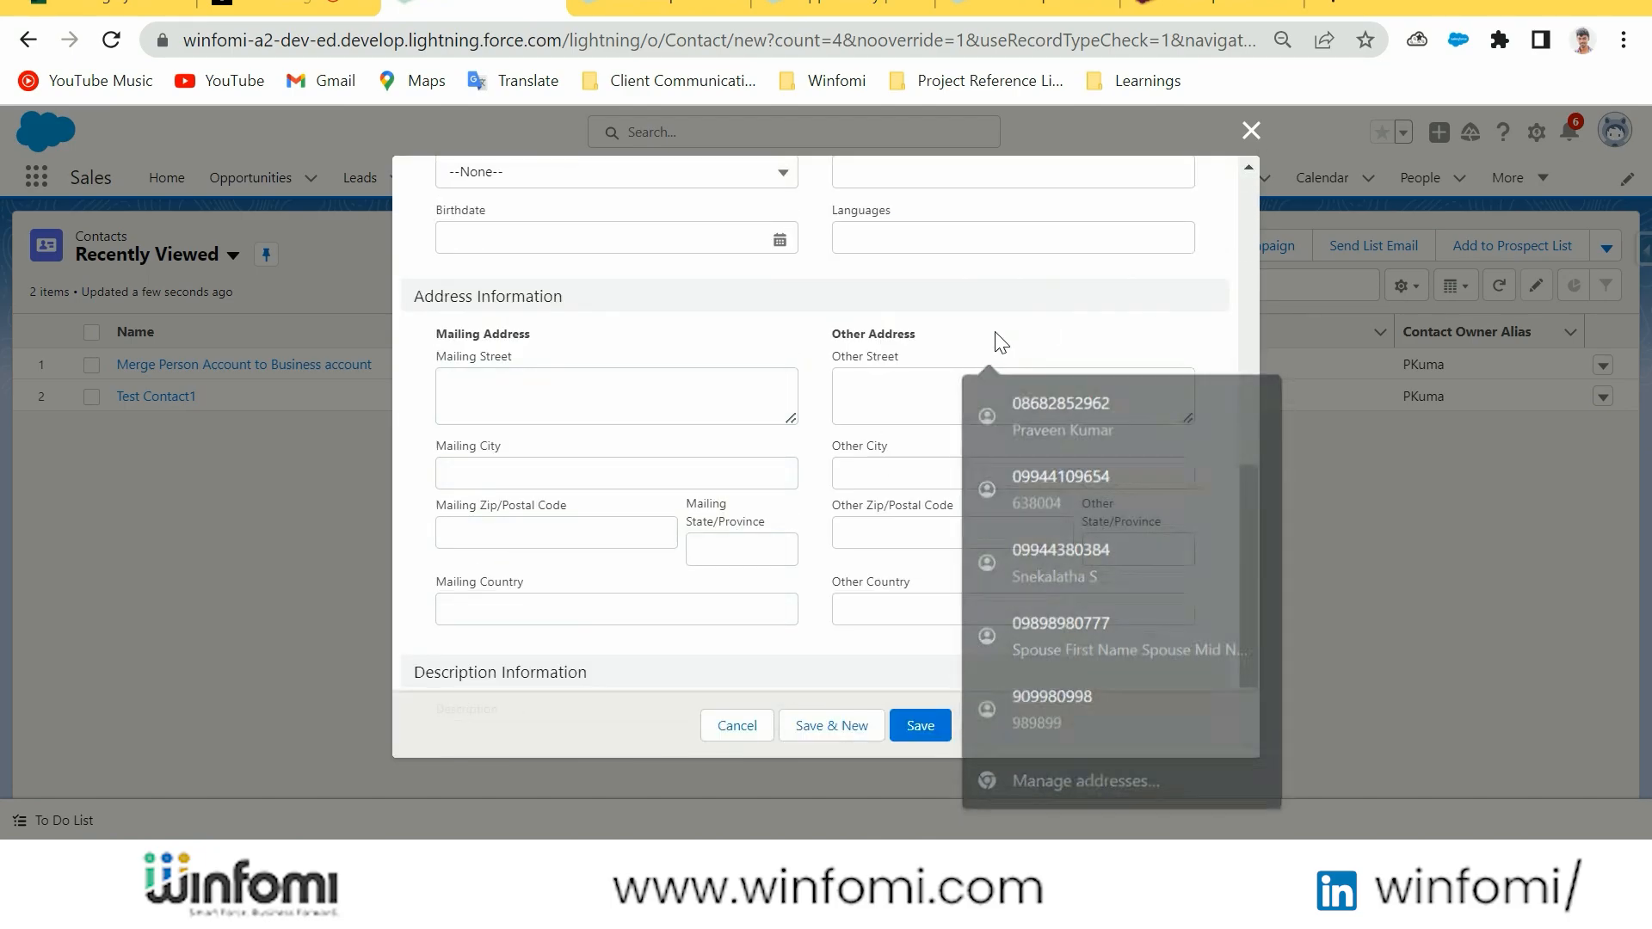
scroll(529, 410, down, 2)
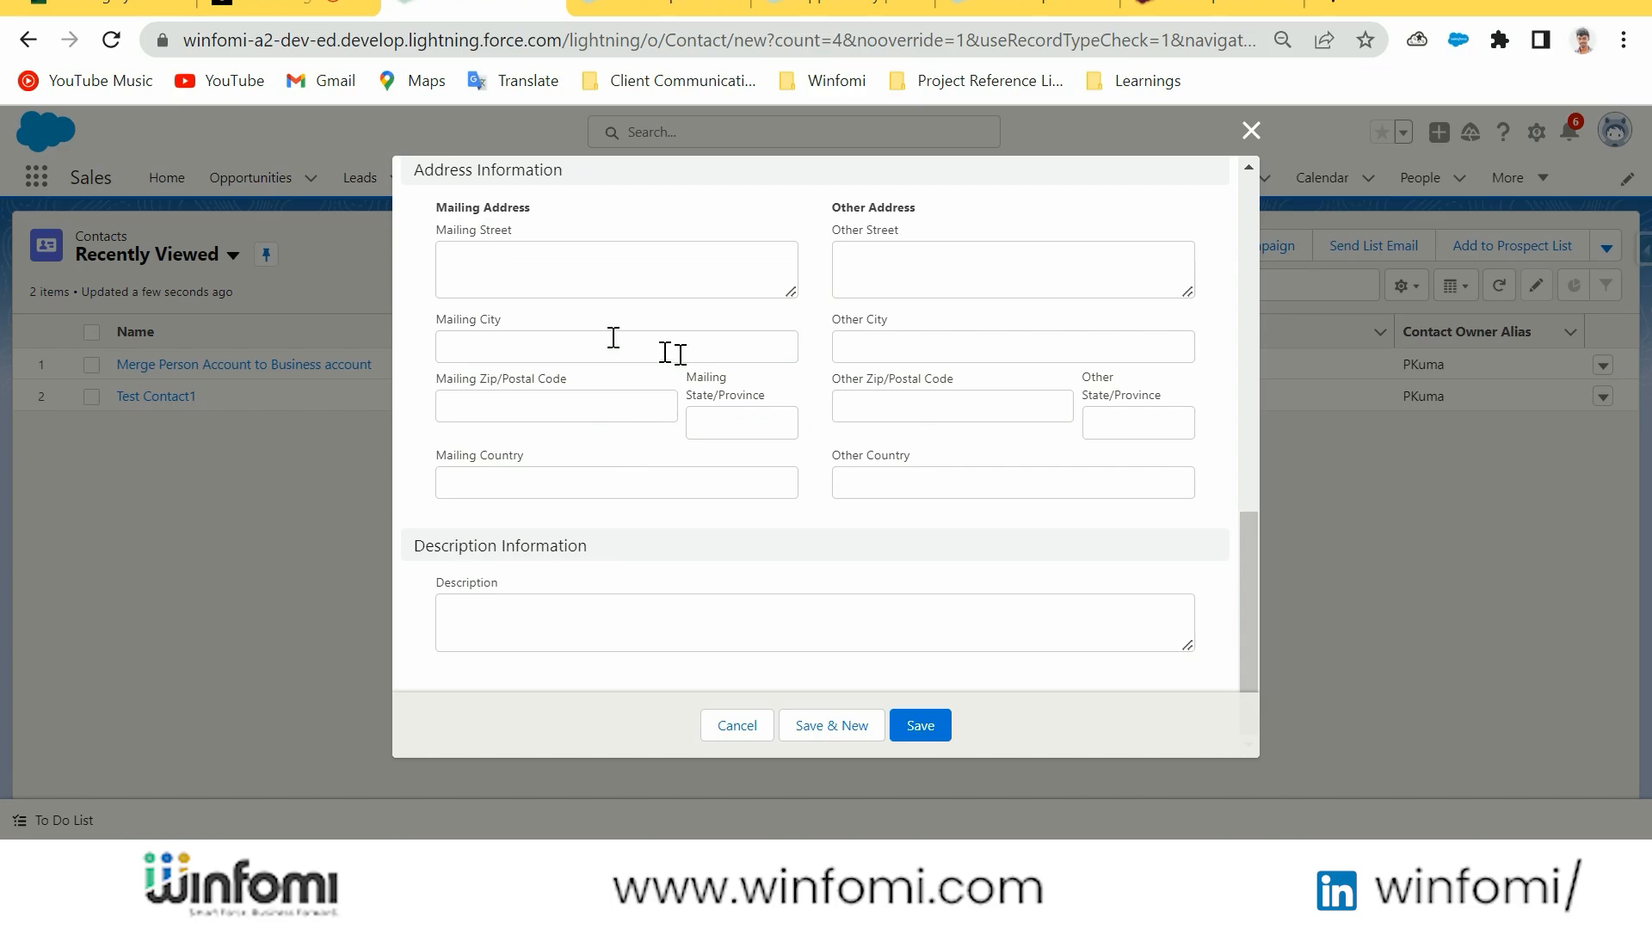
click(737, 725)
Switch to the Data Modelling Module presentation and advance to the slide after Record Types
key(alt+Tab)
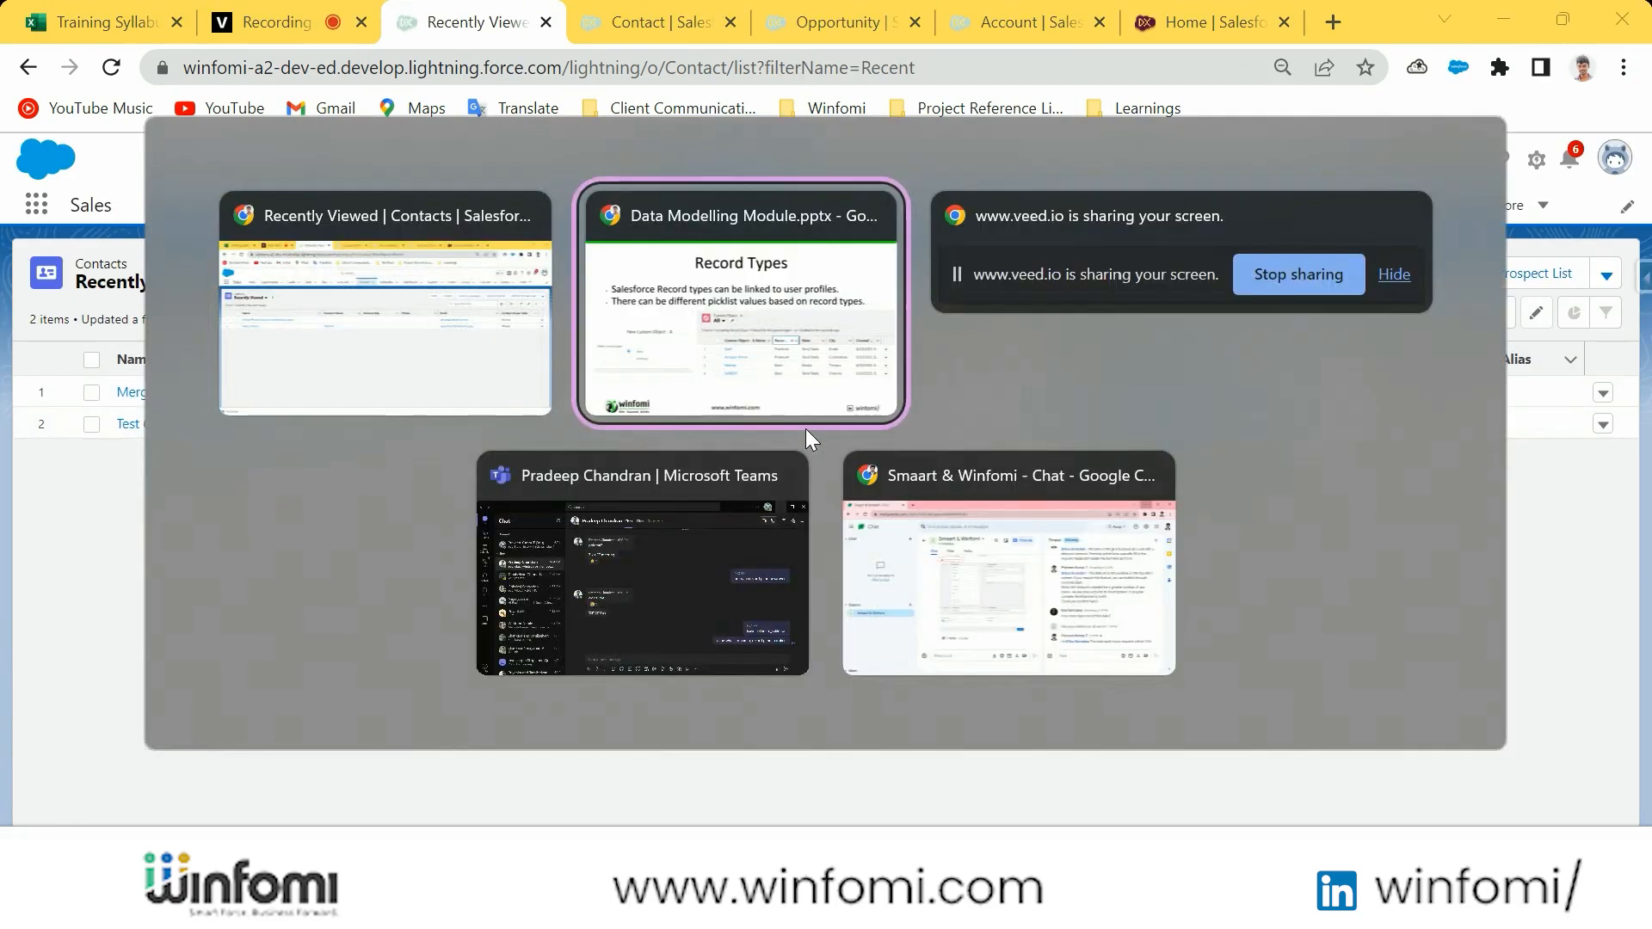
key(Right)
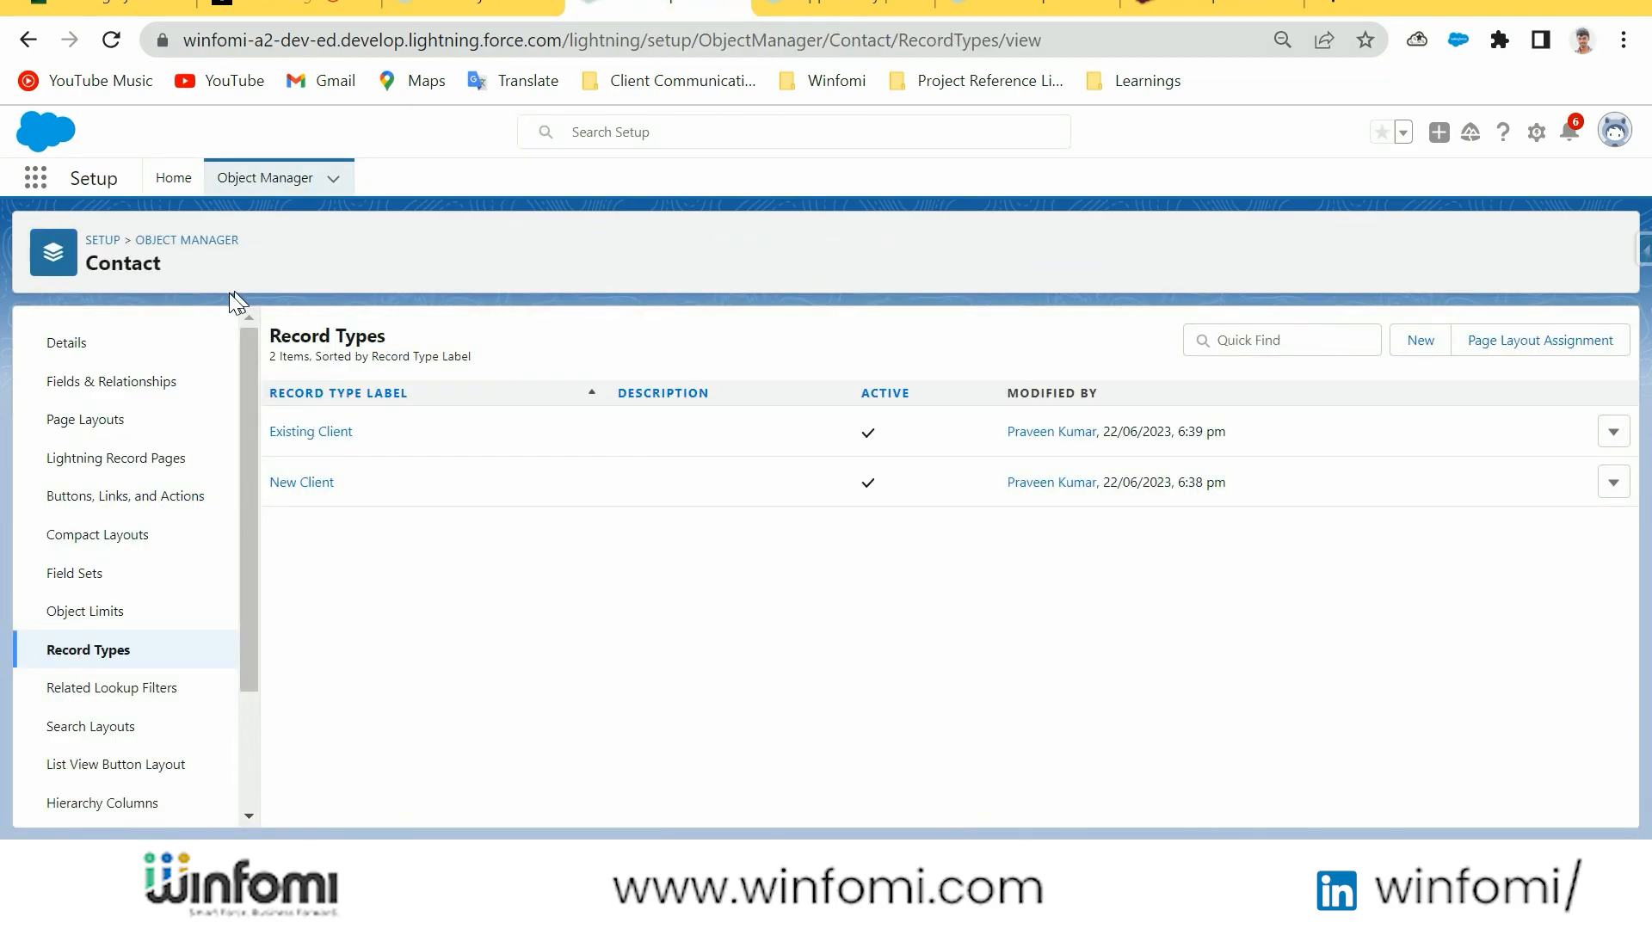
Open Schema Builder from the Object Manager and clear all objects from the diagram
click(258, 179)
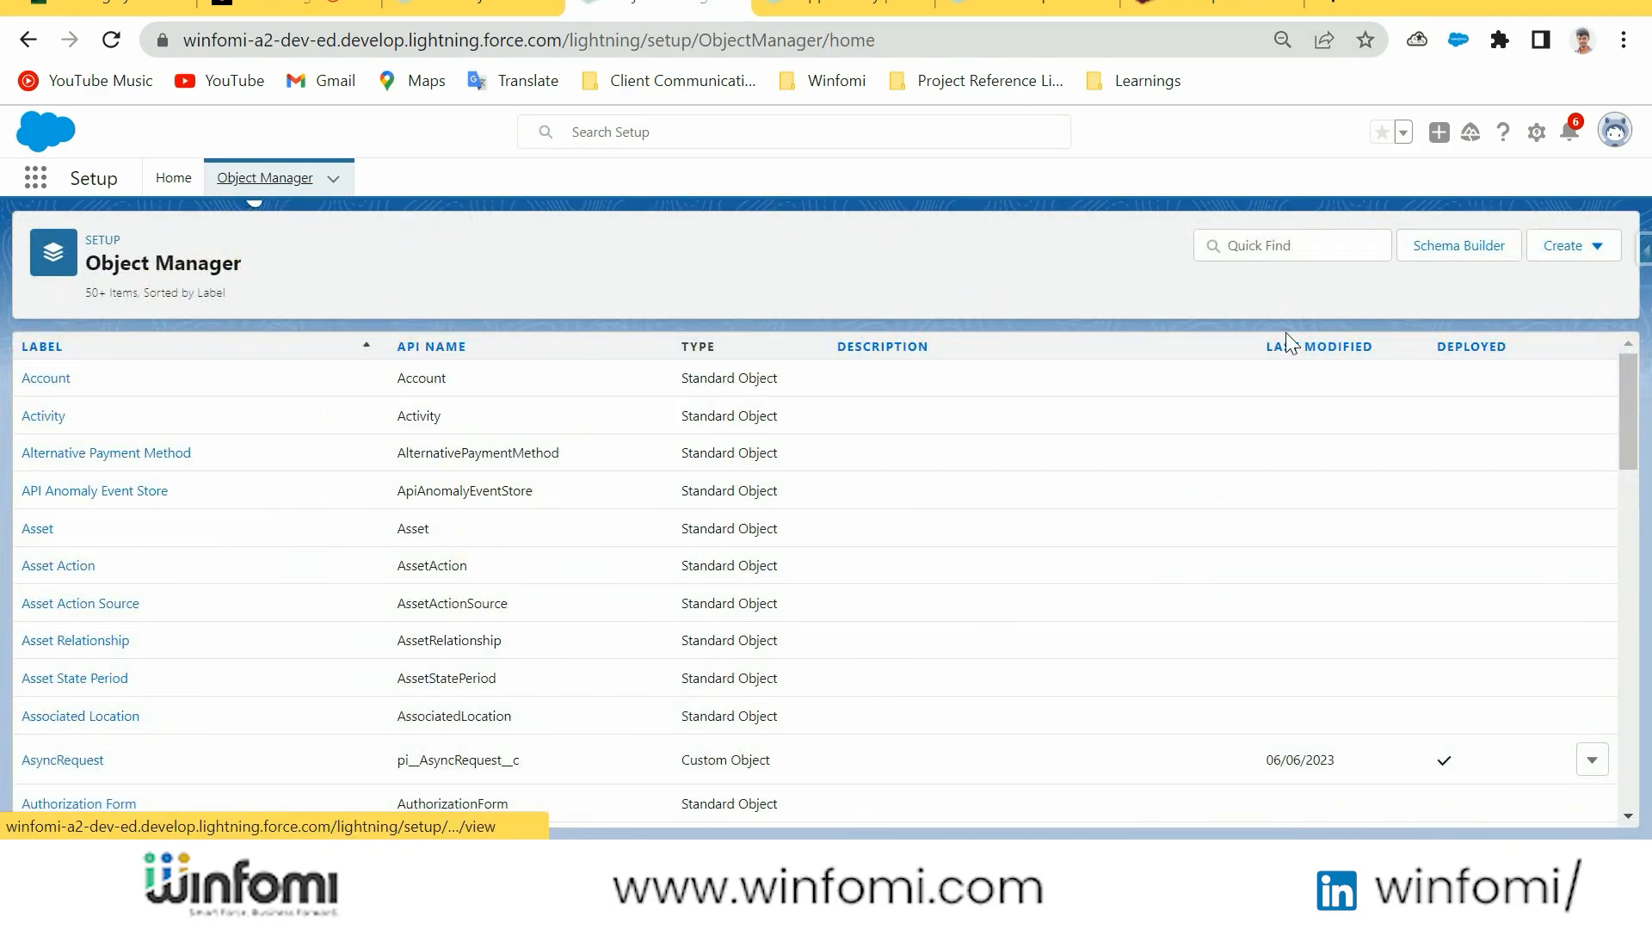
click(1473, 251)
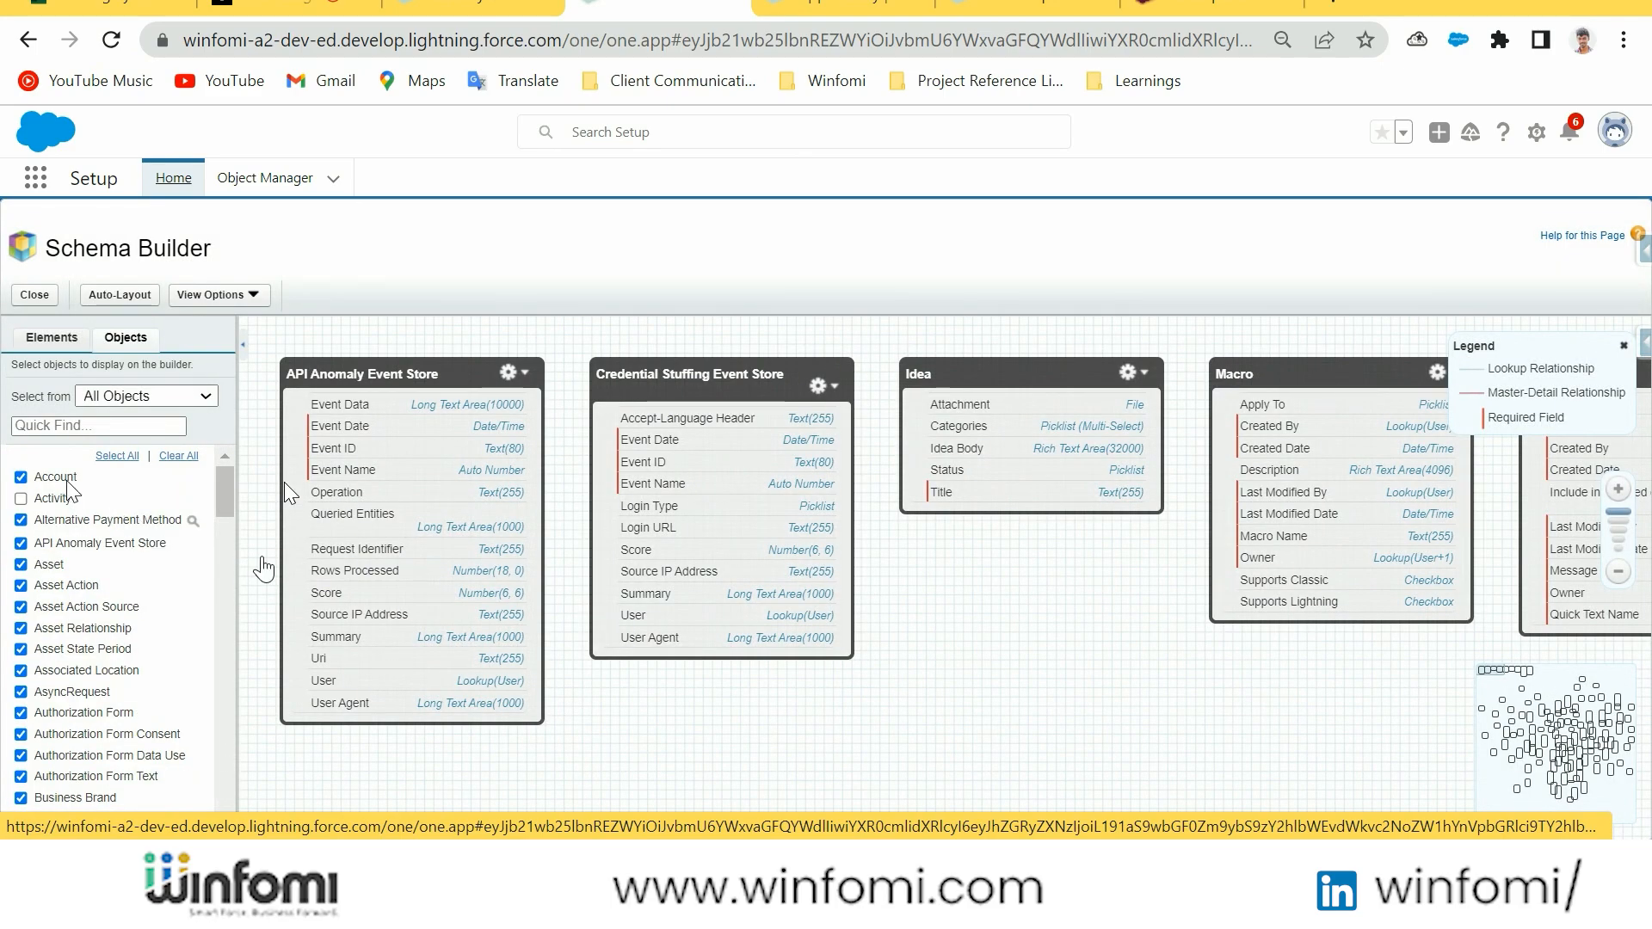
click(177, 459)
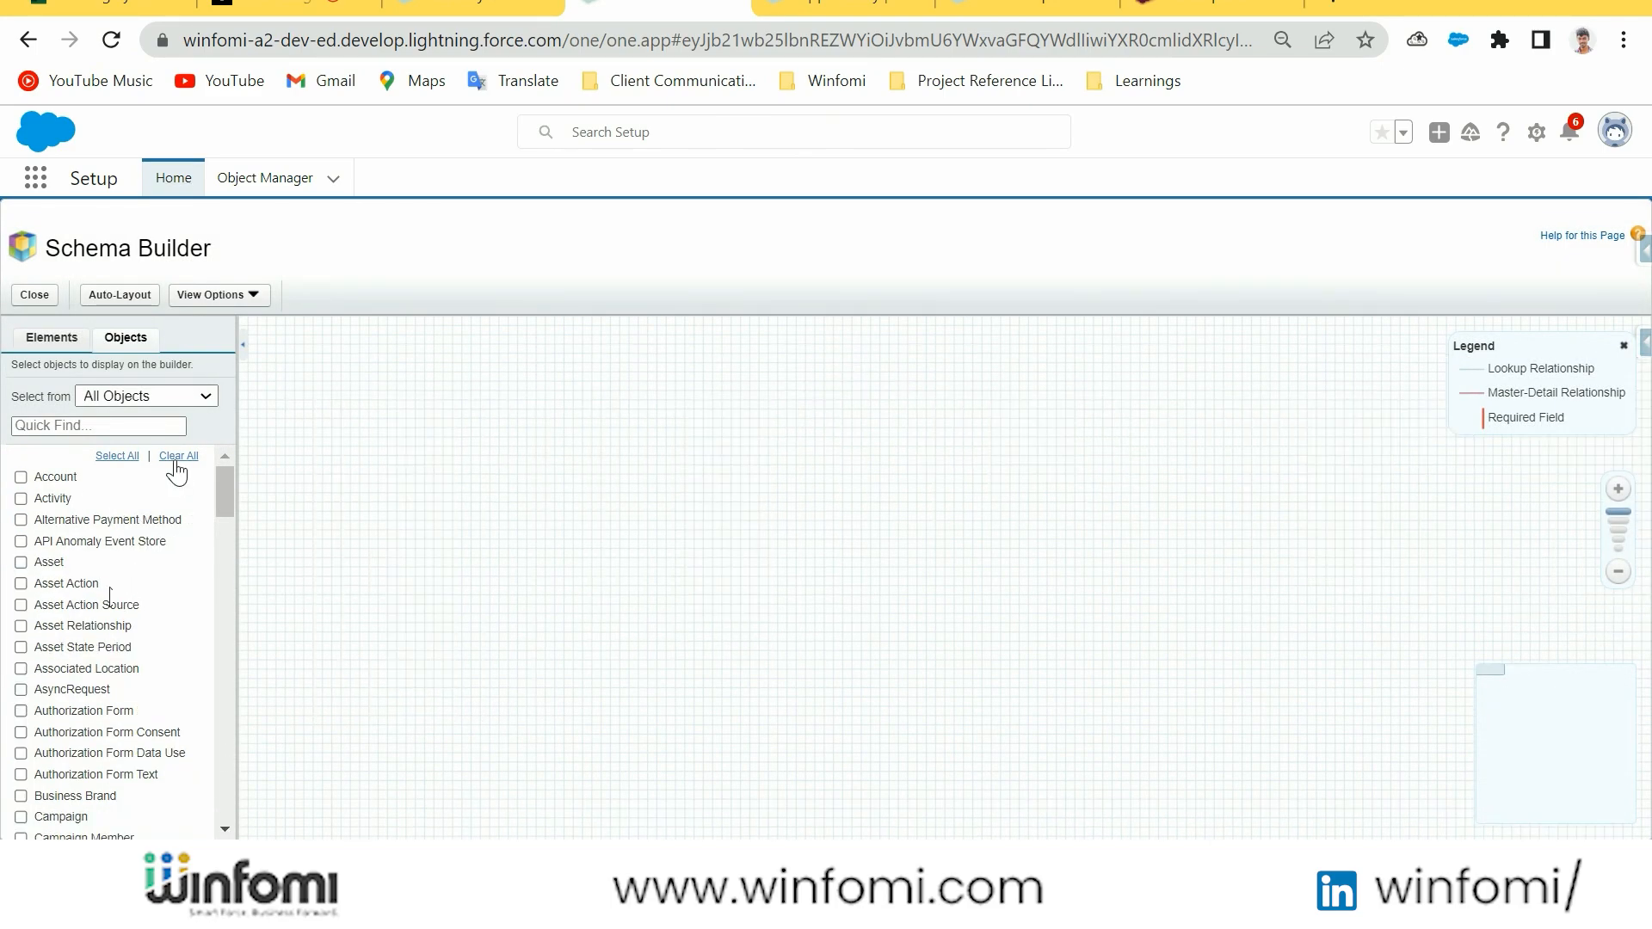
Display the Account, Contact and Opportunity objects in the schema diagram, finding the last two by "cont" and "opp"
click(22, 477)
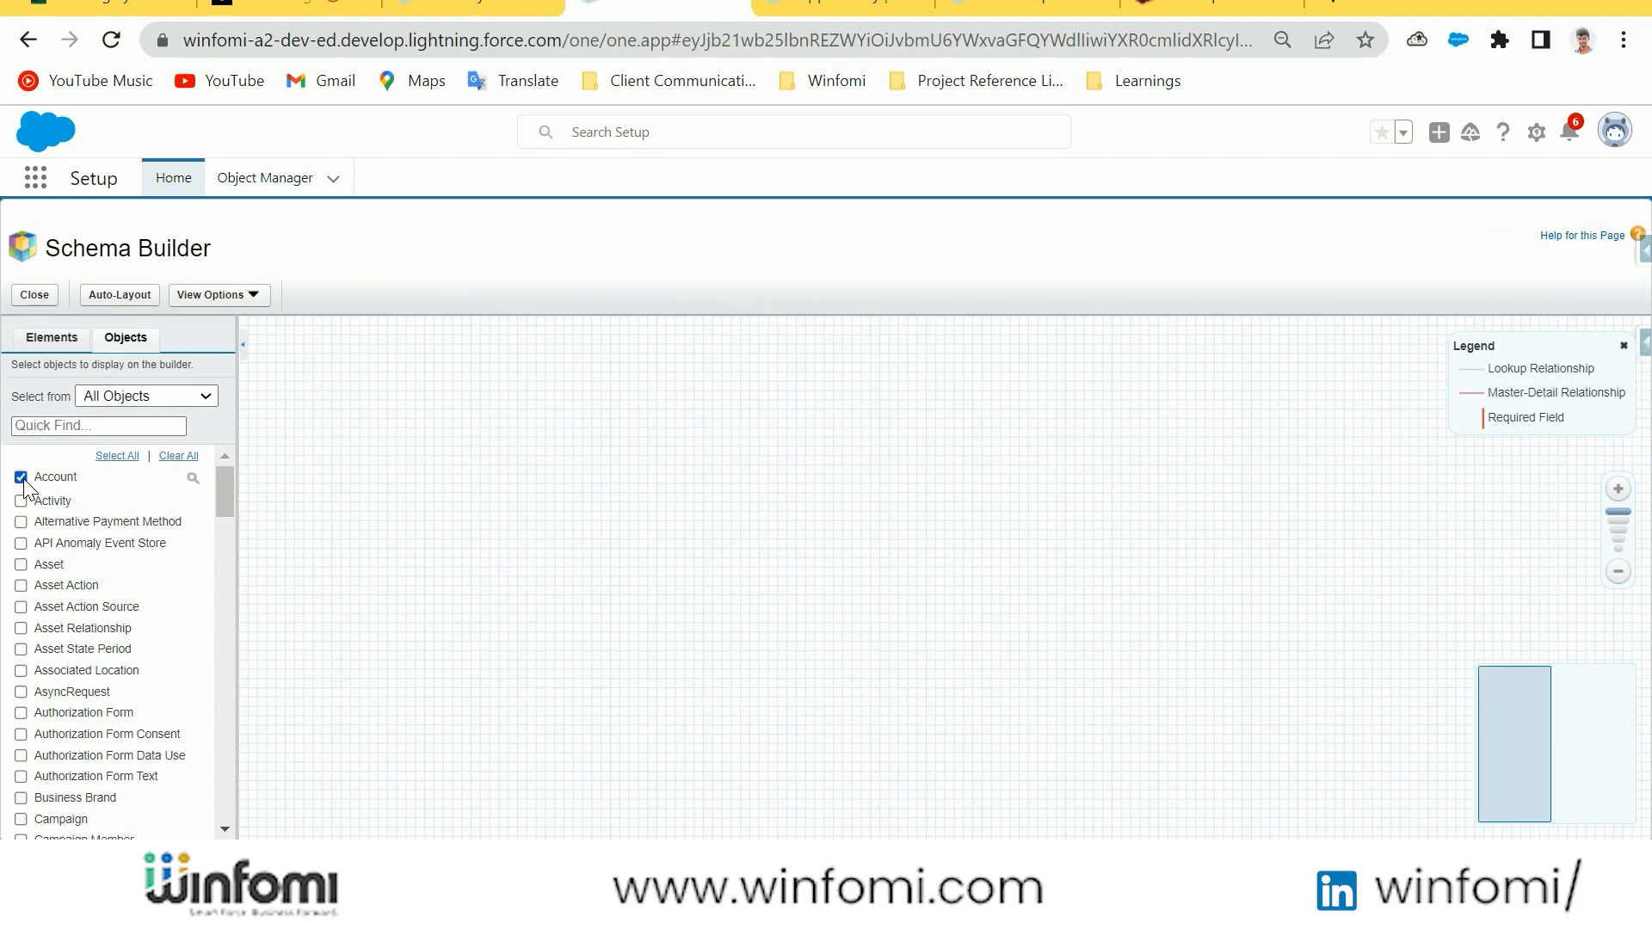
click(82, 428)
text(cont)
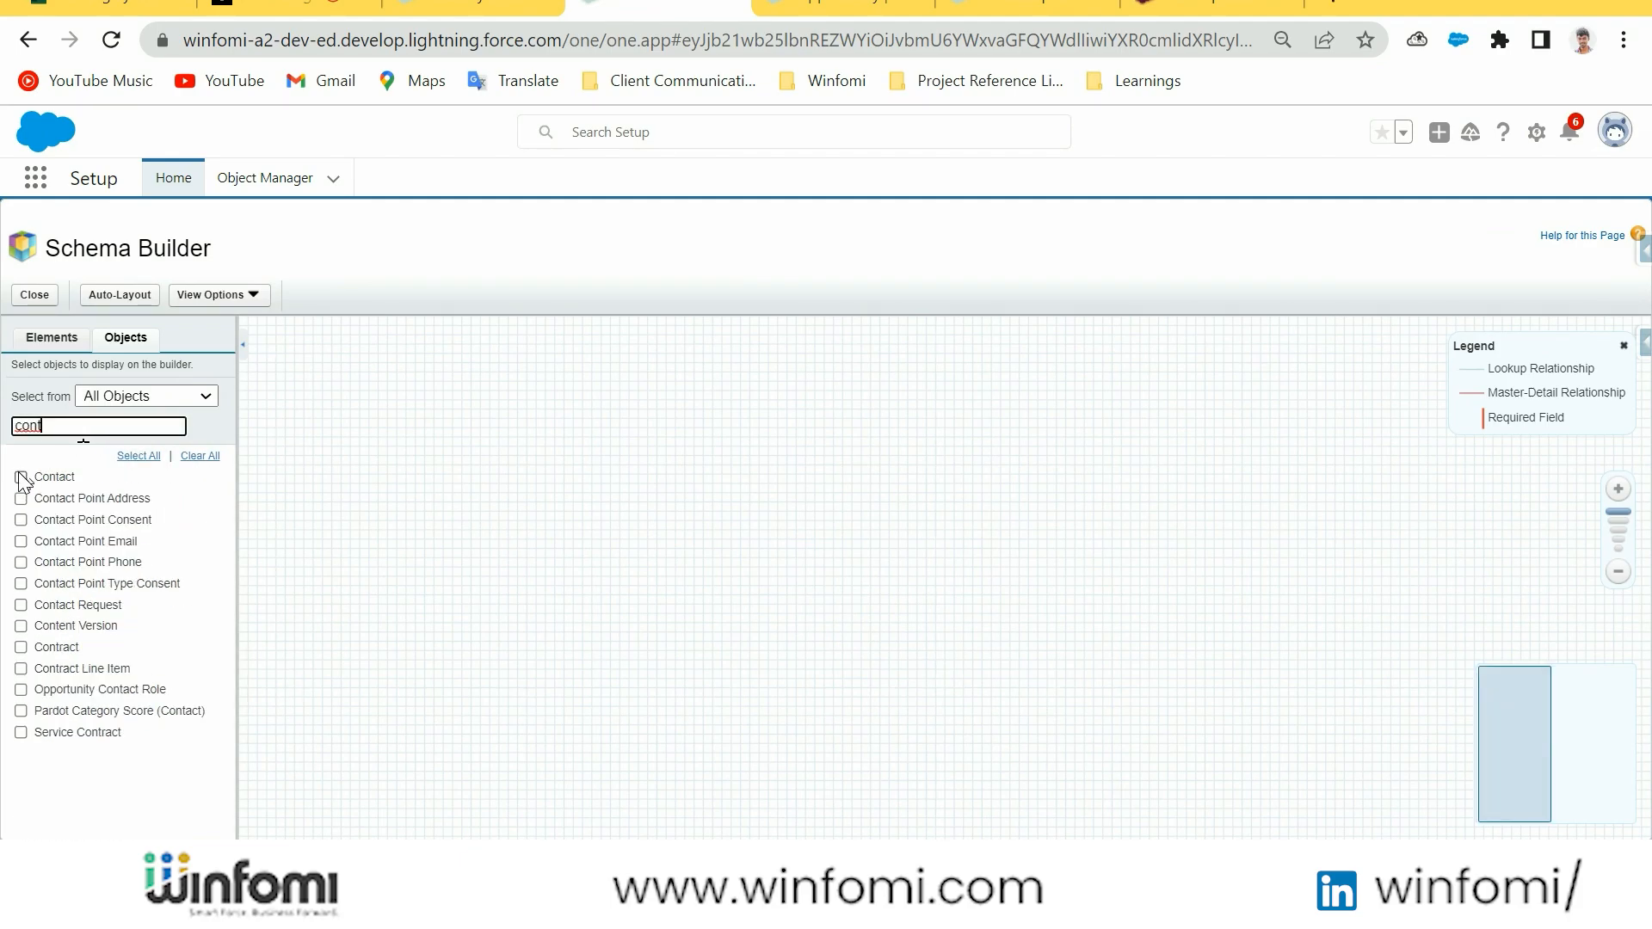
click(21, 478)
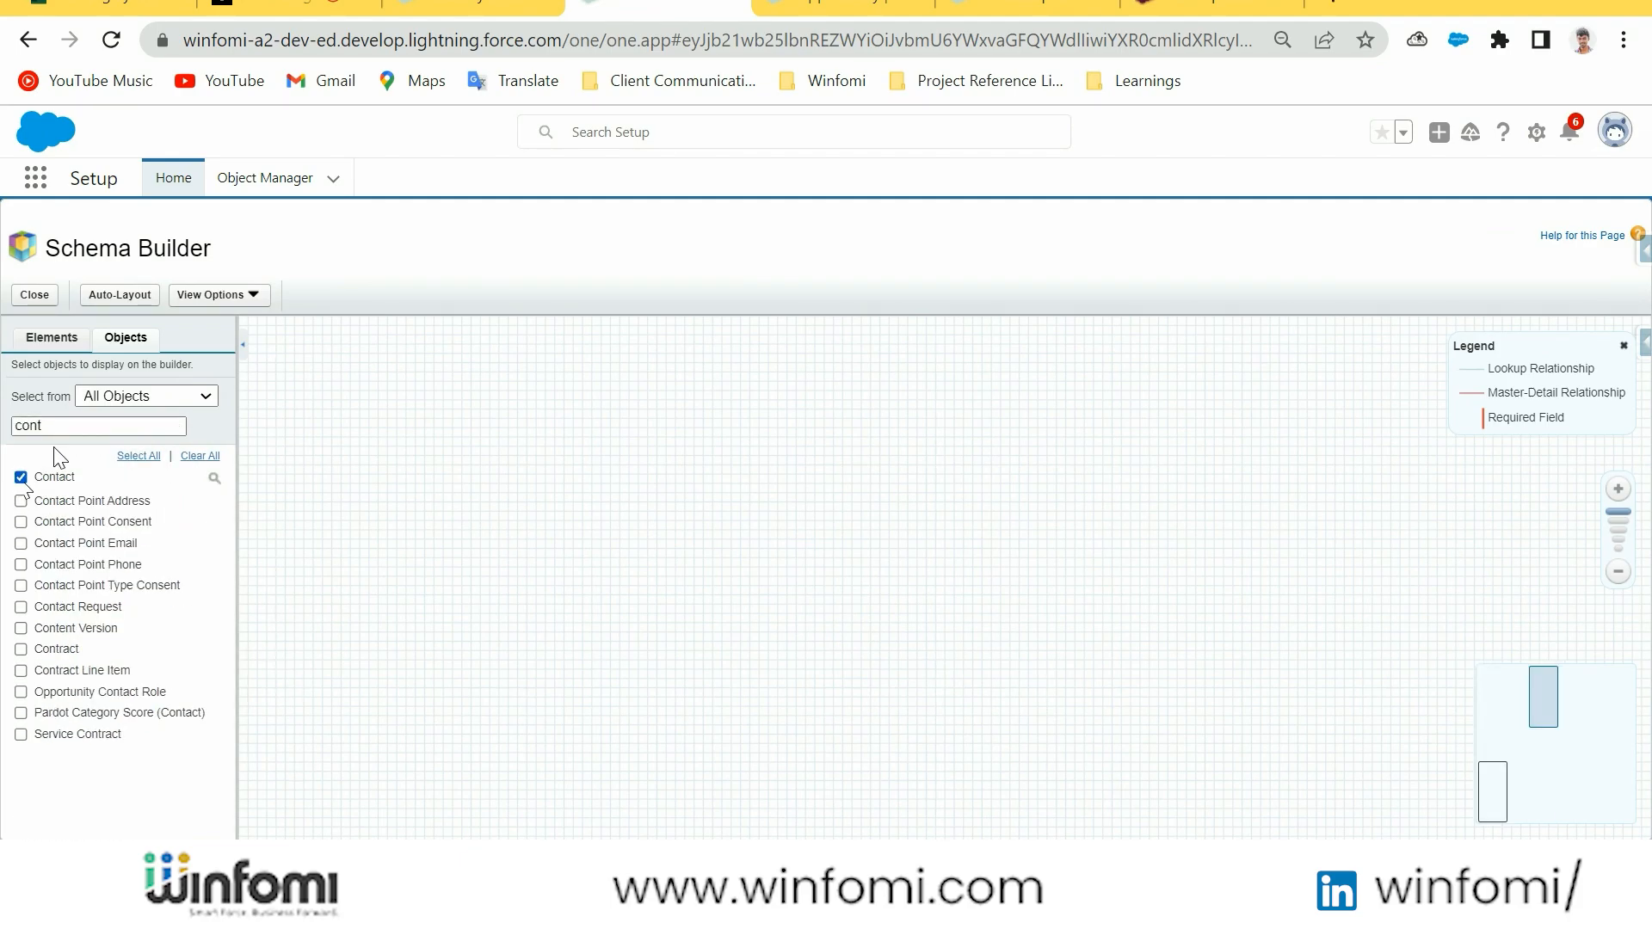
click(62, 427)
key(BackSpace)
key(BackSpace)
key(BackSpace)
key(BackSpace)
text(opp)
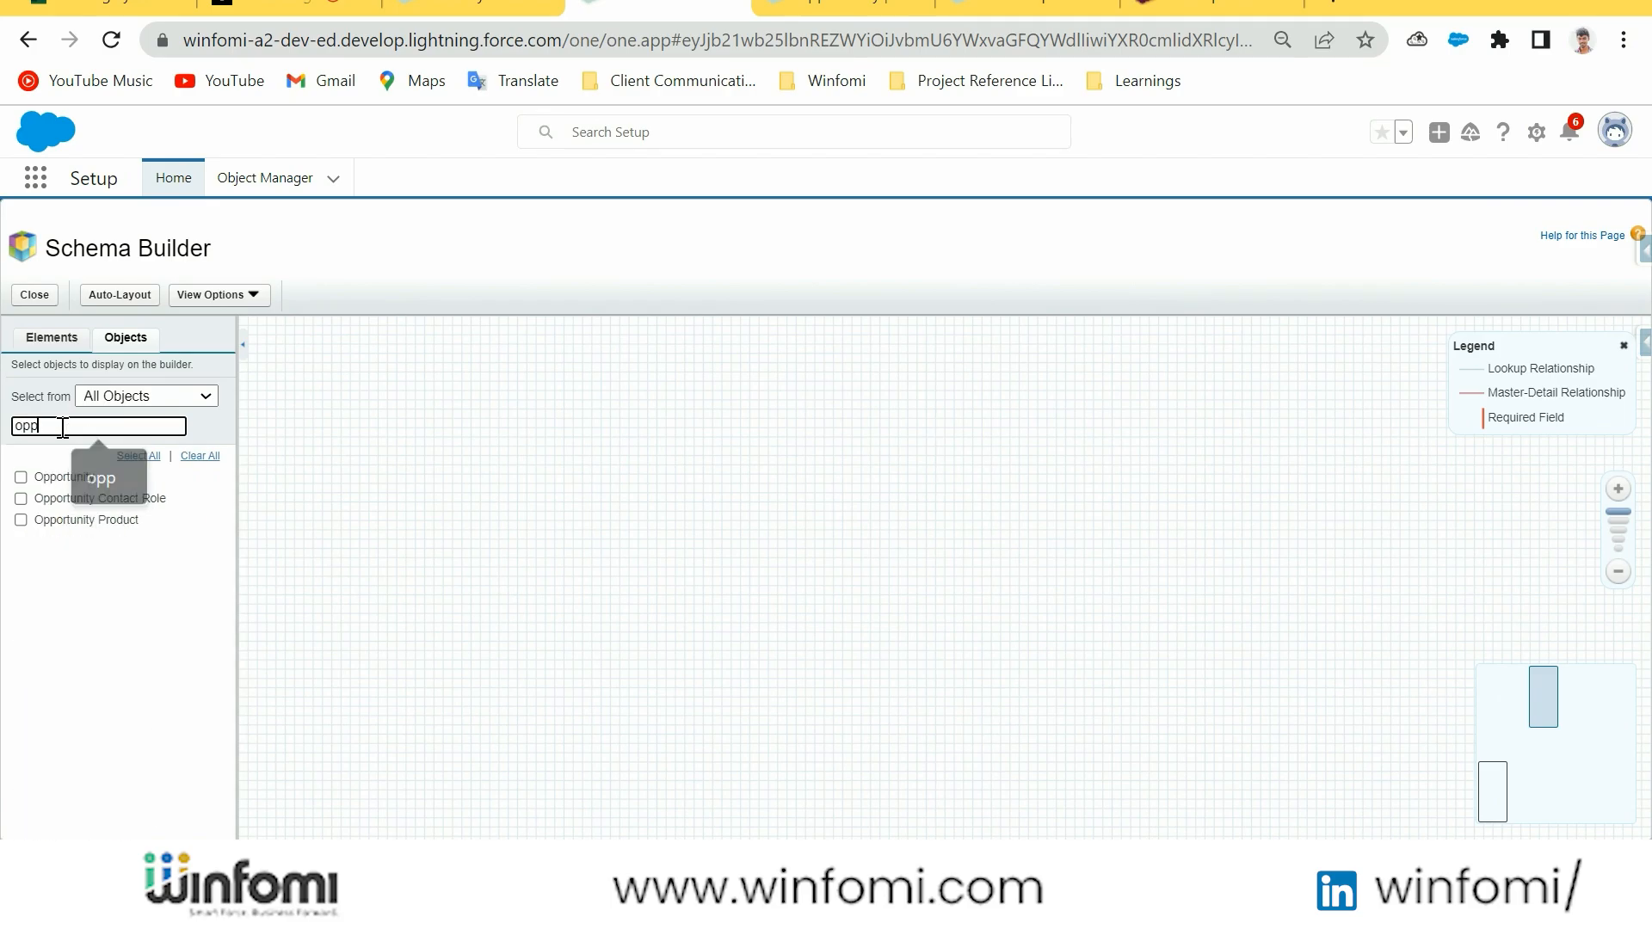
click(21, 476)
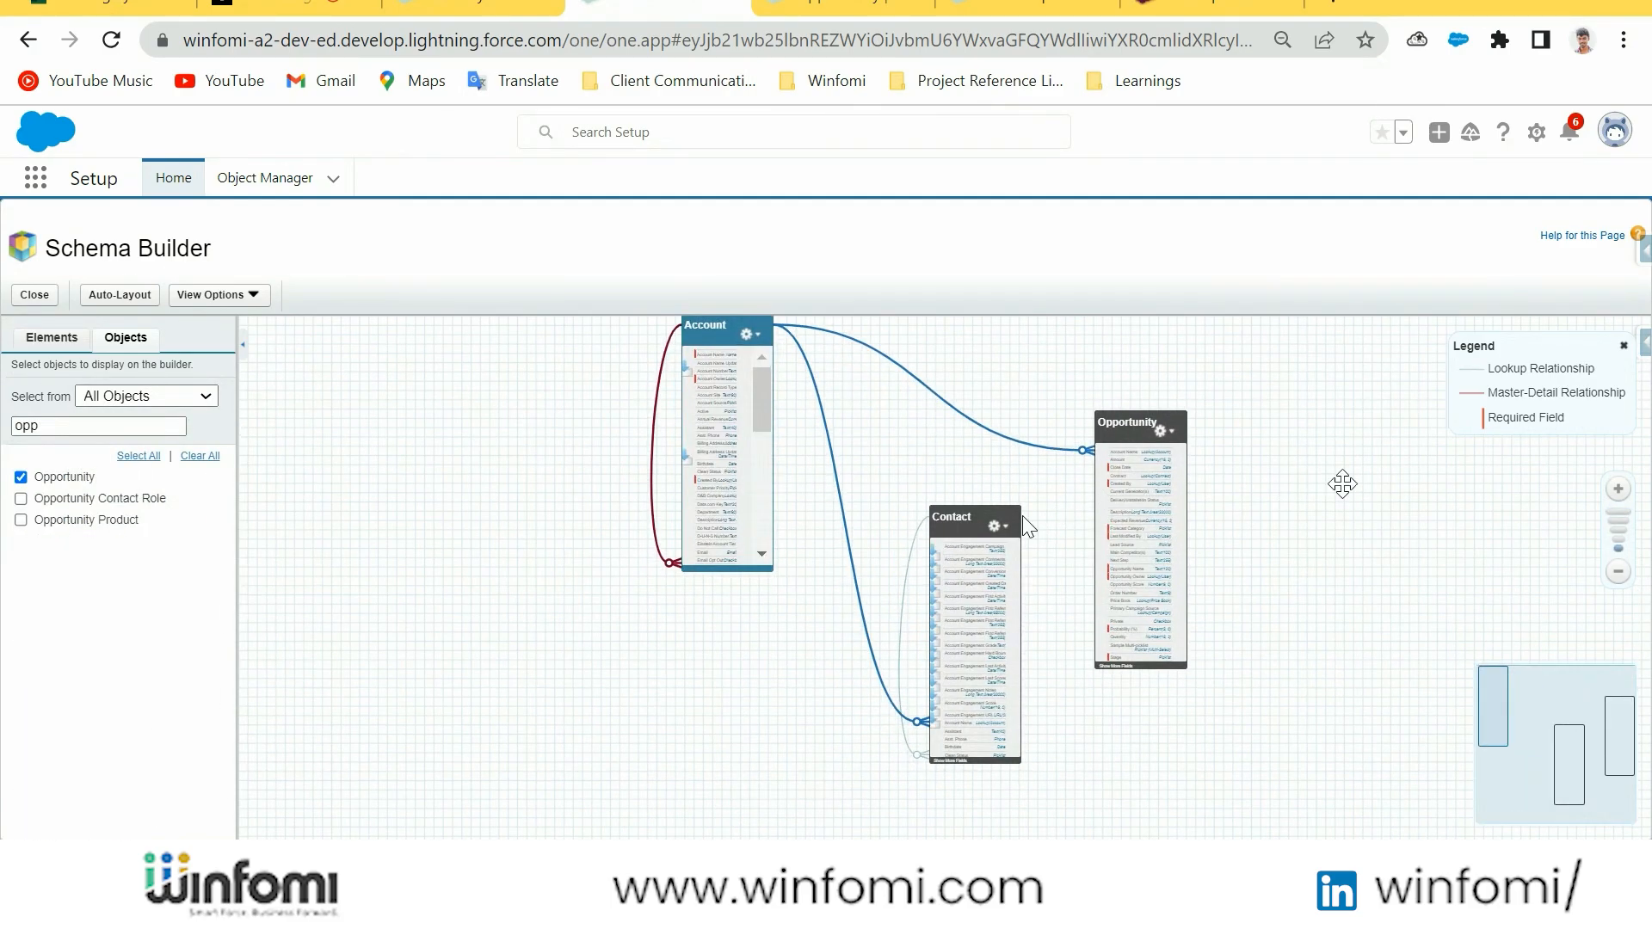
Add Opportunity Contact Role to the diagram and rearrange the Contact, Opportunity Contact Role and Account boxes so their relationship lines are readable
drag(973, 517, 944, 582)
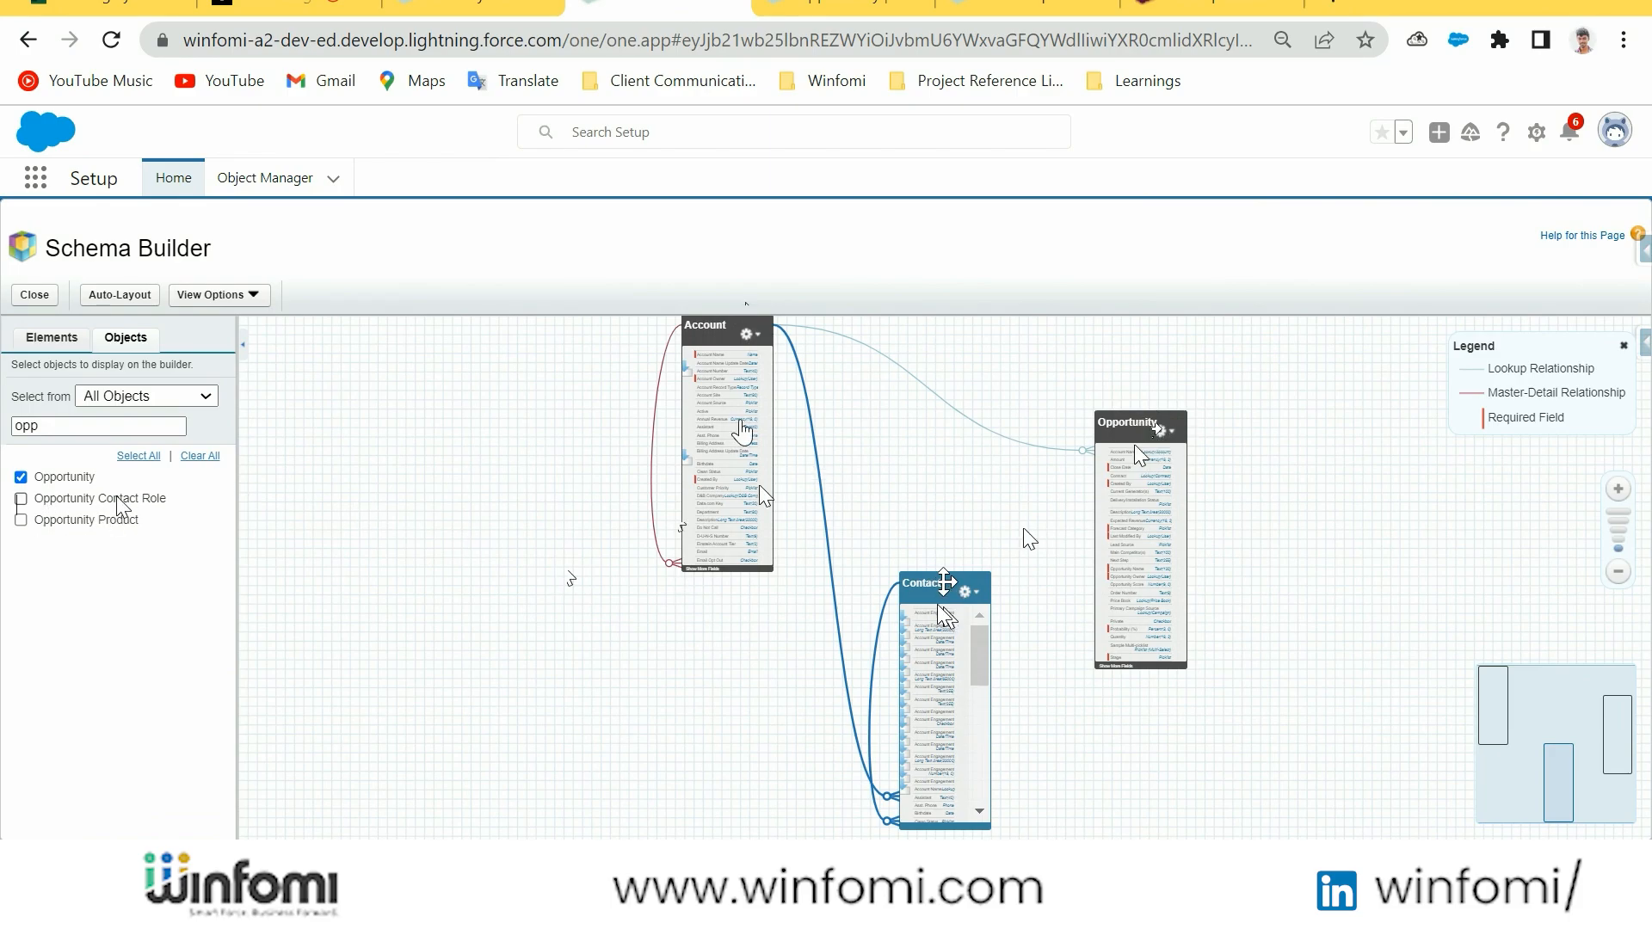
click(20, 498)
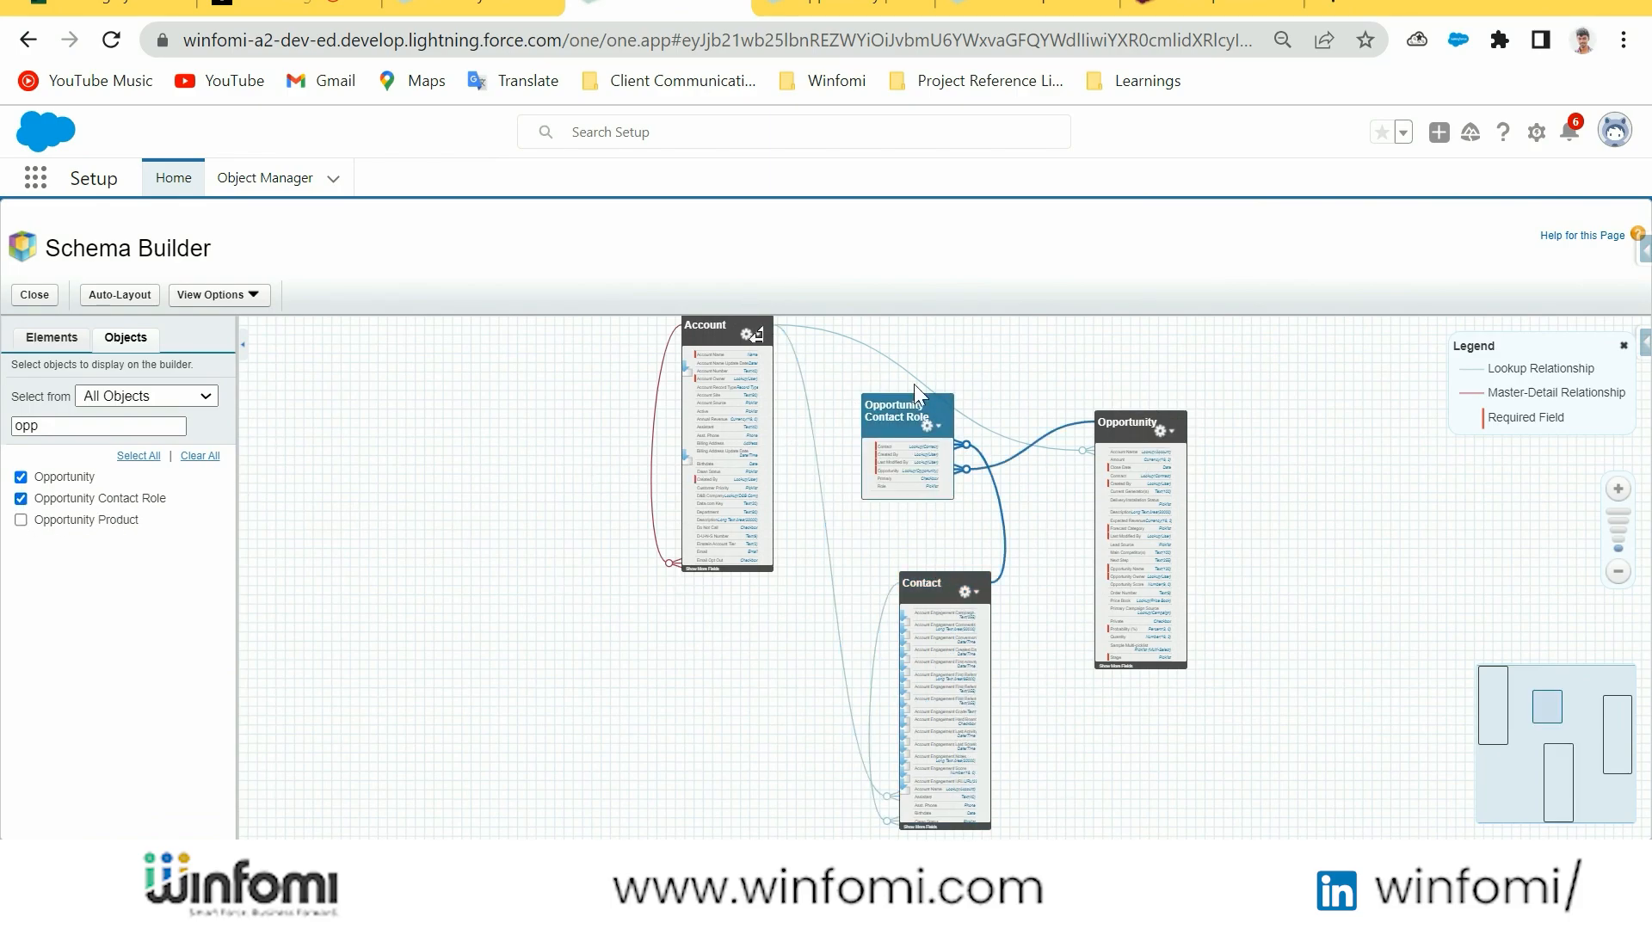
drag(897, 407, 893, 448)
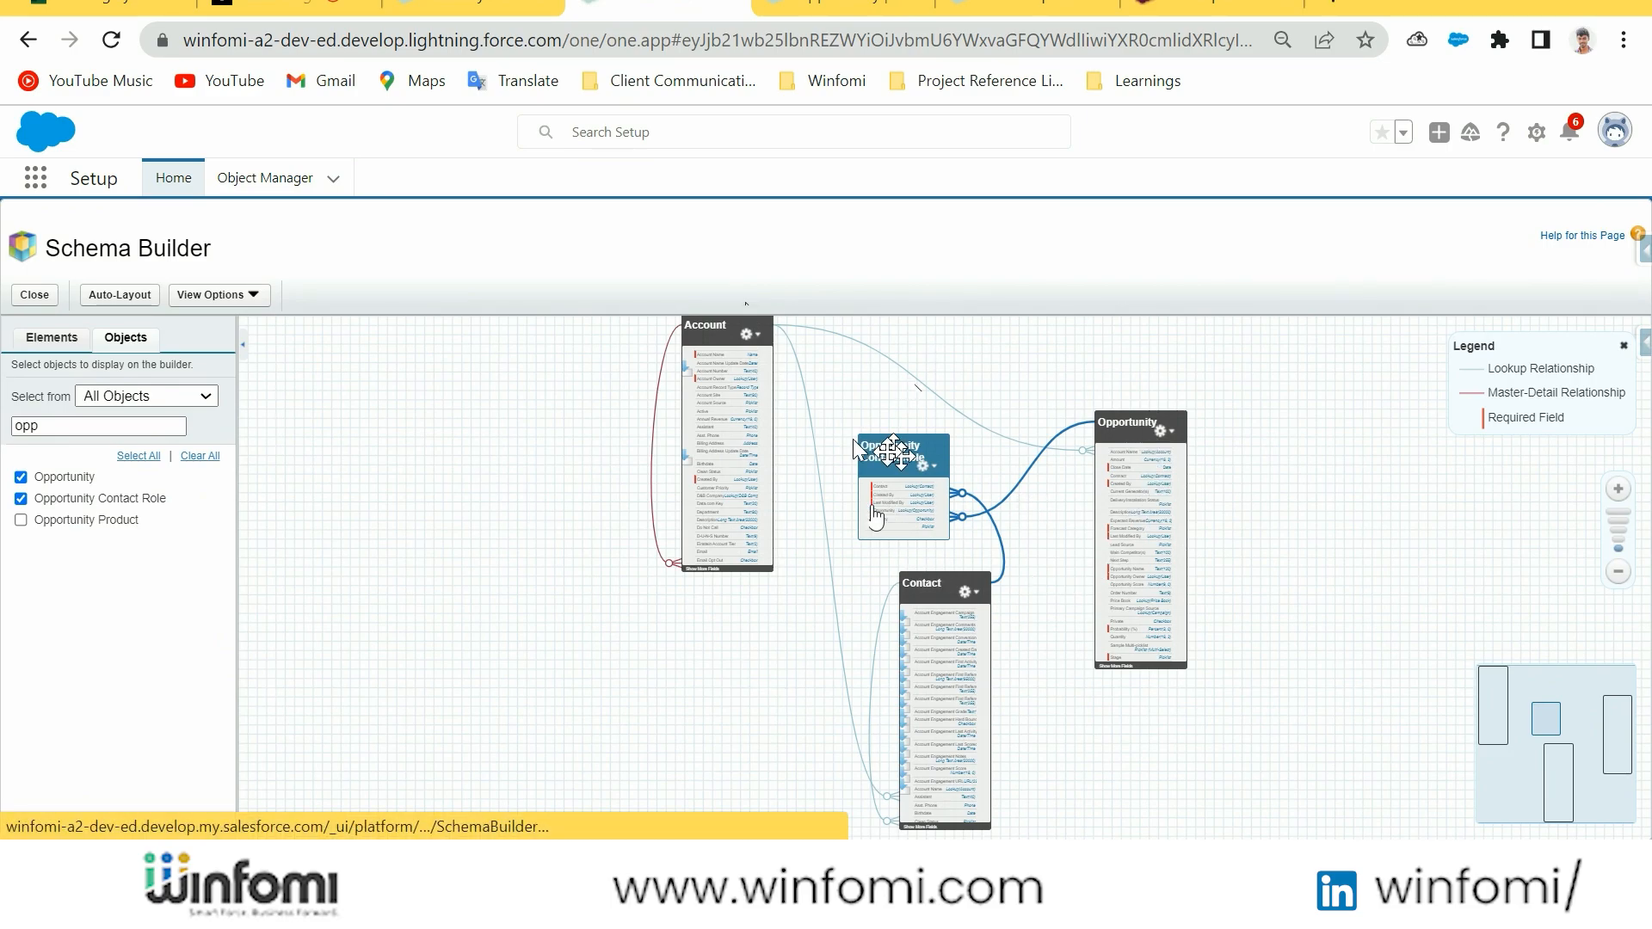
drag(715, 327, 701, 349)
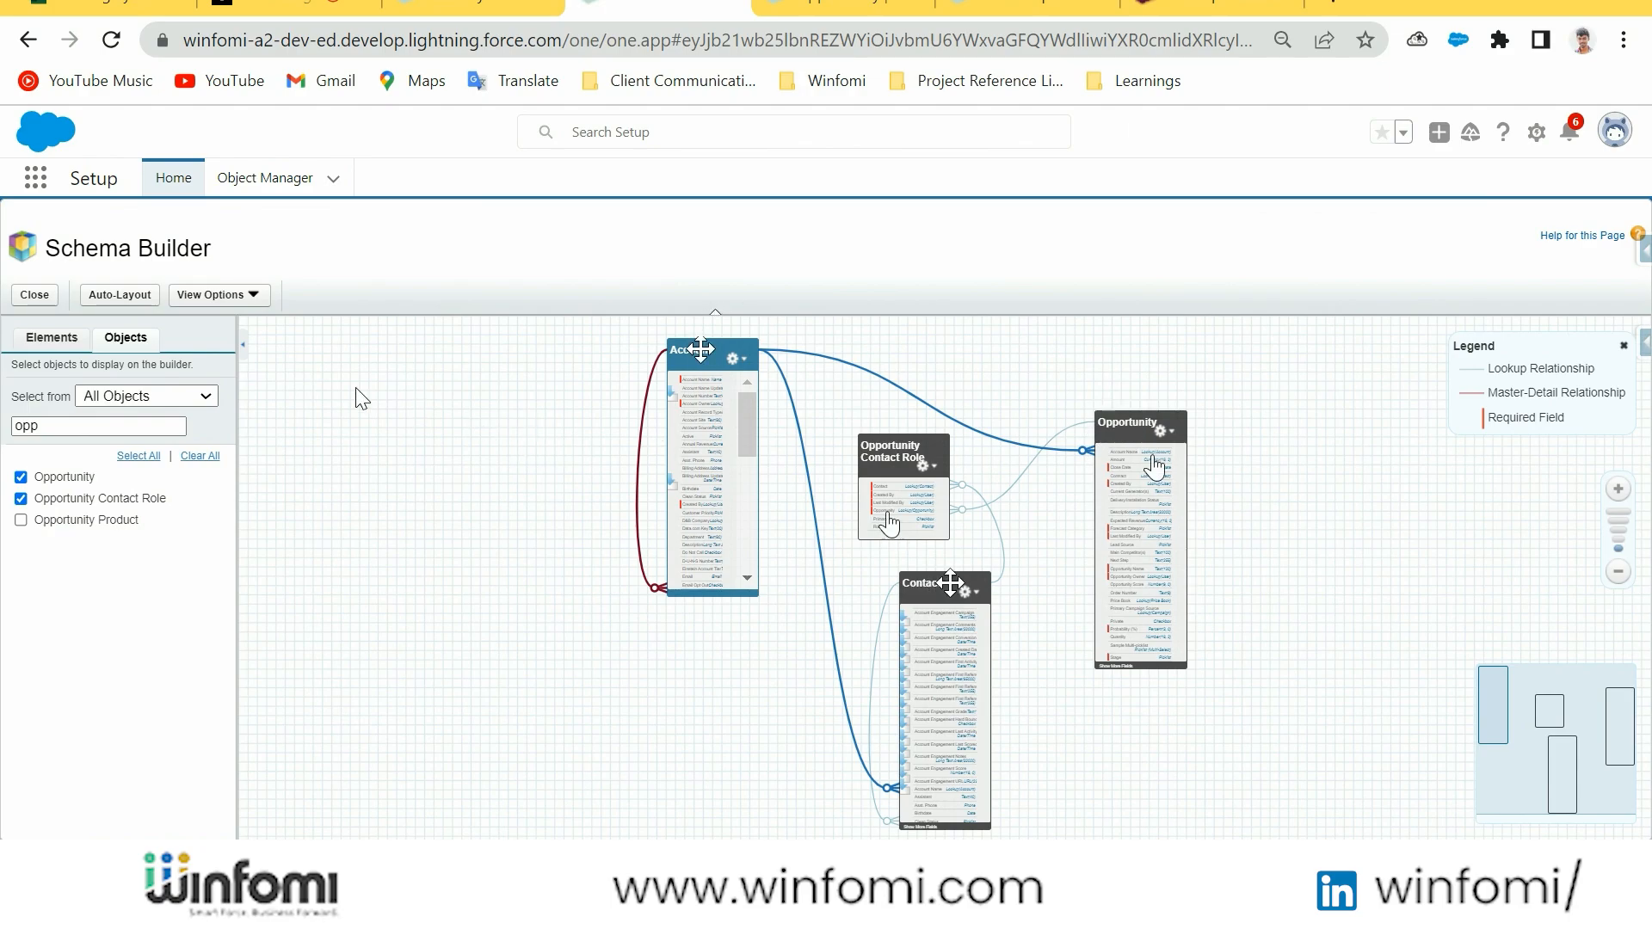
Filter the object list by "opp" and add Opportunity Product to the schema diagram
click(87, 423)
key(BackSpace)
key(BackSpace)
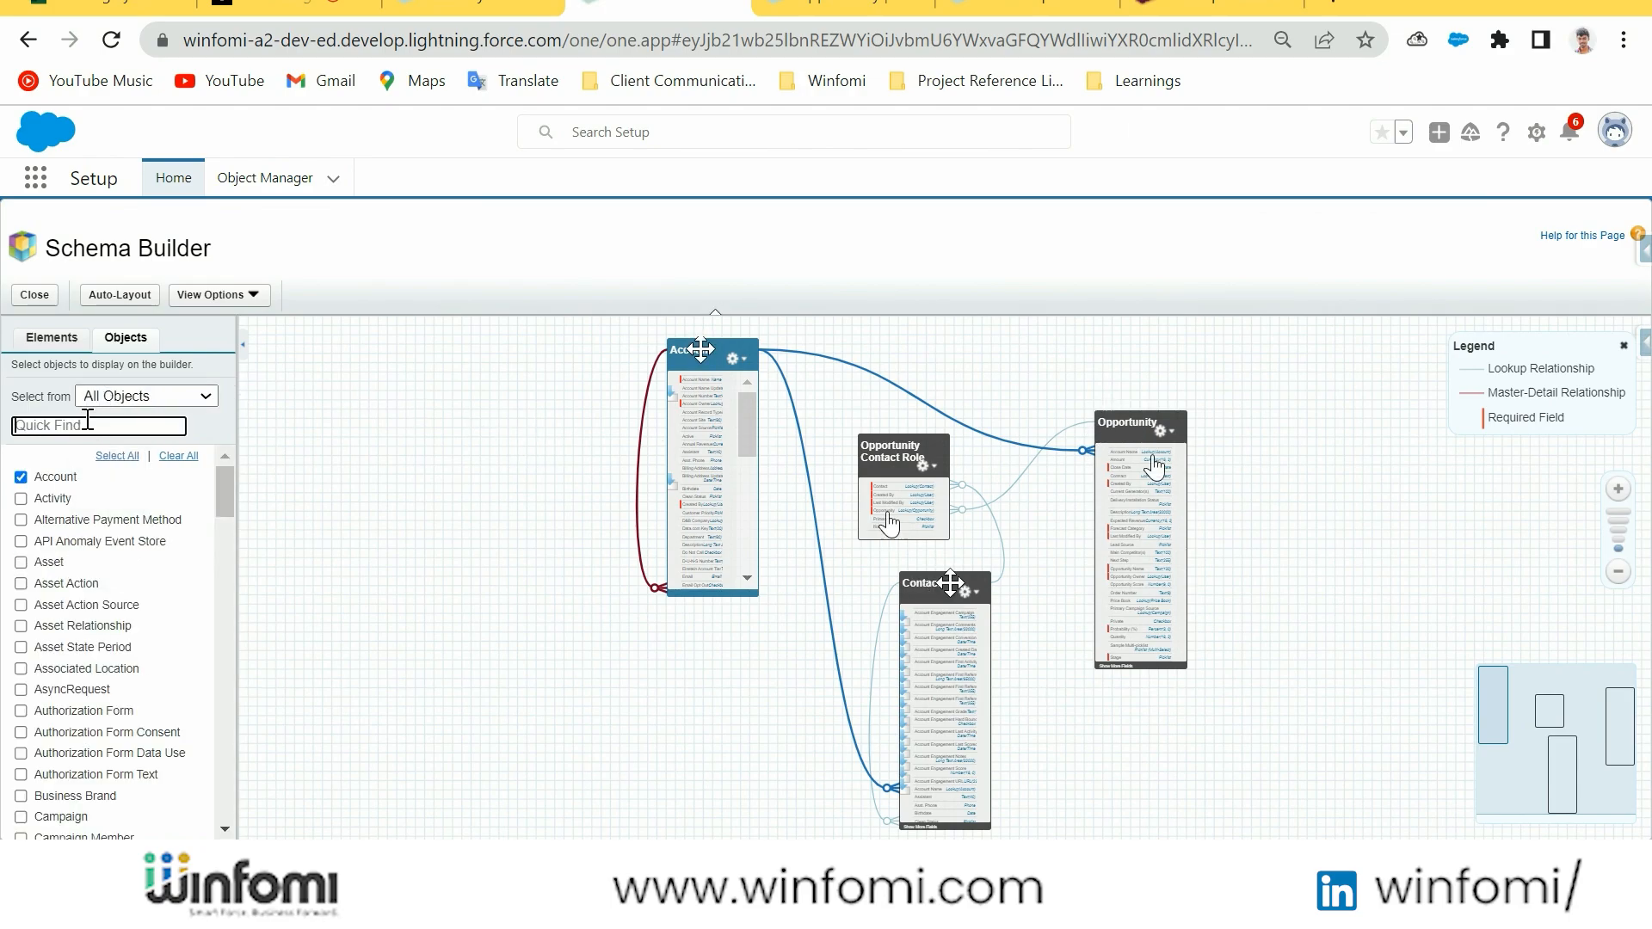
text(pr)
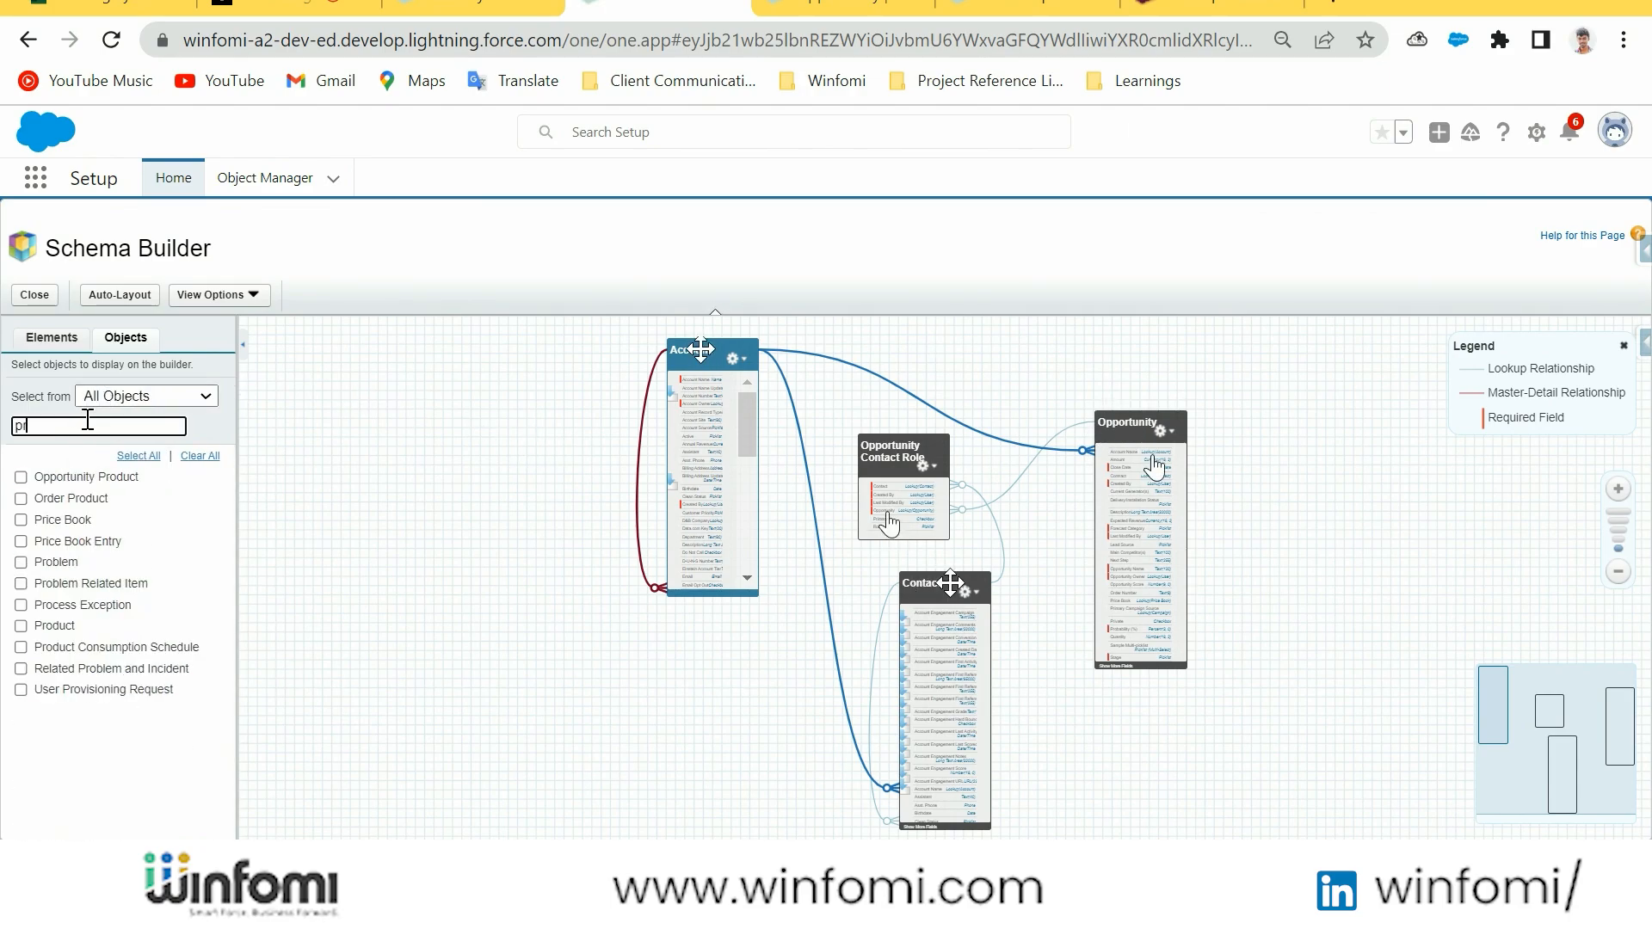
key(BackSpace)
key(BackSpace)
text(opp)
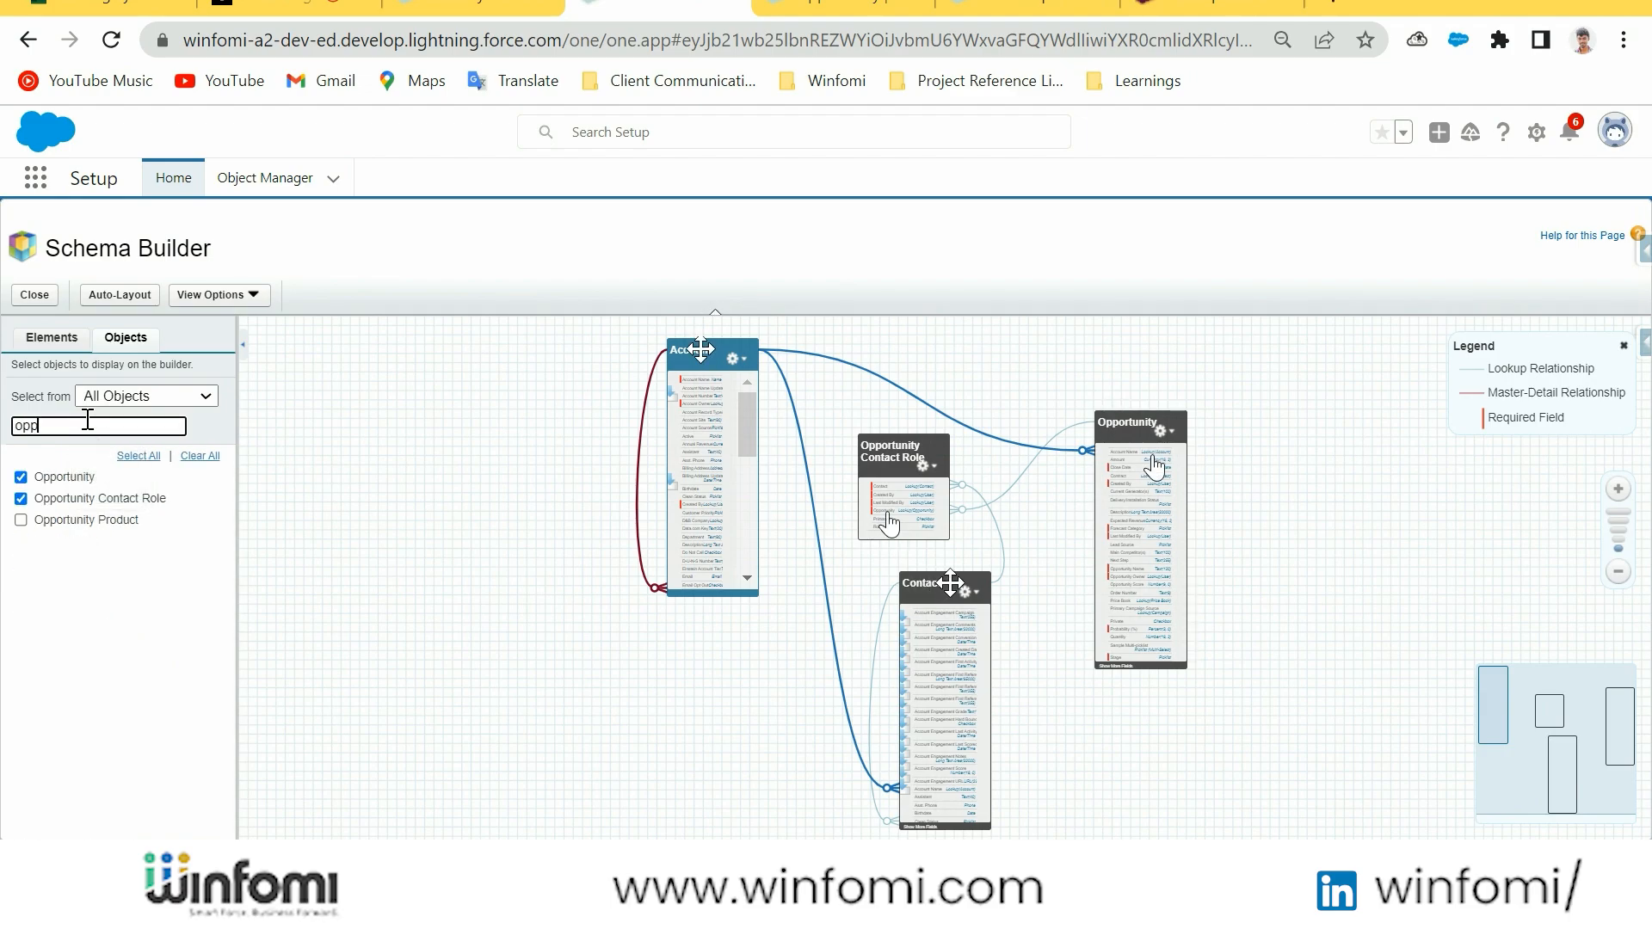
click(21, 519)
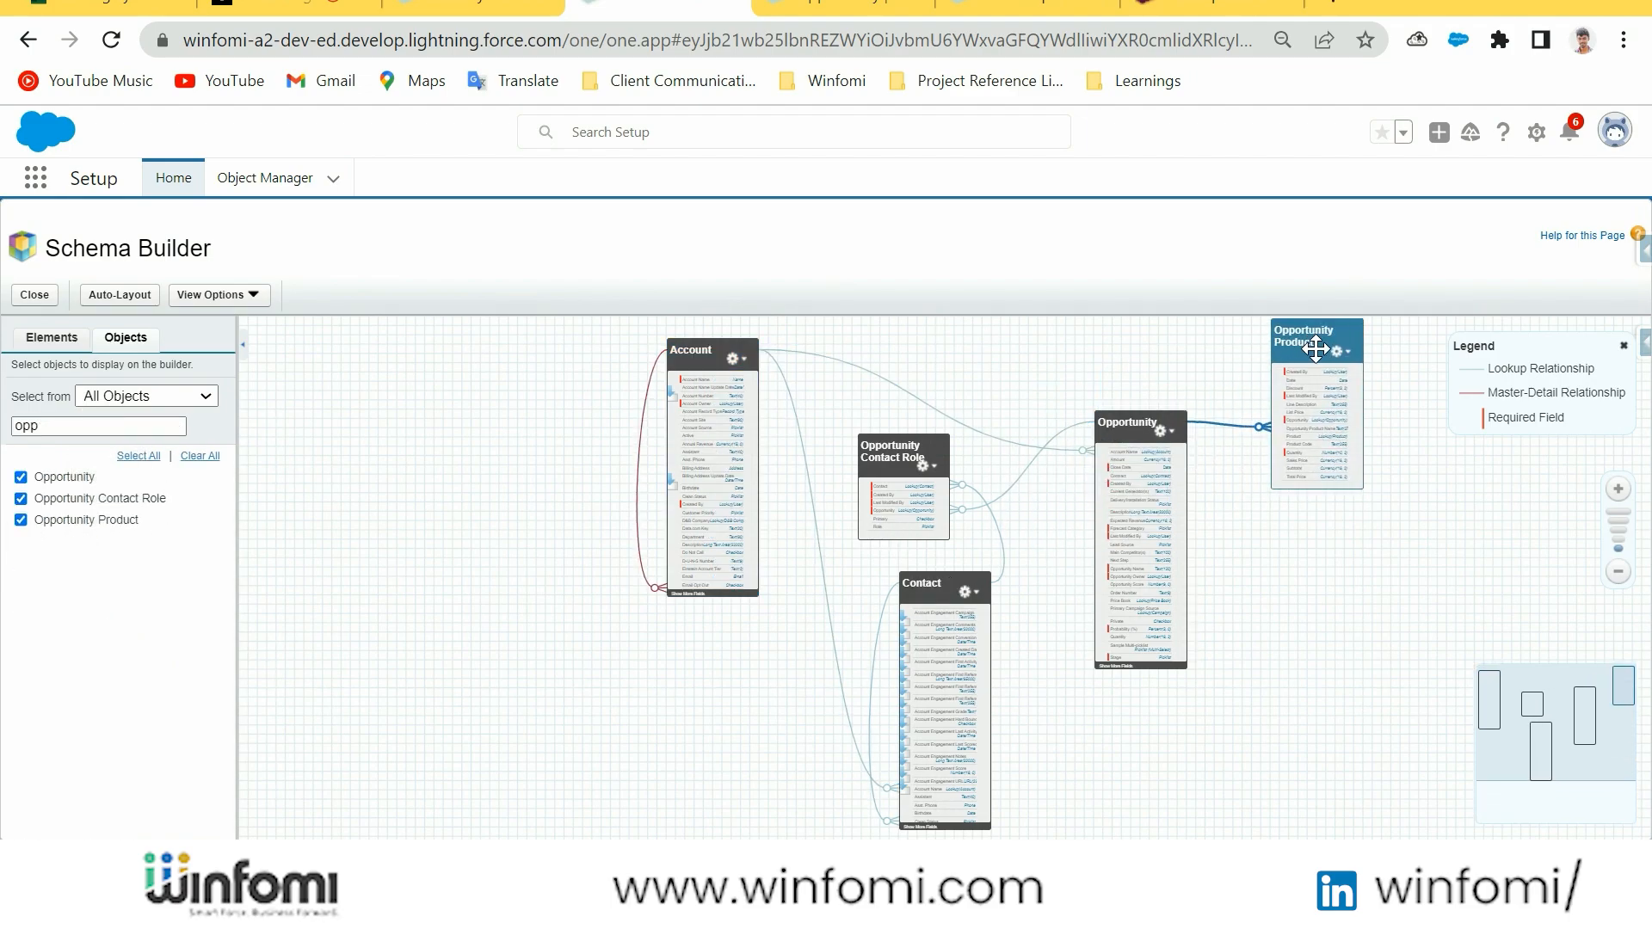
Filter the object list by "pro", add the Product object to the diagram and place it above Opportunity Product
click(108, 427)
key(BackSpace)
key(BackSpace)
key(BackSpace)
text(pro)
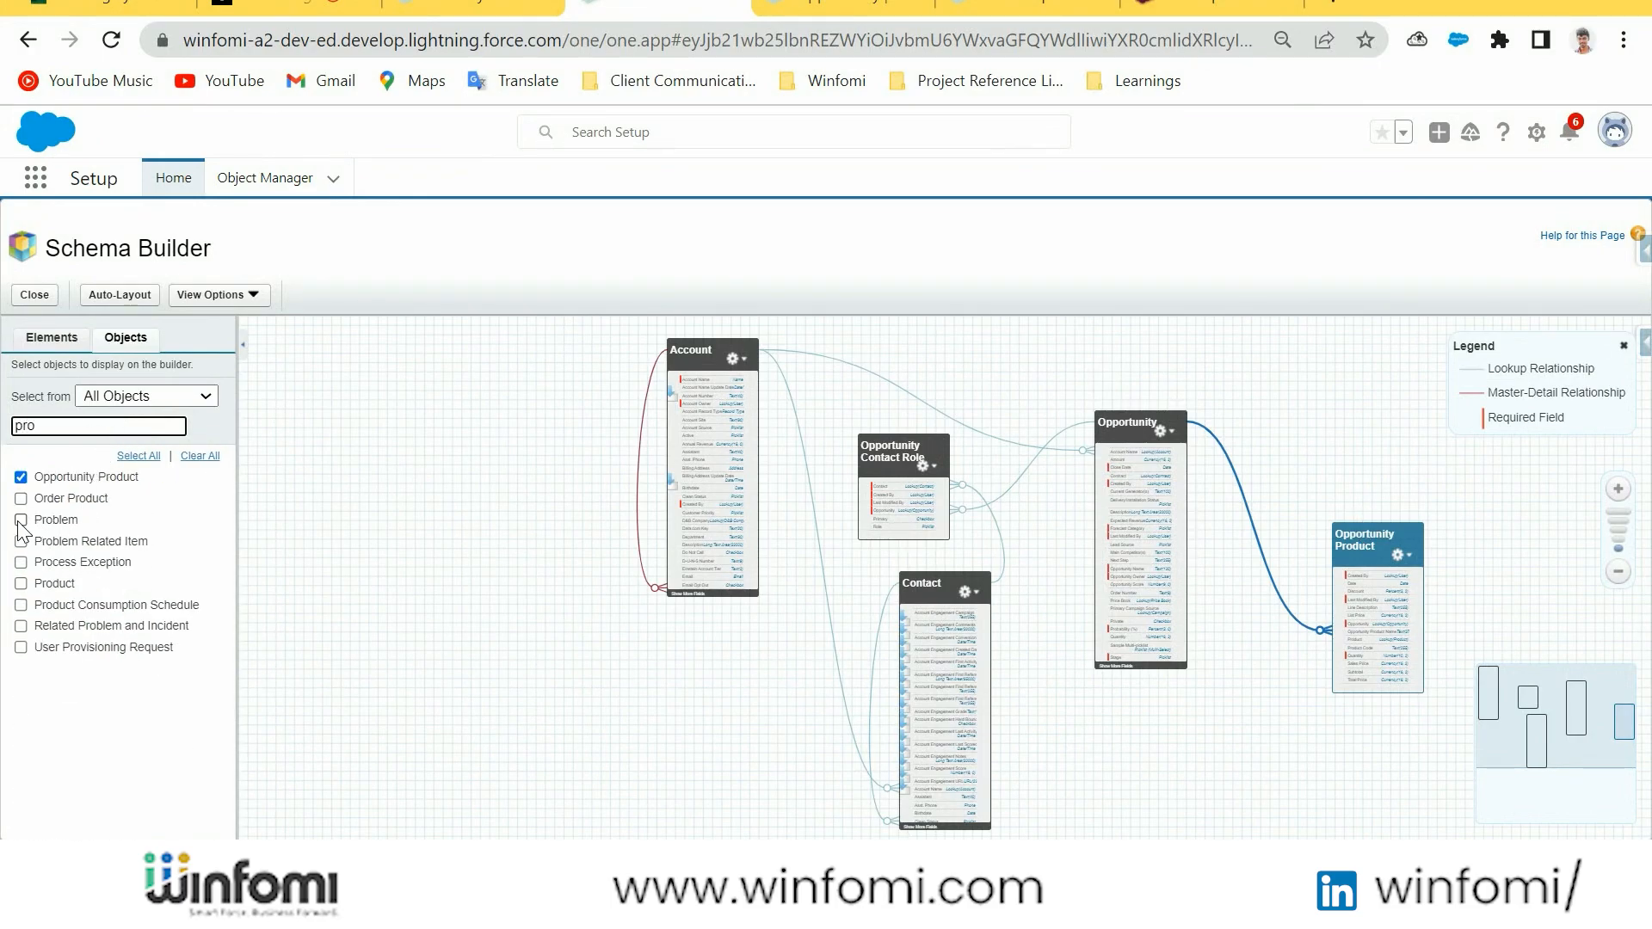
click(21, 583)
drag(1217, 282, 1334, 440)
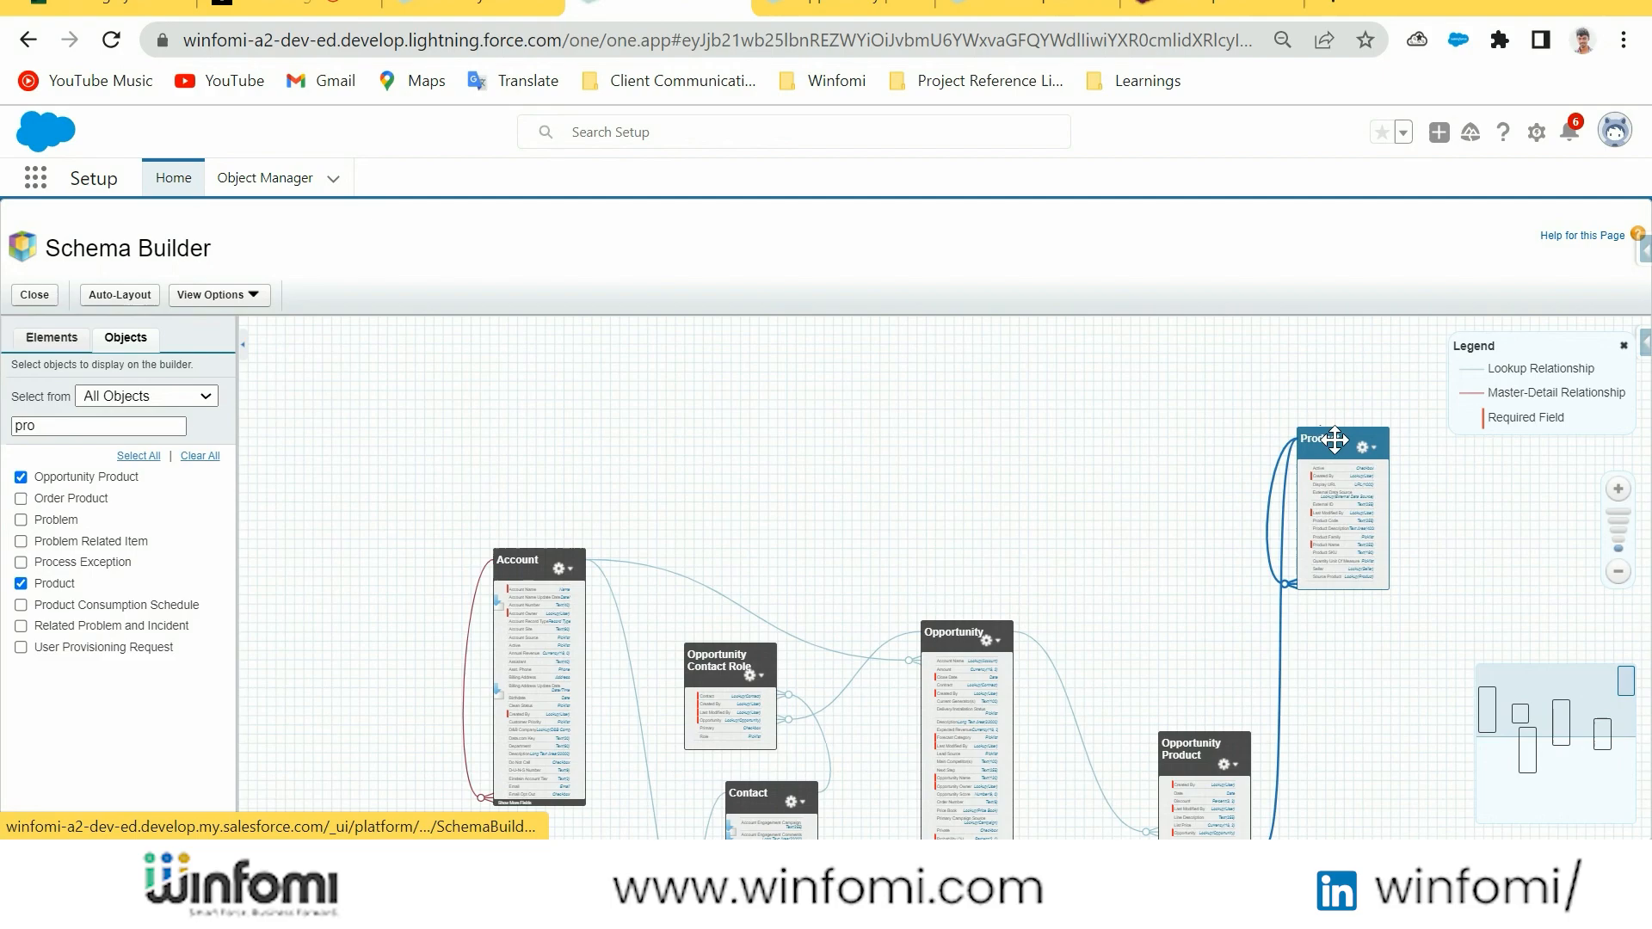
Examine the relationships linking Account, Contact, Opportunity, Opportunity Product and Product, and clear the object list filter
drag(1163, 563, 1169, 462)
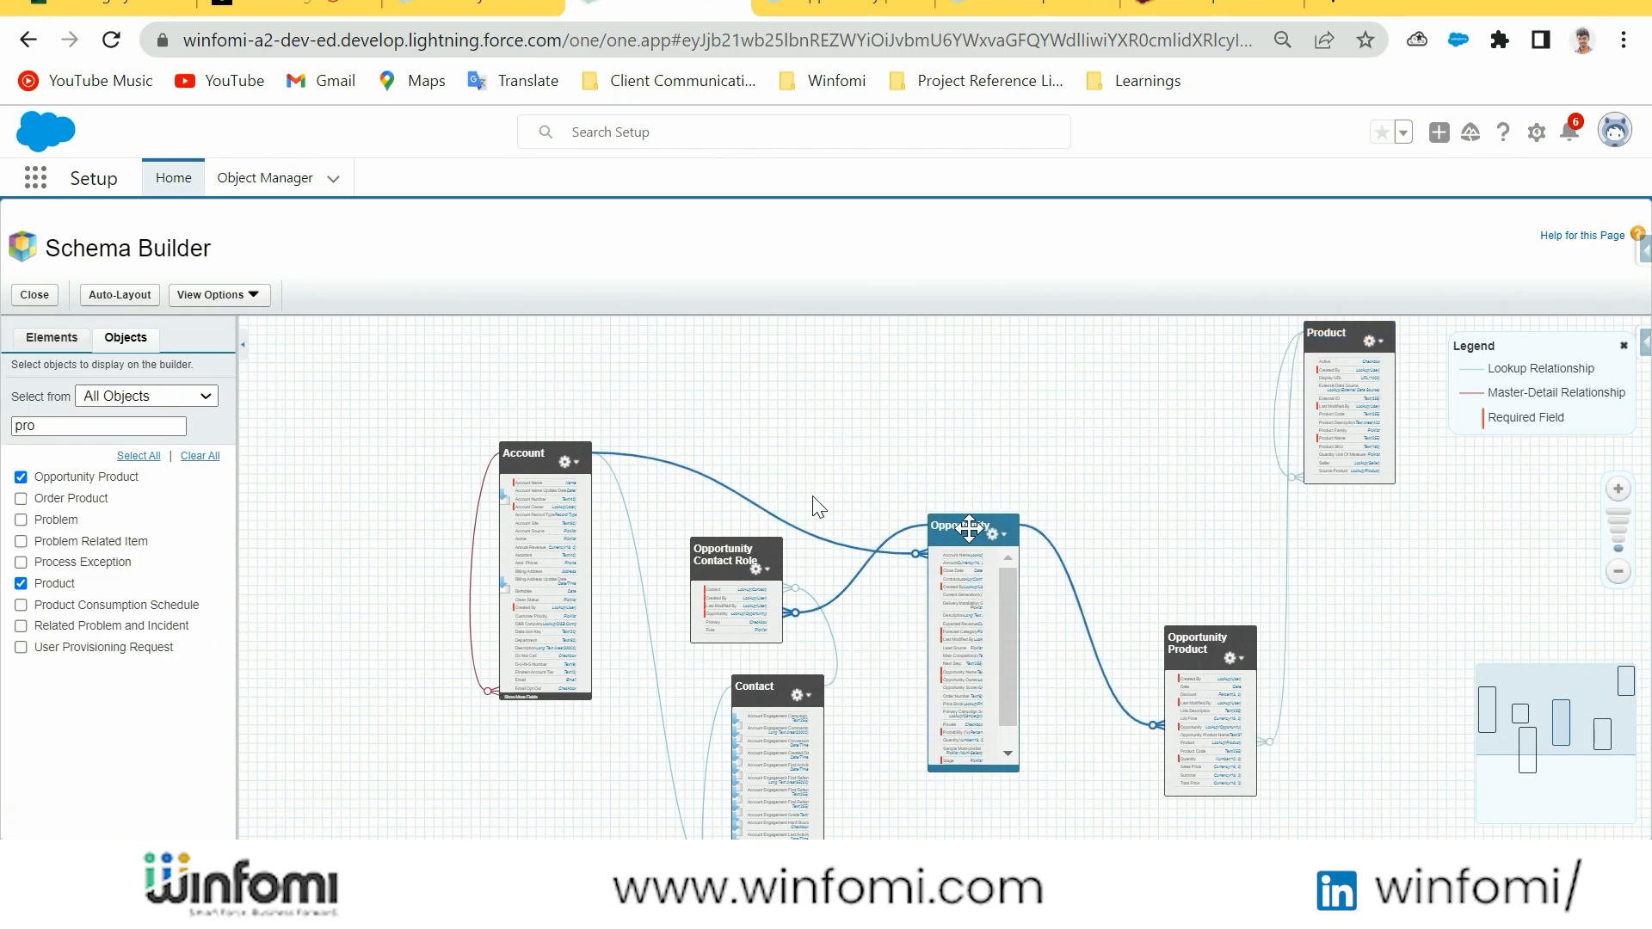
mouse_move(898, 416)
mouse_down()
mouse_move(955, 376)
mouse_move(927, 431)
mouse_up()
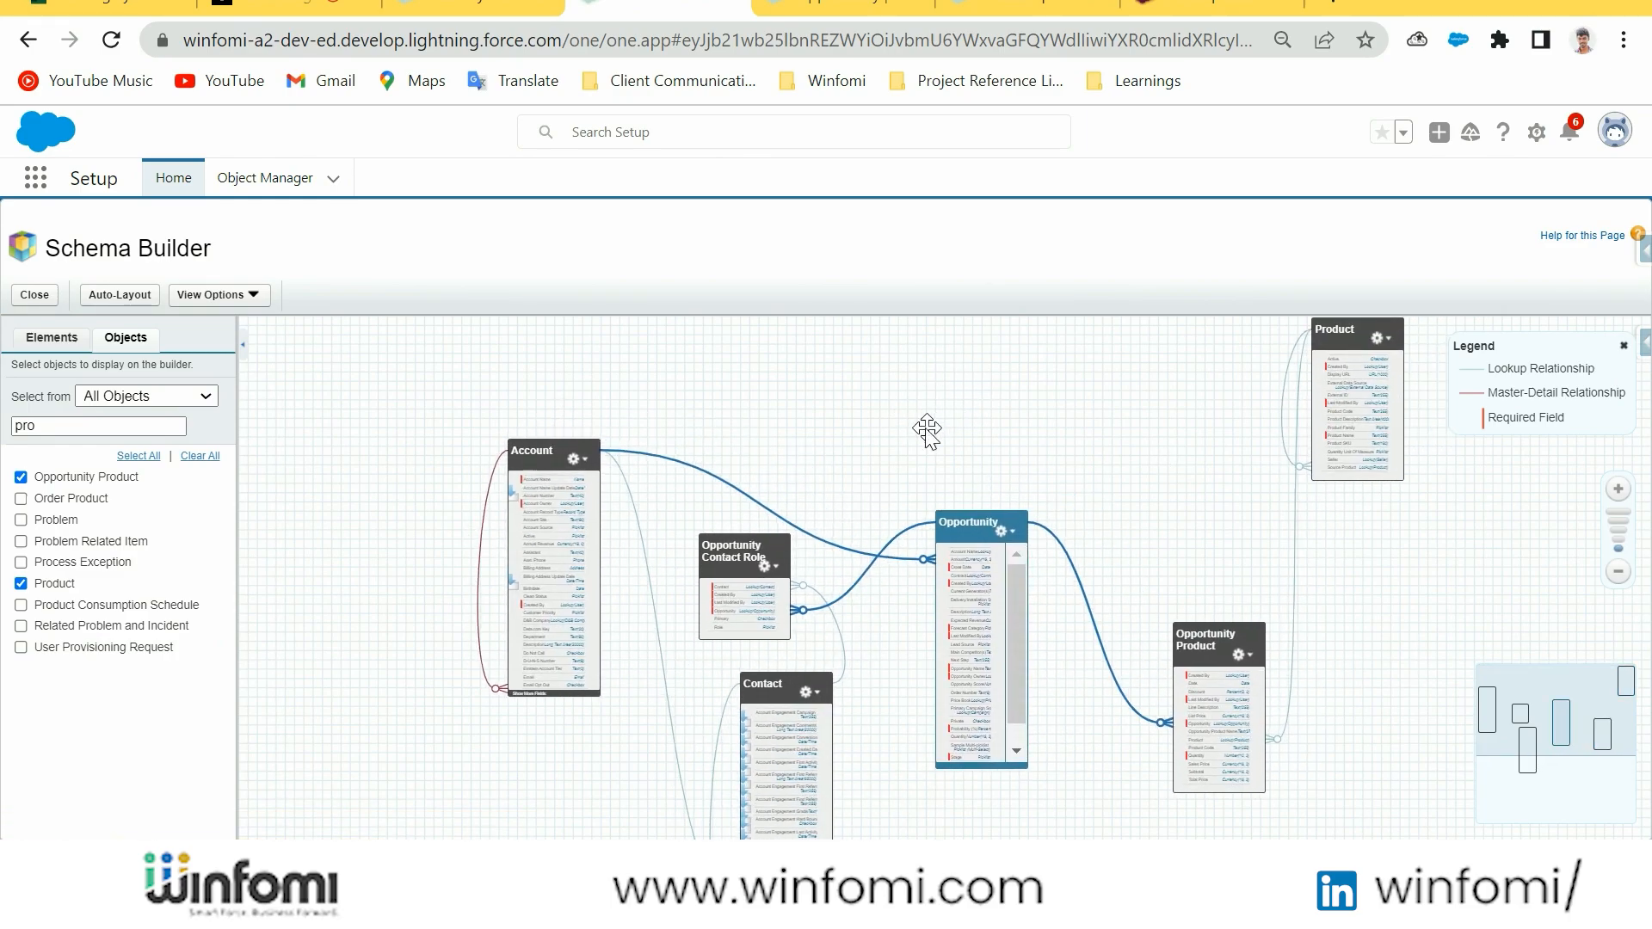
drag(1185, 458, 1069, 469)
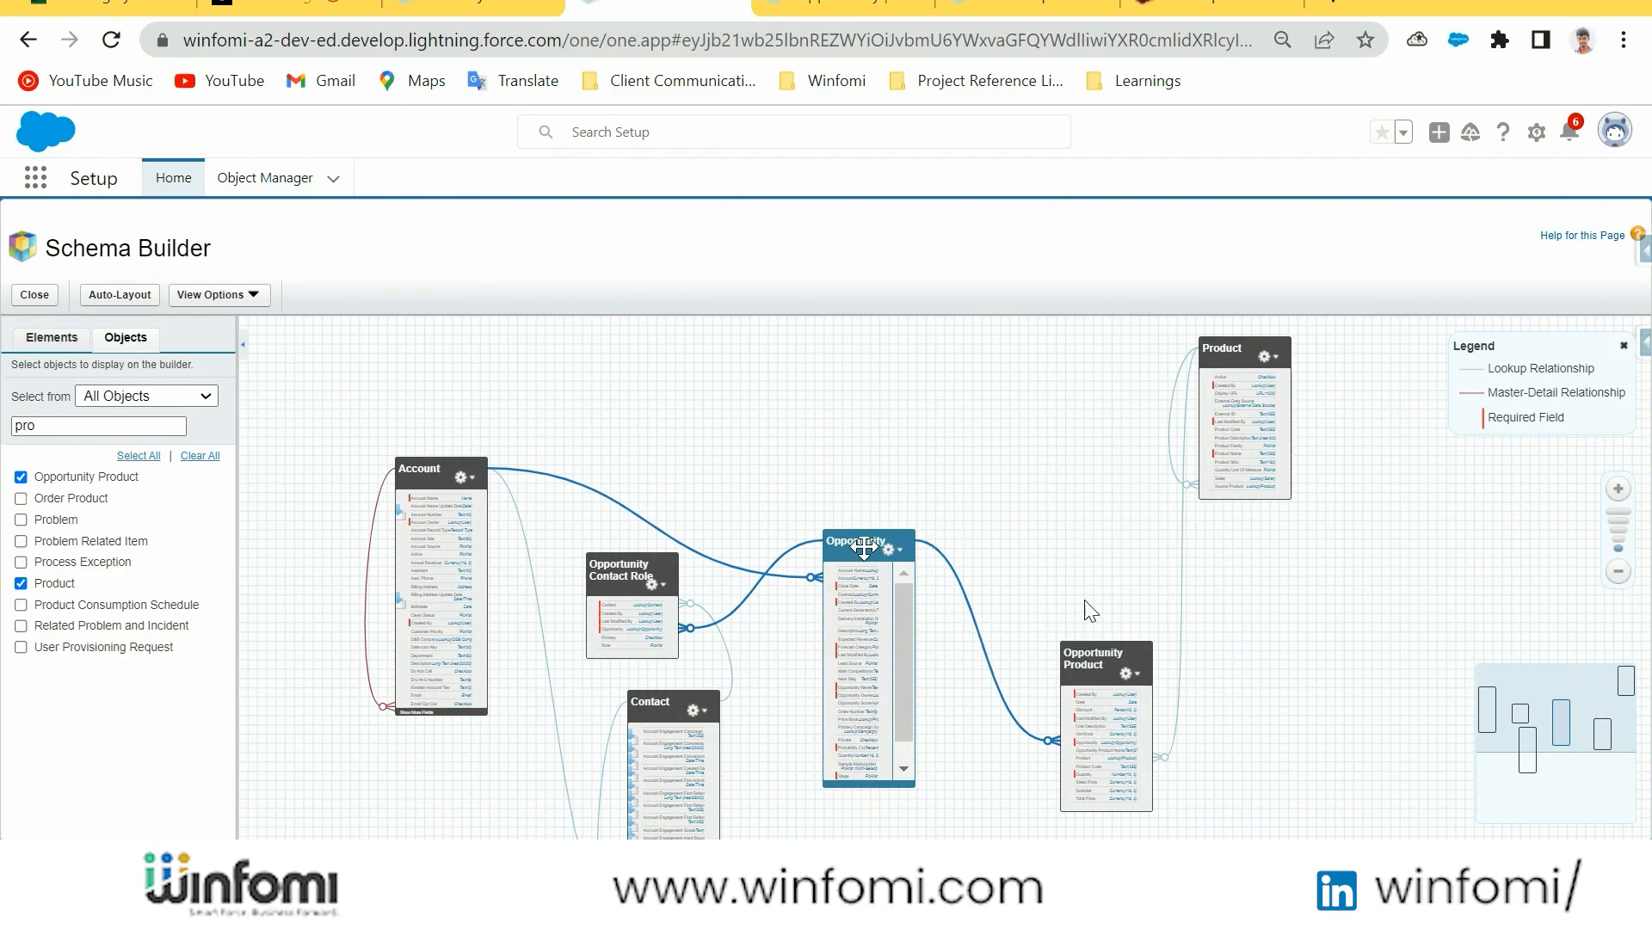
drag(785, 465, 959, 426)
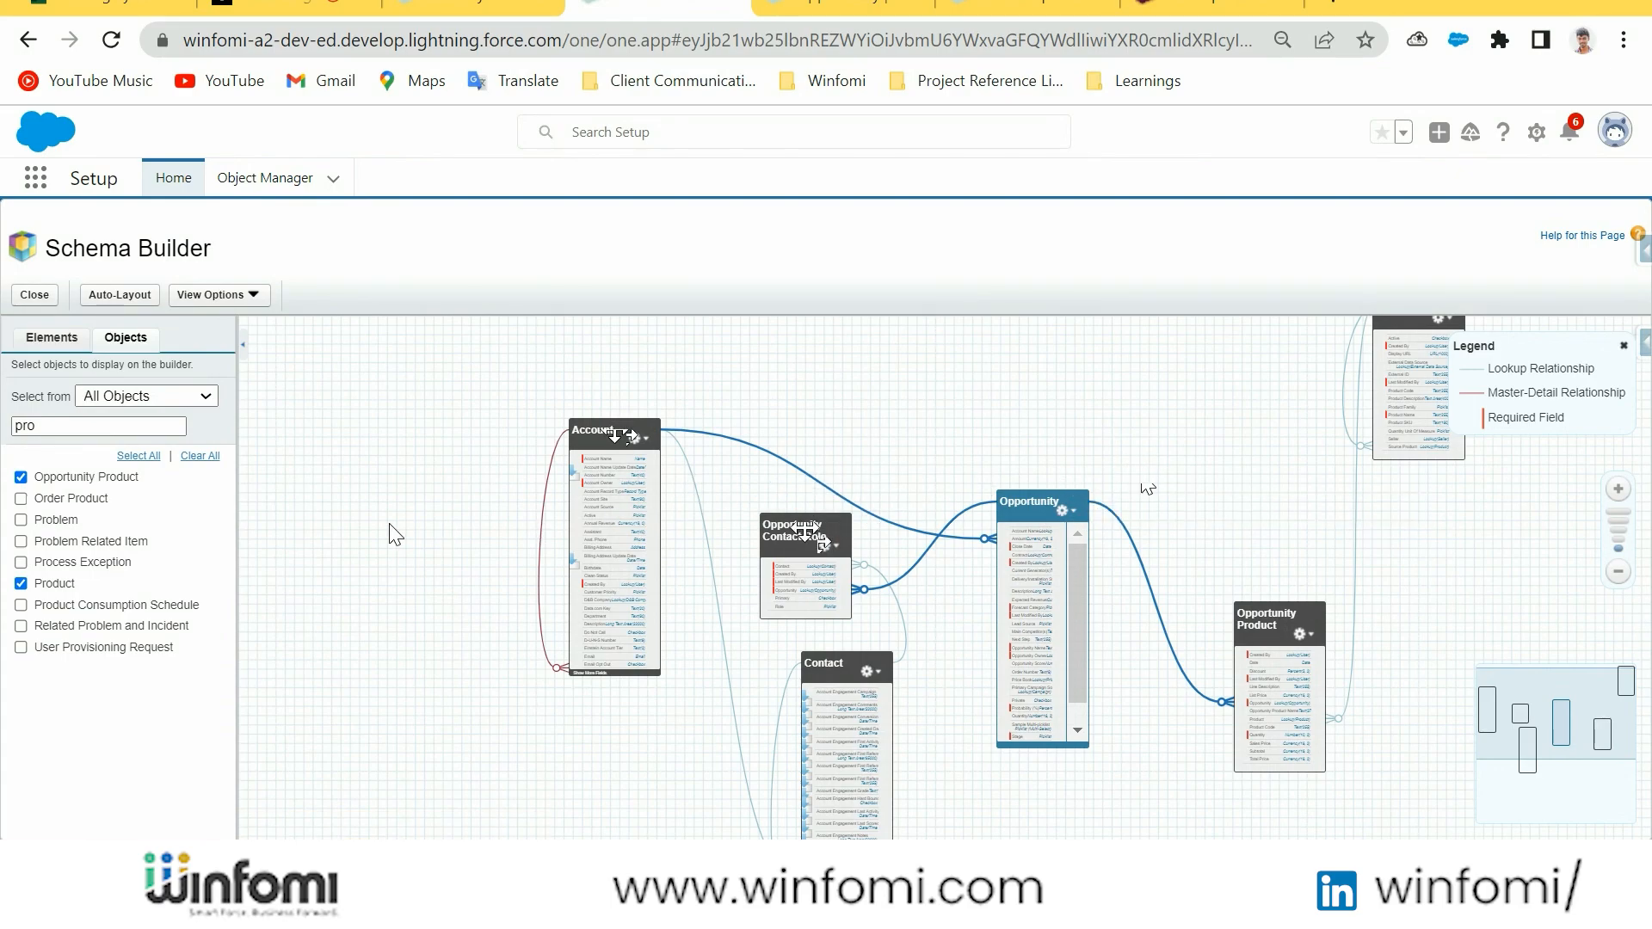
click(101, 427)
key(BackSpace)
key(BackSpace)
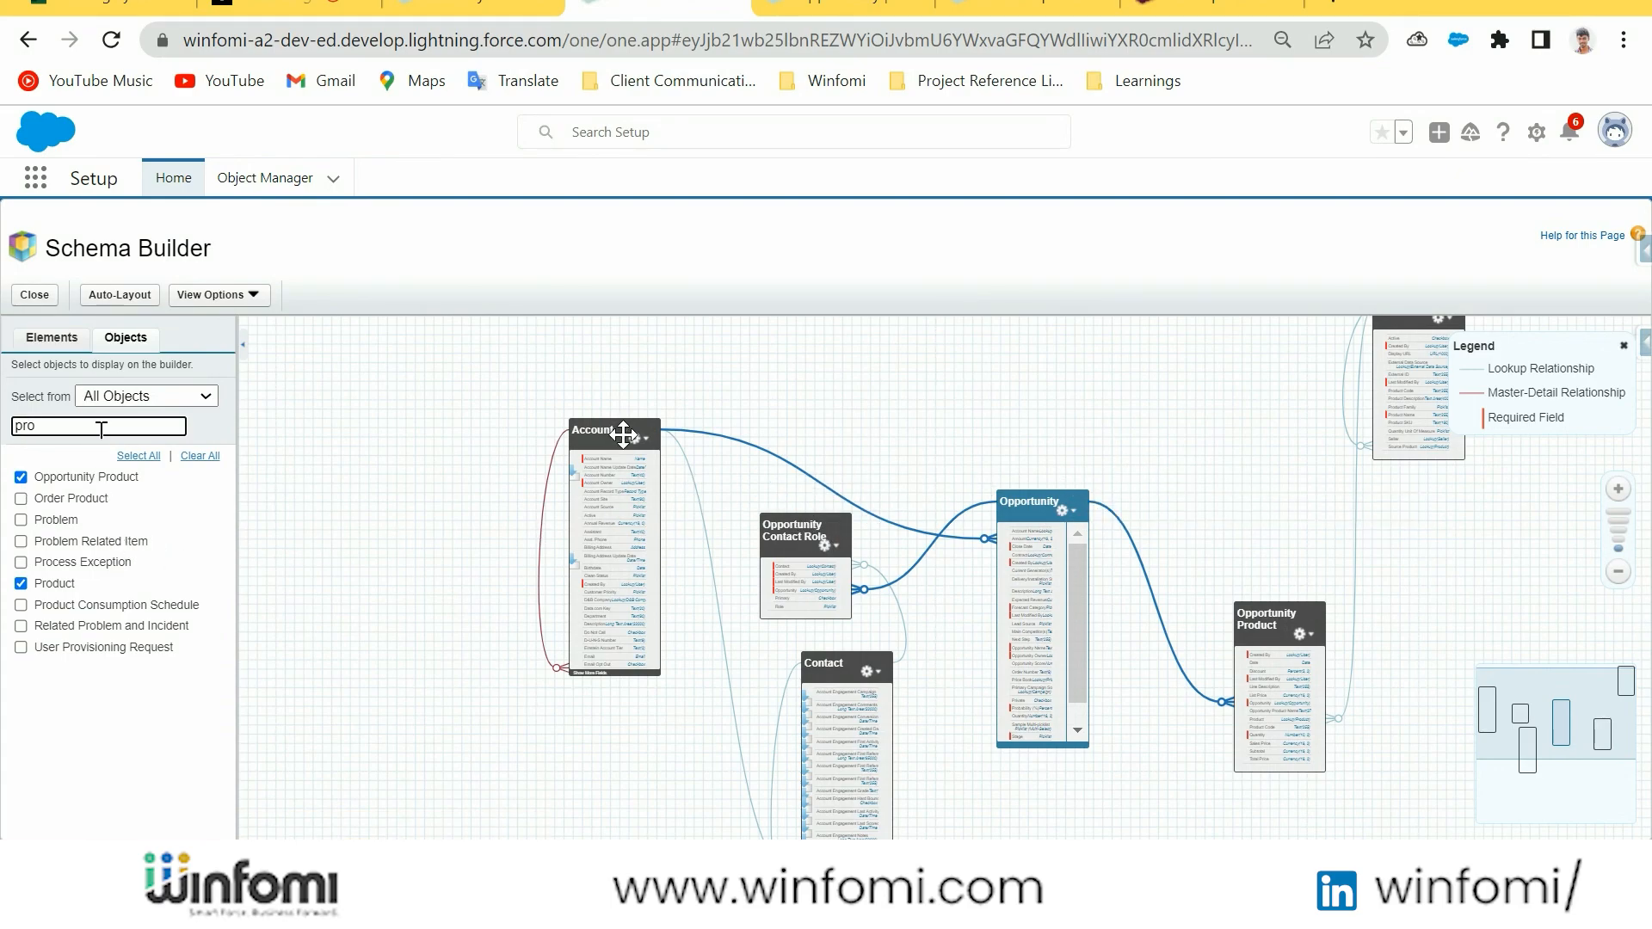
key(BackSpace)
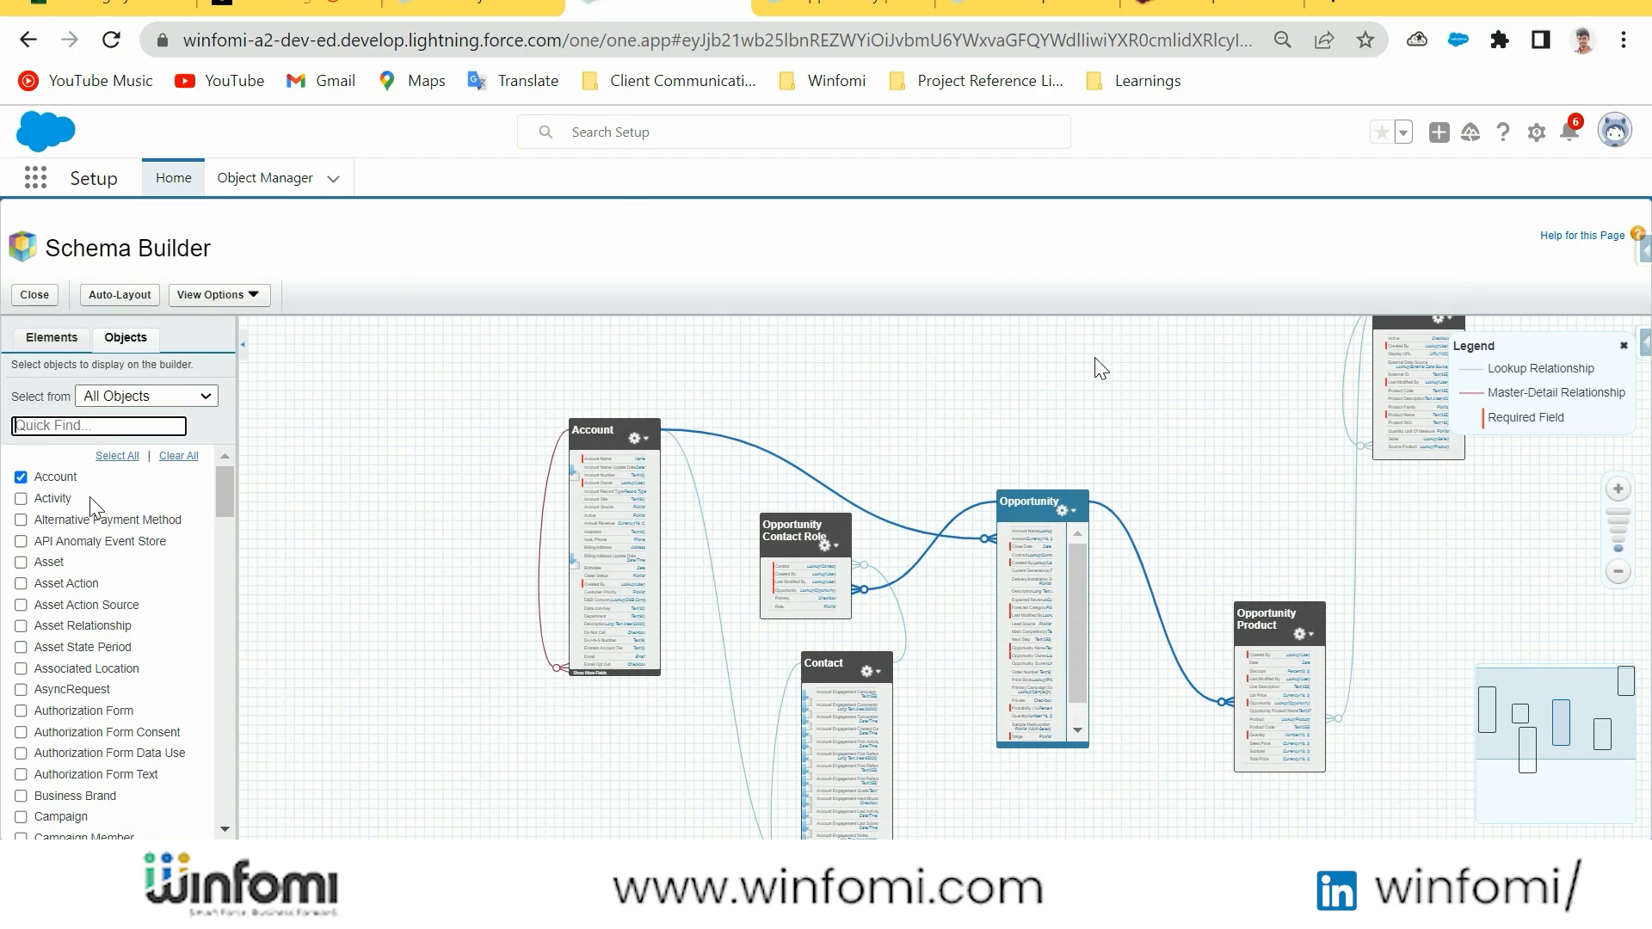
drag(1169, 443, 1079, 453)
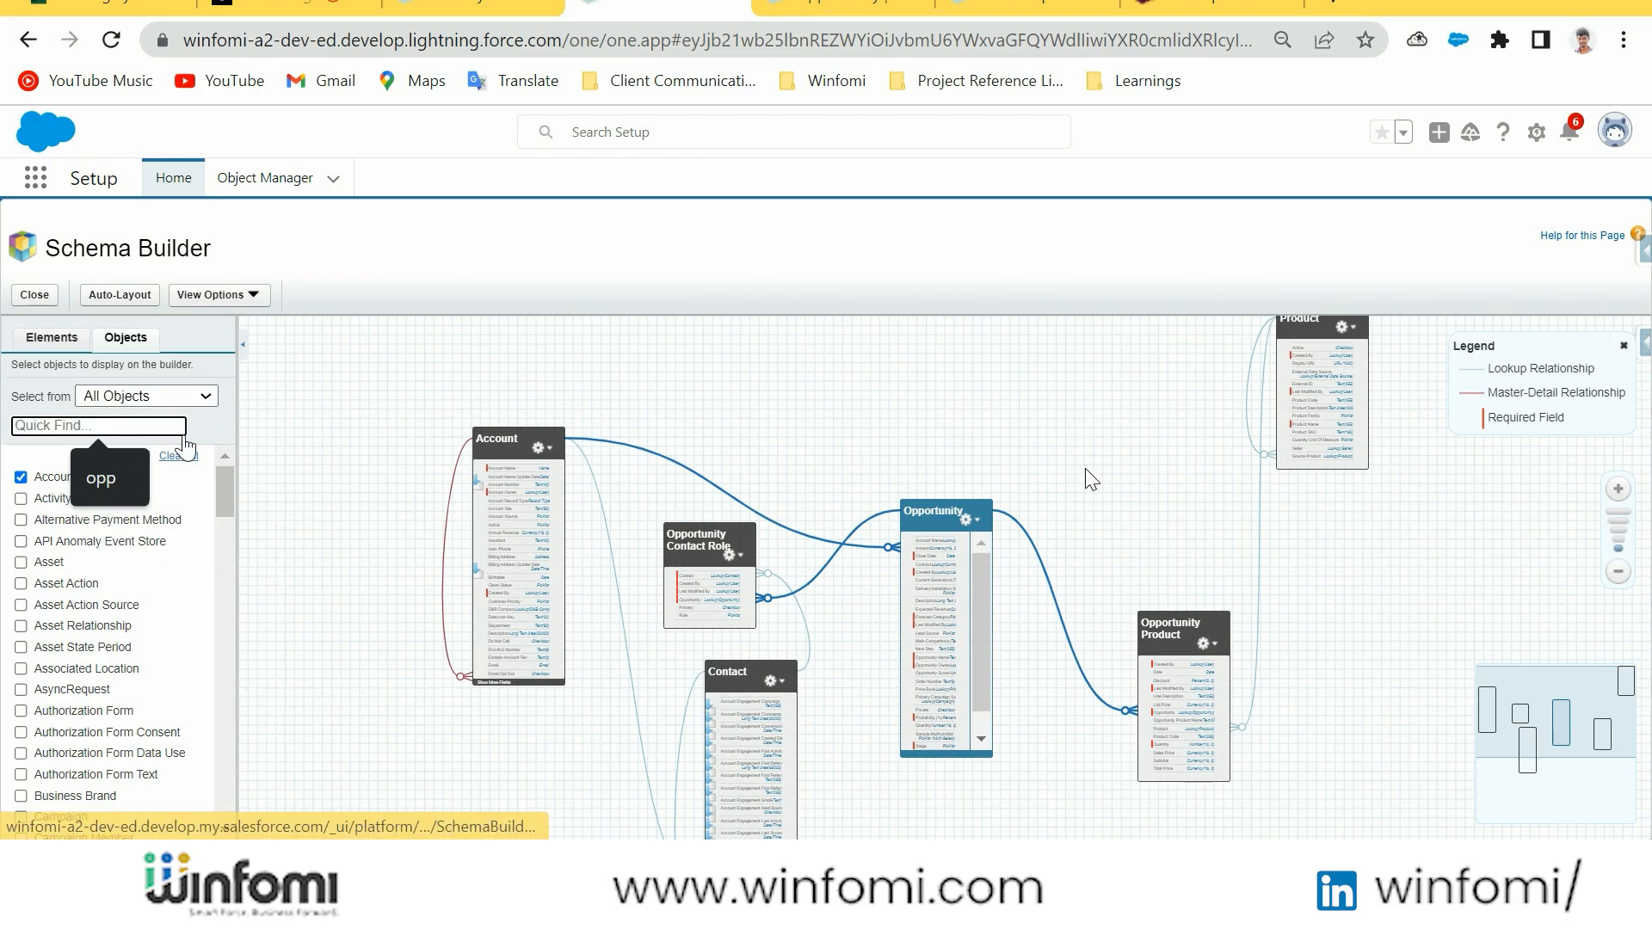
Place a new picklist field element on the Account object to open its creation form
click(51, 338)
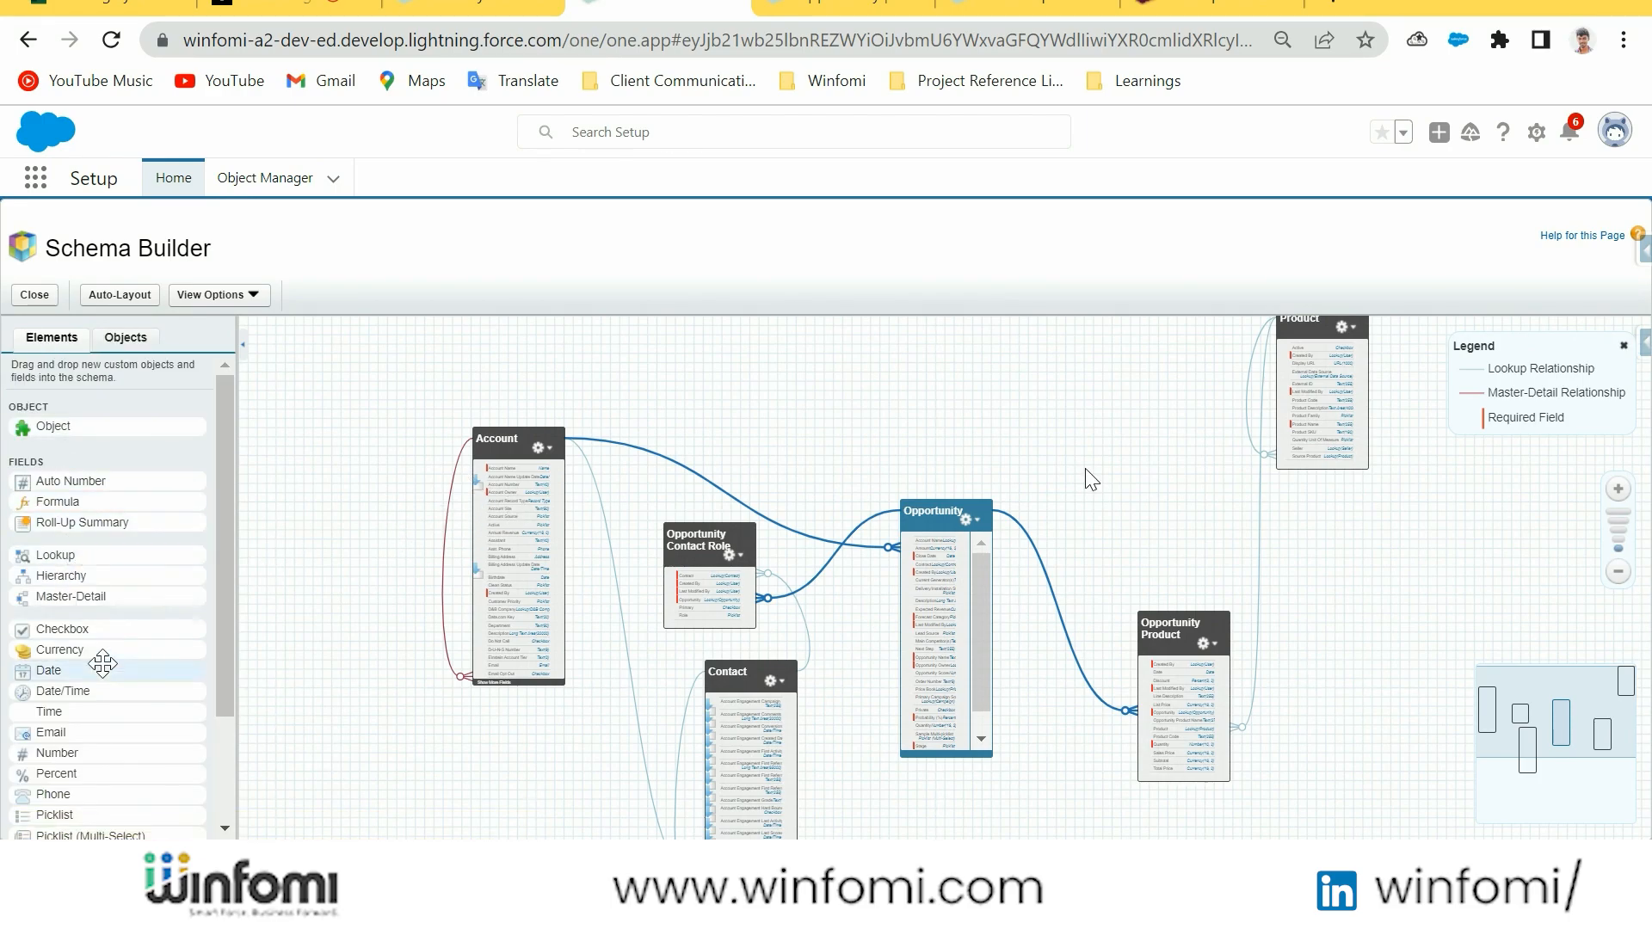
scroll(109, 621, down, 3)
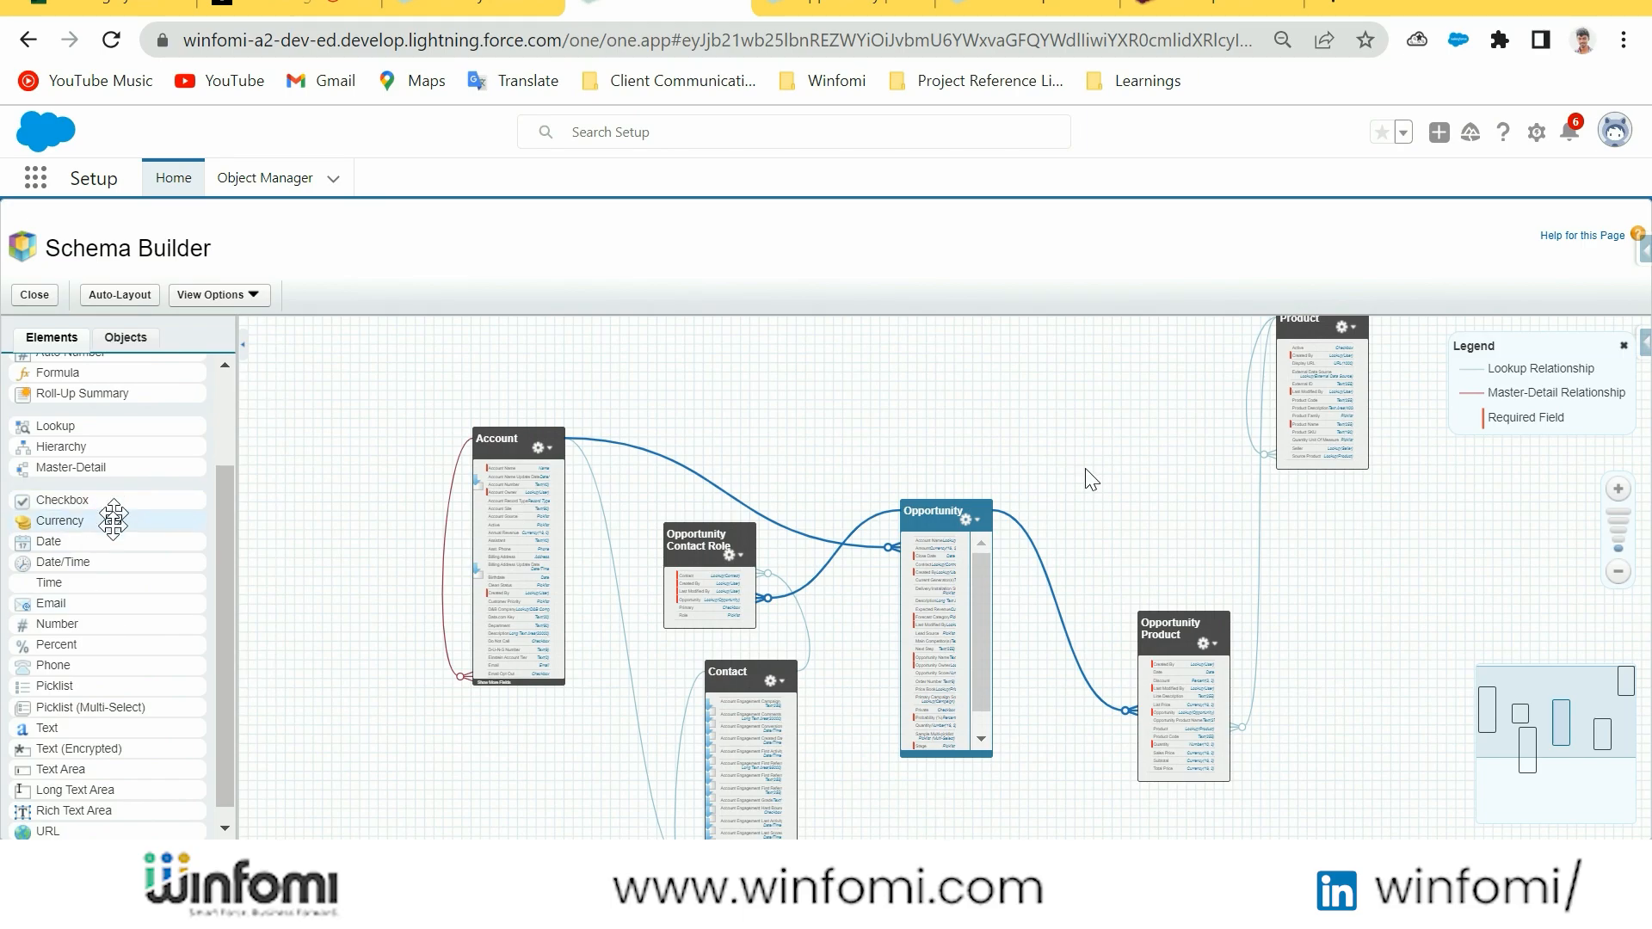
drag(112, 686, 551, 568)
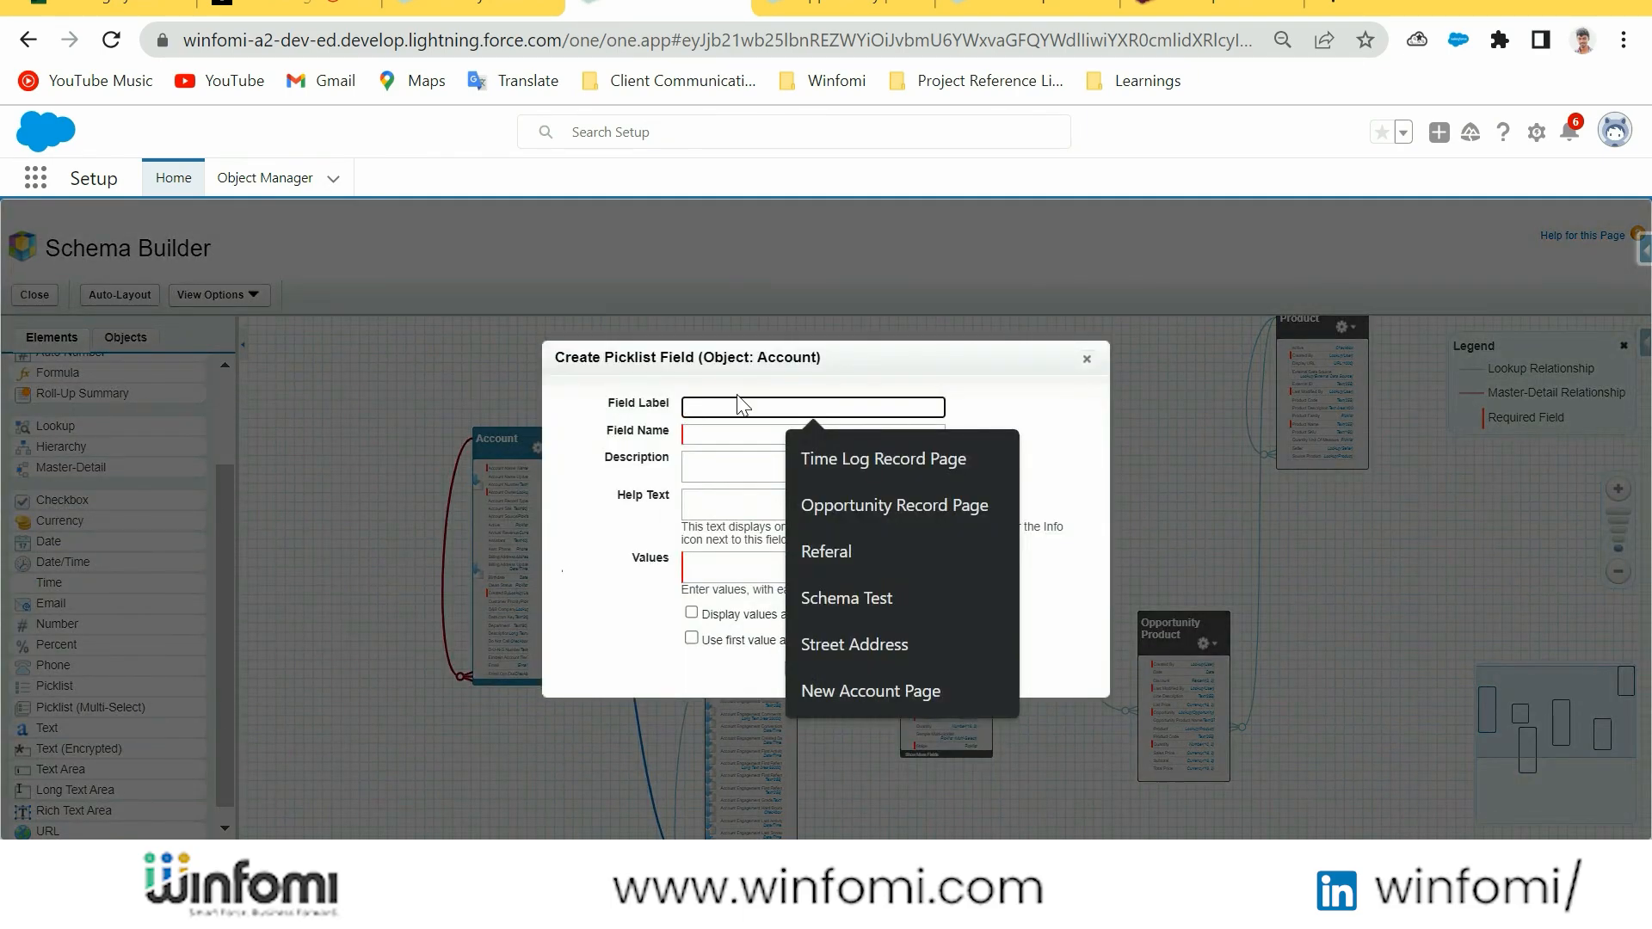
Label the new Account picklist field "Picklist field", keep the matching field name, and cancel without saving
click(737, 396)
click(737, 409)
key(Caps_Lock)
text(P)
key(Caps_Lock)
text(ic)
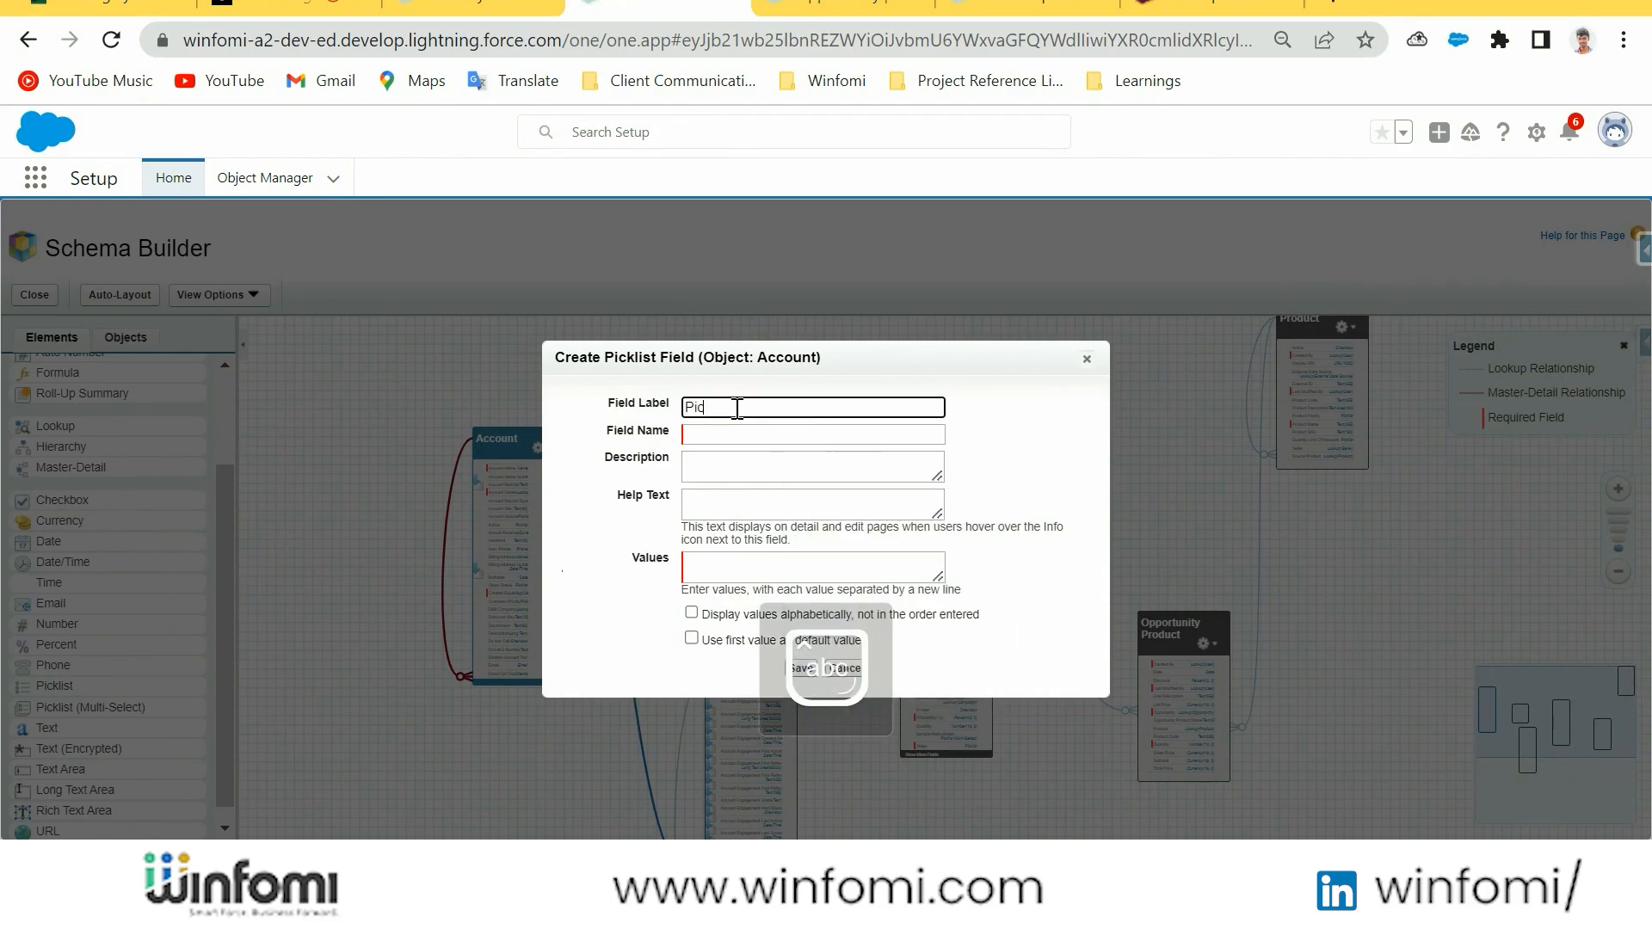
text(c)
key(BackSpace)
text(klist field)
click(740, 449)
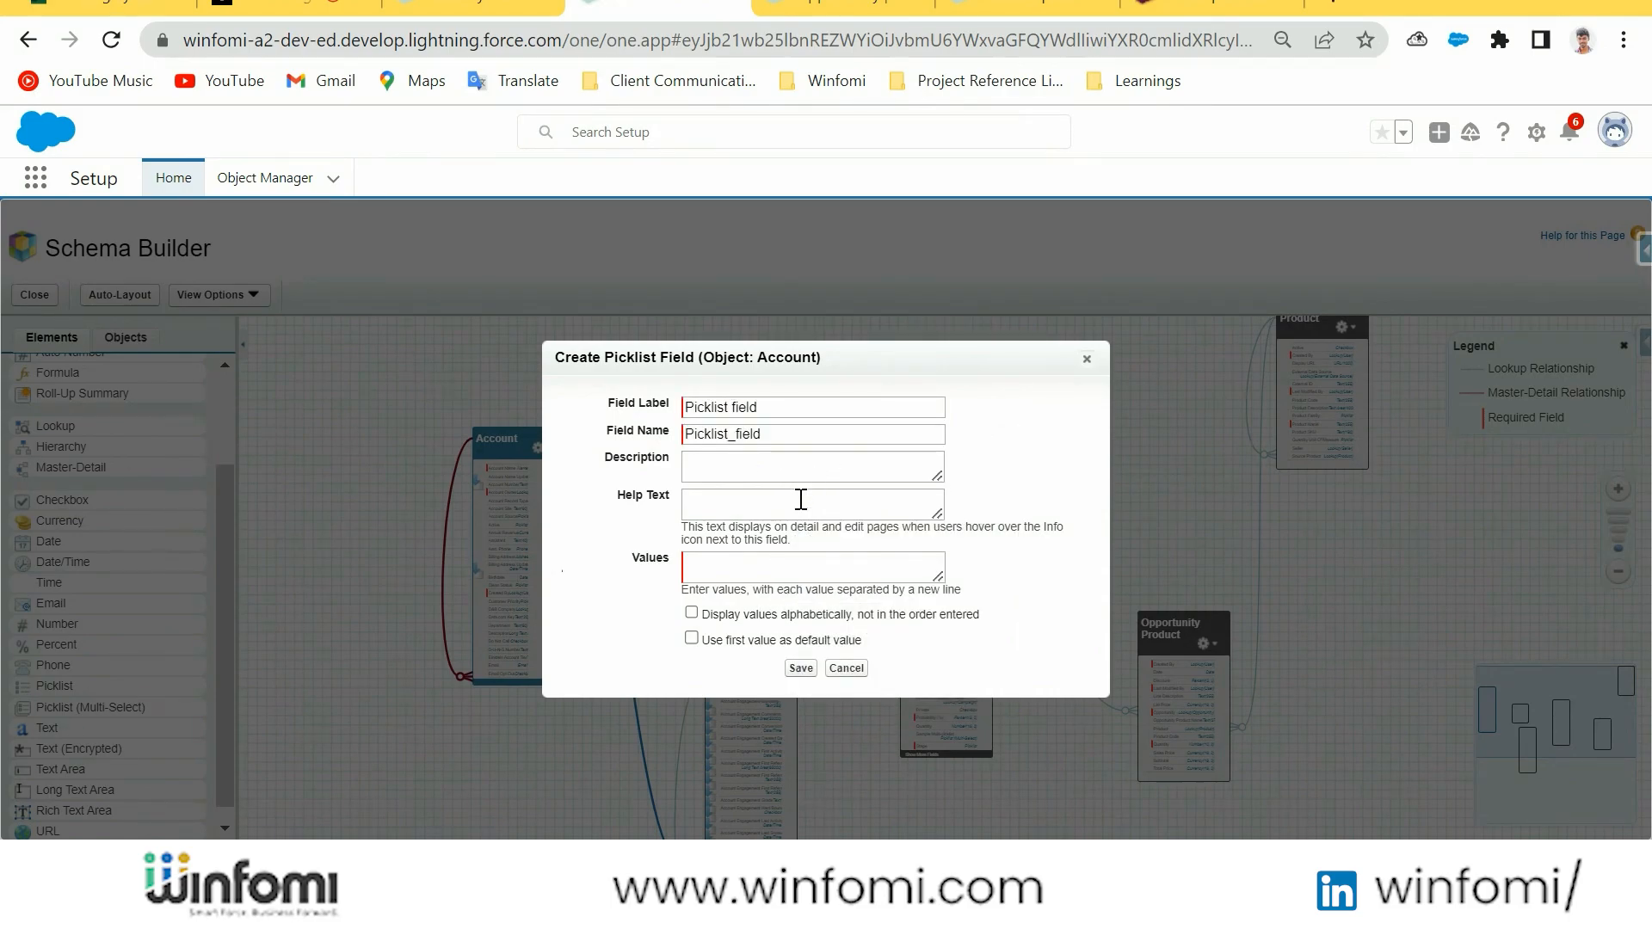
click(796, 568)
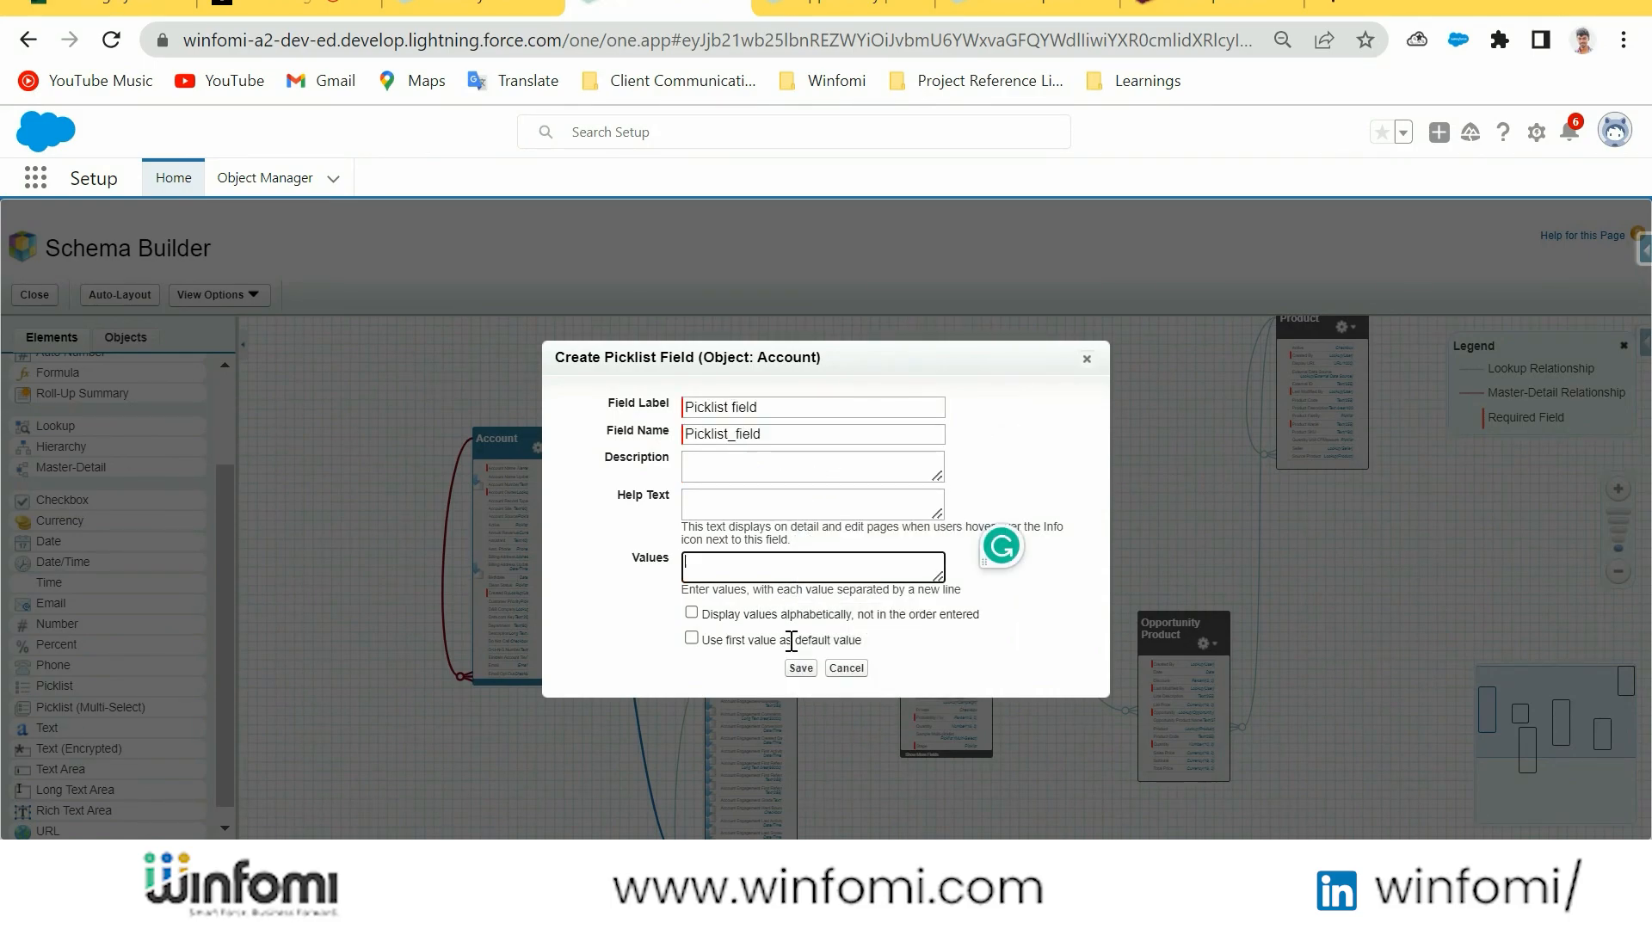
click(847, 670)
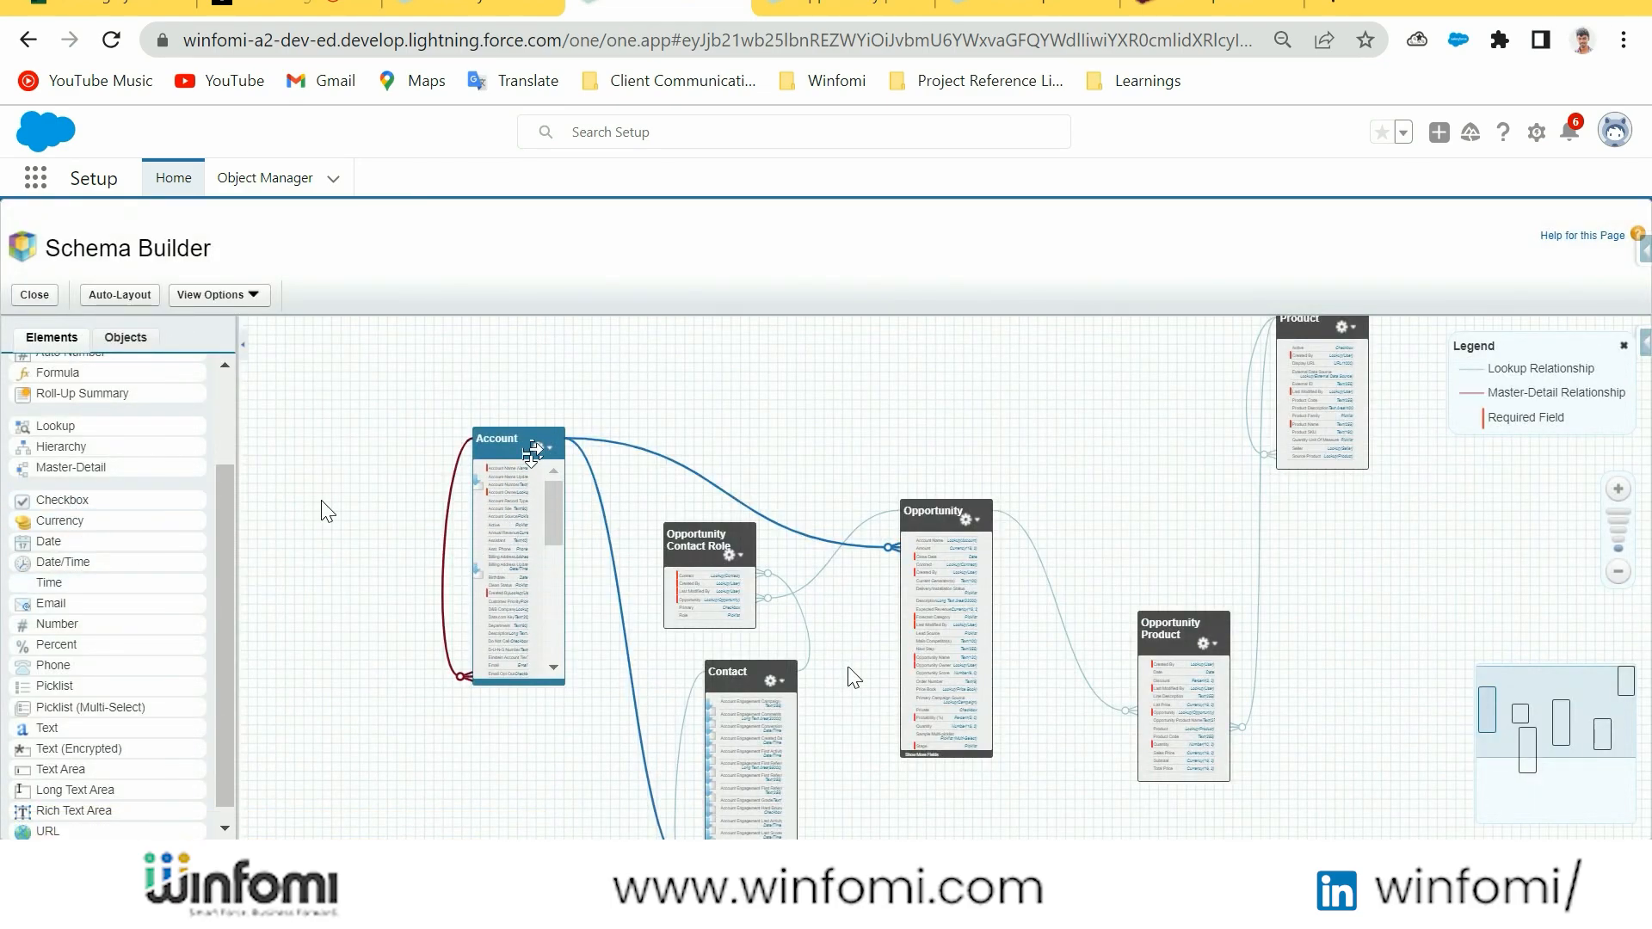
Place a new Object element on the canvas to view its creation form, and cancel it
click(126, 337)
click(51, 337)
scroll(77, 482, up, 3)
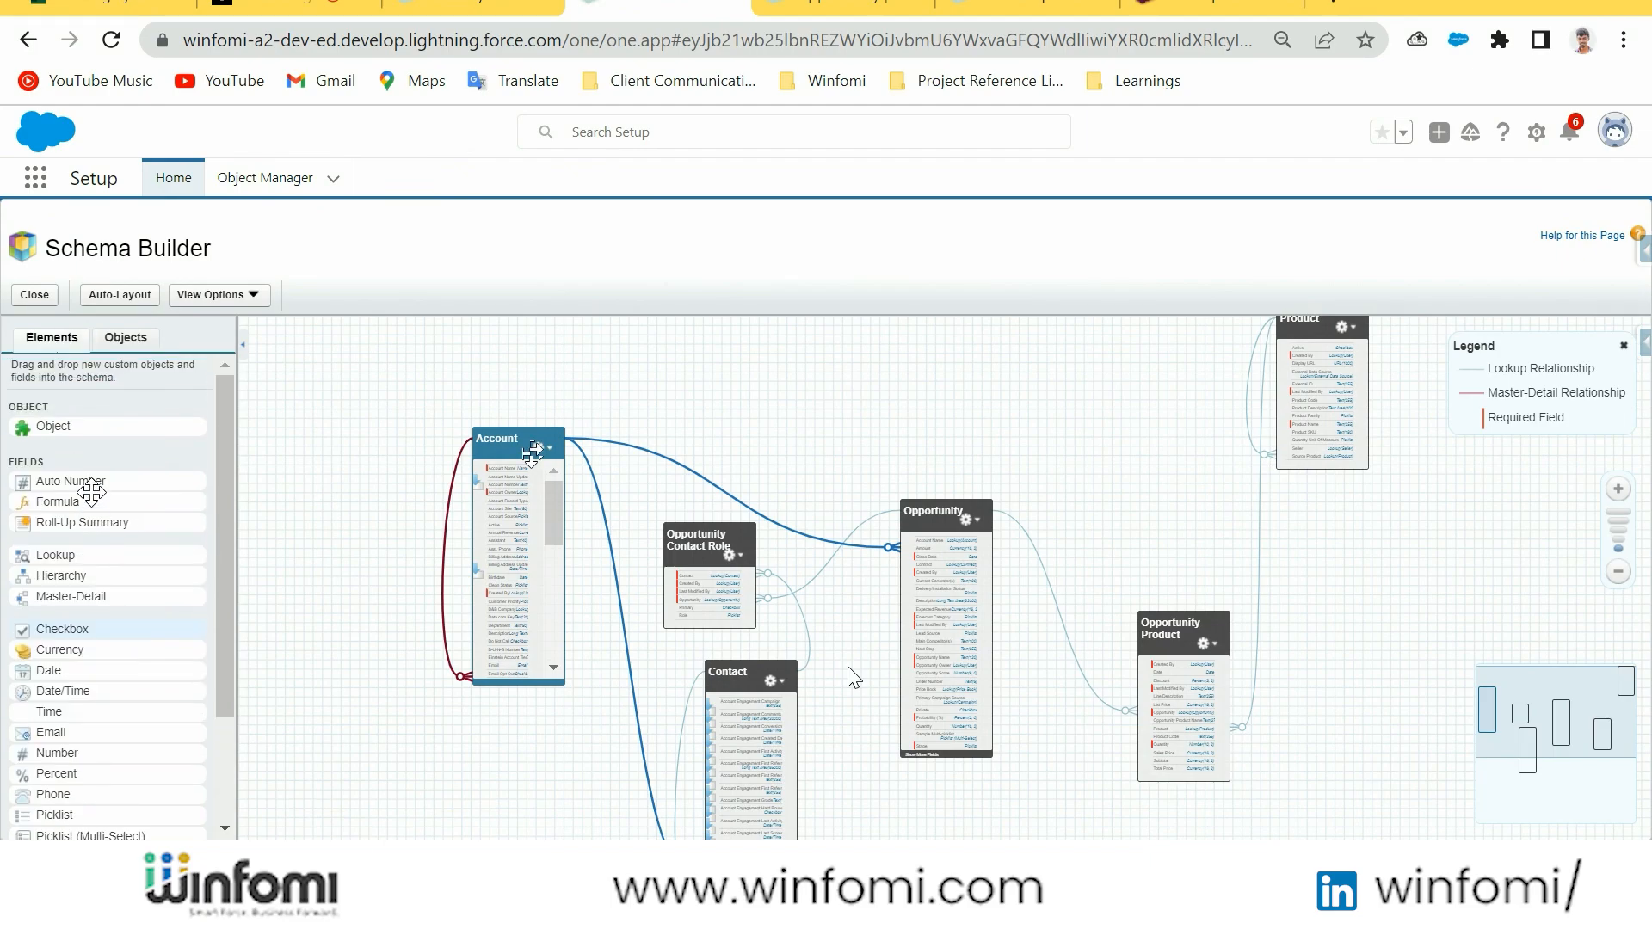
drag(52, 426, 829, 394)
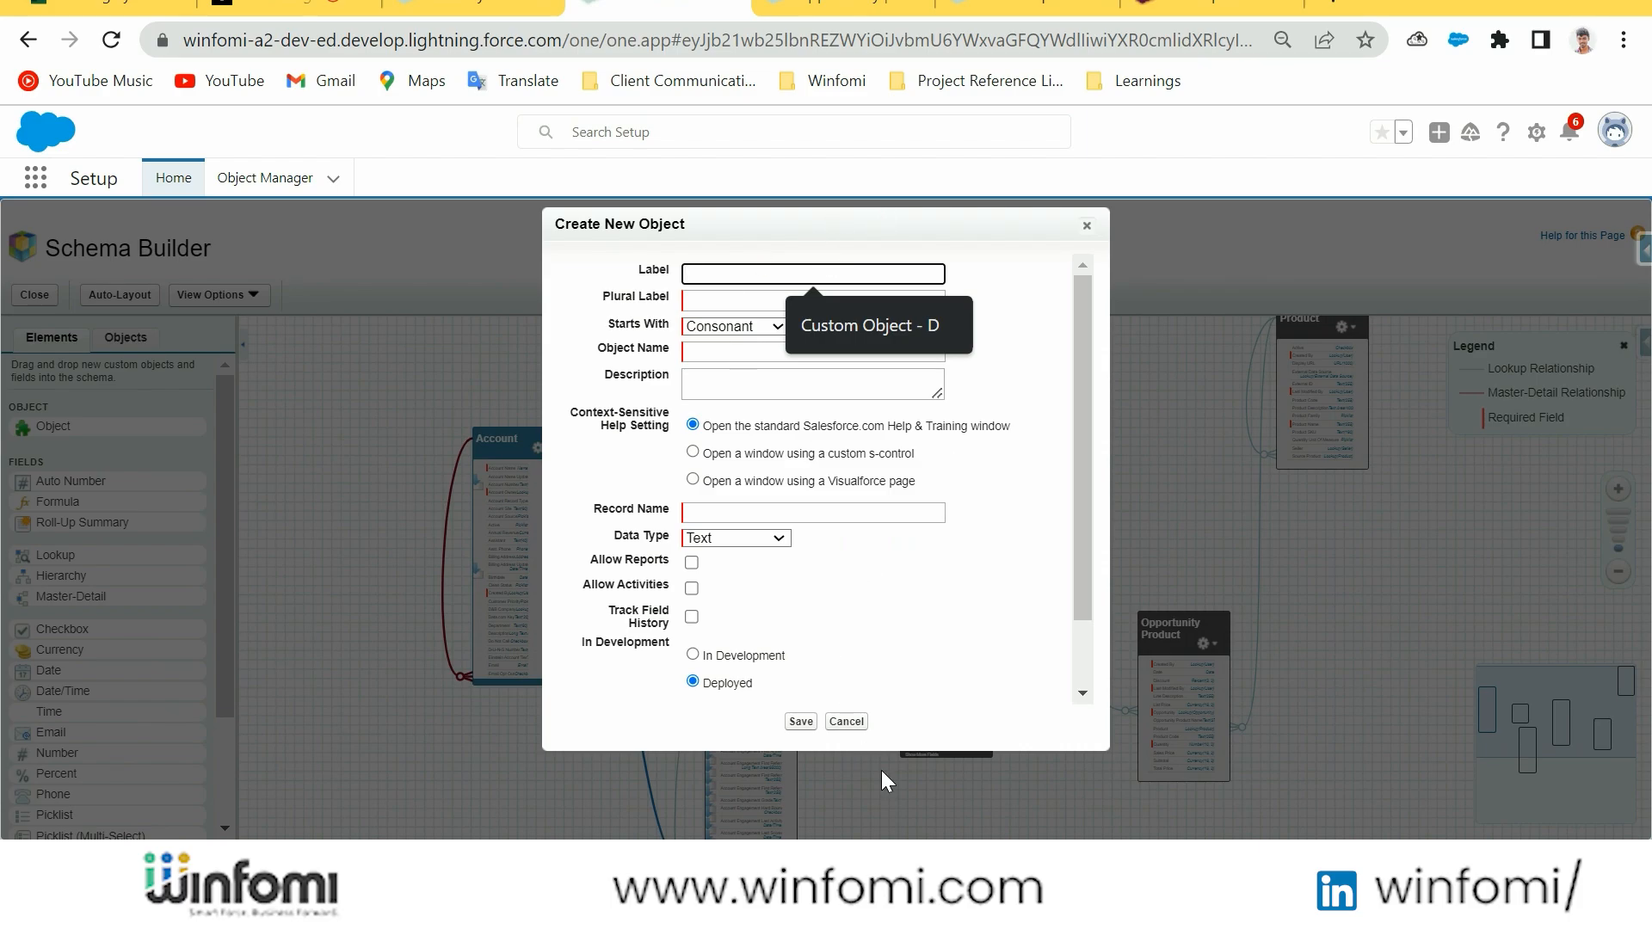
click(856, 721)
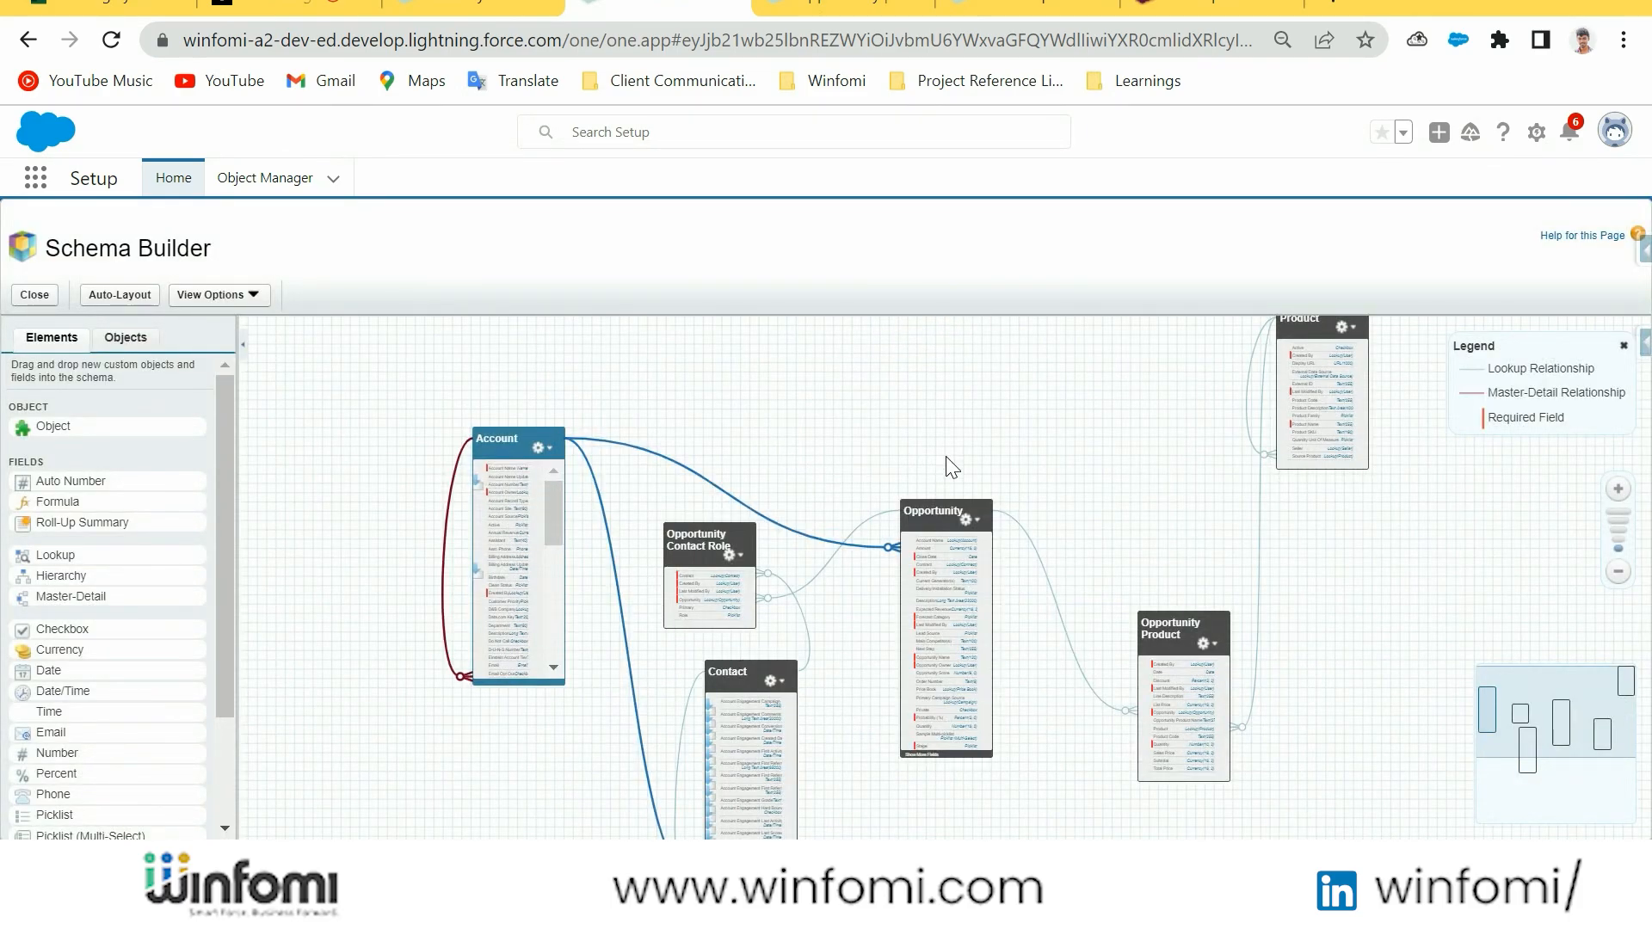
Switch to the Opportunity object's Fields & Relationships, view the new field page, and return to Object Manager
click(501, 5)
click(817, 5)
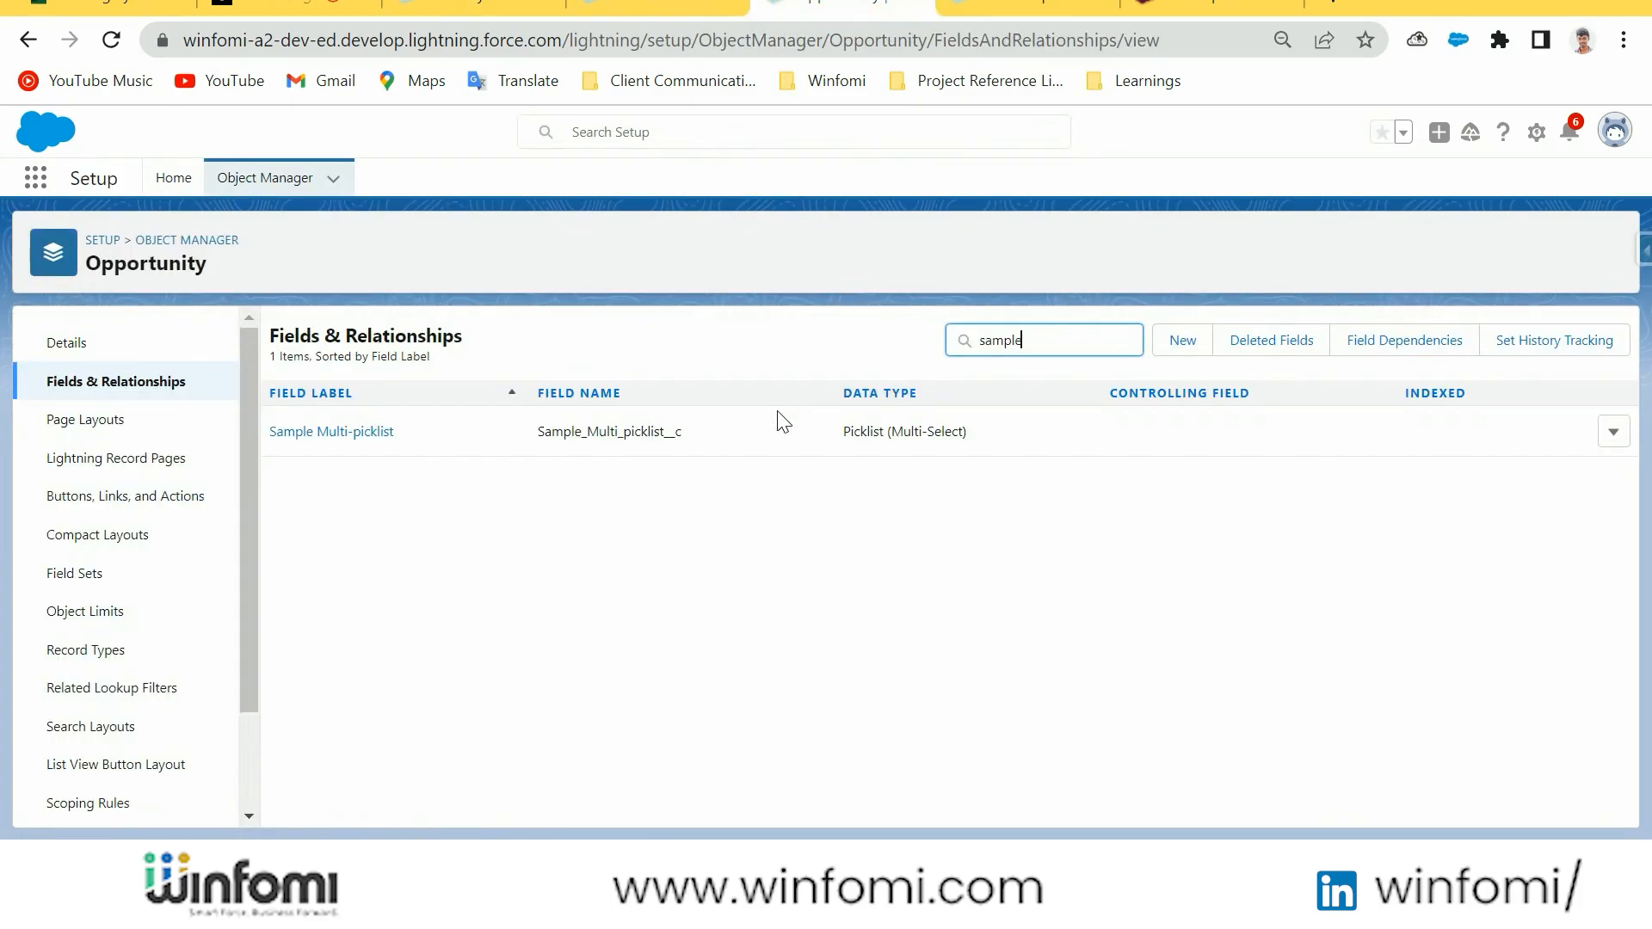
click(163, 383)
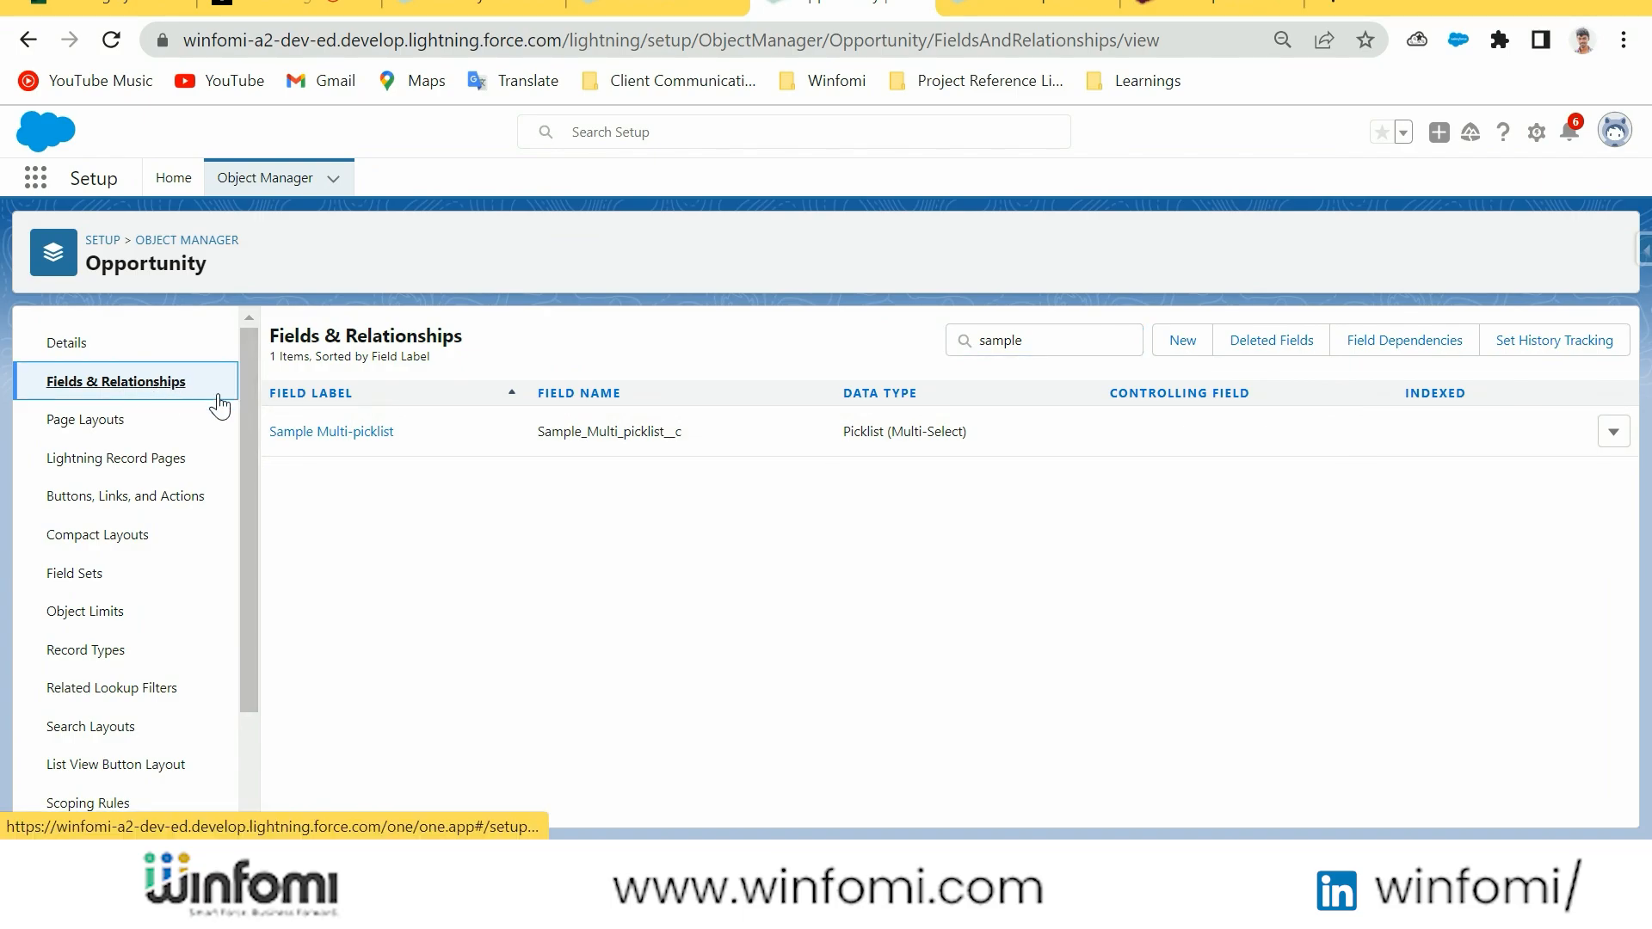
click(1200, 341)
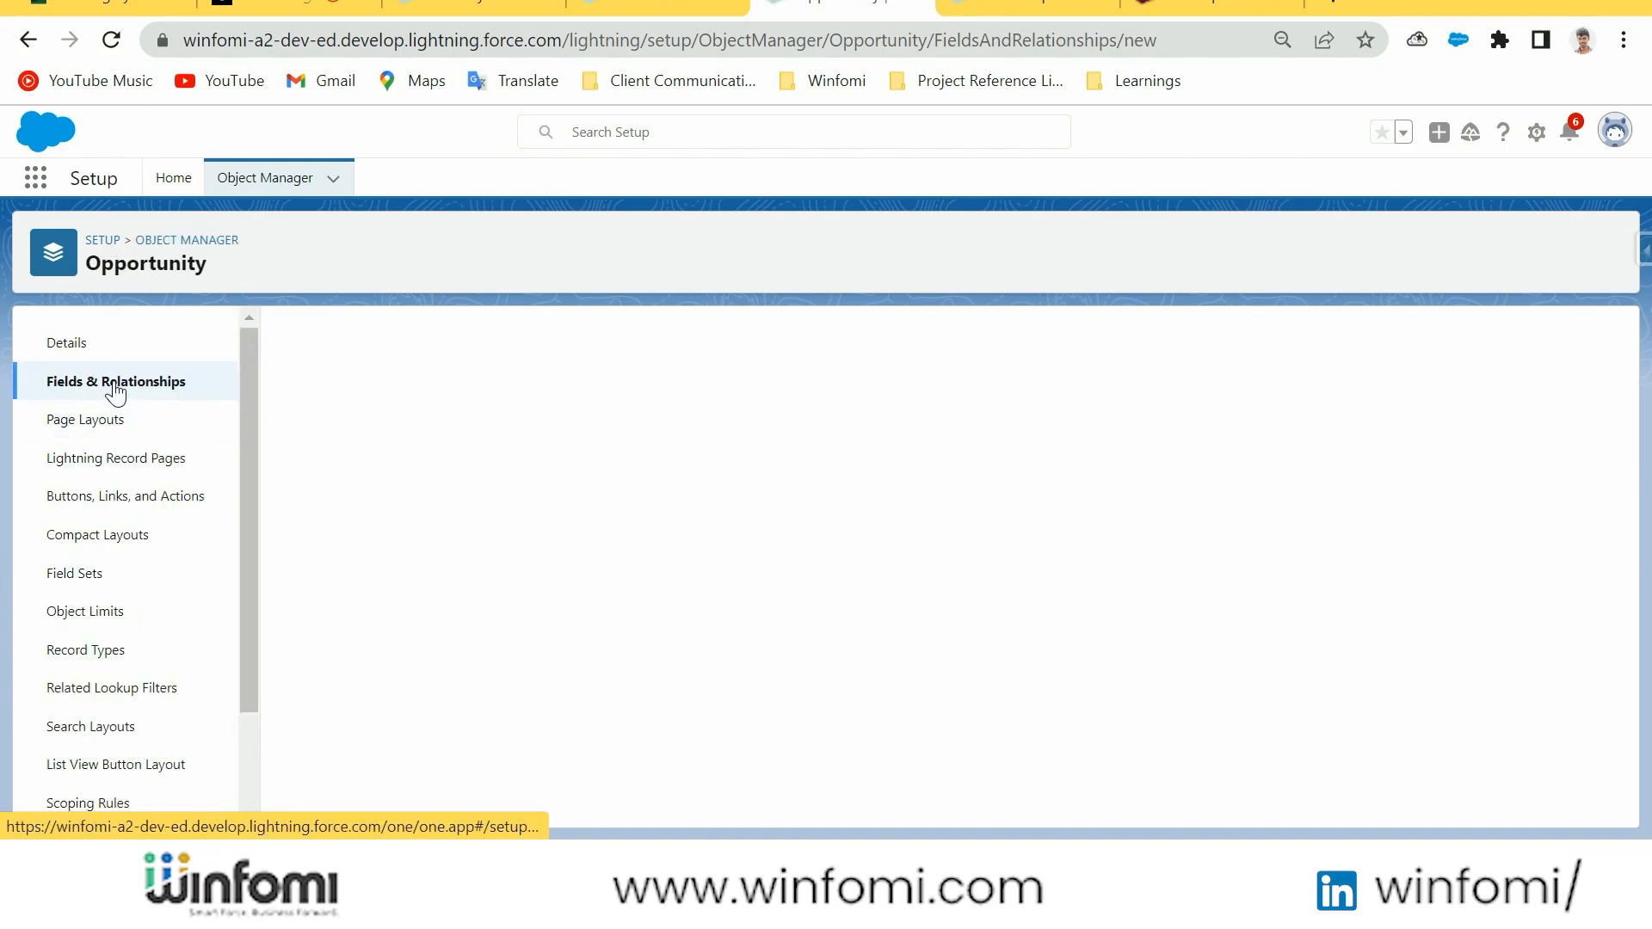
click(171, 388)
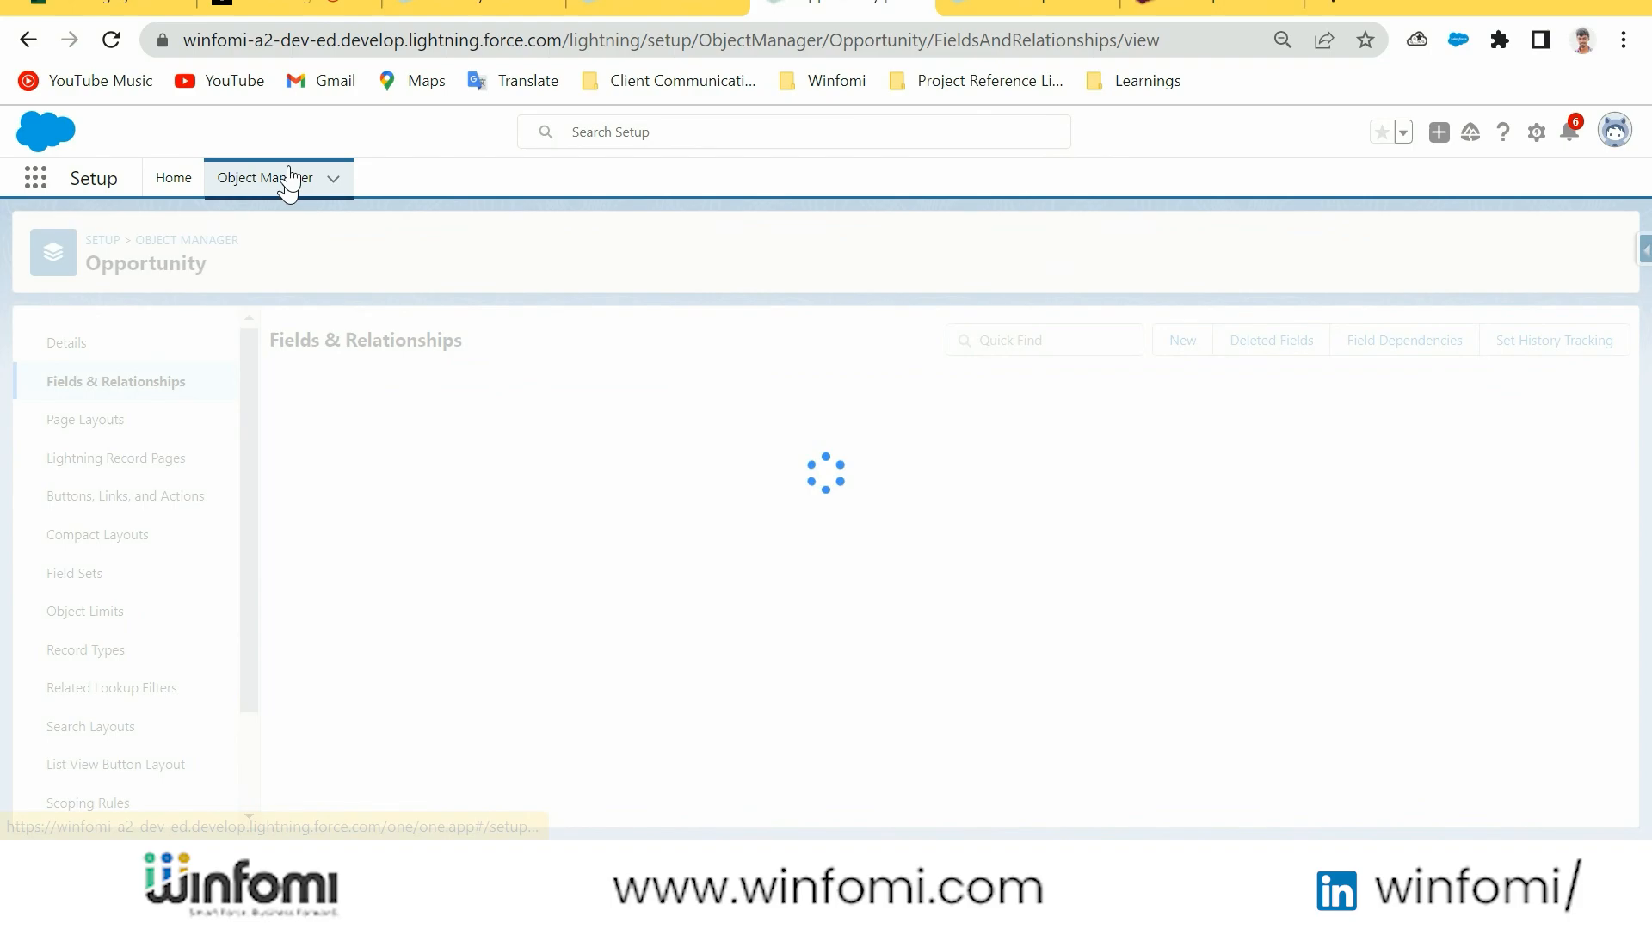
click(287, 181)
click(1590, 249)
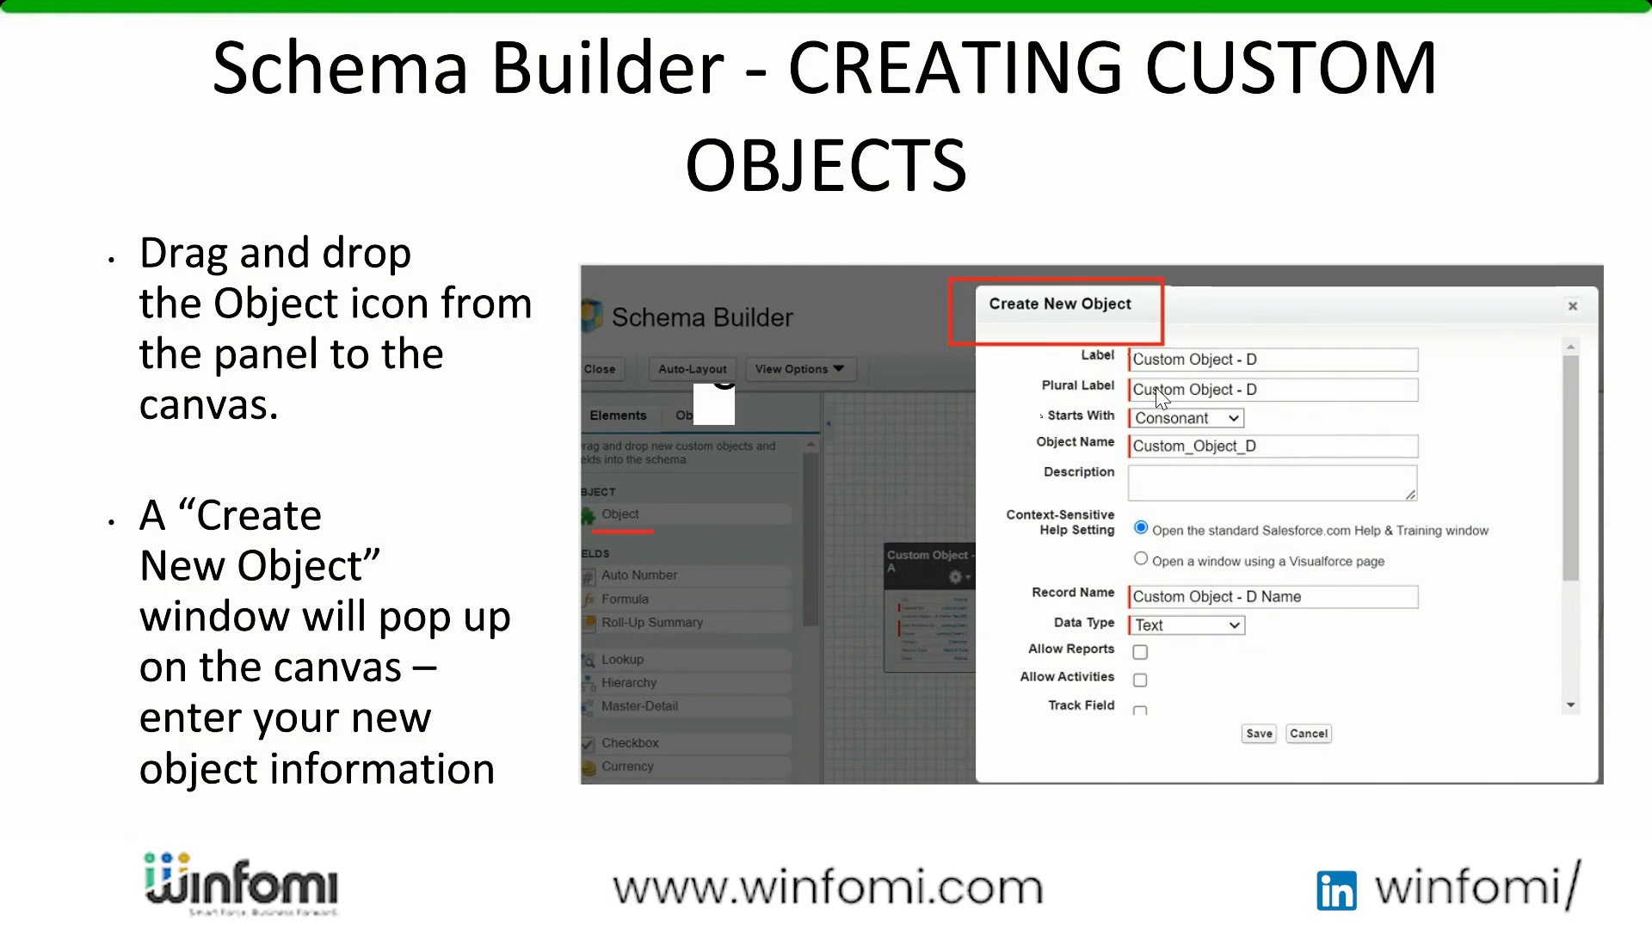
click(1264, 462)
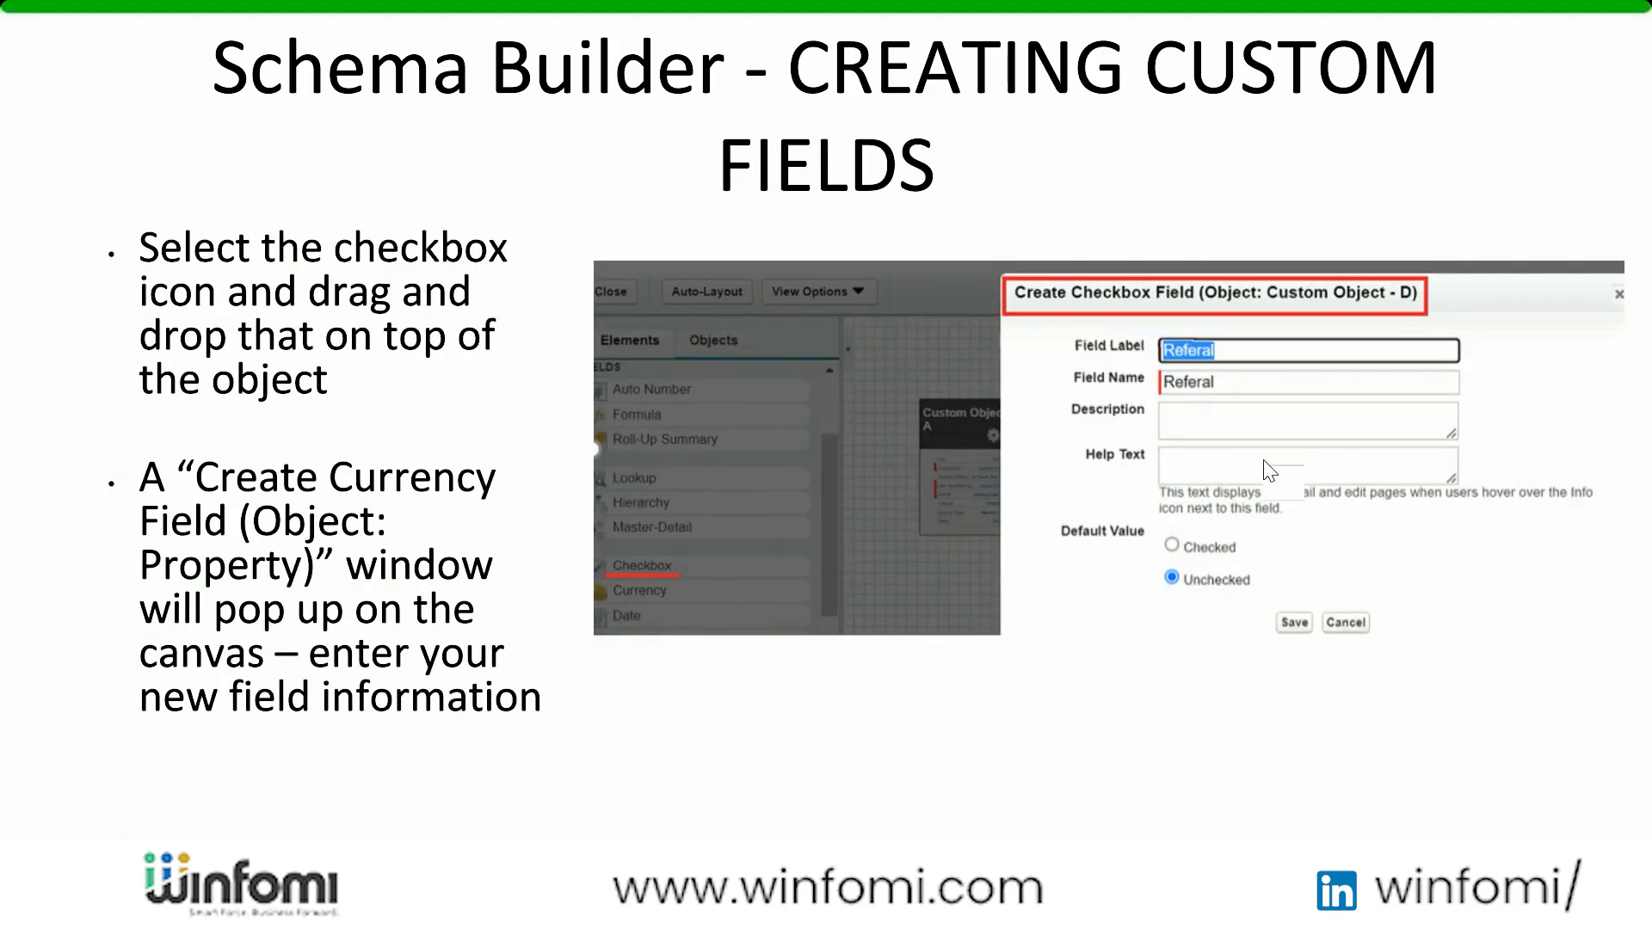
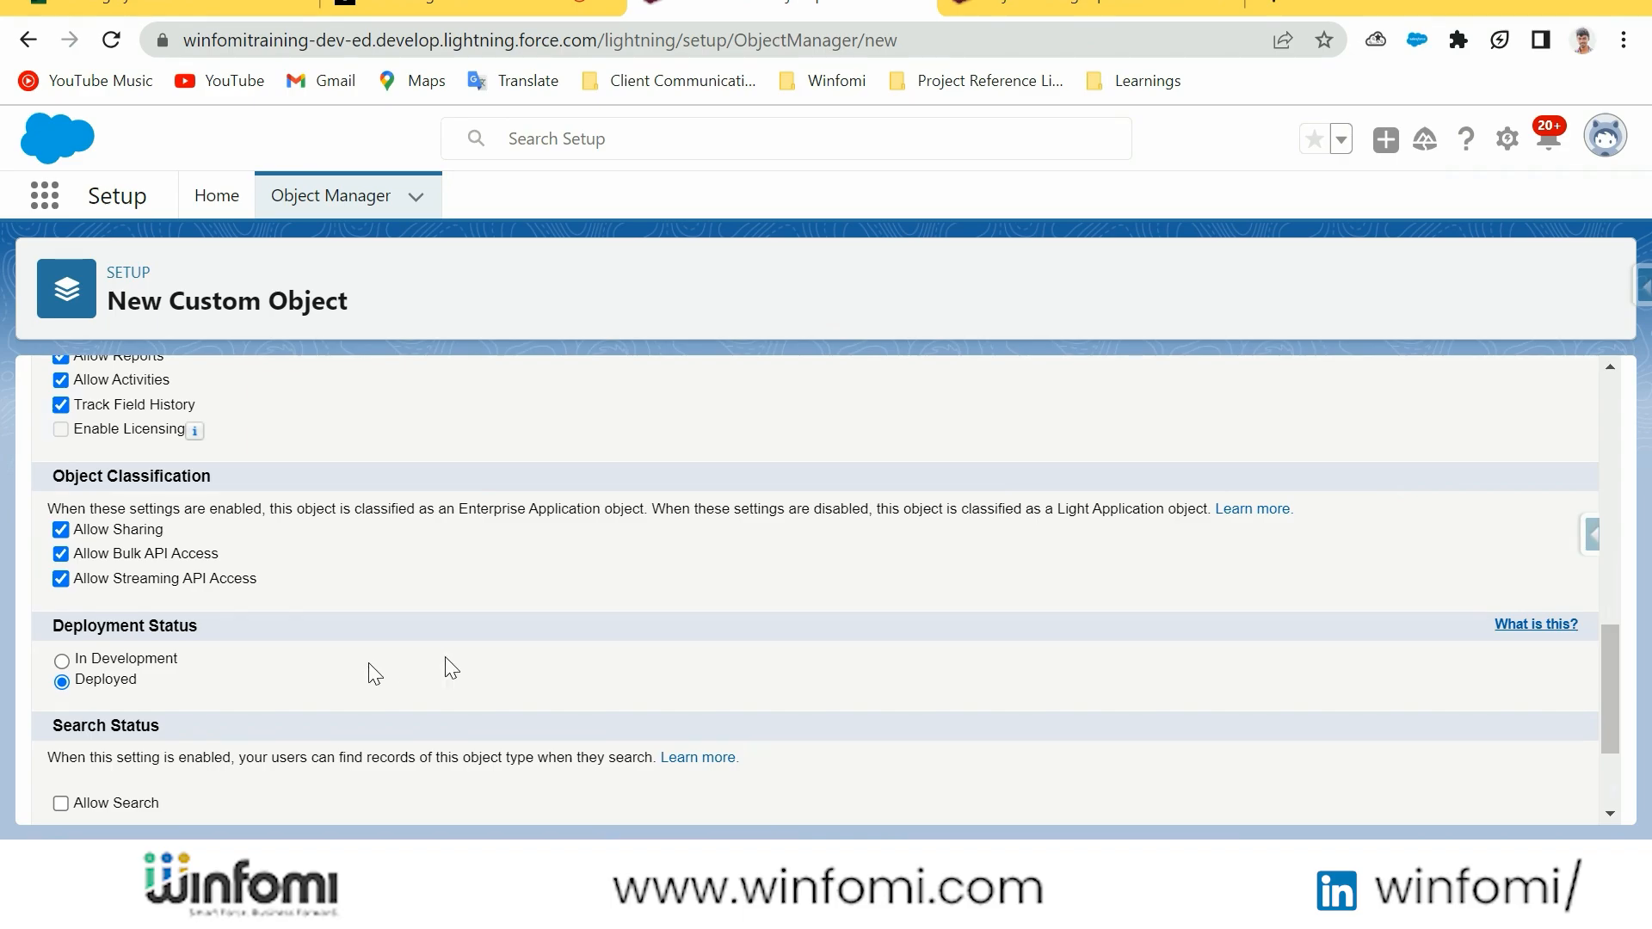
Allow search on the new Opportunity's Time Logs custom object and save the object
scroll(751, 677, down, 2)
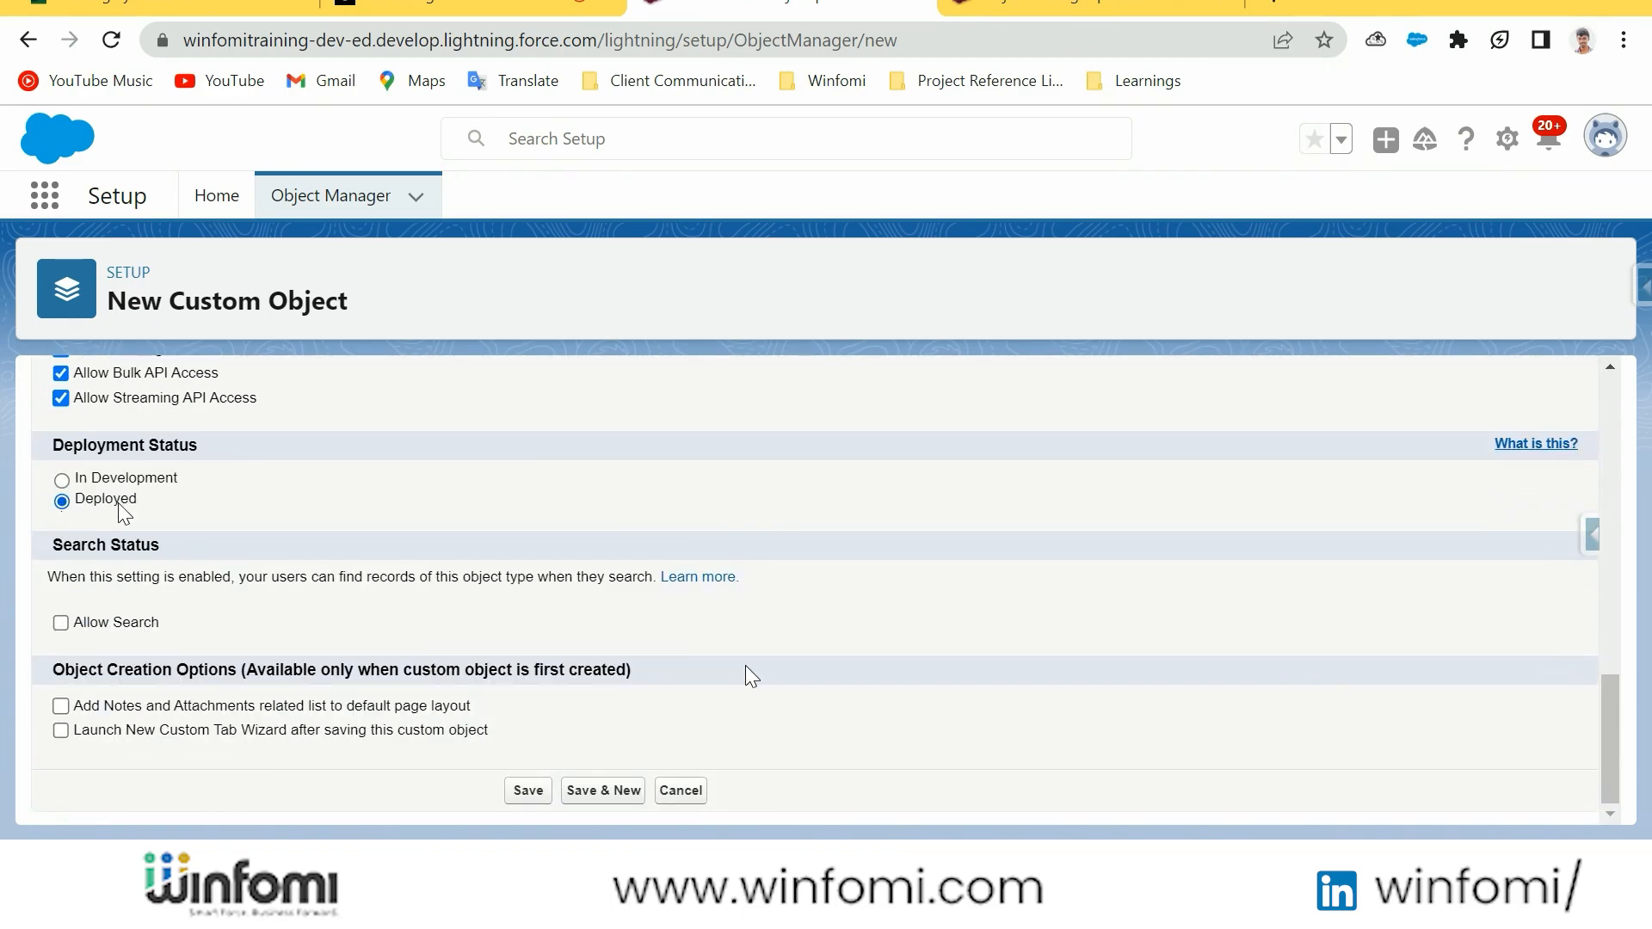
click(61, 623)
click(529, 790)
Check the requirement slide and start a new Number field in the Fields & Relationships of Opportunity's Time Logs
click(206, 449)
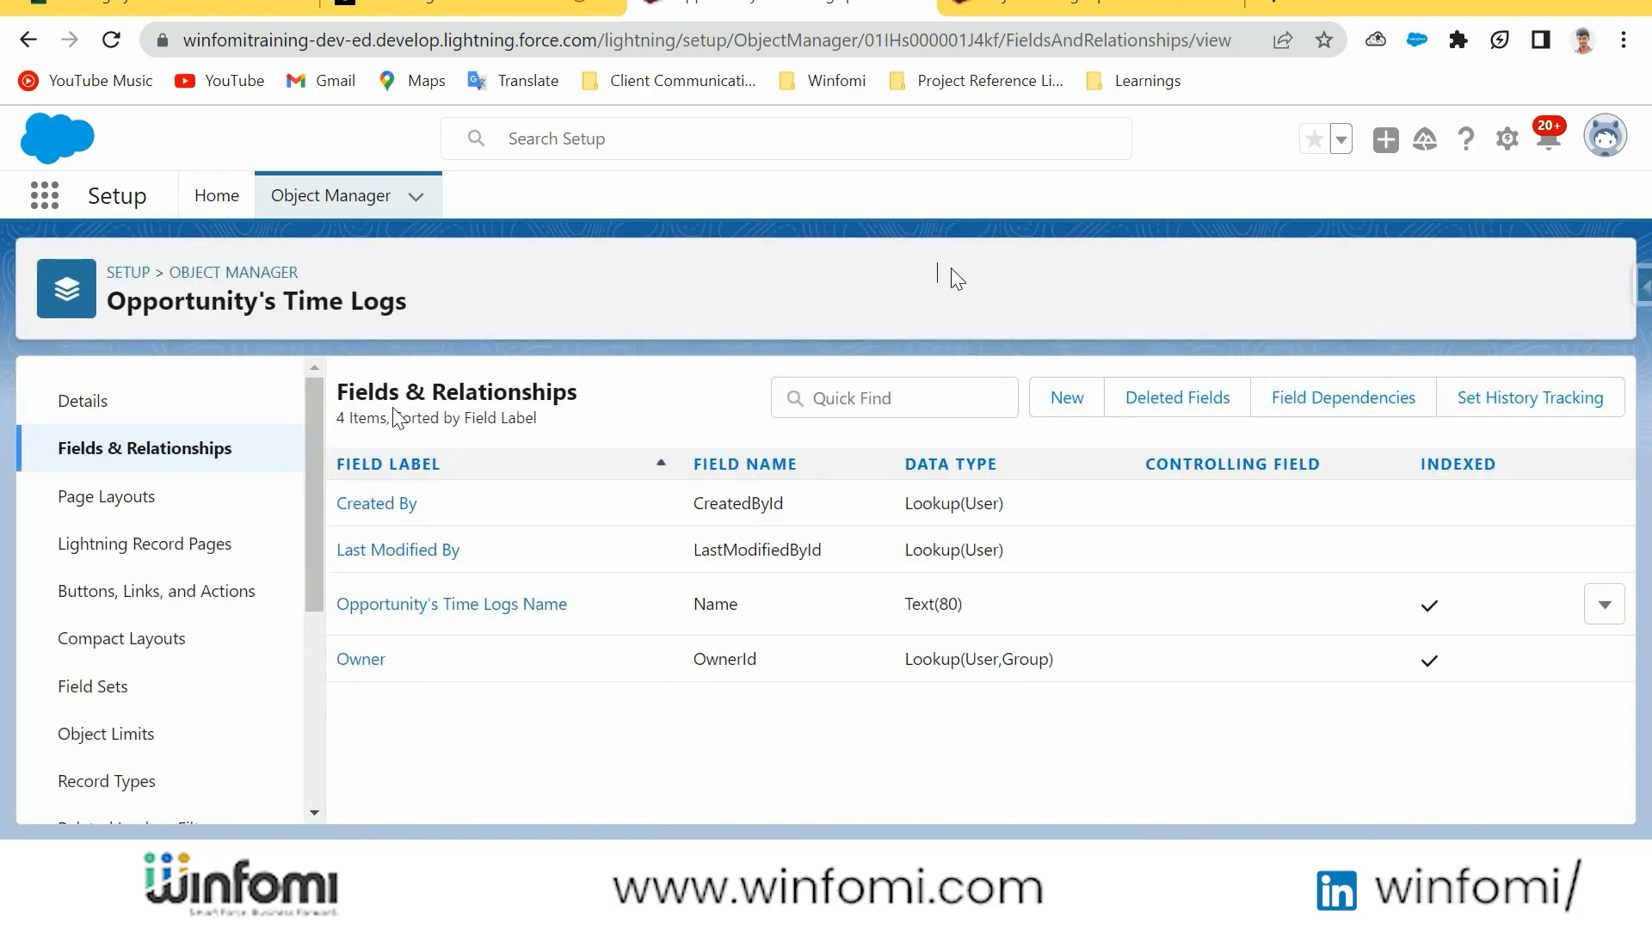
key(alt+Tab)
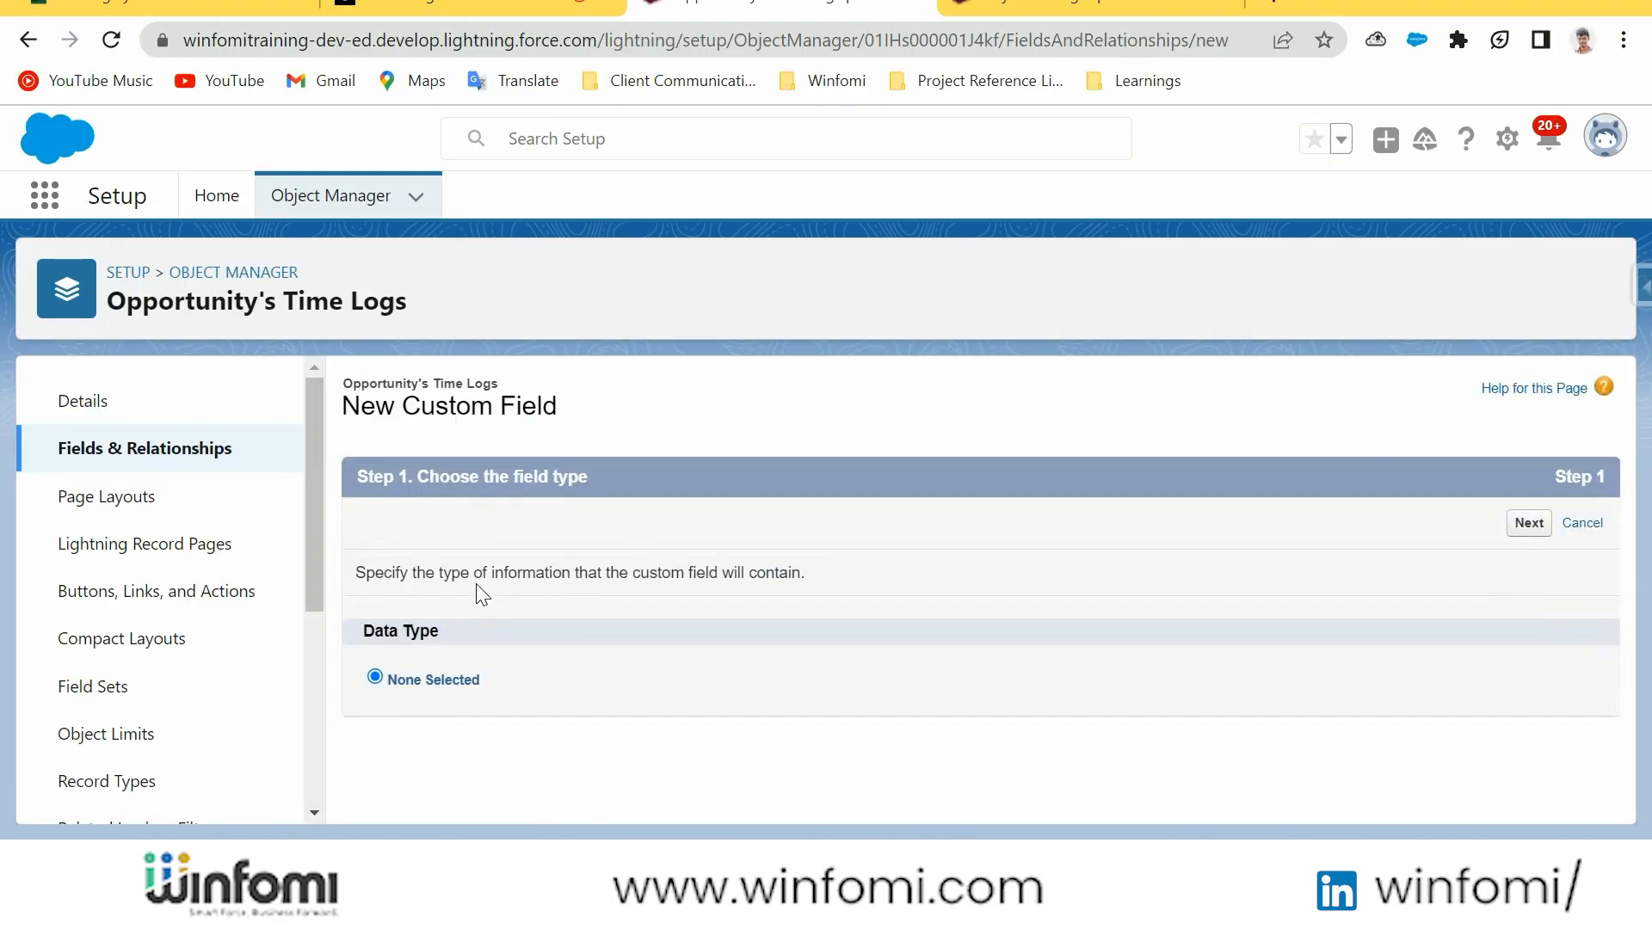
scroll(543, 594, down, 2)
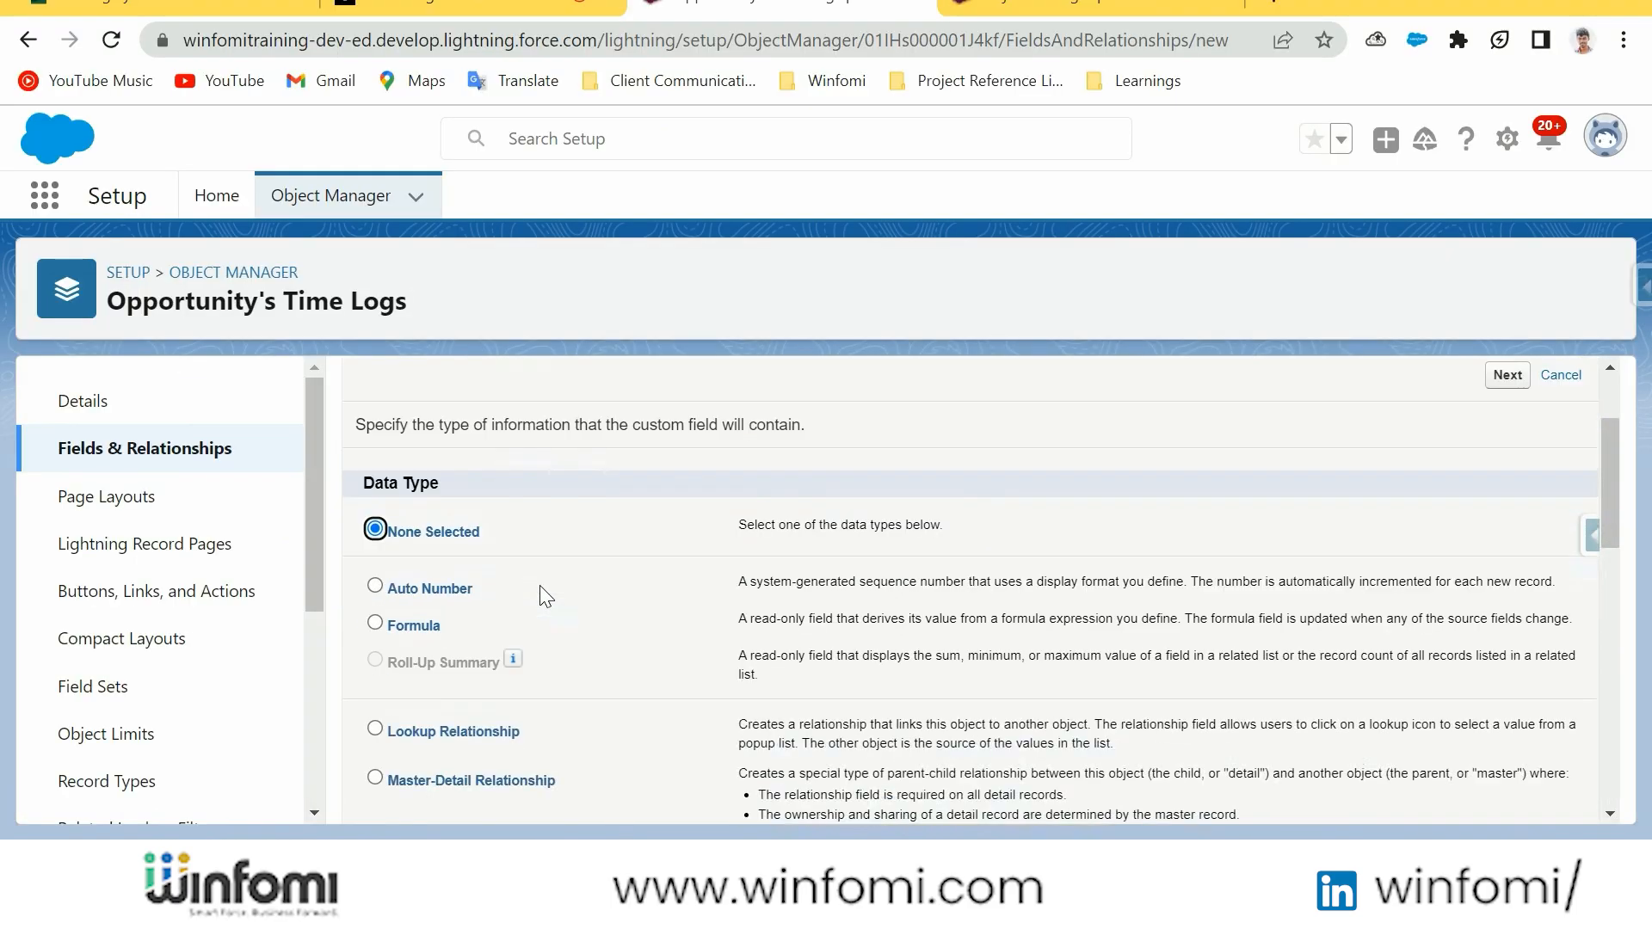
scroll(542, 596, down, 10)
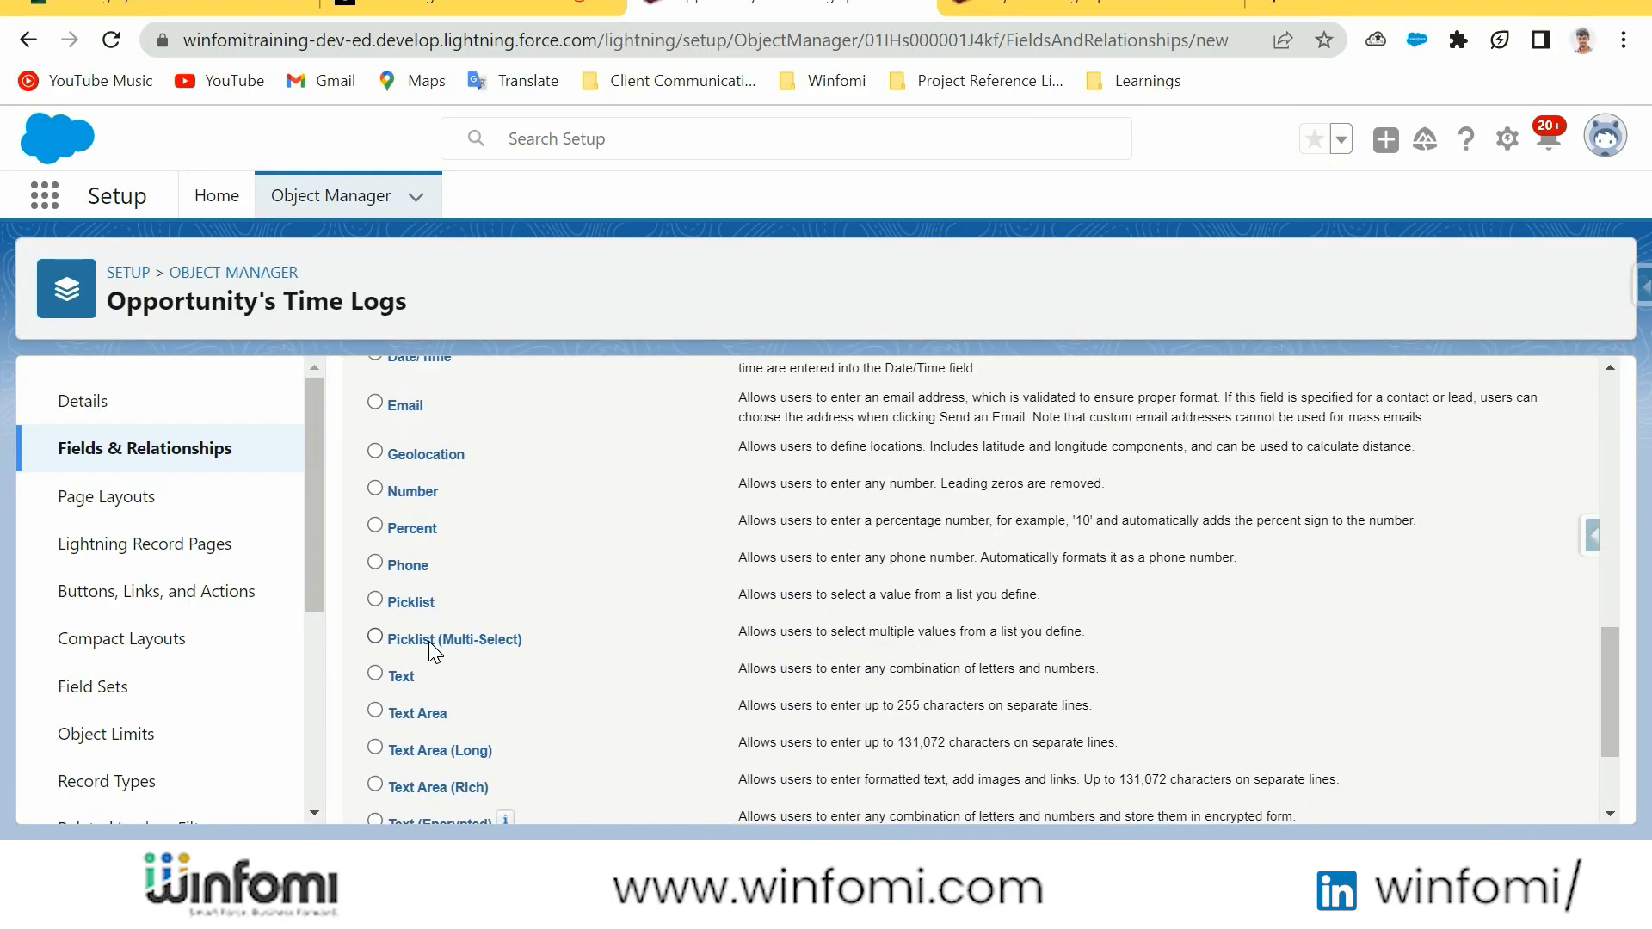
scroll(430, 617, down, 2)
scroll(425, 637, up, 3)
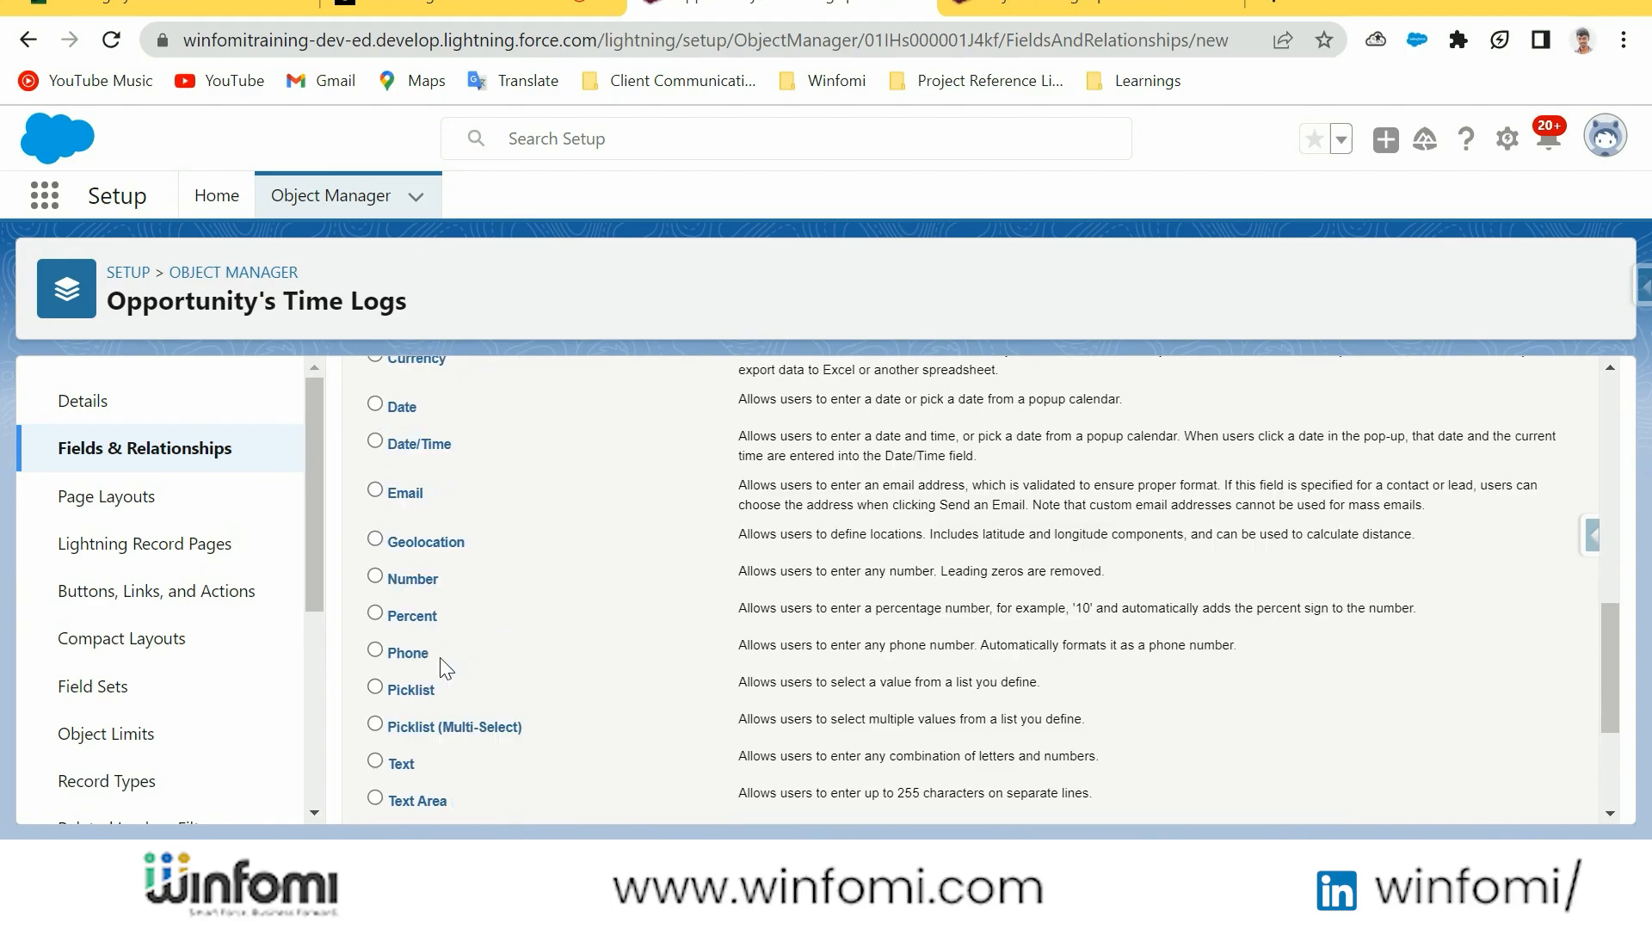
scroll(413, 675, up, 1)
scroll(1558, 718, down, 4)
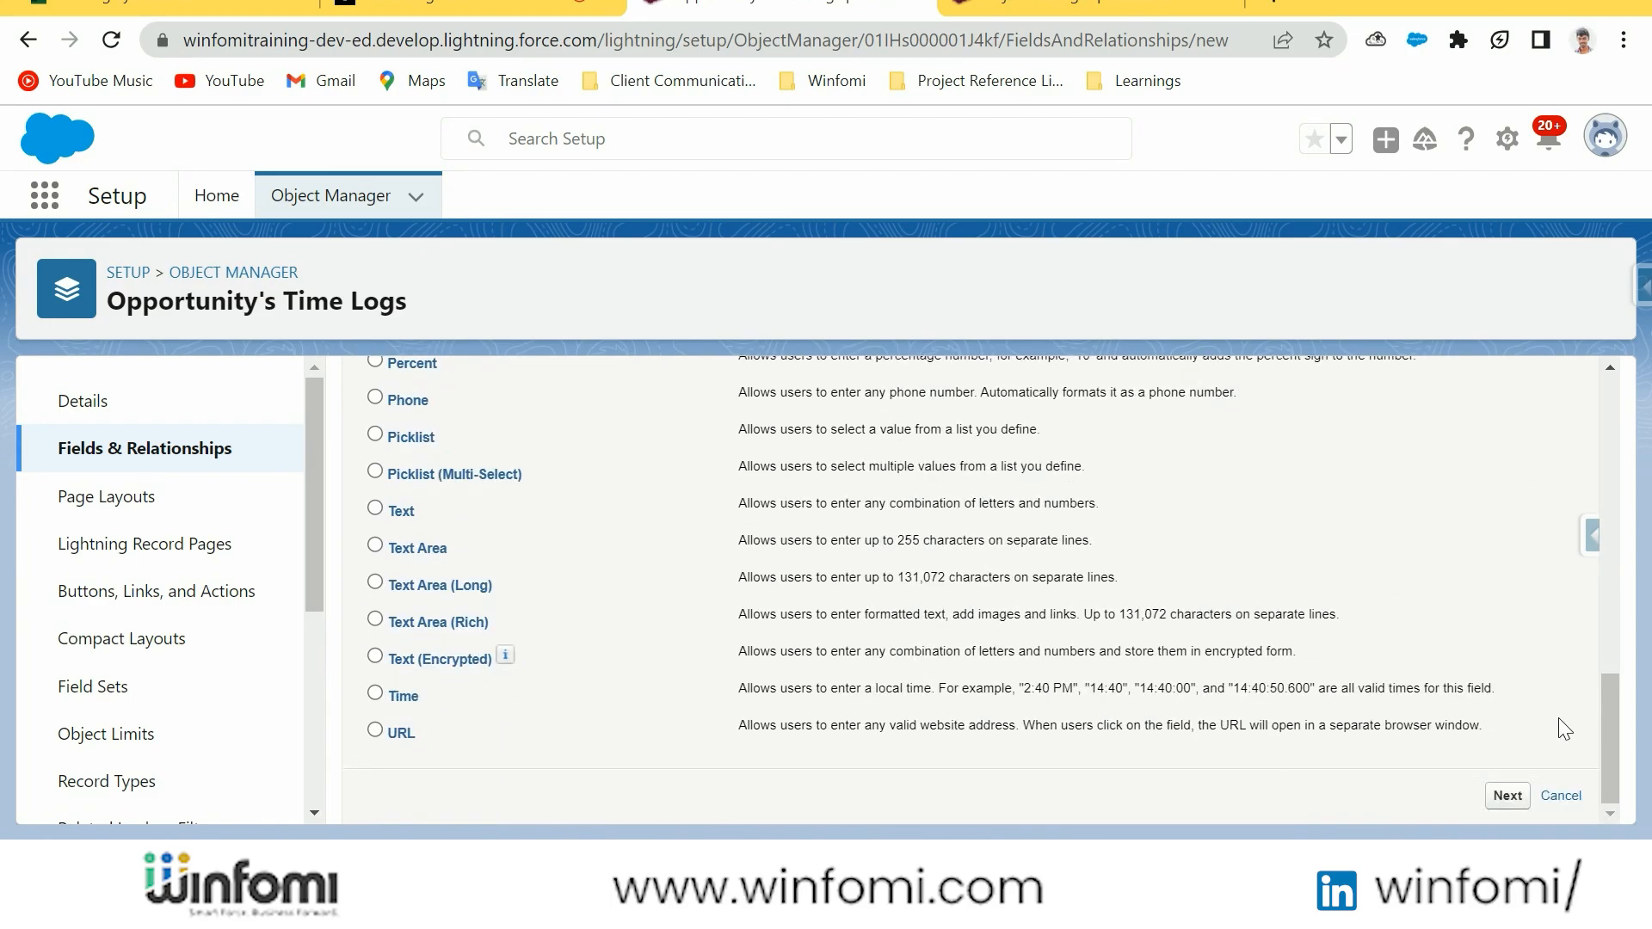
click(1532, 795)
Label the number field Spent Effort, with a length of 3 and 1 decimal place
text(Spent Effort)
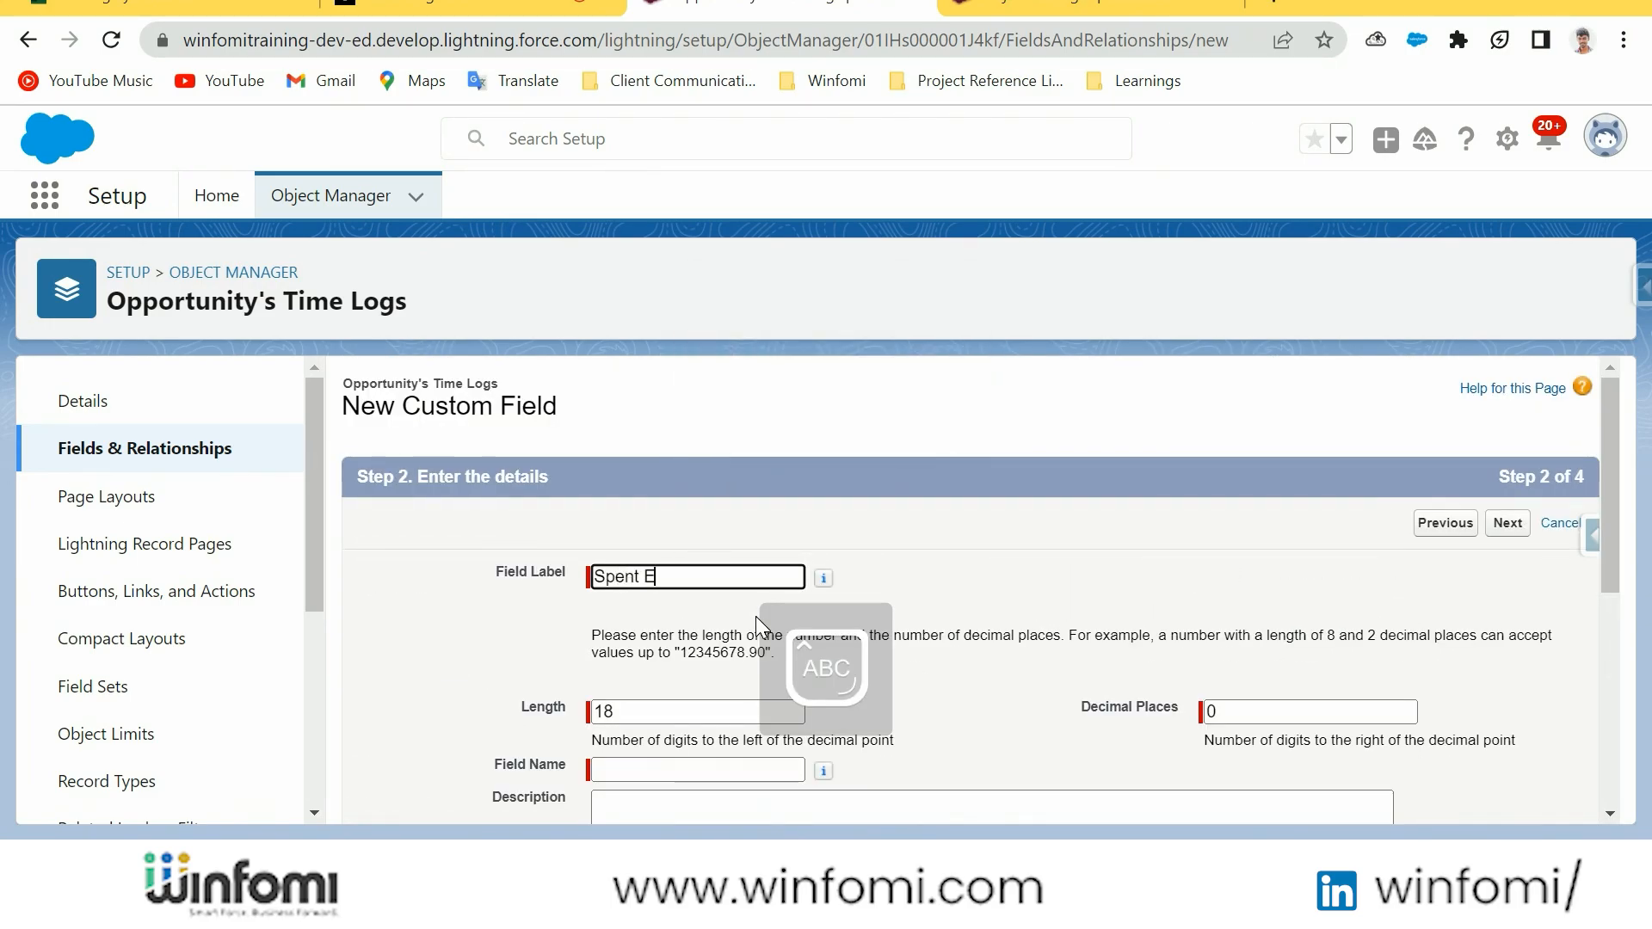
key(Tab)
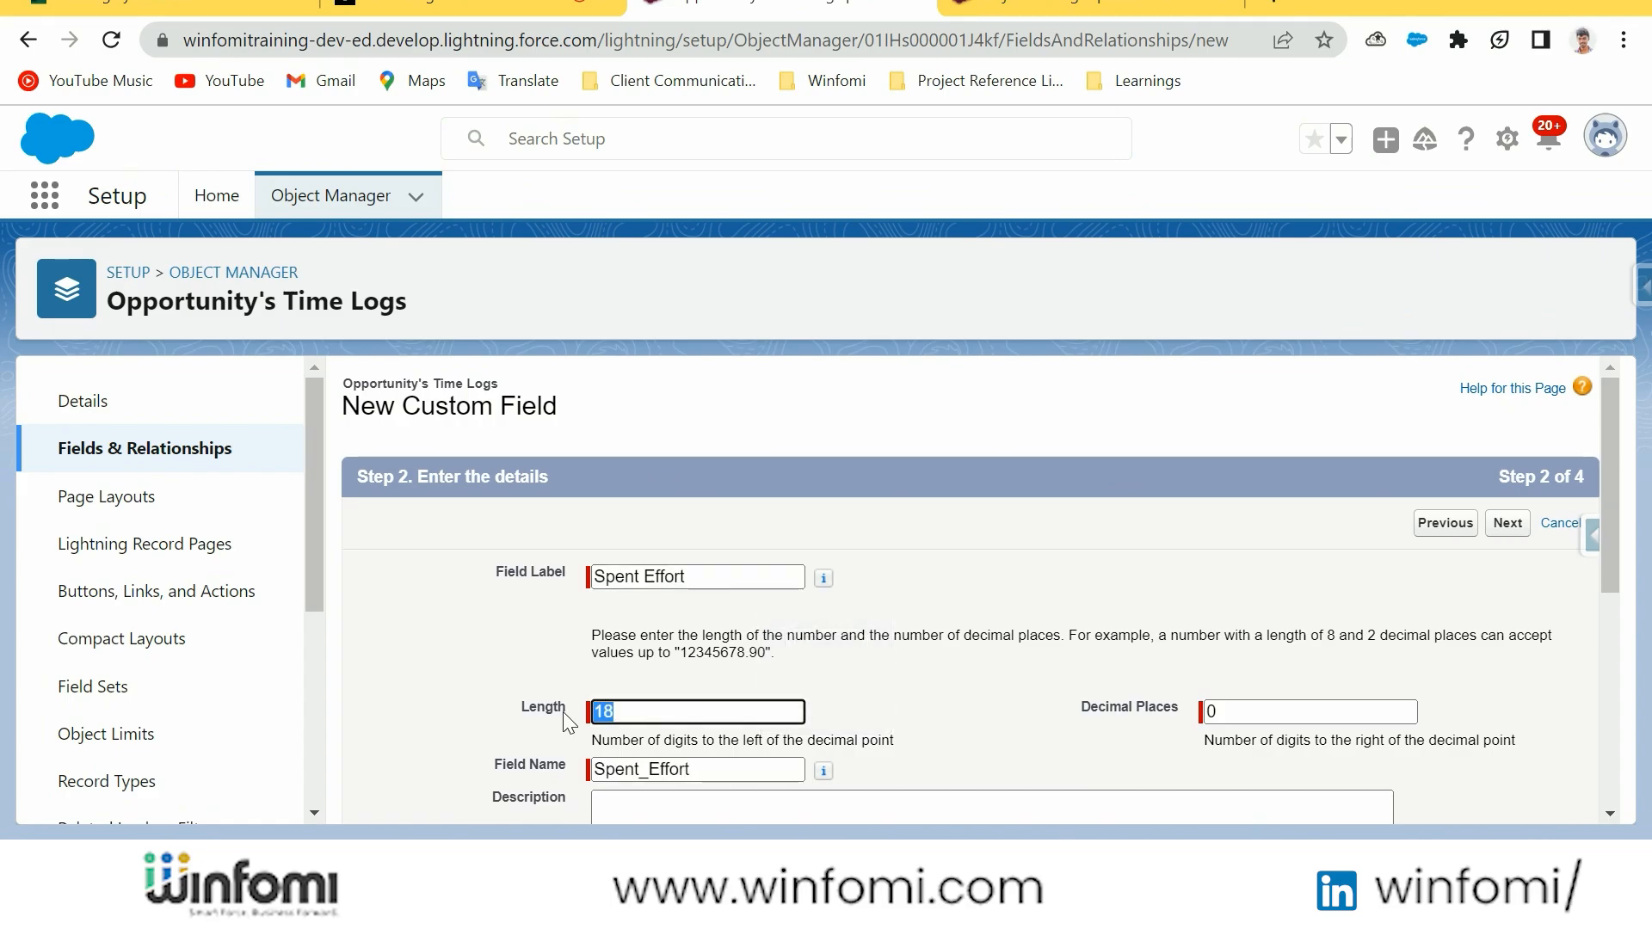
text(3)
click(1262, 708)
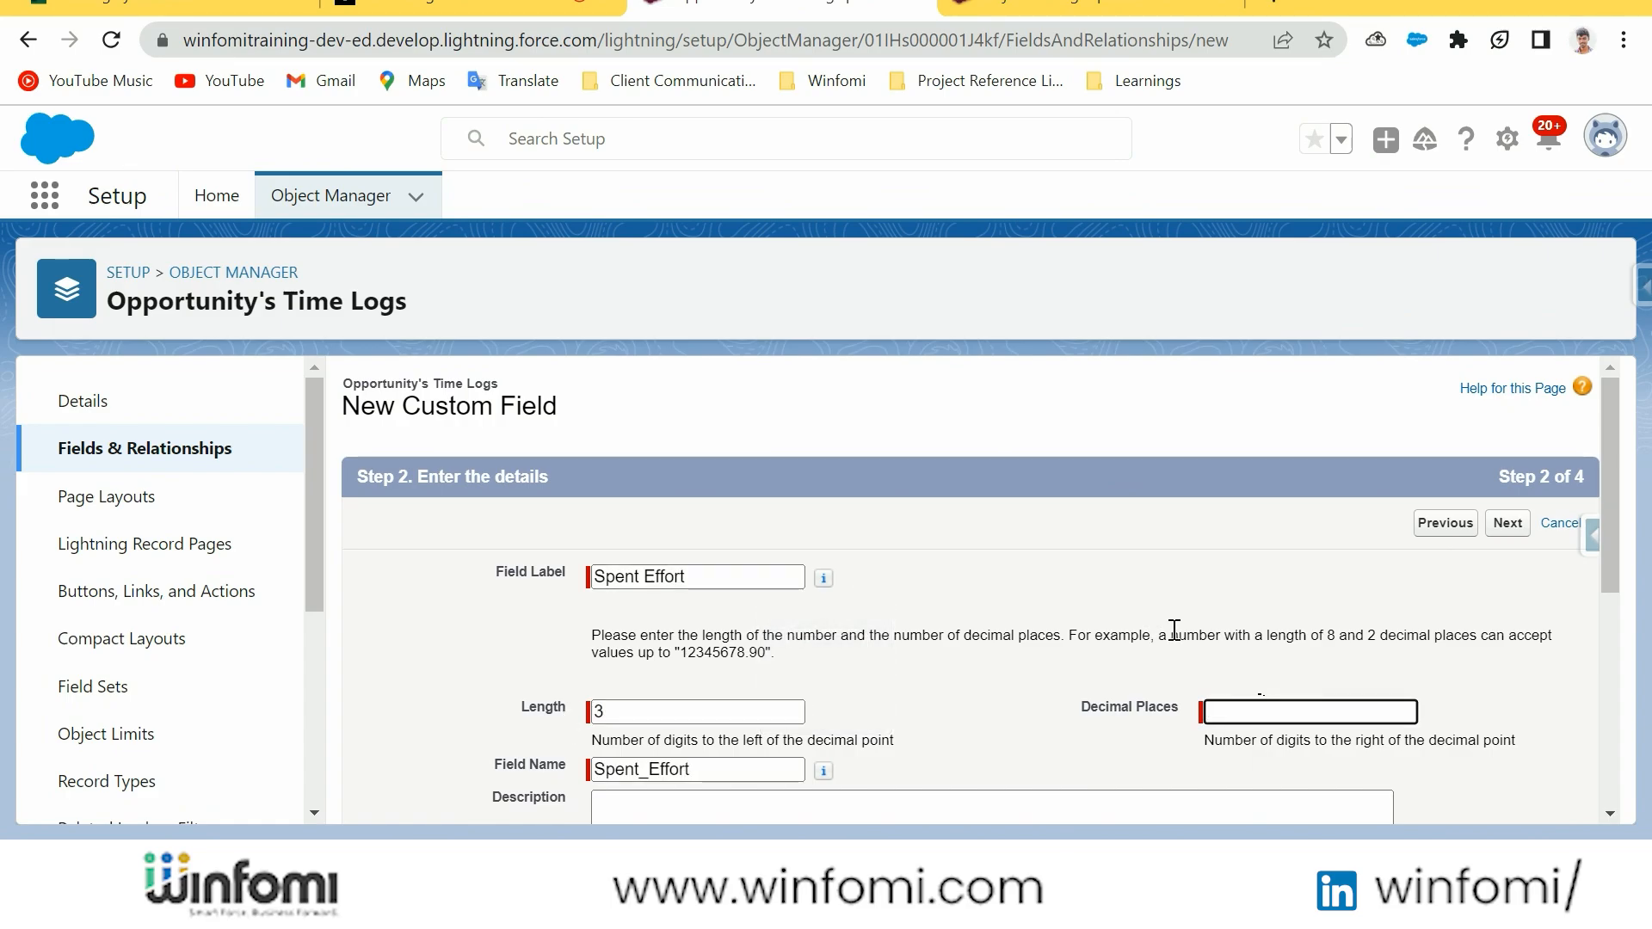
text(2)
key(BackSpace)
text(1)
Look over the Spent Effort field's general options, such as Required and Unique, and continue to field-level security
click(933, 737)
scroll(945, 645, down, 2)
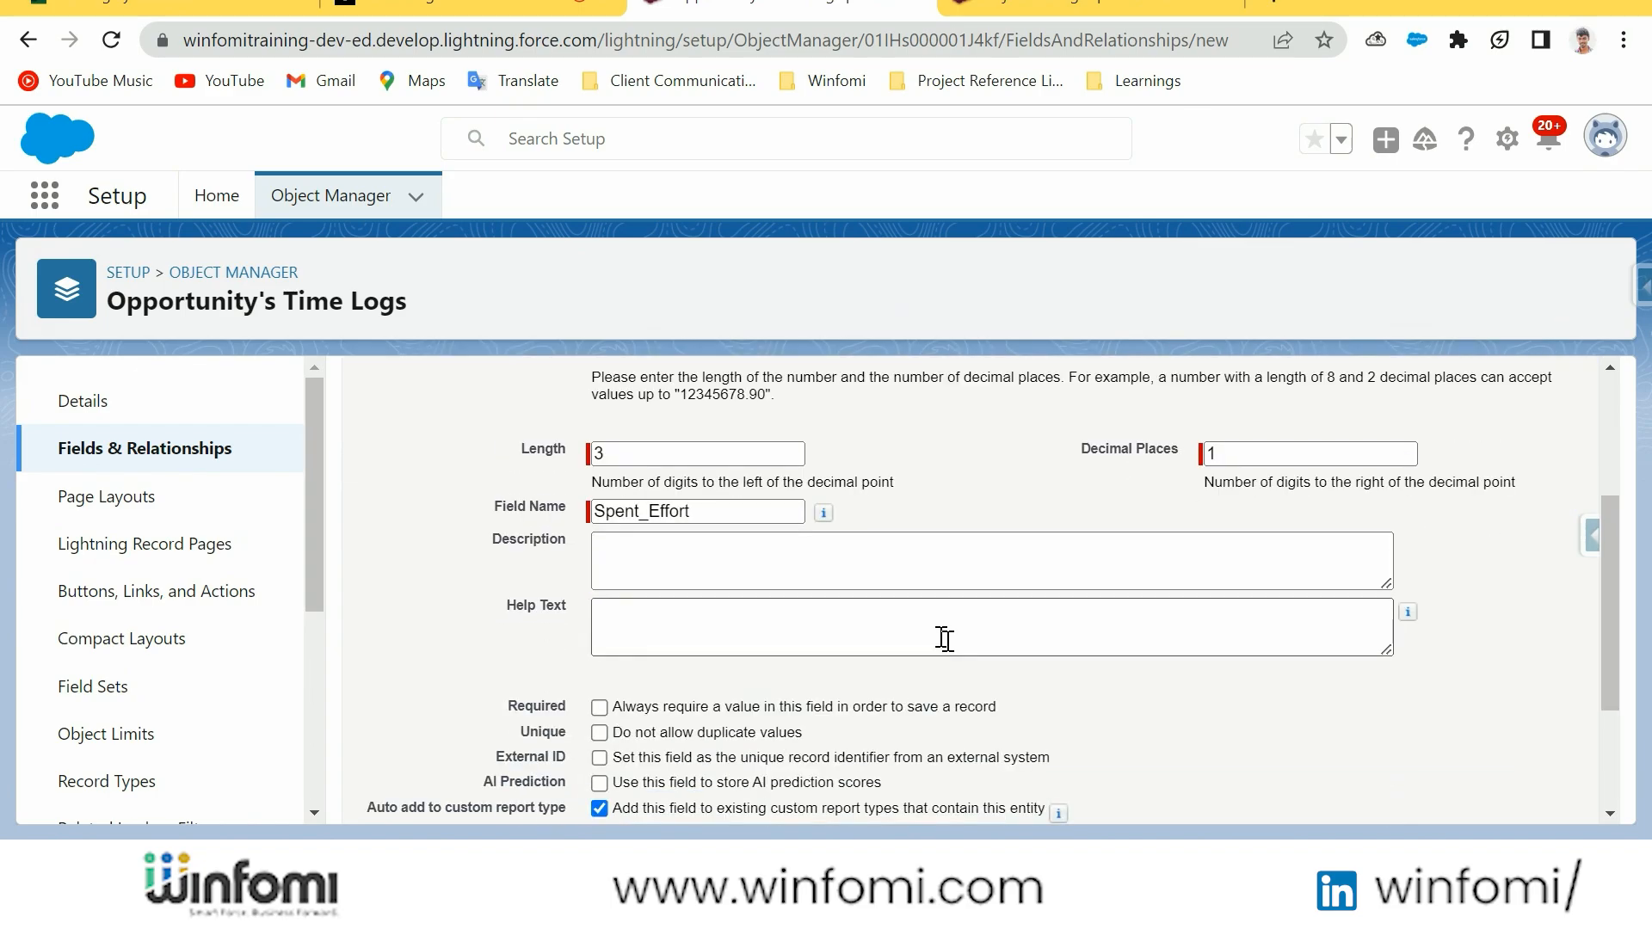
scroll(945, 639, down, 2)
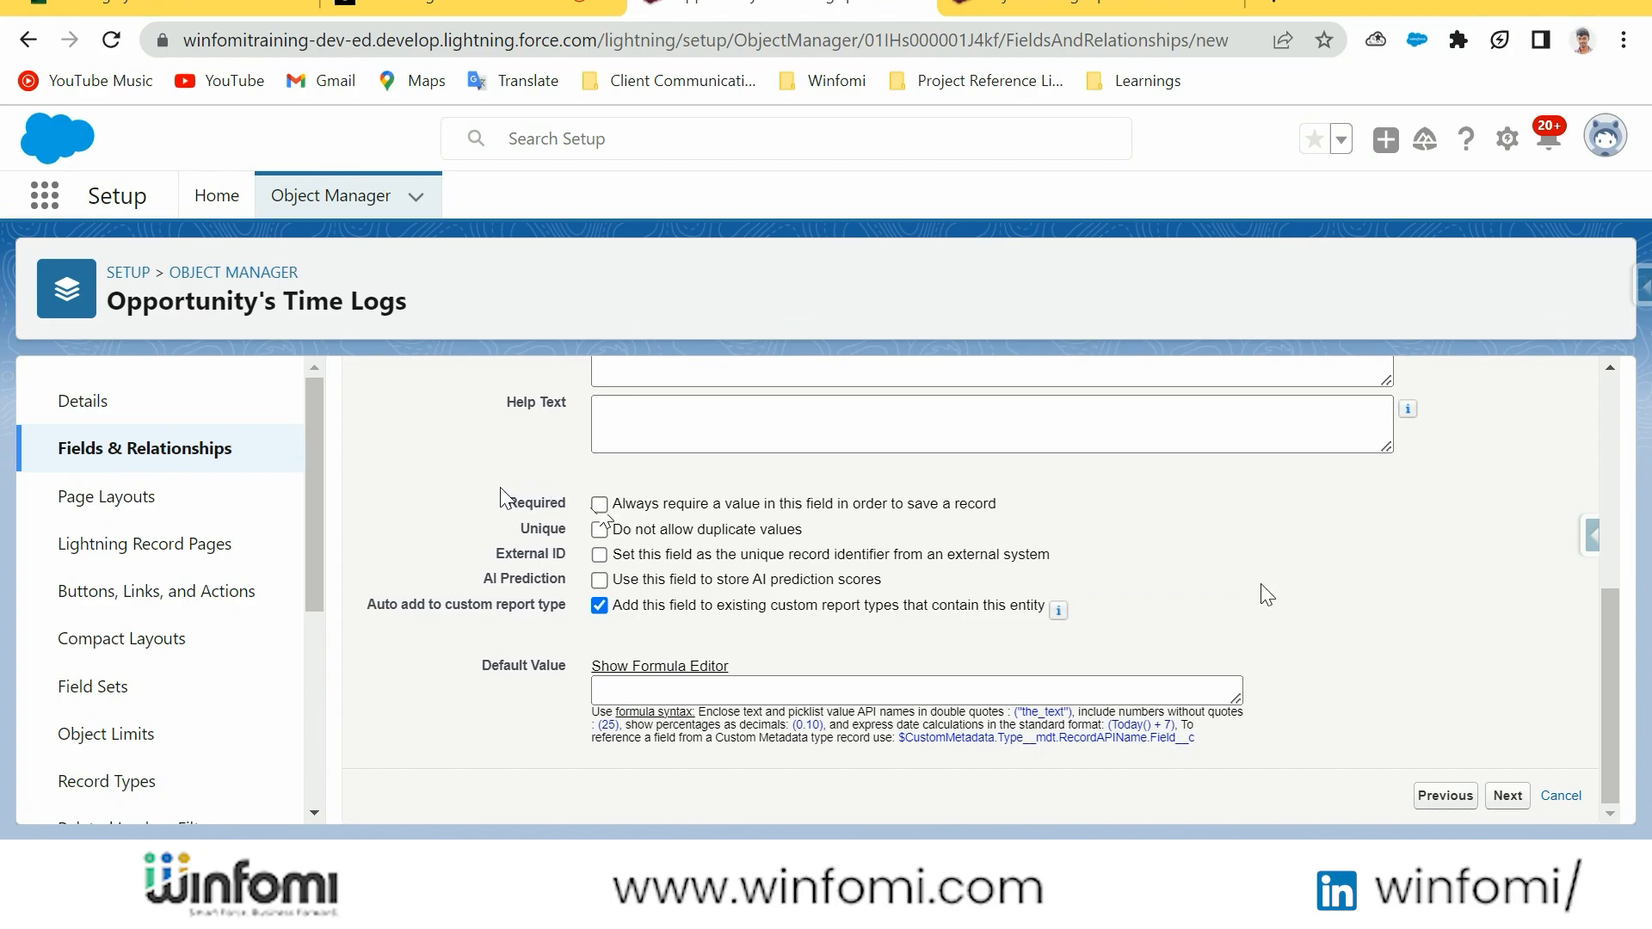
drag(502, 498, 520, 530)
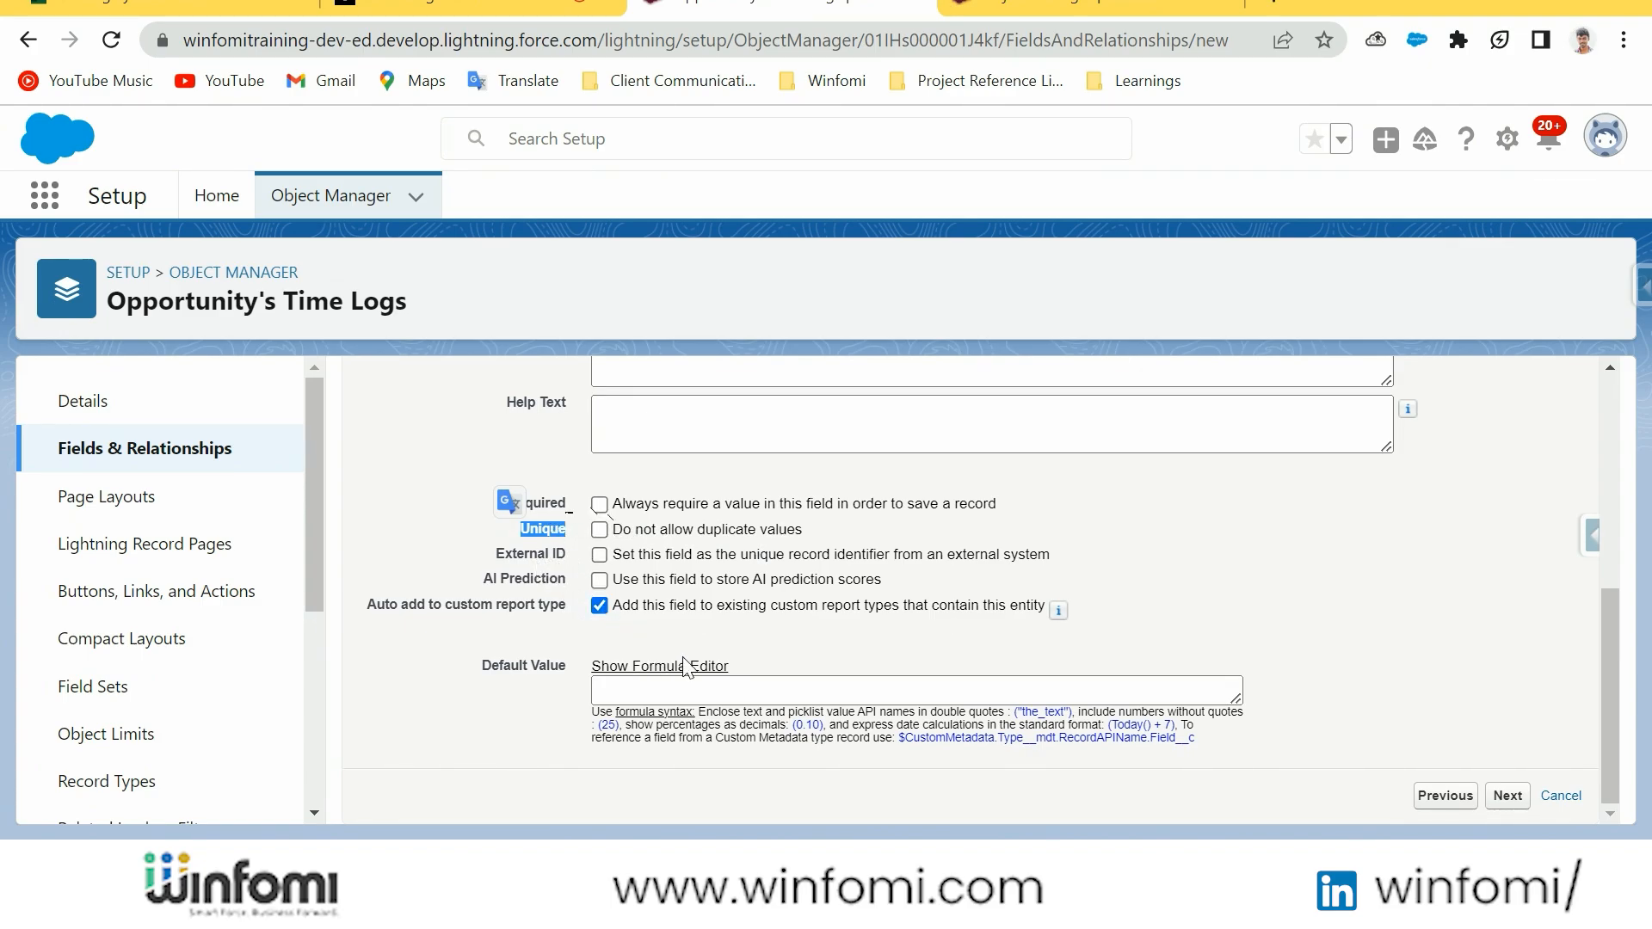
scroll(854, 647, up, 3)
scroll(878, 648, up, 2)
scroll(1325, 647, down, 5)
scroll(1328, 645, up, 3)
scroll(1324, 671, down, 3)
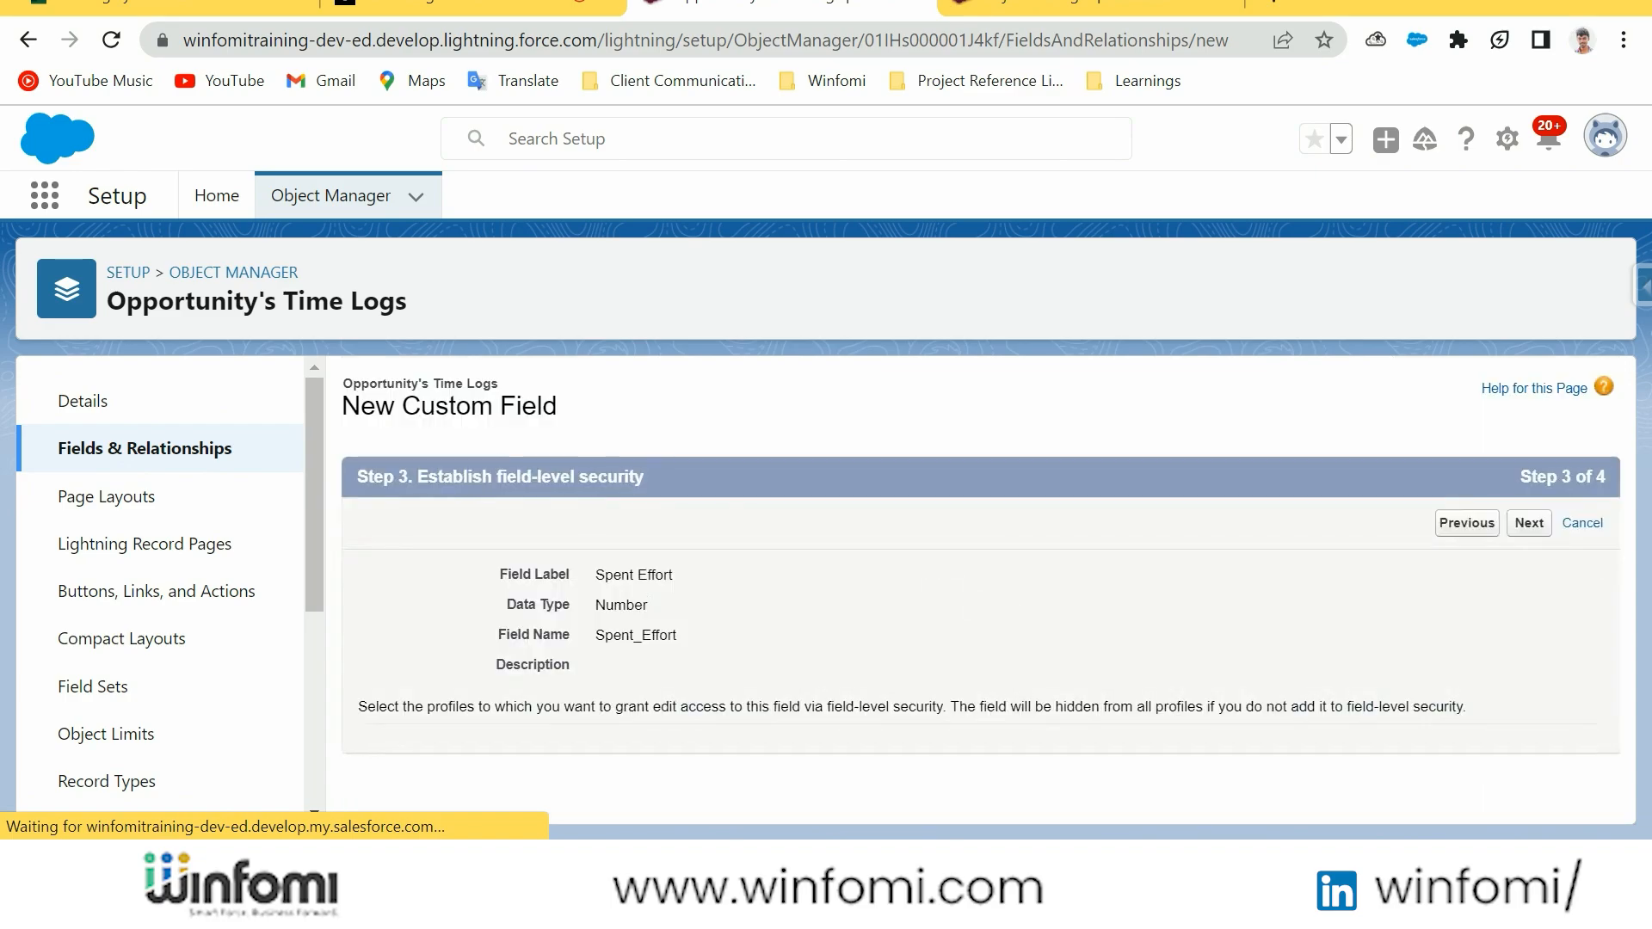
Keep Spent Effort visible to all profiles and save it with the Opportunity's Time Logs Layout included
scroll(1021, 600, down, 5)
scroll(1024, 607, down, 2)
scroll(1119, 551, up, 6)
click(1180, 486)
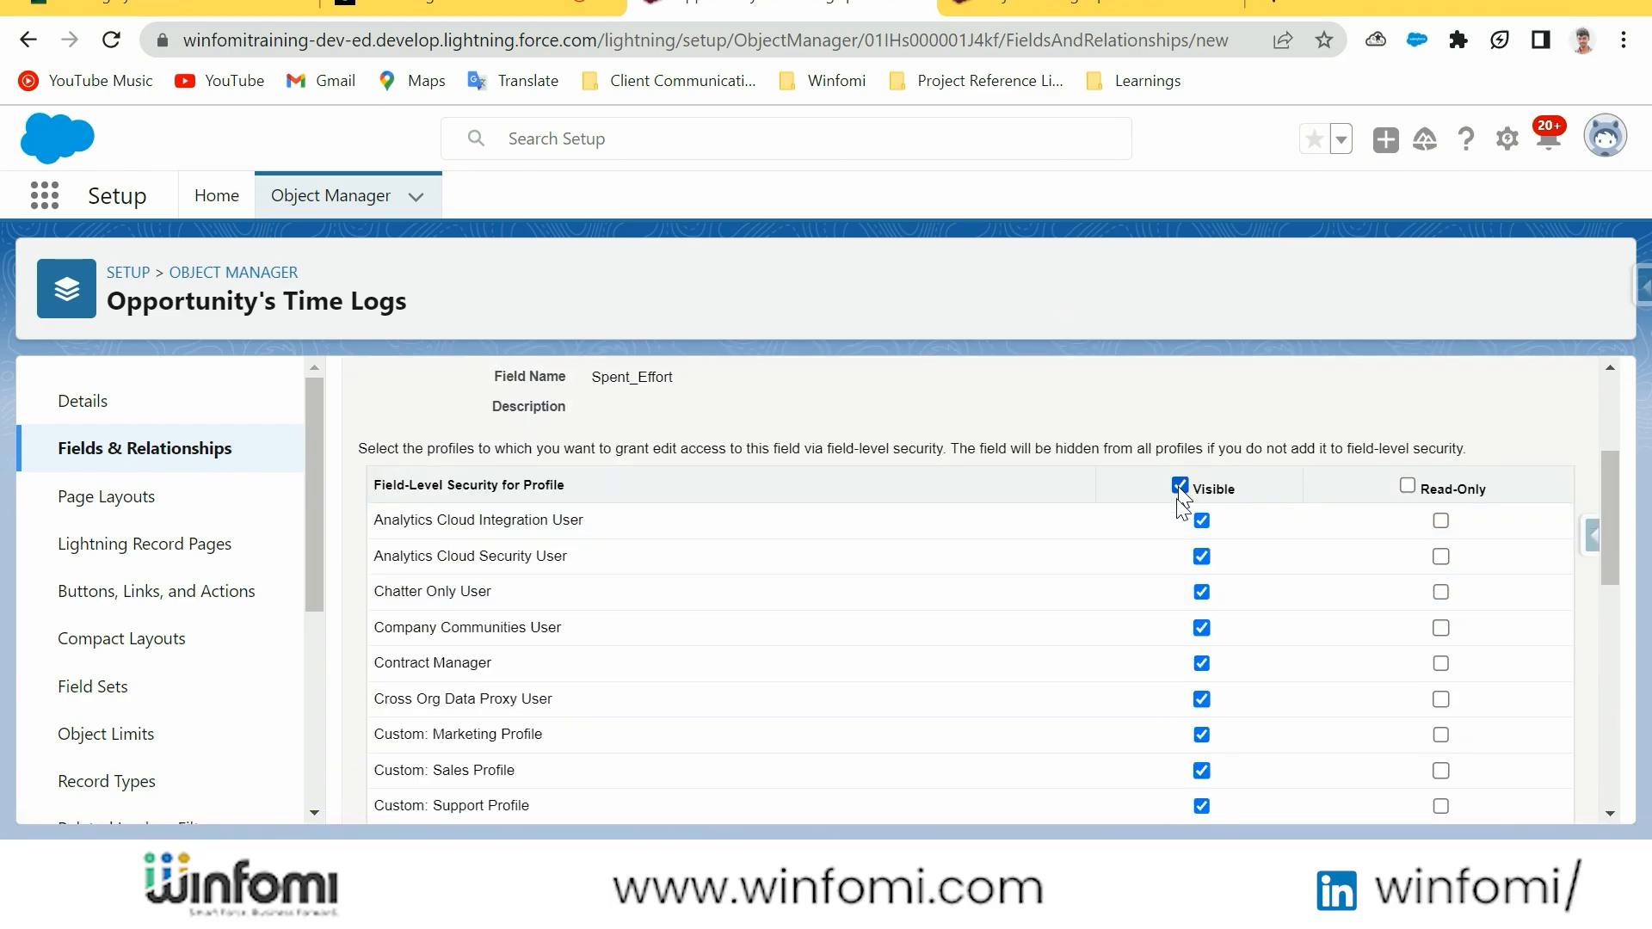
scroll(1233, 519, down, 10)
click(1510, 793)
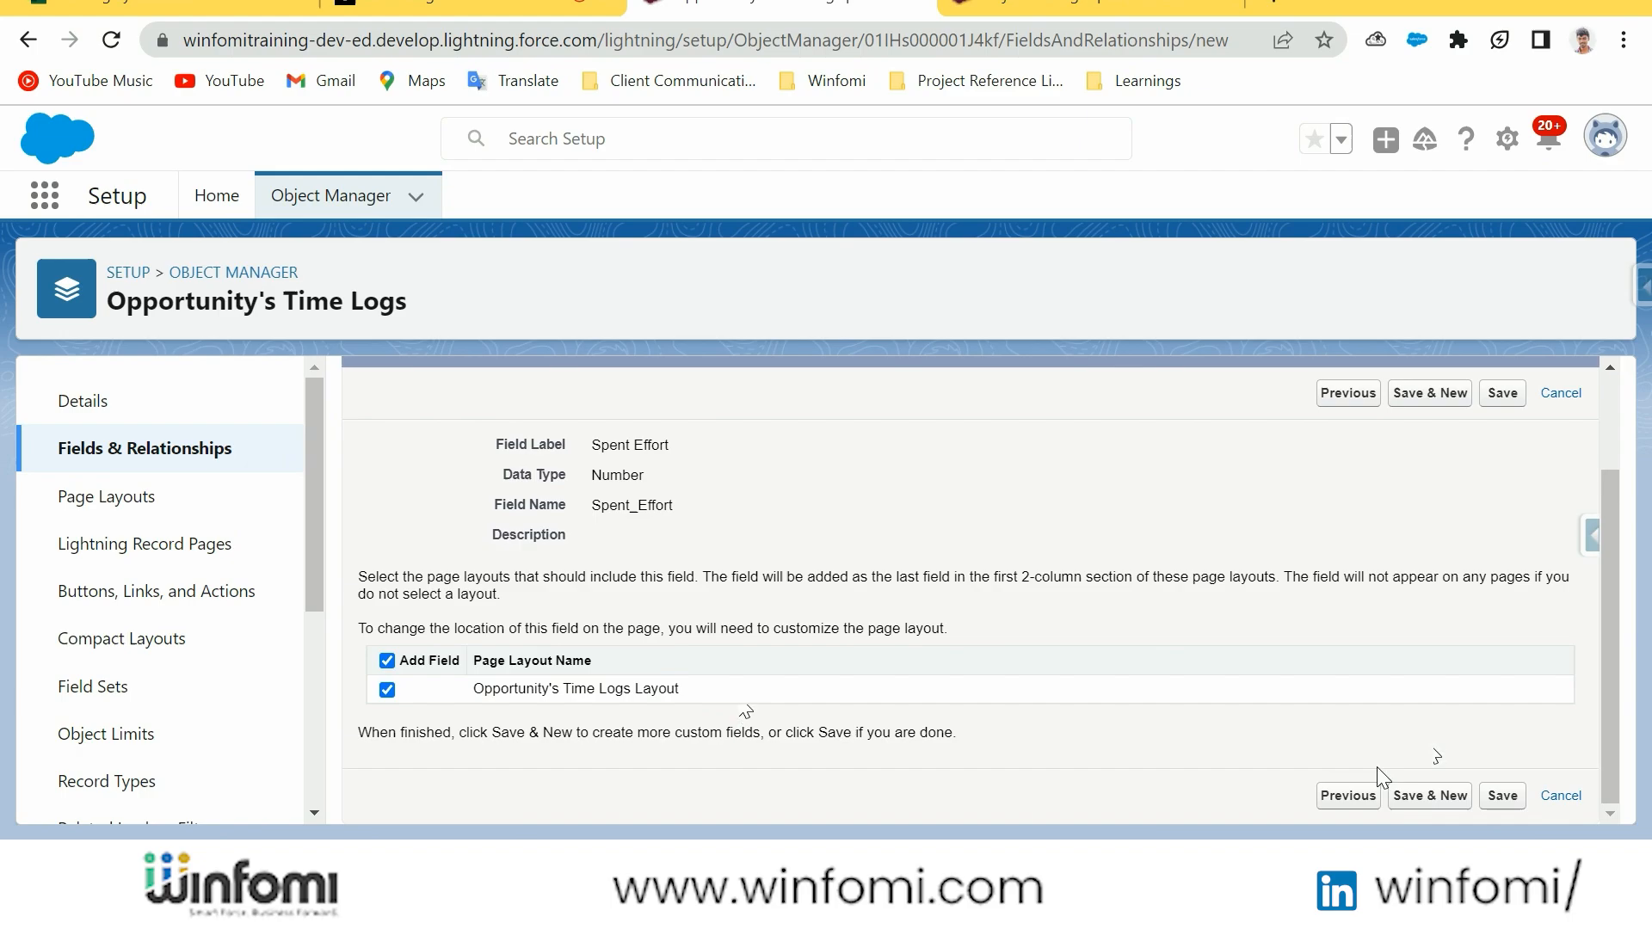
click(1501, 797)
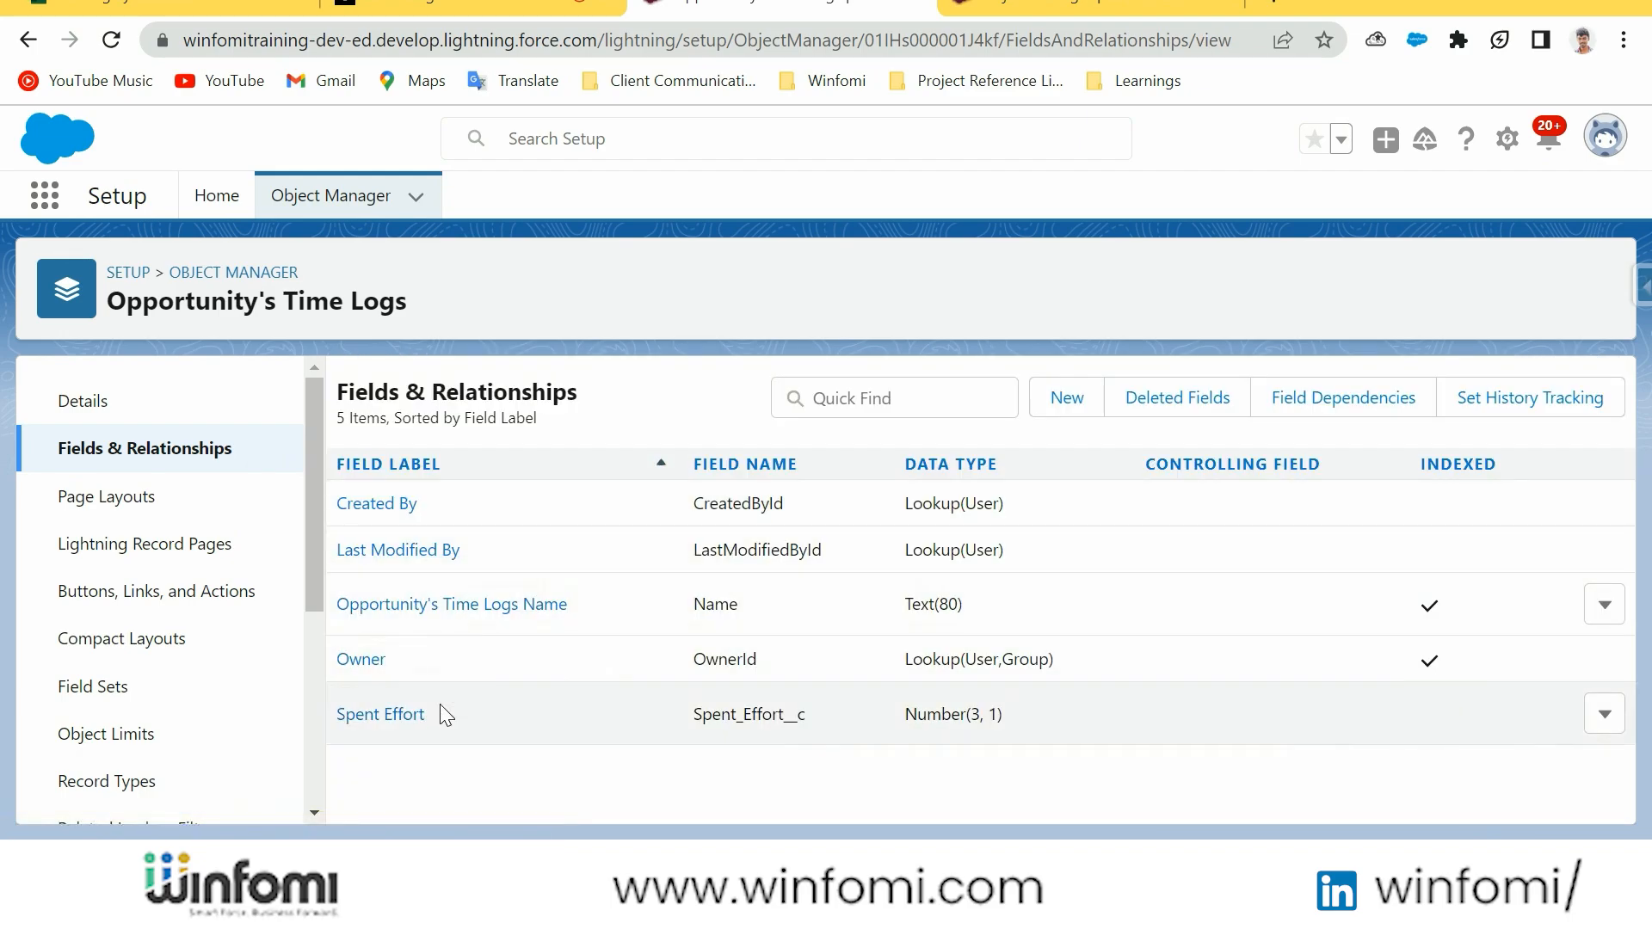
Start another custom field on Opportunity's Time Logs using the Text data type
click(1067, 399)
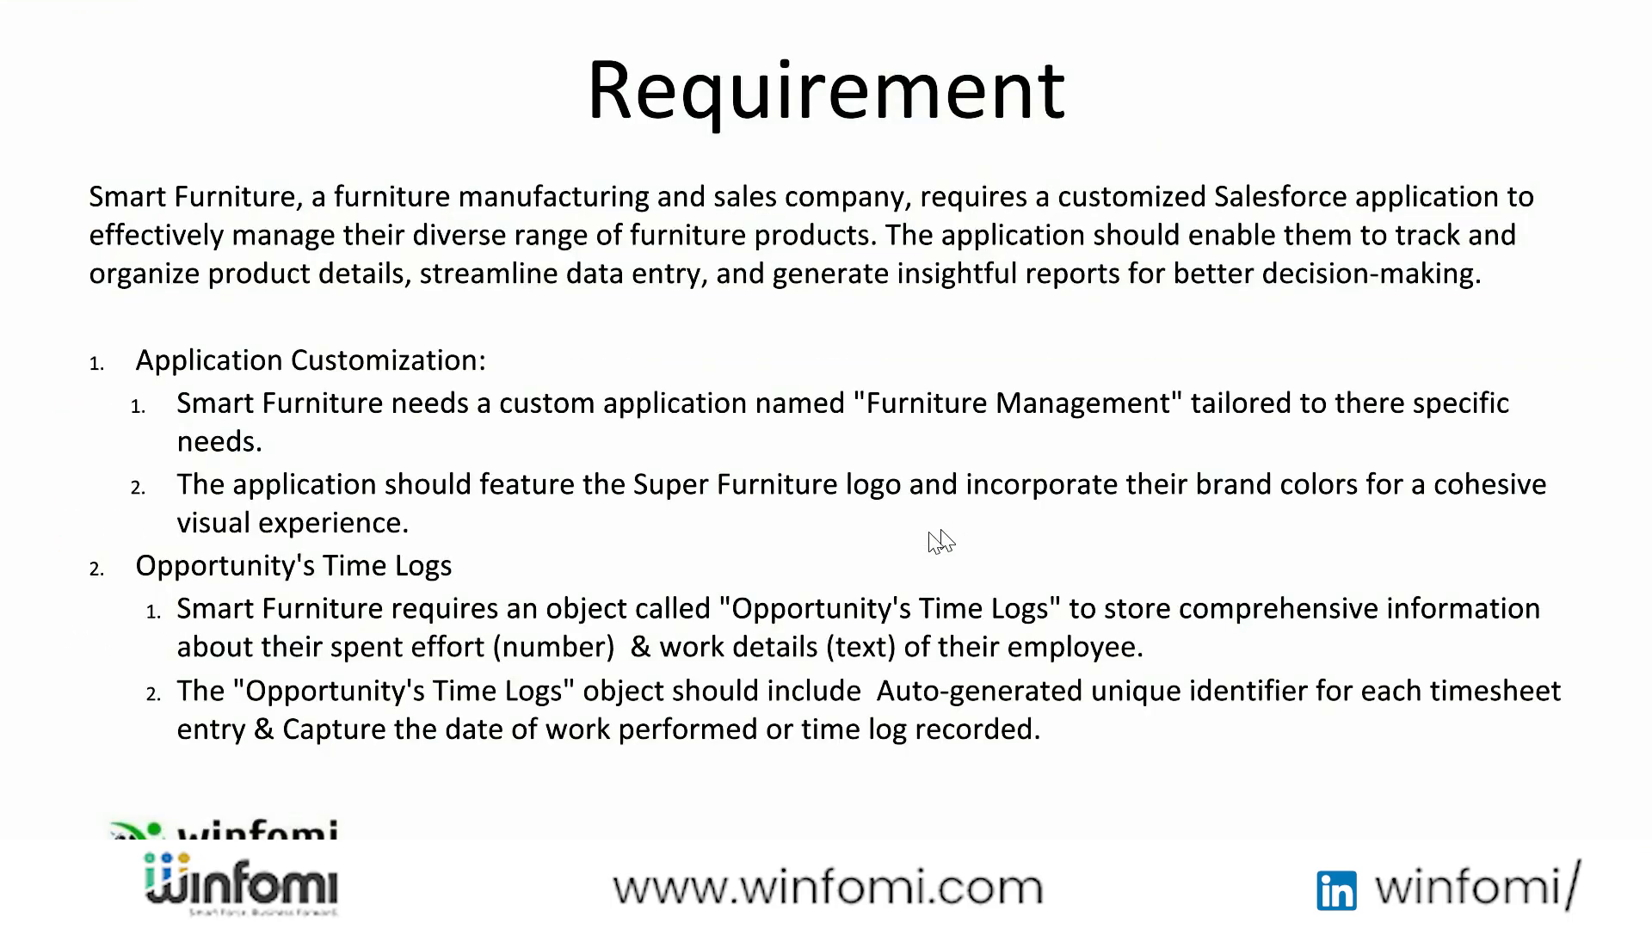
key(alt+Tab)
scroll(601, 617, down, 2)
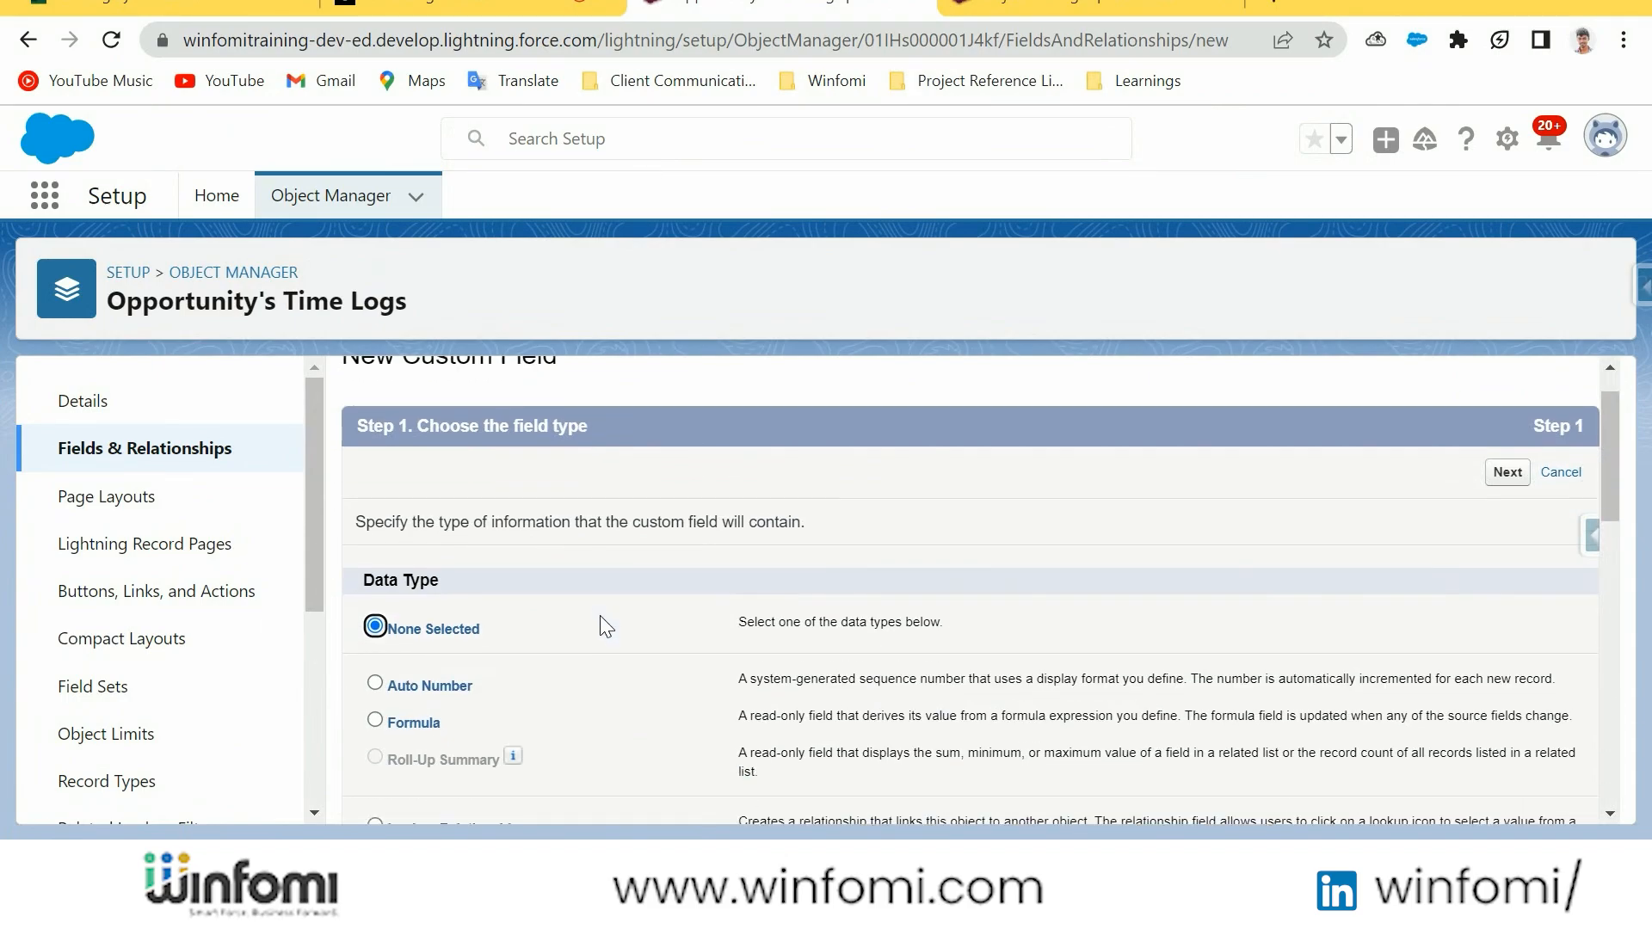
scroll(524, 625, down, 6)
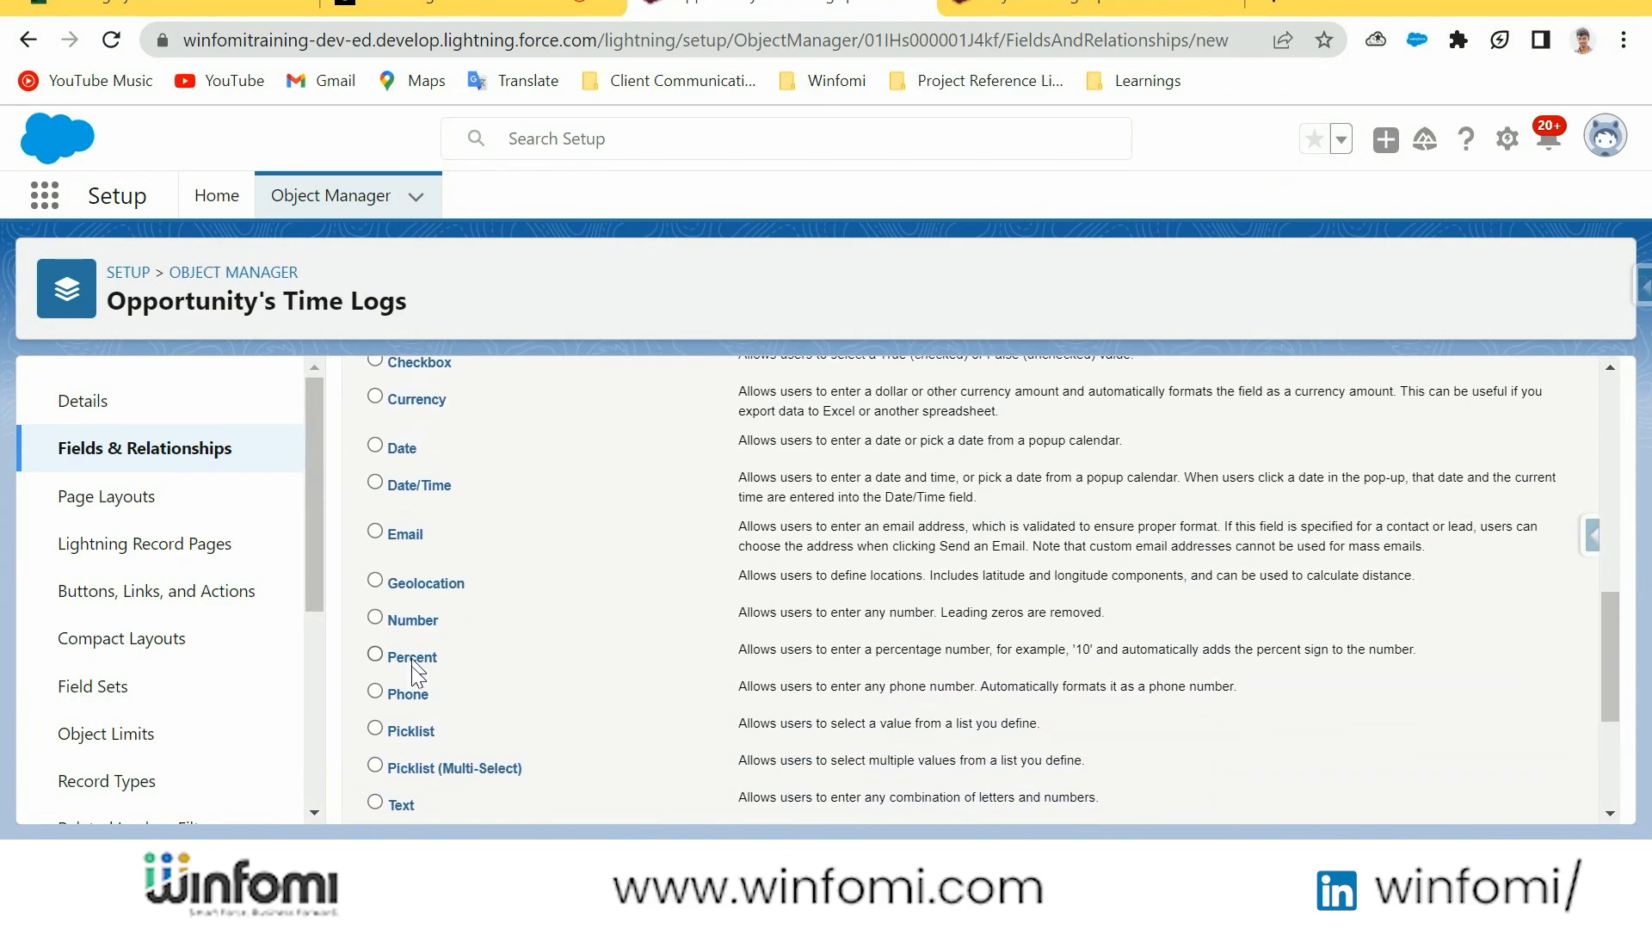
click(411, 678)
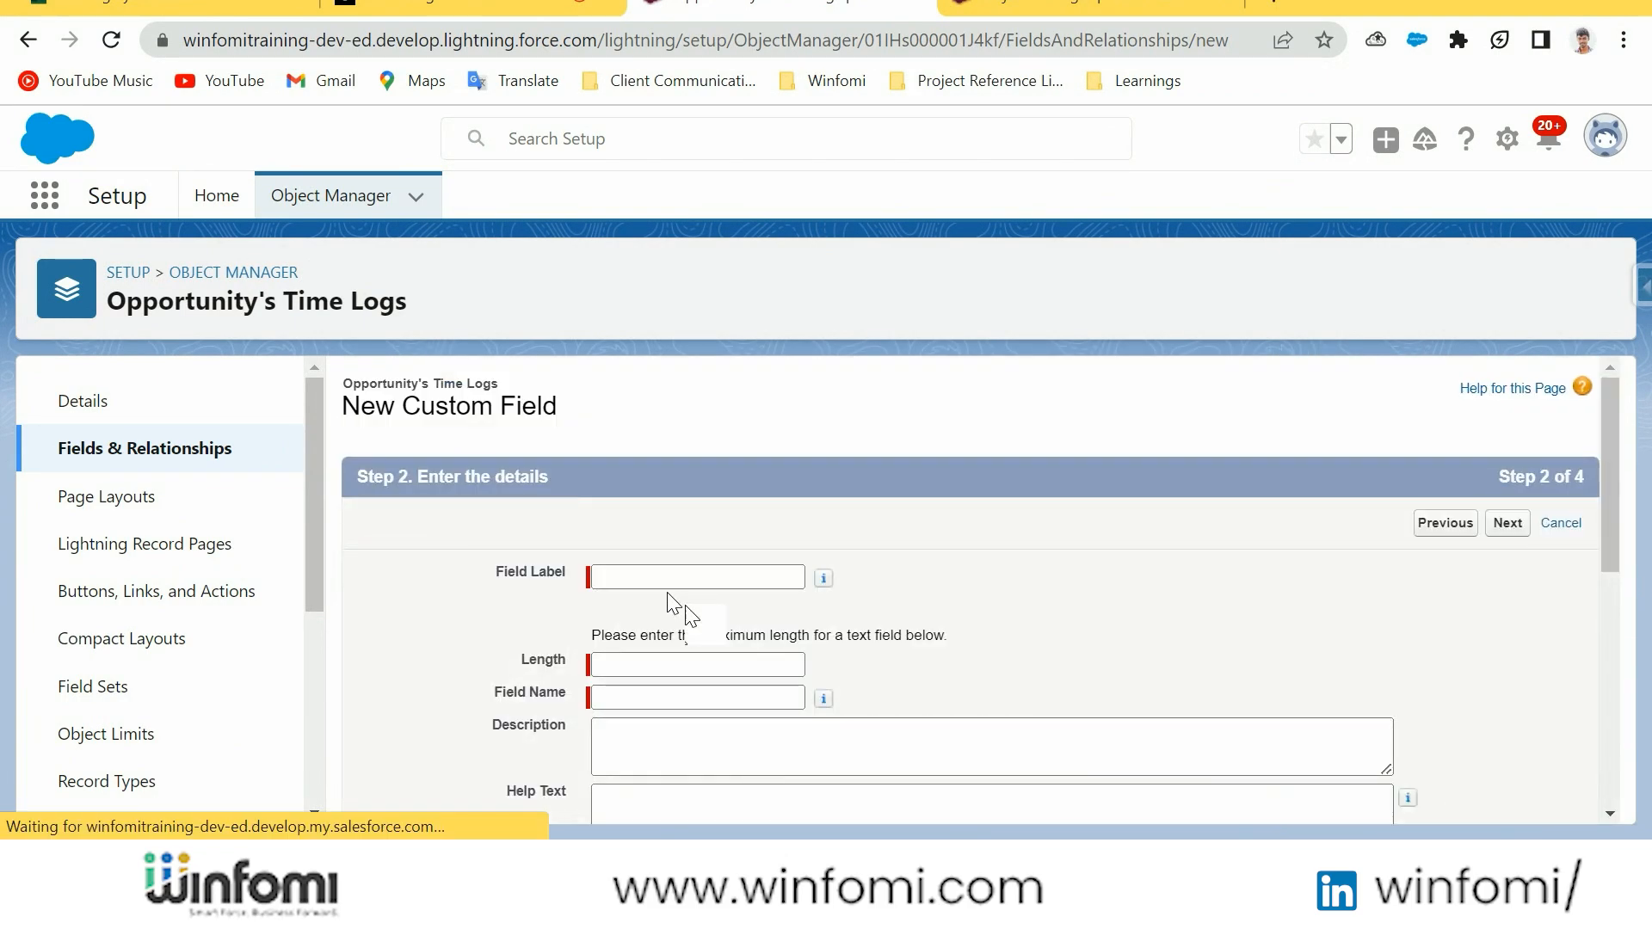
click(668, 575)
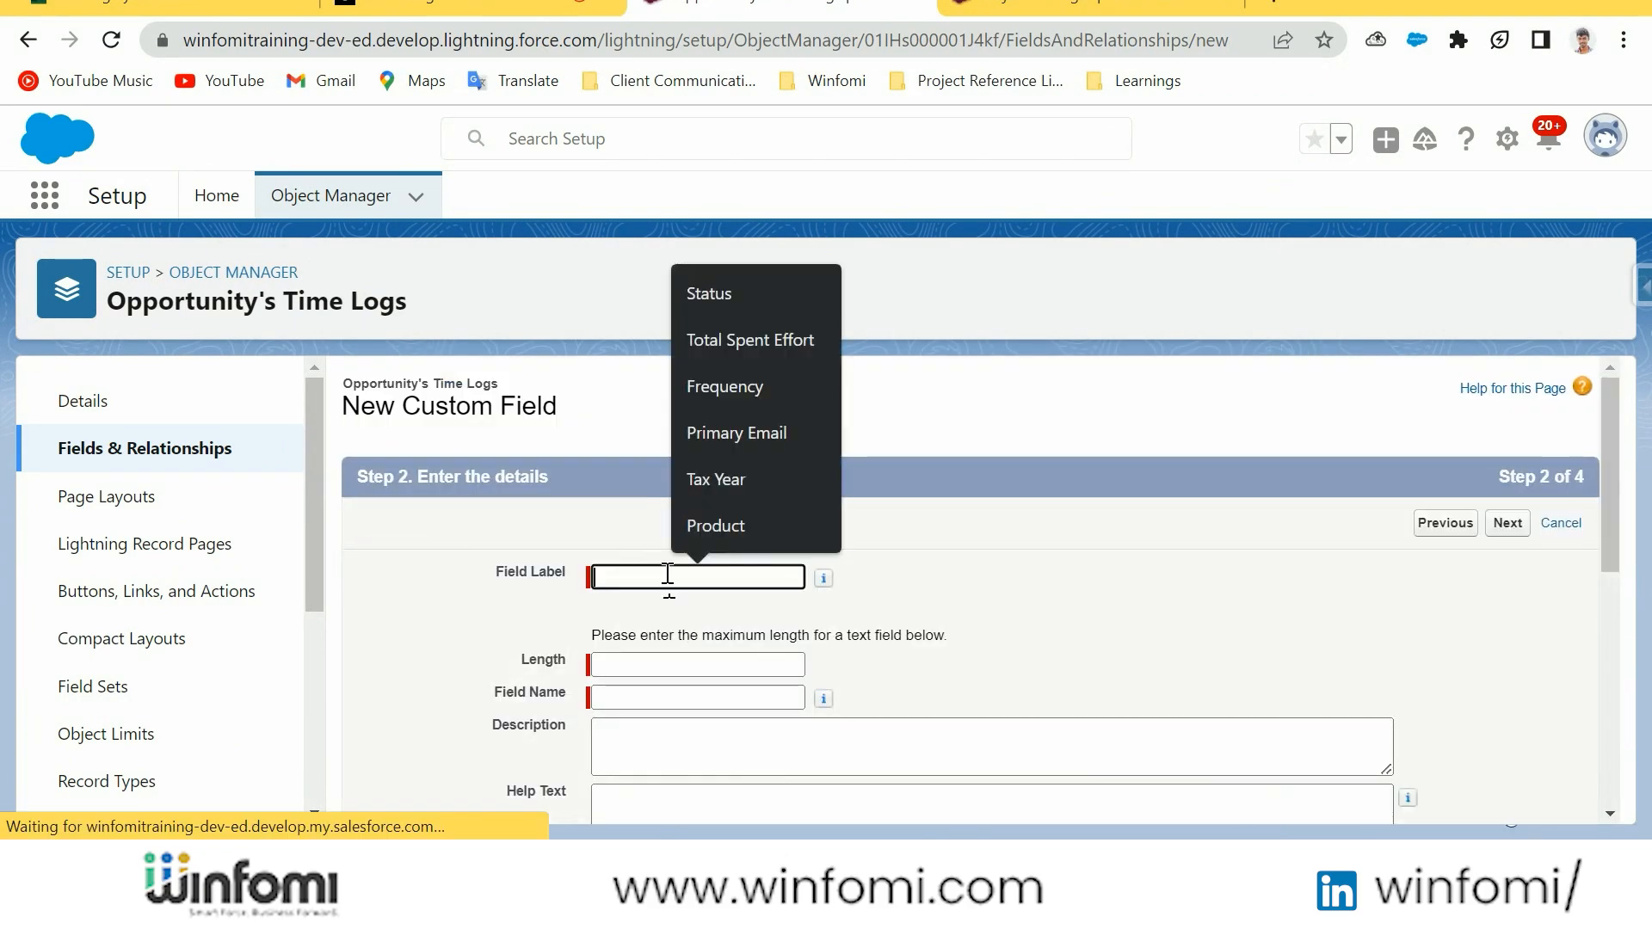
Label the text field Work Details with a length of 255, and save it with the default visibility and page layout
key(Caps_Lock)
text(Work Details)
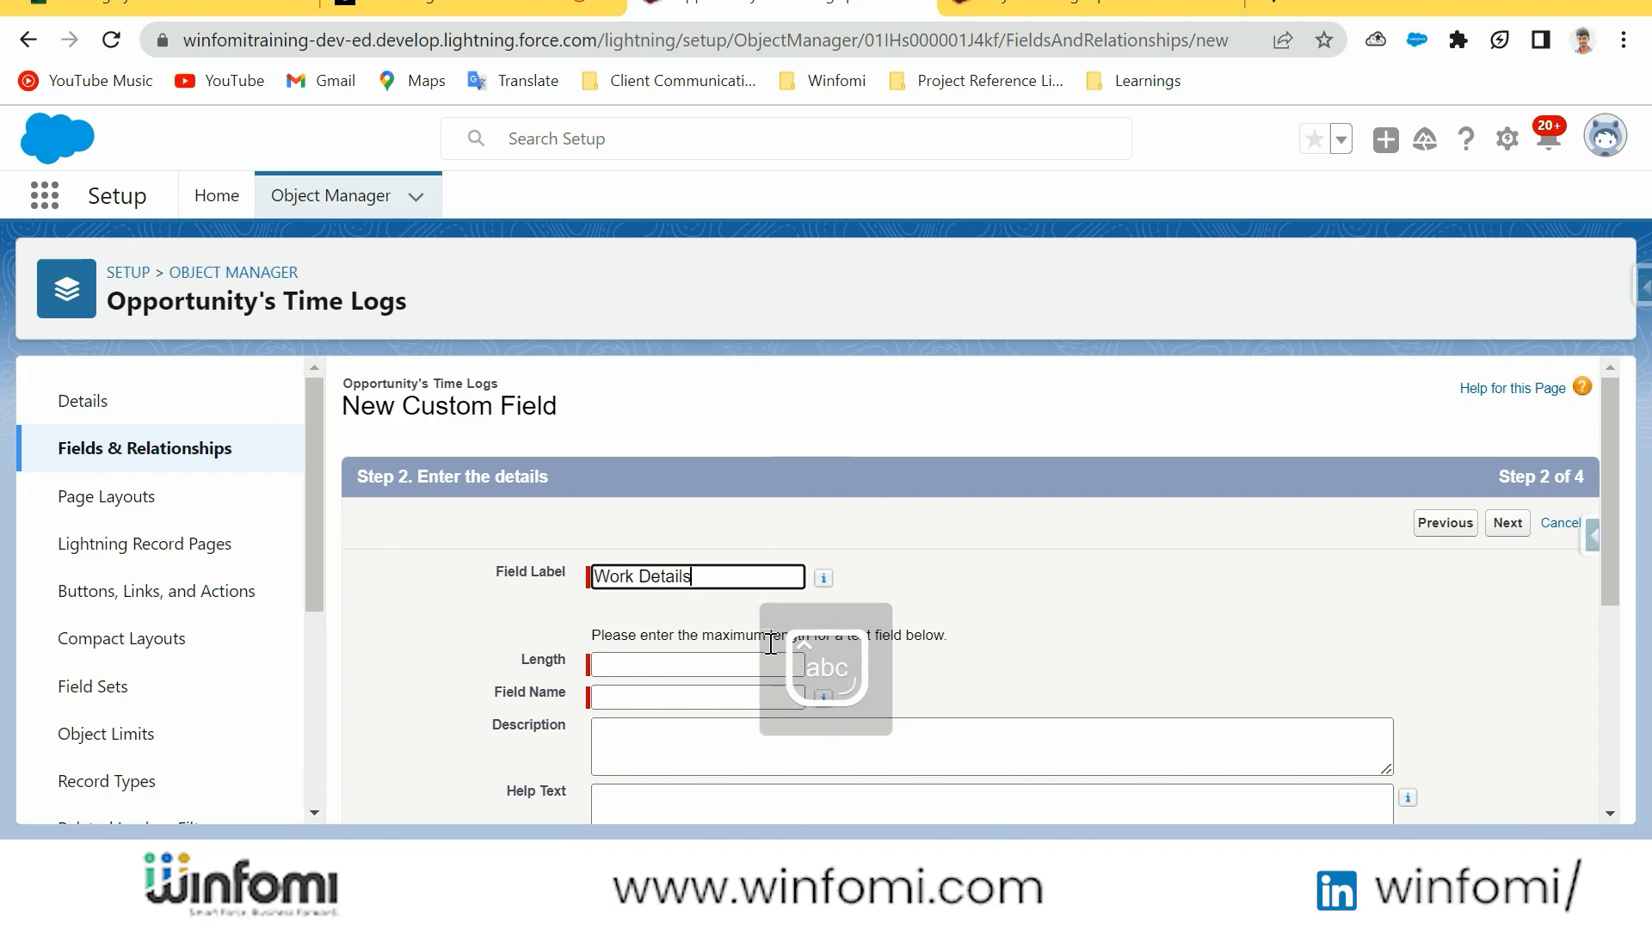
key(Tab)
text(255)
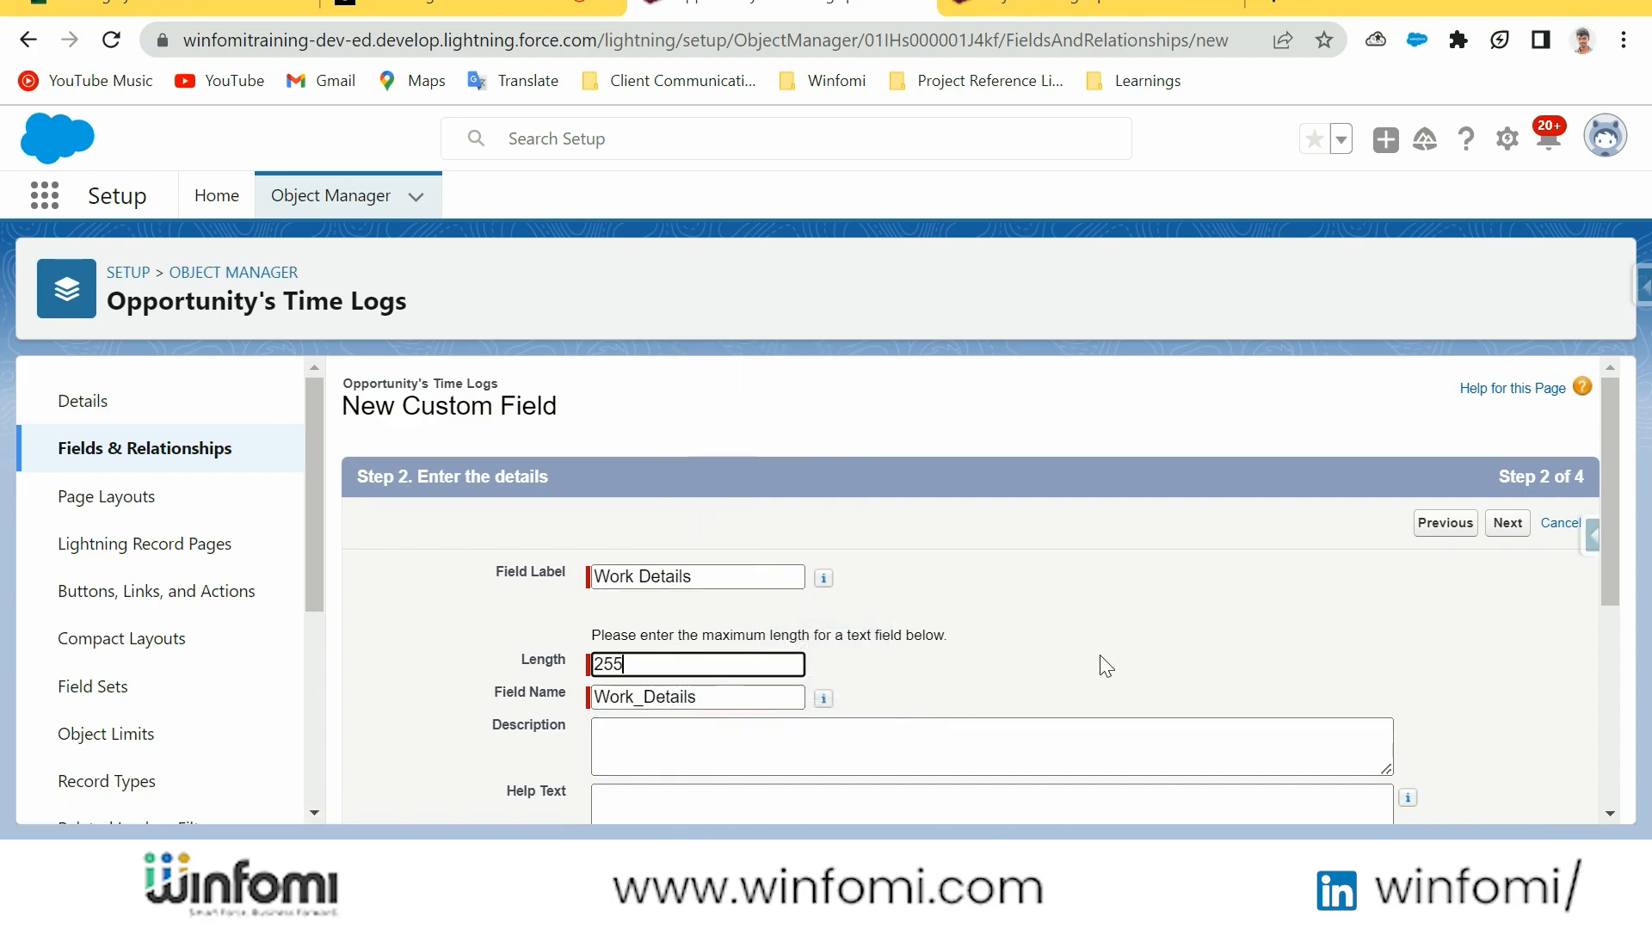
key(Return)
click(1520, 527)
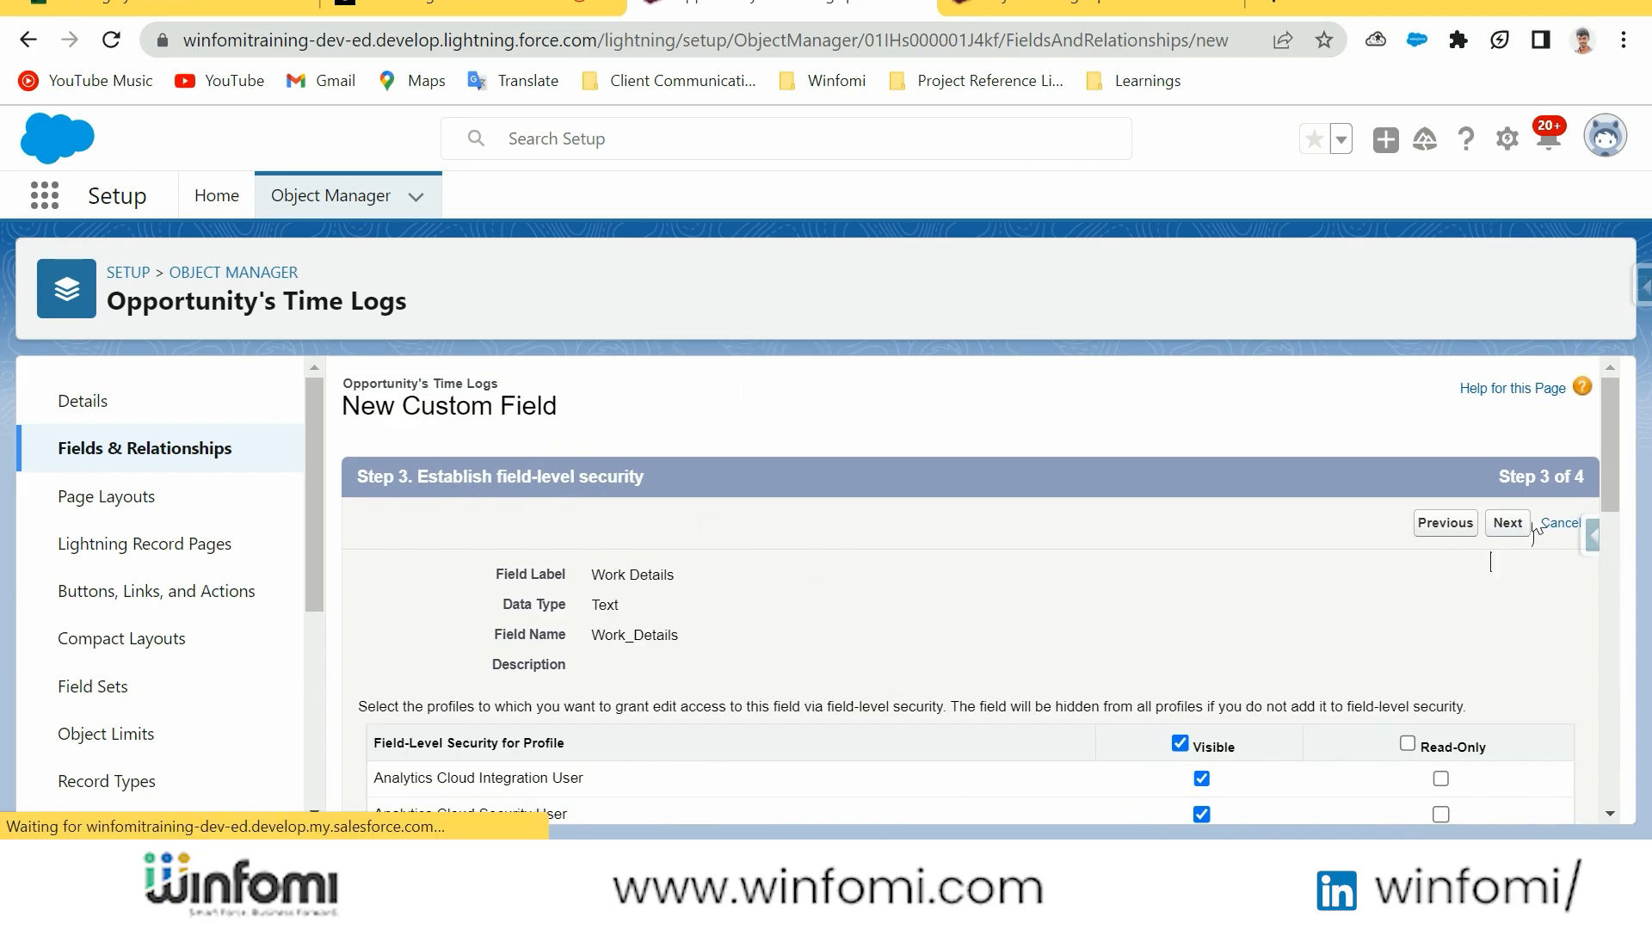
scroll(1204, 602, down, 2)
click(1502, 394)
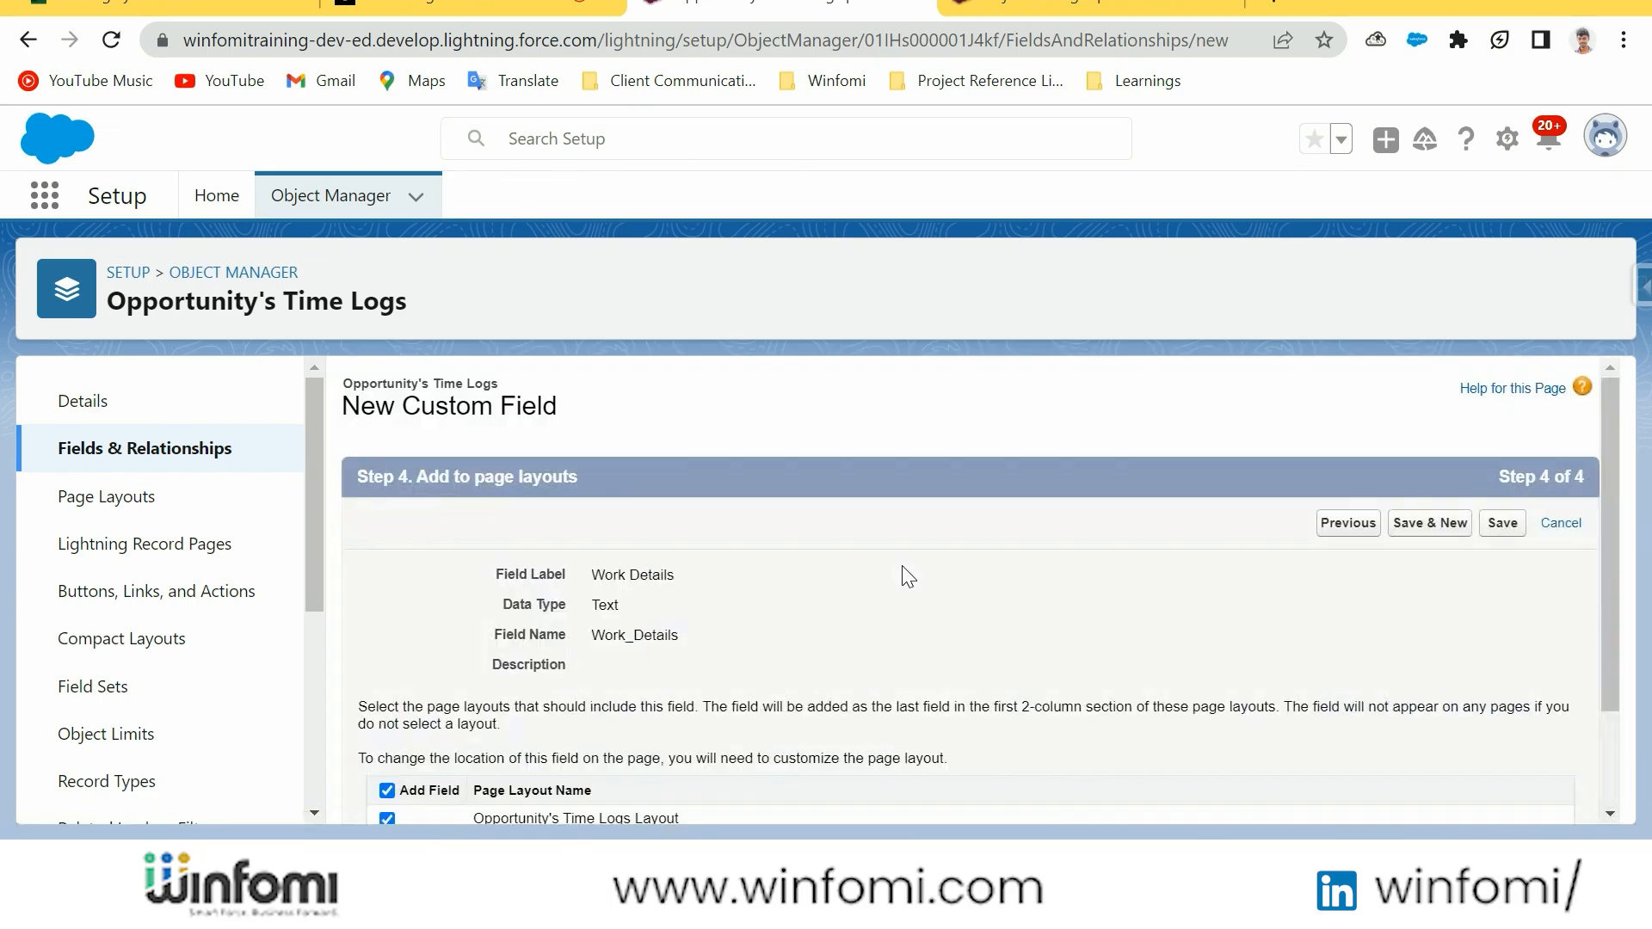
Search Object Manager for "oppor" and highlight the __c suffix in the API name of Opportunity's Time Logs
click(335, 203)
click(1235, 281)
text(oppor)
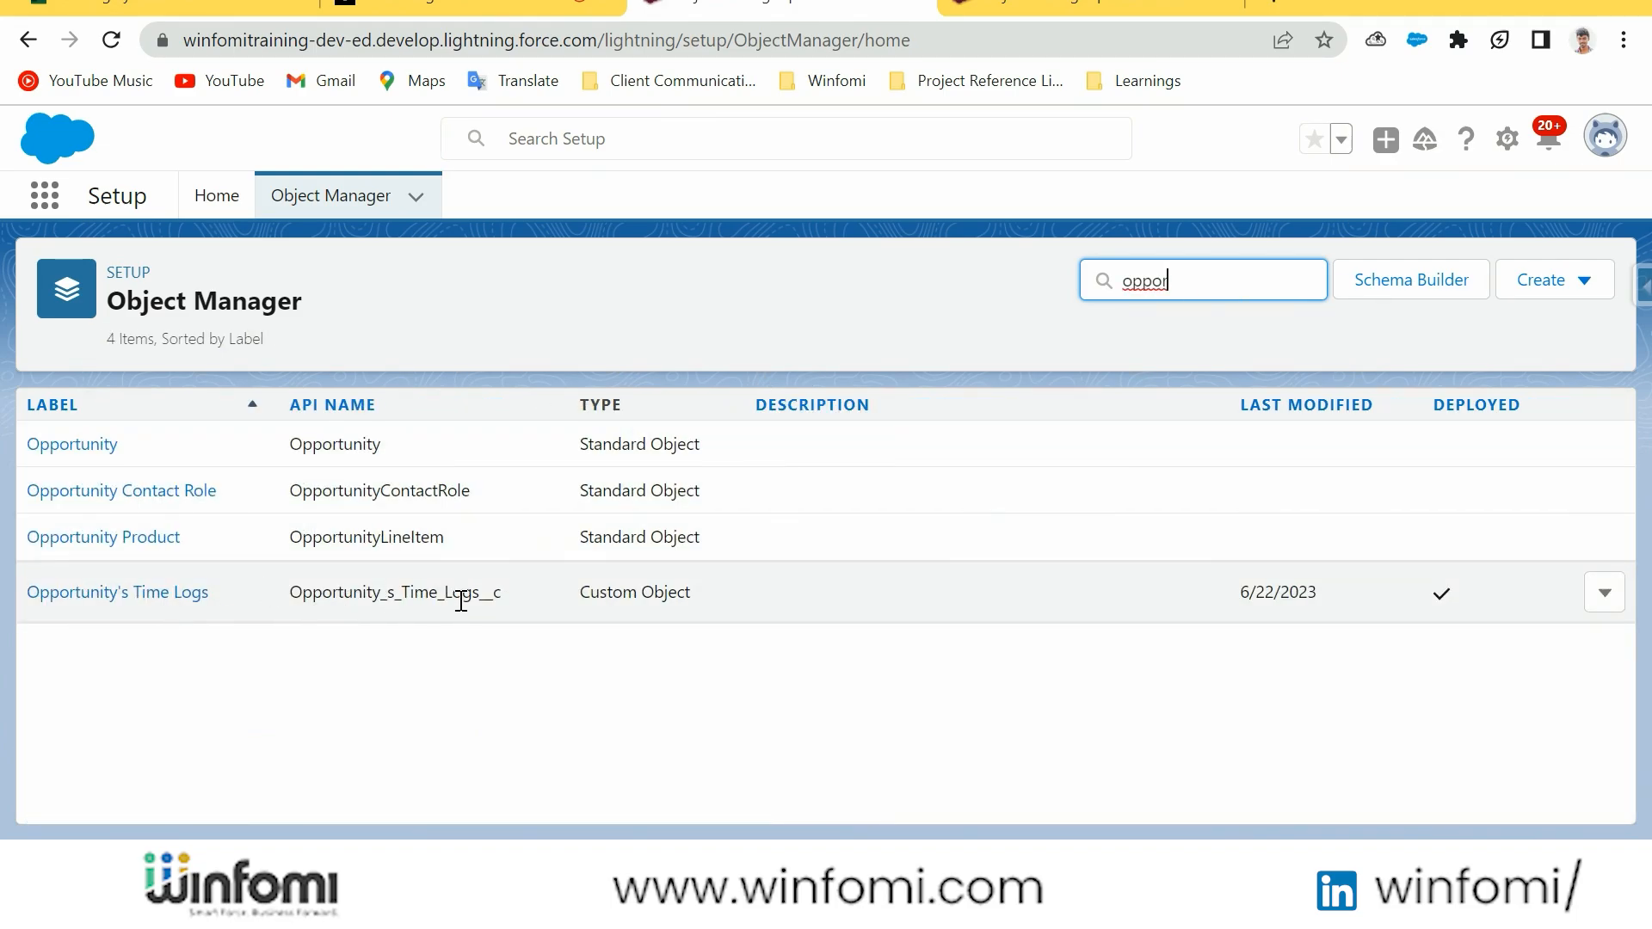
drag(517, 601, 481, 594)
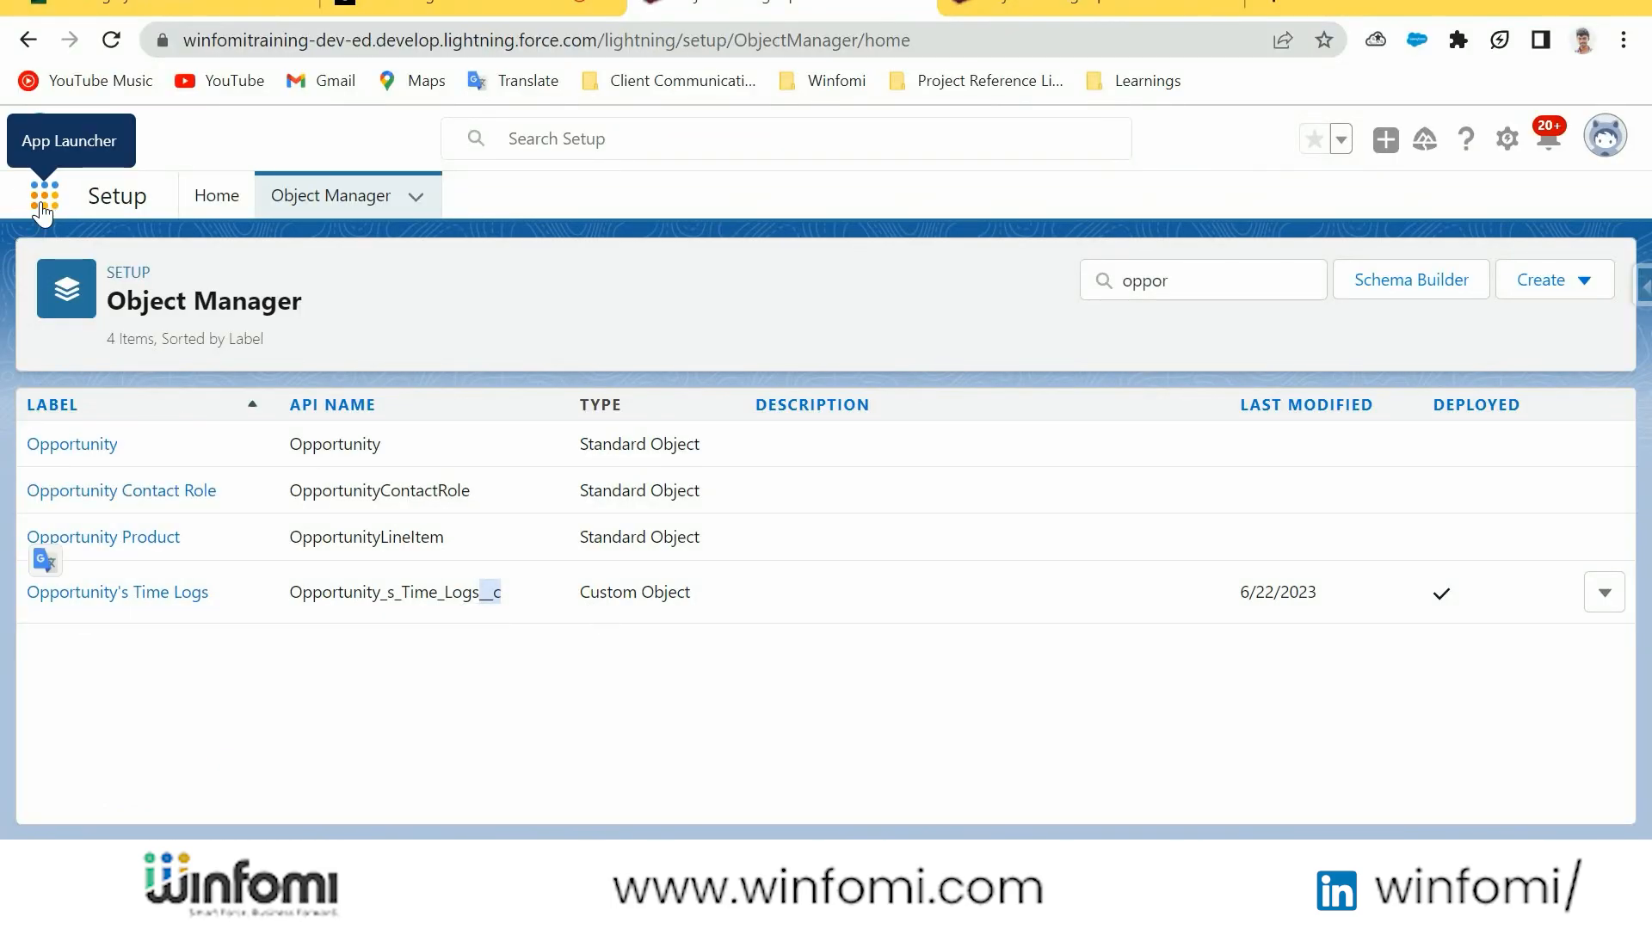
Search the App Launcher for "oppo" to look for the custom object, and close it
click(43, 206)
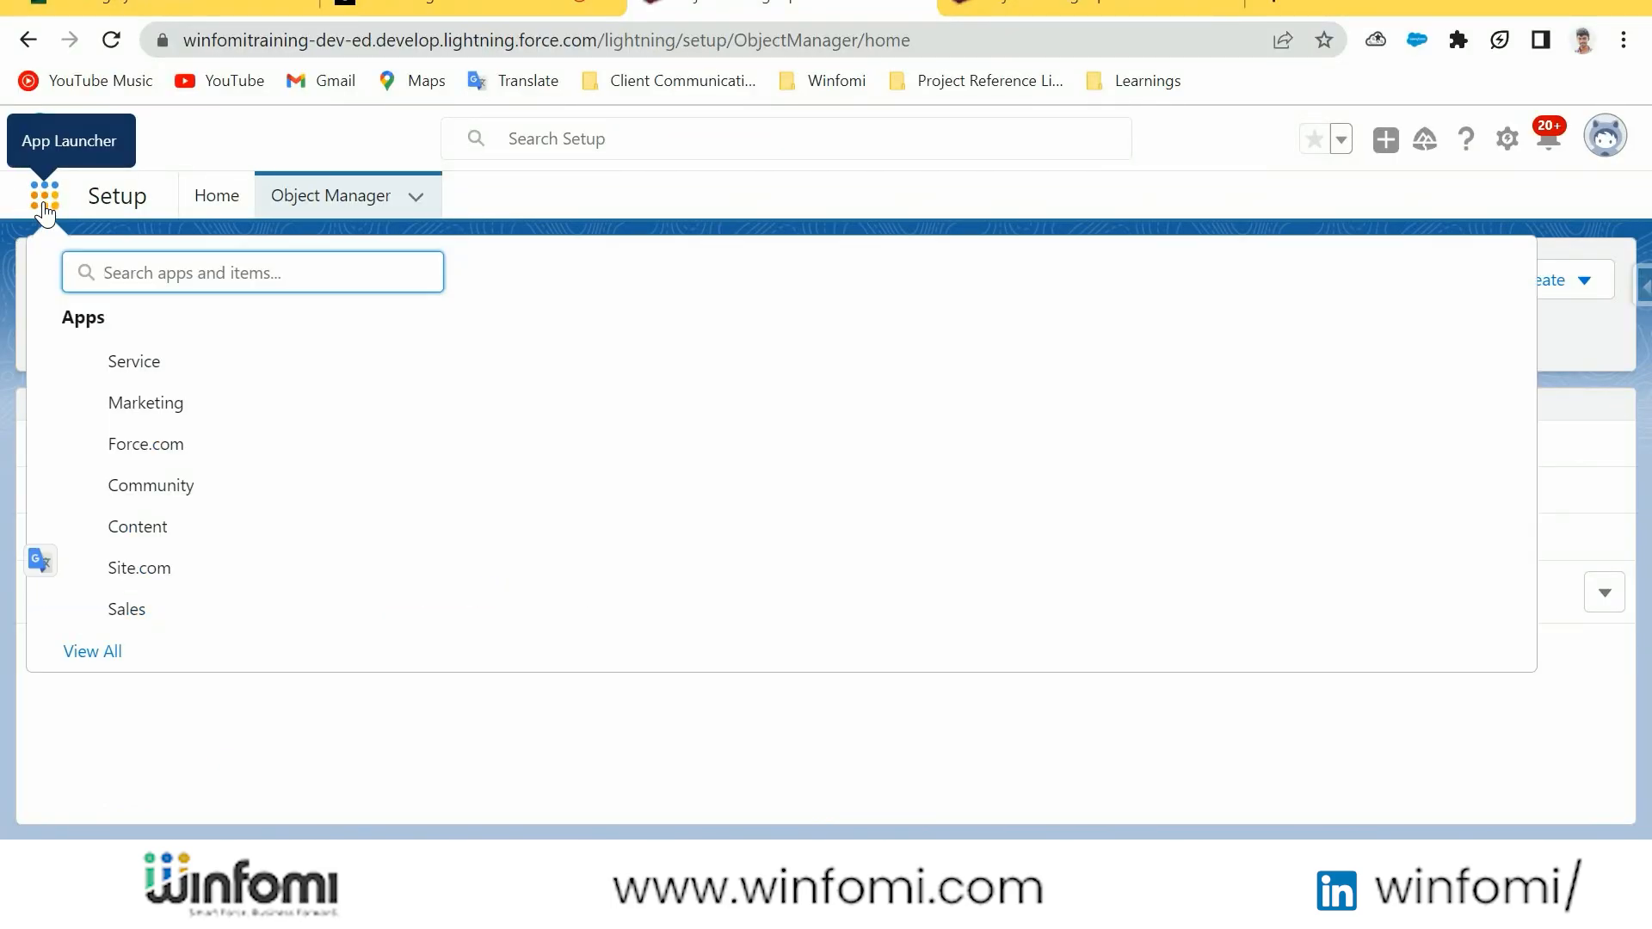
text(oppo)
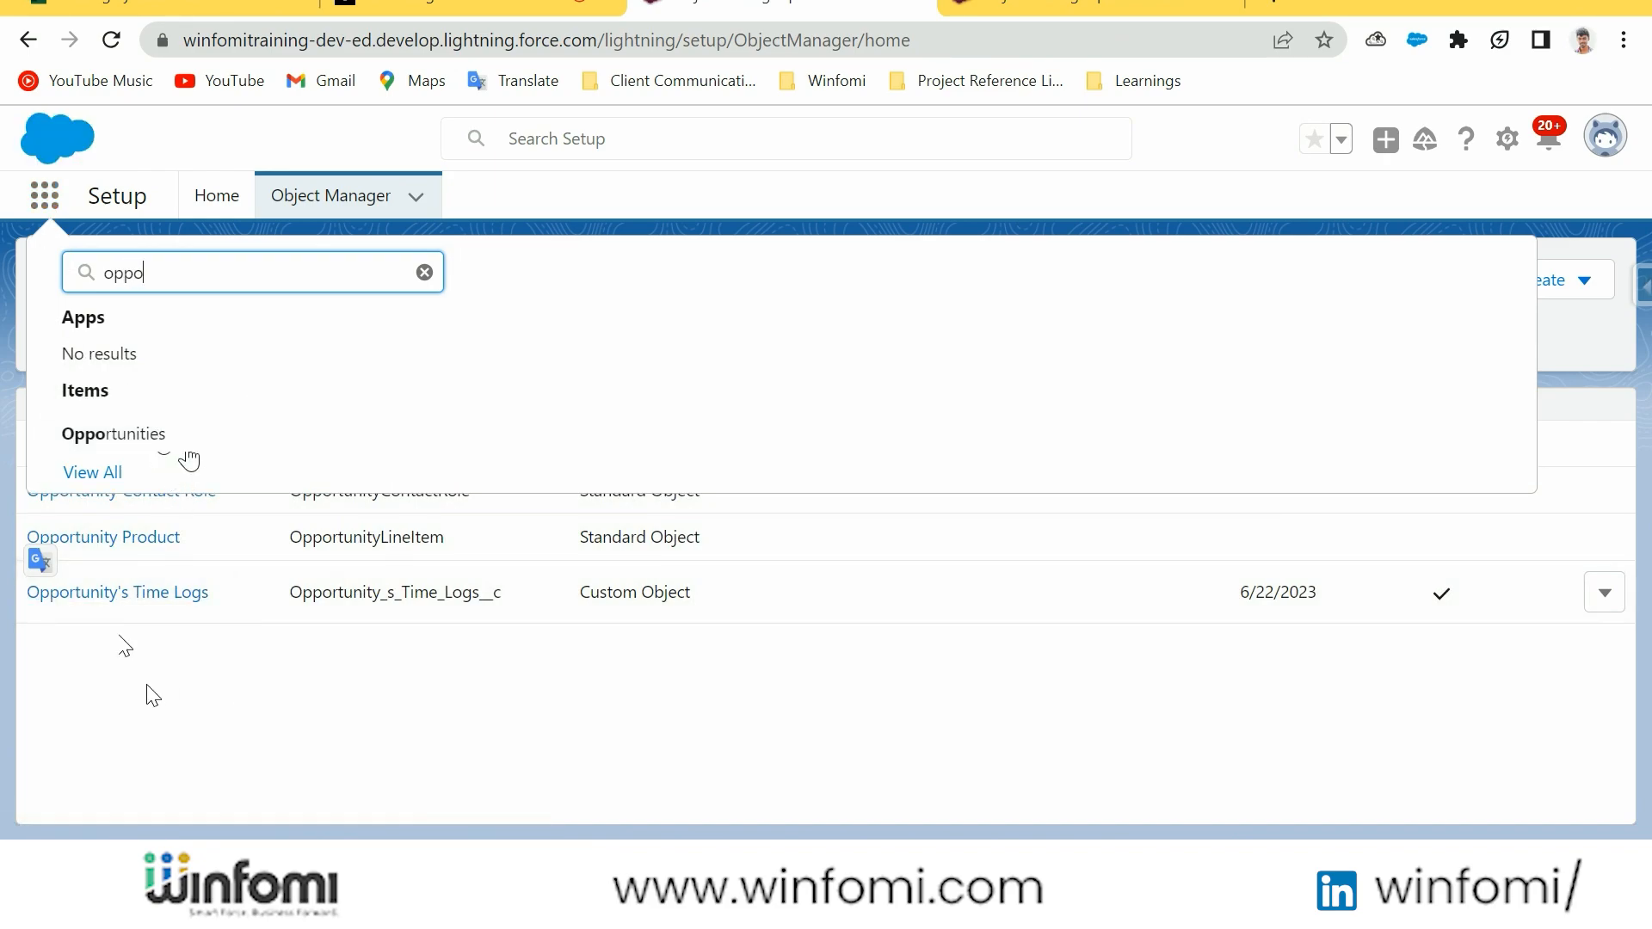
key(Escape)
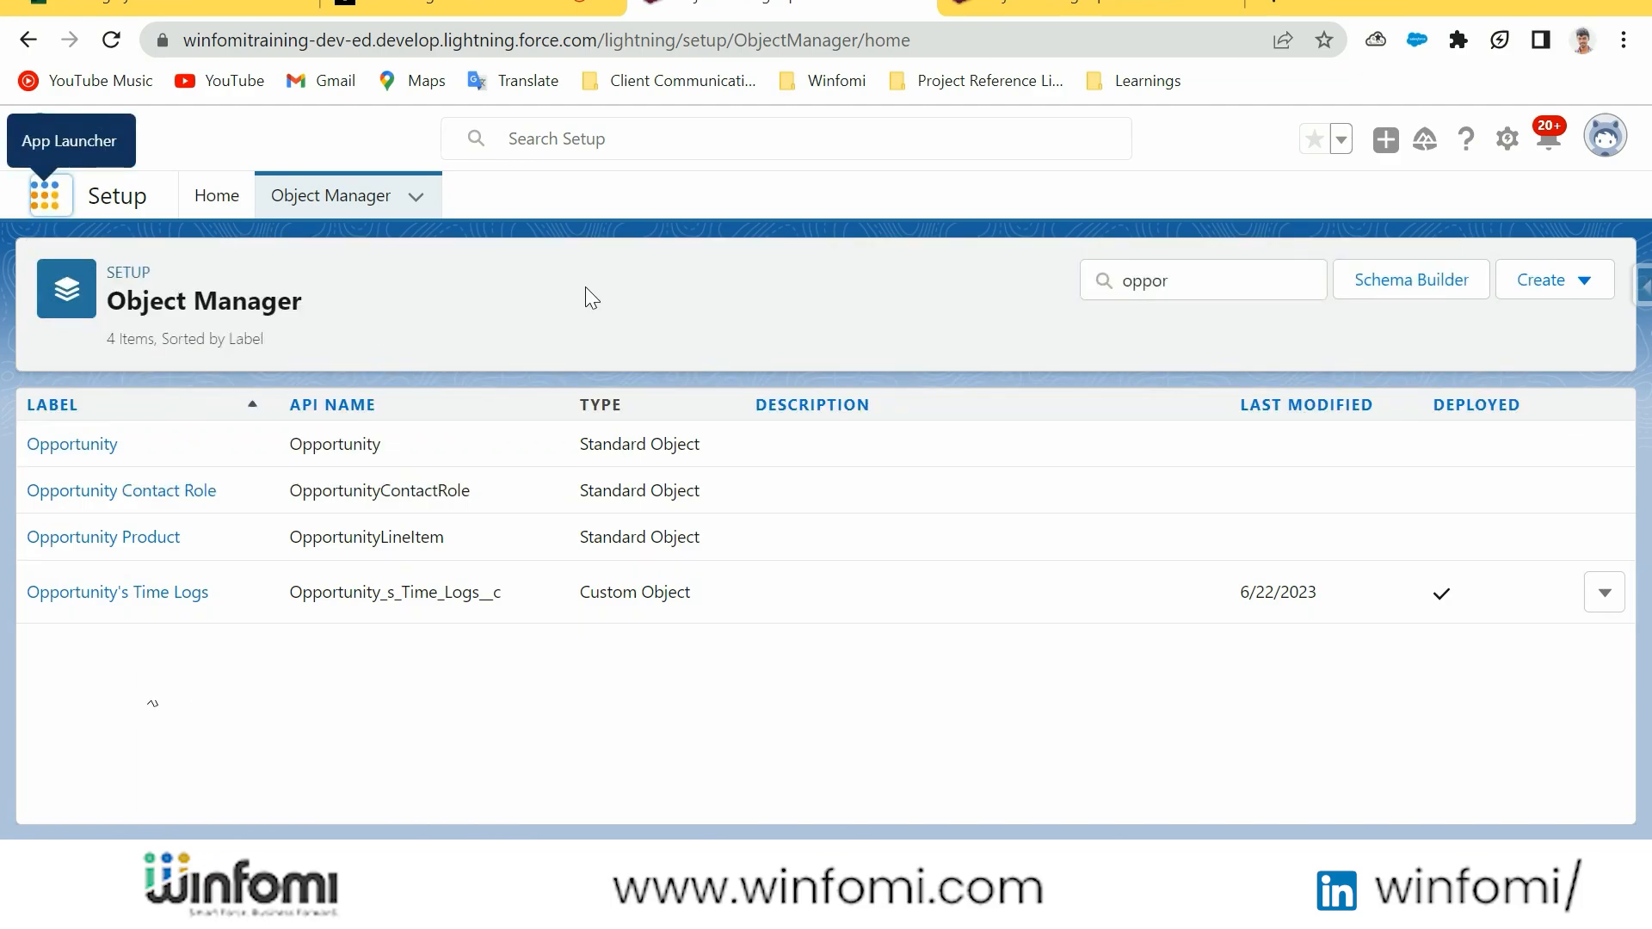
Switch to the other Setup browser tab, find the Tabs settings page, and show its Custom Object Tabs section
click(1037, 8)
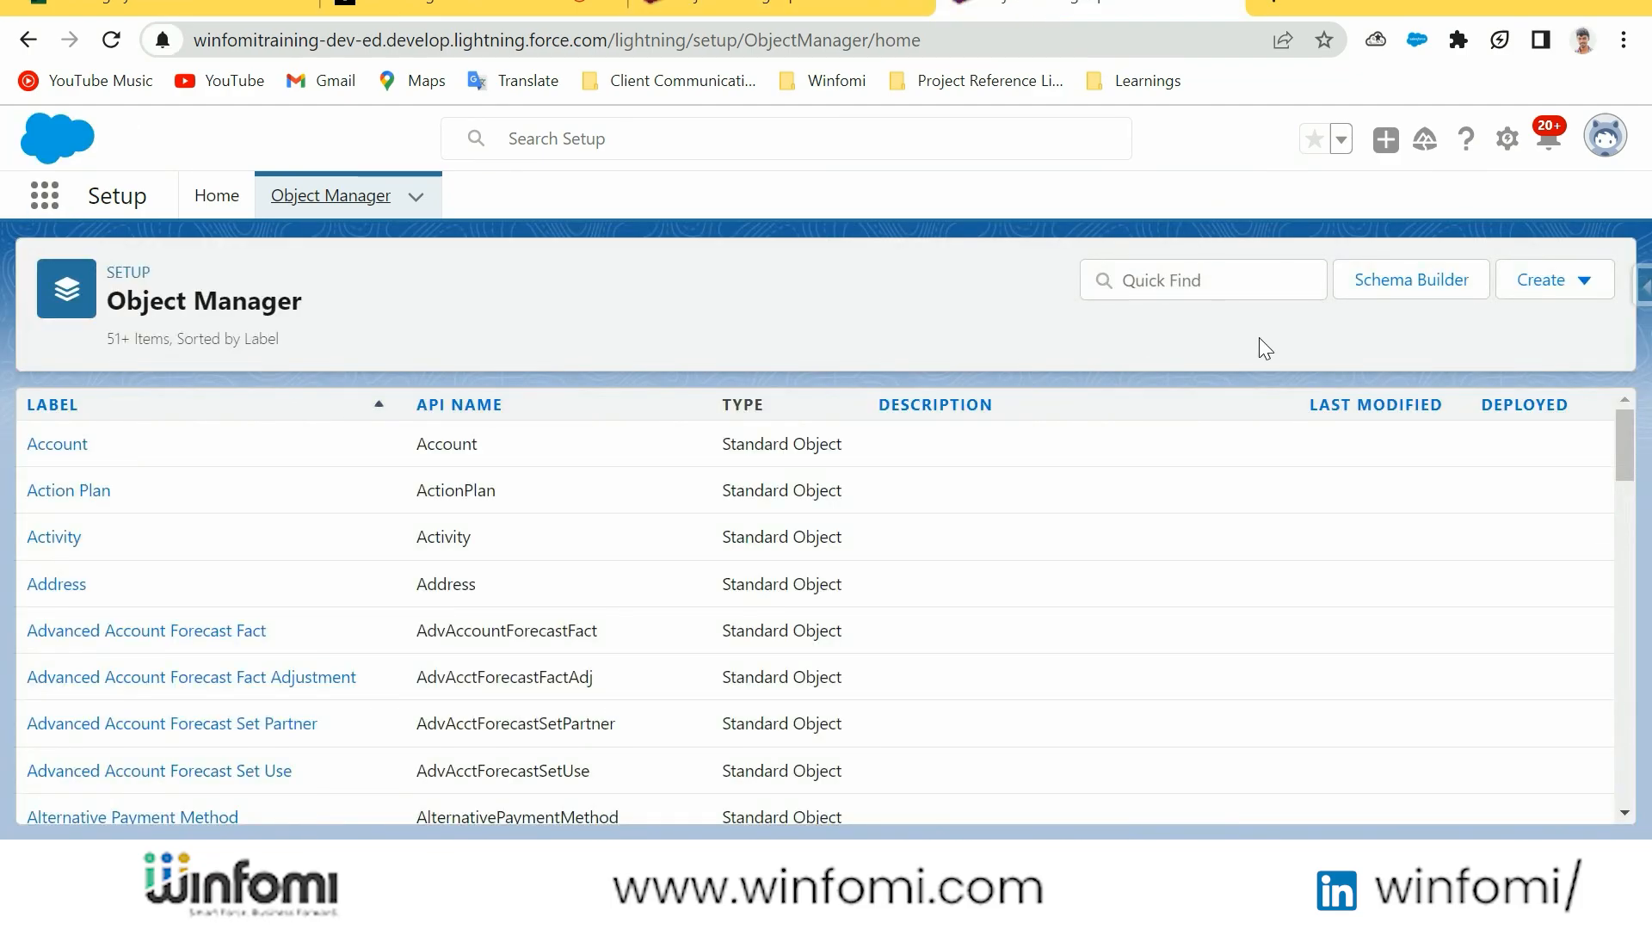
click(176, 212)
double_click(117, 274)
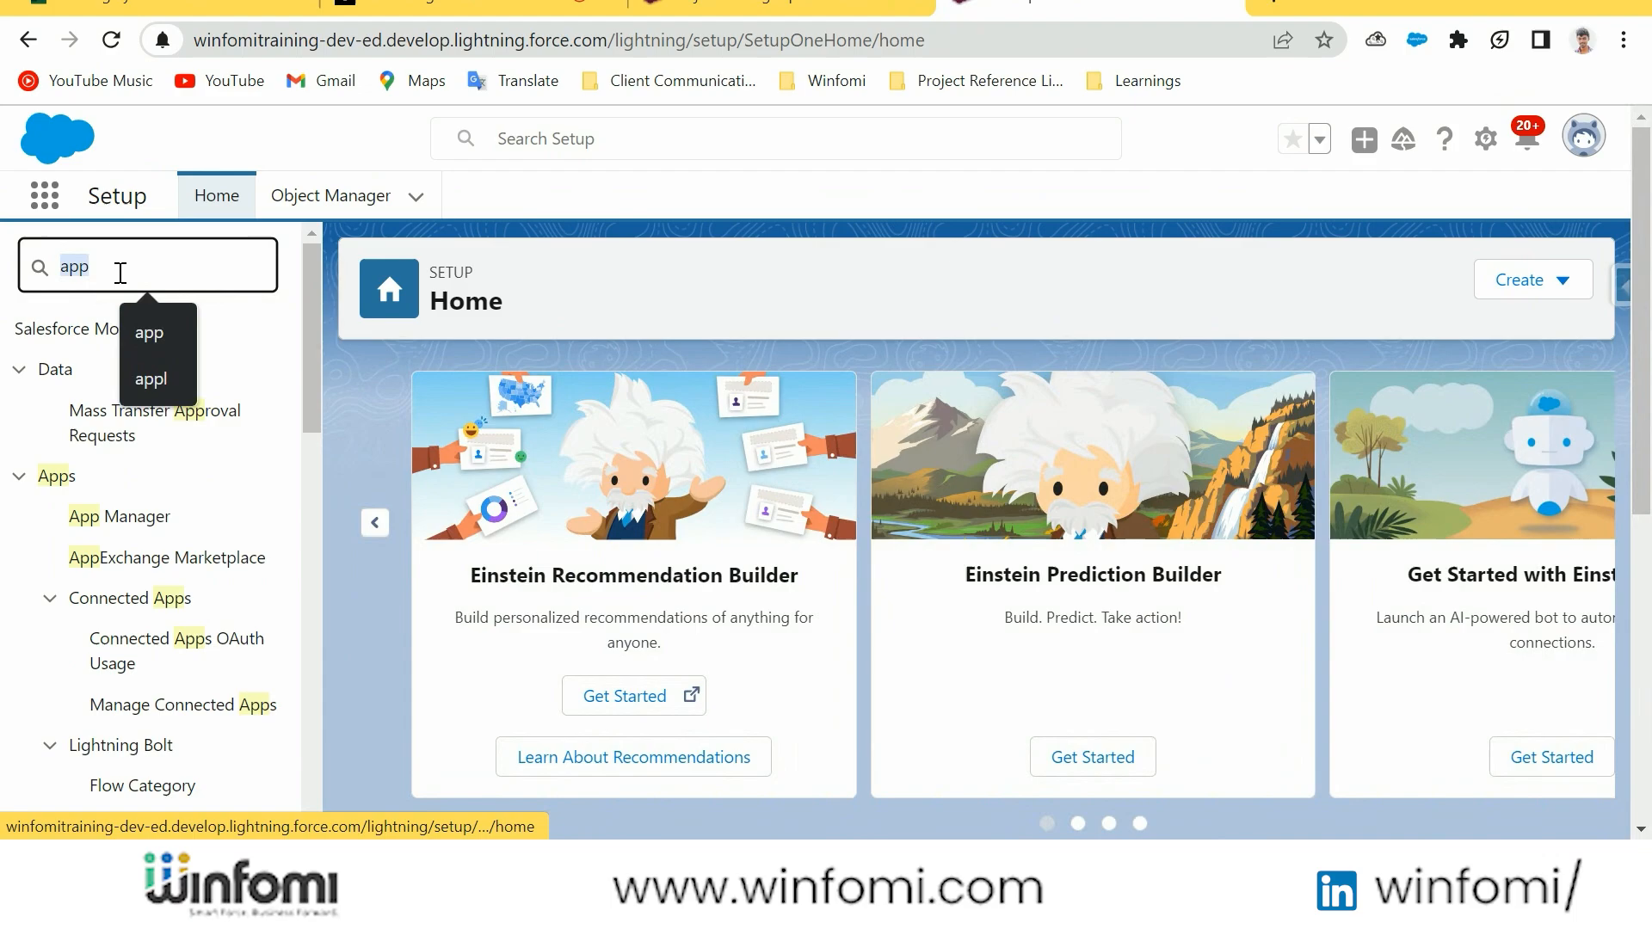
text(tabs)
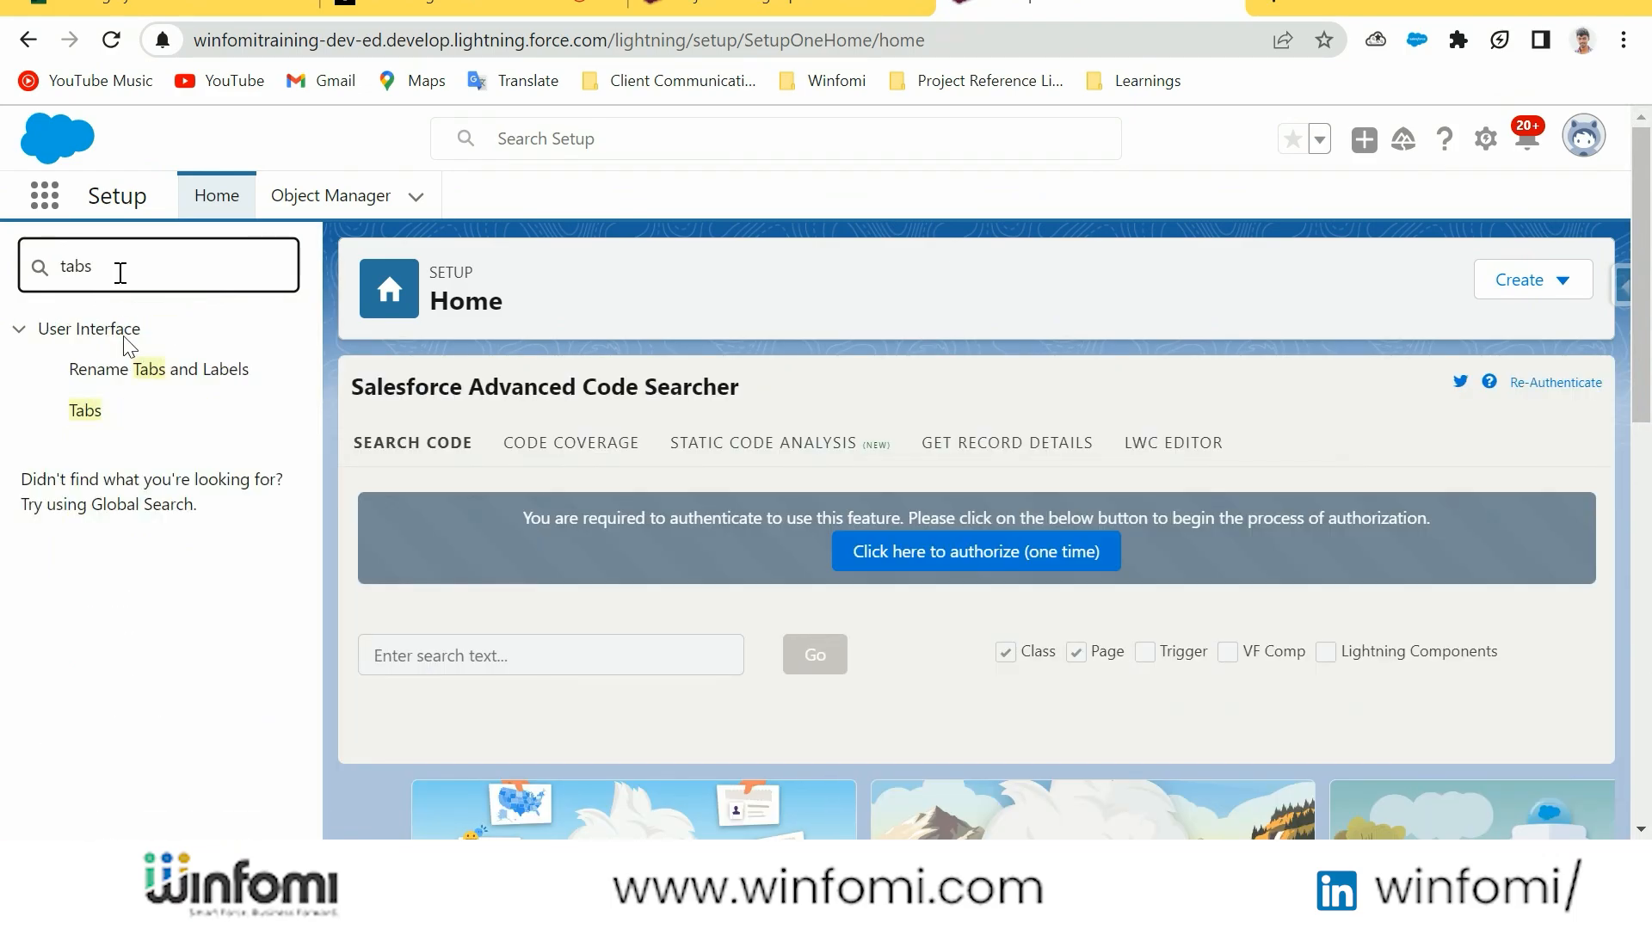
click(91, 423)
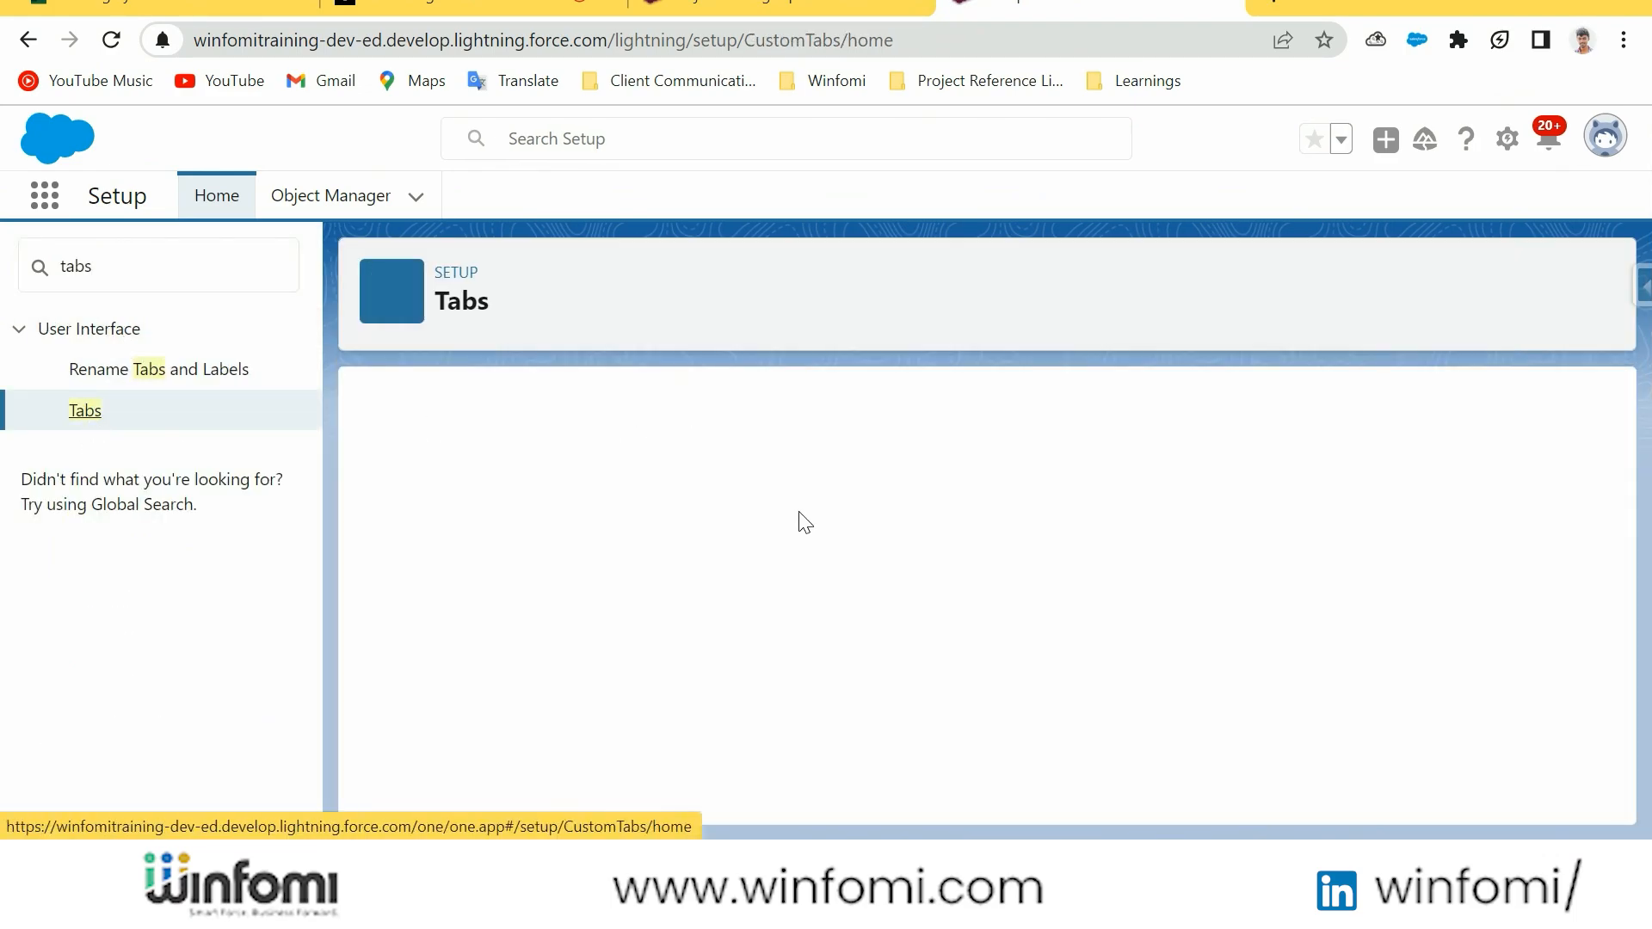
scroll(895, 525, down, 2)
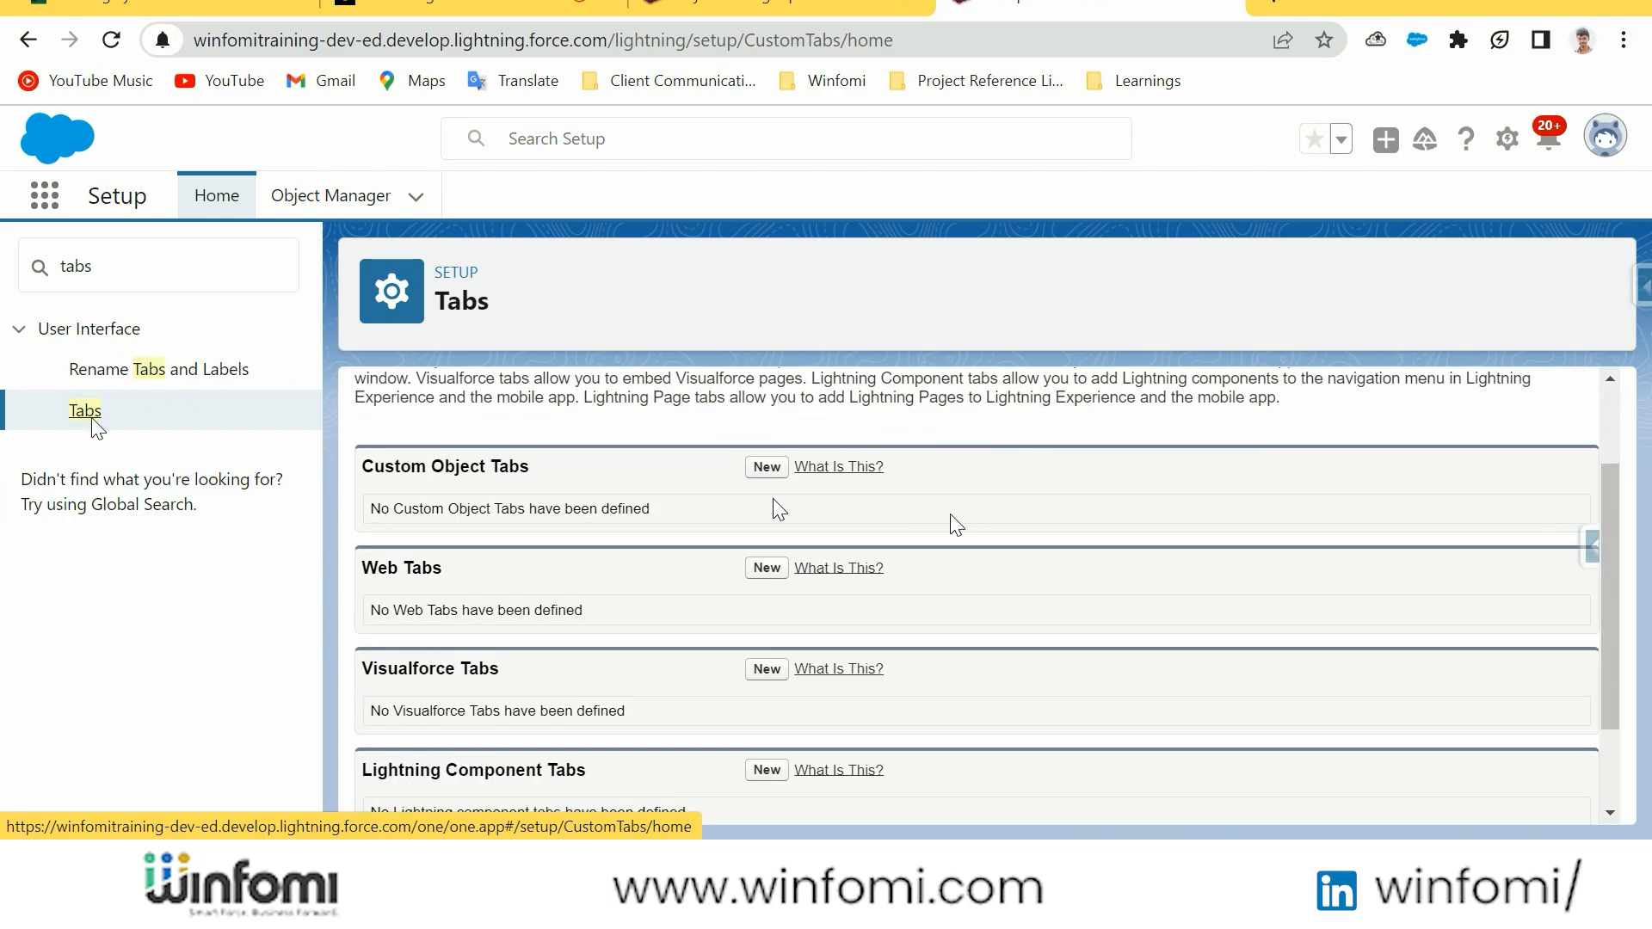
Create a custom object tab for Opportunity's Time Logs with the Star tab style, and save it
click(767, 469)
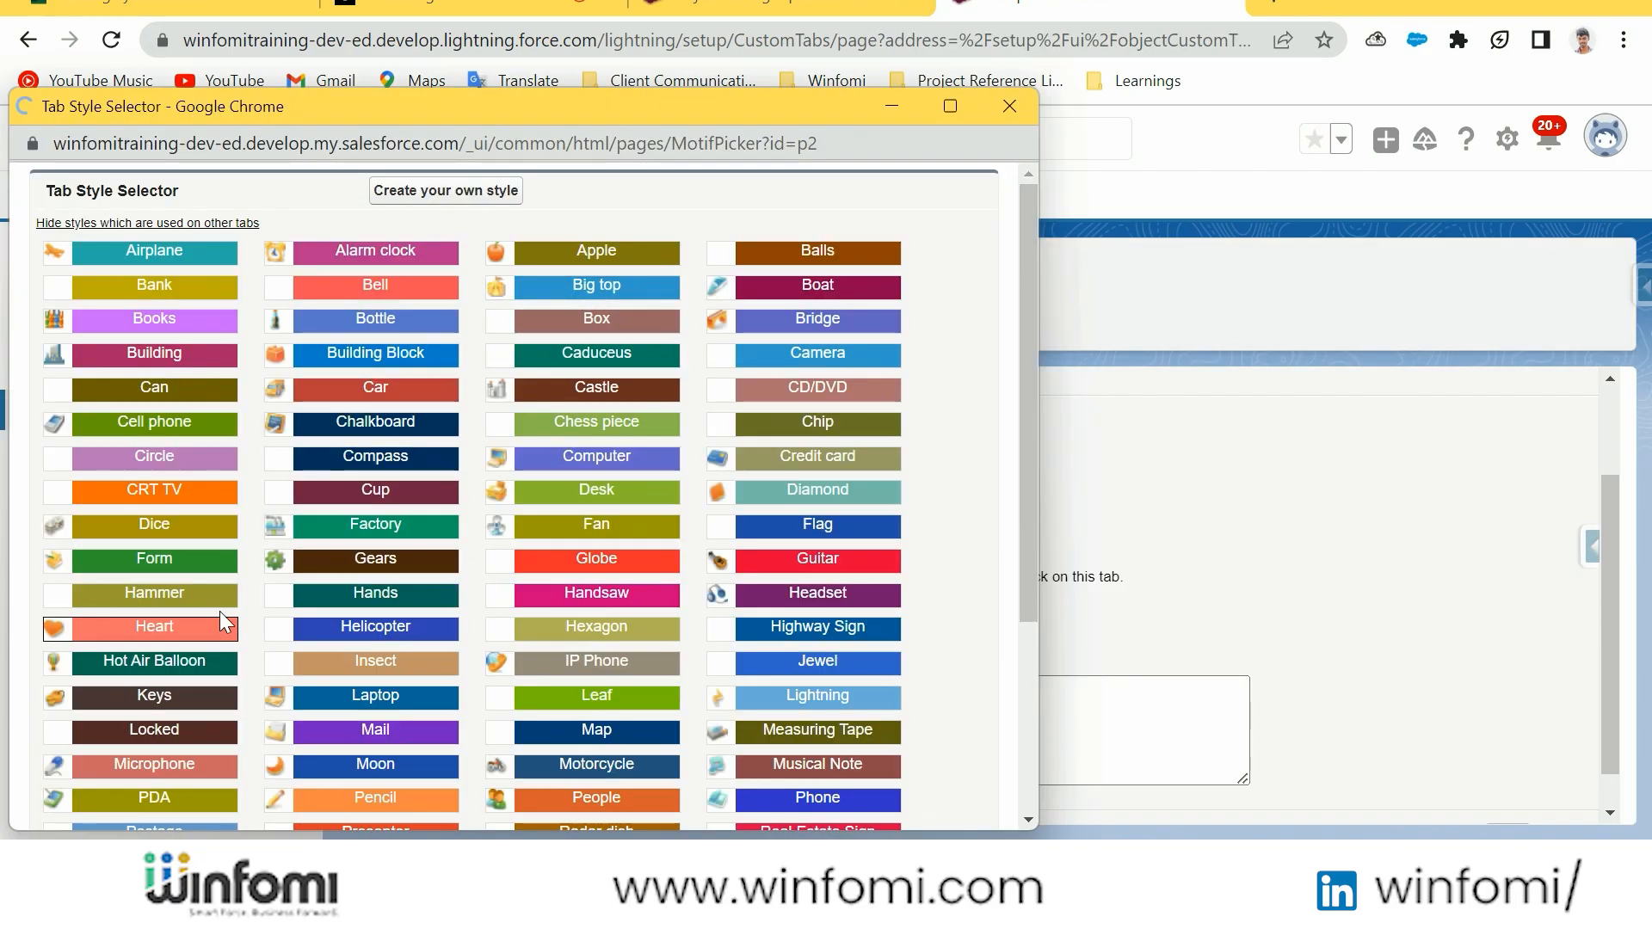
scroll(352, 465, down, 3)
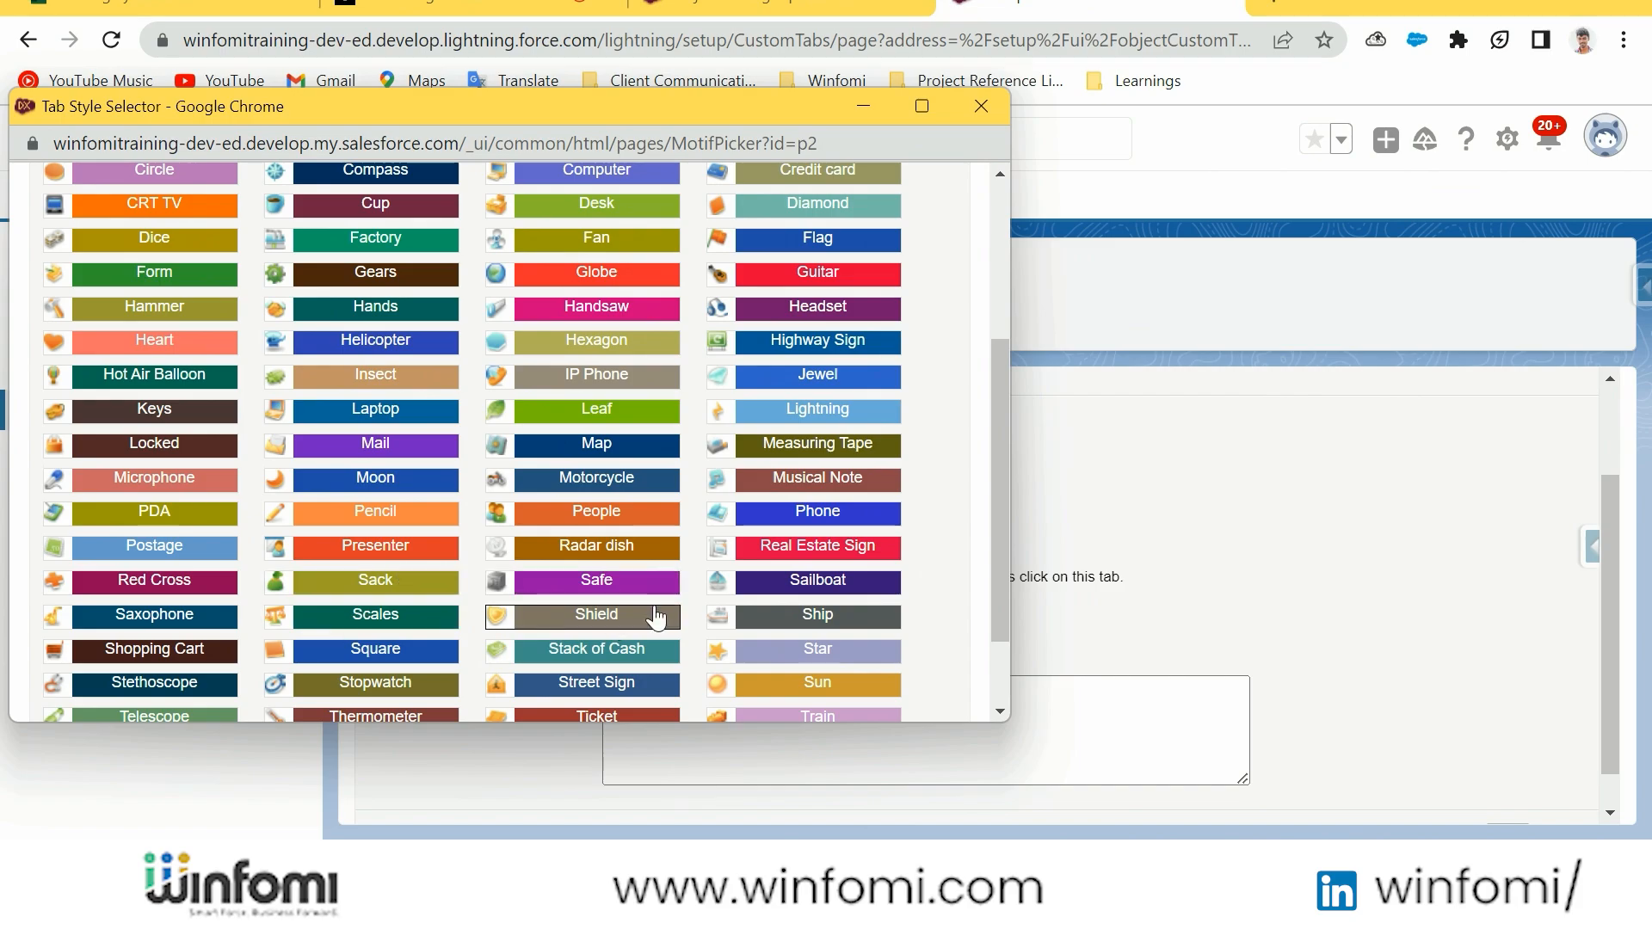
scroll(762, 605, down, 1)
click(721, 577)
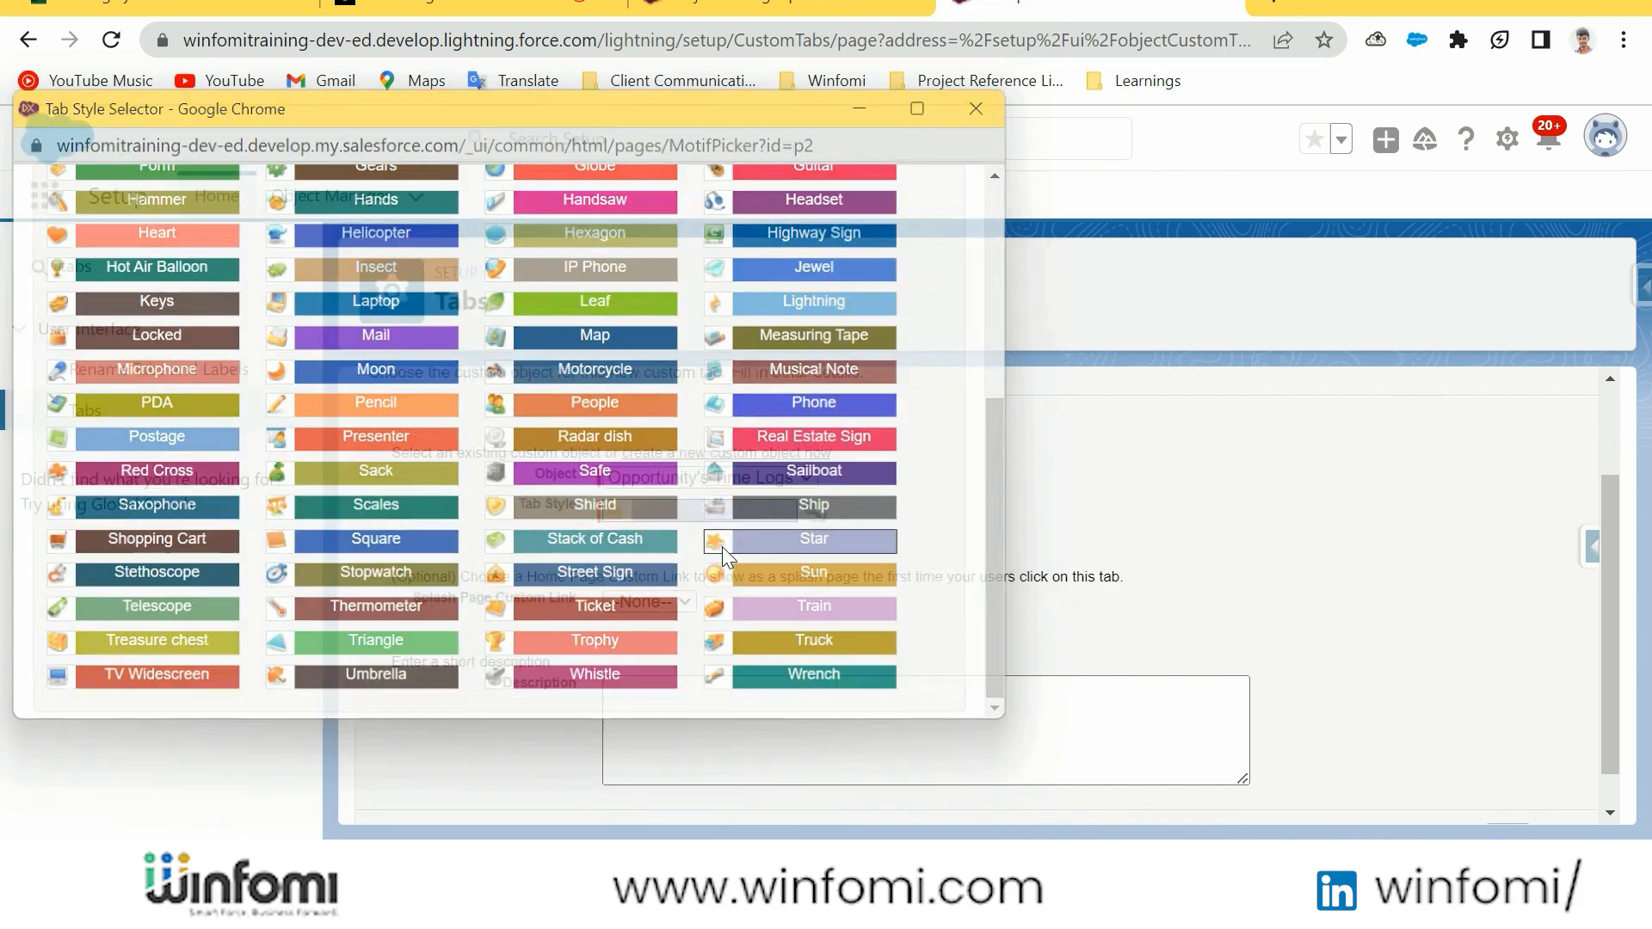
scroll(1052, 604, down, 1)
click(1507, 795)
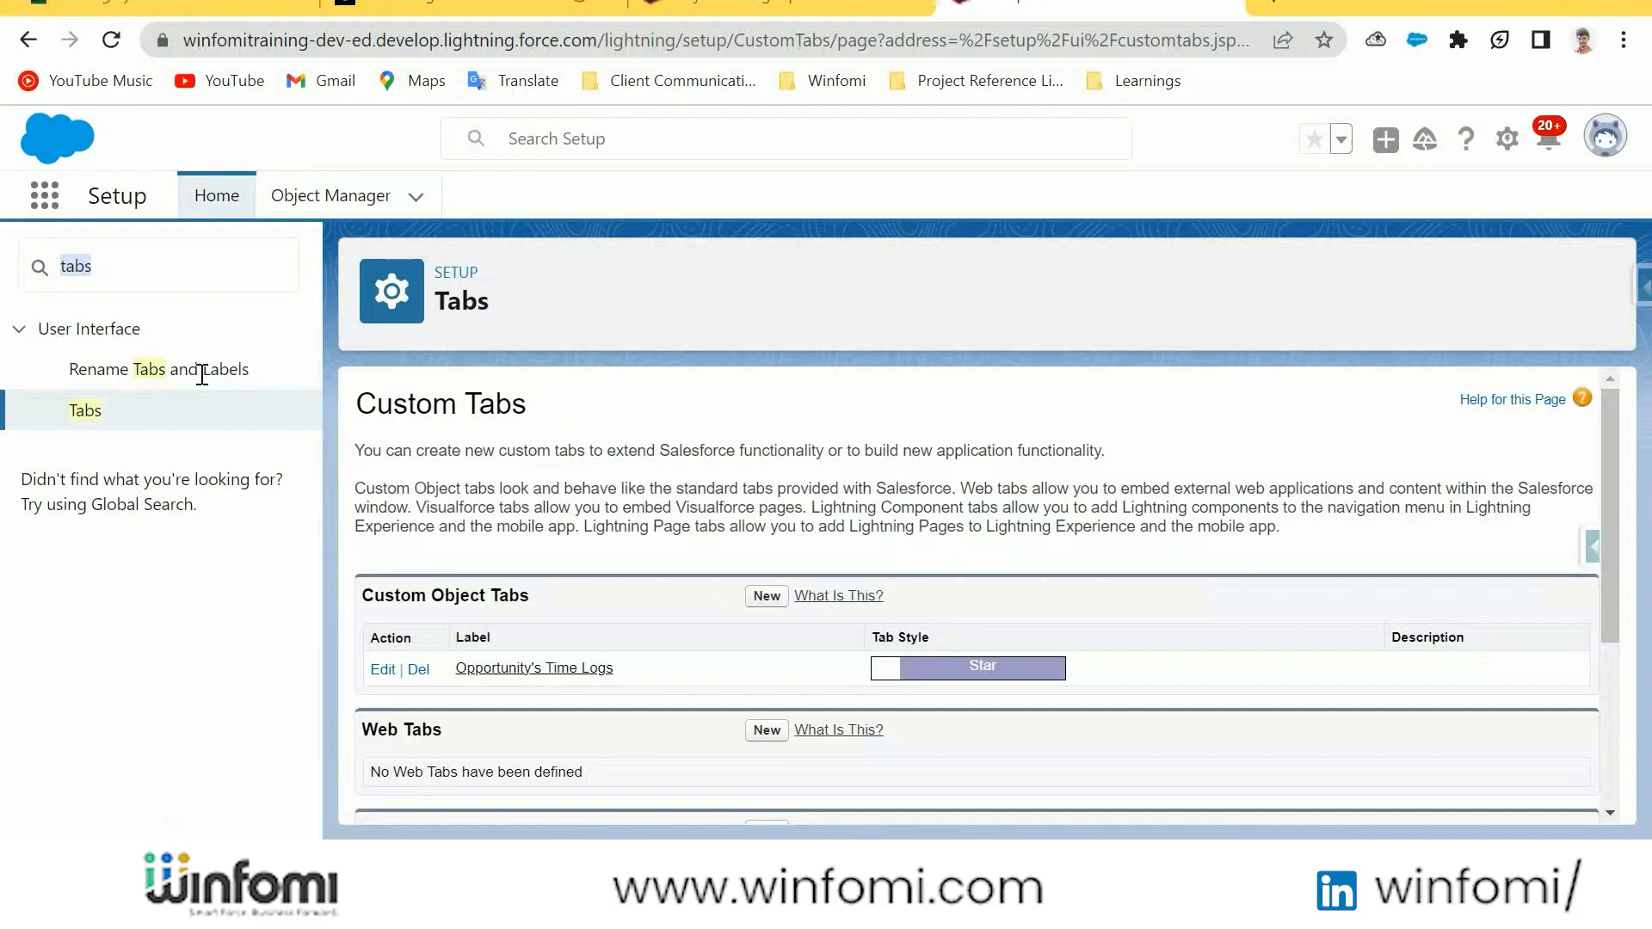
Find App Manager by searching Setup for "app", and start a new Lightning app named Furniture Management
click(129, 265)
text(app)
click(120, 516)
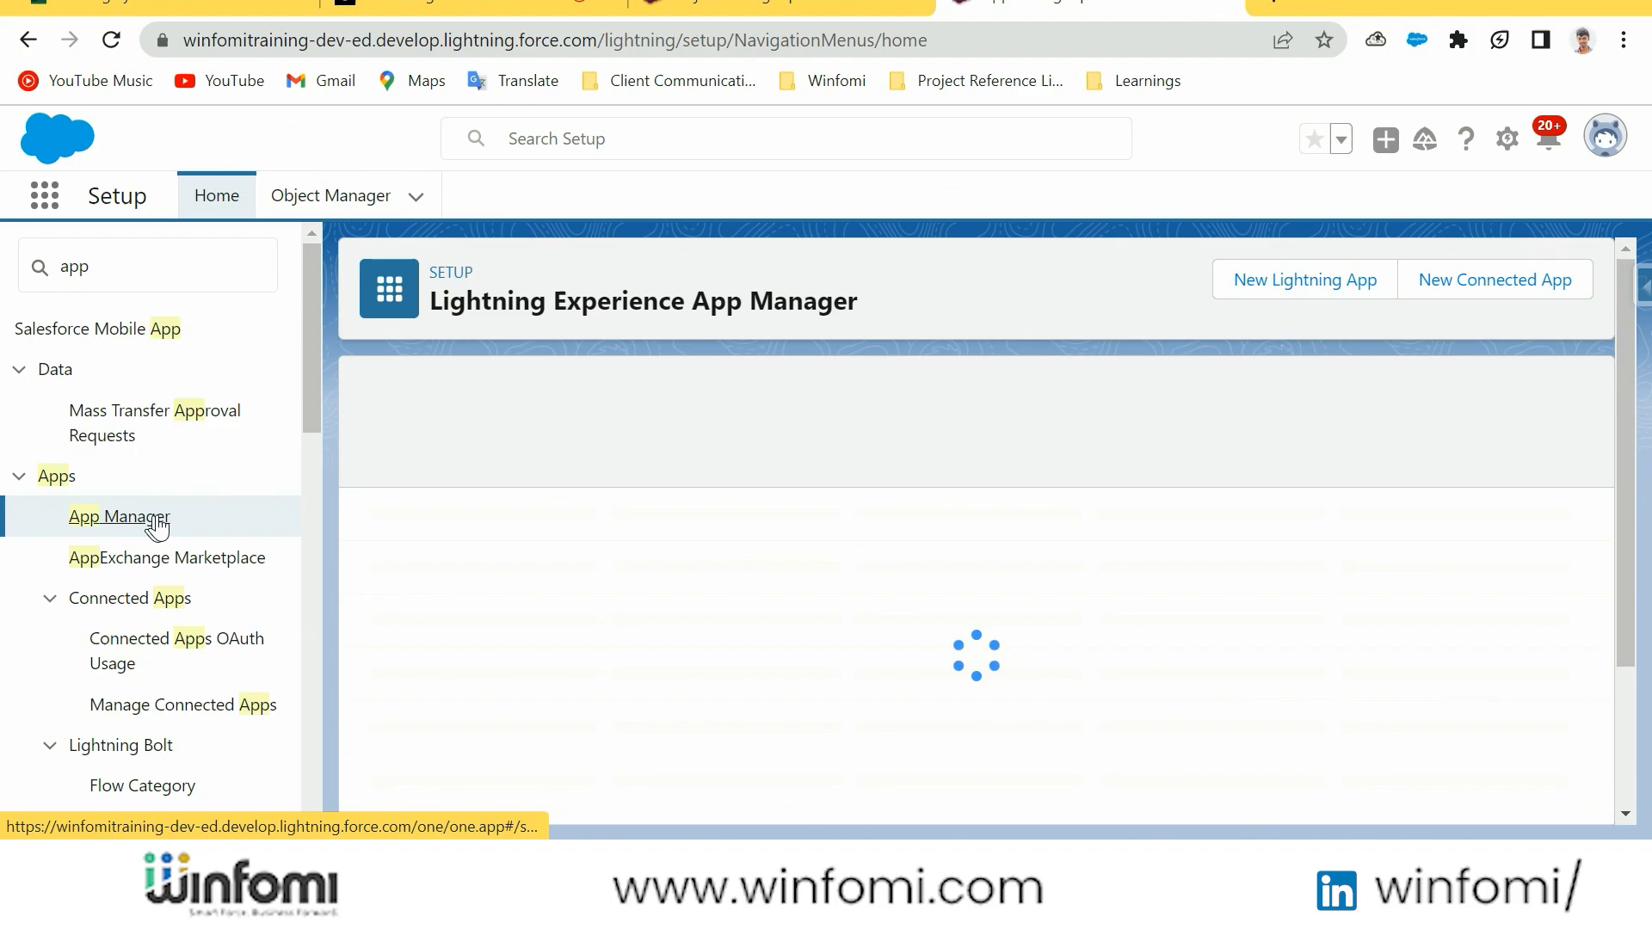
click(1339, 283)
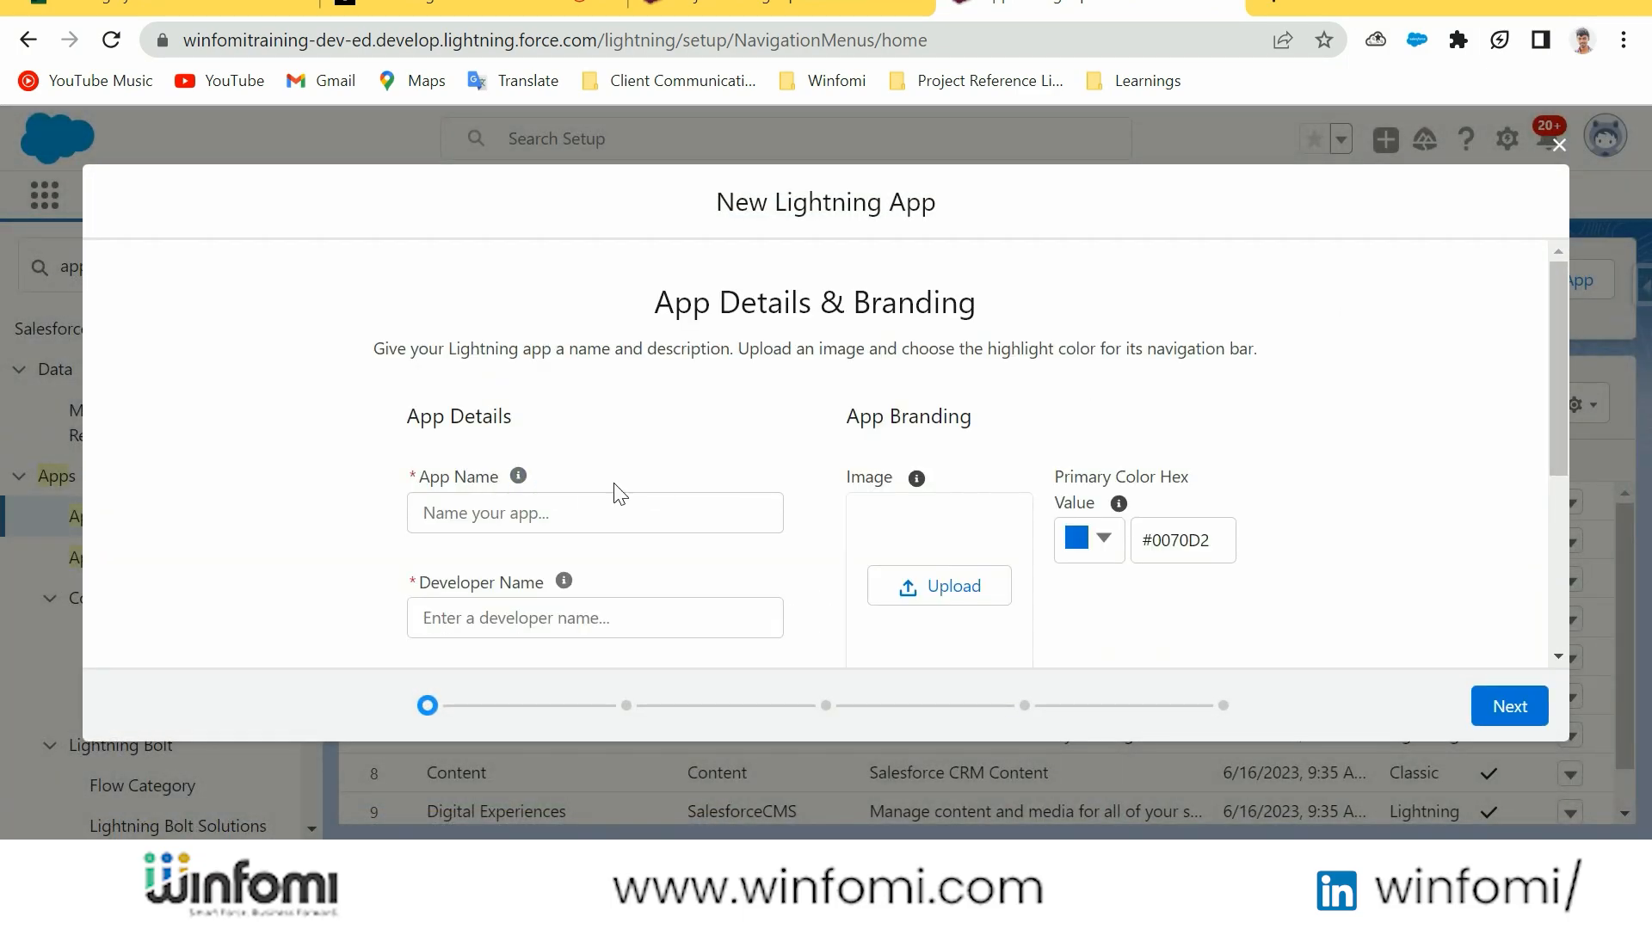
click(611, 508)
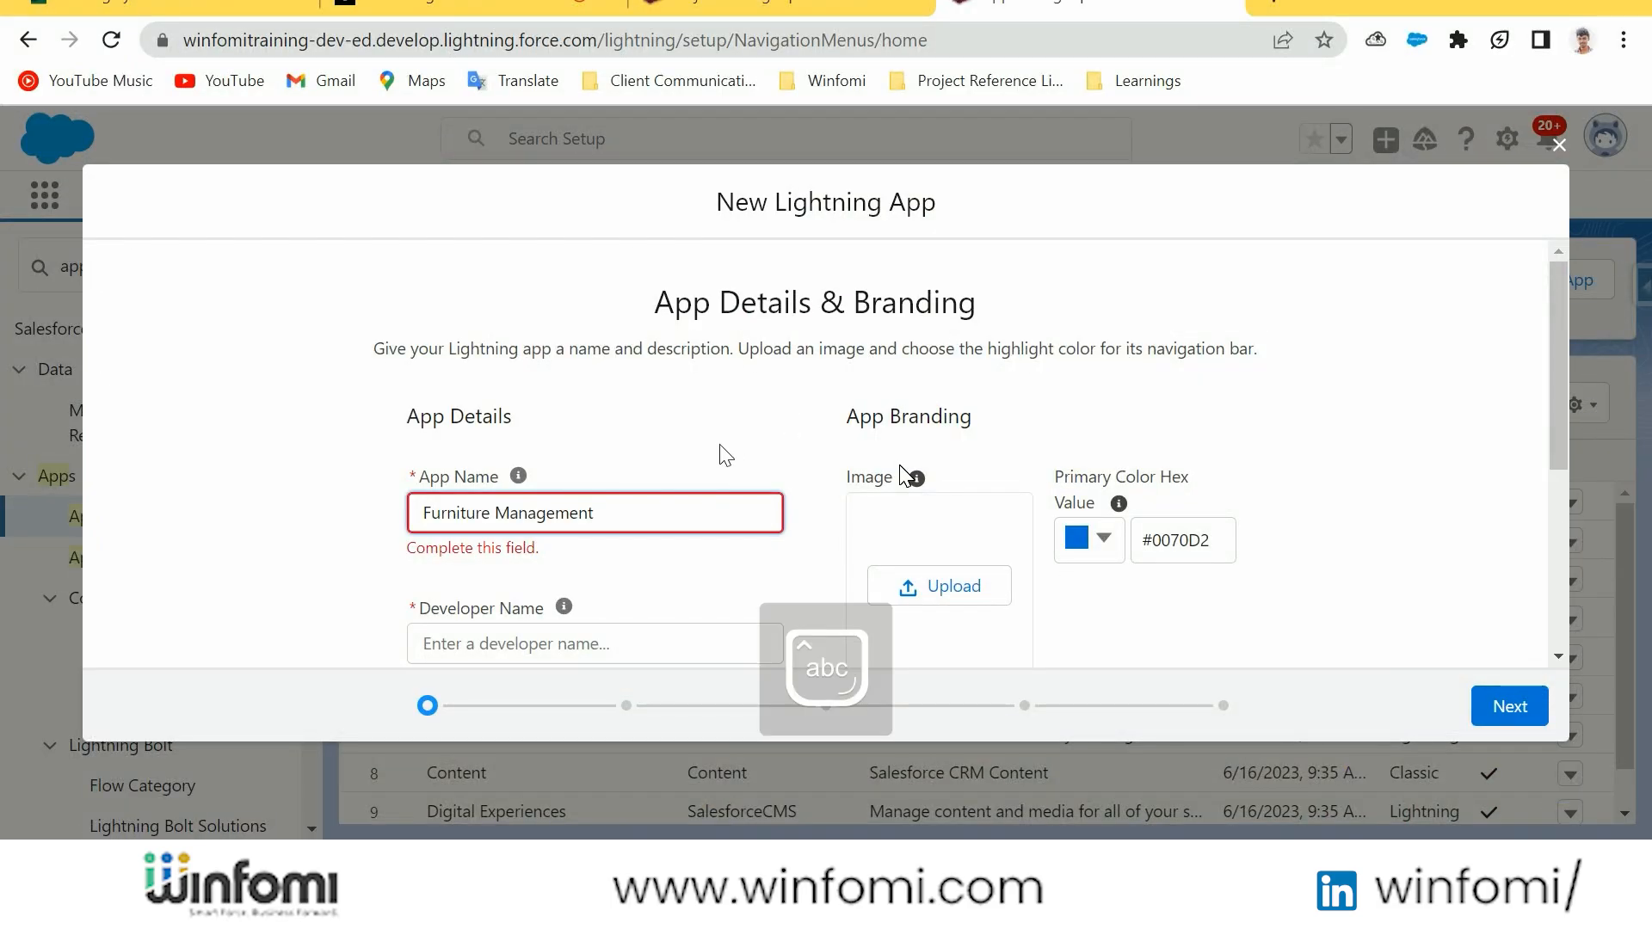
click(723, 458)
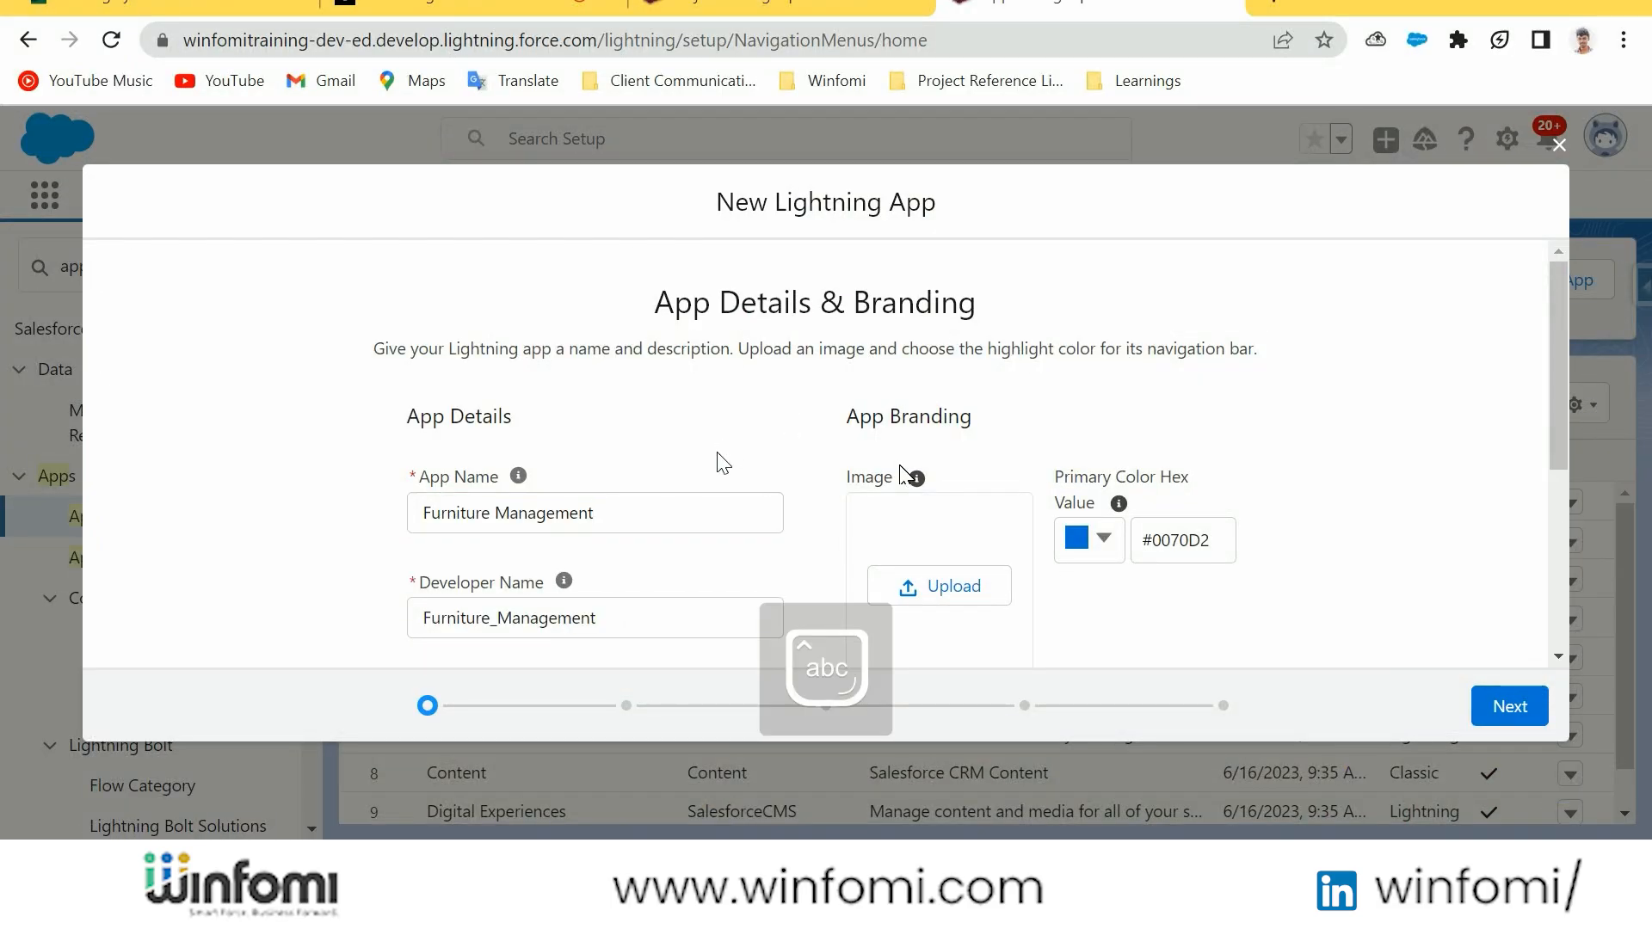
Keep the app's default branding, standard navigation, and desktop and phone support, and continue to the utility items
scroll(719, 466, down, 3)
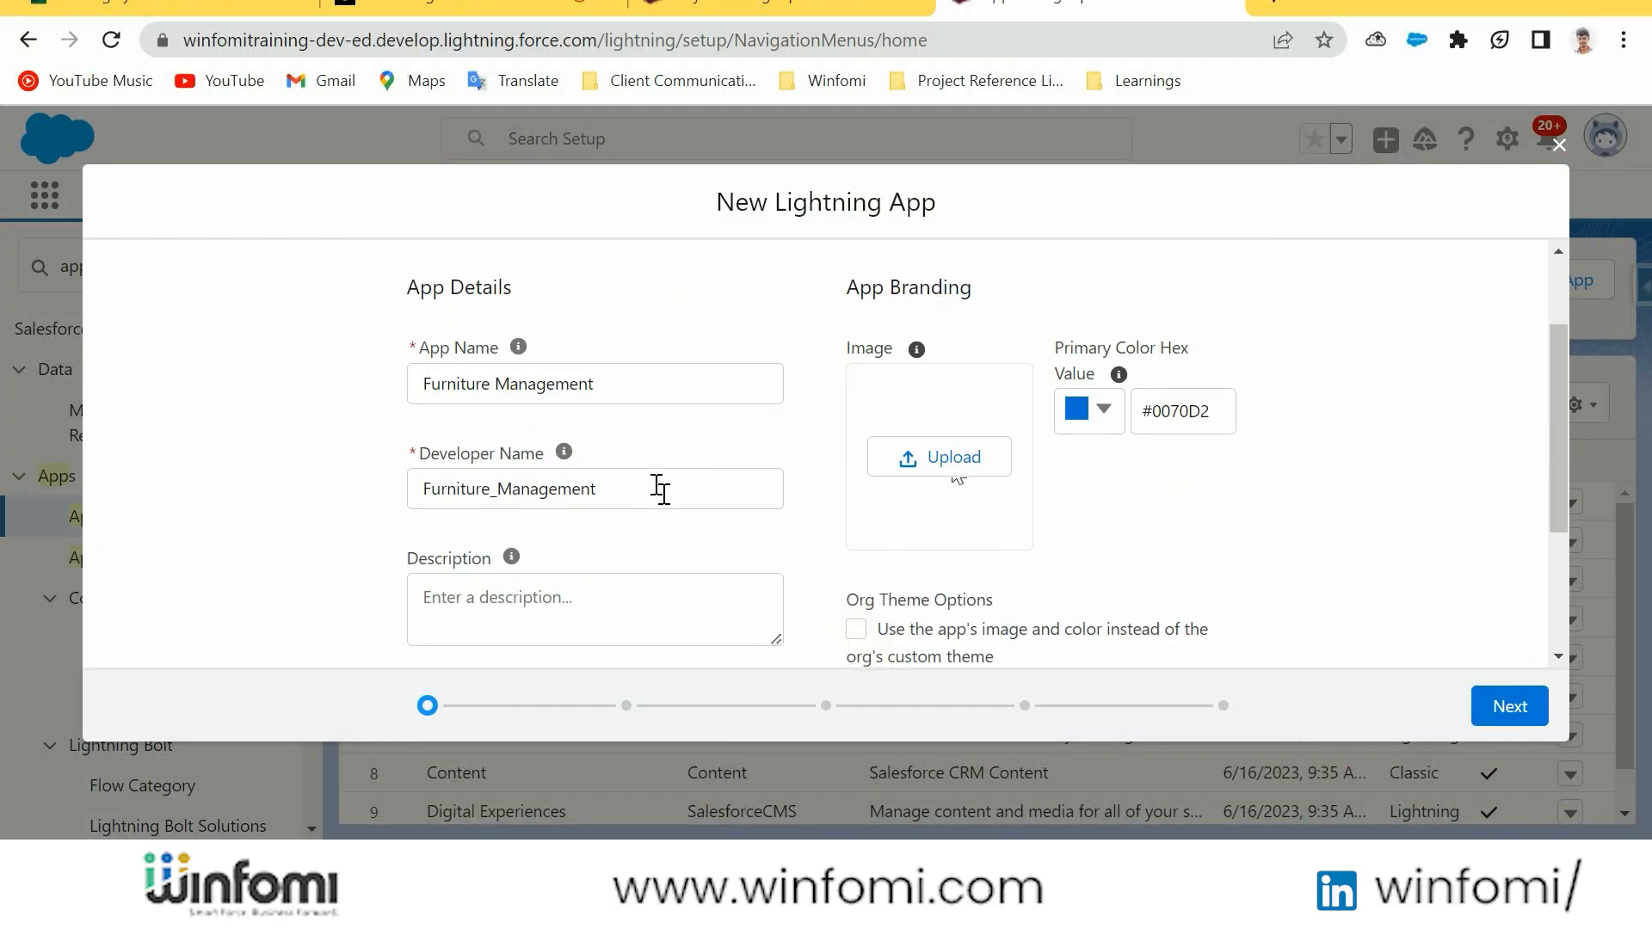
scroll(659, 490, down, 3)
click(1510, 706)
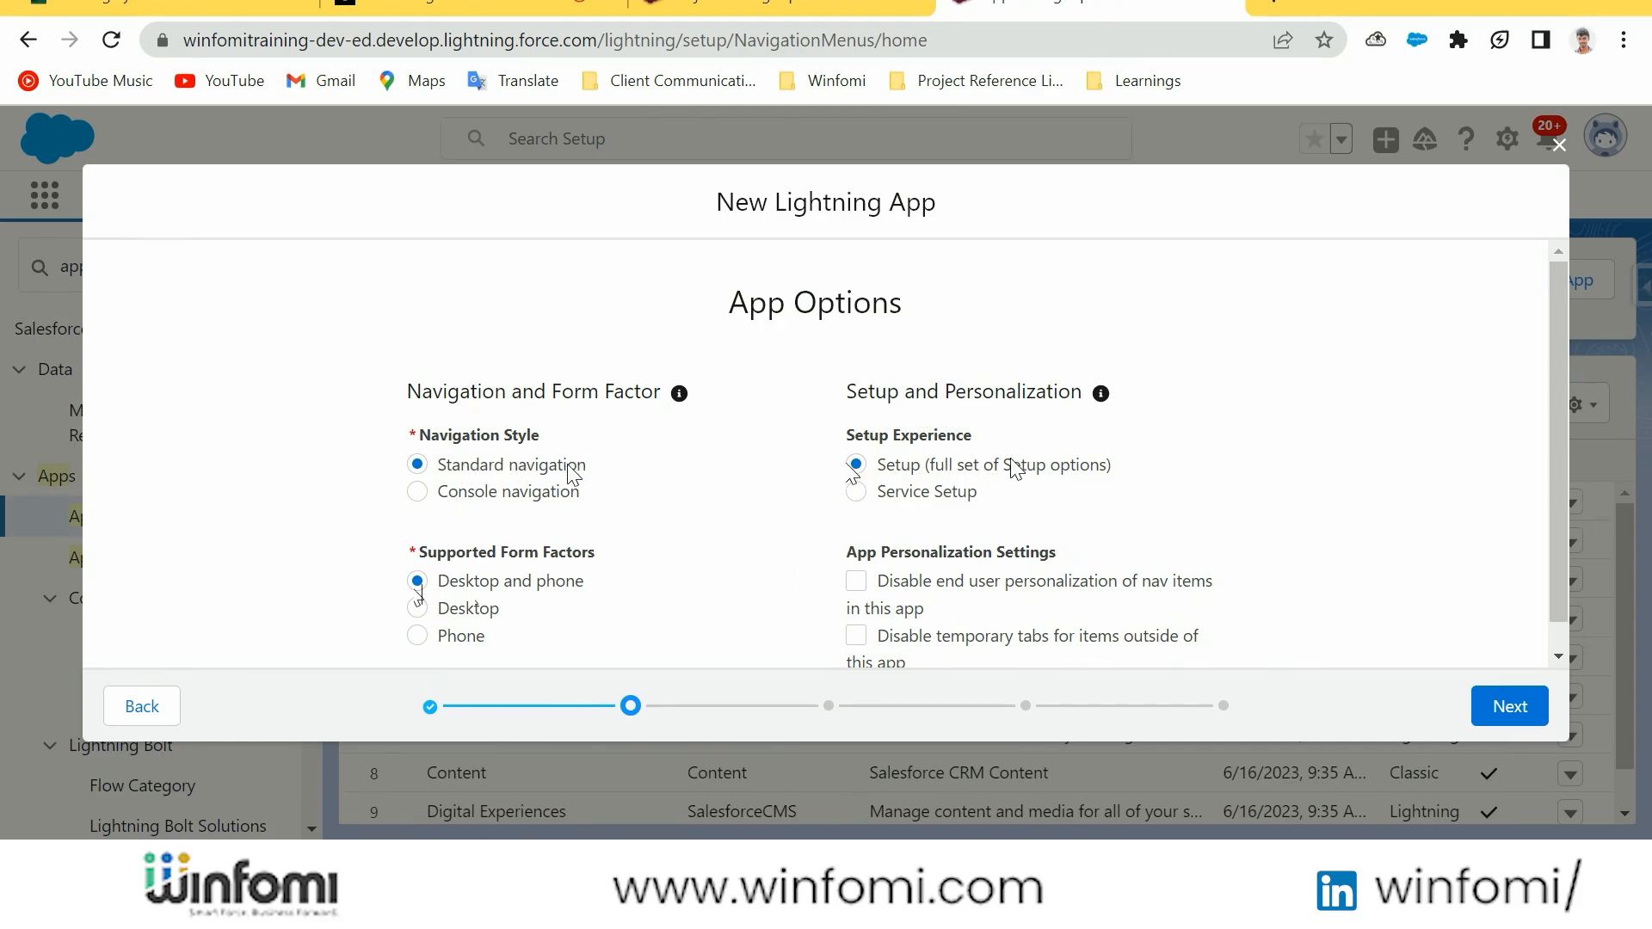
scroll(679, 472, down, 1)
click(1509, 706)
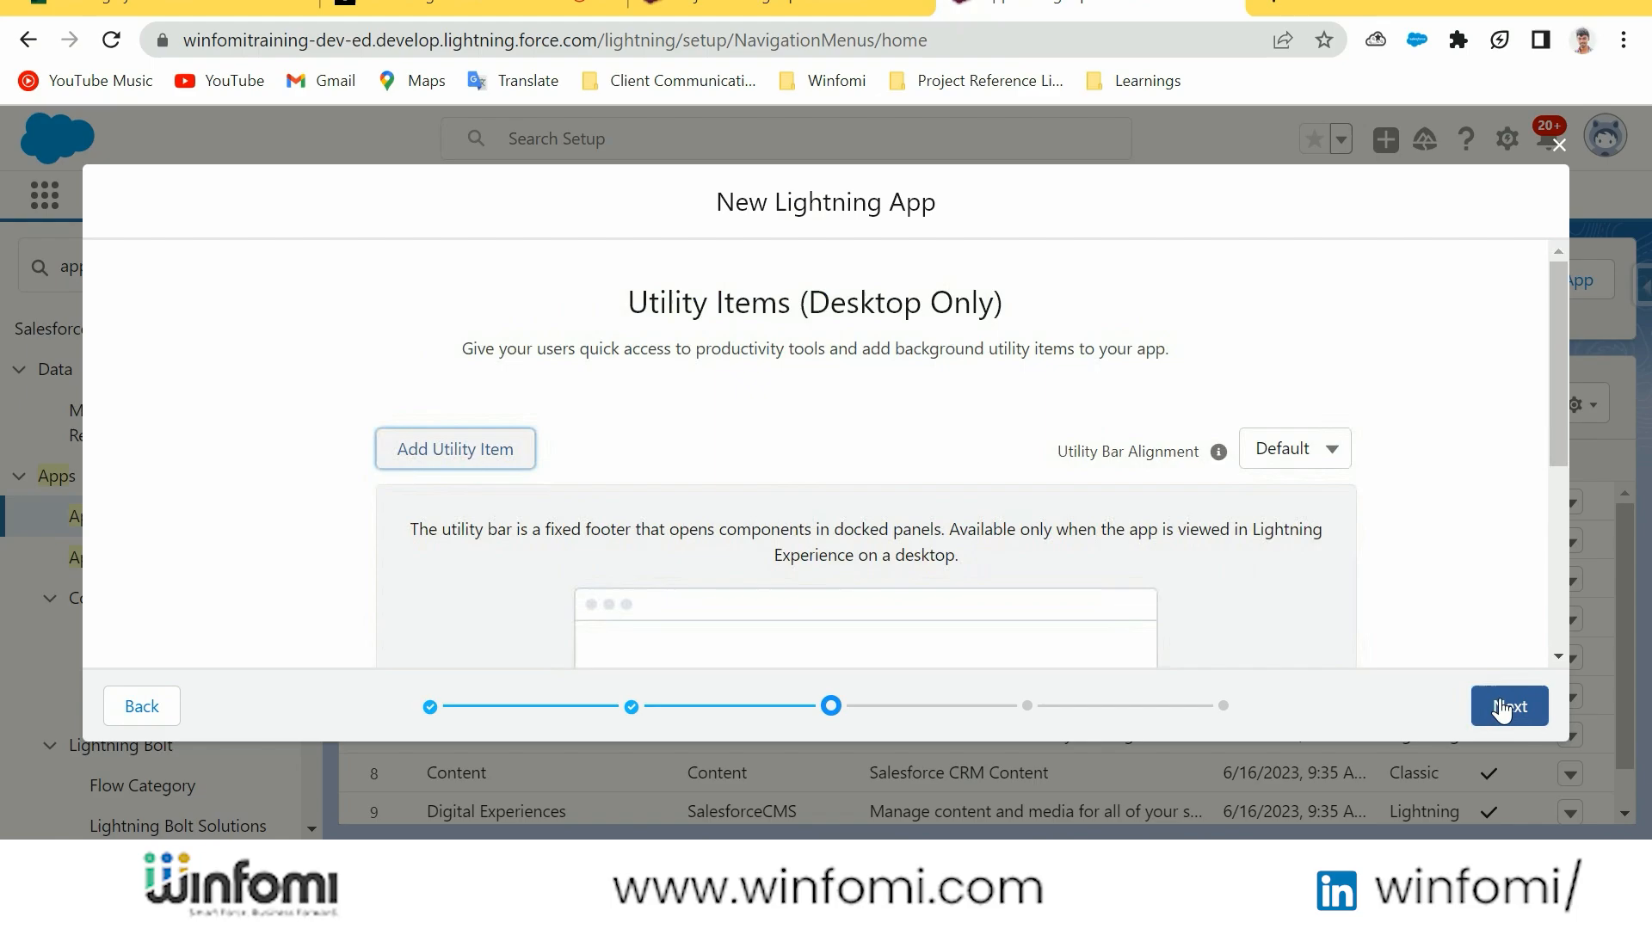
Add a List View utility item to the app and continue to the navigation items
click(455, 450)
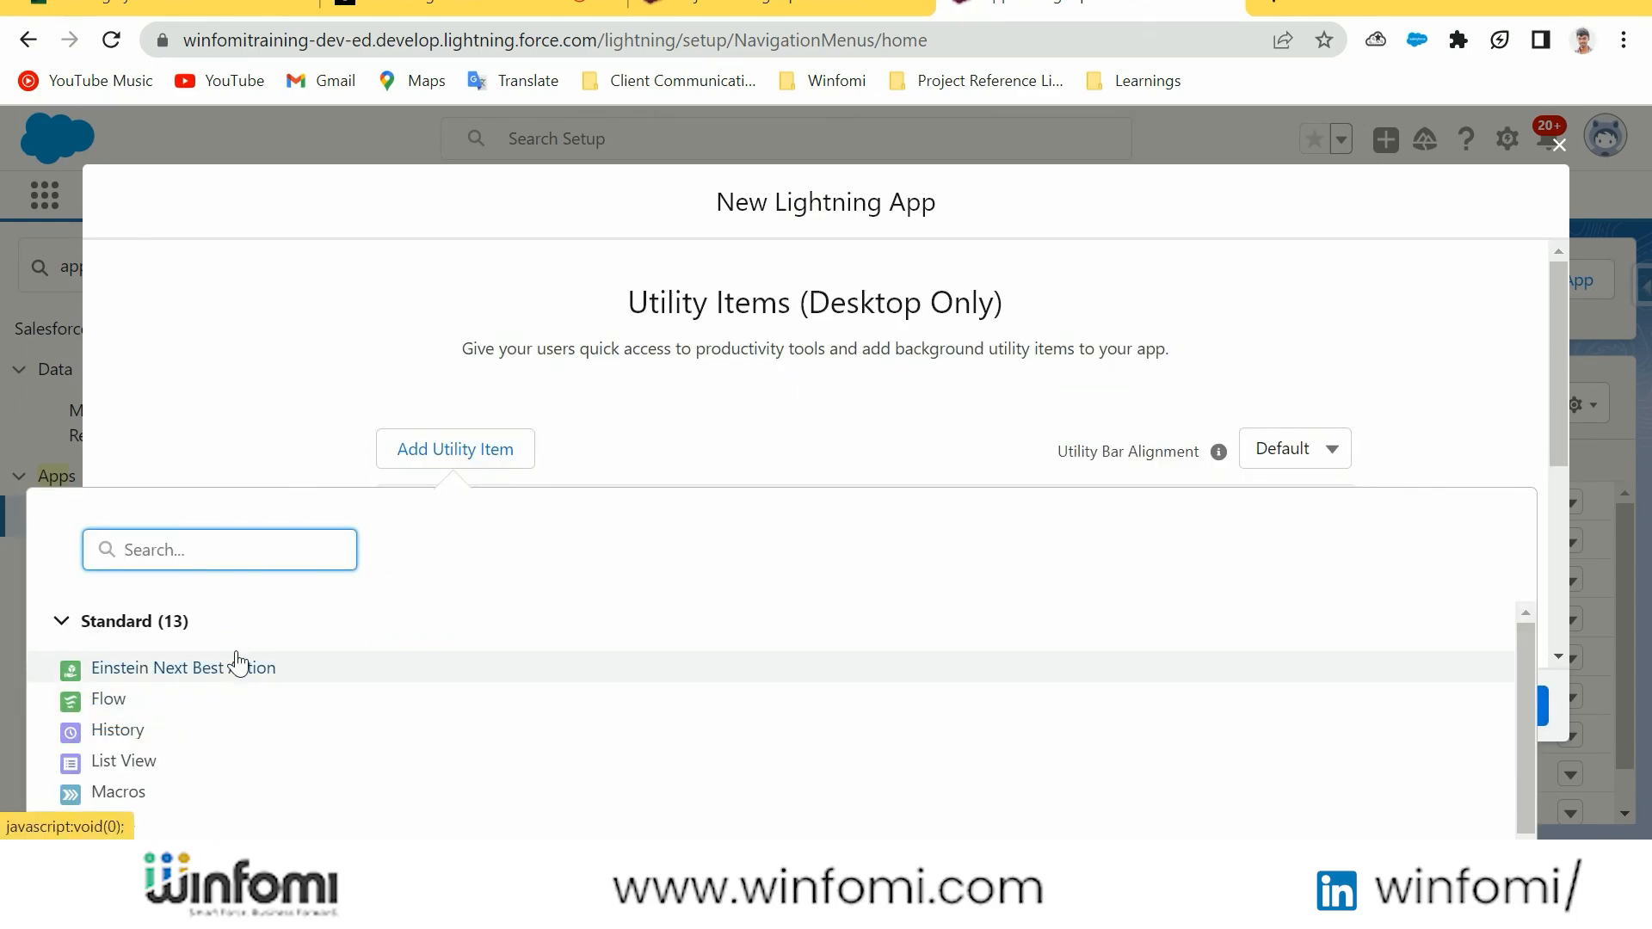
scroll(232, 667, down, 3)
scroll(225, 669, up, 3)
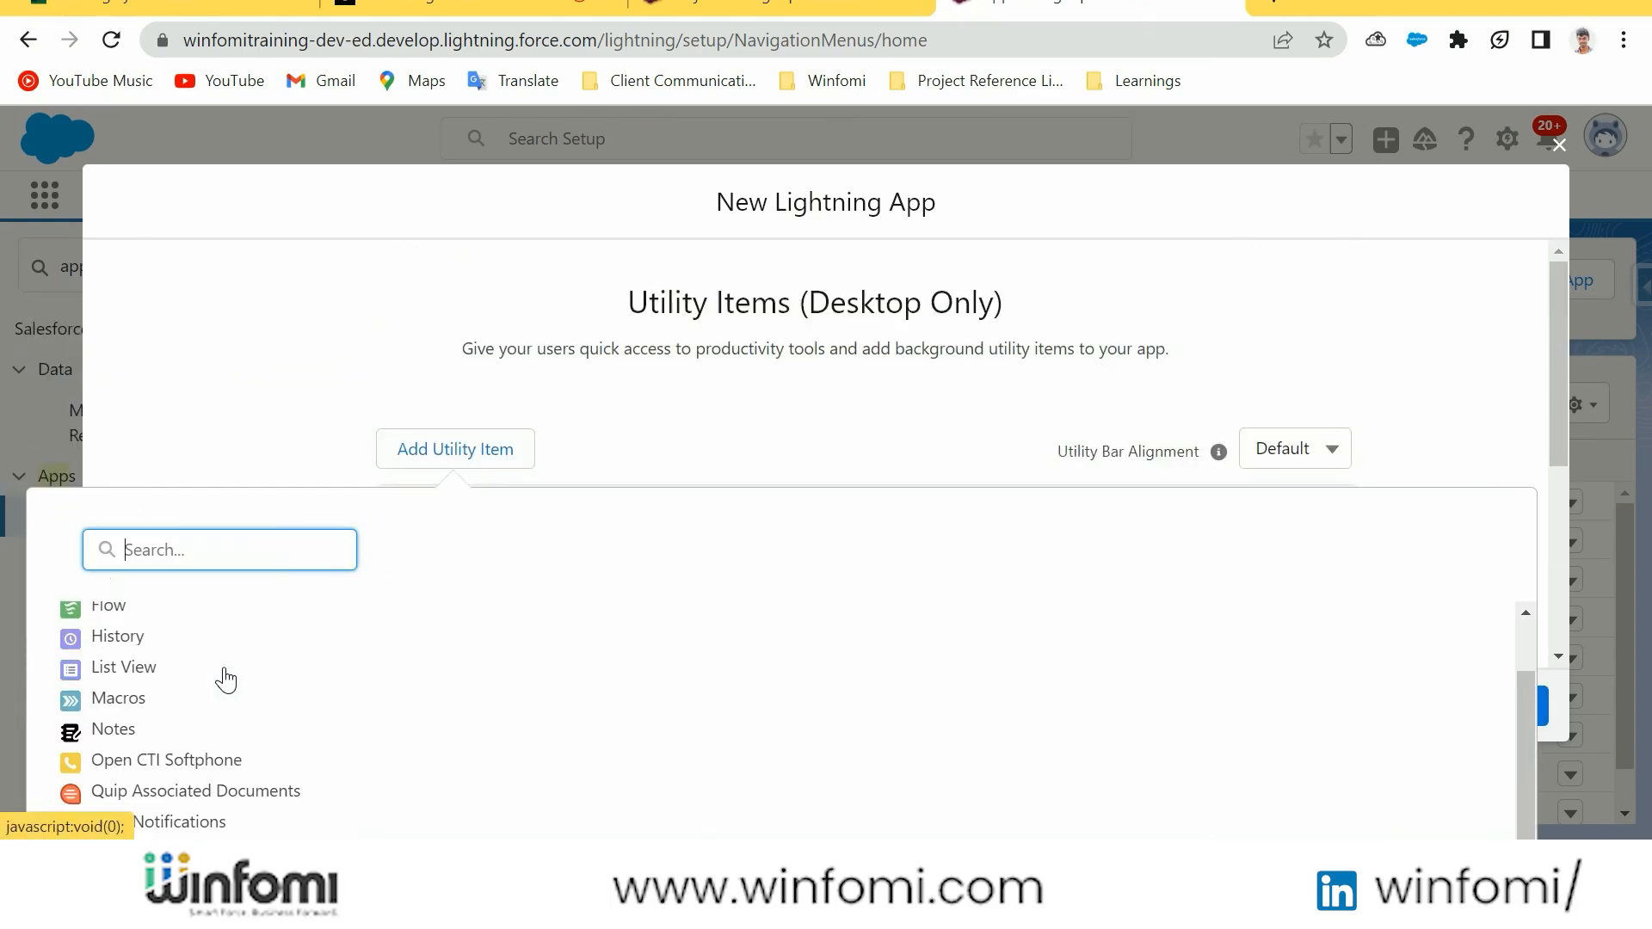
click(225, 666)
scroll(983, 568, down, 4)
scroll(829, 572, up, 3)
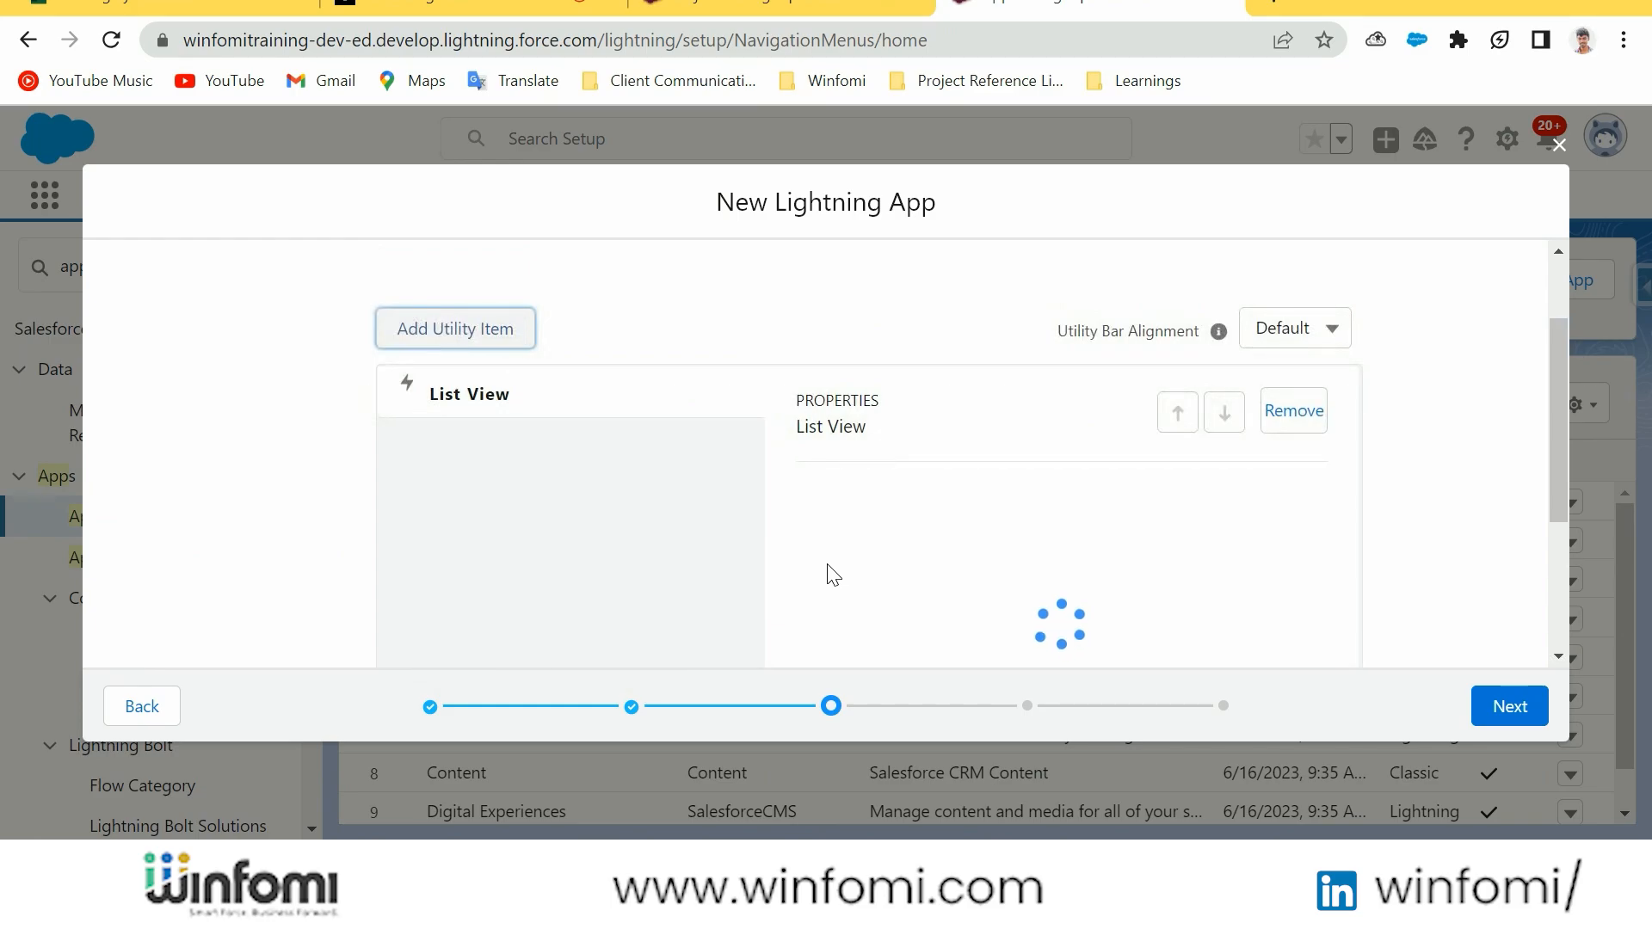
scroll(832, 571, down, 3)
click(1486, 702)
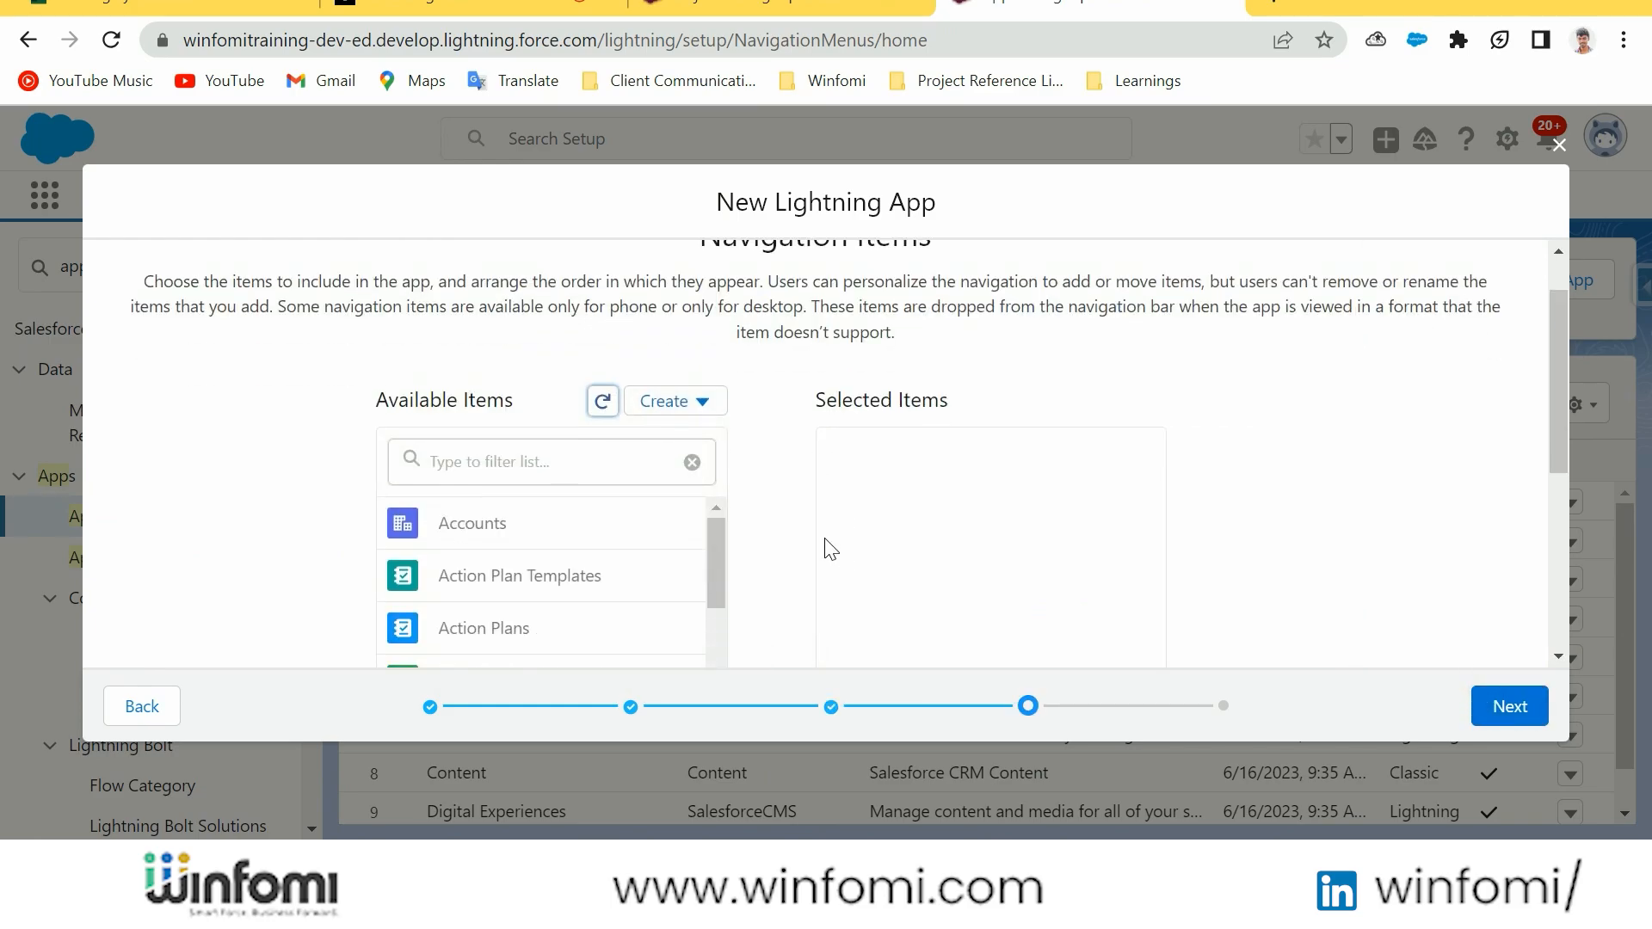
Add Accounts and Contacts to the app's selected navigation items, filtering the available items by "con" for Contacts
scroll(824, 551, down, 2)
scroll(512, 449, down, 2)
scroll(620, 434, up, 1)
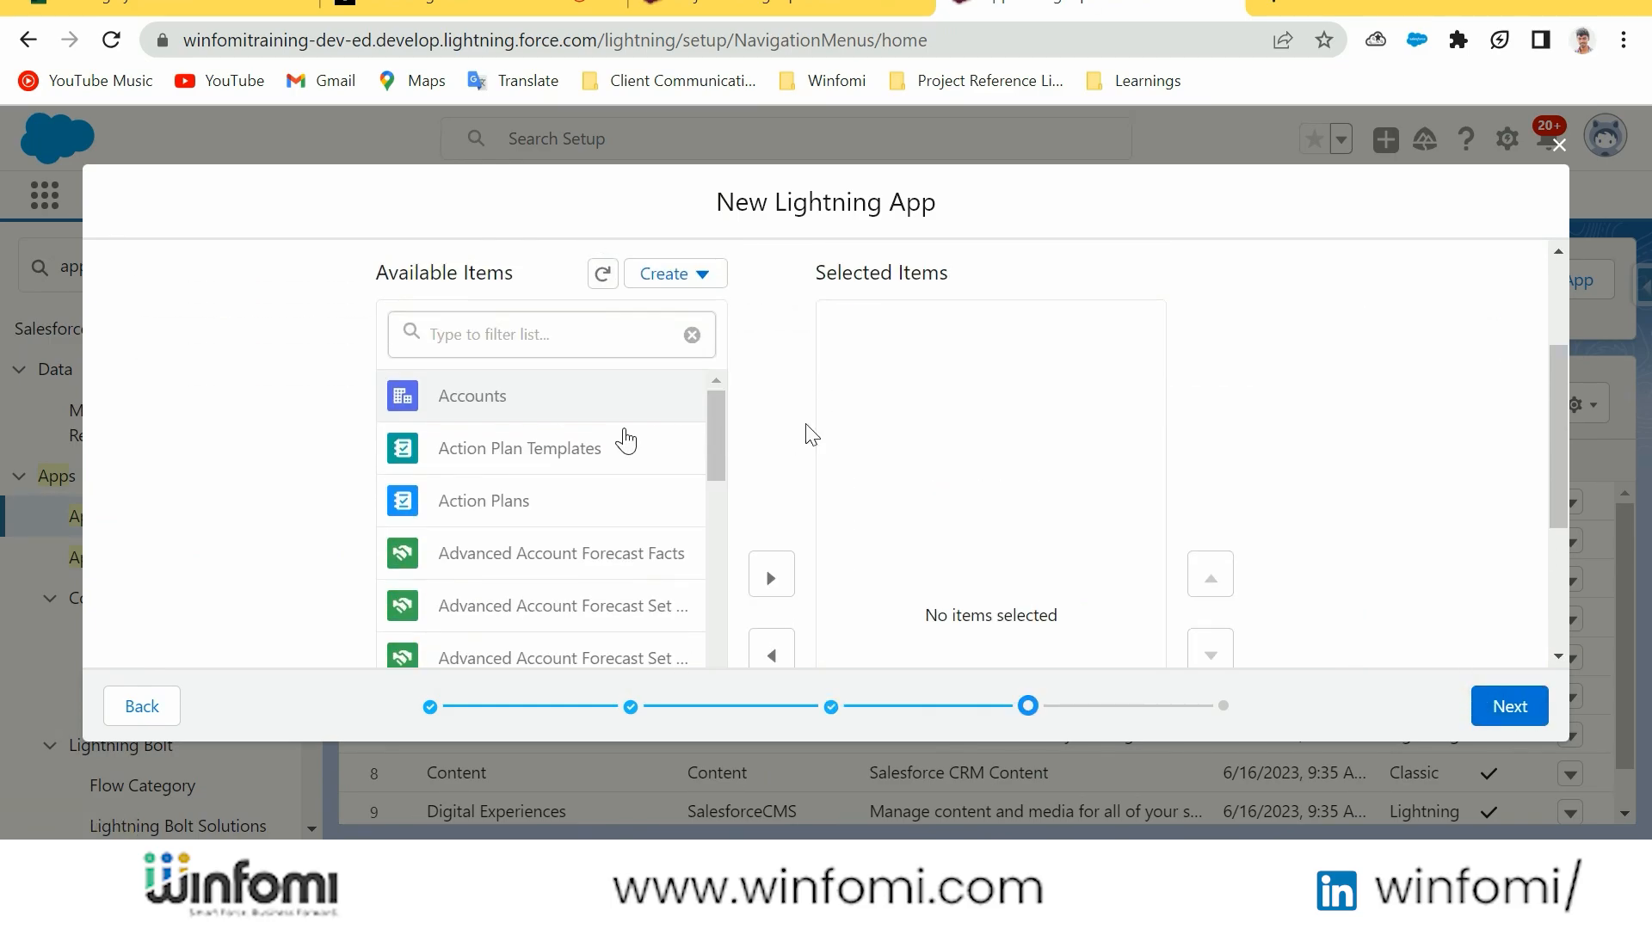
click(781, 575)
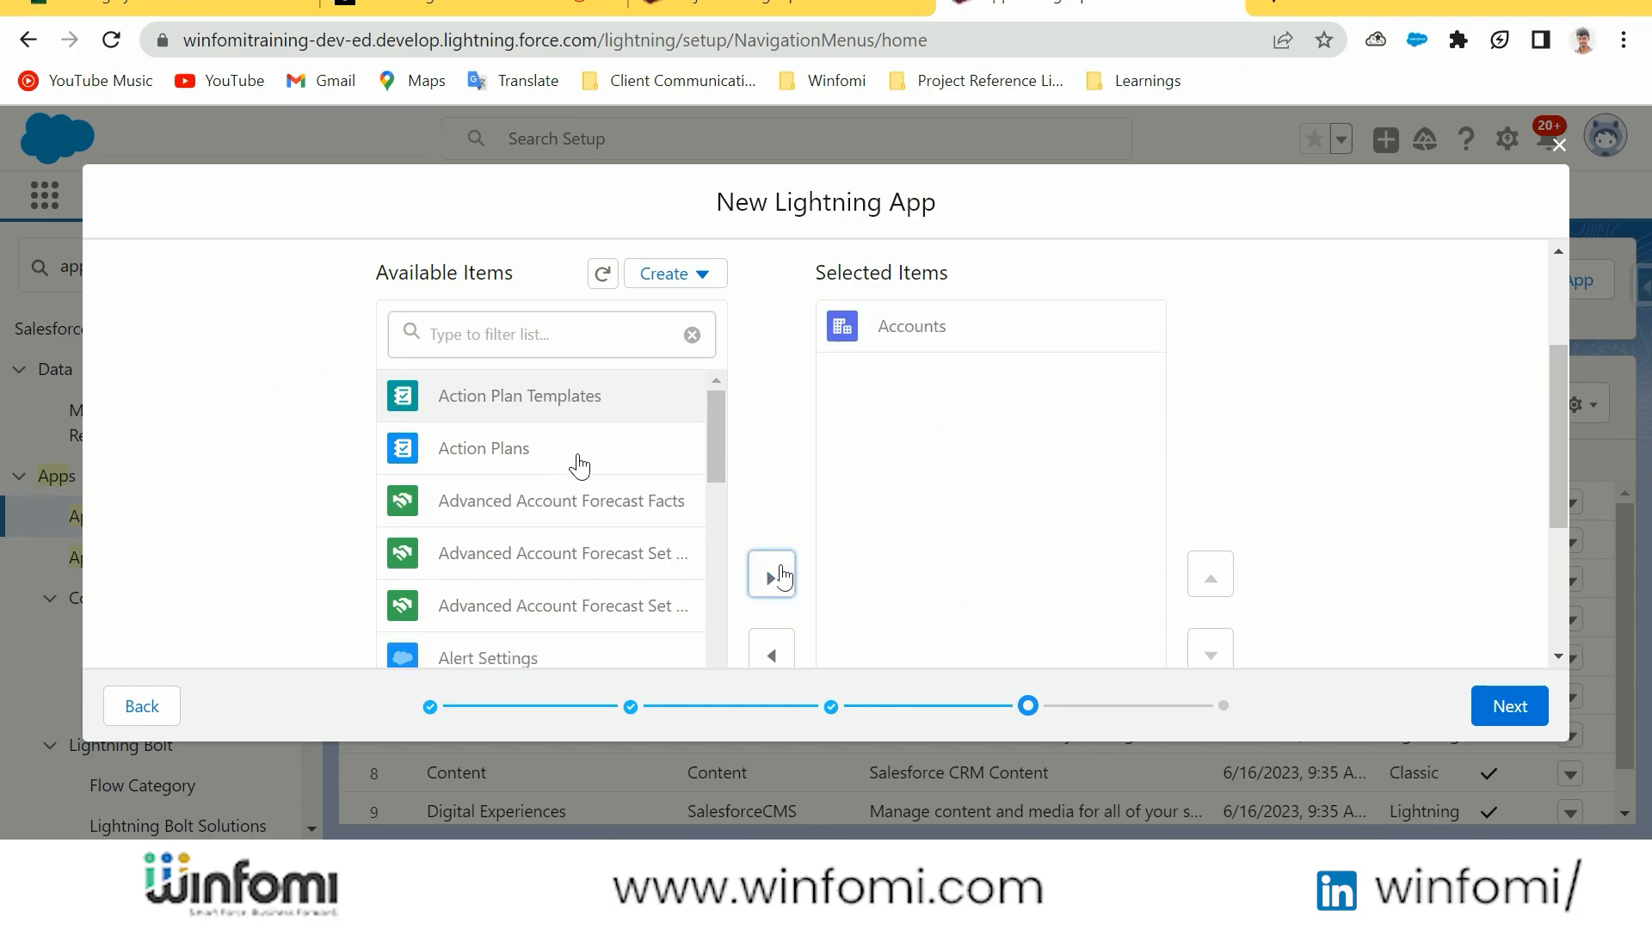
scroll(590, 468, down, 3)
scroll(591, 461, up, 3)
click(528, 328)
text(con)
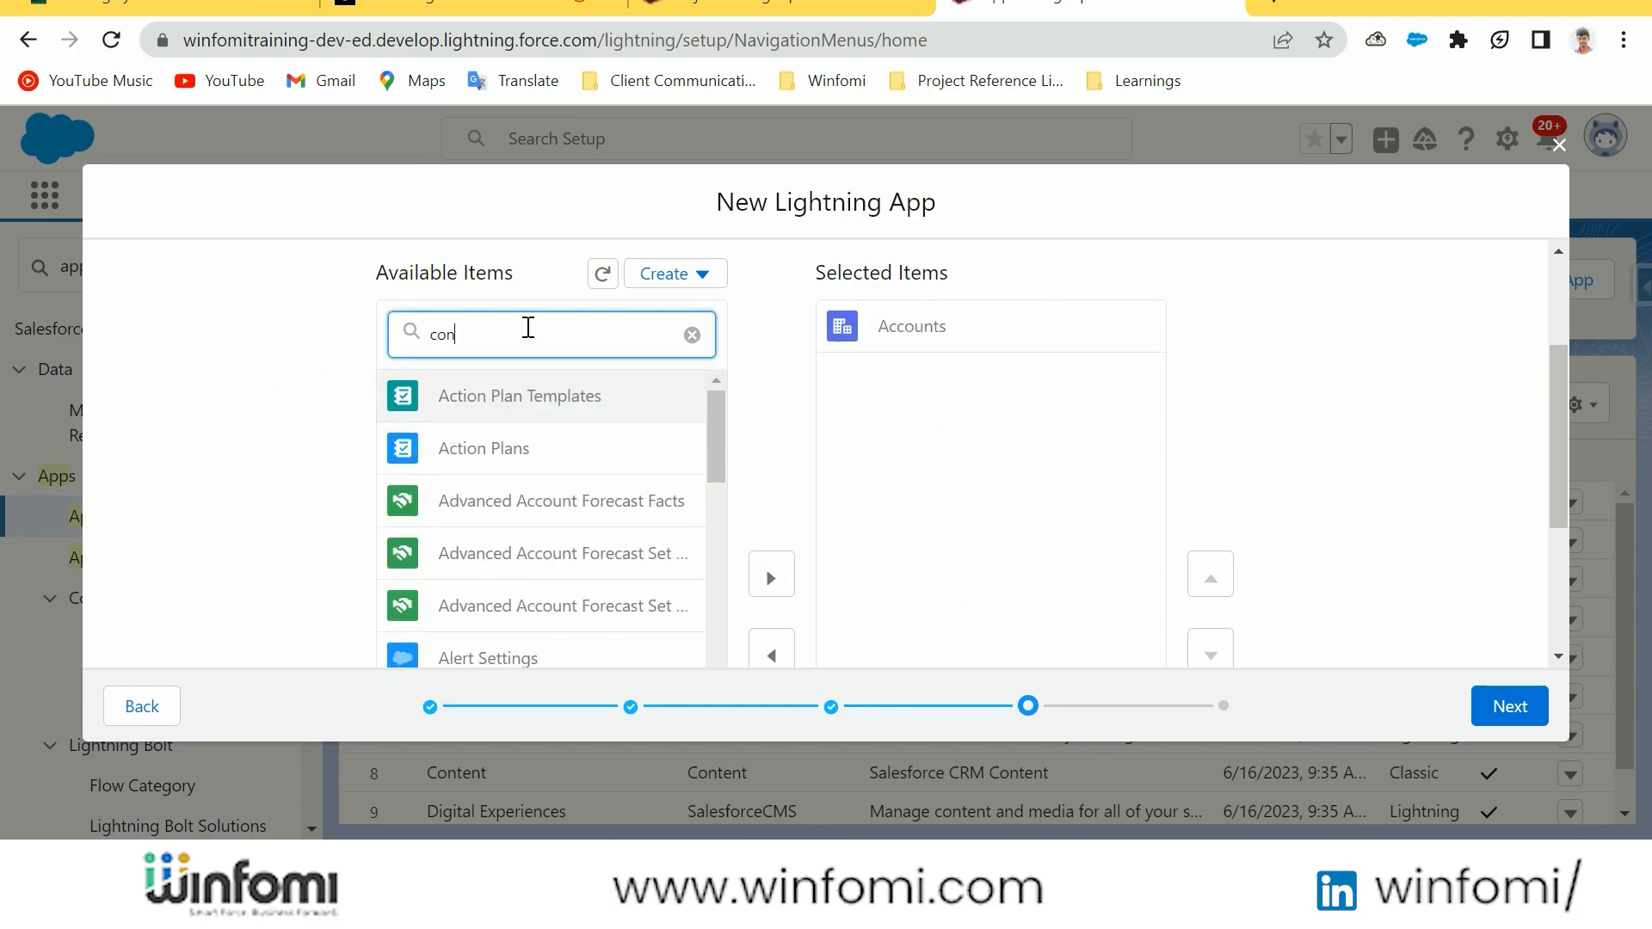
click(554, 601)
scroll(619, 600, down, 2)
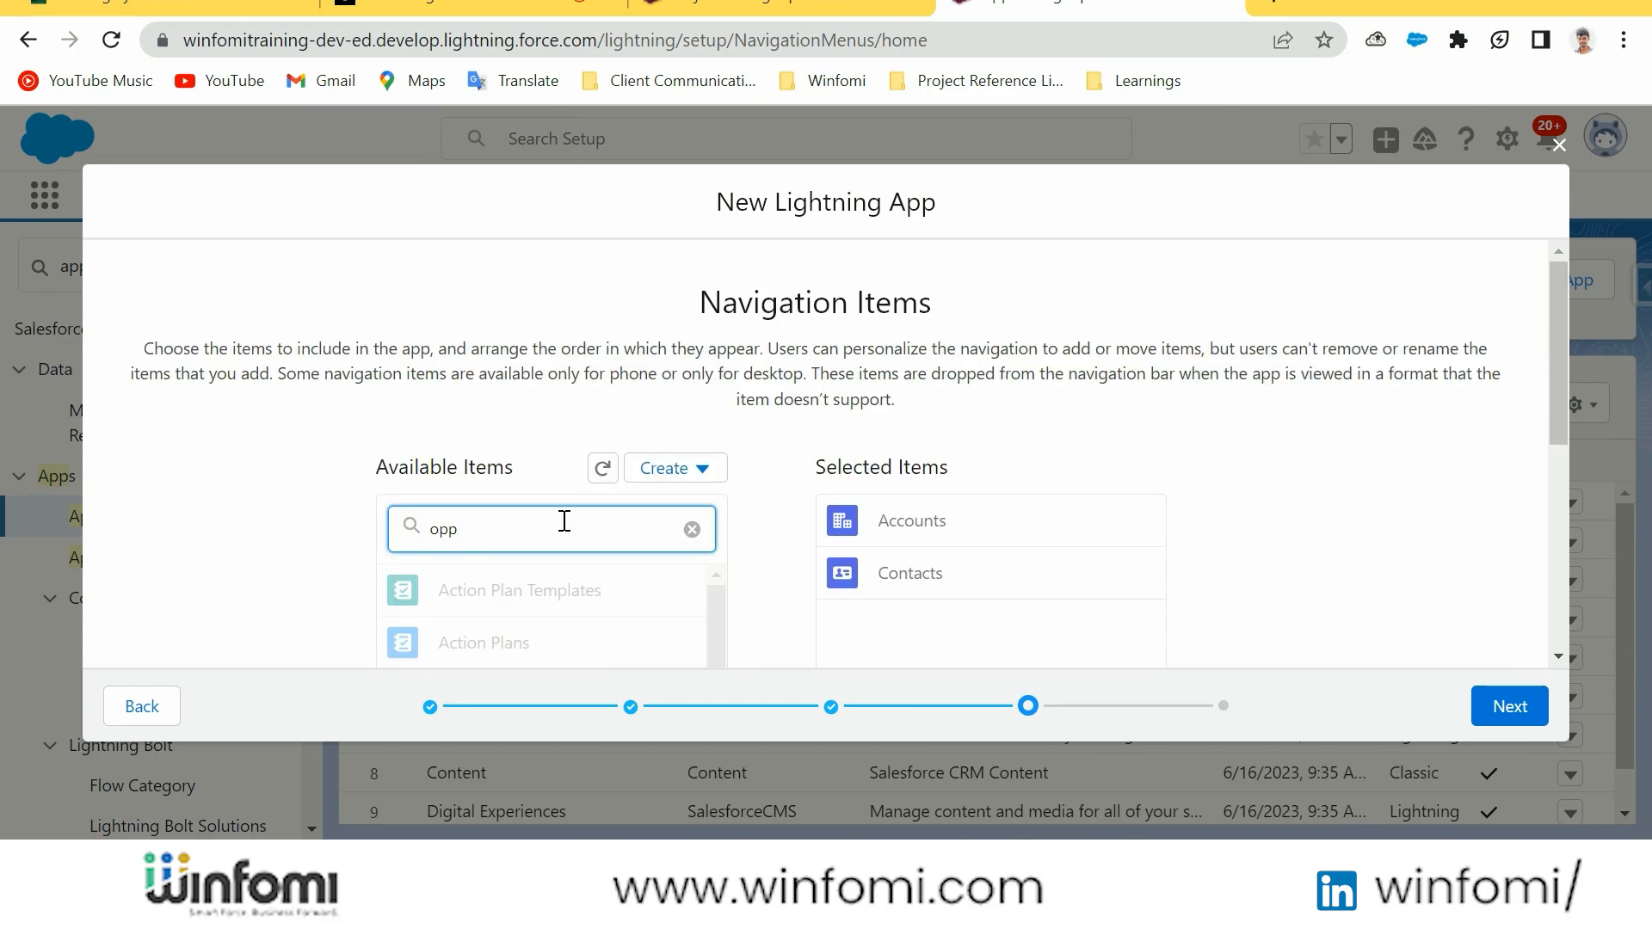
Filter the available items by "opp" and add Opportunities and Opportunity's Time Logs to the navigation items
scroll(555, 529, down, 3)
click(564, 343)
scroll(654, 387, down, 1)
click(761, 447)
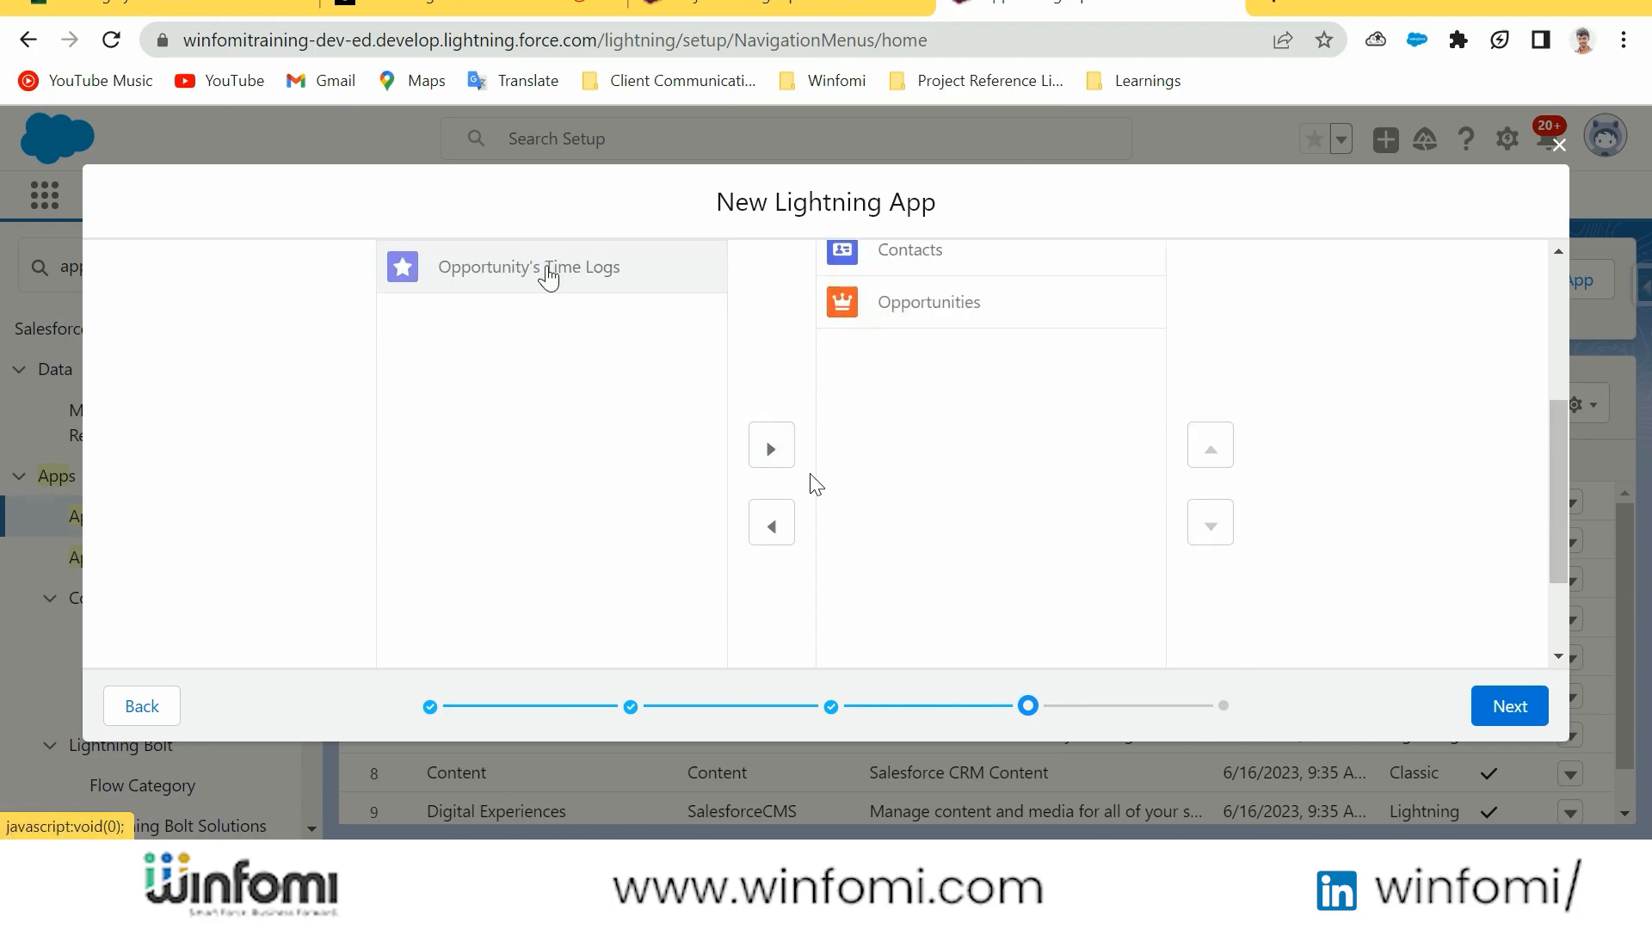
click(771, 447)
scroll(574, 471, up, 3)
Filter the available items by "prod" and add Products to the navigation items
click(574, 472)
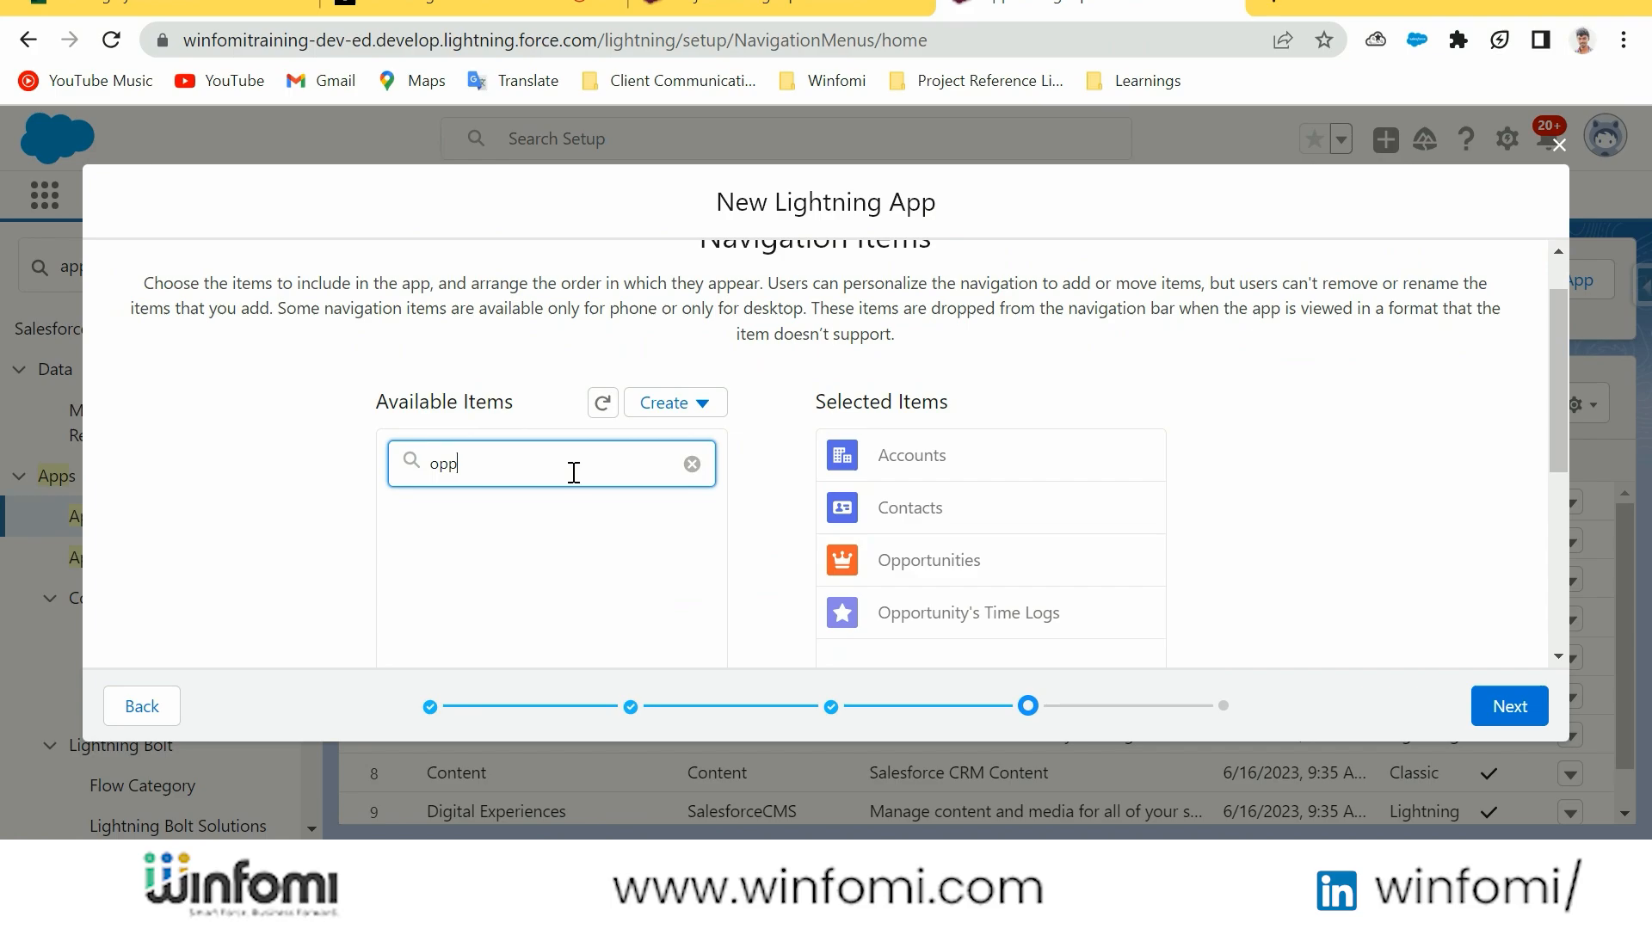
key(BackSpace)
key(BackSpace)
key(BackSpace)
text(prod)
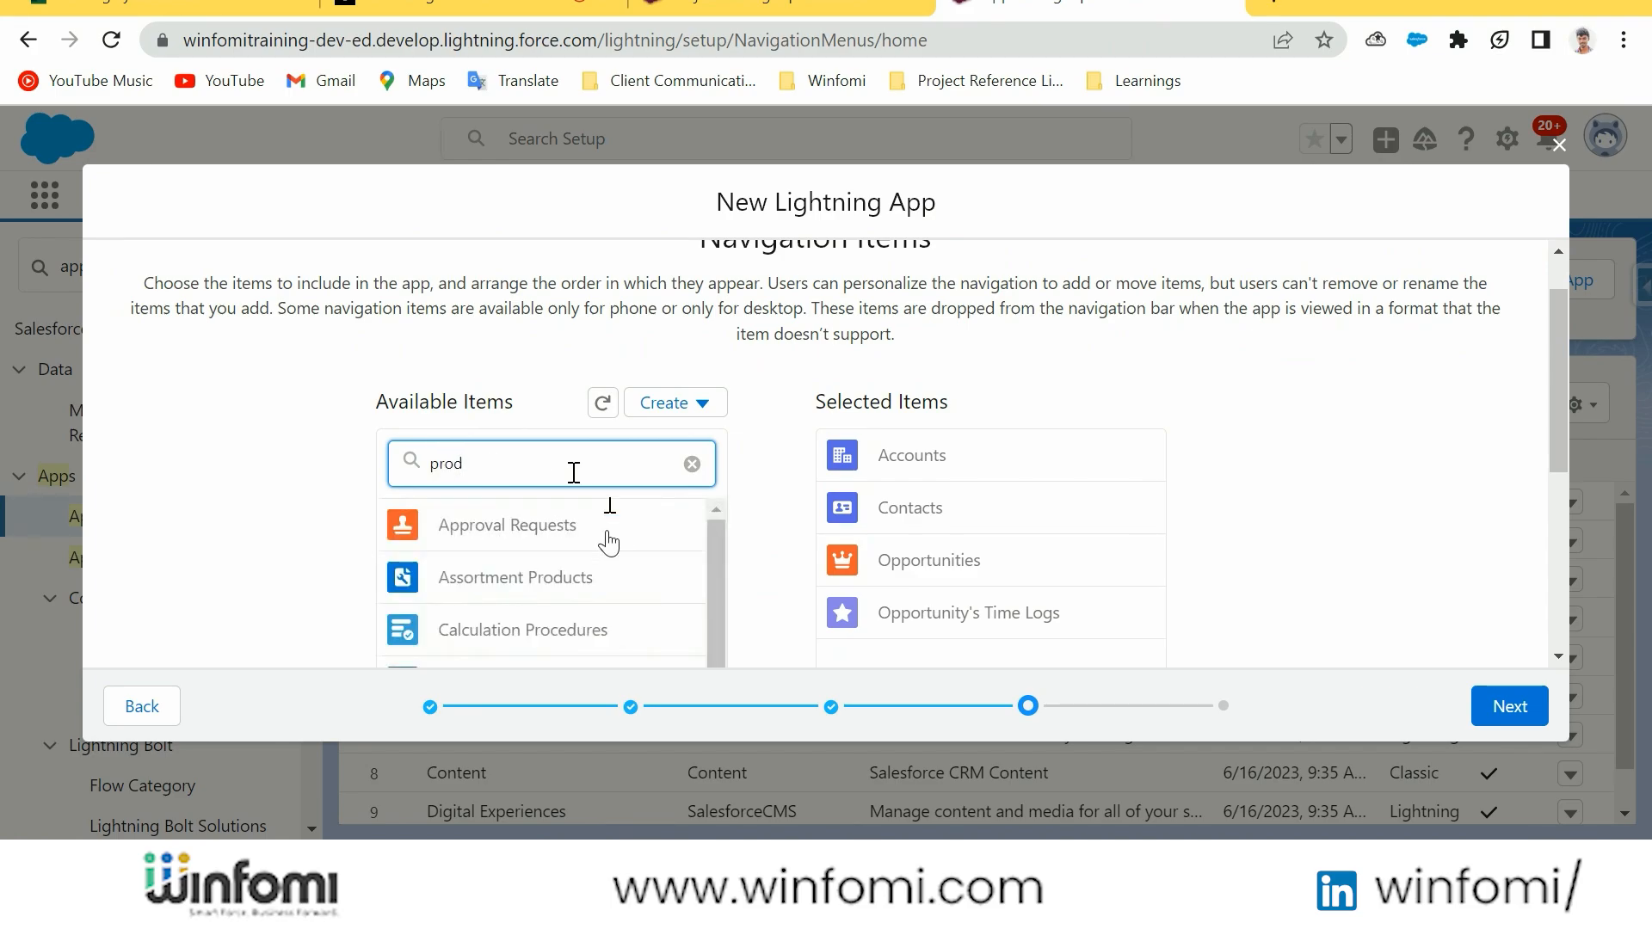
scroll(542, 551, down, 5)
click(571, 352)
click(773, 445)
scroll(718, 432, up, 5)
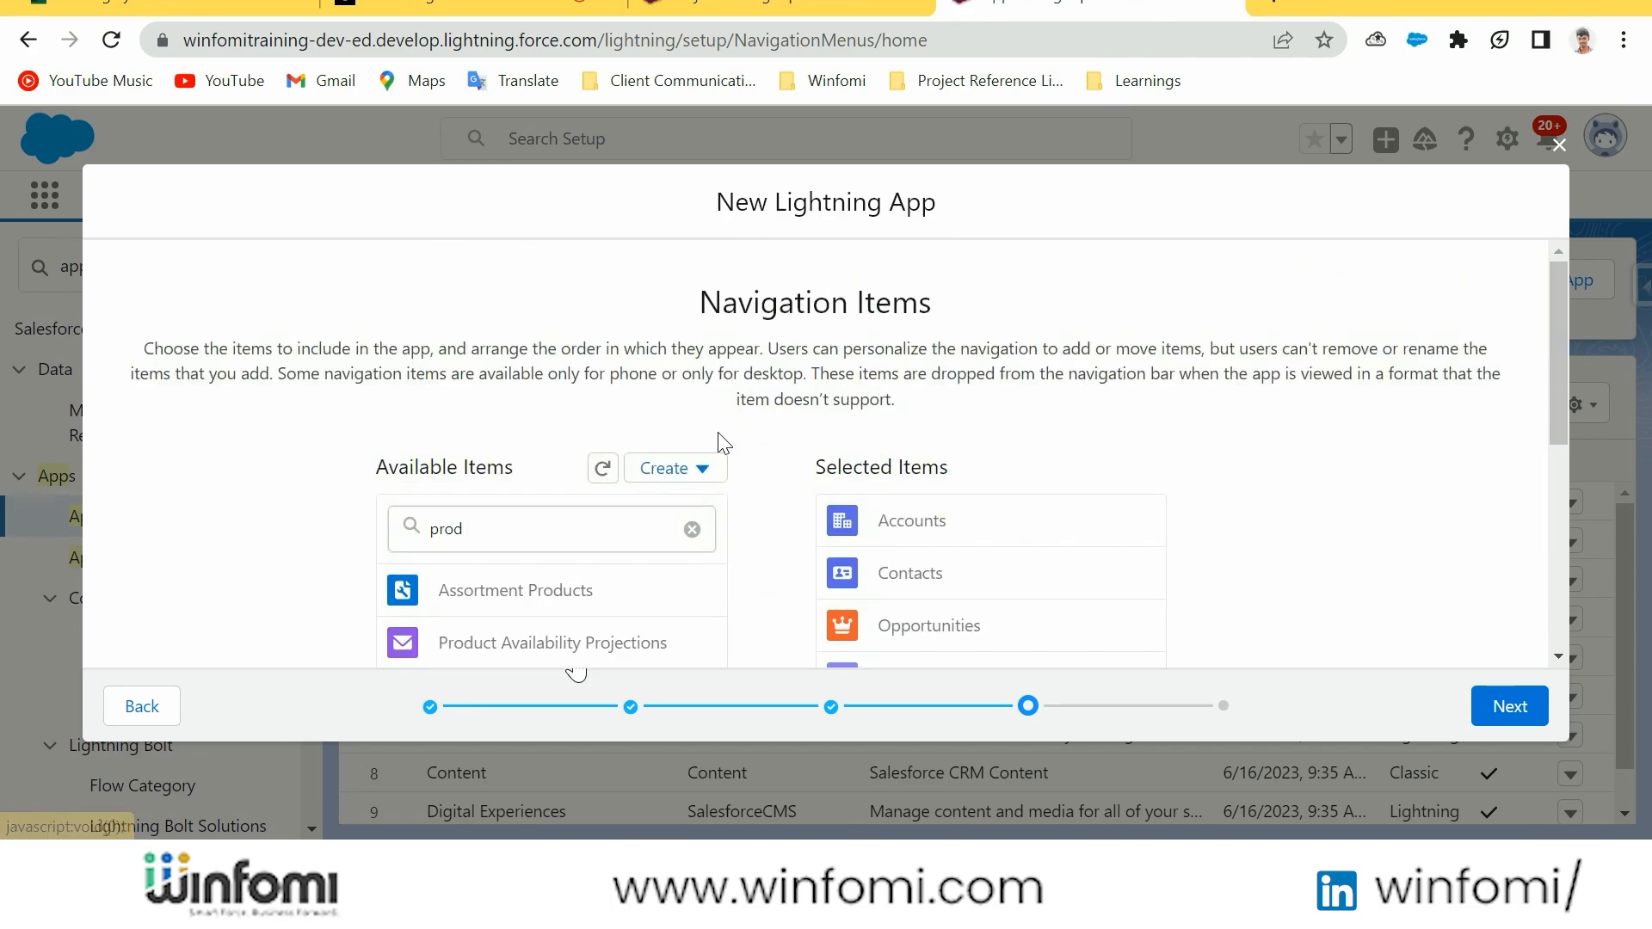
Filter the available items by "lead", add Leads as the first navigation item, and continue to the user profiles
double_click(526, 531)
key(BackSpace)
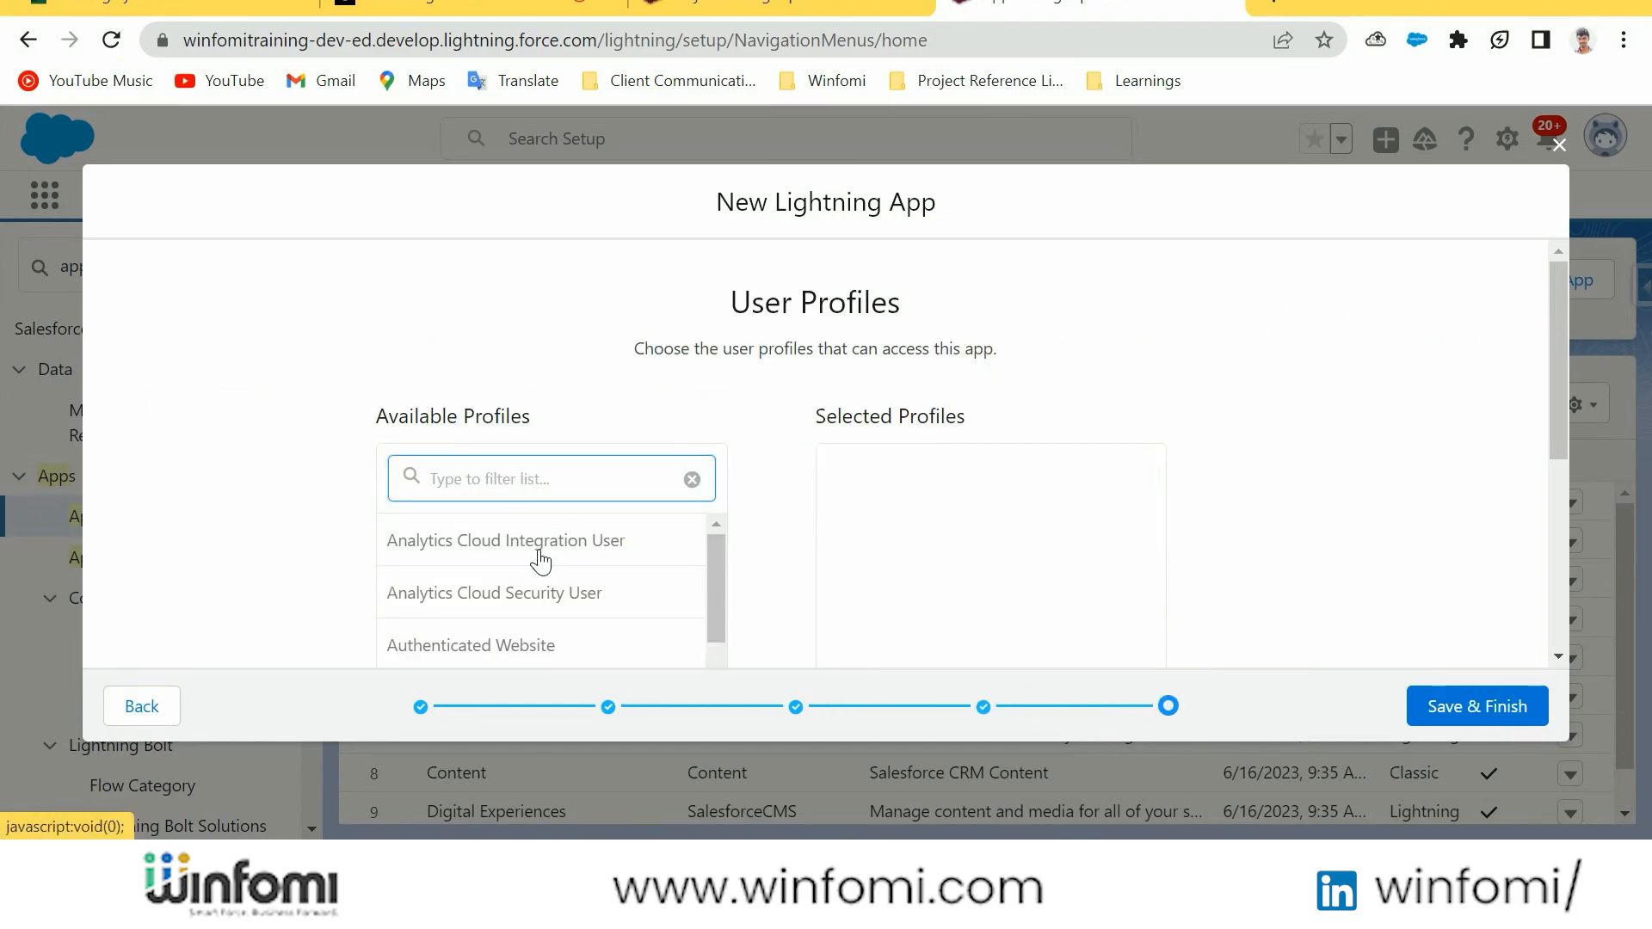
scroll(542, 517, down, 3)
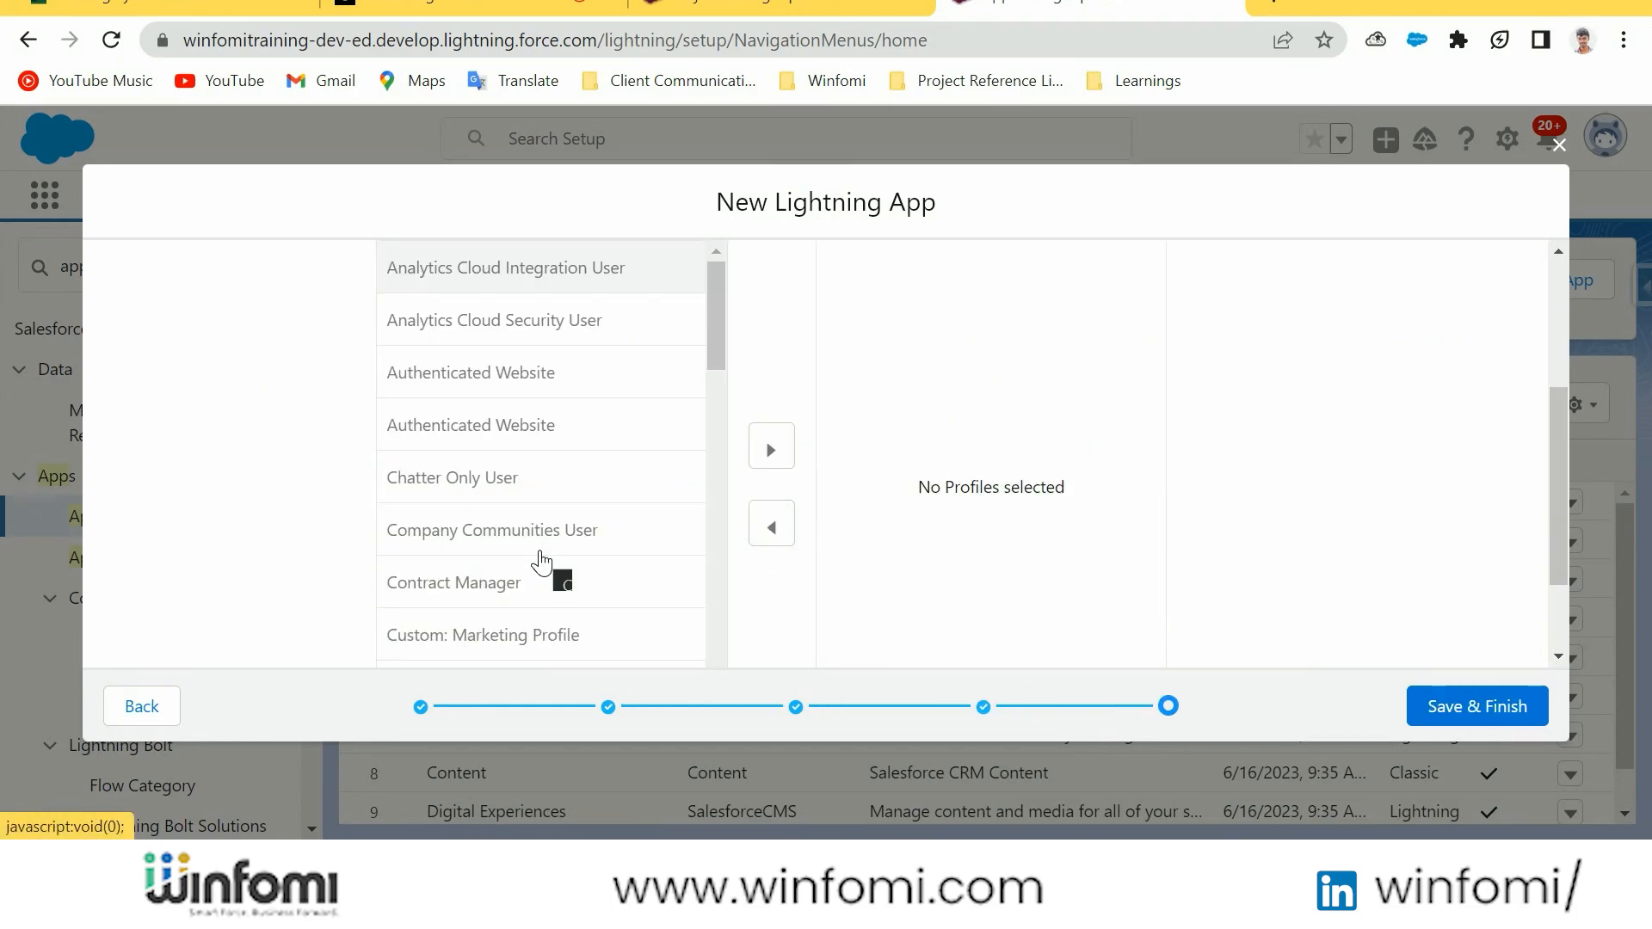
Assign a user profile to the app, and save and finish it
scroll(542, 562, down, 10)
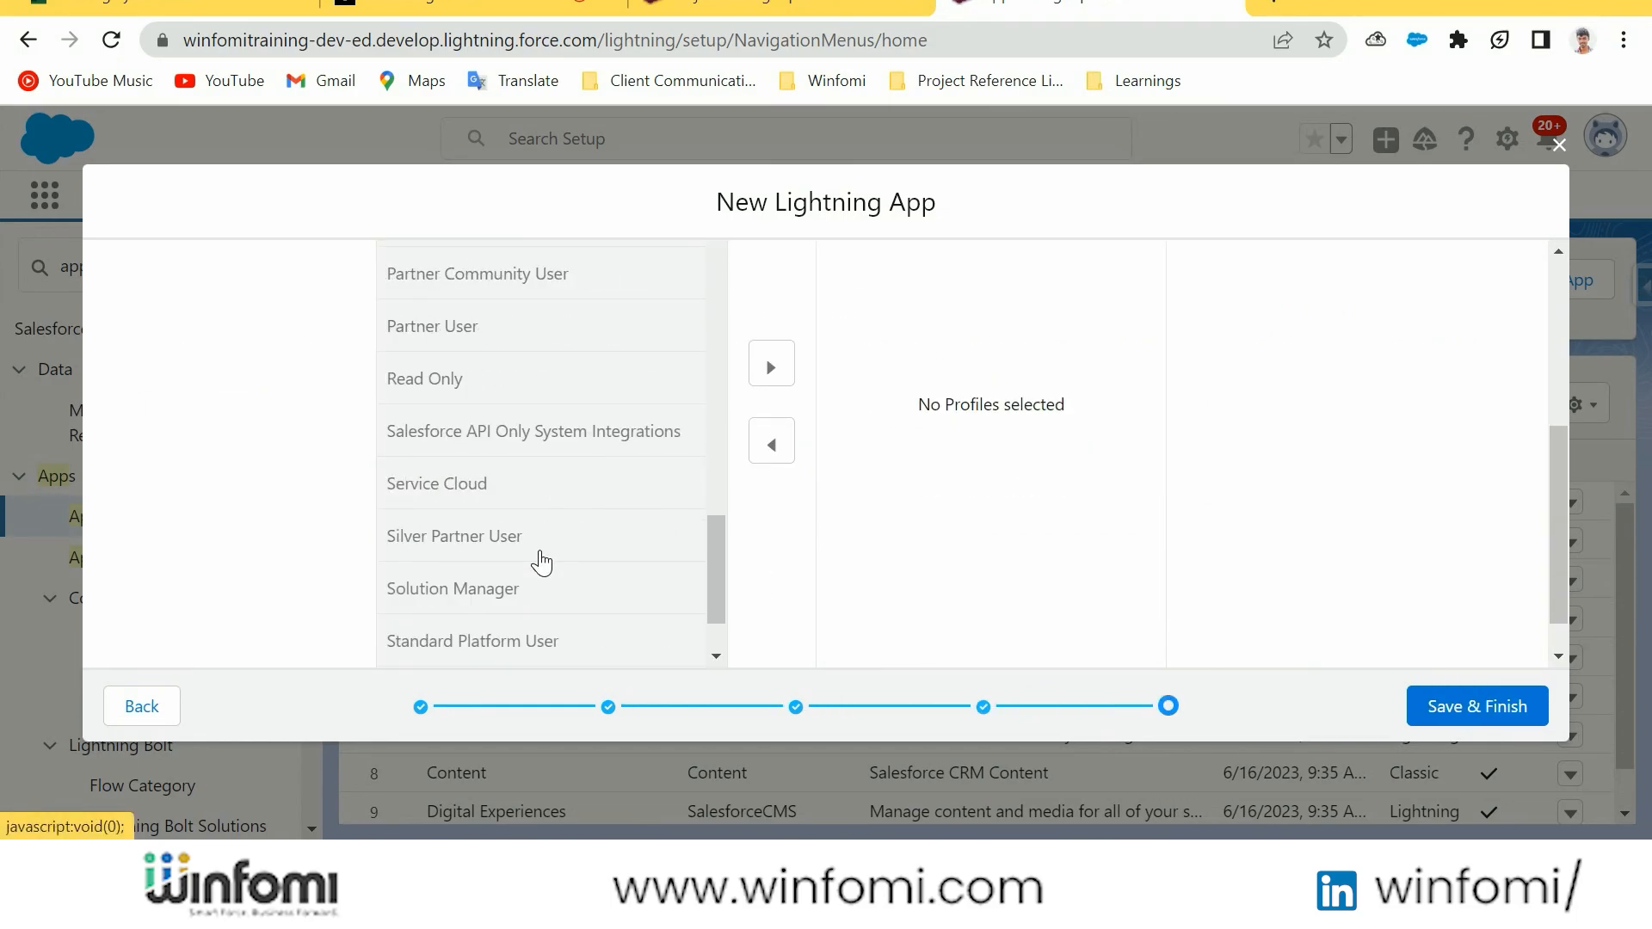
click(1477, 706)
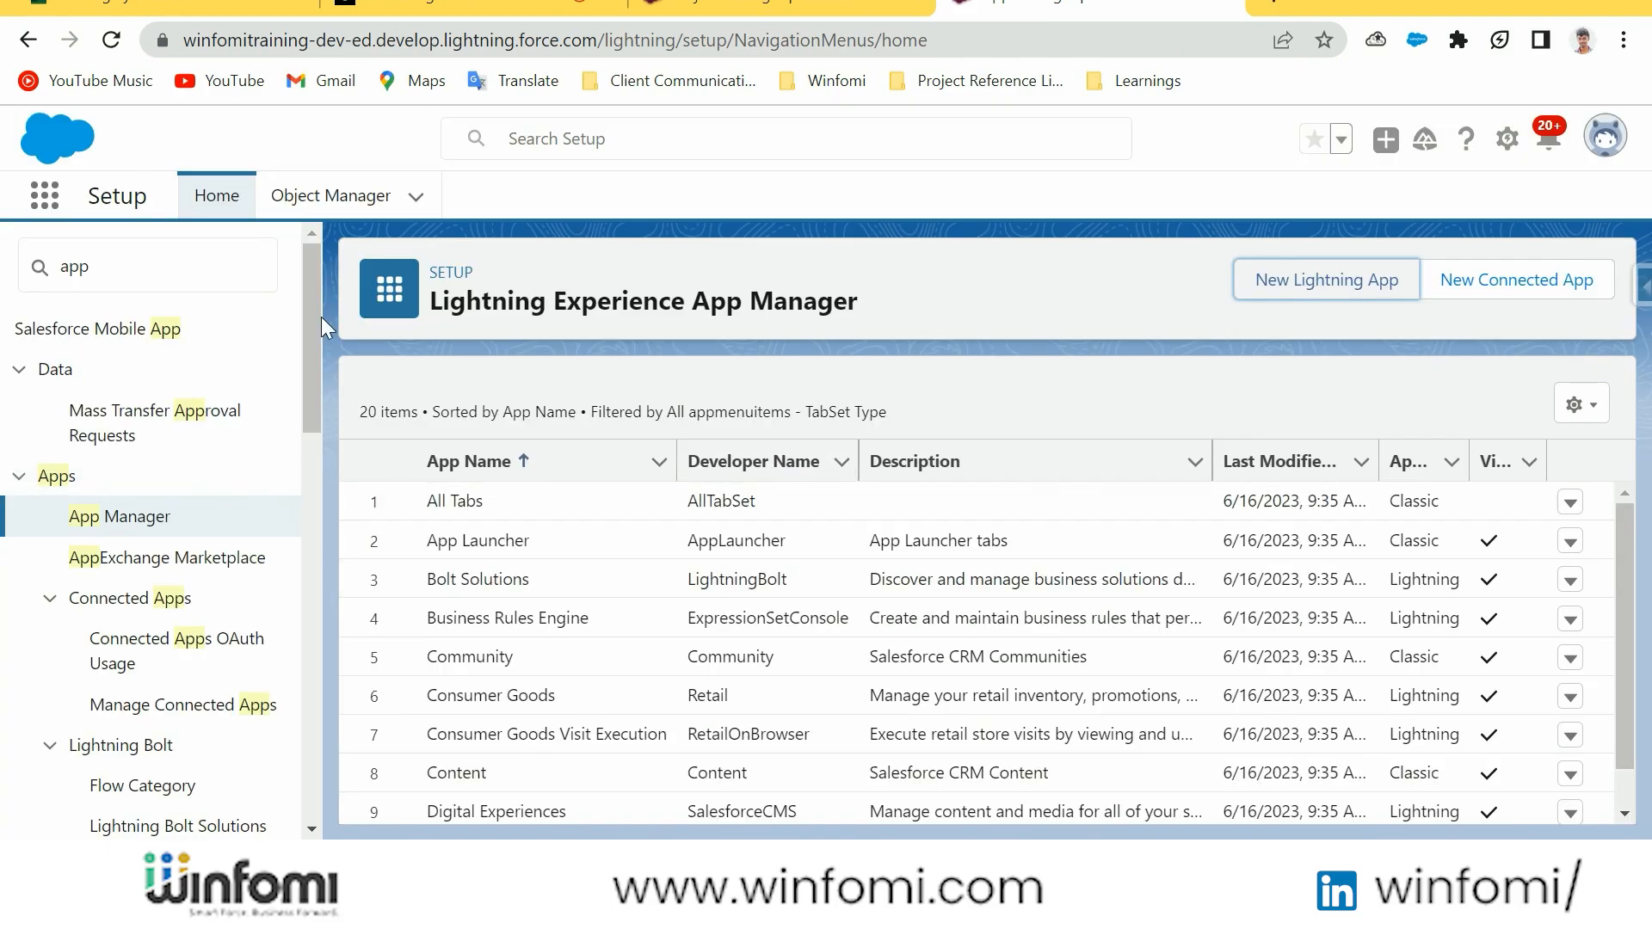
Search the App Launcher for "fur" and open the Furniture Management app
click(55, 206)
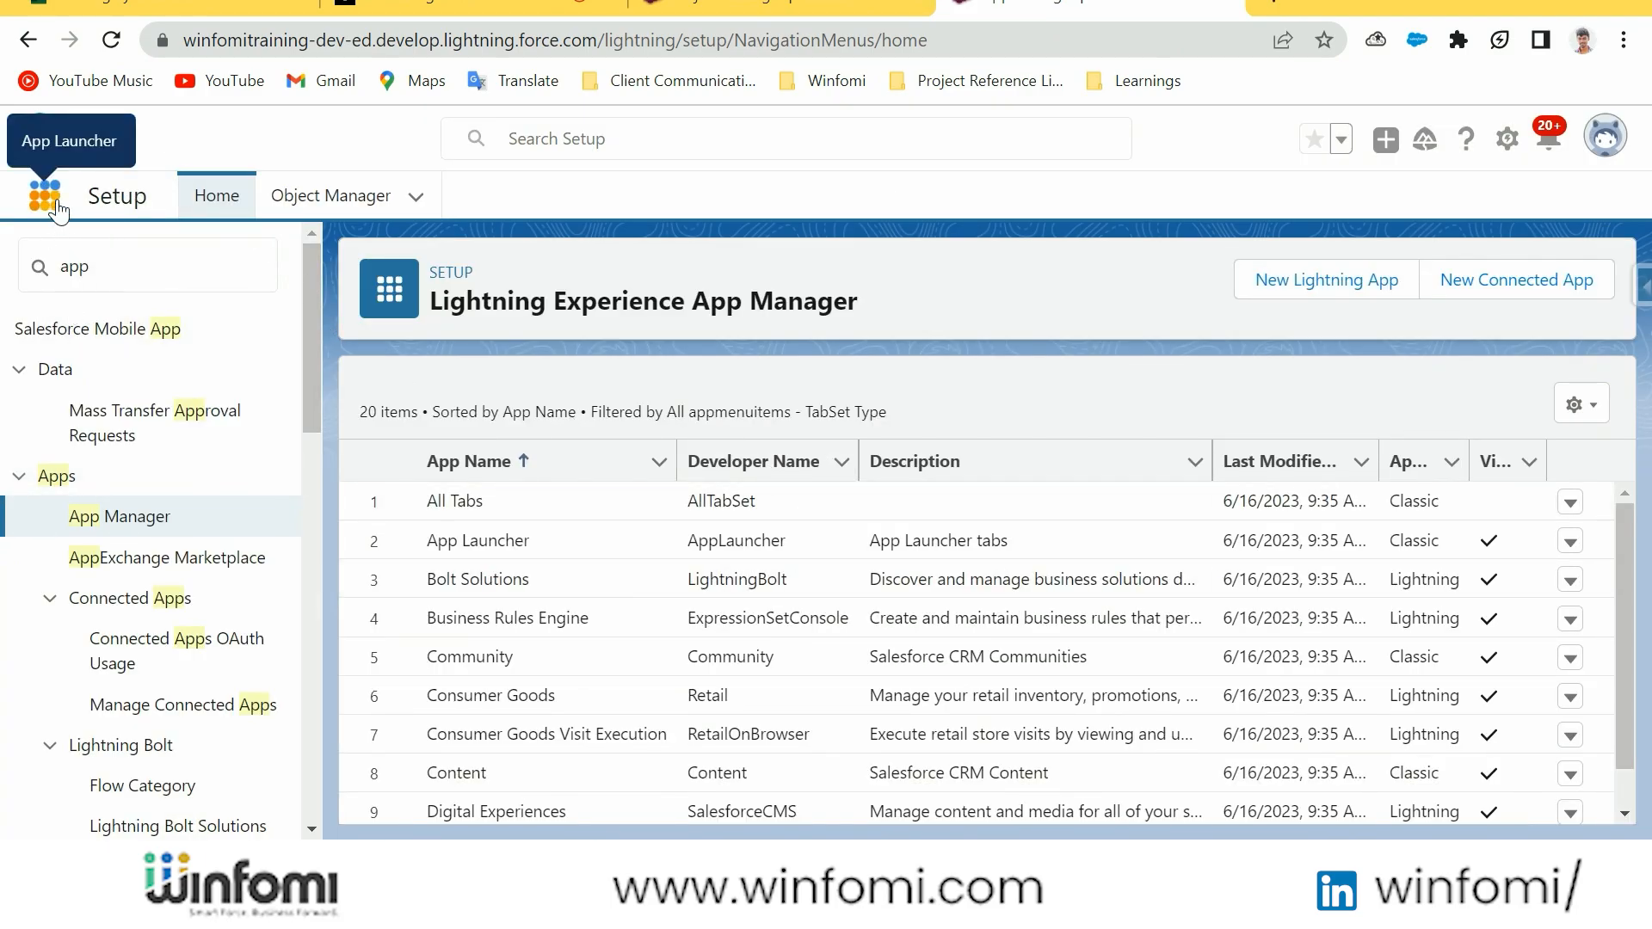
click(57, 207)
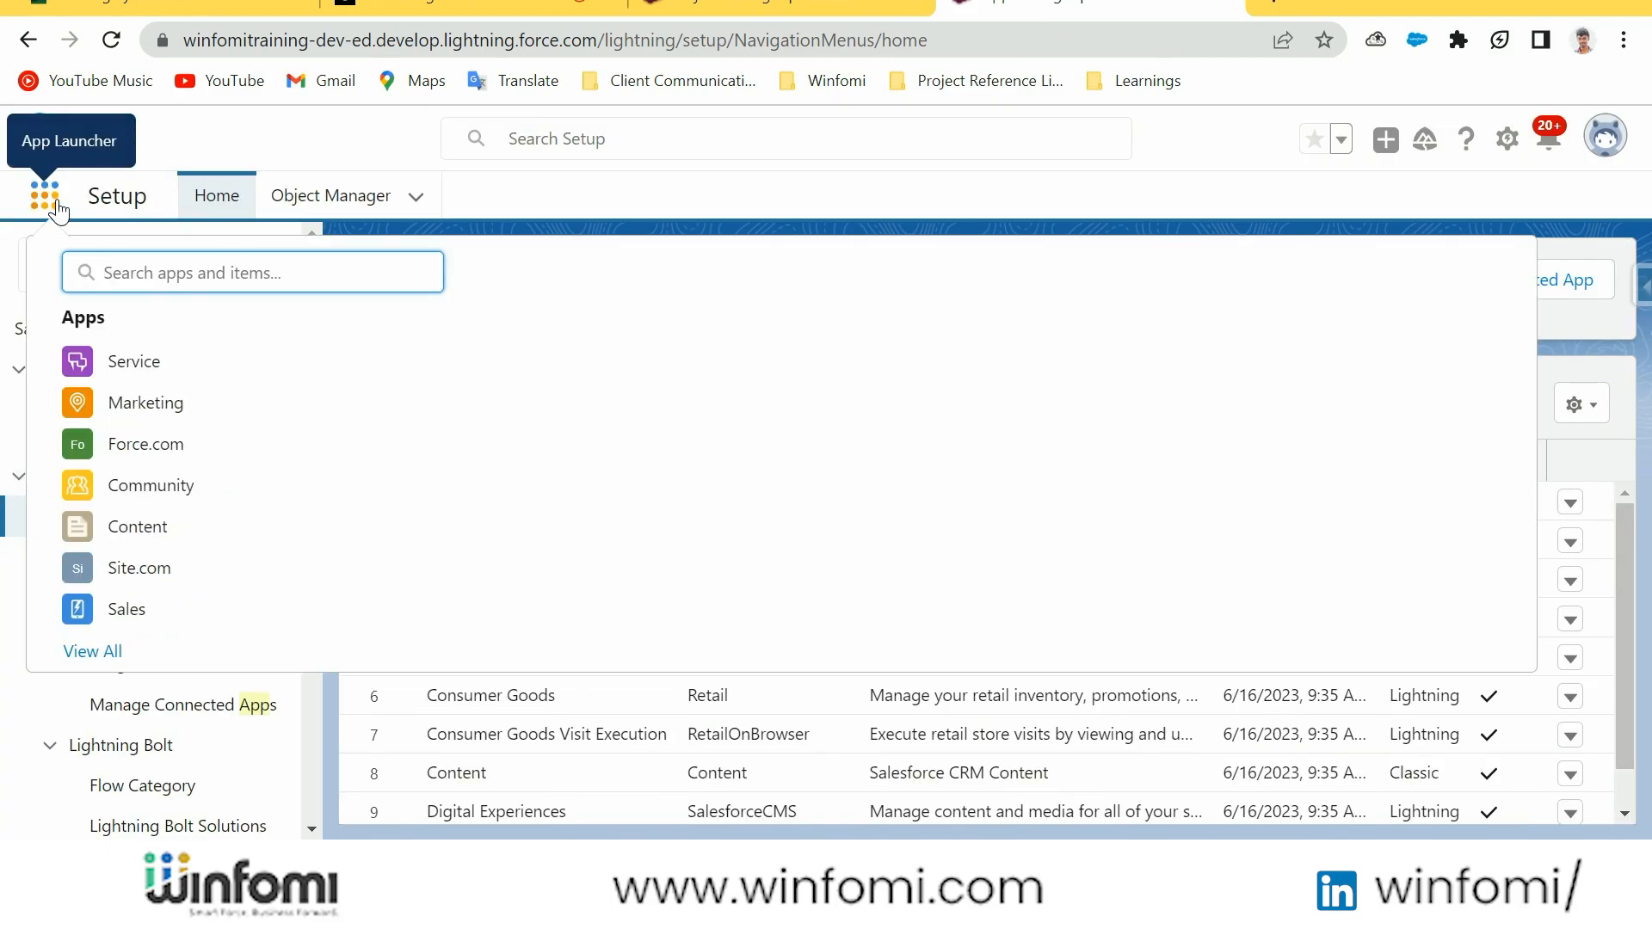
text(fur)
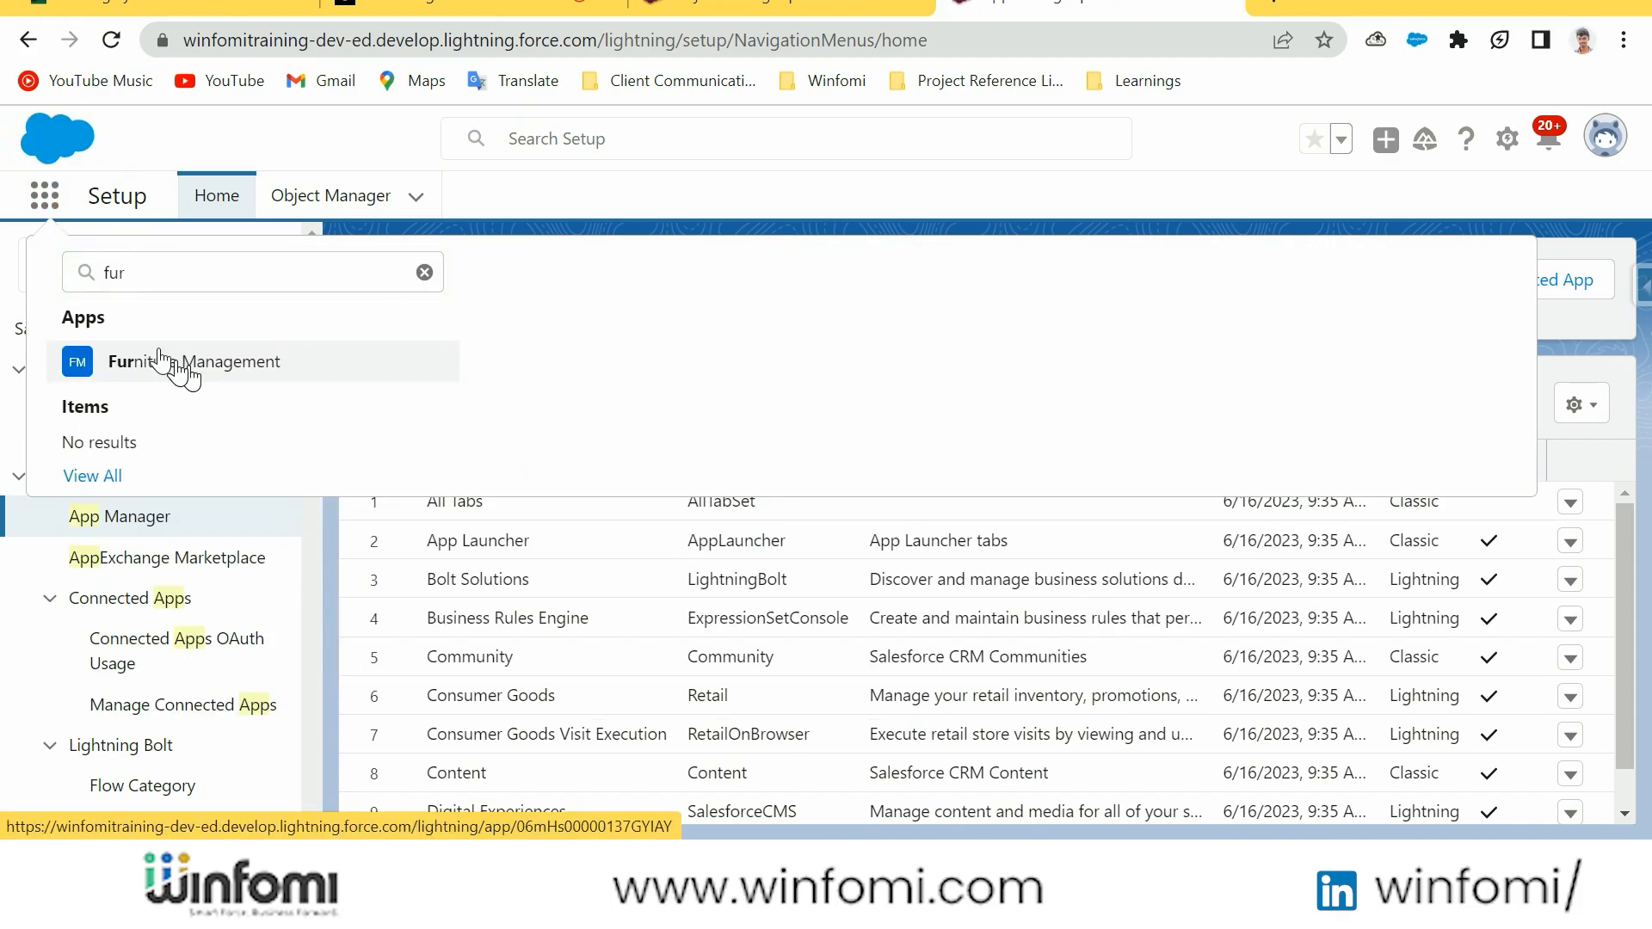
click(164, 360)
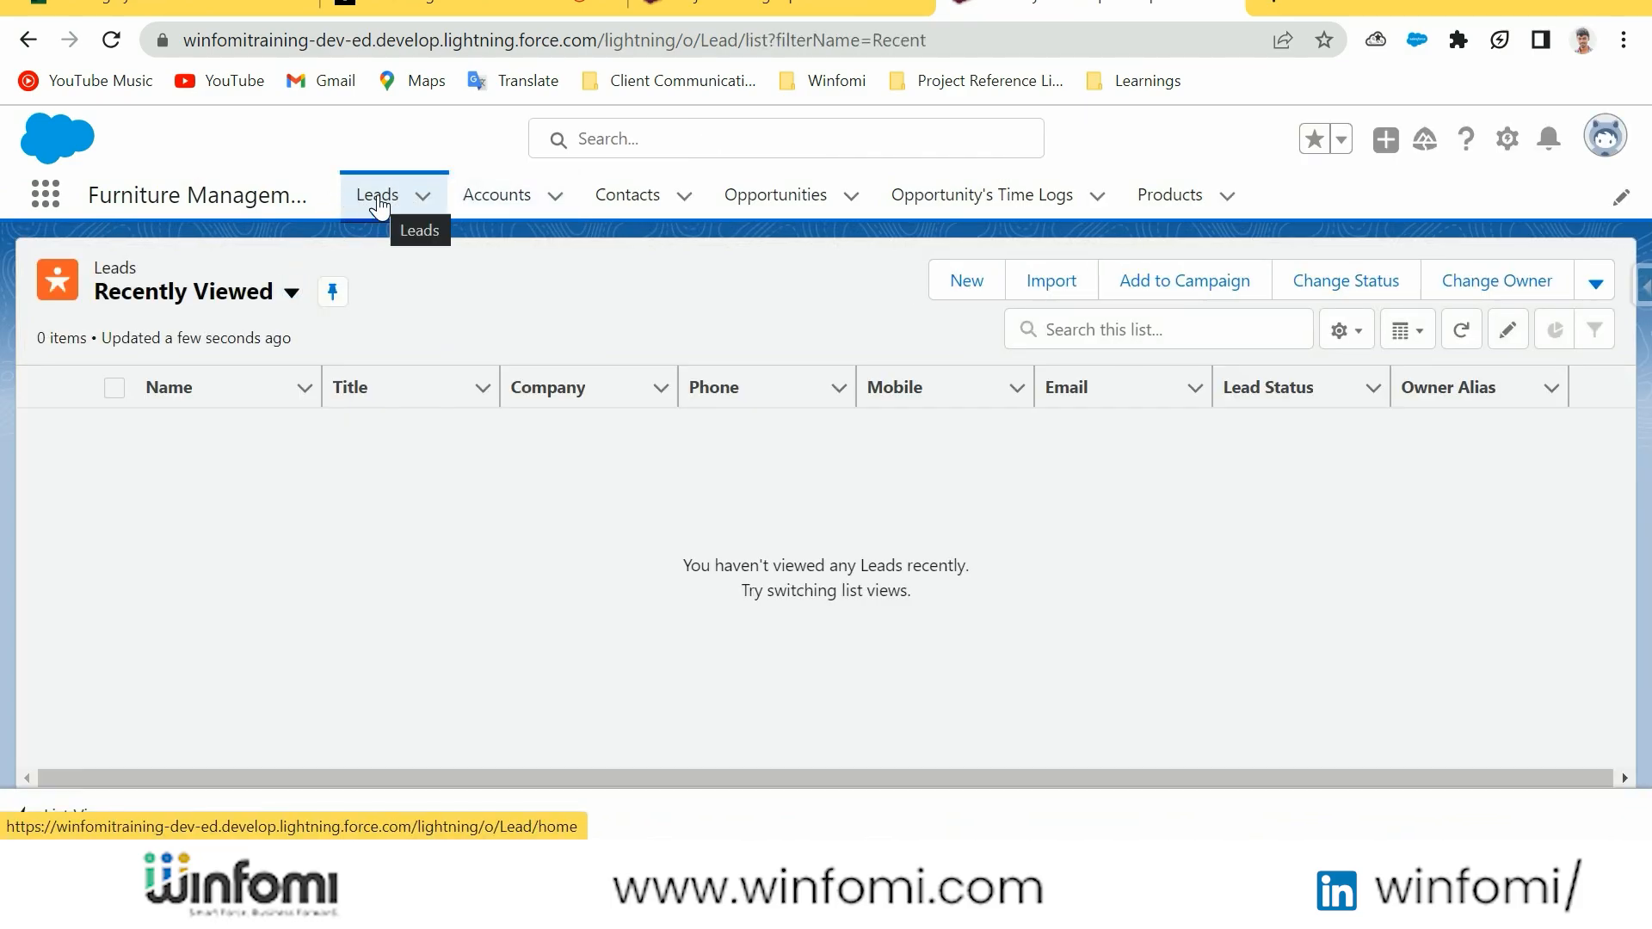
Look through the app's Leads, Opportunities, Products and Opportunity's Time Logs tabs, dismissing the pinned-list tip
click(401, 207)
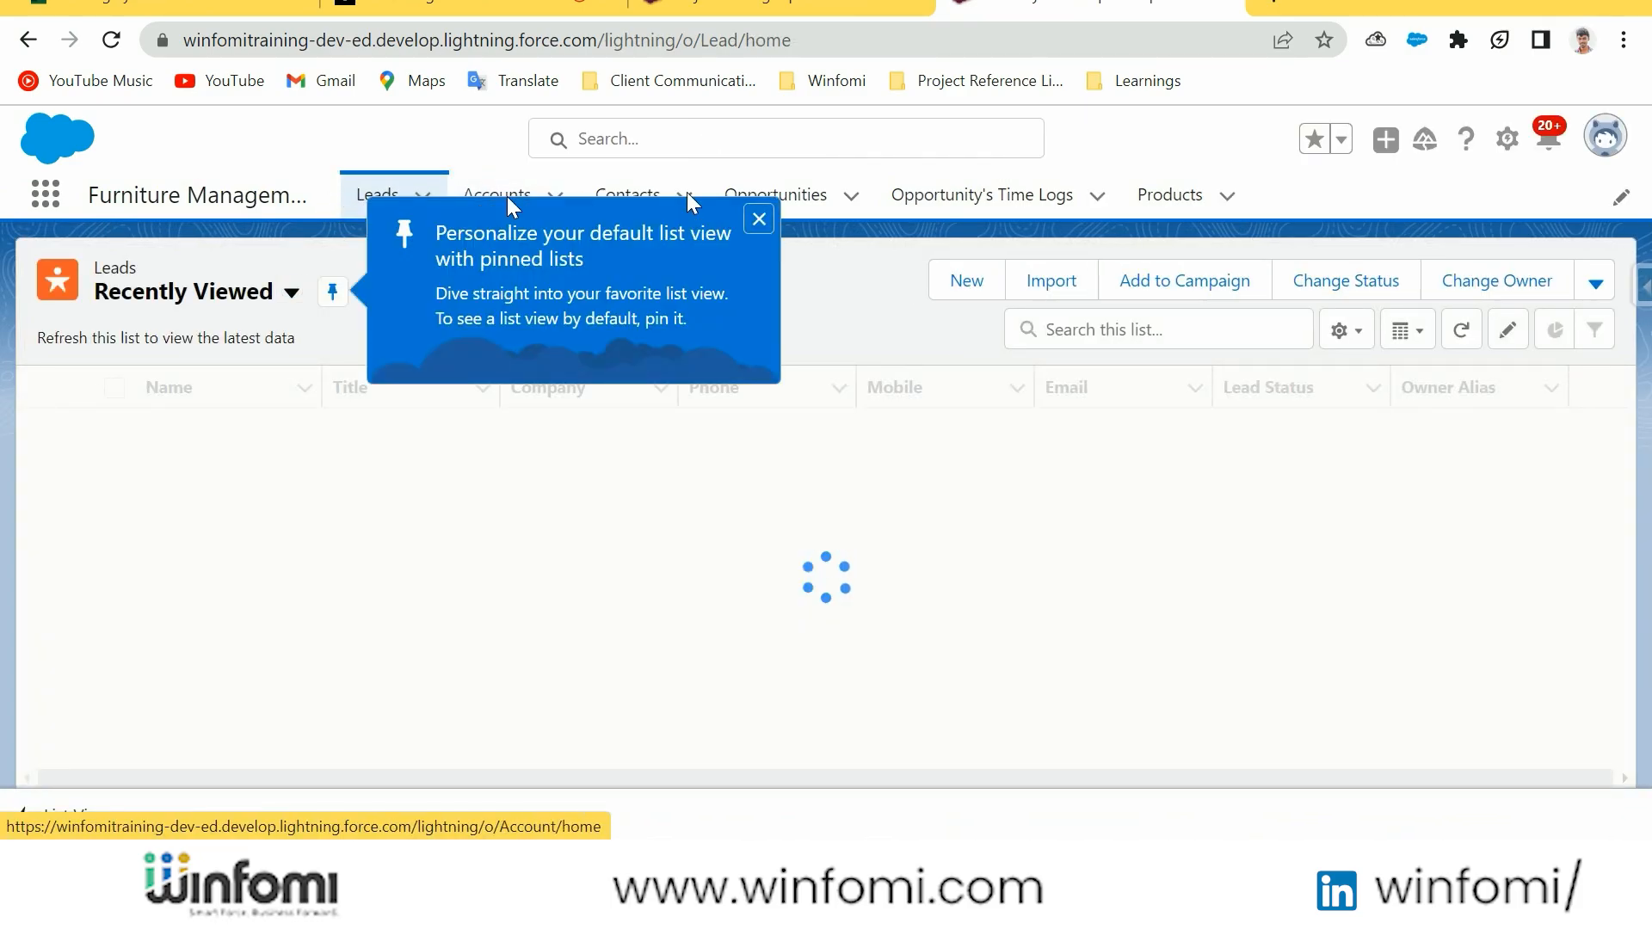
click(759, 219)
click(774, 200)
click(956, 205)
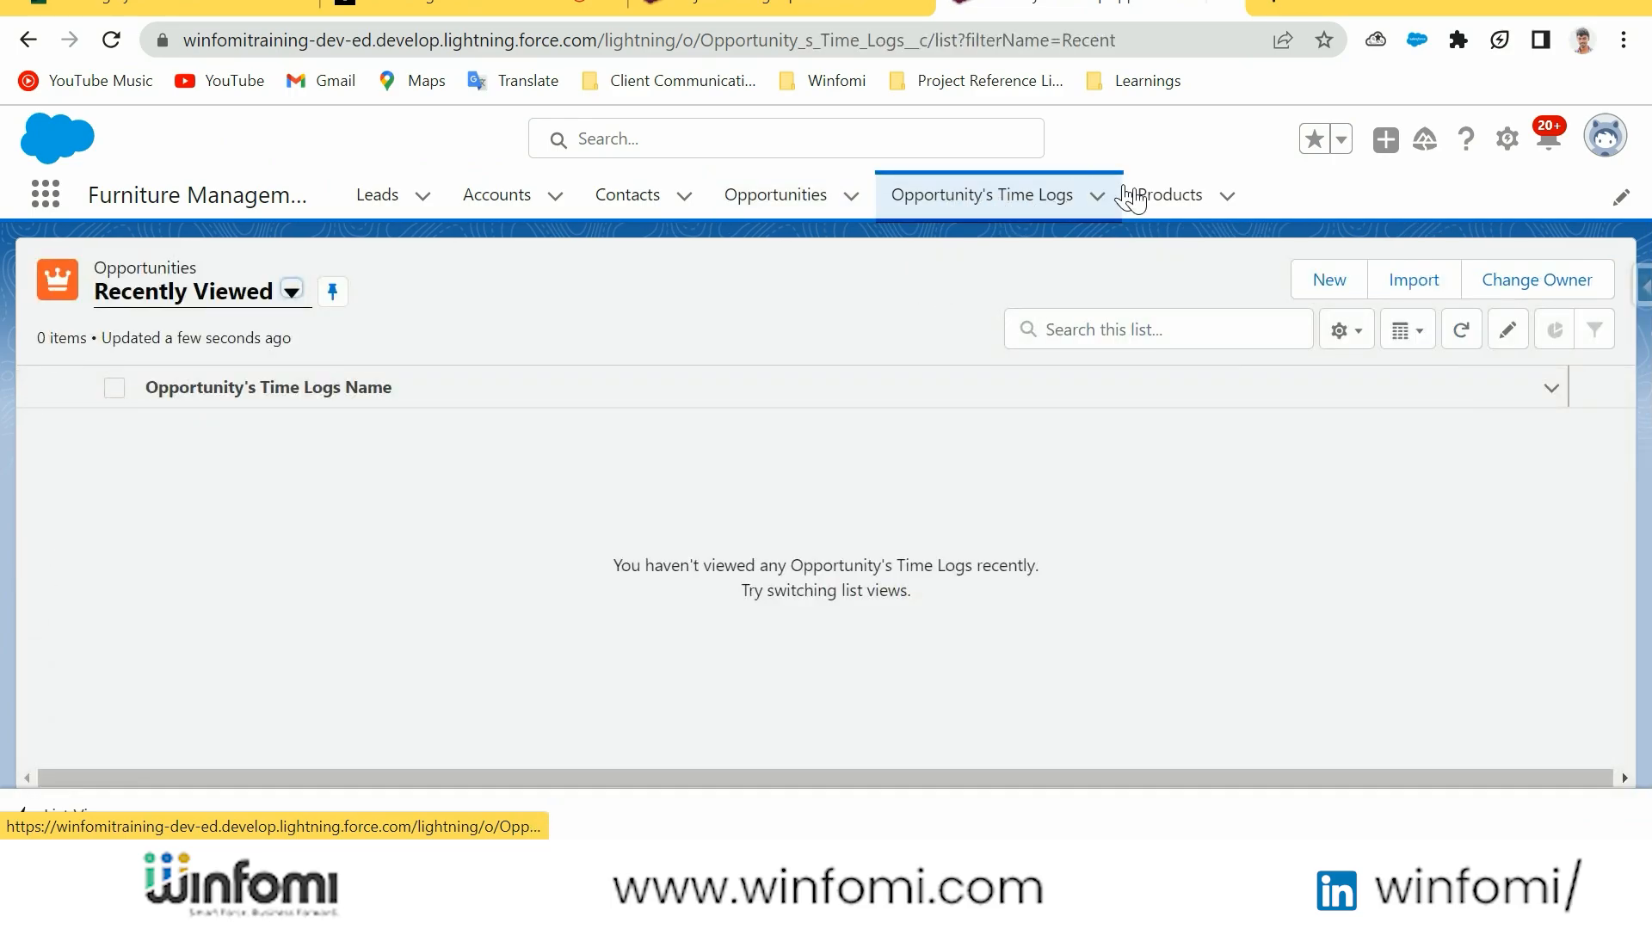
click(1157, 195)
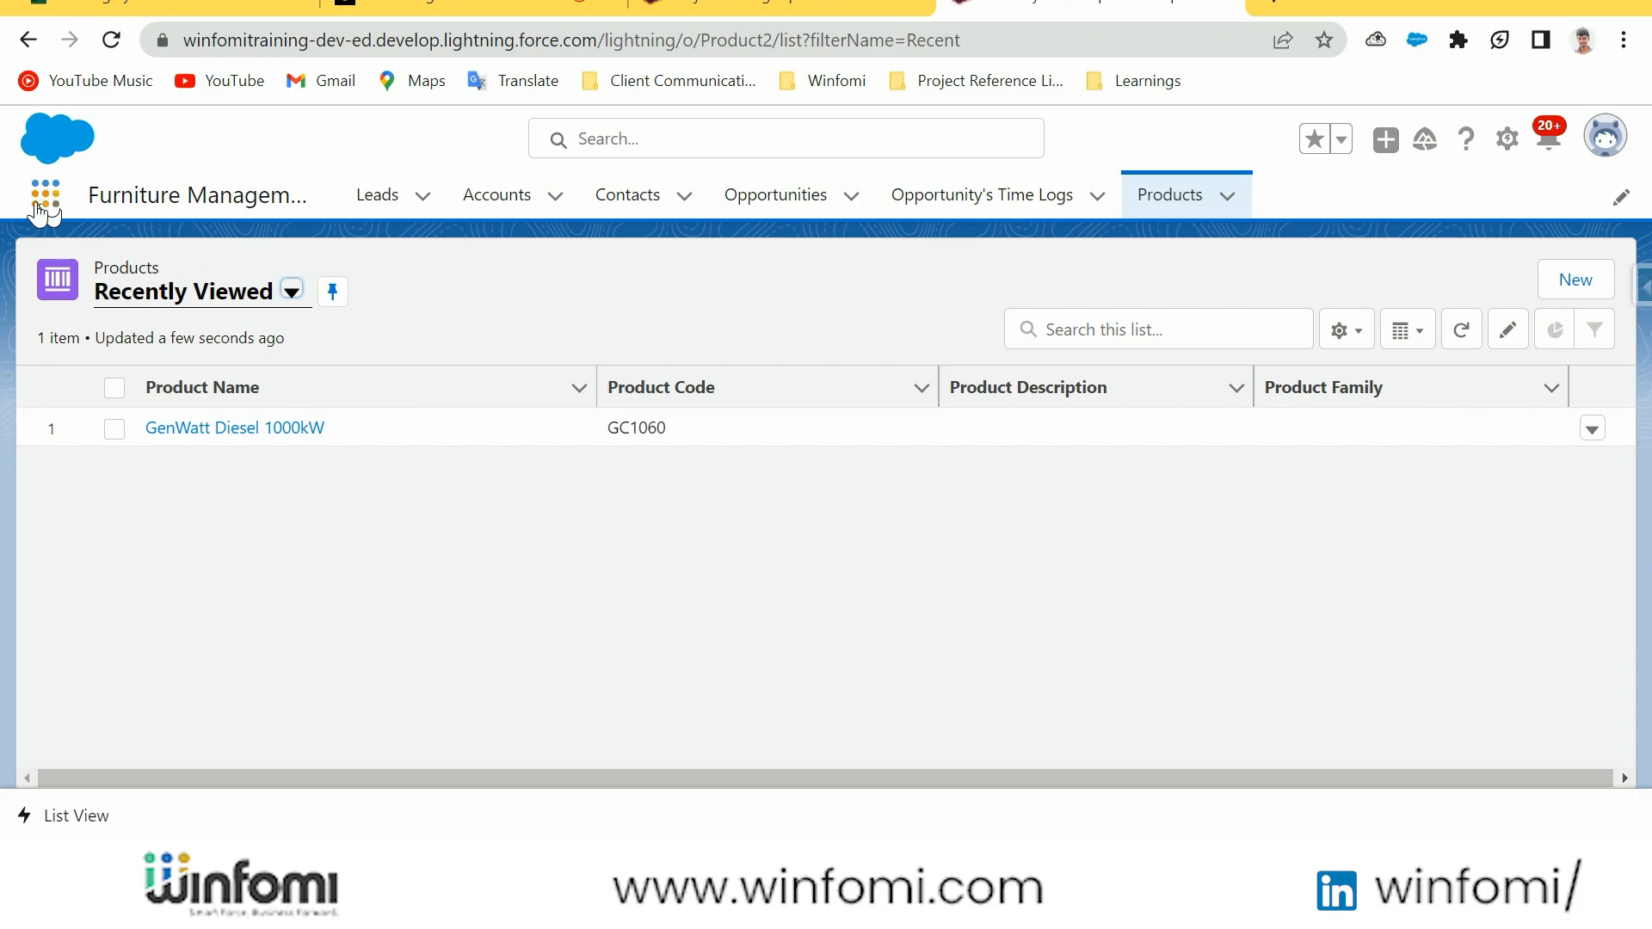
click(968, 205)
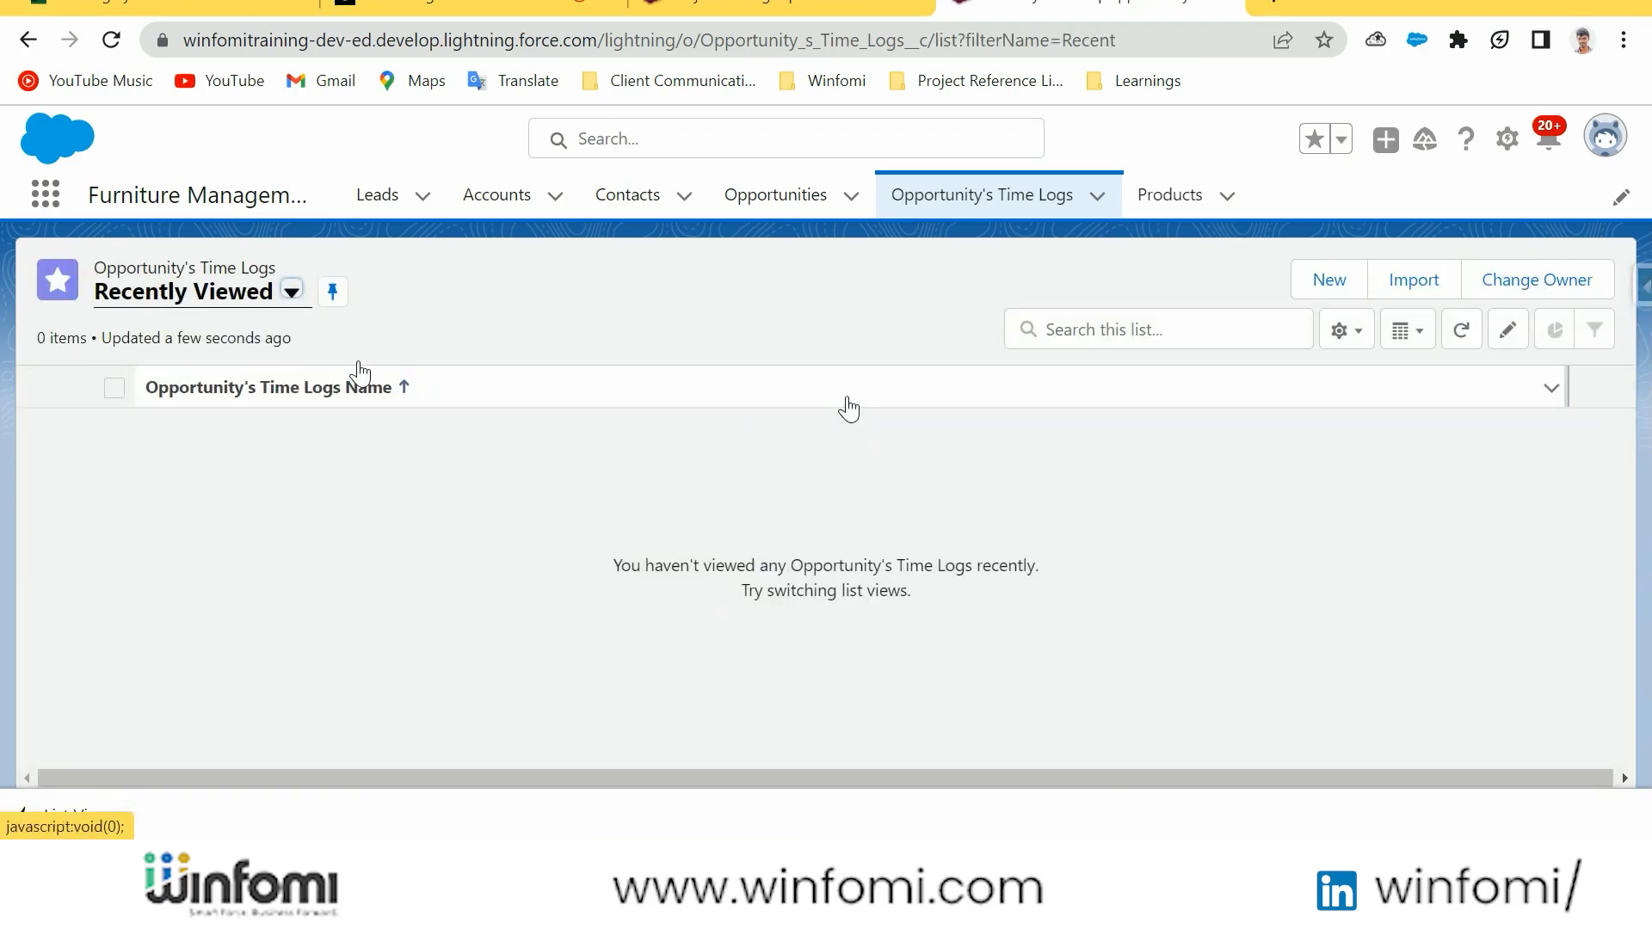
Start a new Opportunity's Time Logs record and name it "Test Name Field"
click(290, 298)
click(321, 465)
click(1341, 289)
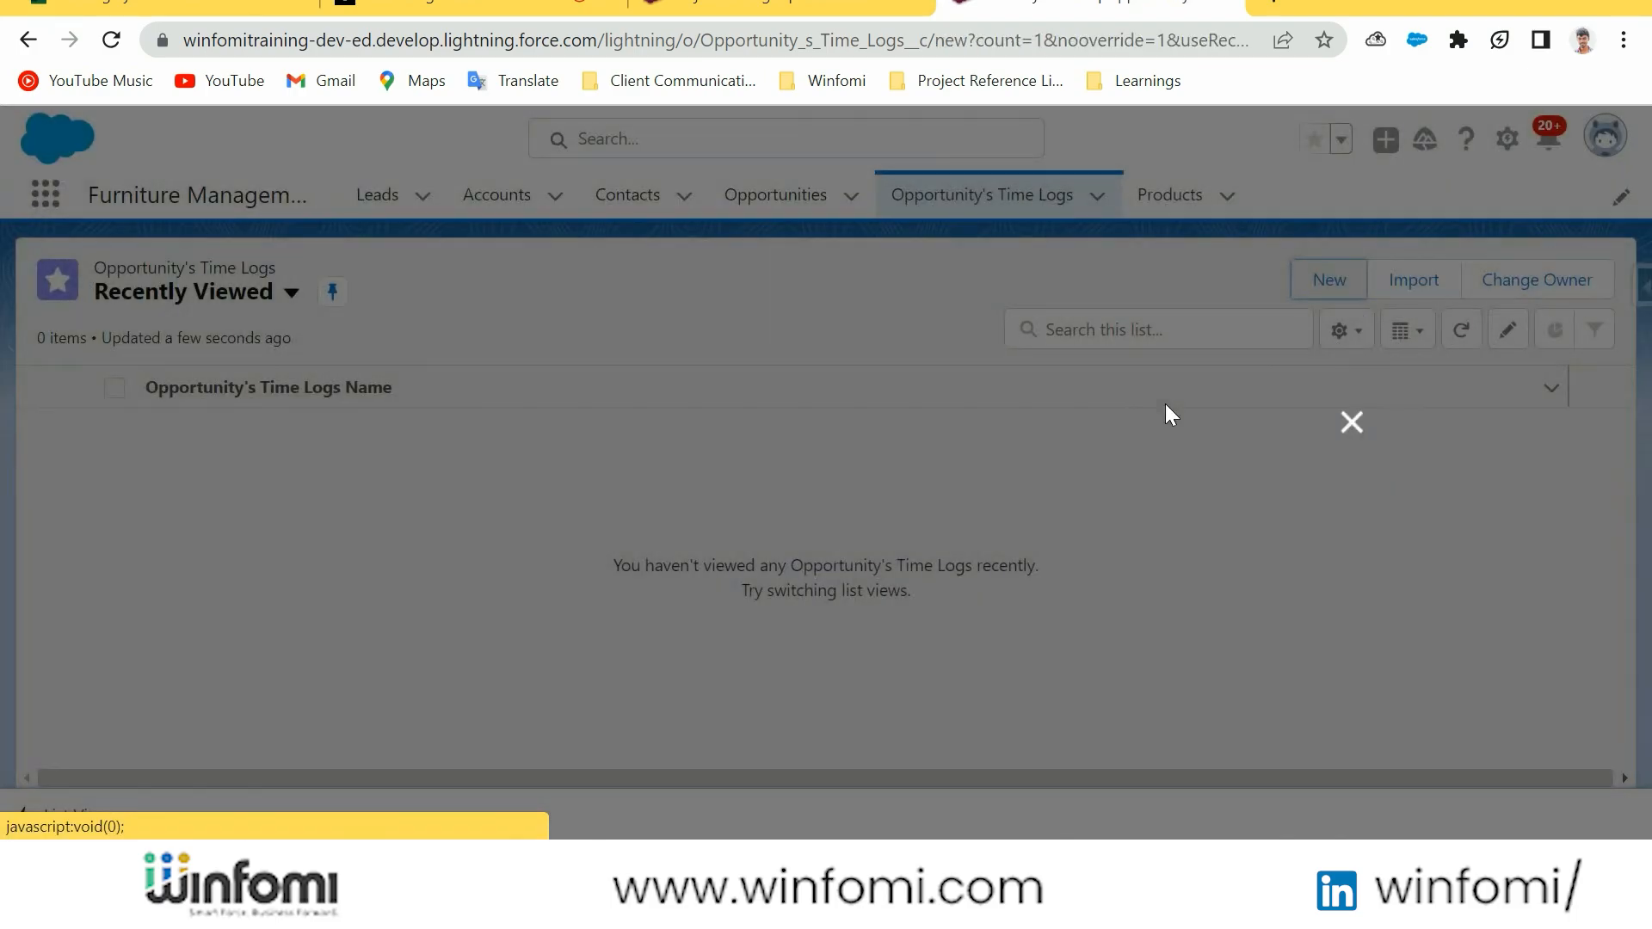
click(508, 424)
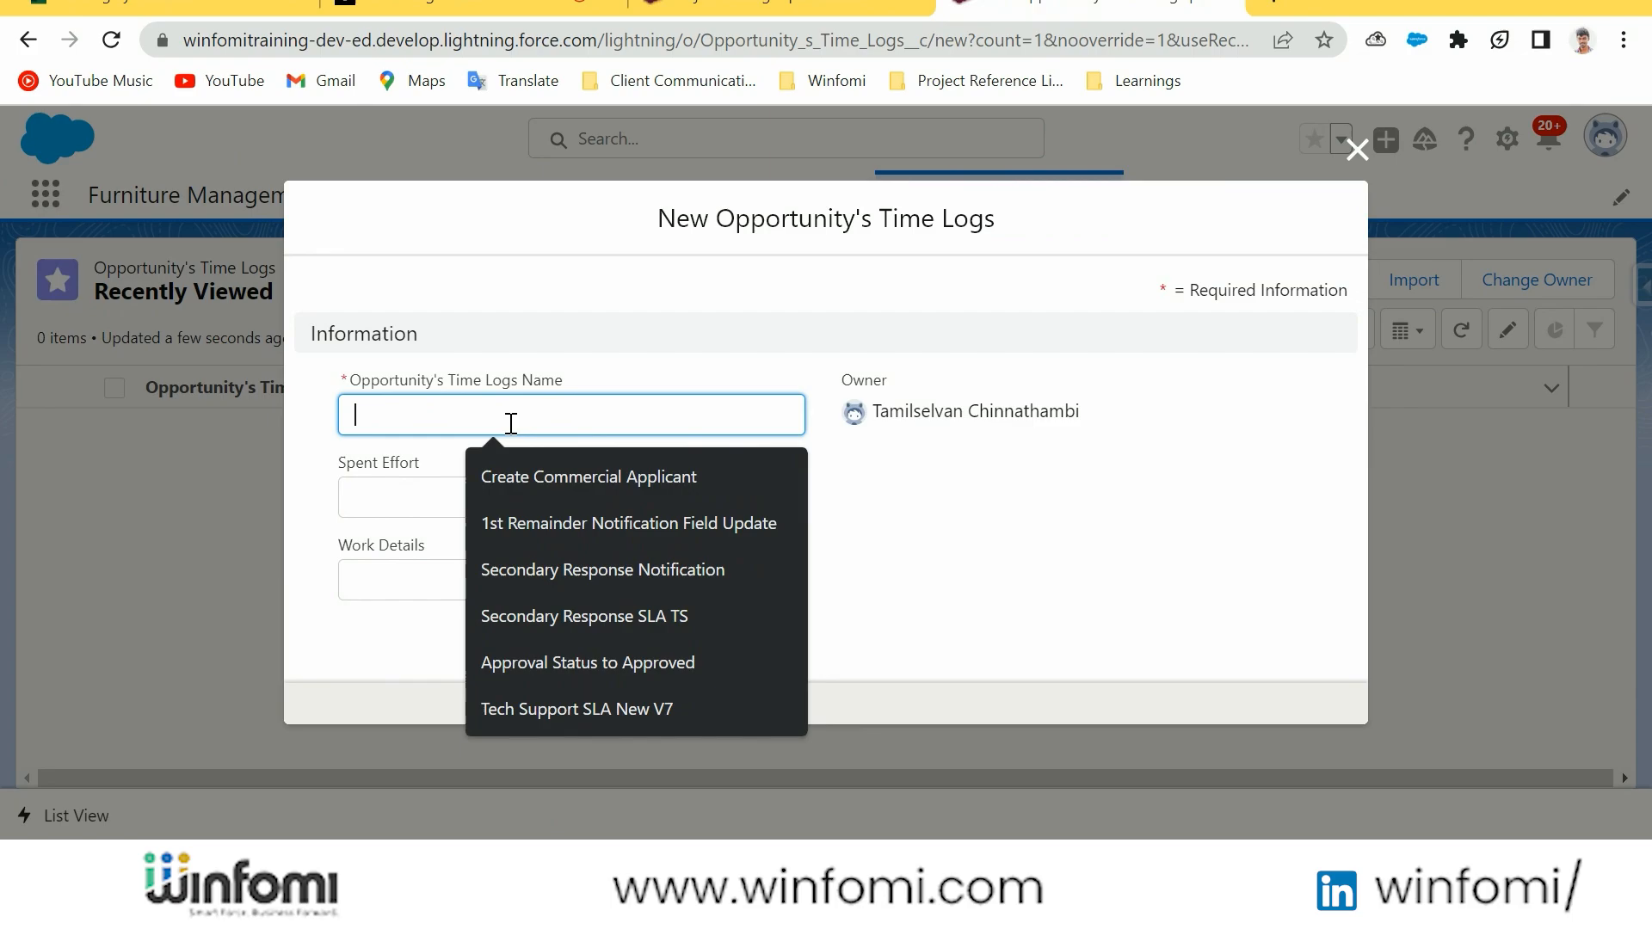
click(789, 384)
click(610, 409)
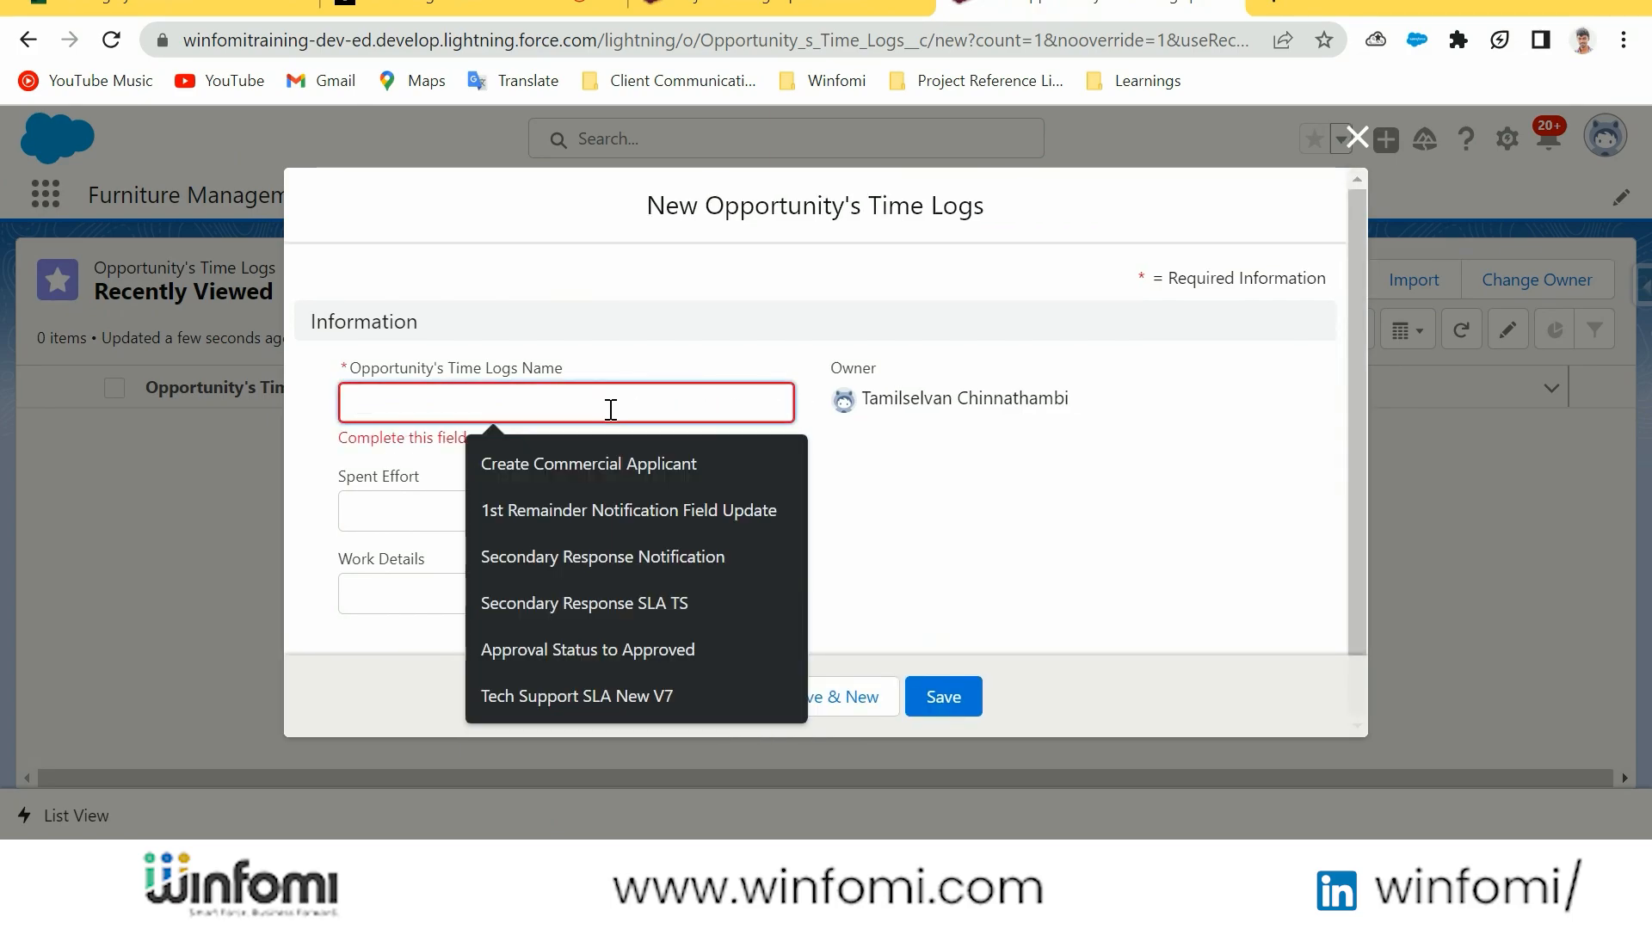
text(Te)
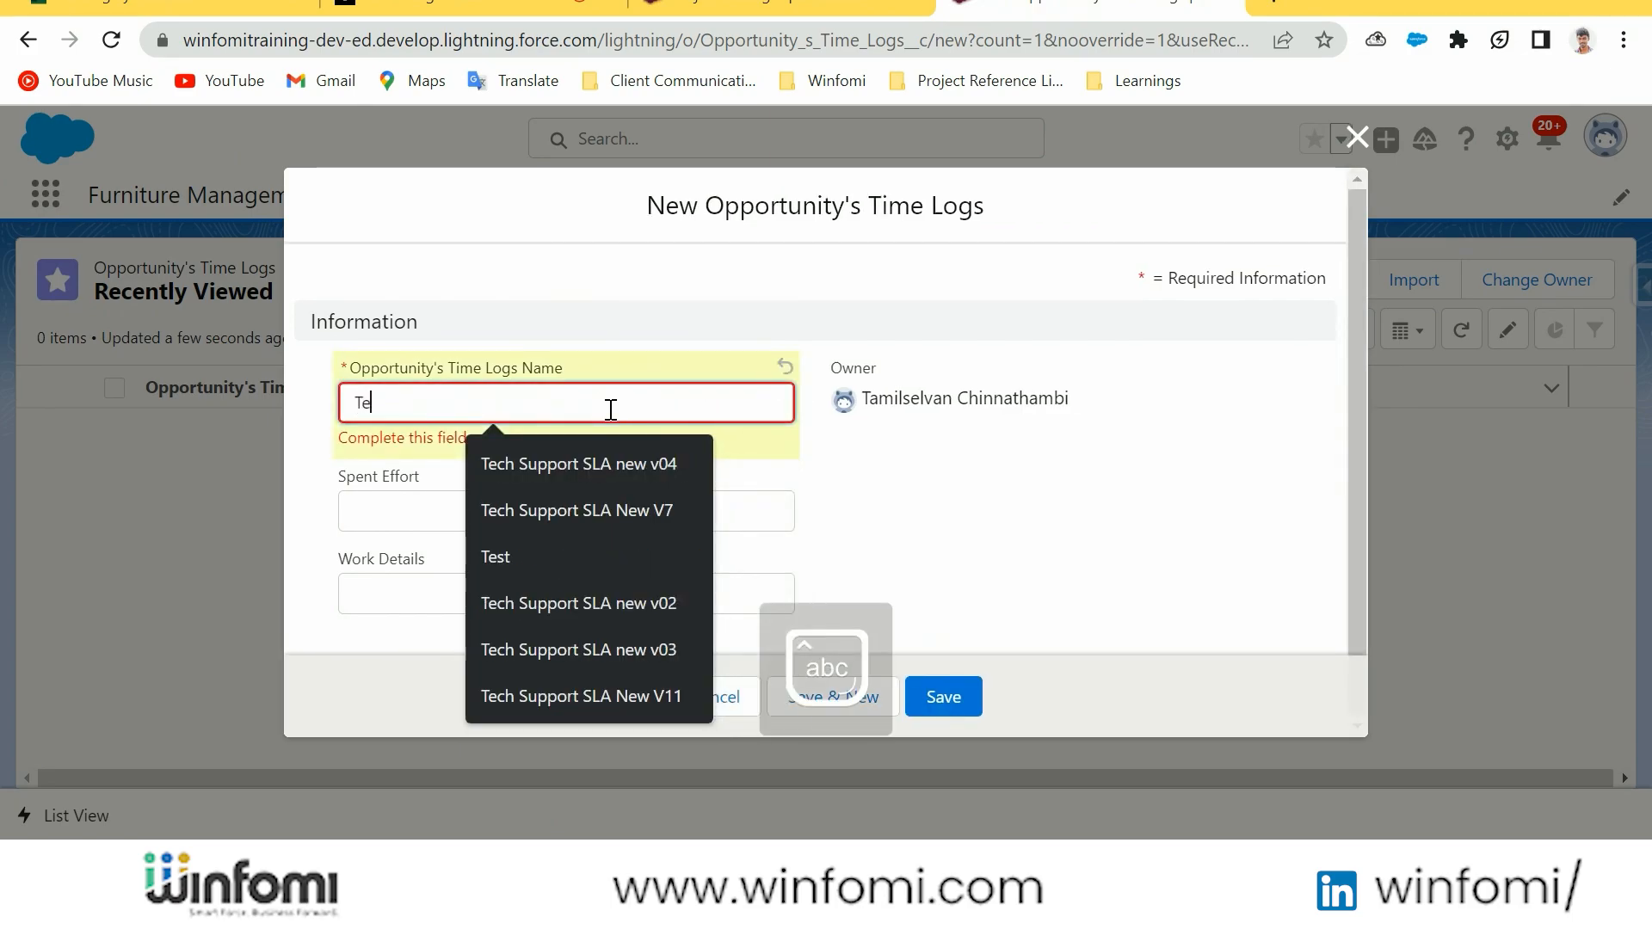
text(st Name Field)
key(Tab)
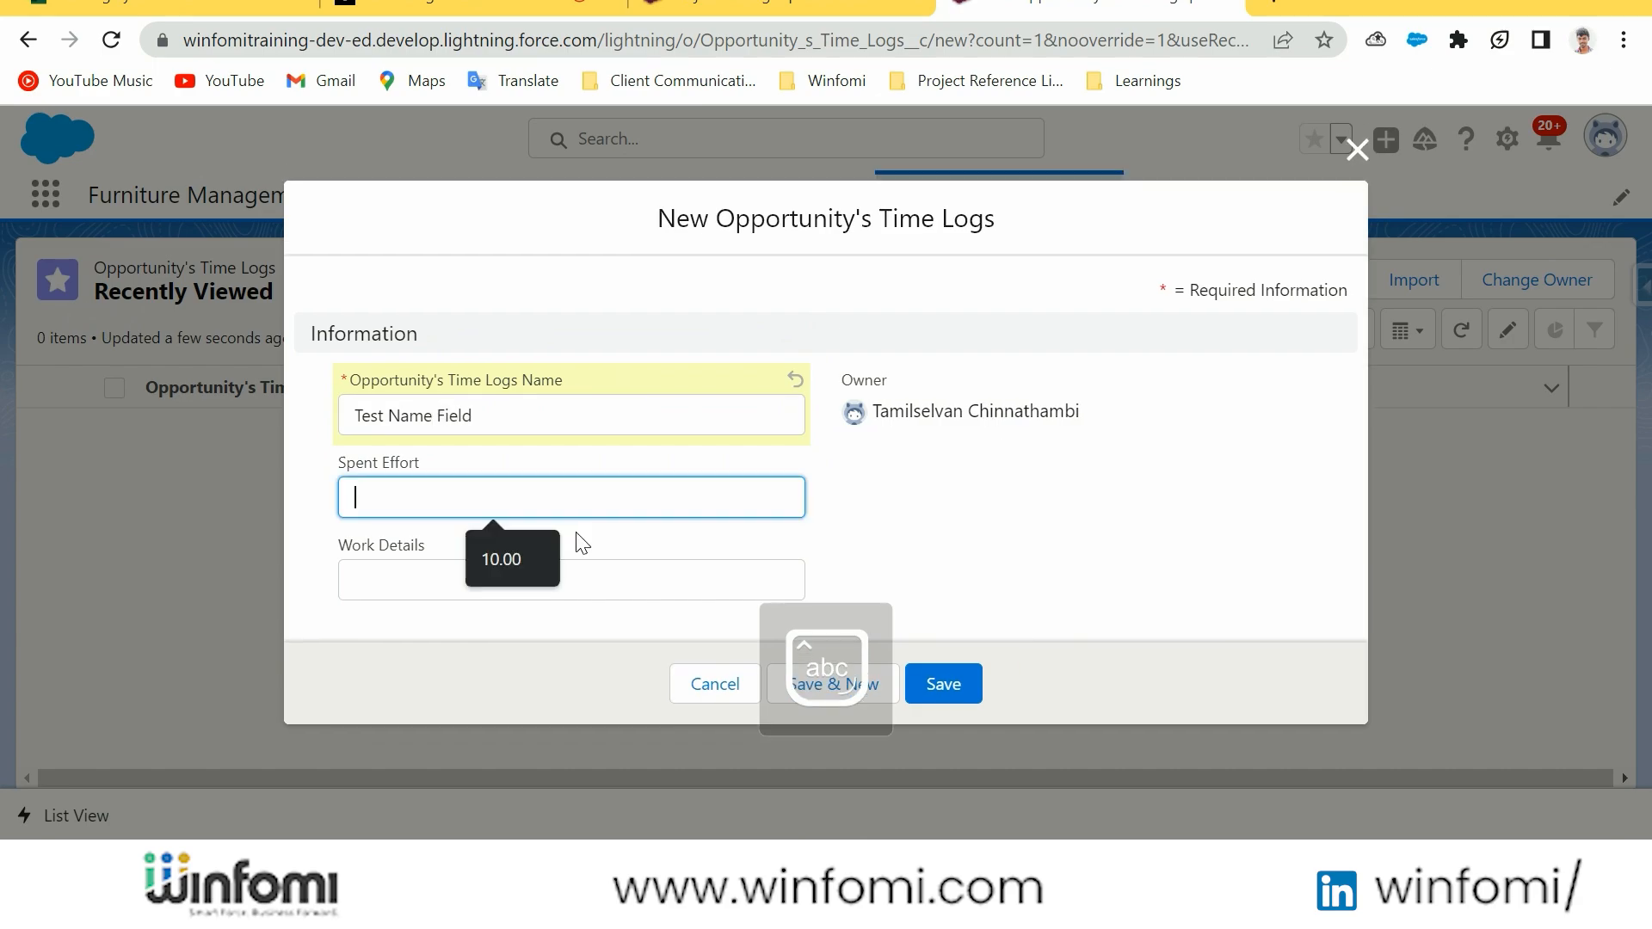
Set the record's Spent Effort to 2 and Work Details to "Supervising", and save it
text(2)
click(545, 579)
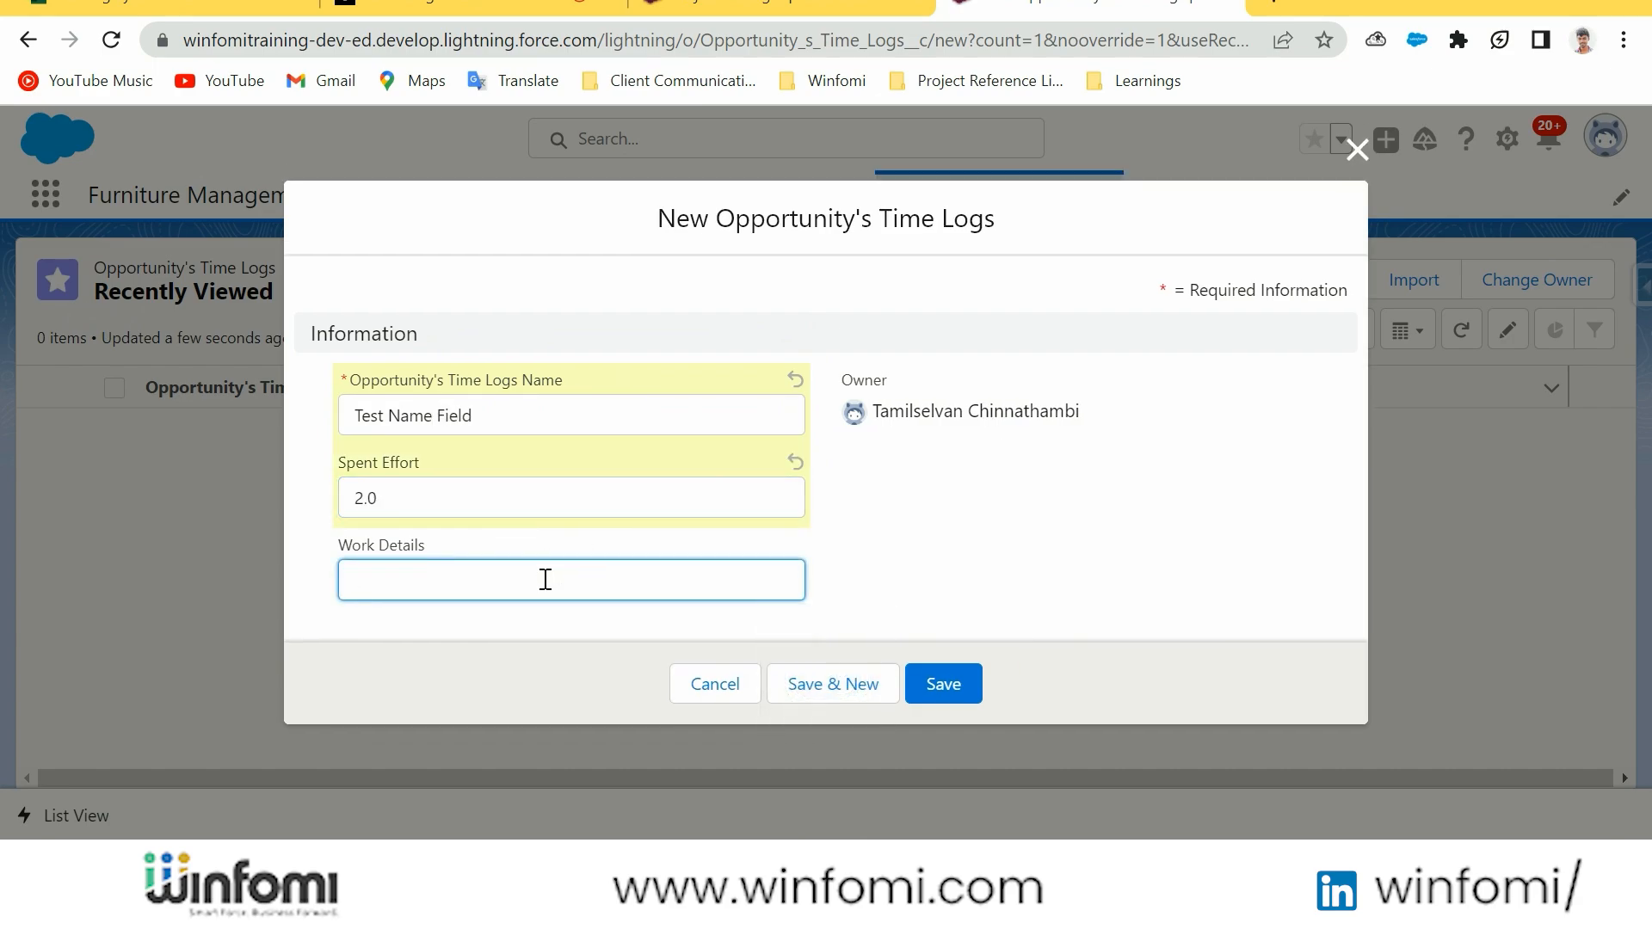
text(D)
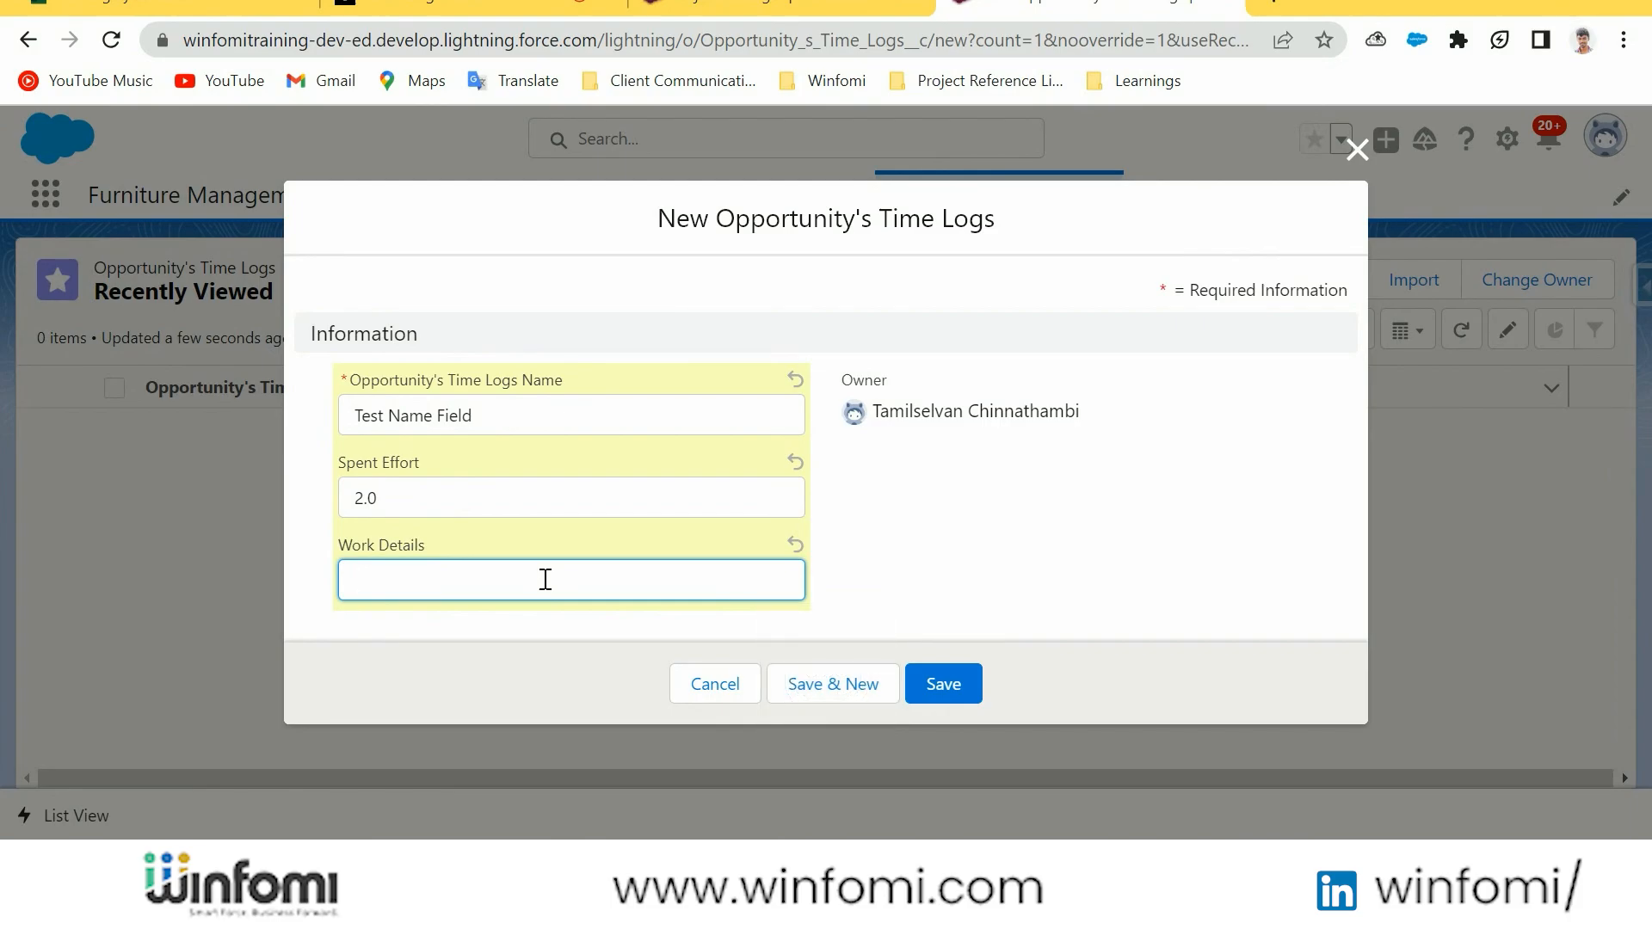
text(Sup)
text(ervising)
key(Return)
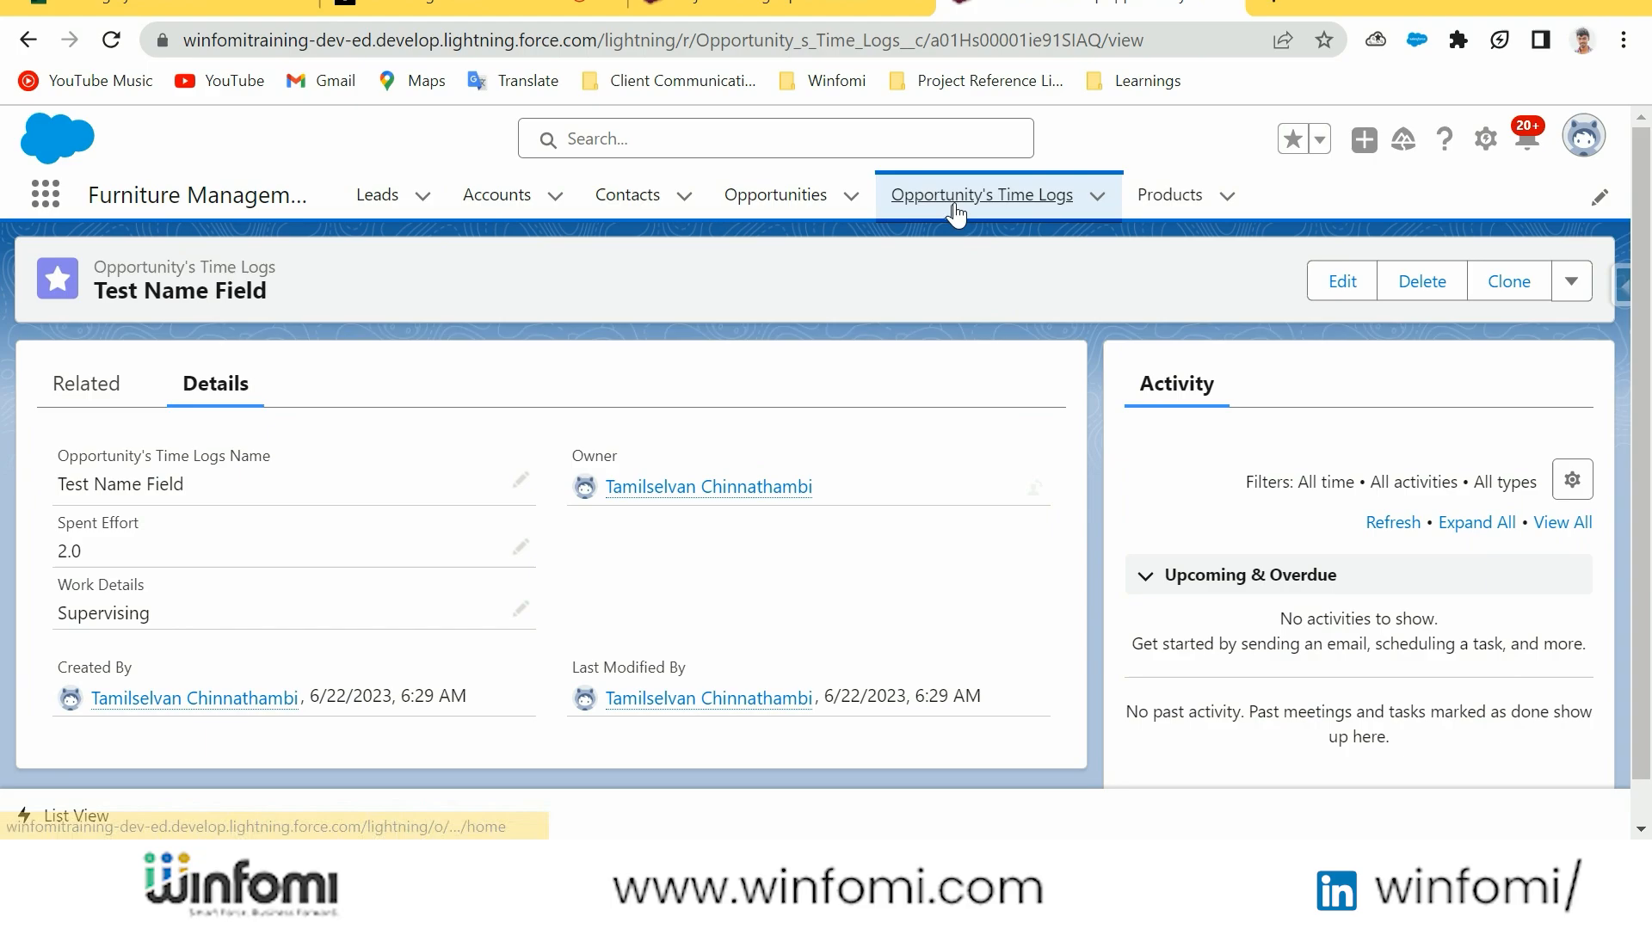
Reopen the Test Name Field record from the Opportunity's Time Logs list and review its name value
click(981, 196)
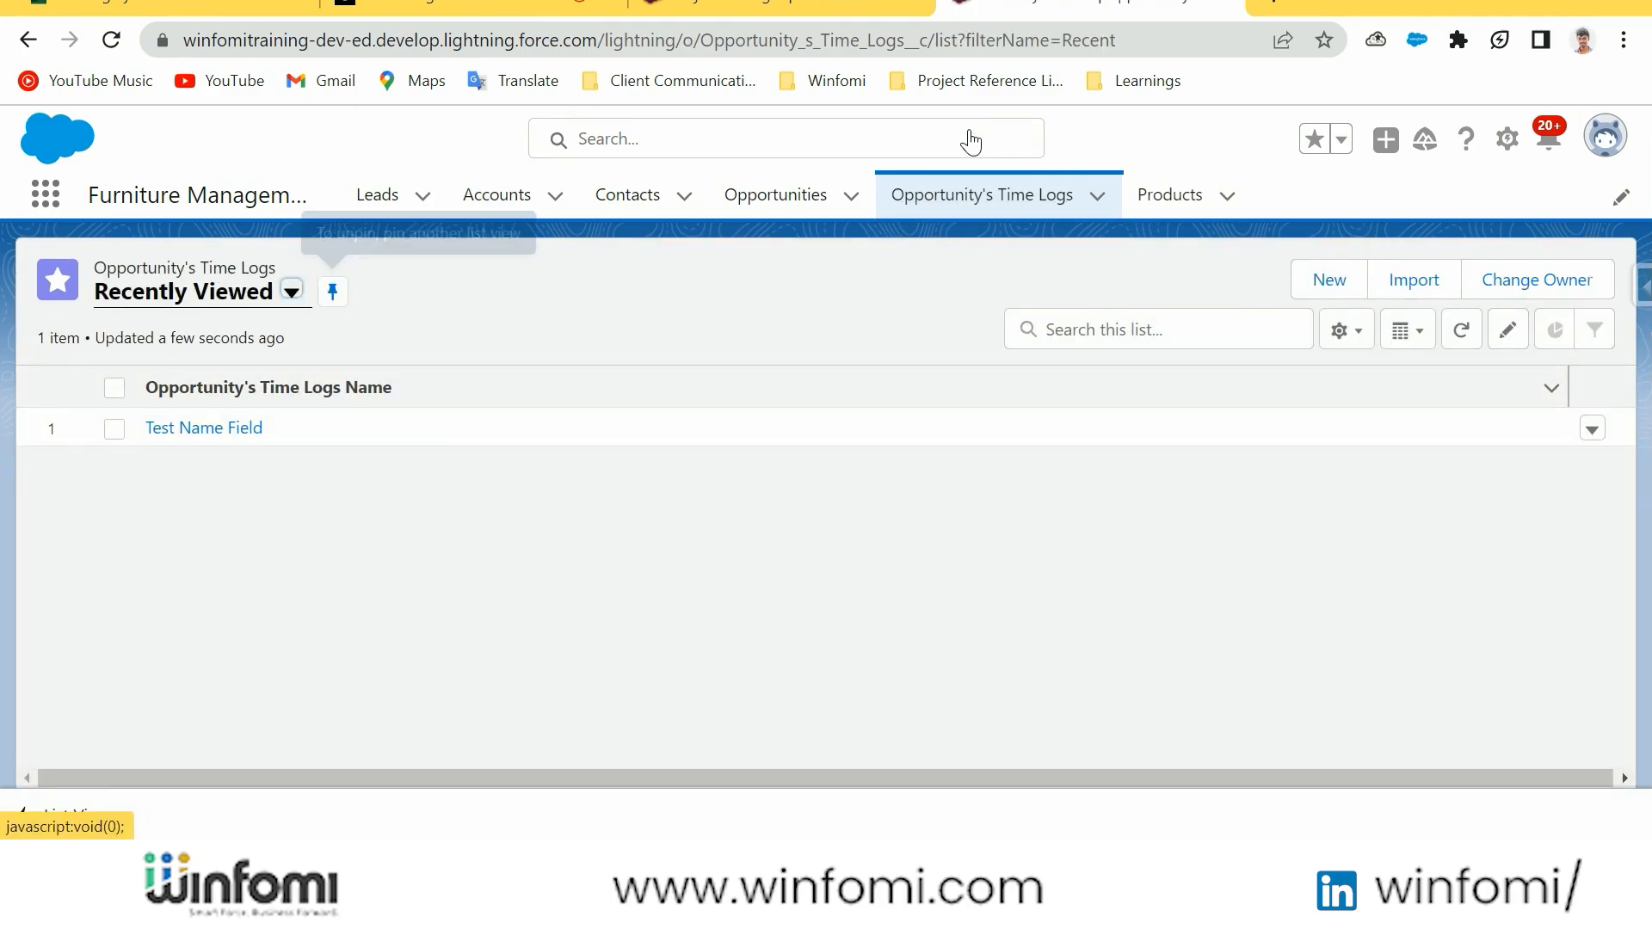
click(248, 430)
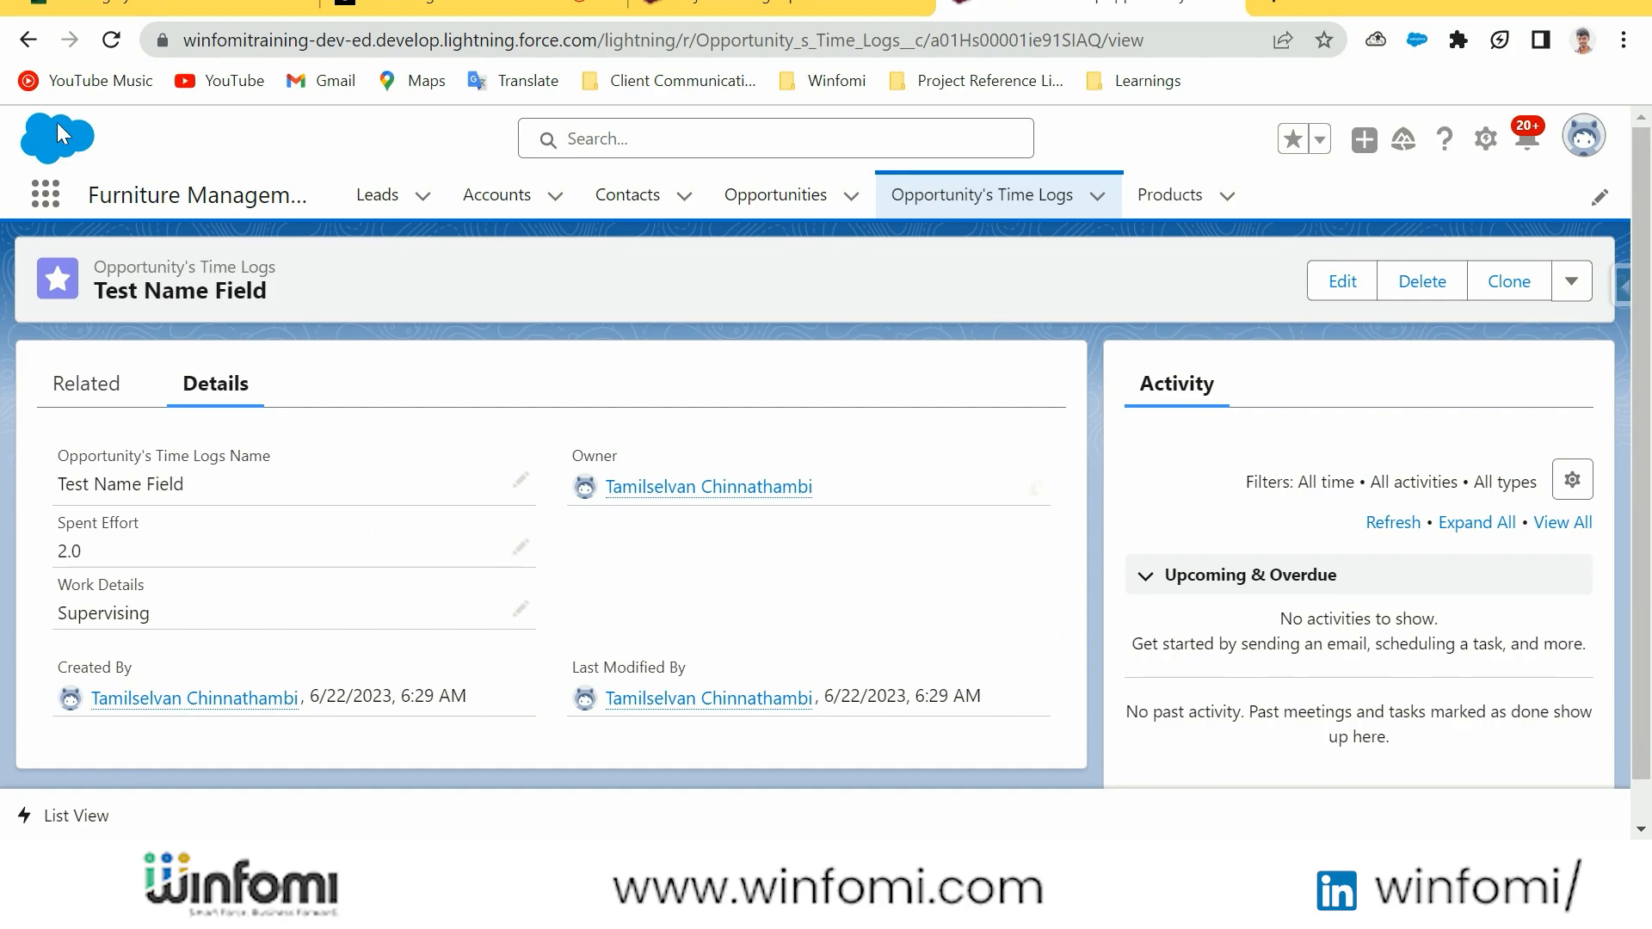
click(29, 39)
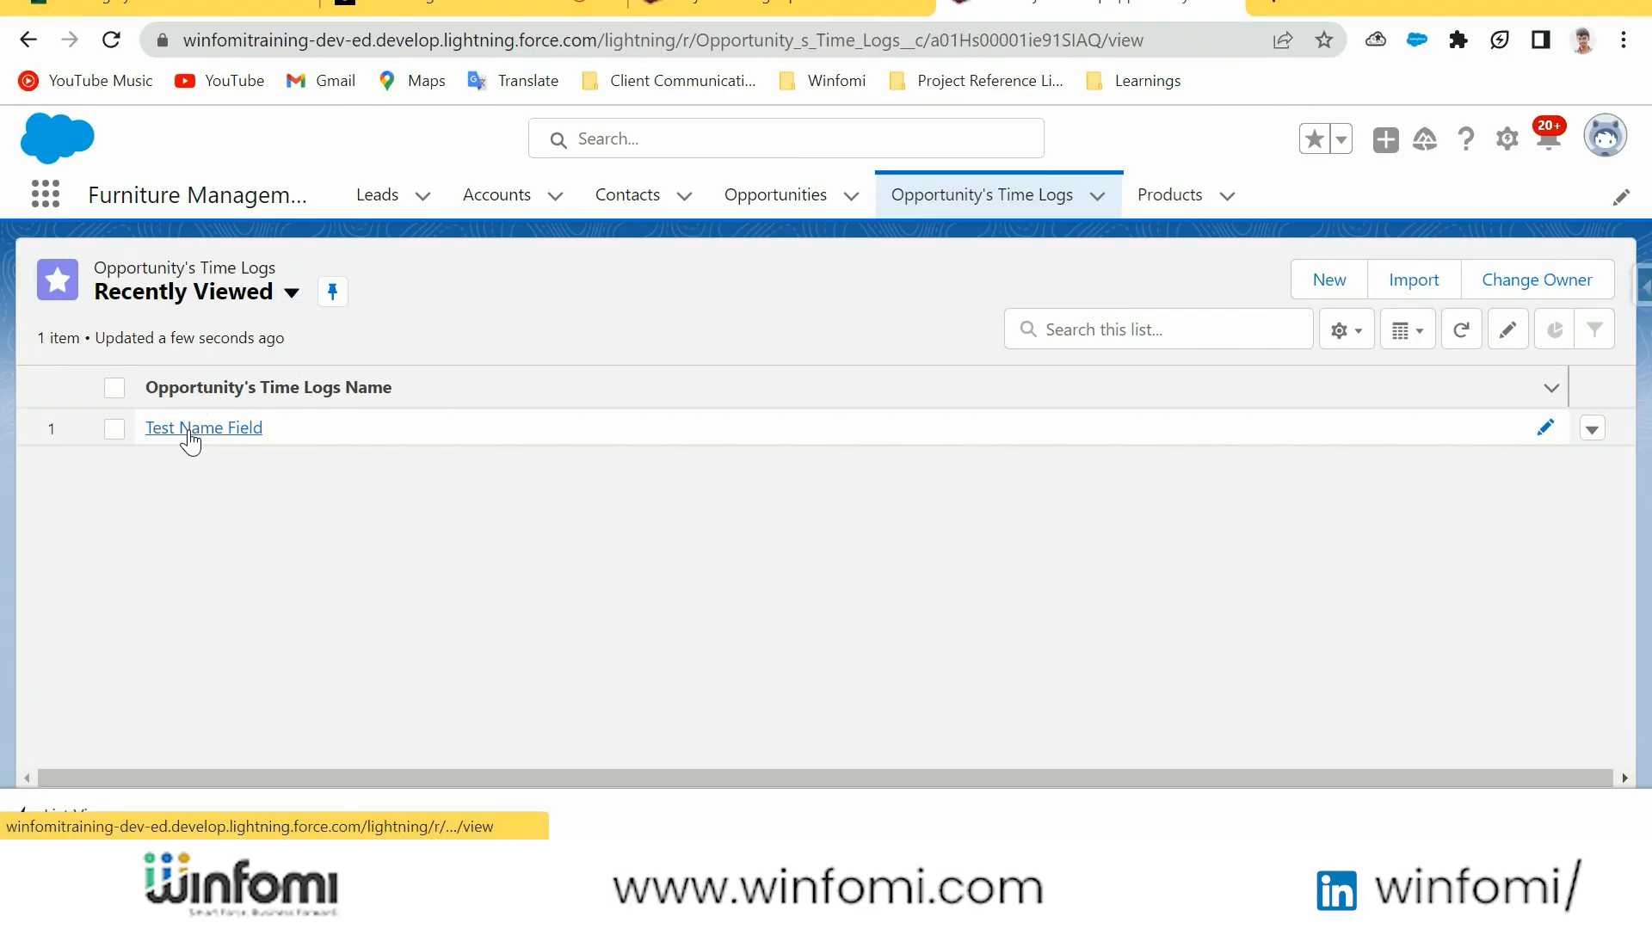
click(186, 433)
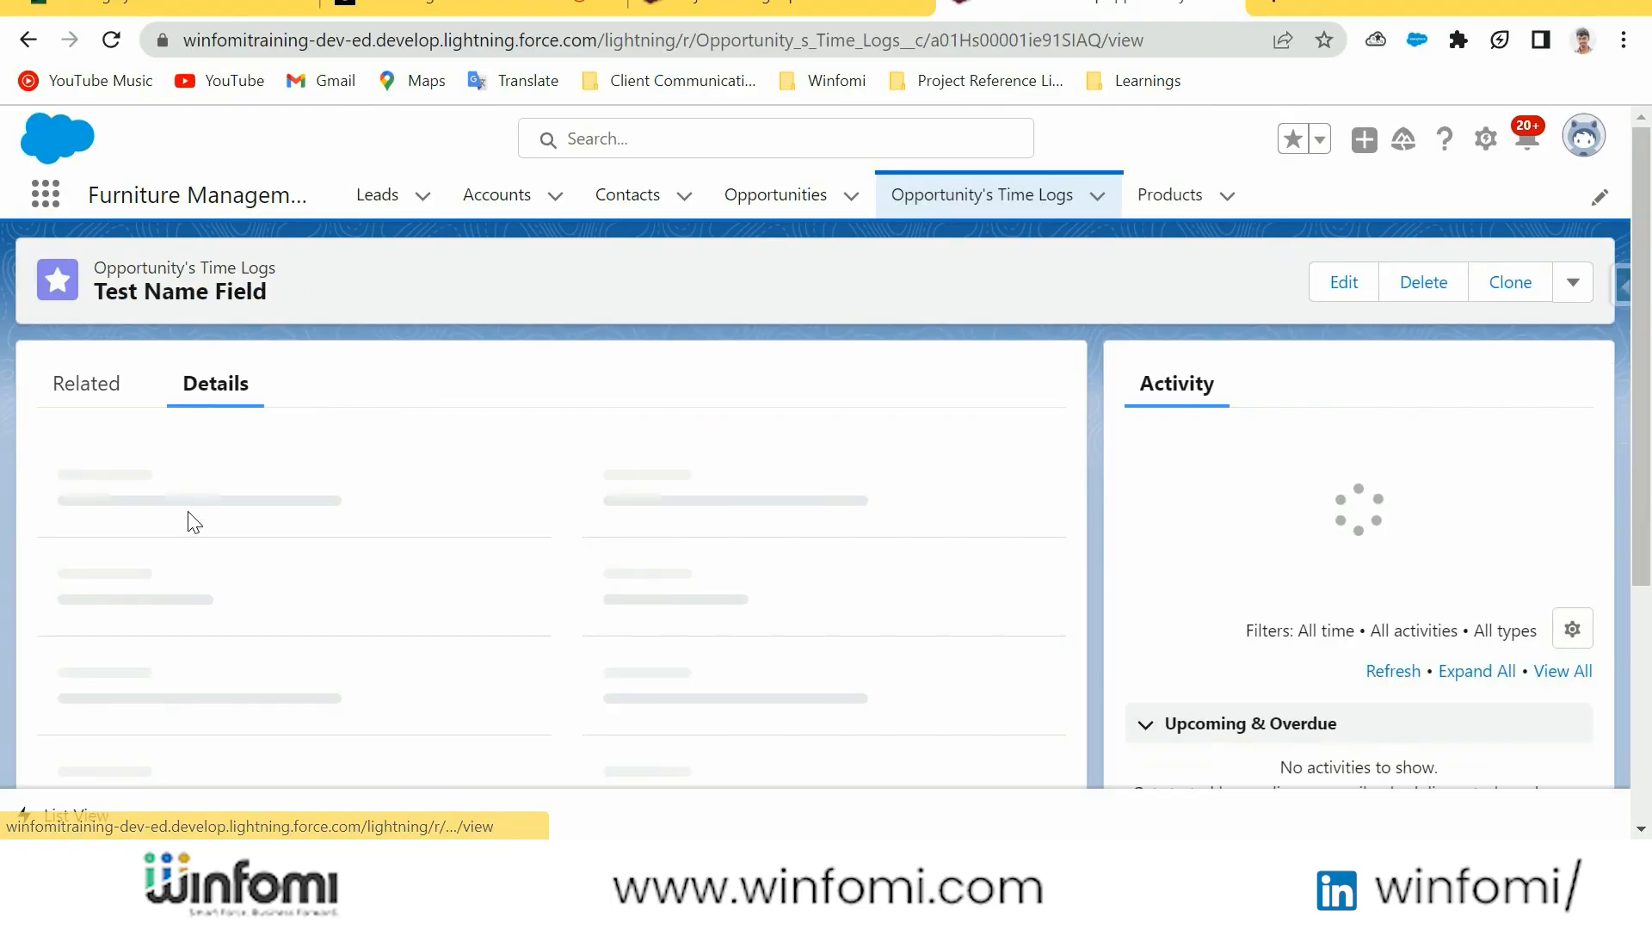
drag(192, 487, 41, 492)
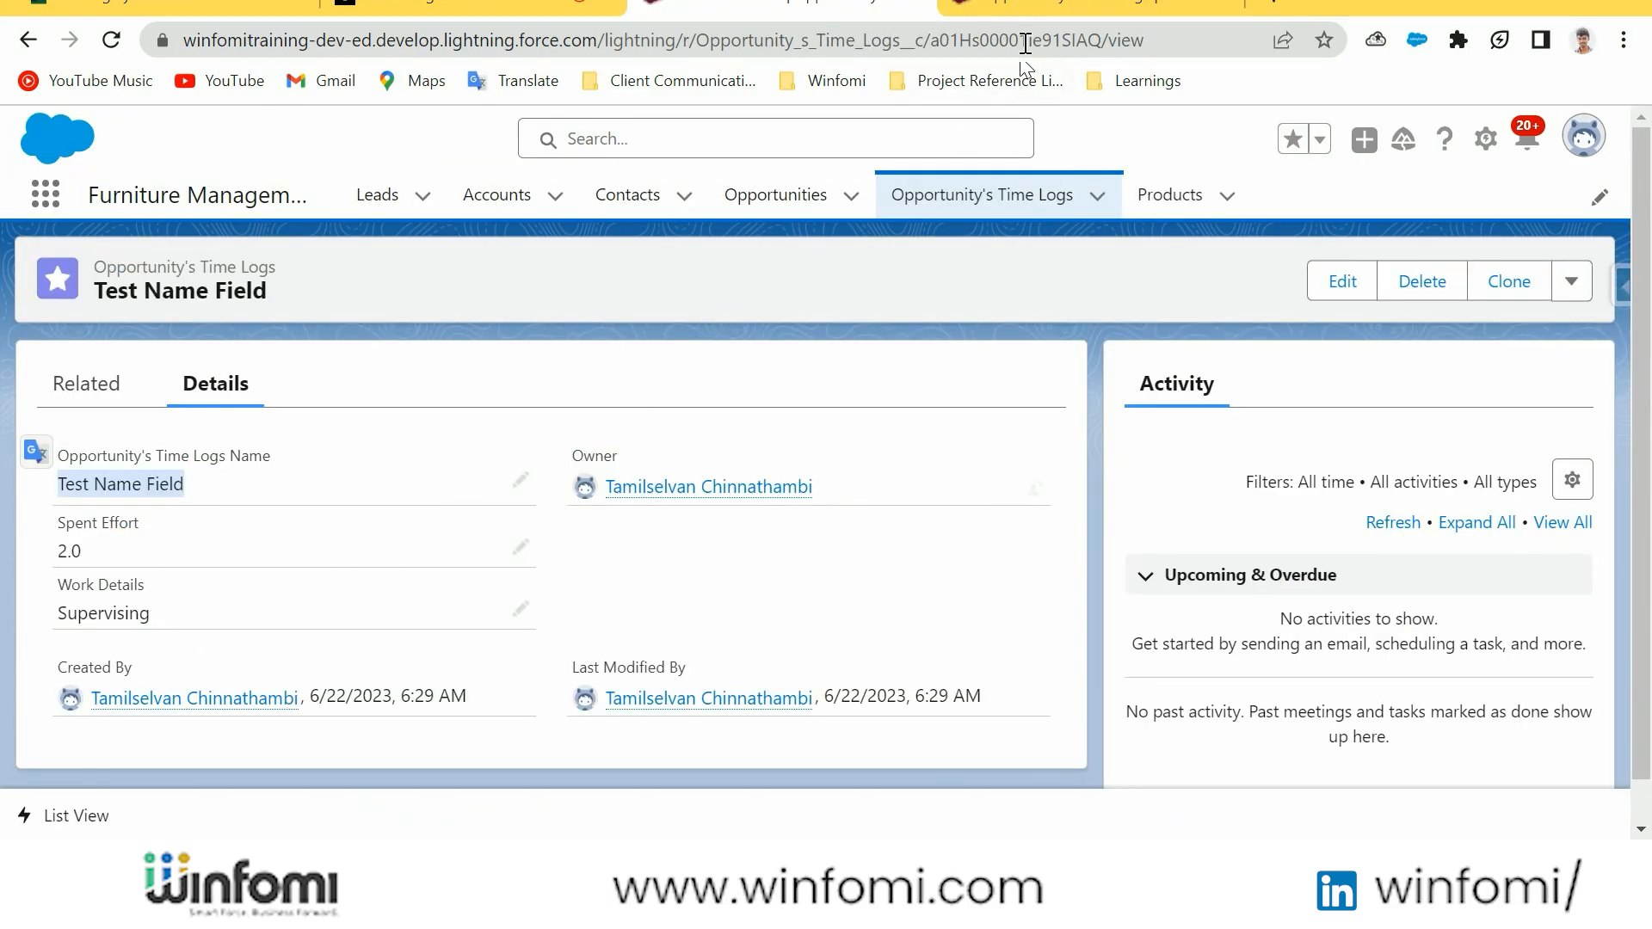
In Object Manager, start a new custom field of type Auto Number on Opportunity's Time Logs and continue to its details
click(1026, 11)
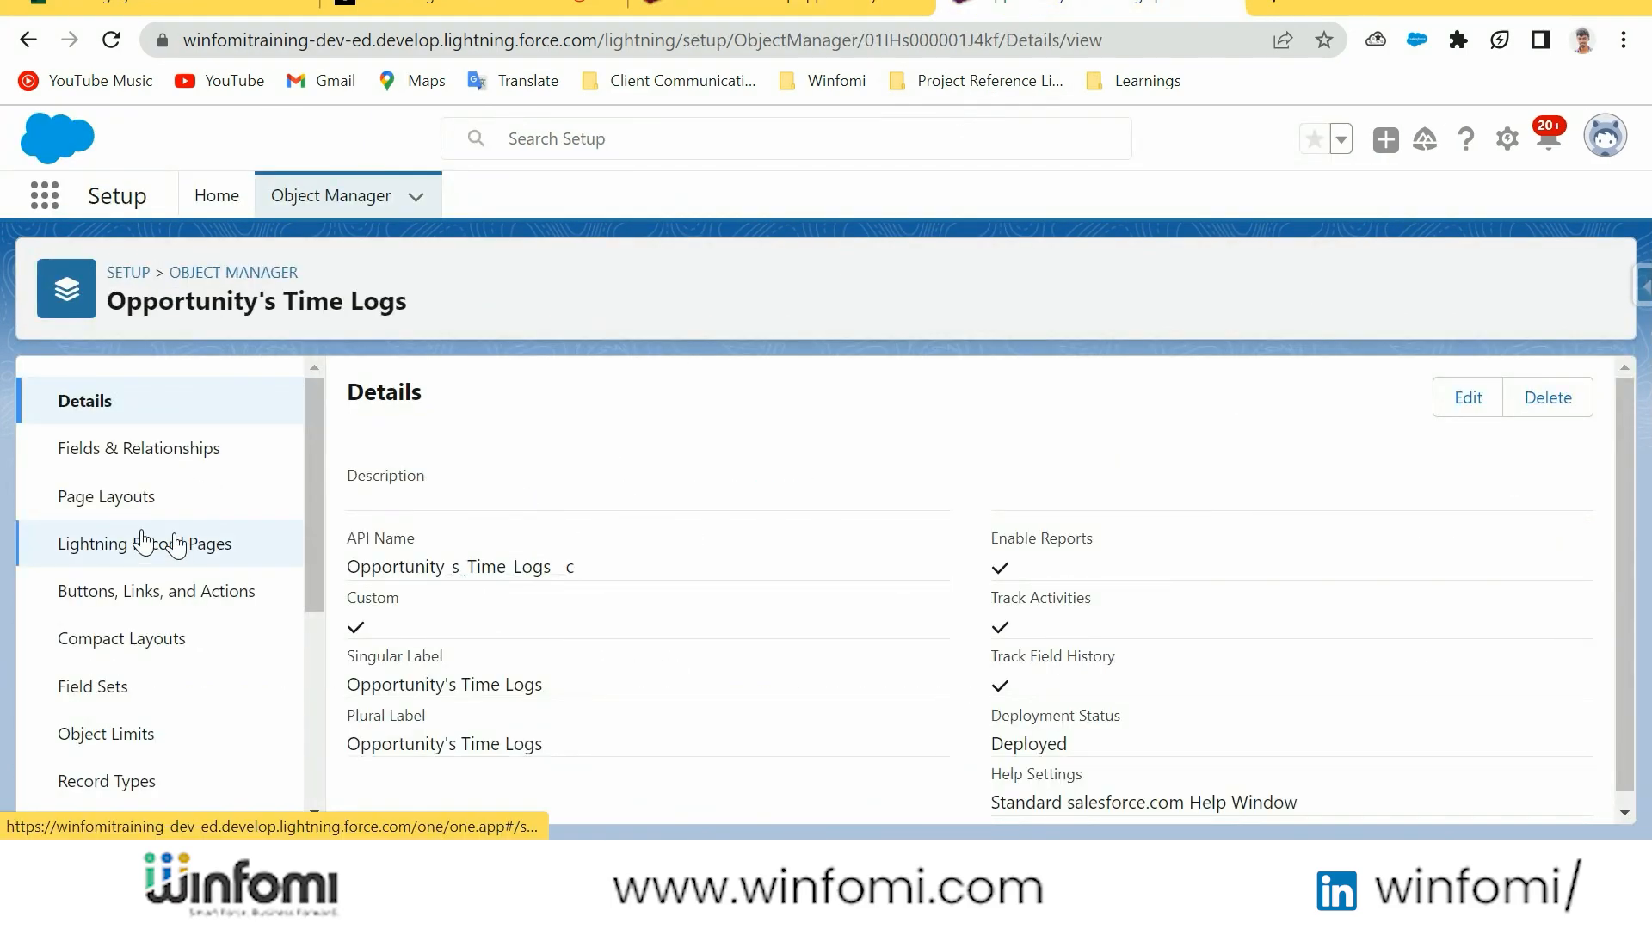
click(151, 450)
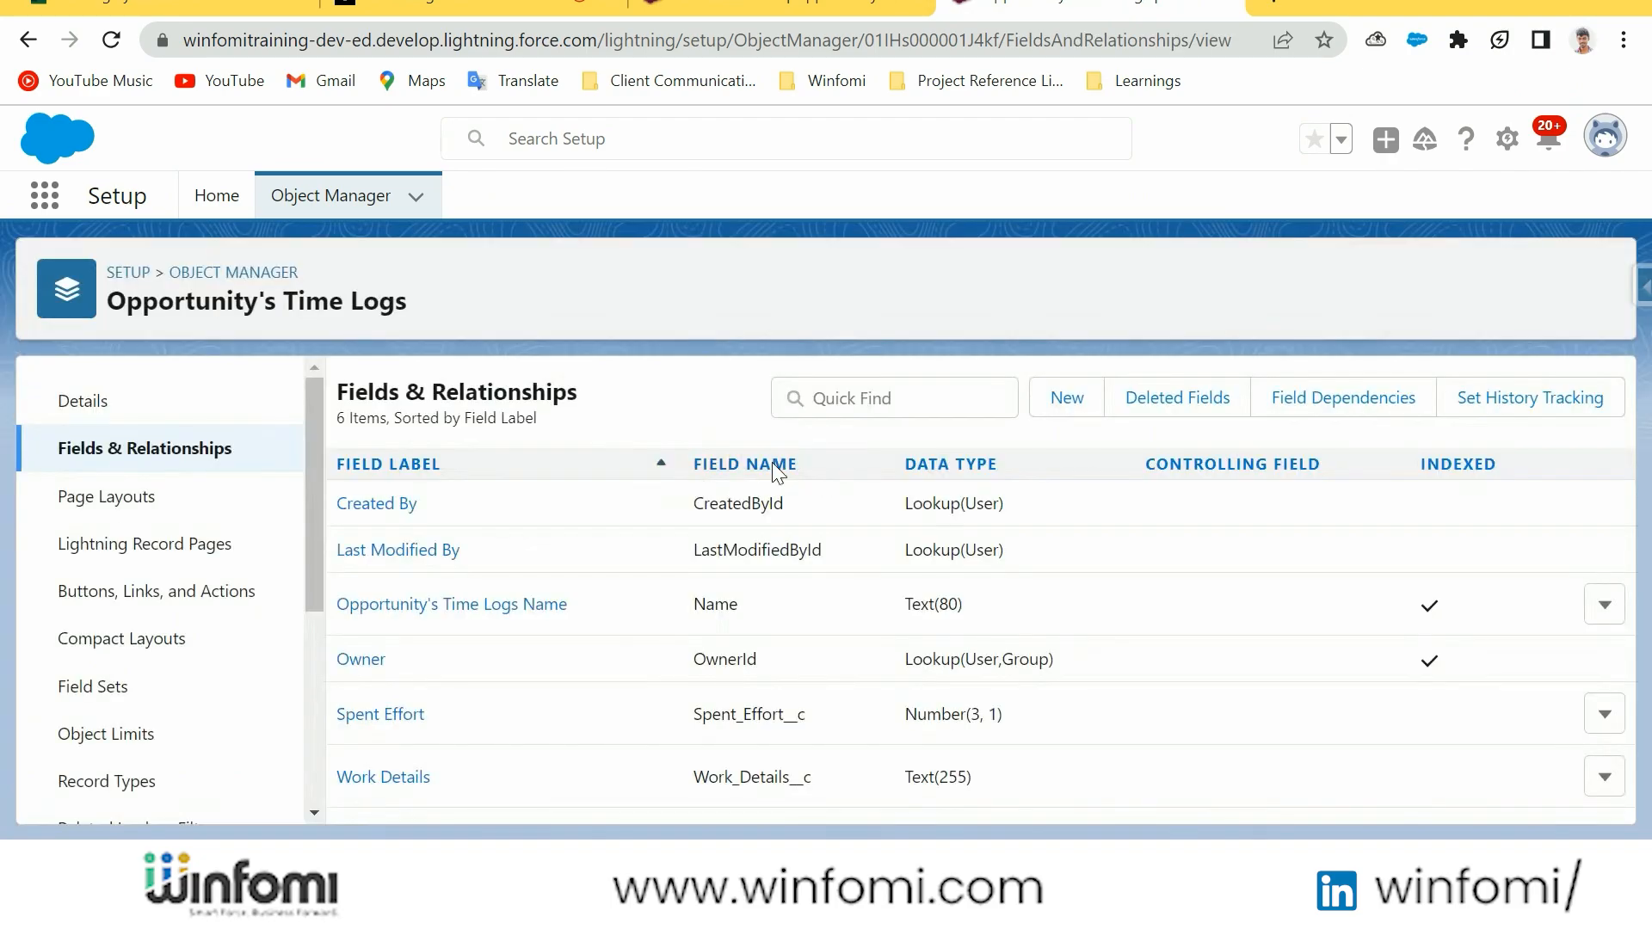
click(1067, 398)
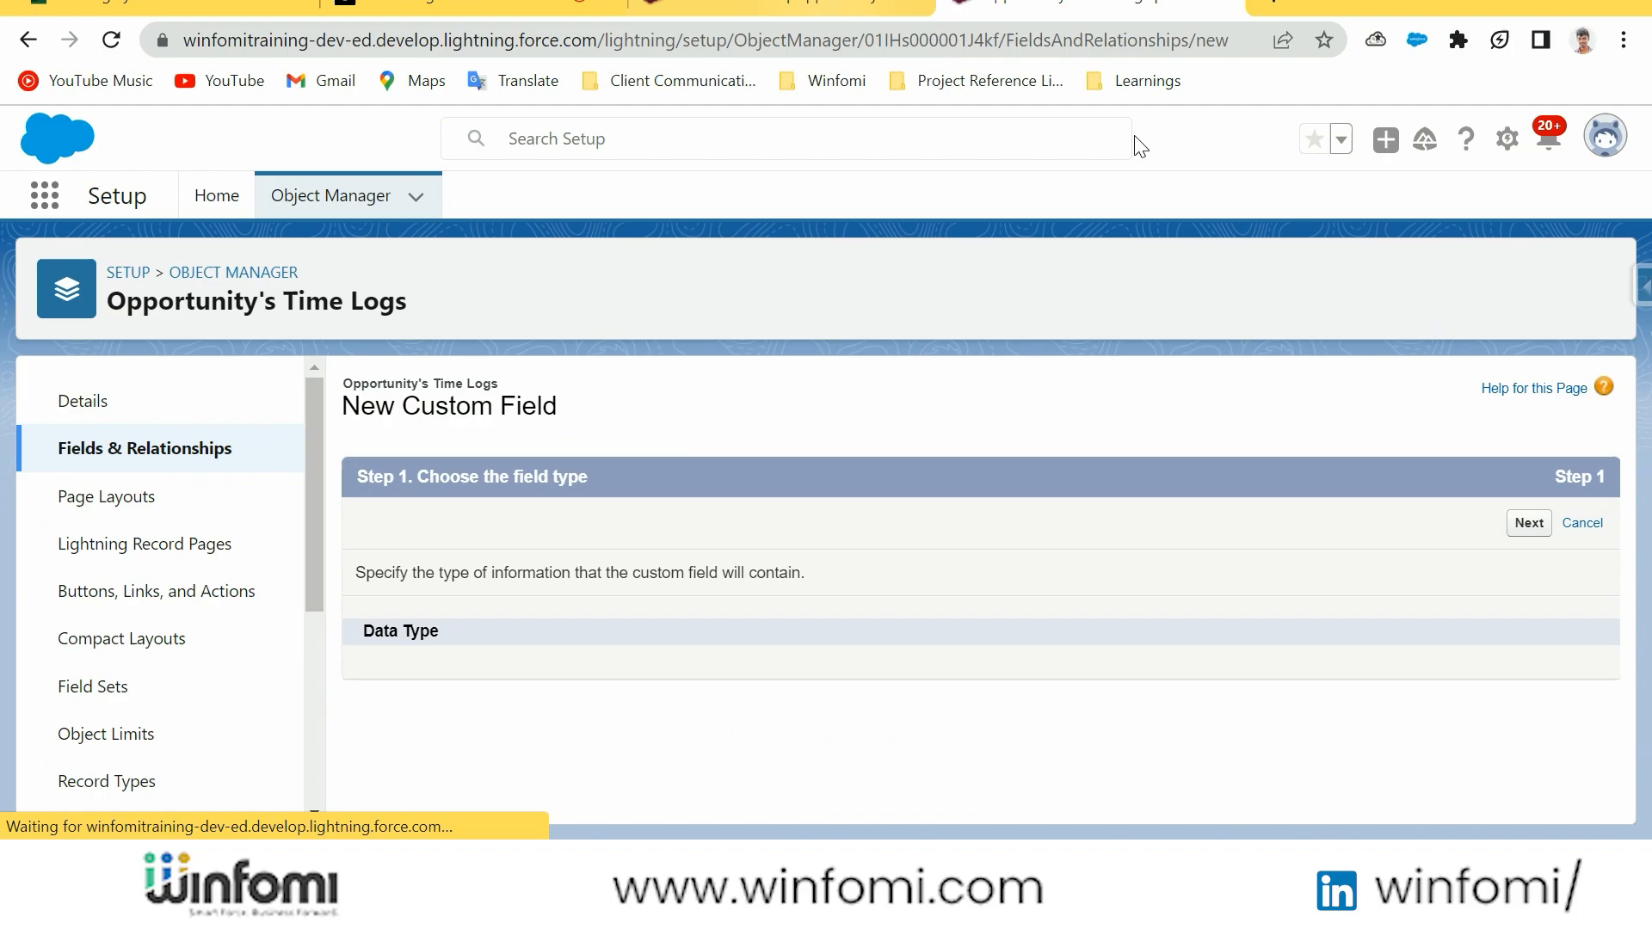
scroll(427, 487, down, 2)
click(376, 478)
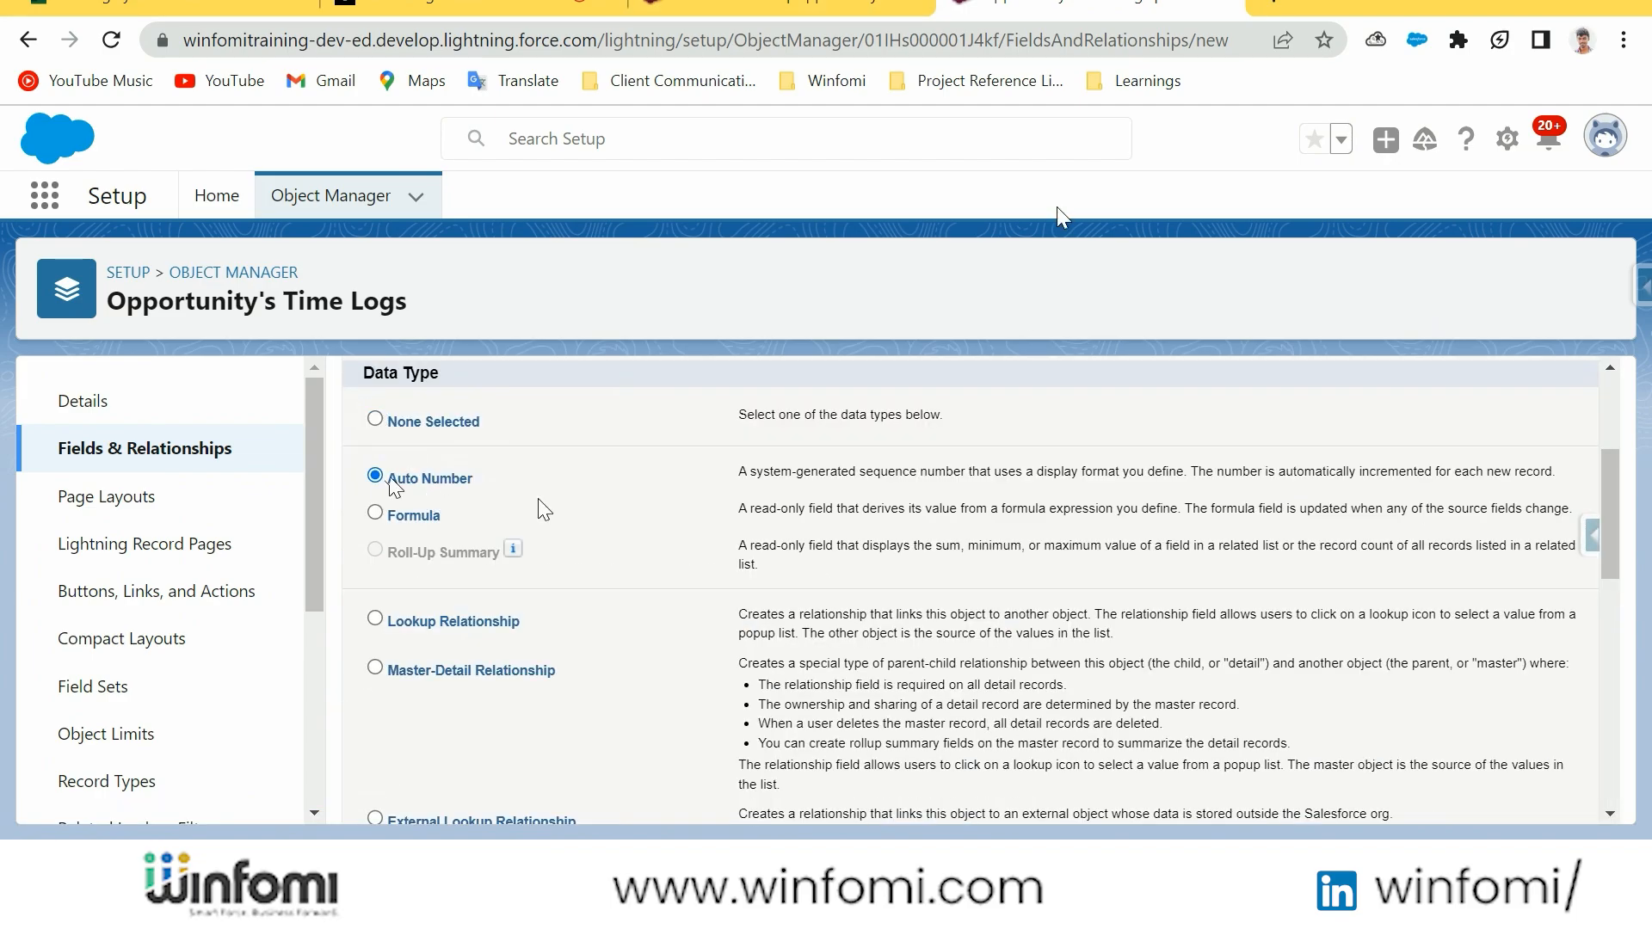
scroll(1263, 607, down, 10)
click(1510, 797)
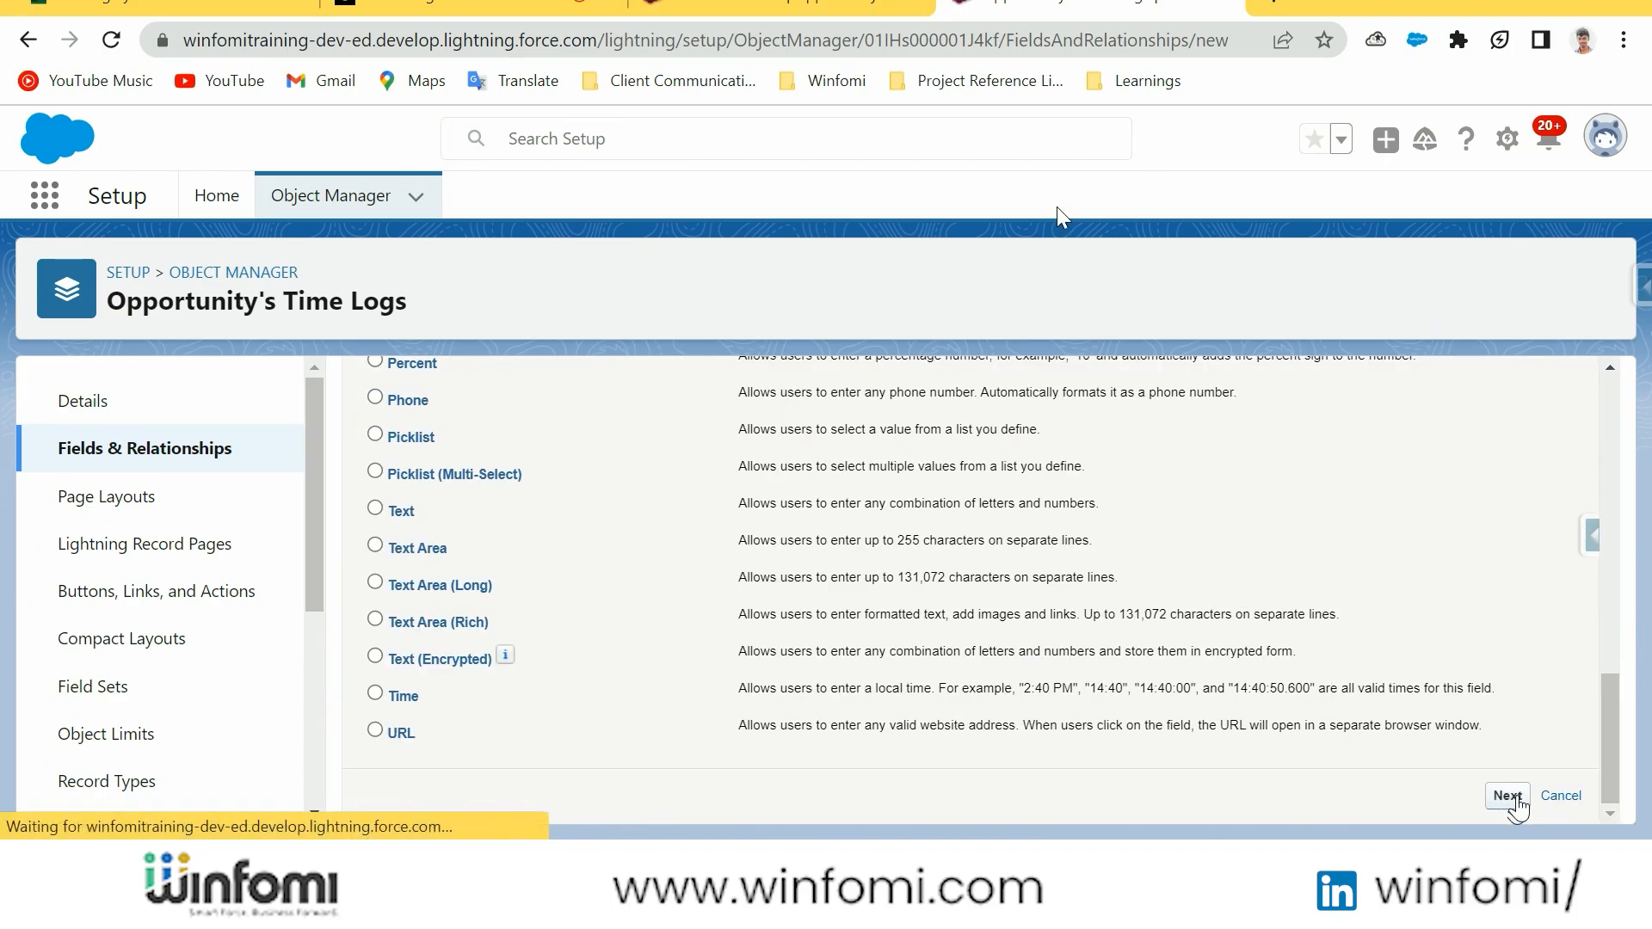
click(700, 578)
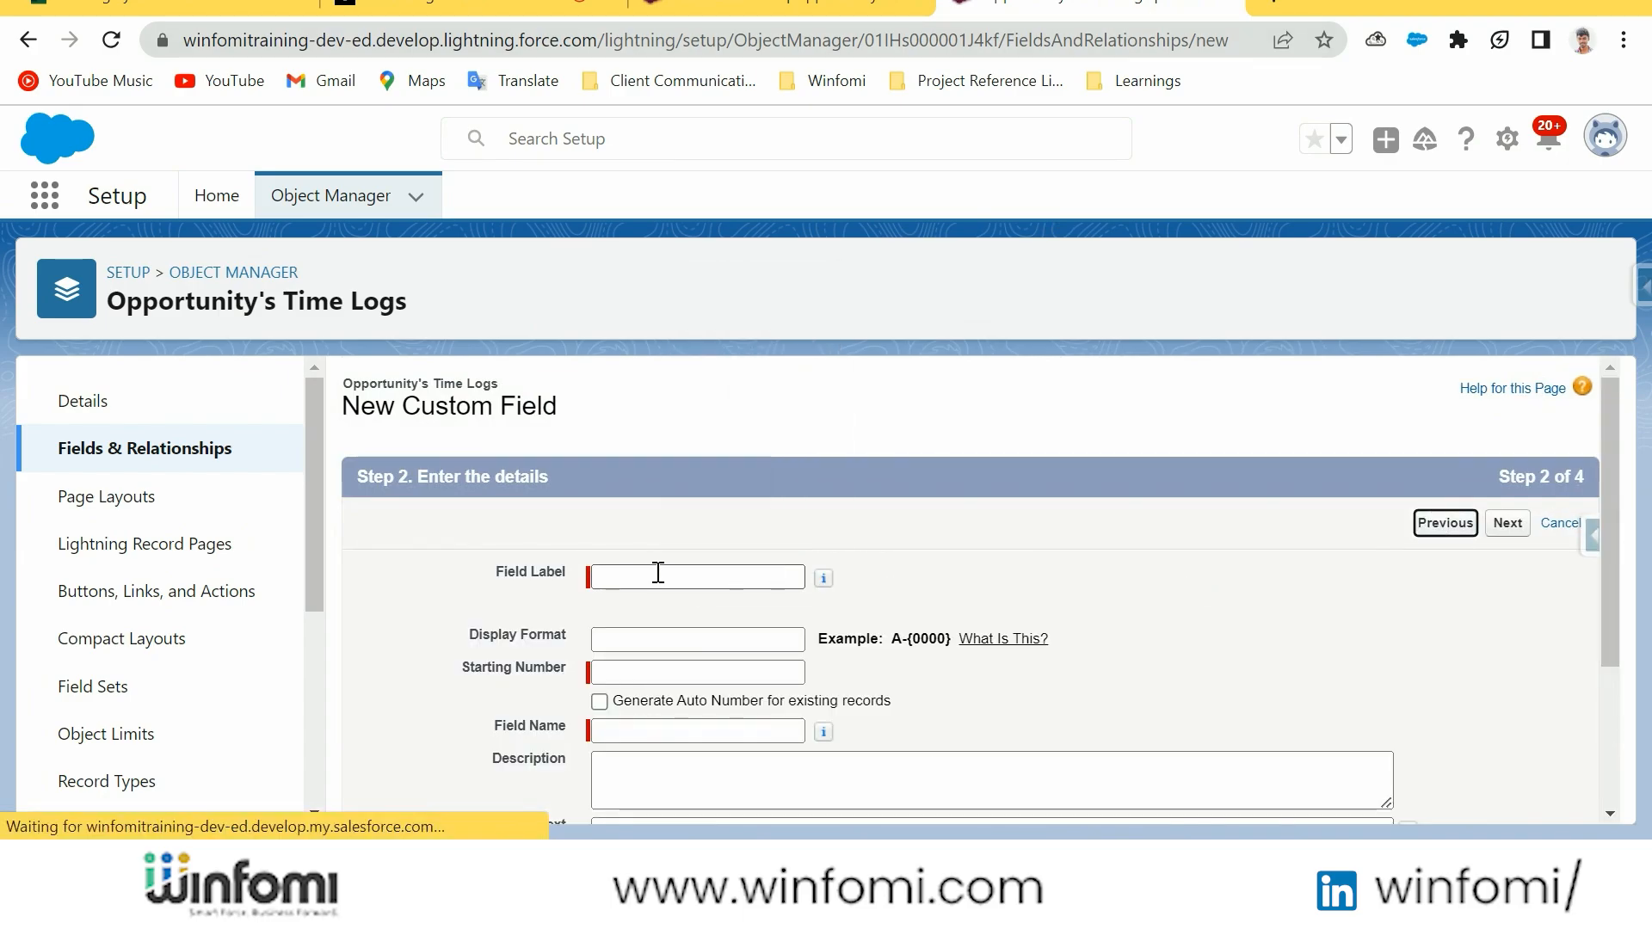
scroll(1430, 635, down, 10)
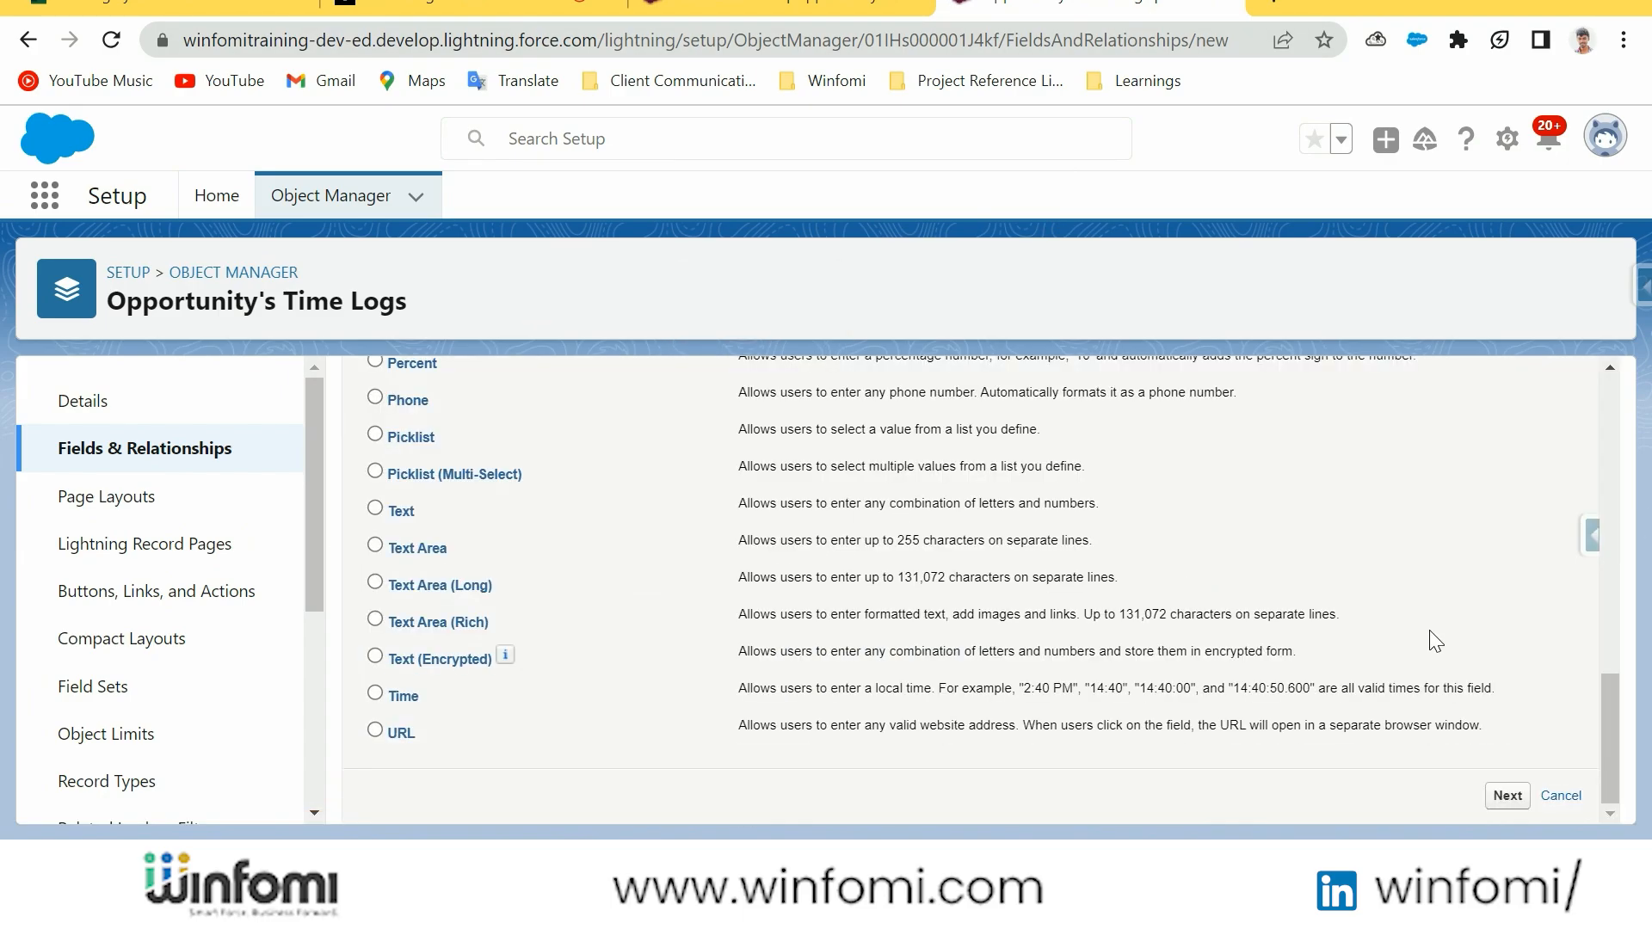
click(1508, 796)
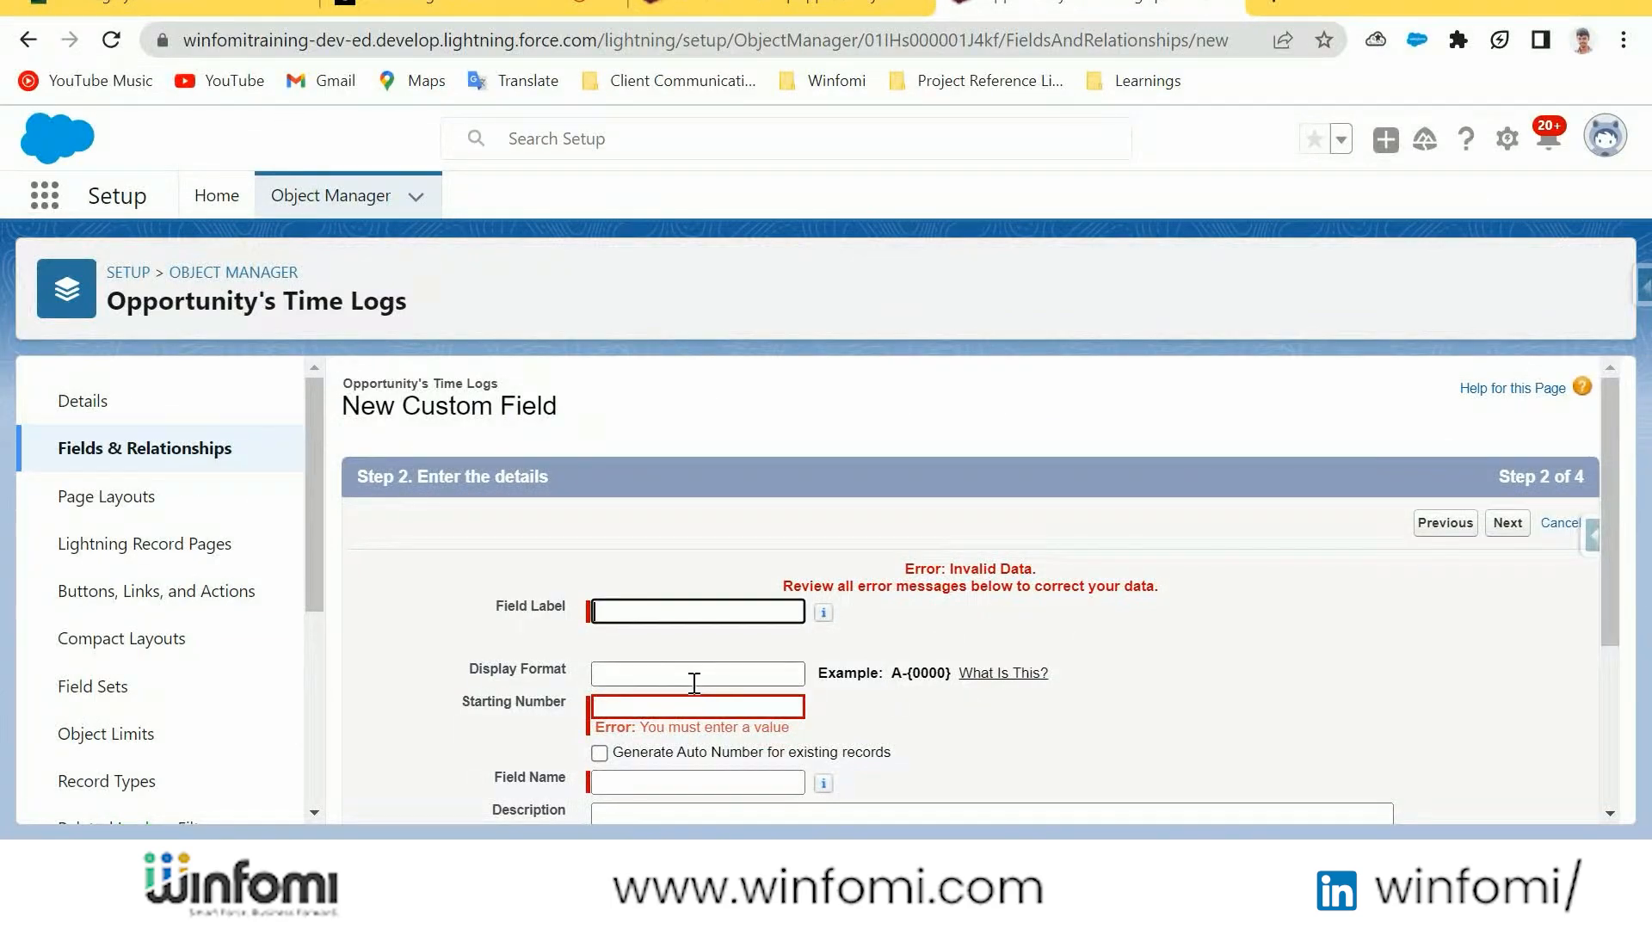
Set the auto-number field's label to "Opportunity Time Log Number"
click(647, 609)
text(O)
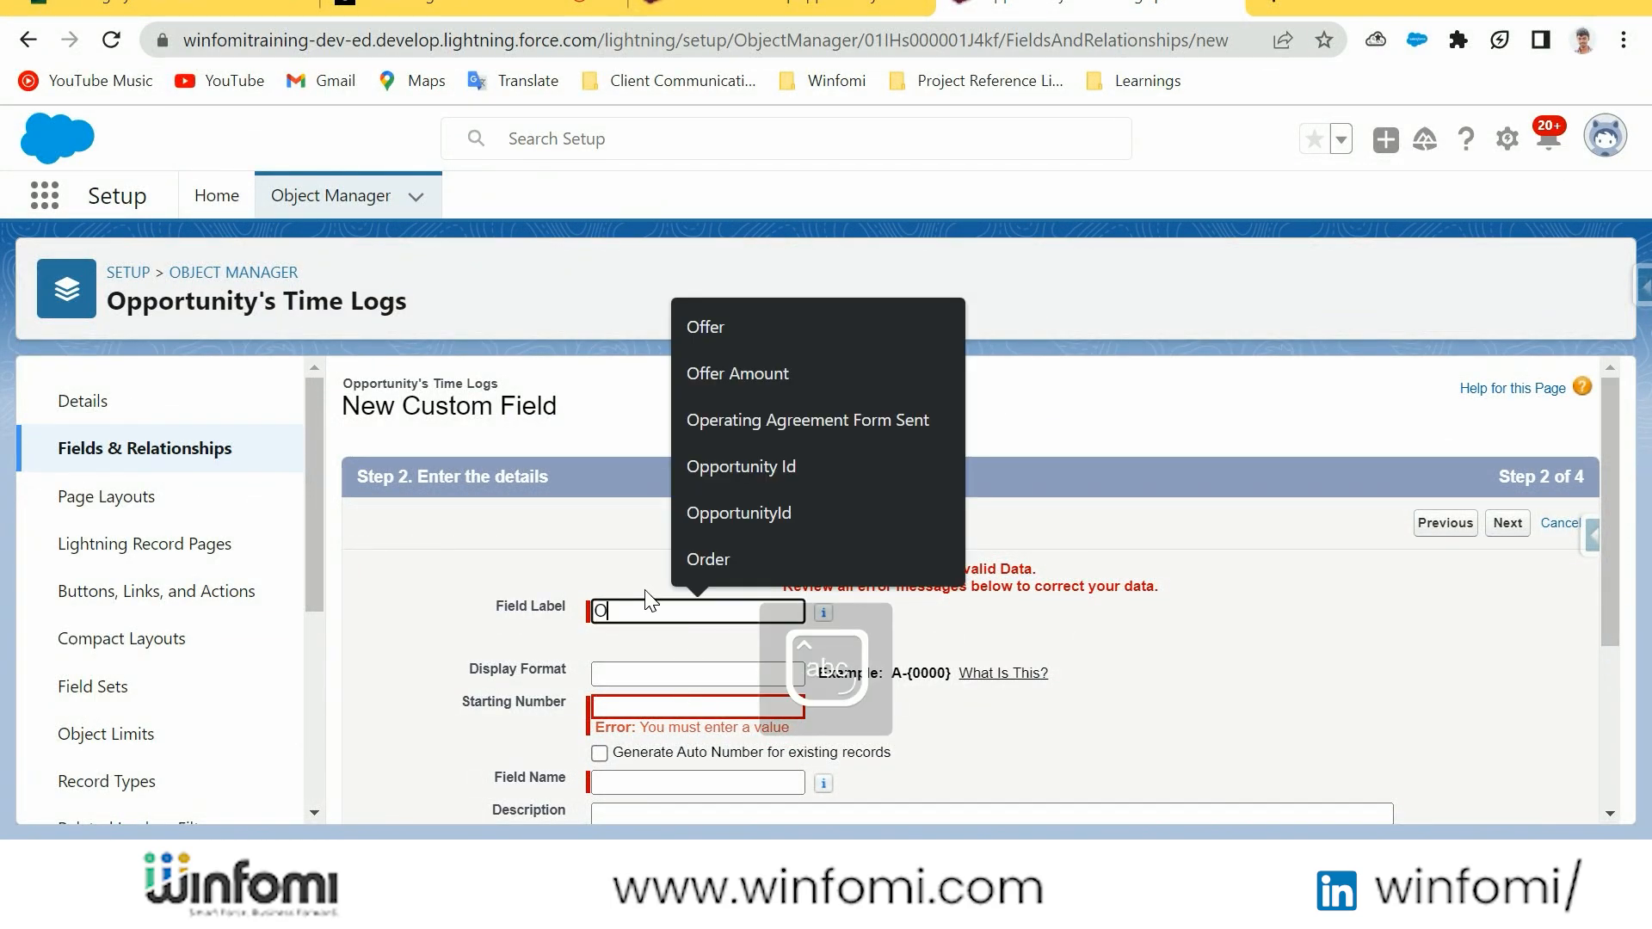
text(pportunity Time Log)
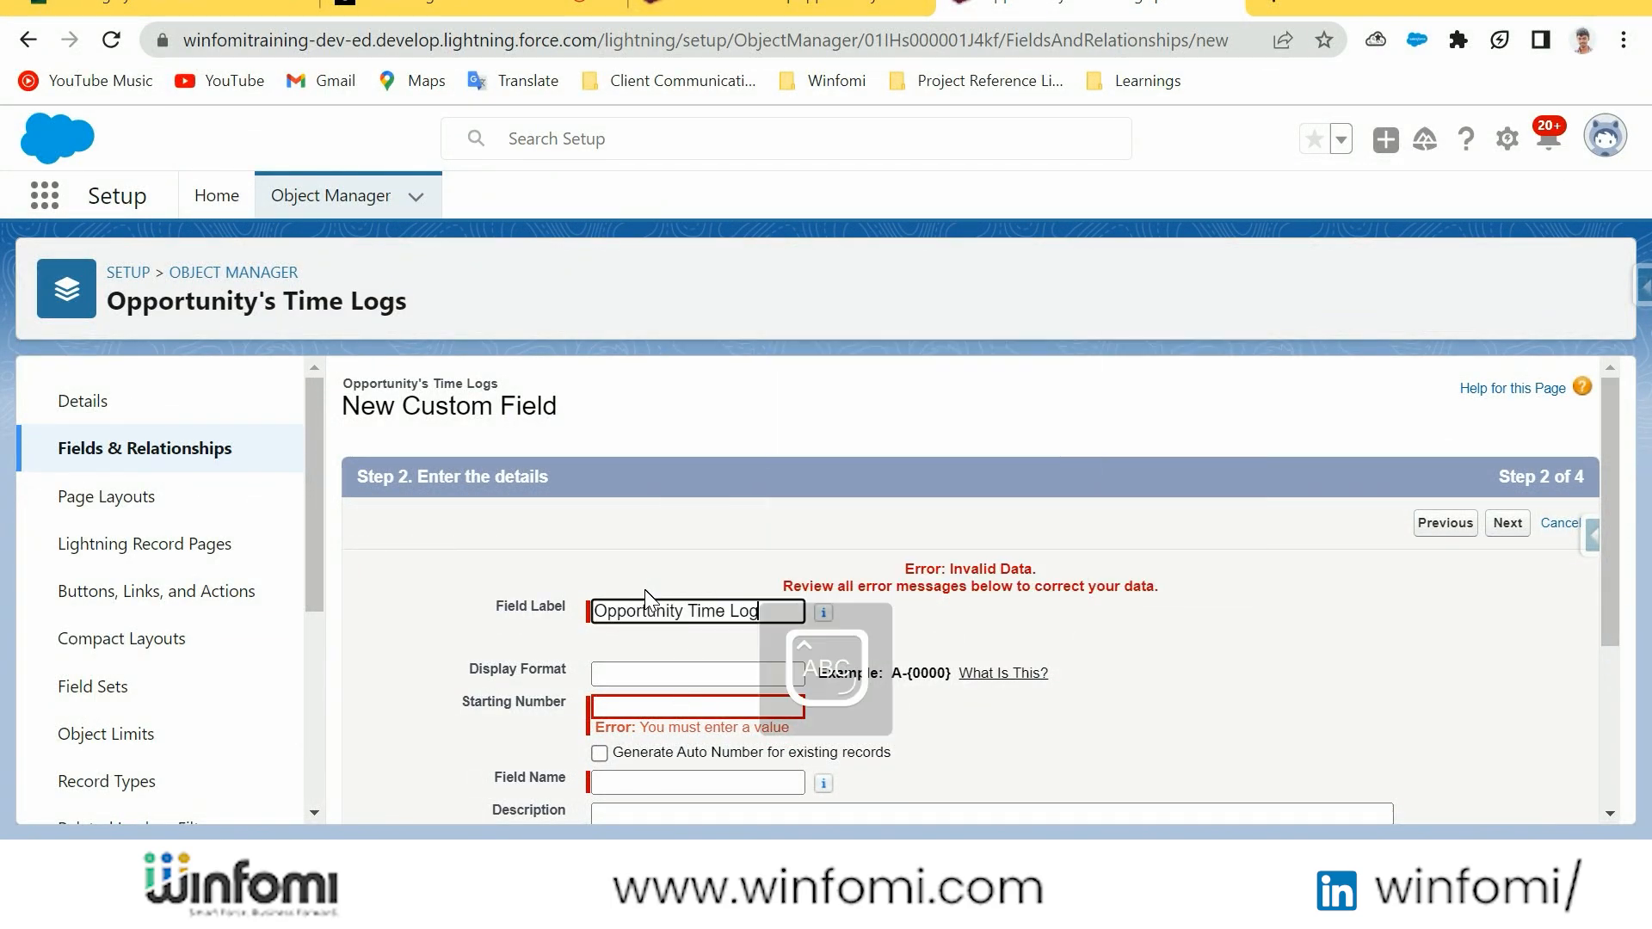
text( nUMBER)
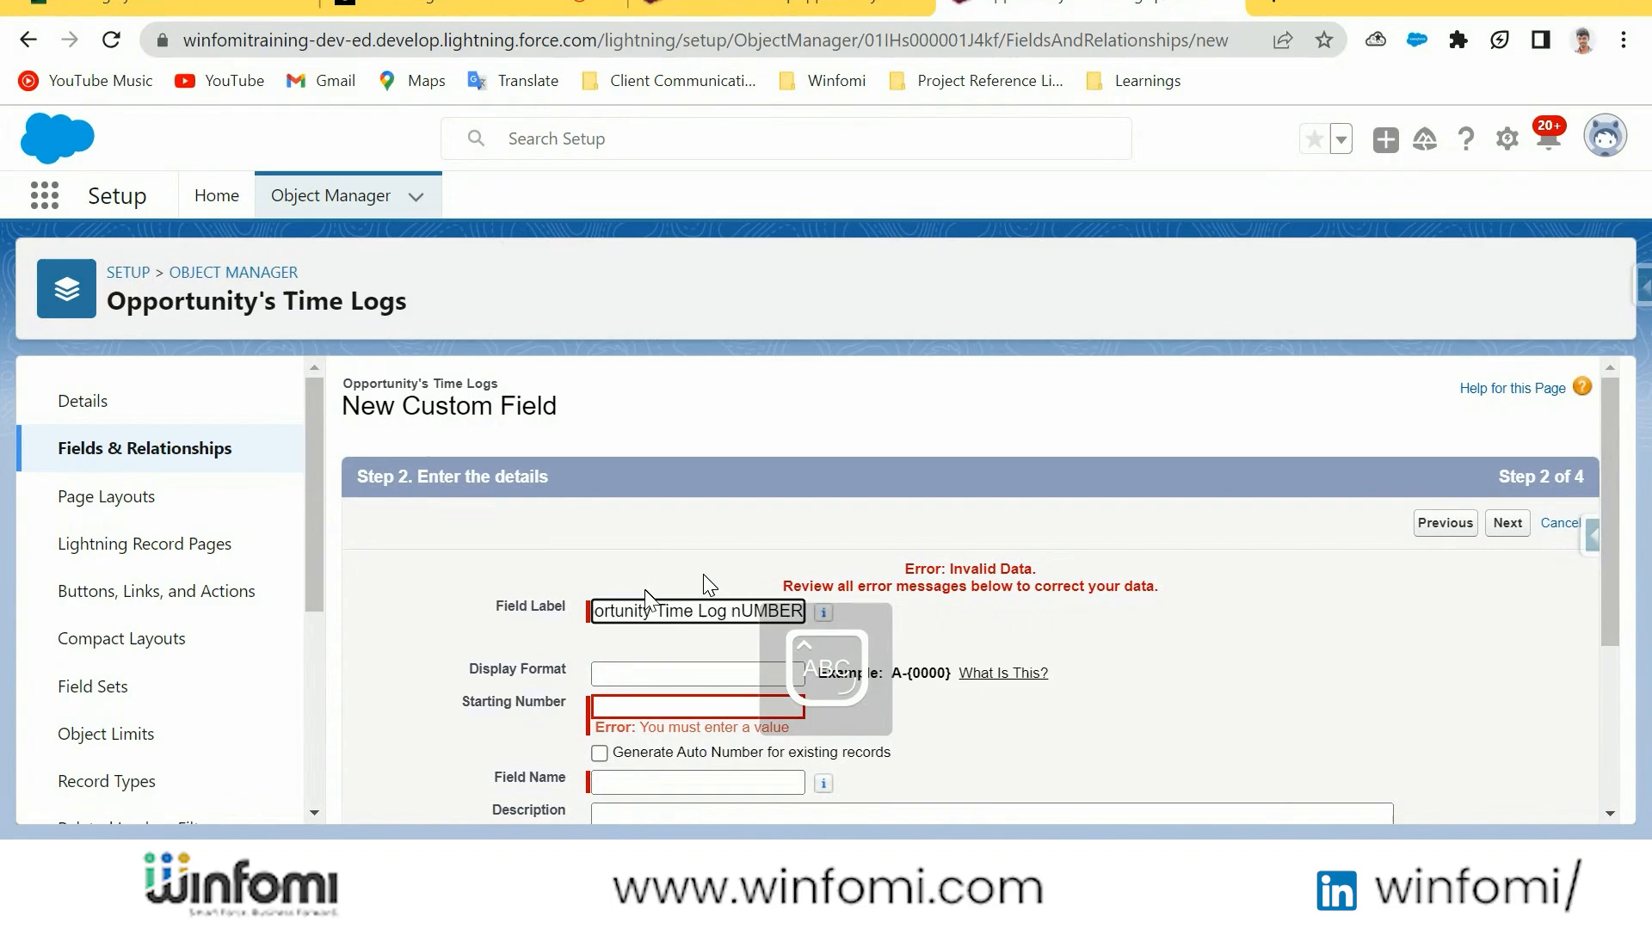
key(BackSpace)
key(BackSpace)
key(BackSpace)
key(BackSpace)
key(BackSpace)
key(BackSpace)
key(Caps_Lock)
text(Number)
click(1143, 708)
Set the field's display format to OTL-{0000} and its starting number to 0
click(626, 678)
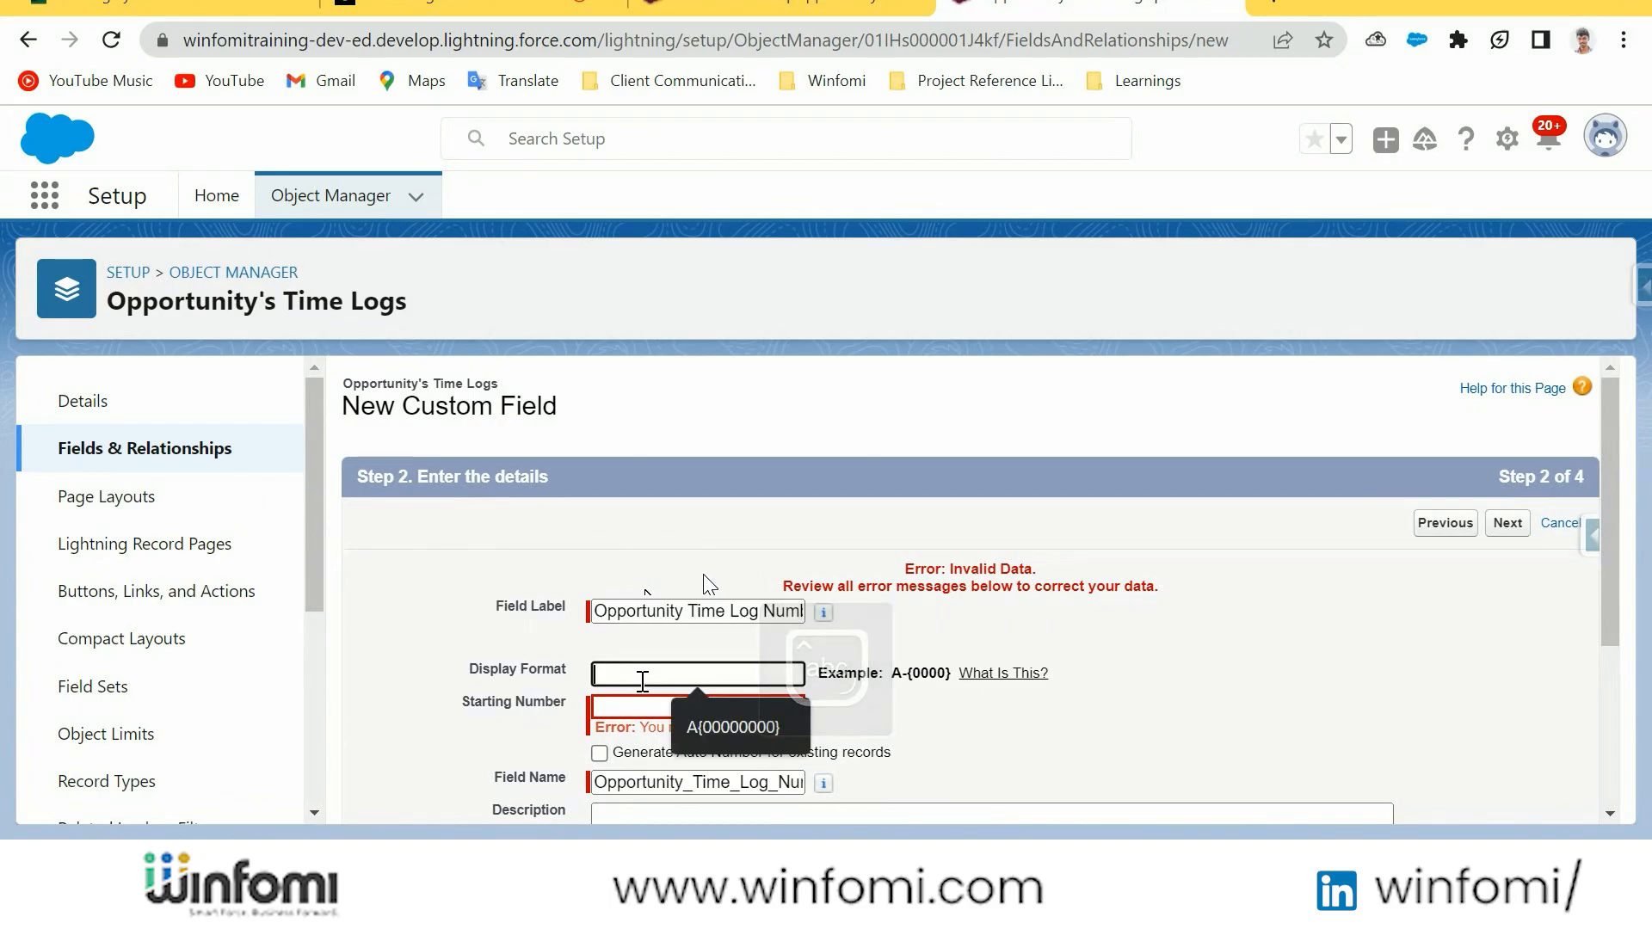
key(Caps_Lock)
text(OT)
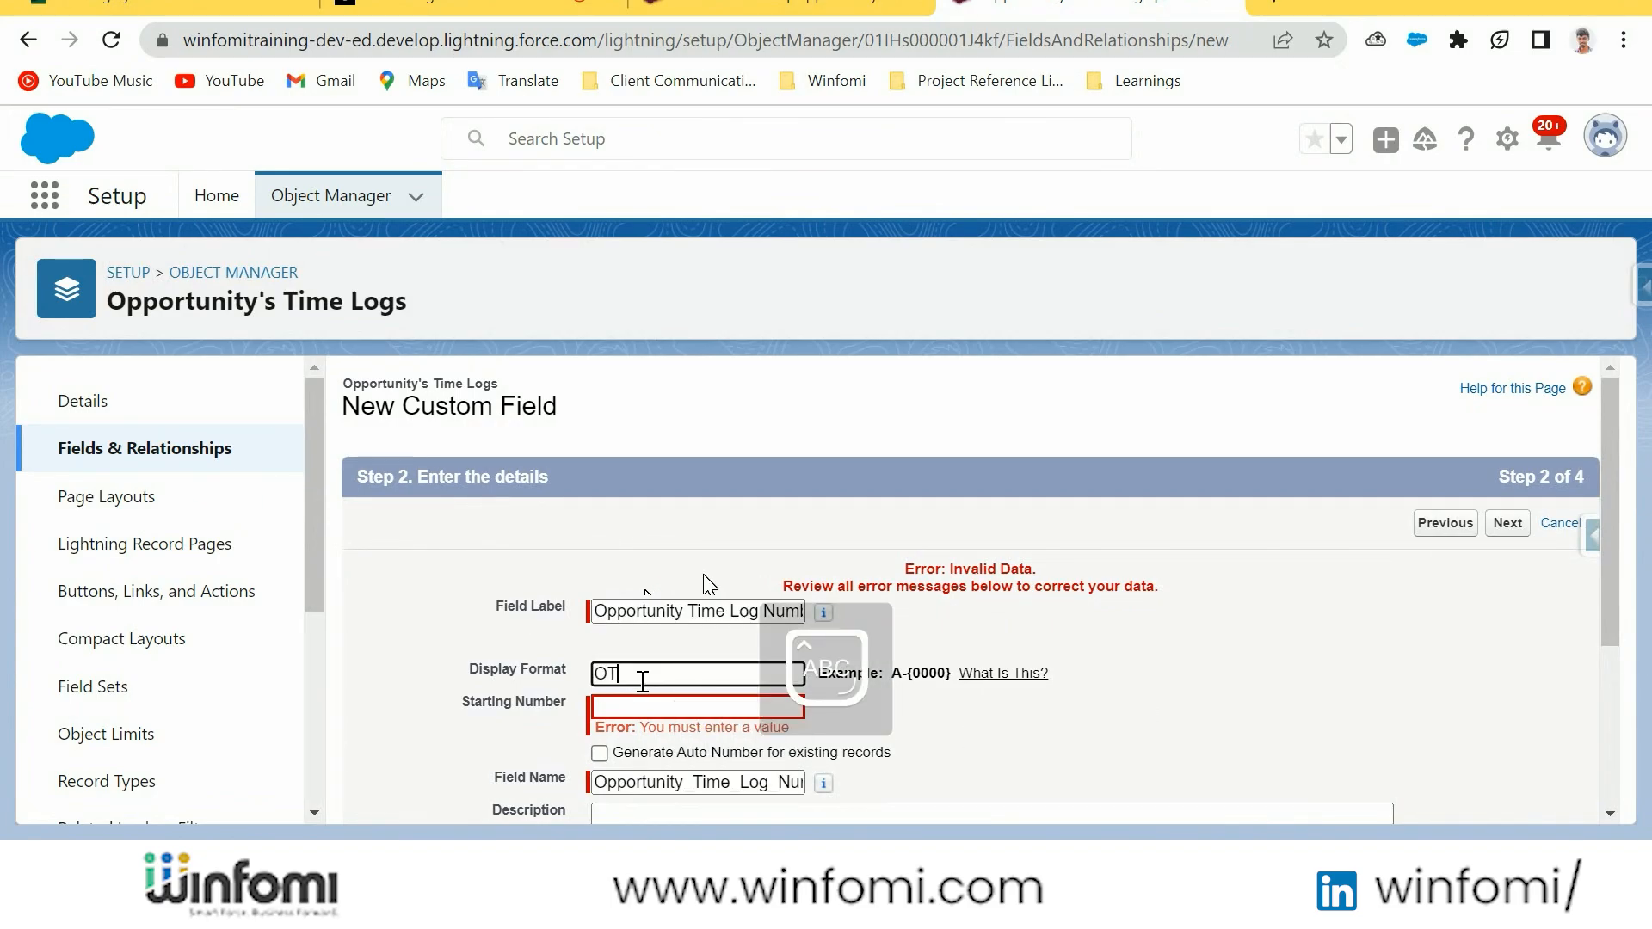
text(L)
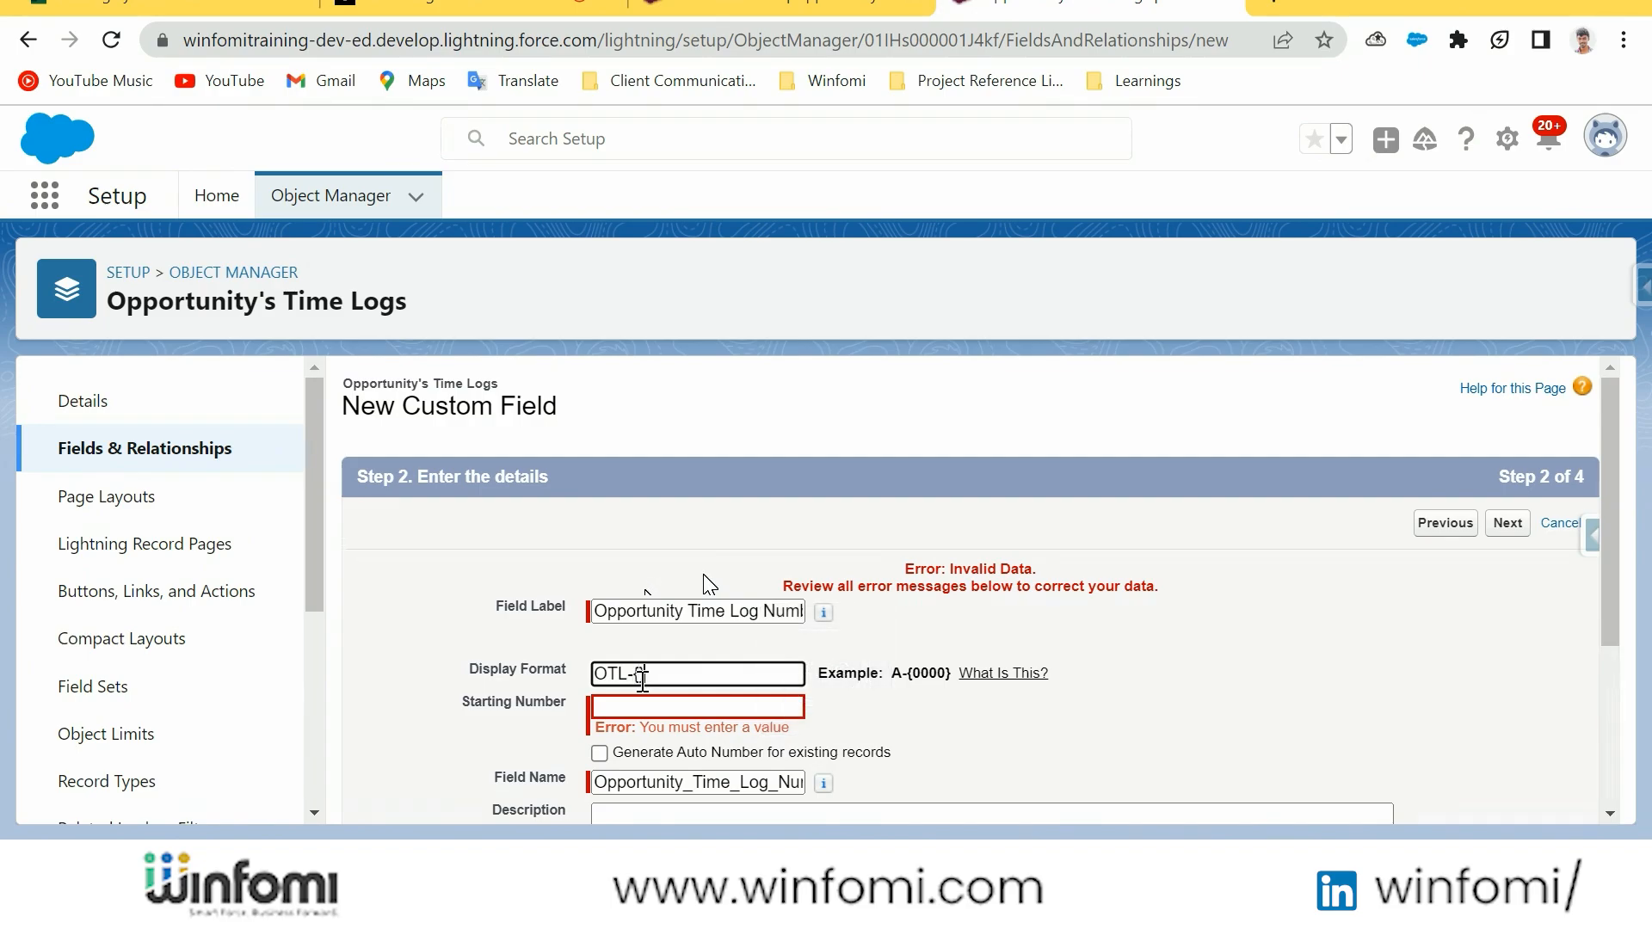
text(-{0000})
click(698, 708)
click(698, 709)
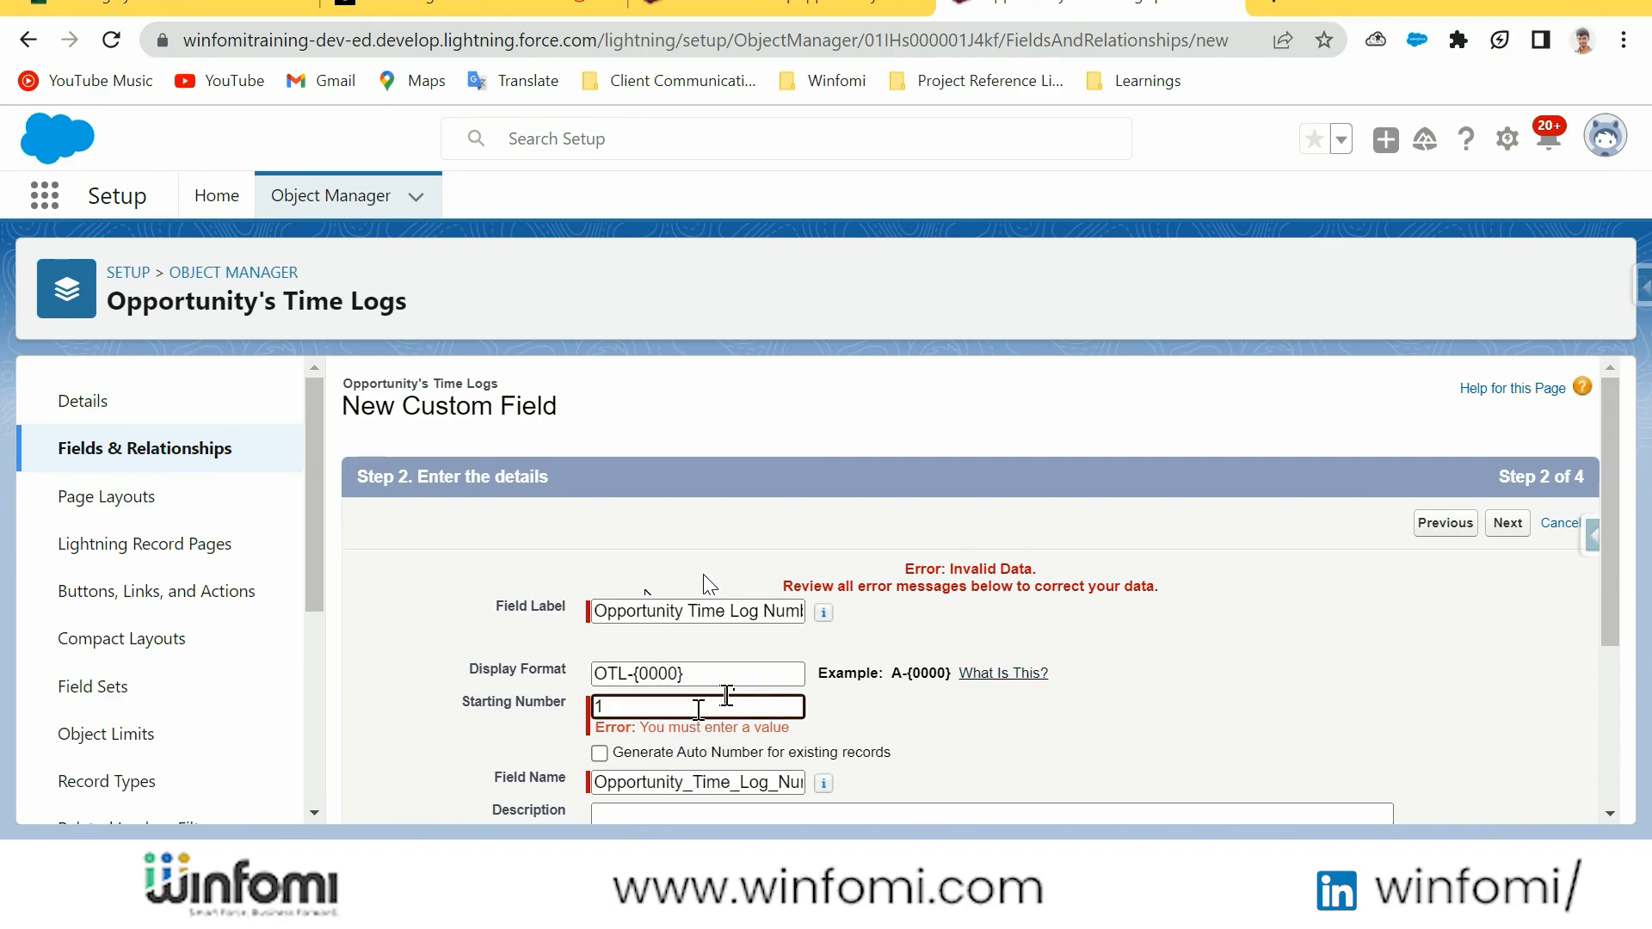
text(0)
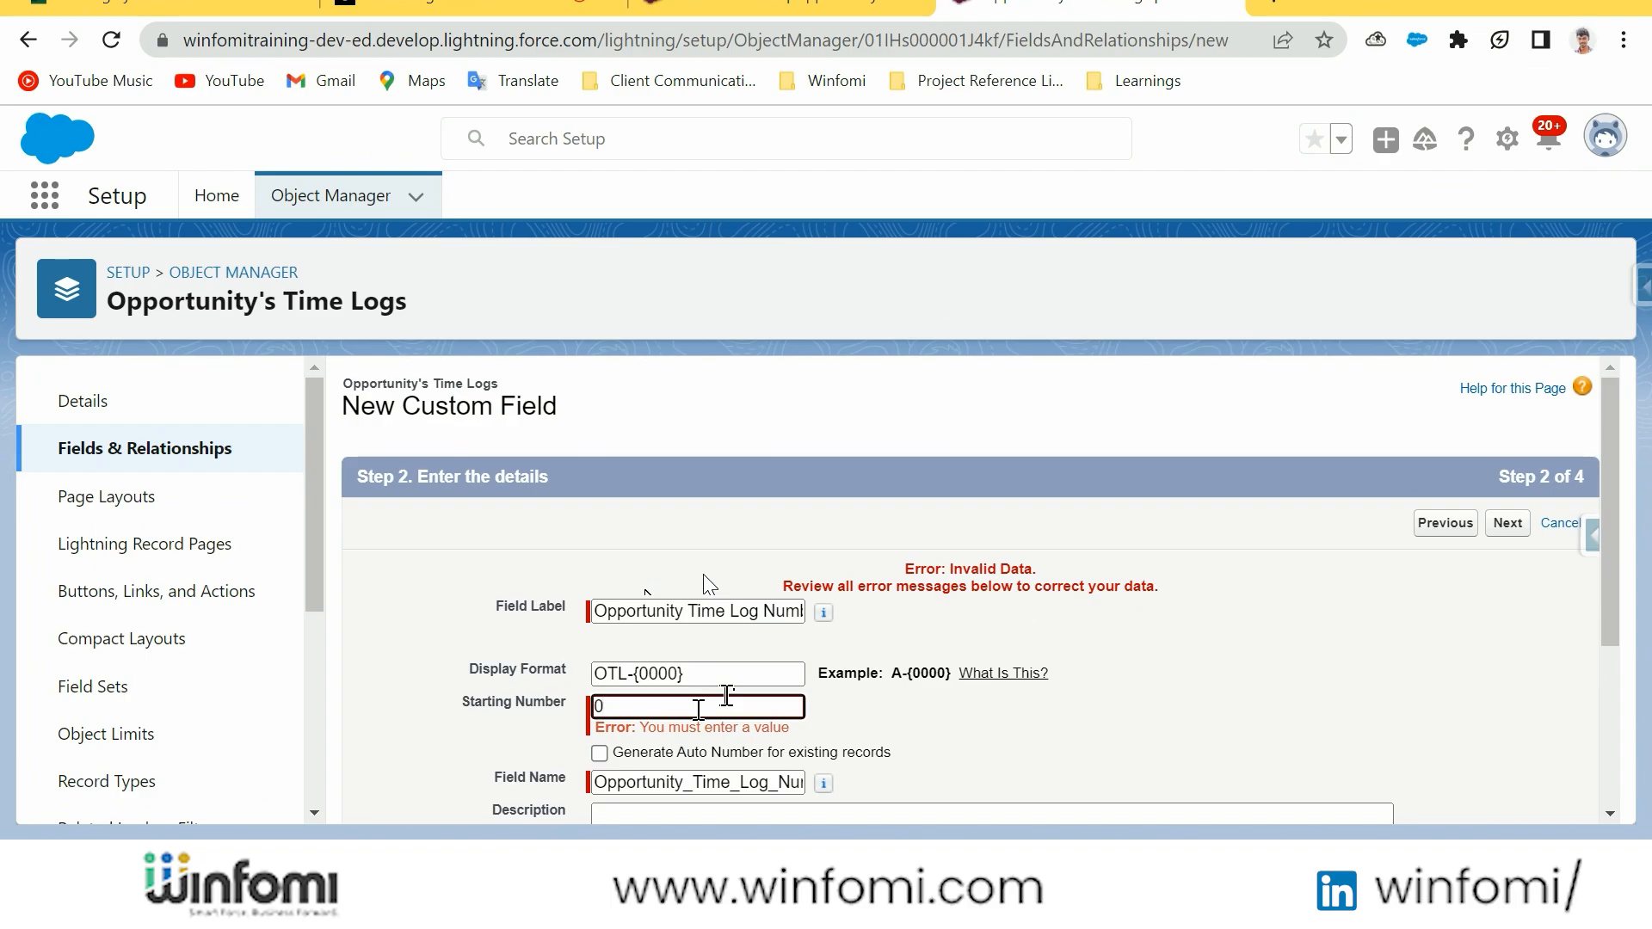
Accept the default field-level security for the Opportunity Time Log Number field and save the field
scroll(659, 547, down, 3)
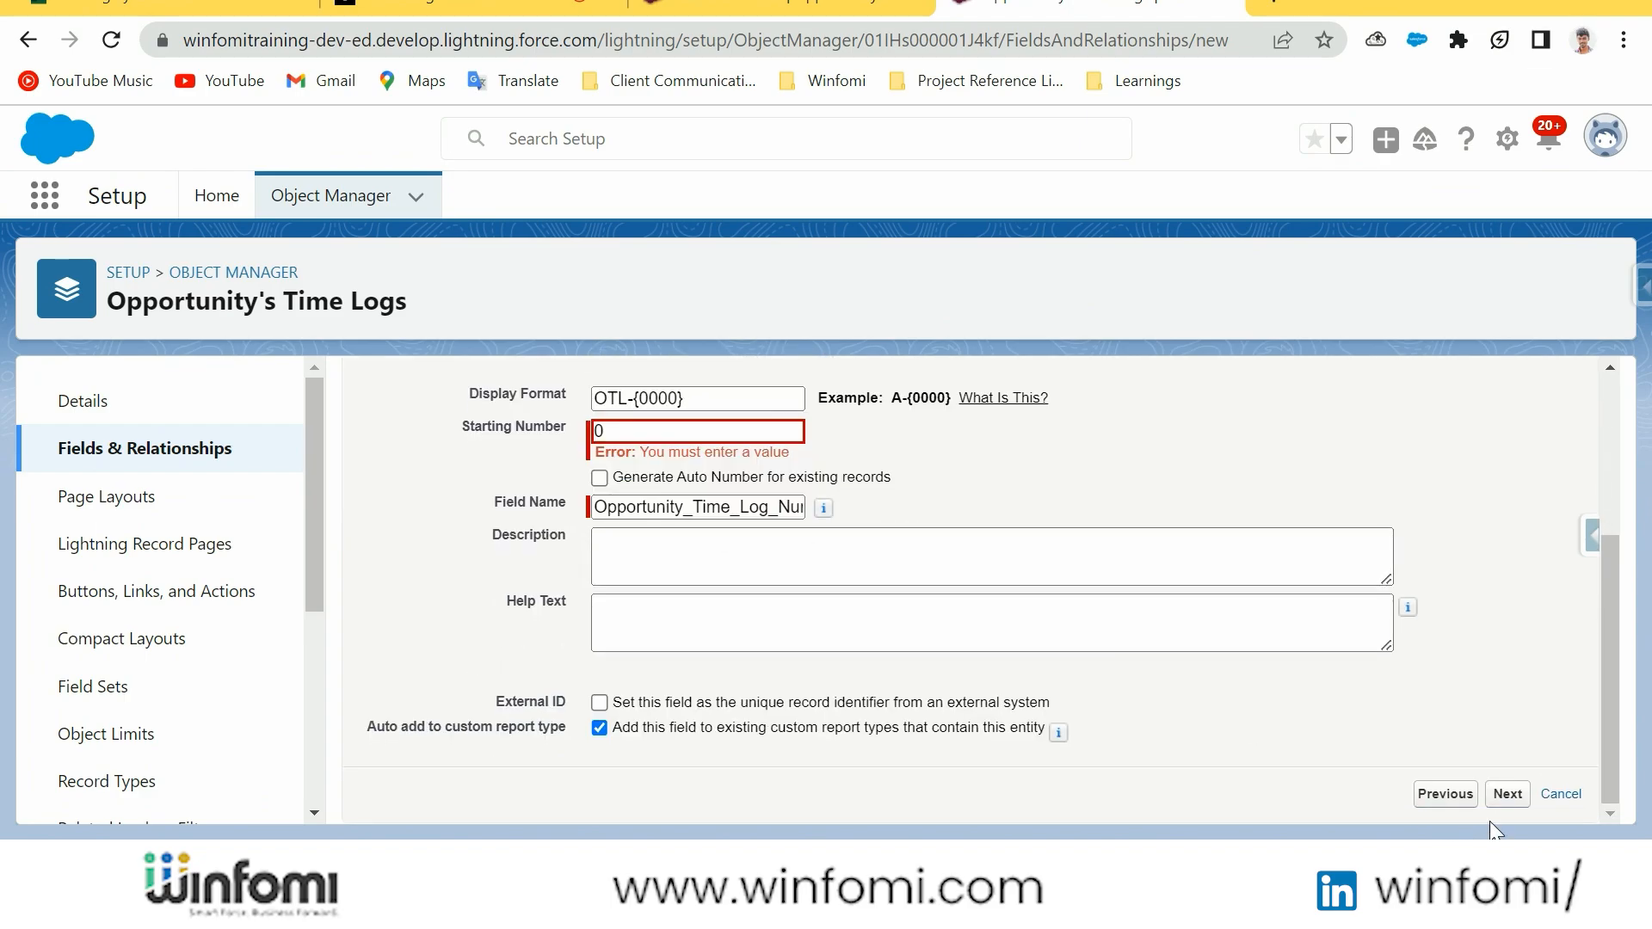
click(1506, 795)
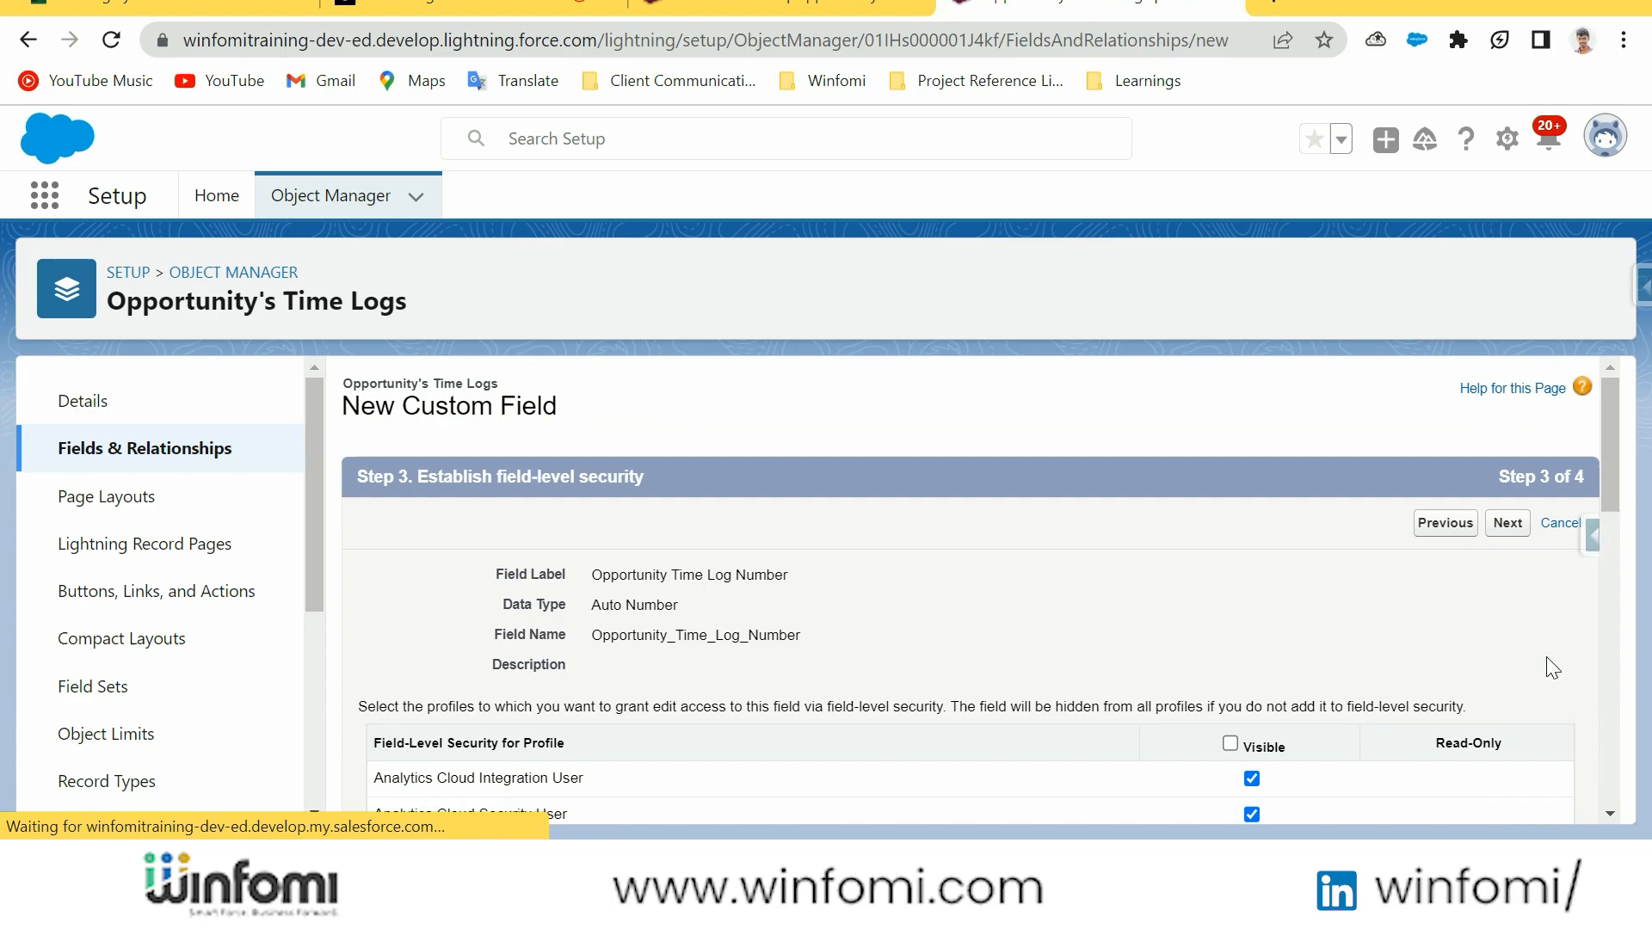
click(1505, 523)
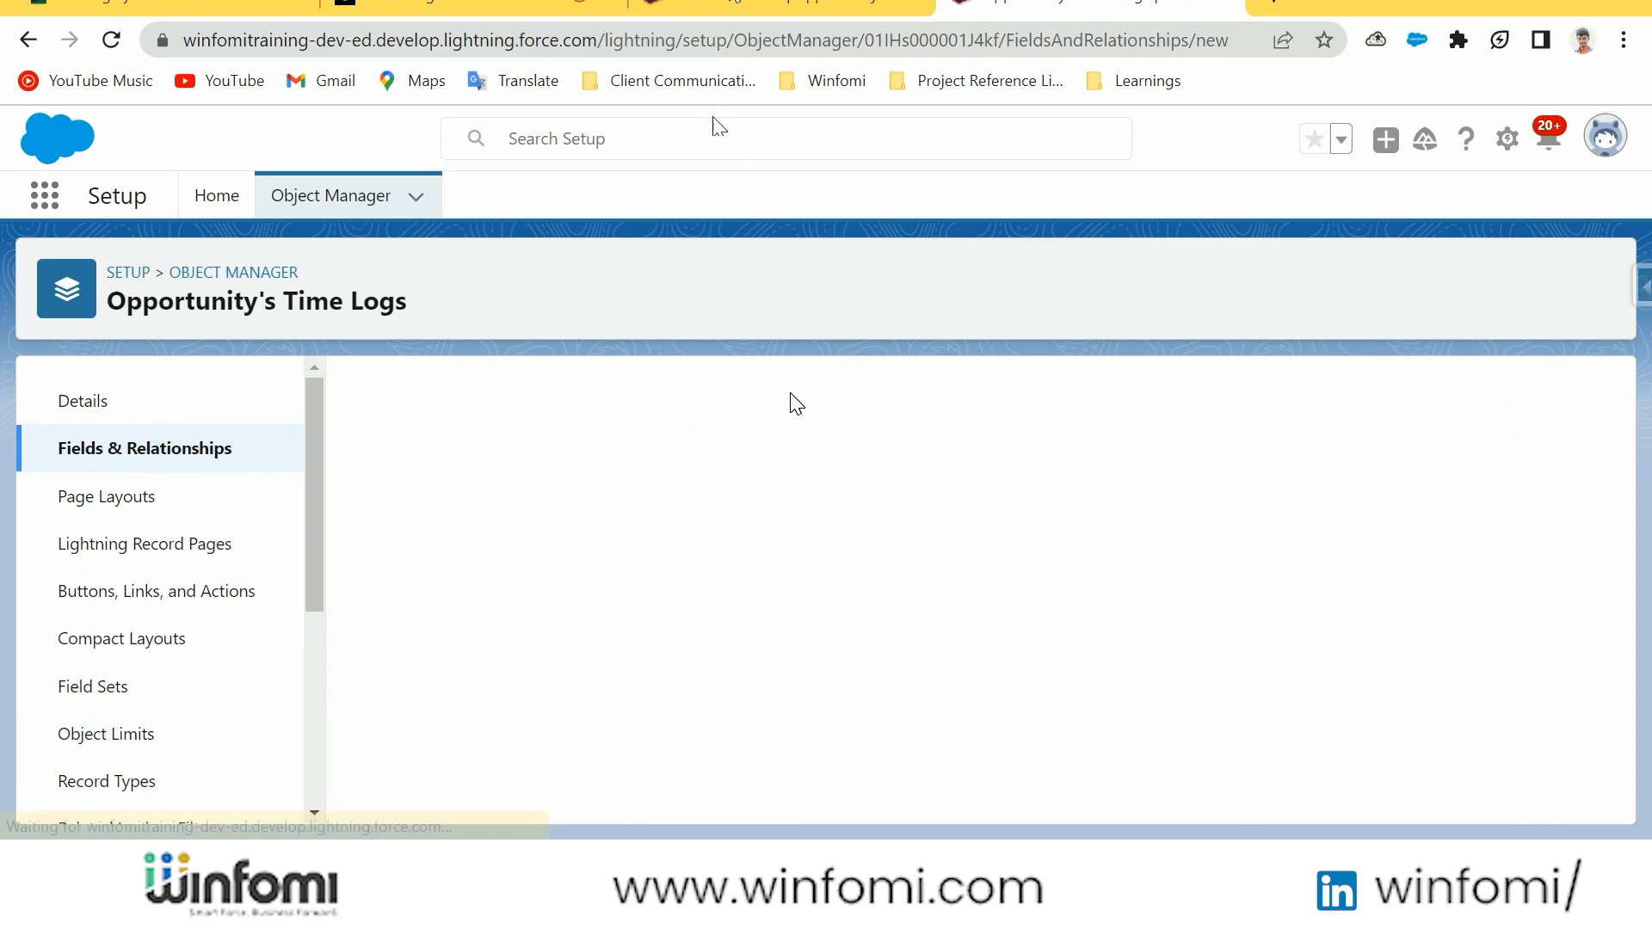
Refresh the Furniture Management app and reopen the Test Name Field record to check its Opportunity Time Log Number
click(728, 3)
click(111, 40)
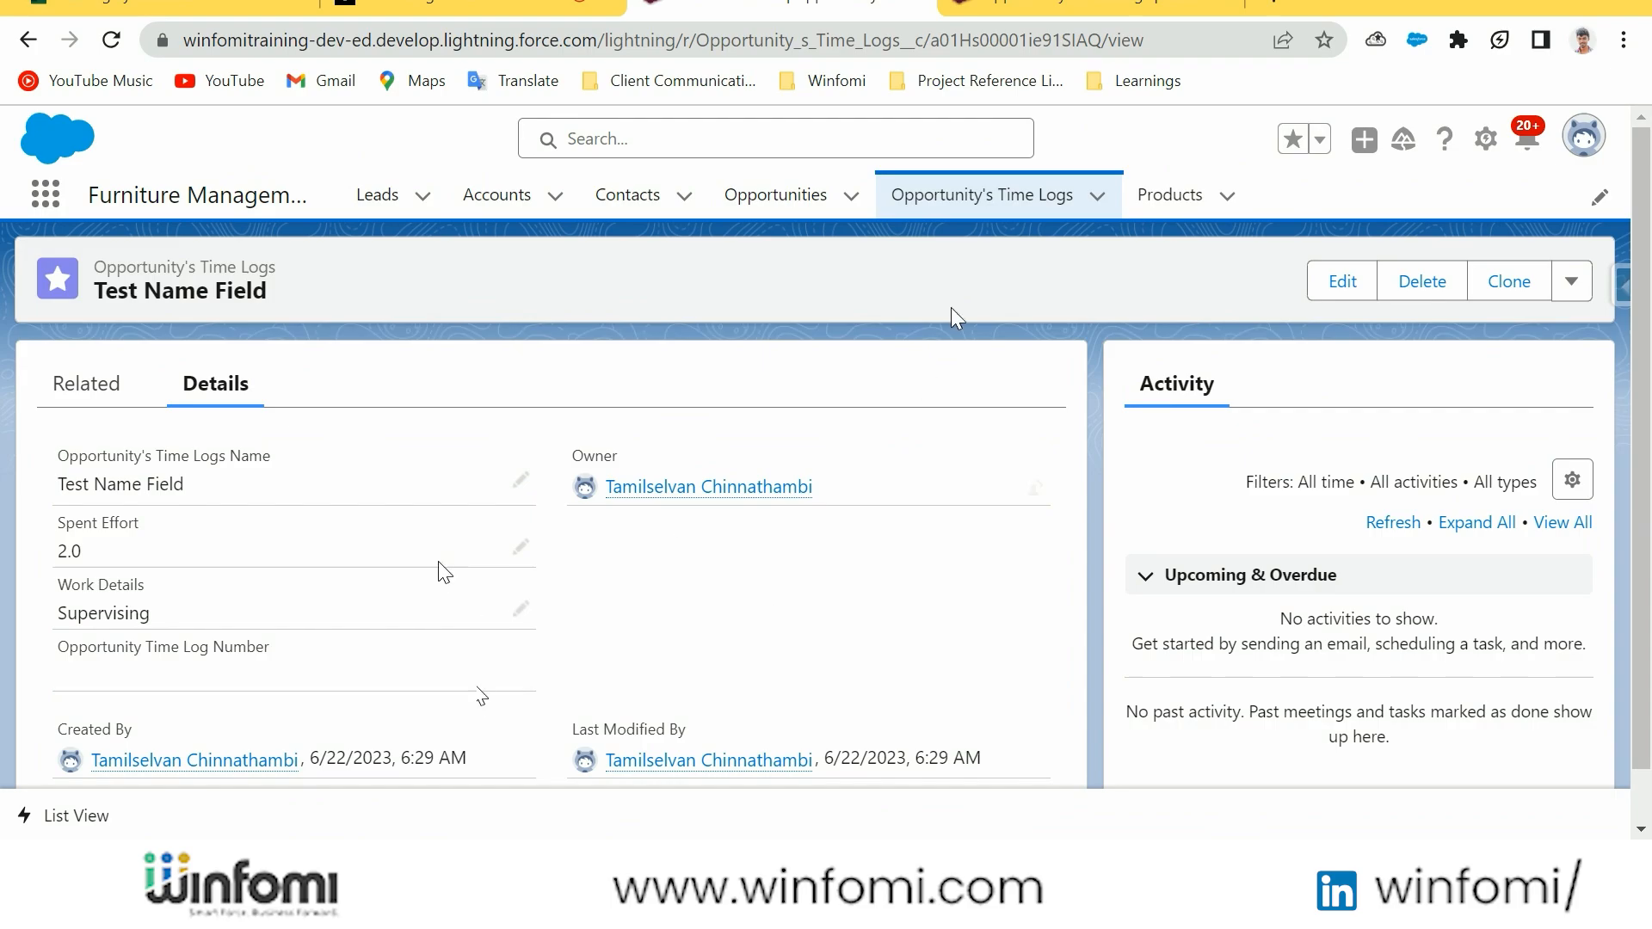
click(979, 196)
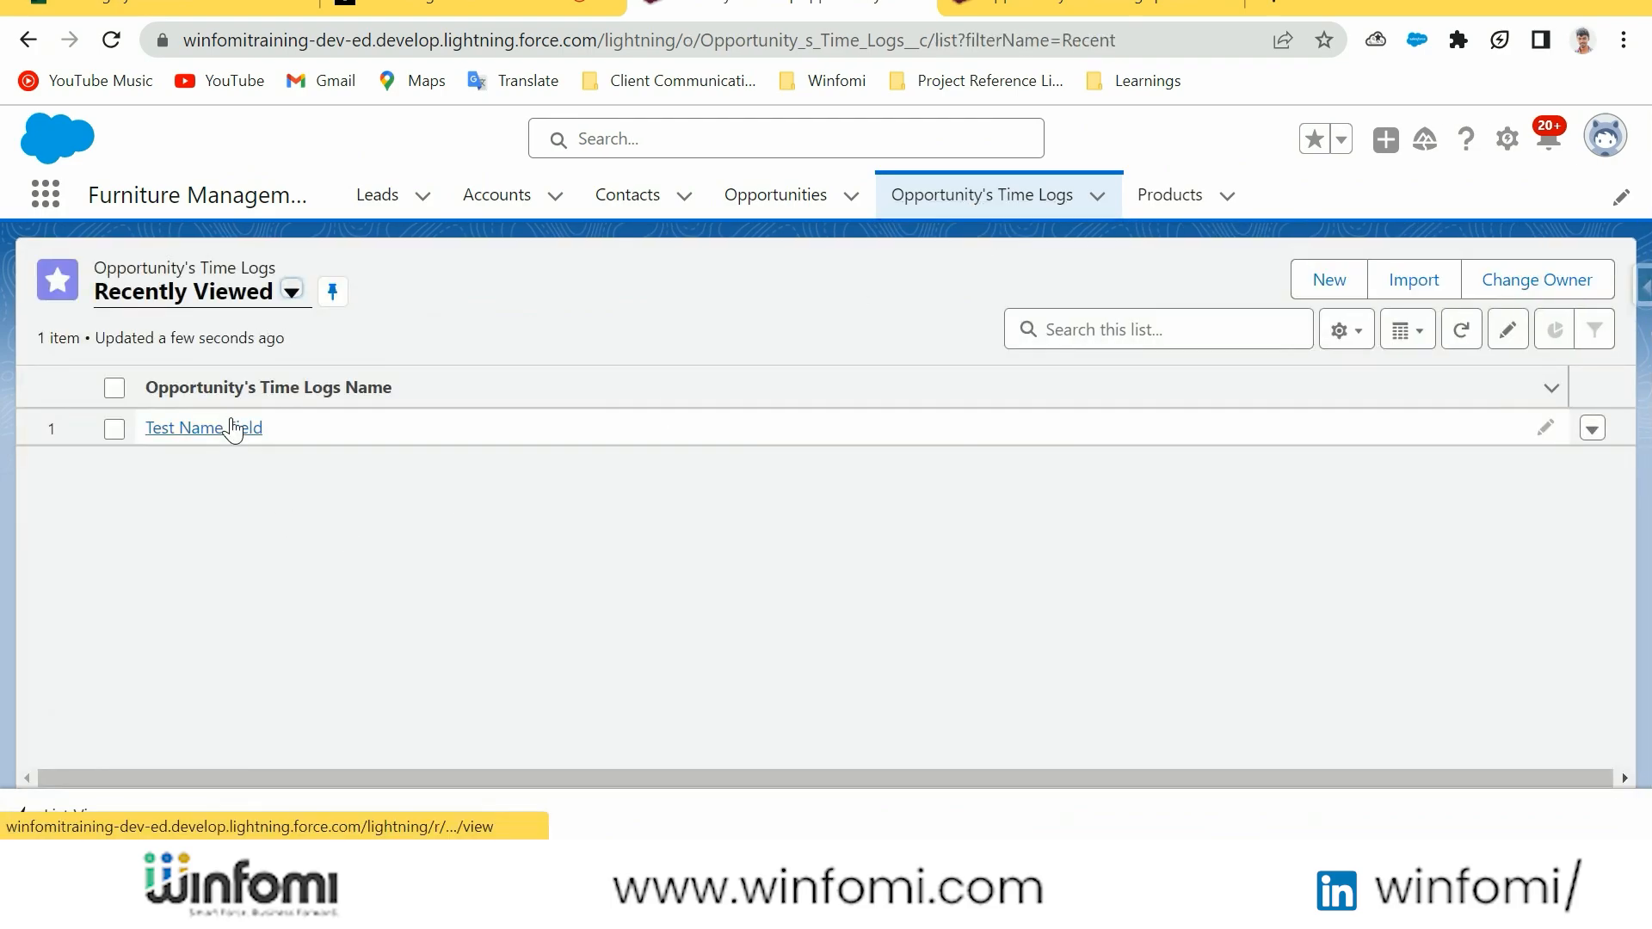
click(232, 430)
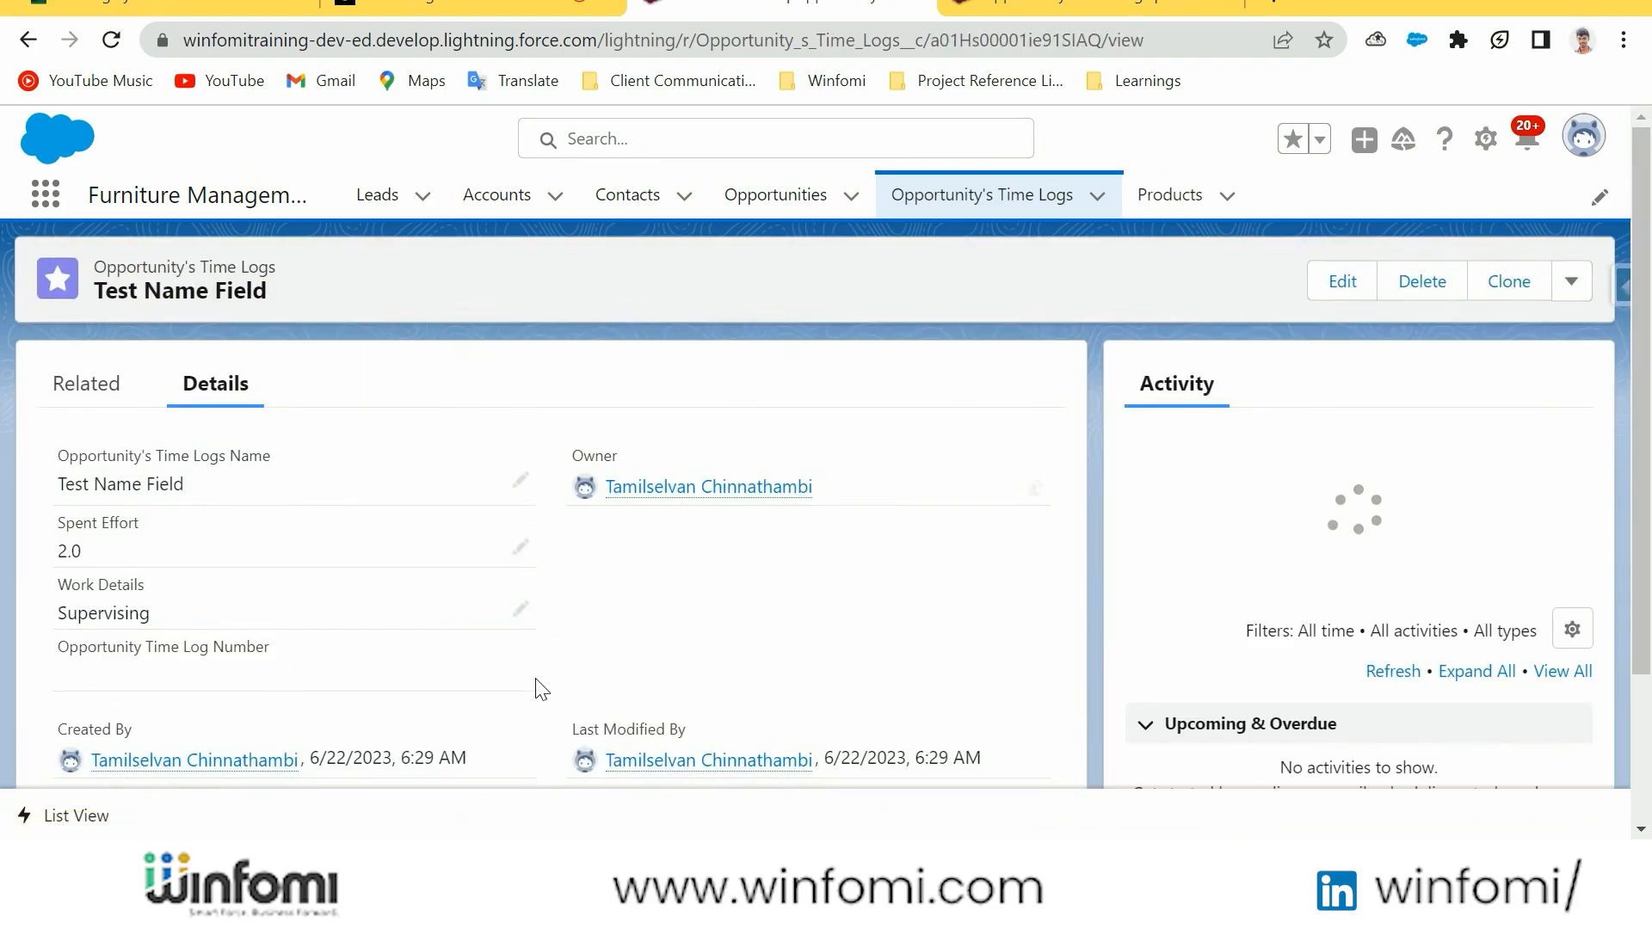
Start a new Opportunity's Time Logs record and name it with a person's first name followed by "Test"
click(981, 193)
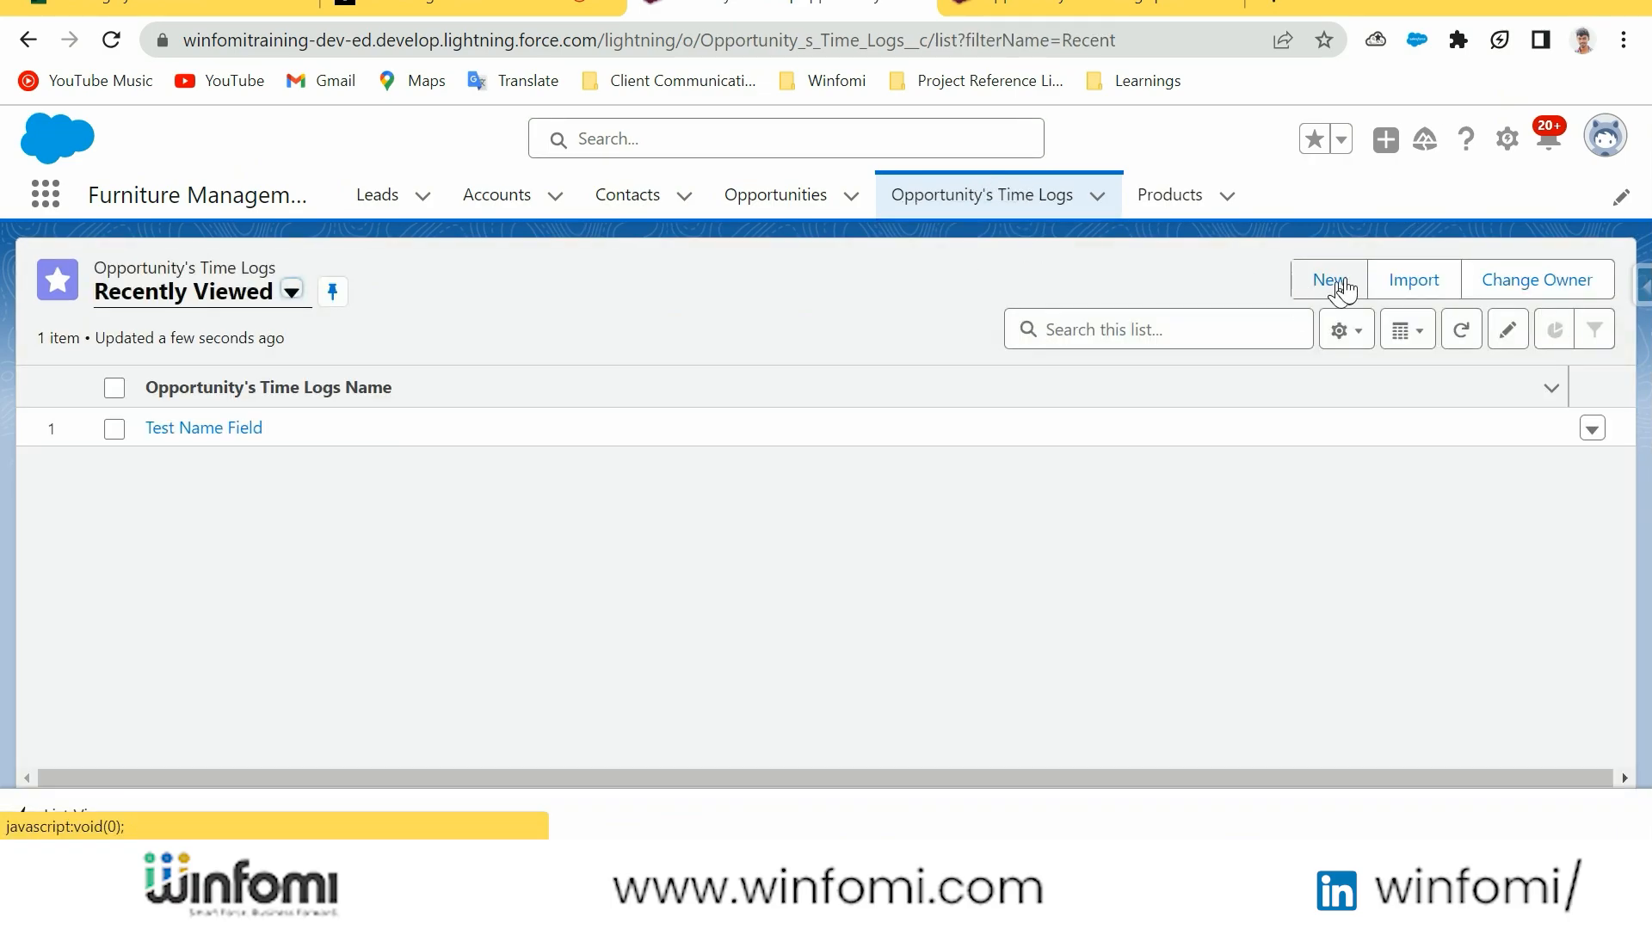
click(1336, 285)
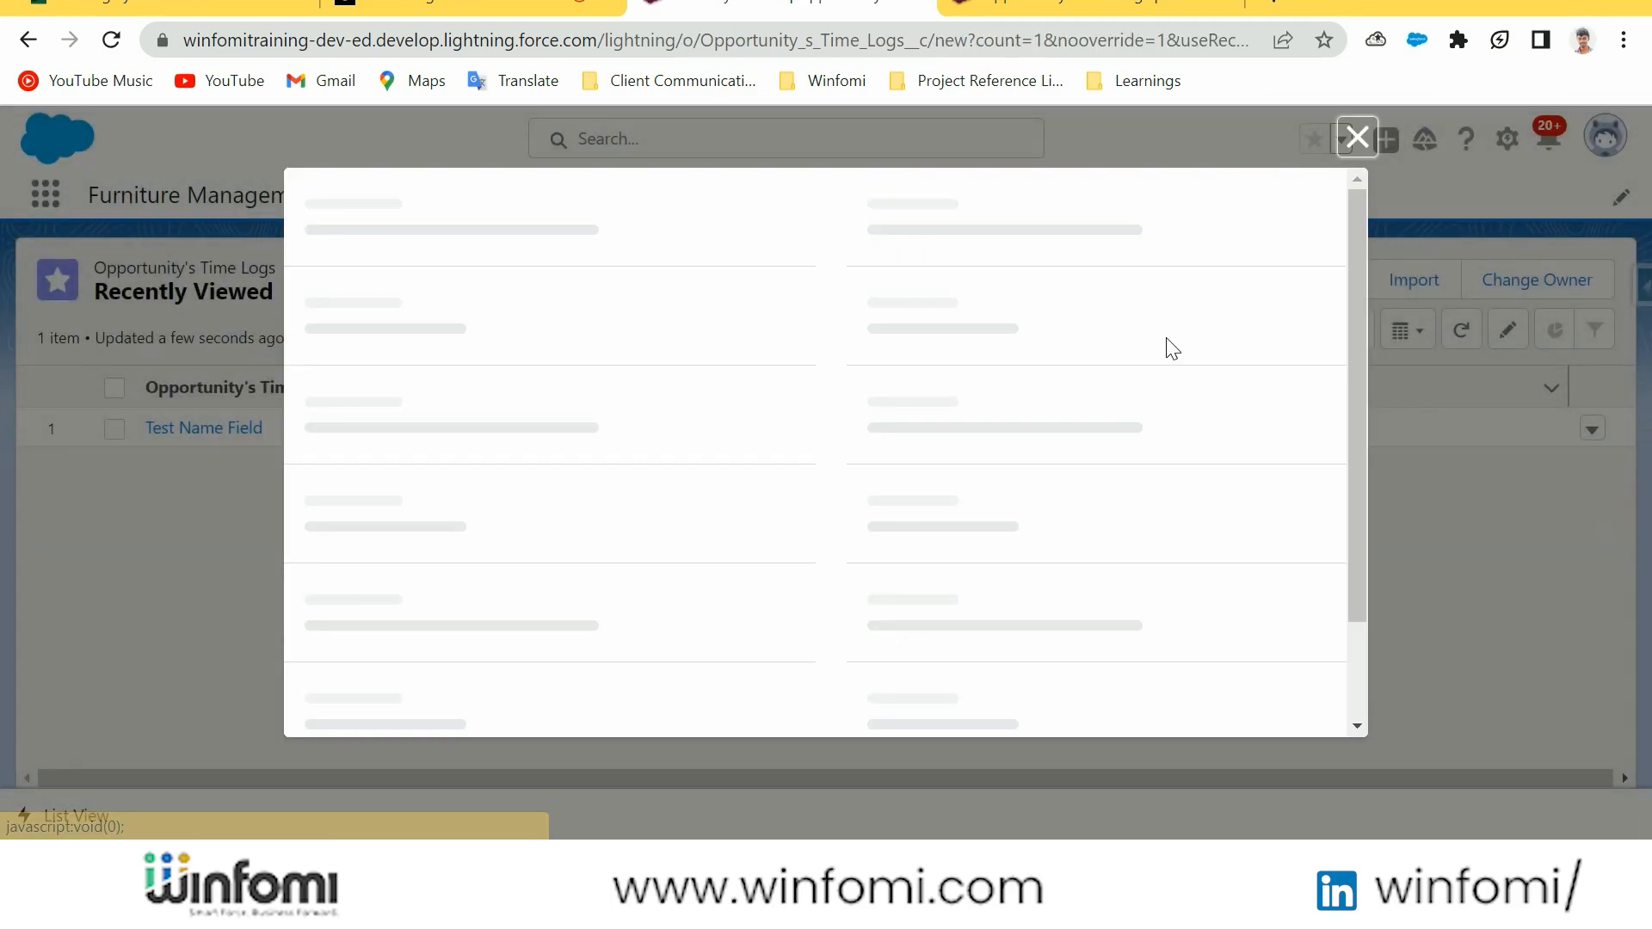
click(1192, 521)
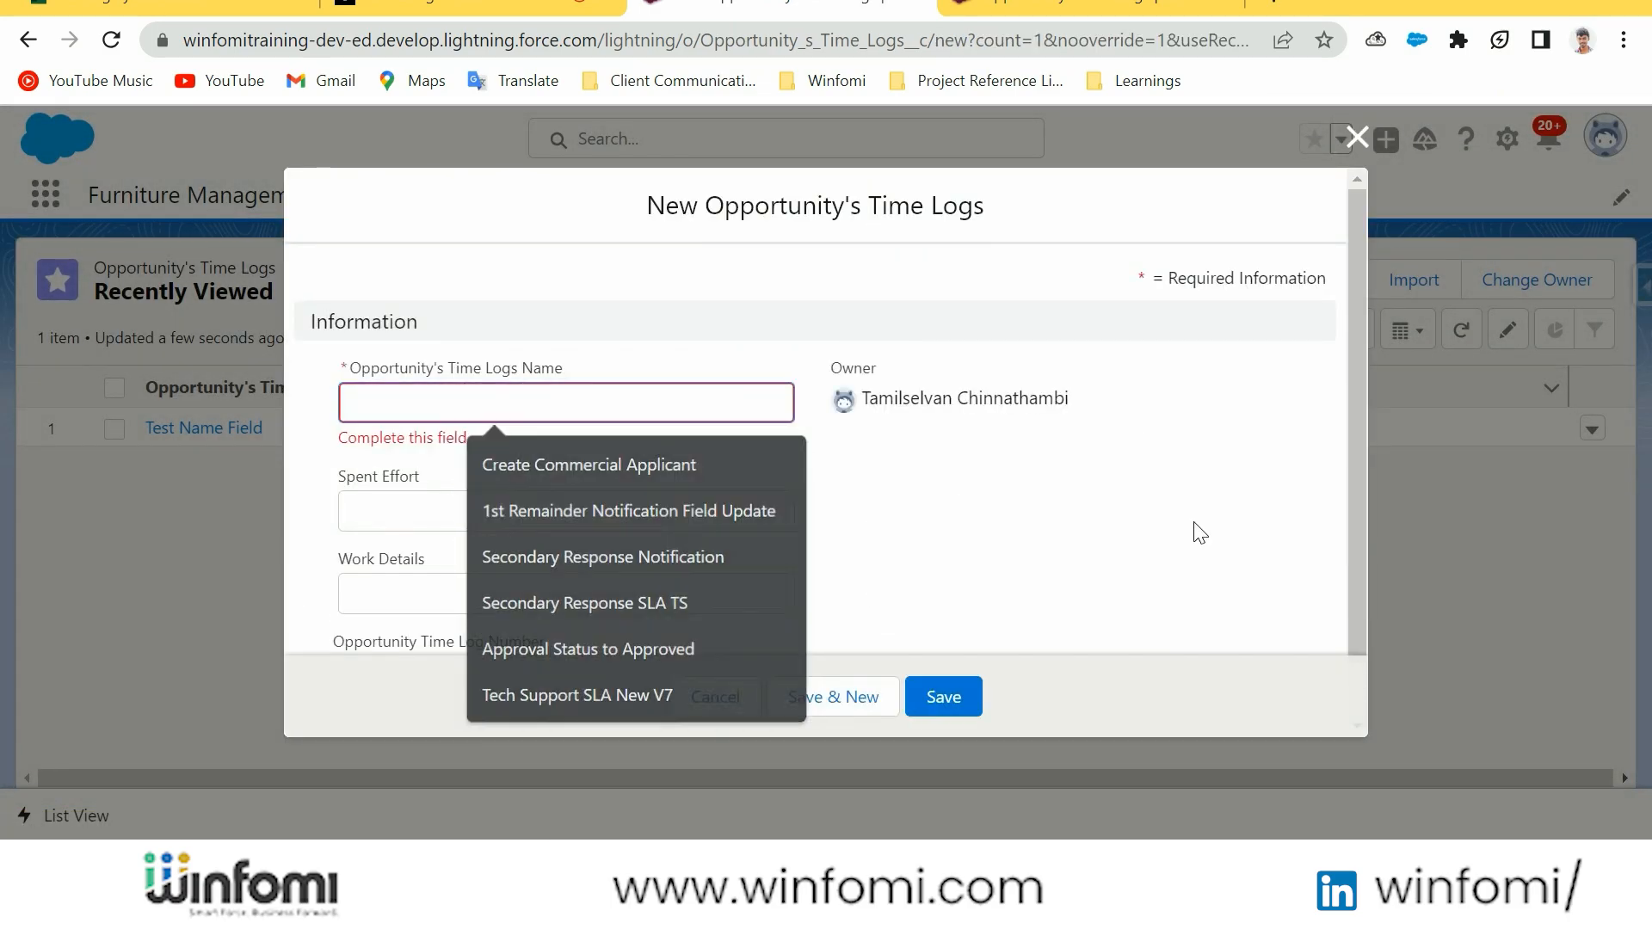
scroll(742, 519, down, 1)
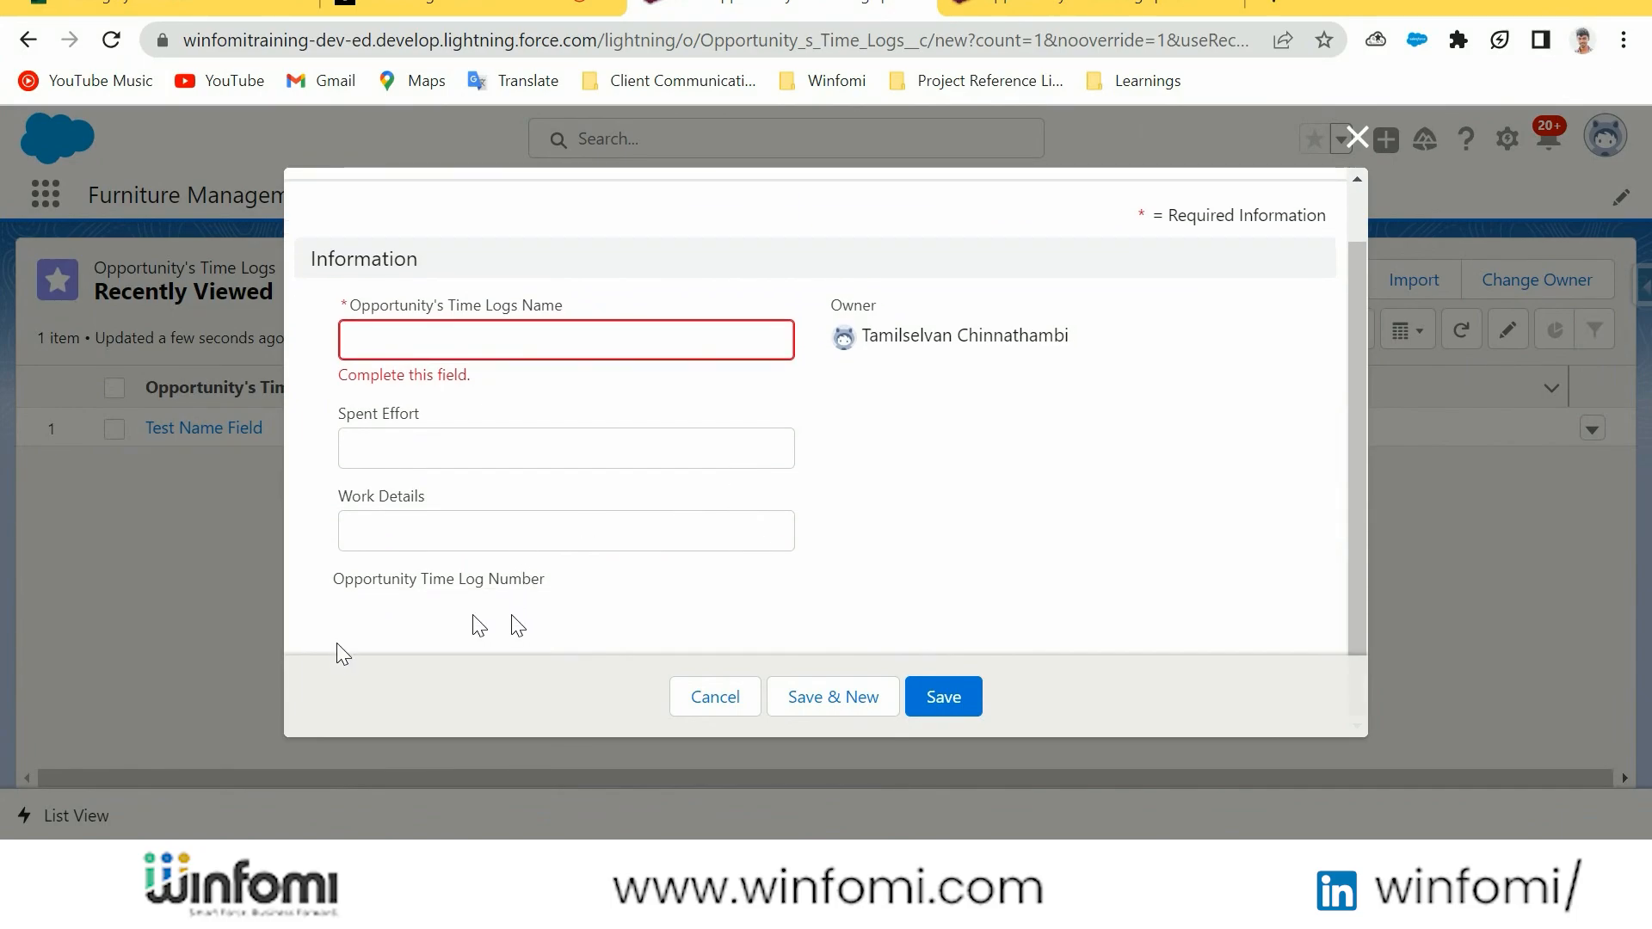
click(534, 346)
key(Caps_Lock)
text(p)
key(Caps_Lock)
text(RAVE)
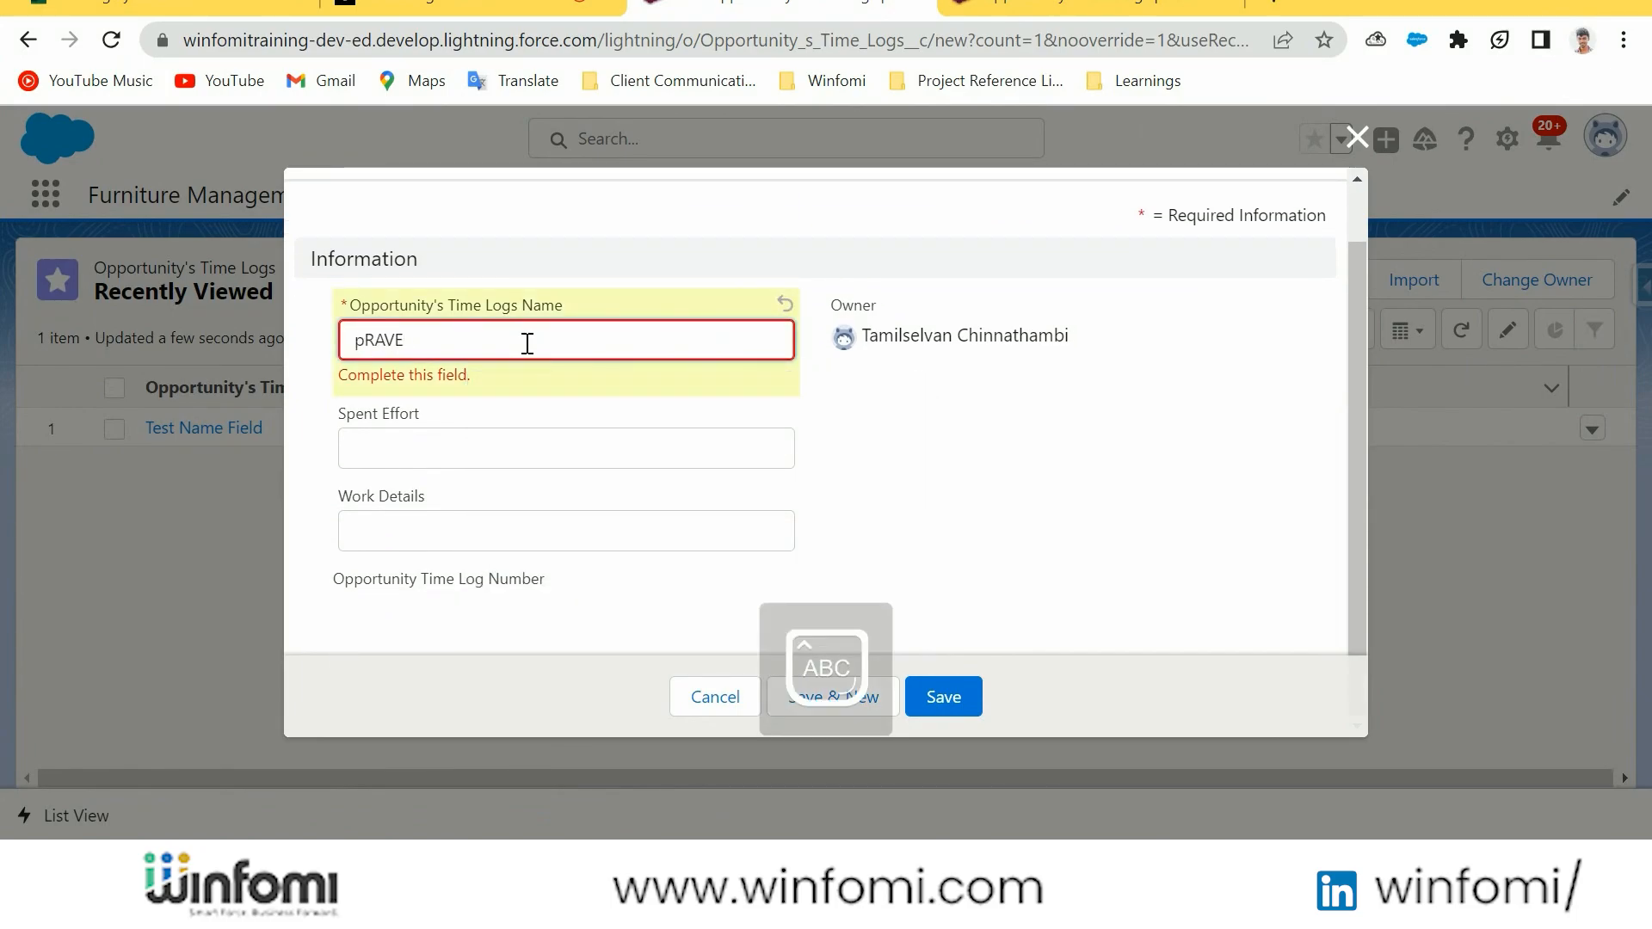
key(BackSpace)
key(BackSpace)
key(BackSpace)
key(BackSpace)
key(BackSpace)
text(Praveen Test)
Set the new time log's Spent Effort to 1.4, leave Work Details empty and save the record
click(545, 441)
text(1.4)
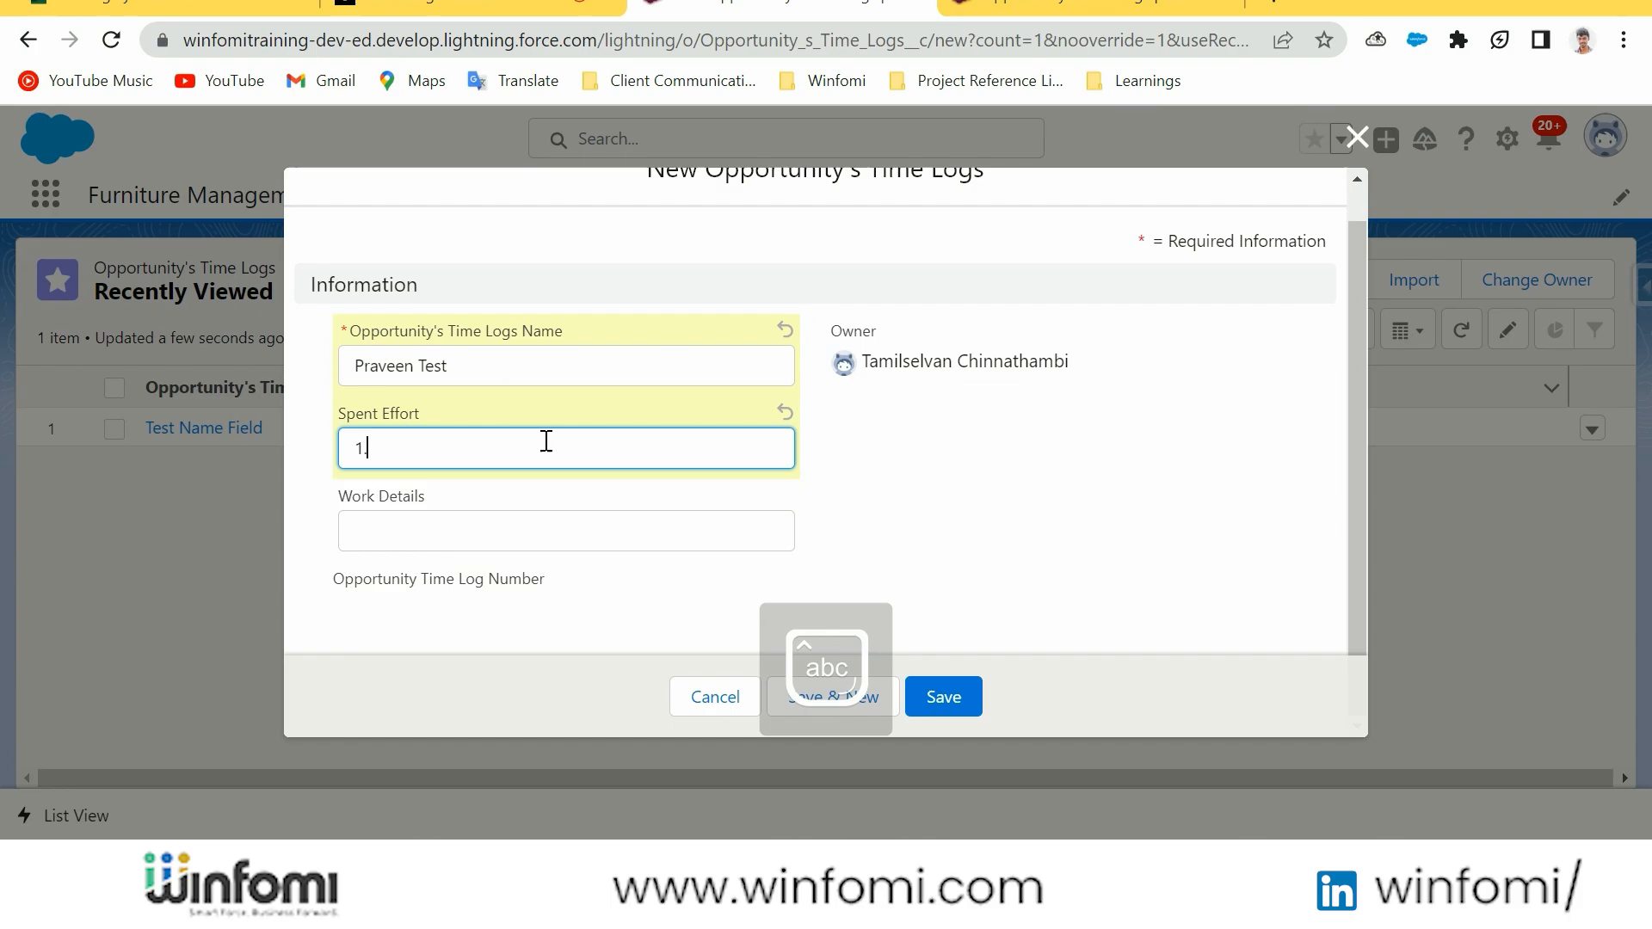
click(526, 519)
key(Caps_Lock)
click(936, 566)
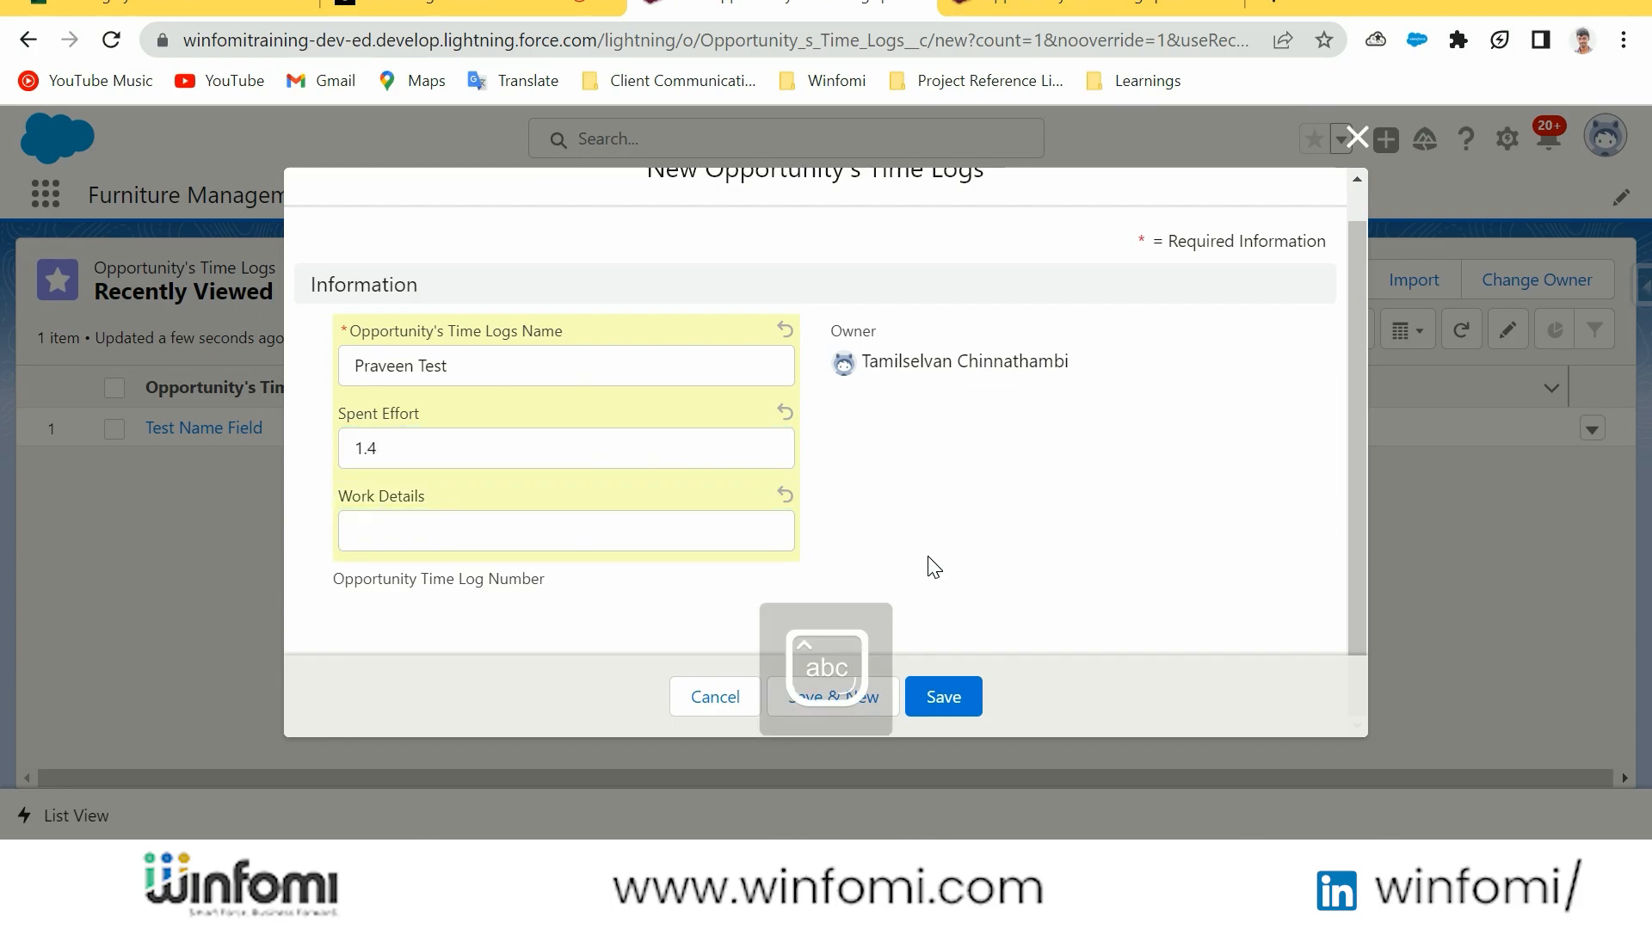
click(944, 699)
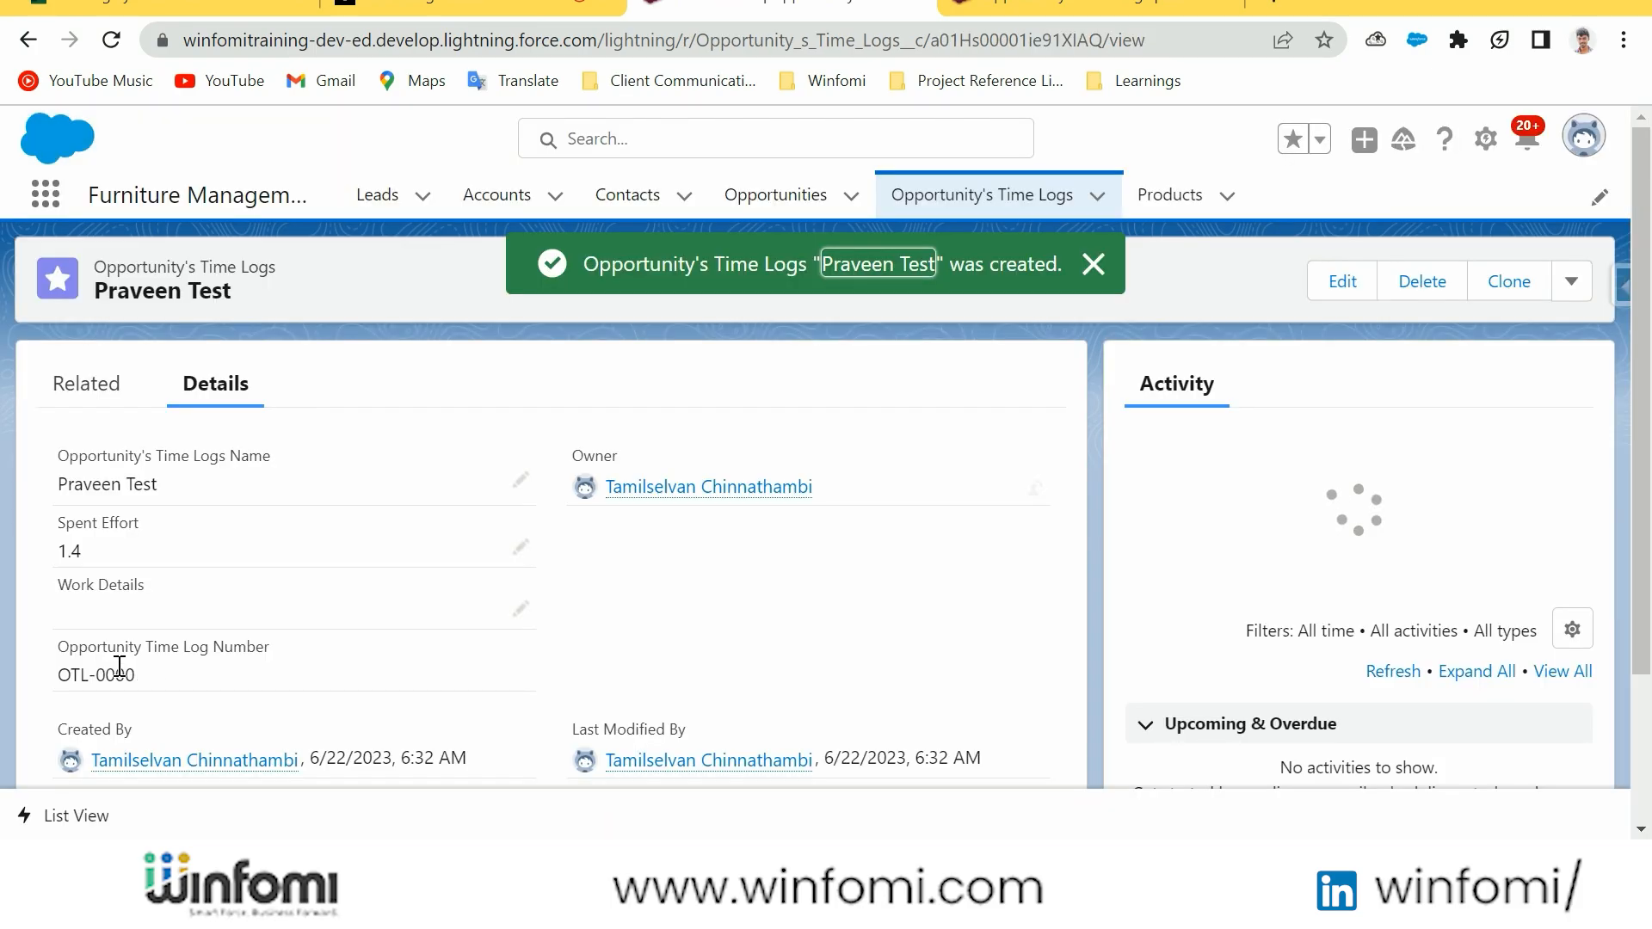
Create another Opportunity's Time Logs record named with a person's first name and a Spent Effort of 2.0
click(1043, 209)
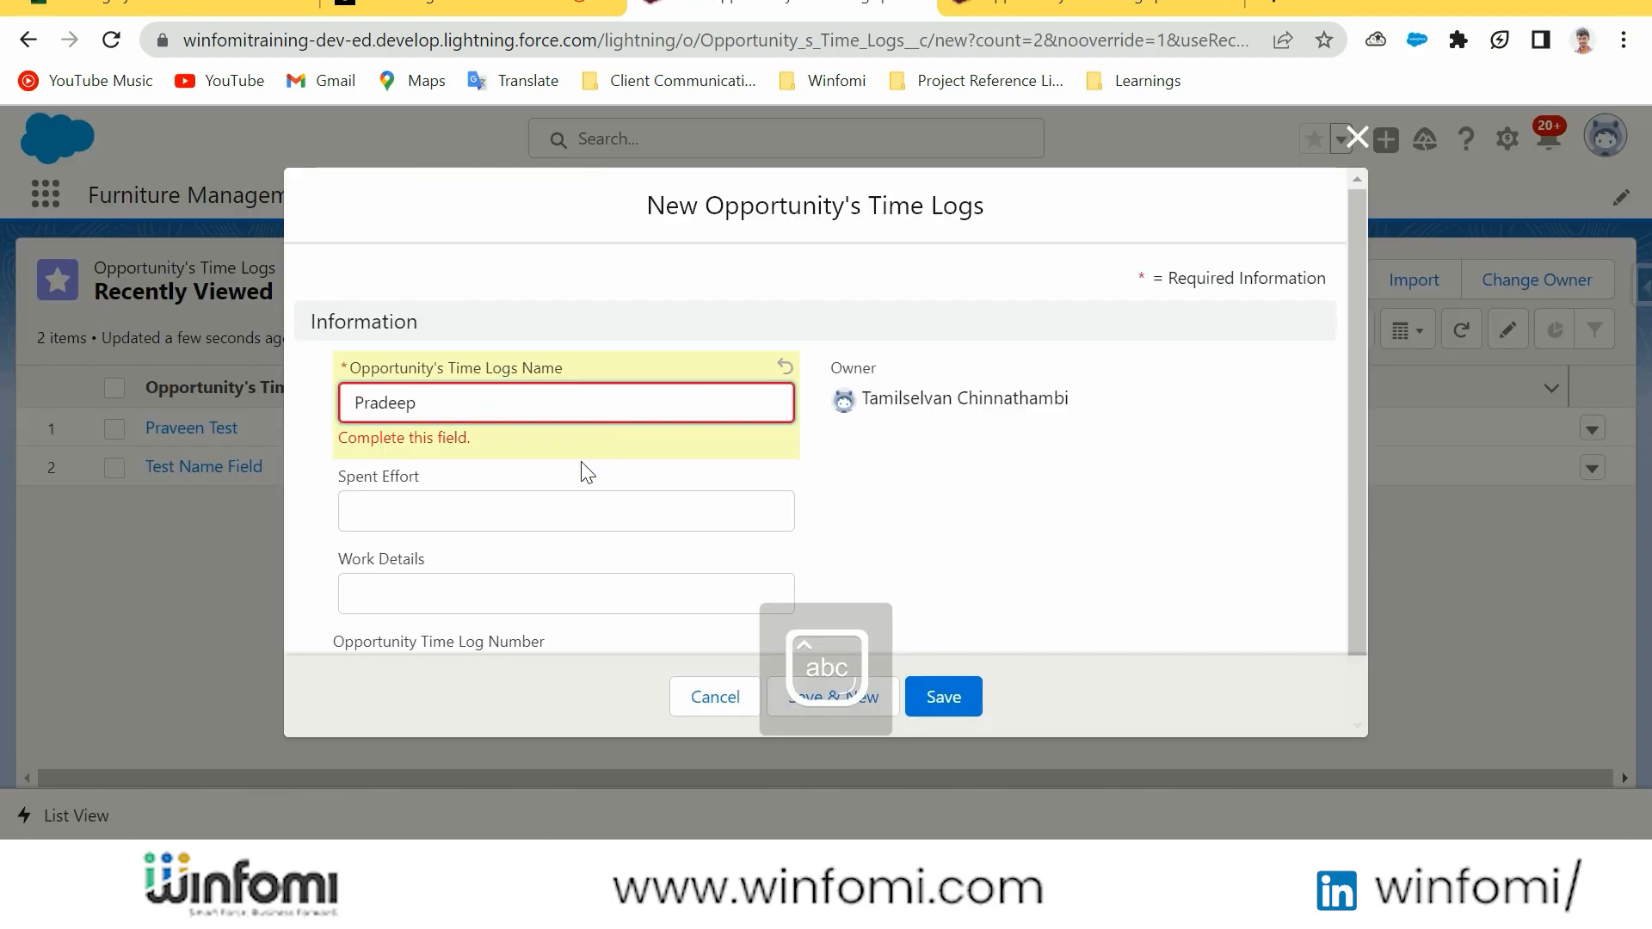
click(581, 511)
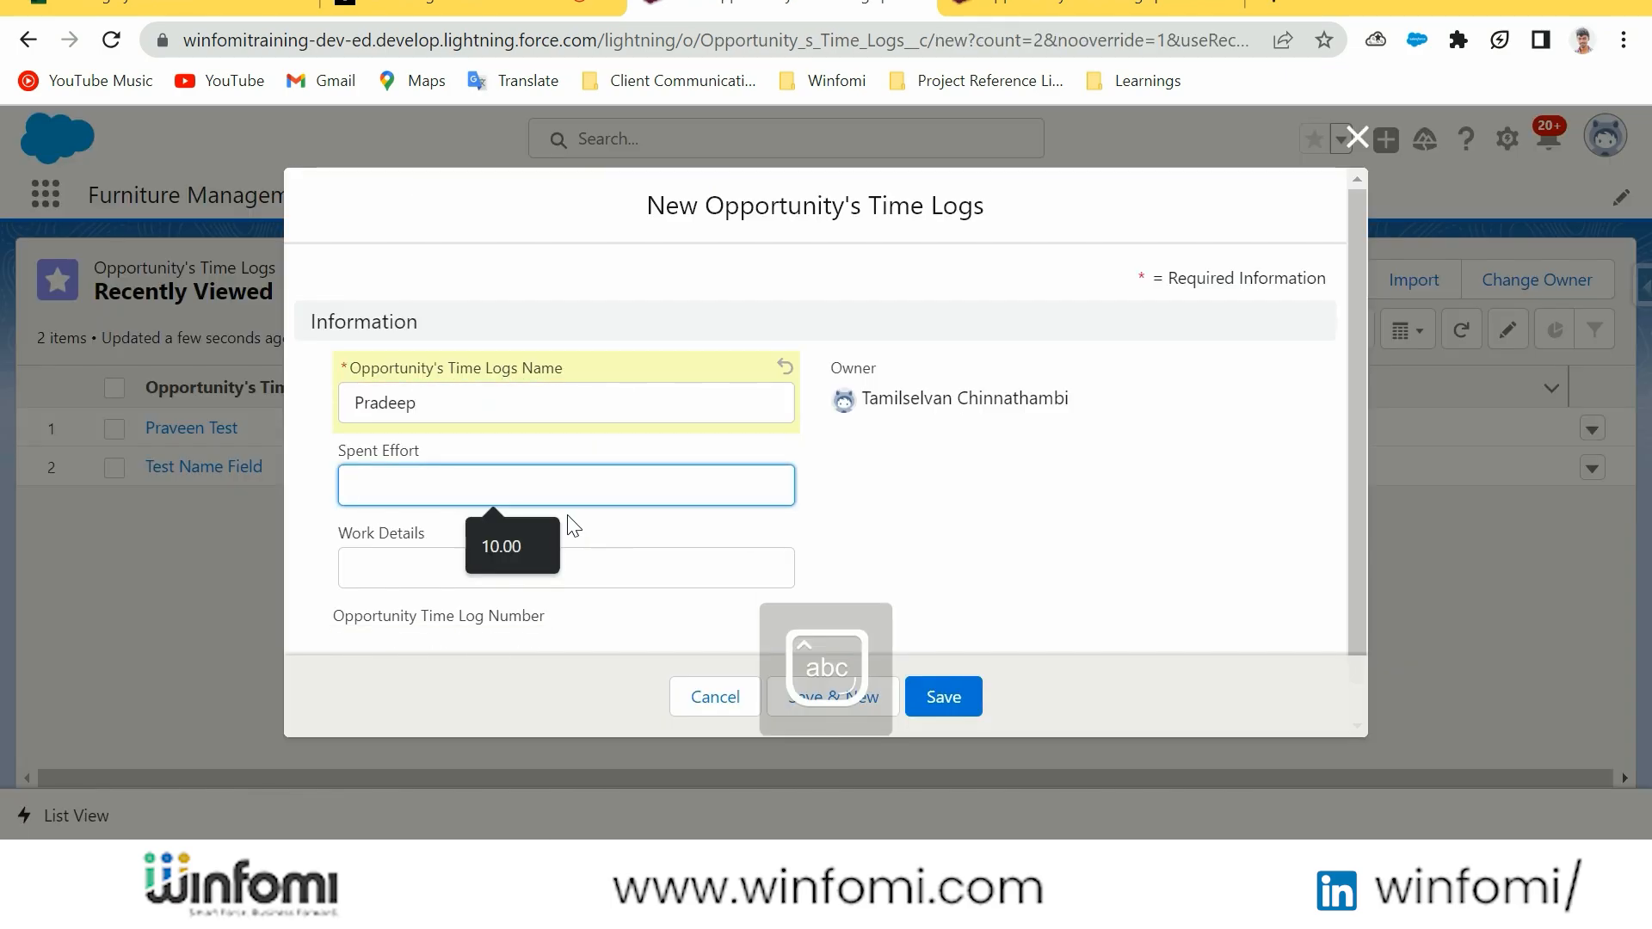
text(2.0)
key(Tab)
scroll(741, 520, down, 1)
click(955, 695)
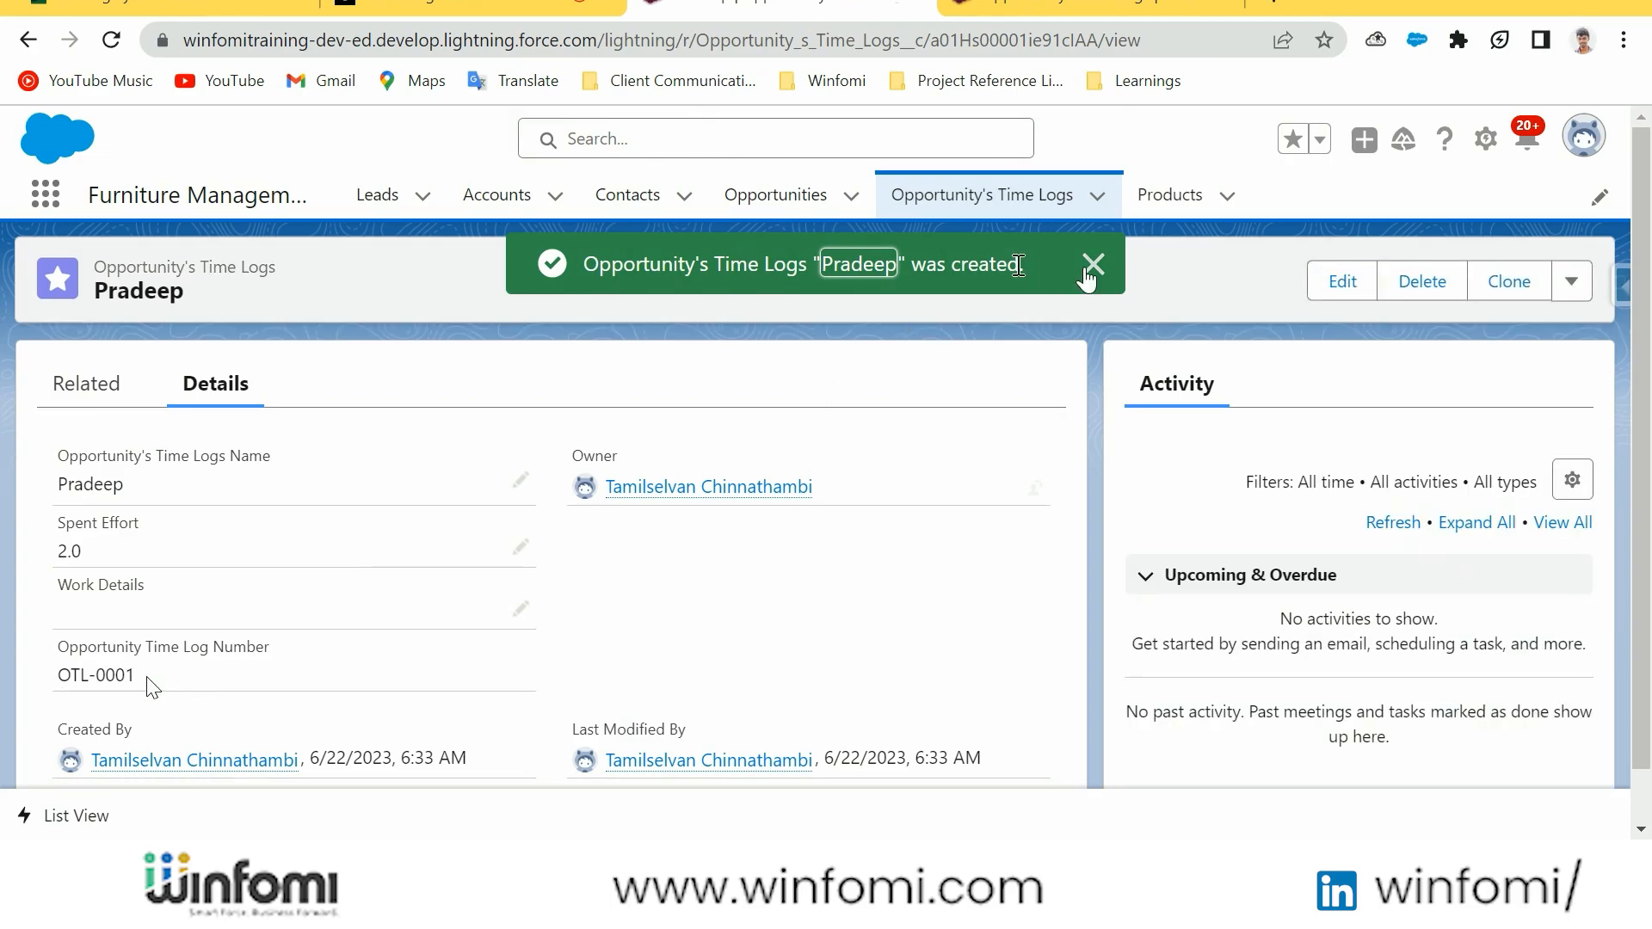
click(1101, 277)
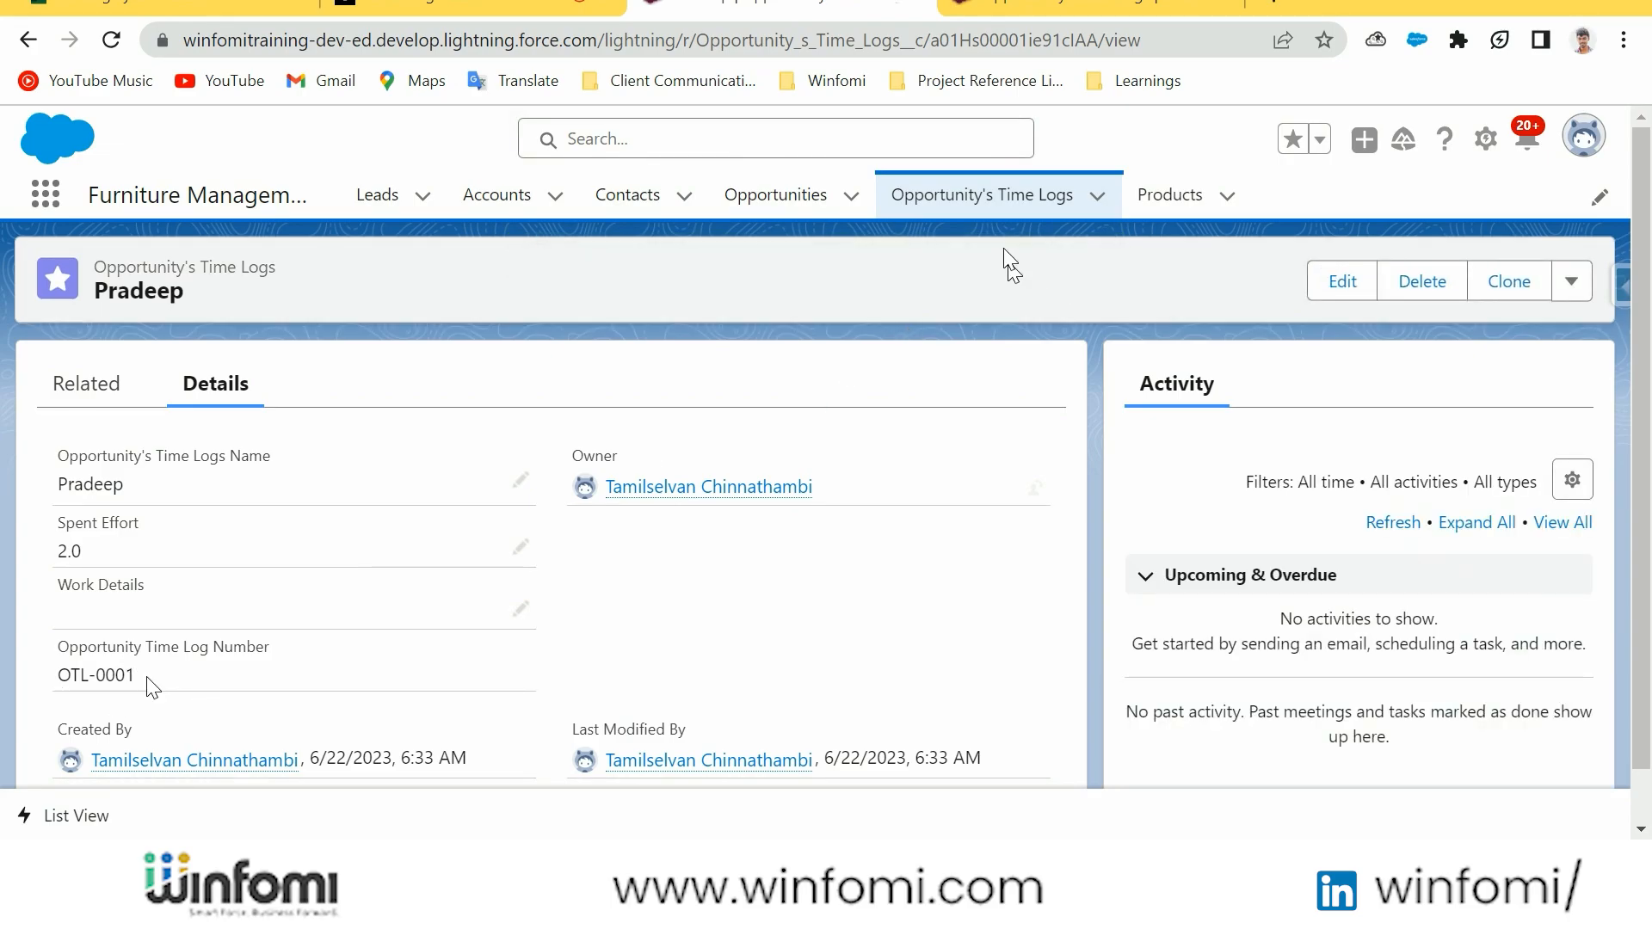
Add Work Details and Spent Effort to the fields displayed in the All list view of Opportunity's Time Logs
click(1020, 207)
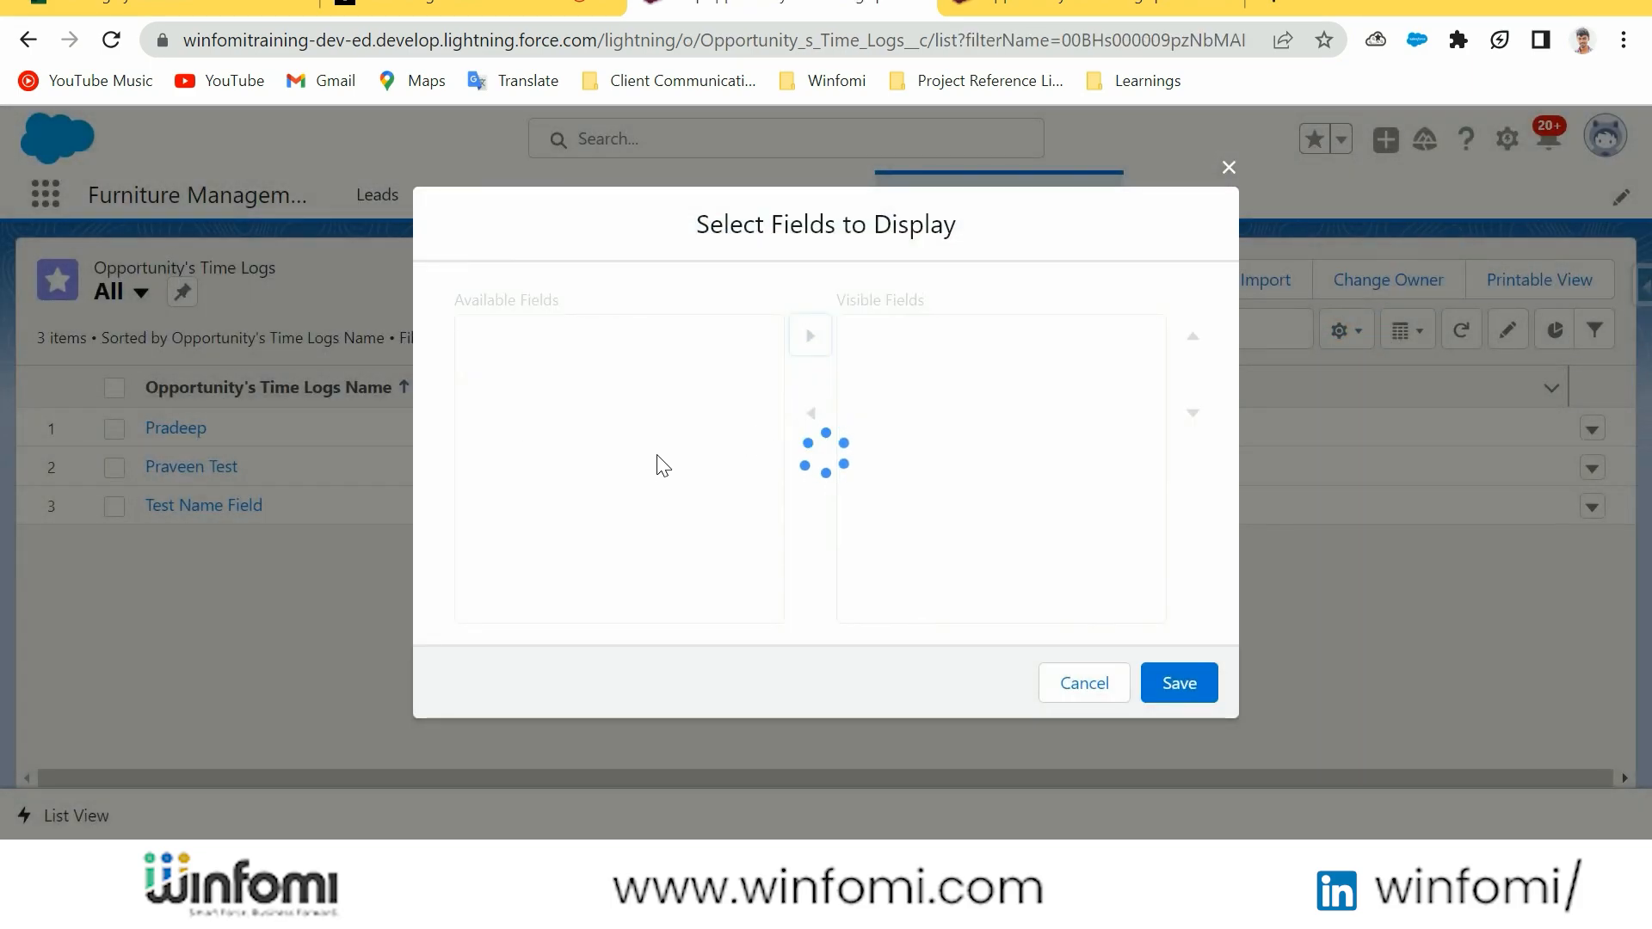
scroll(637, 465, down, 5)
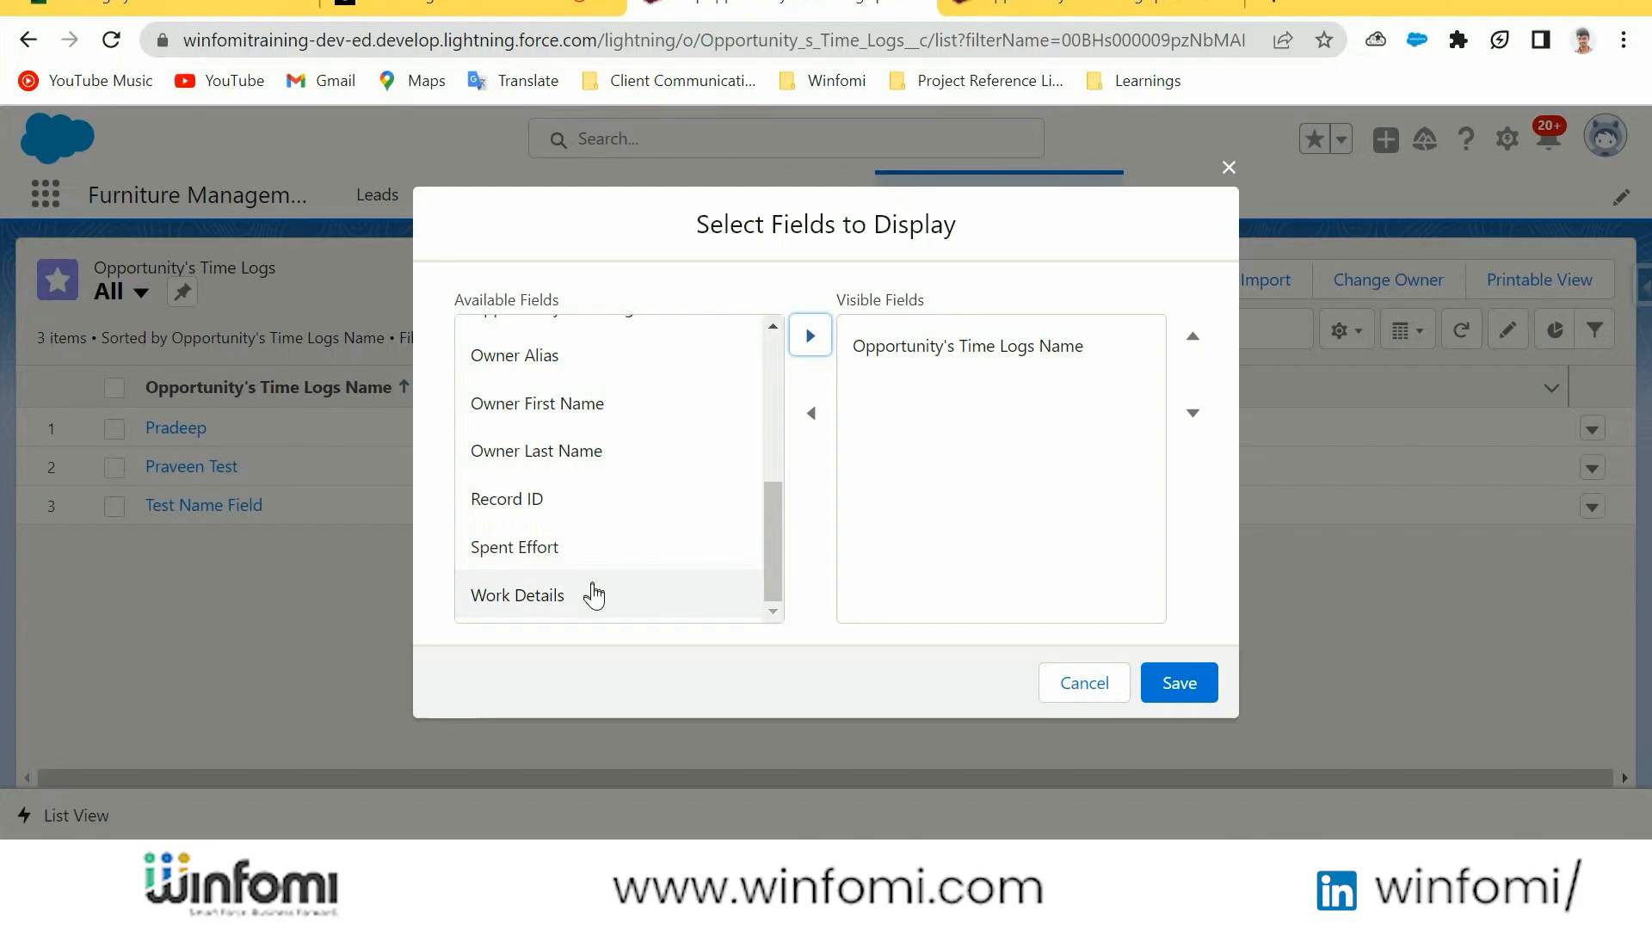
click(591, 595)
click(809, 335)
click(649, 590)
click(810, 336)
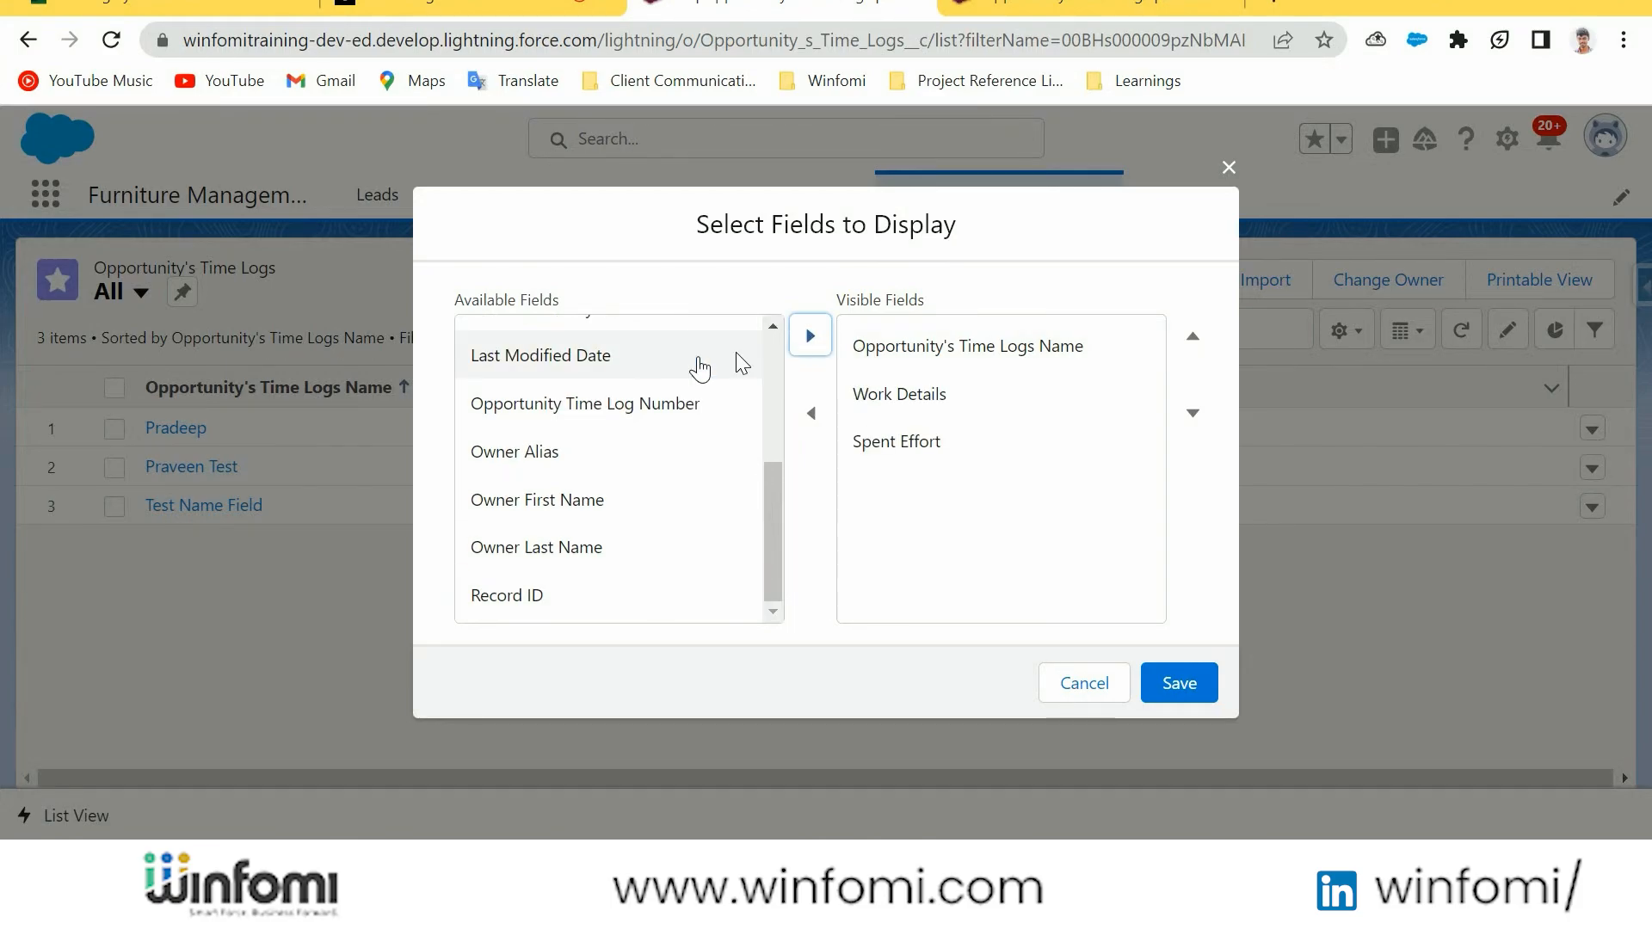
Add Opportunity Time Log Number to the list view's visible fields, move it to first place and save the selection
click(639, 355)
click(669, 406)
click(810, 336)
click(1193, 336)
click(1193, 335)
click(1192, 336)
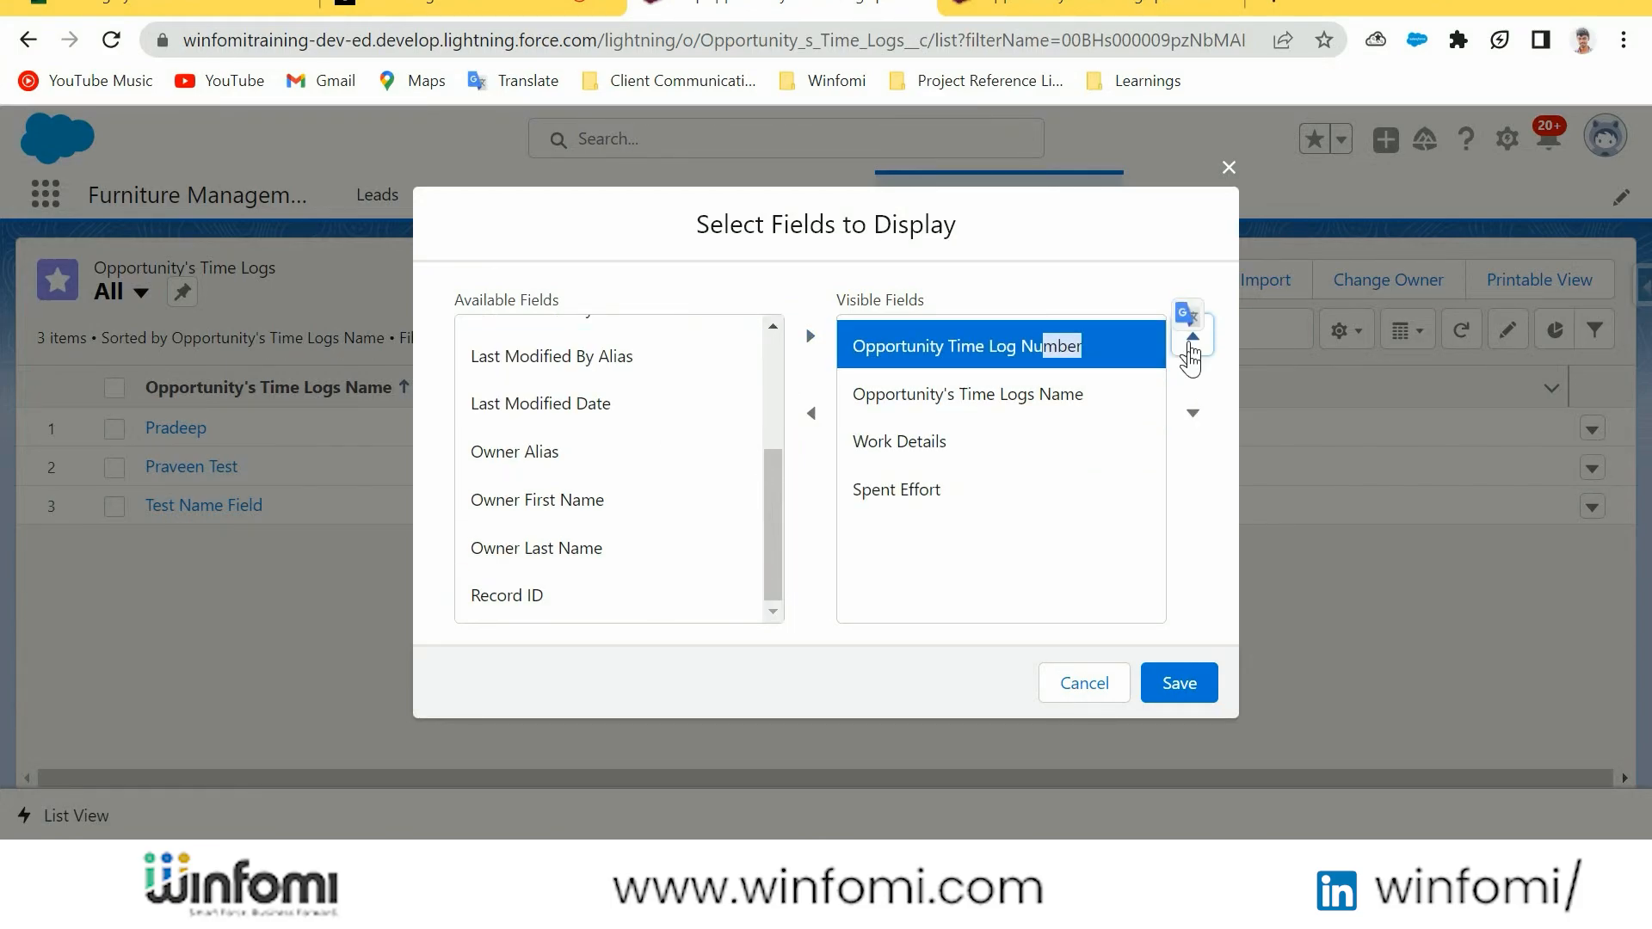
click(1186, 684)
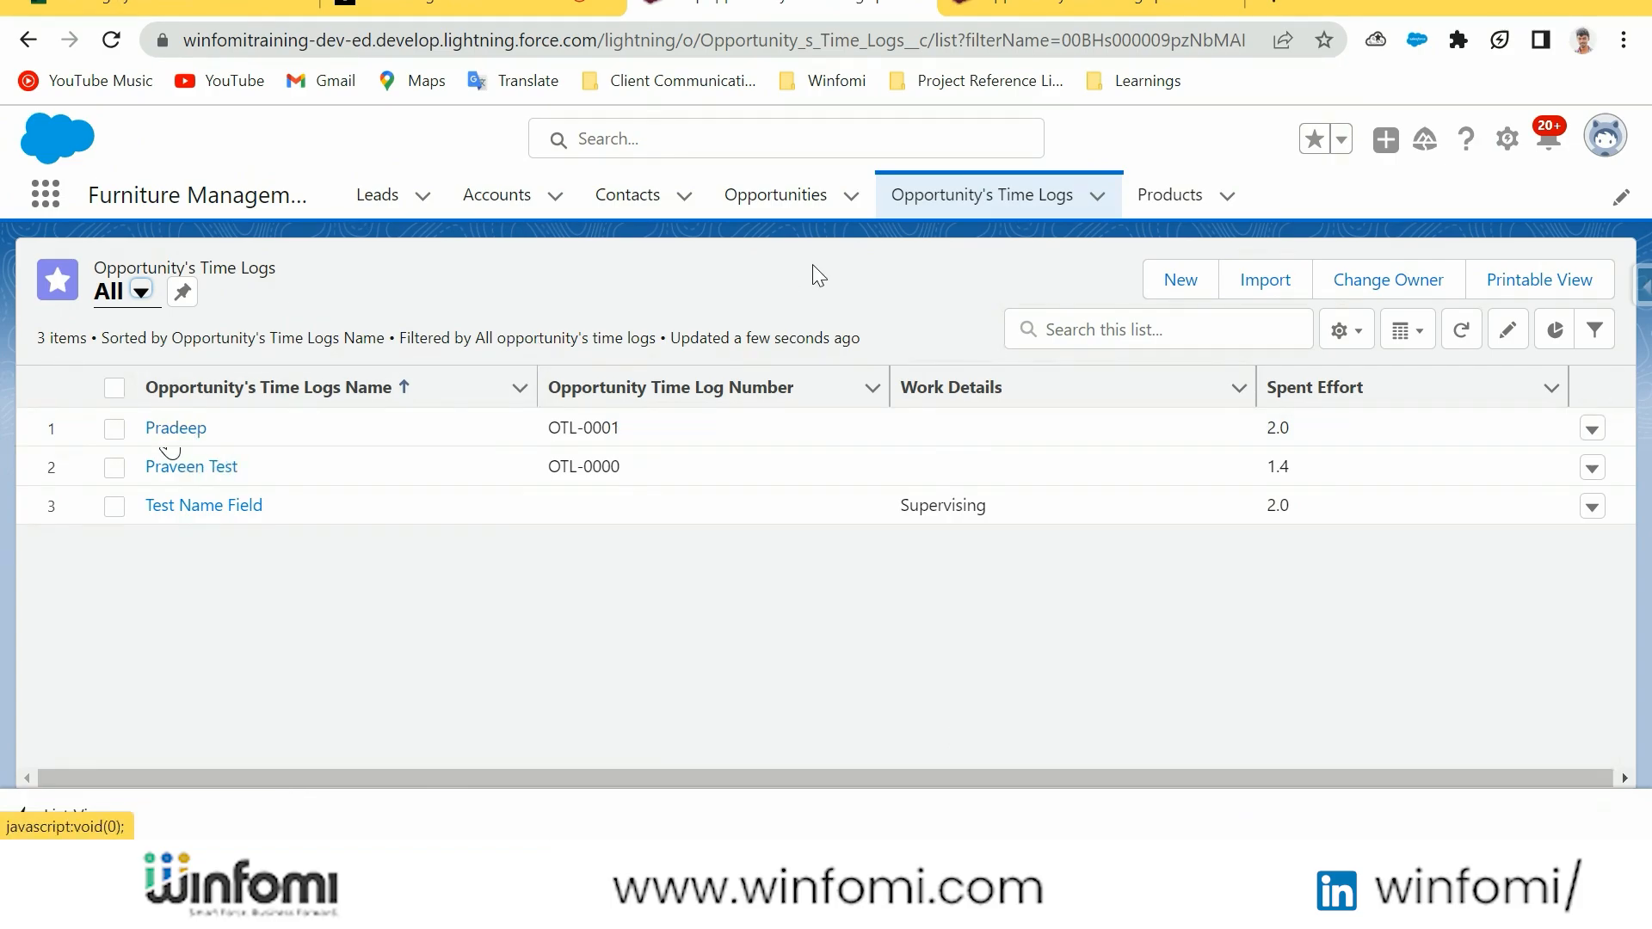
In the Object Manager setup, start a new custom field of type Date on the Opportunity's Time Logs object
click(994, 7)
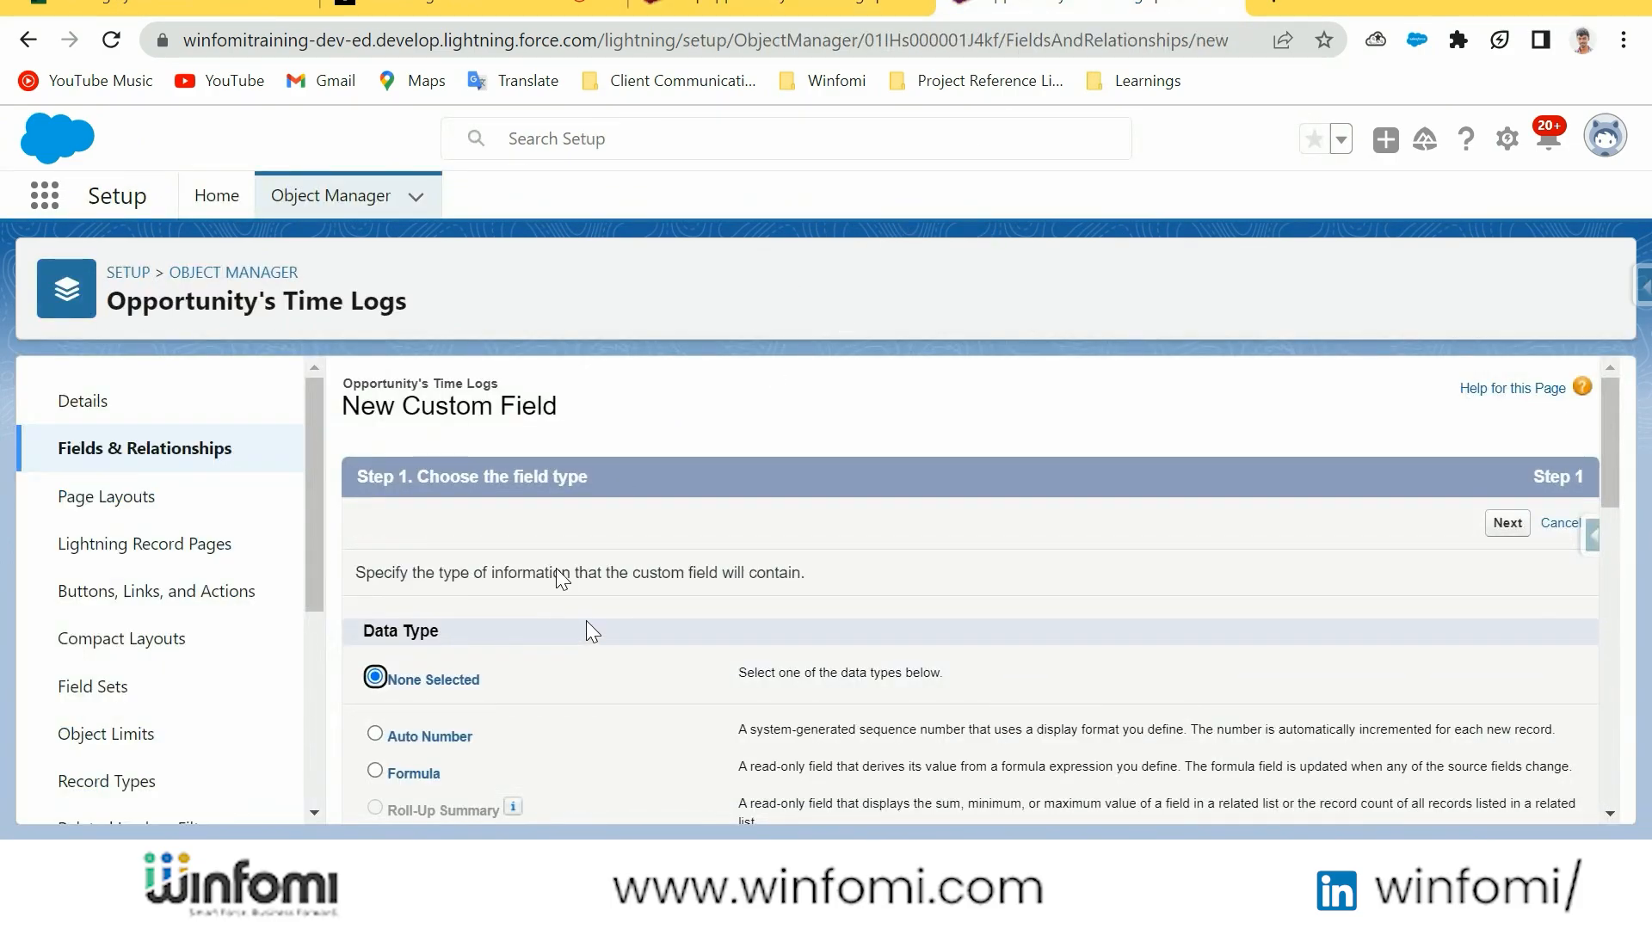
scroll(586, 622, down, 3)
click(224, 449)
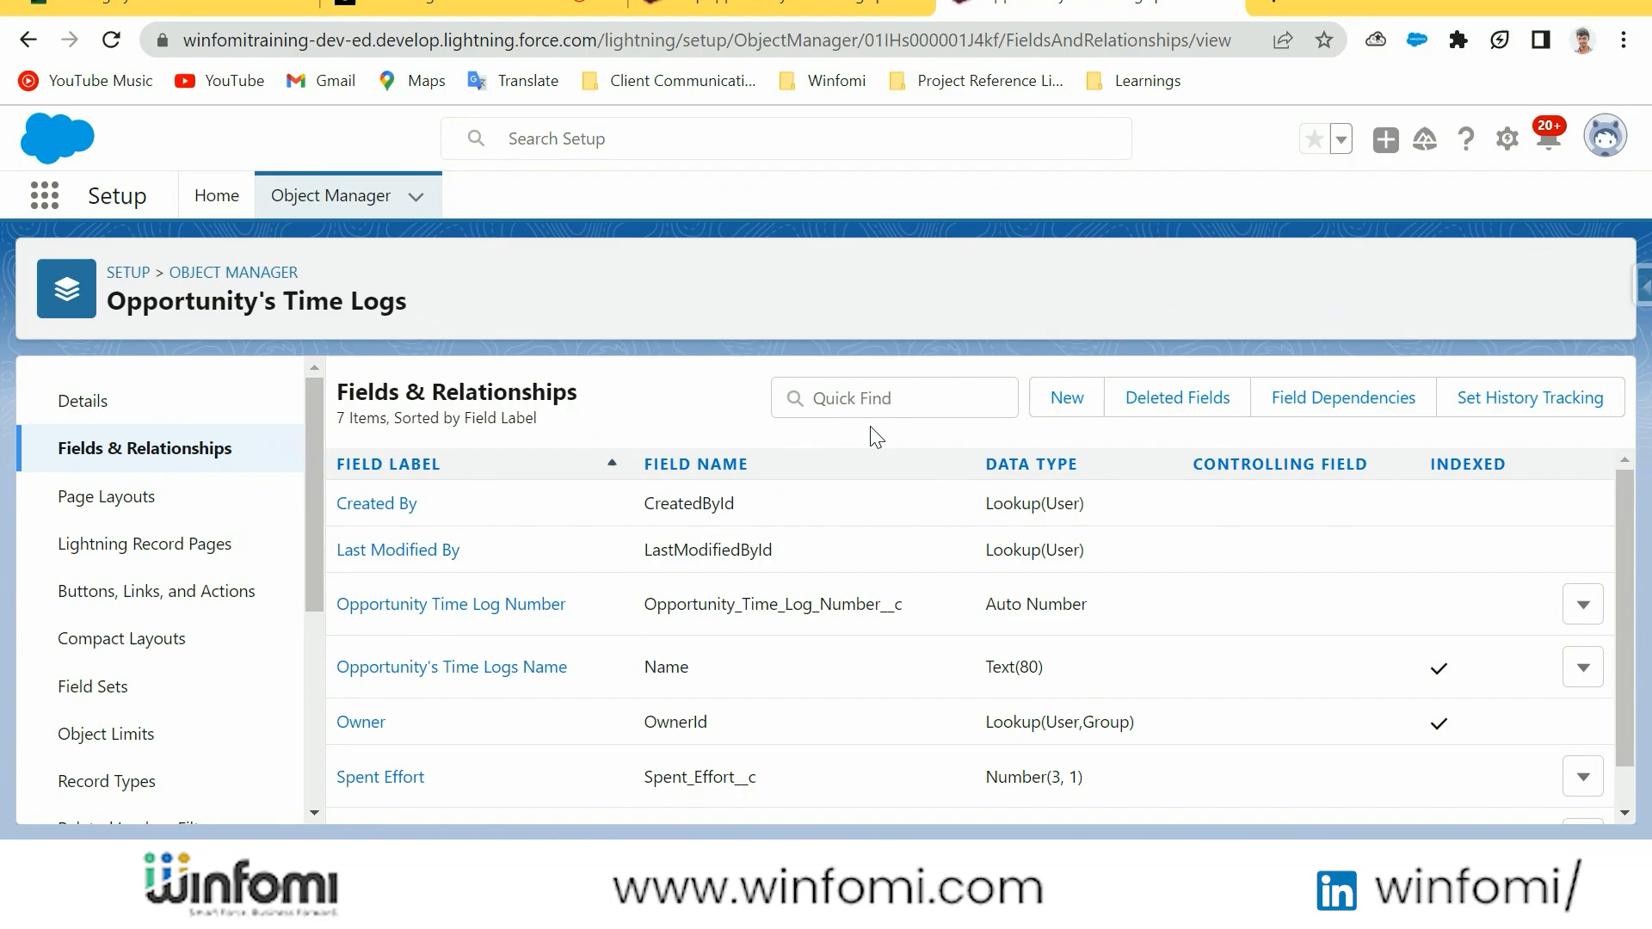
click(1059, 392)
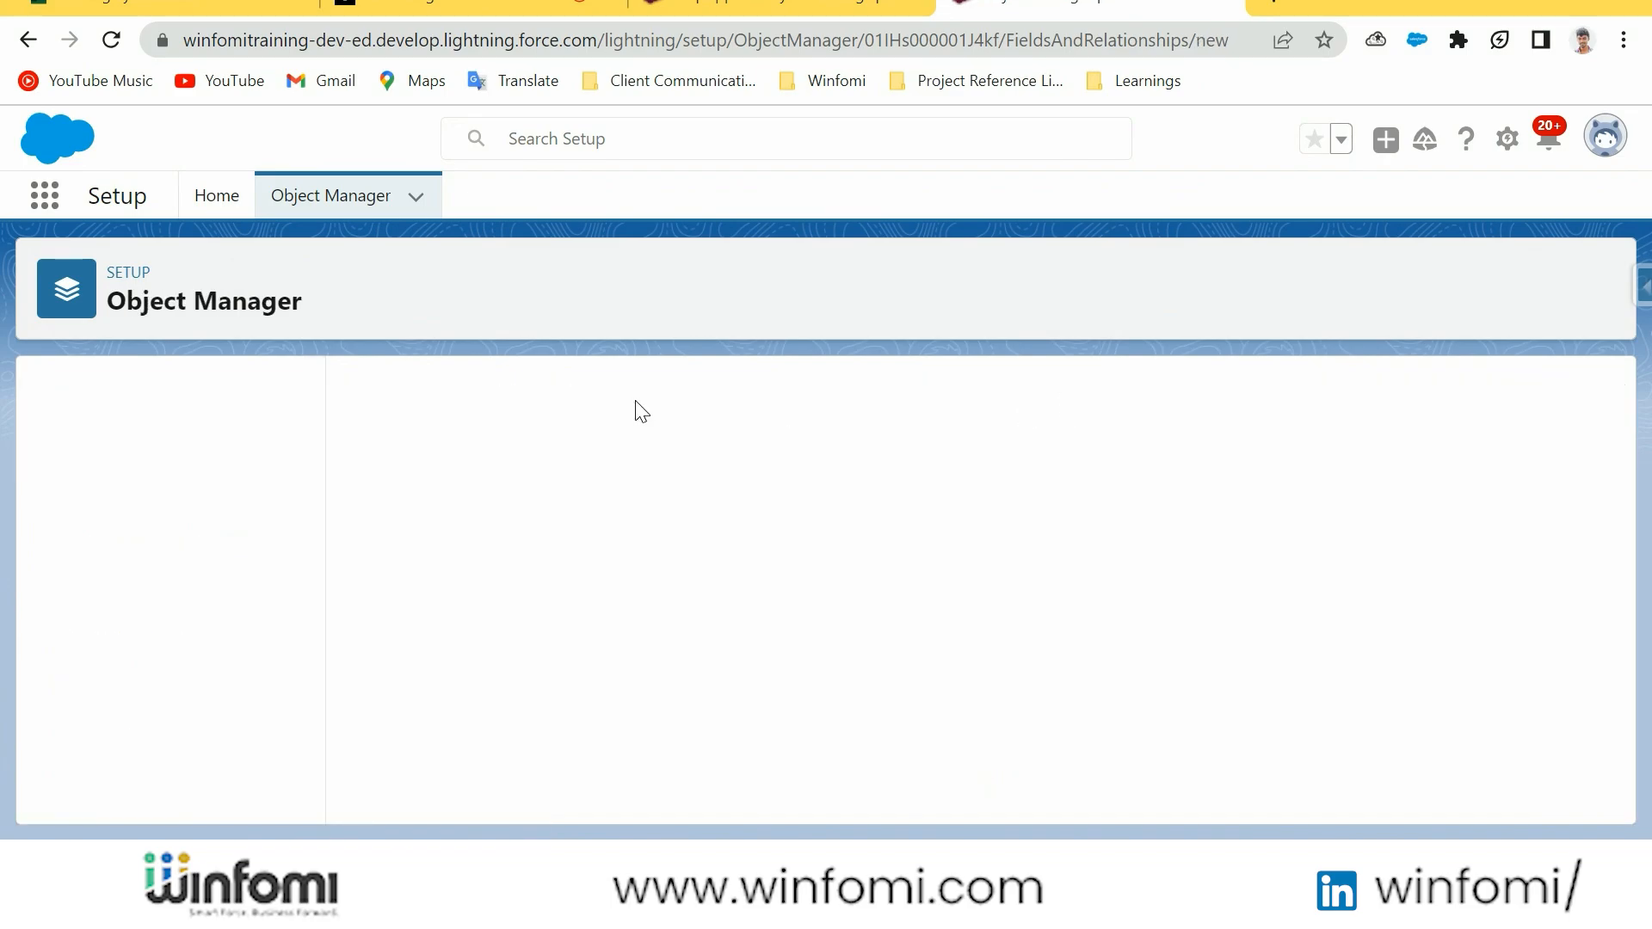
scroll(1061, 630, down, 6)
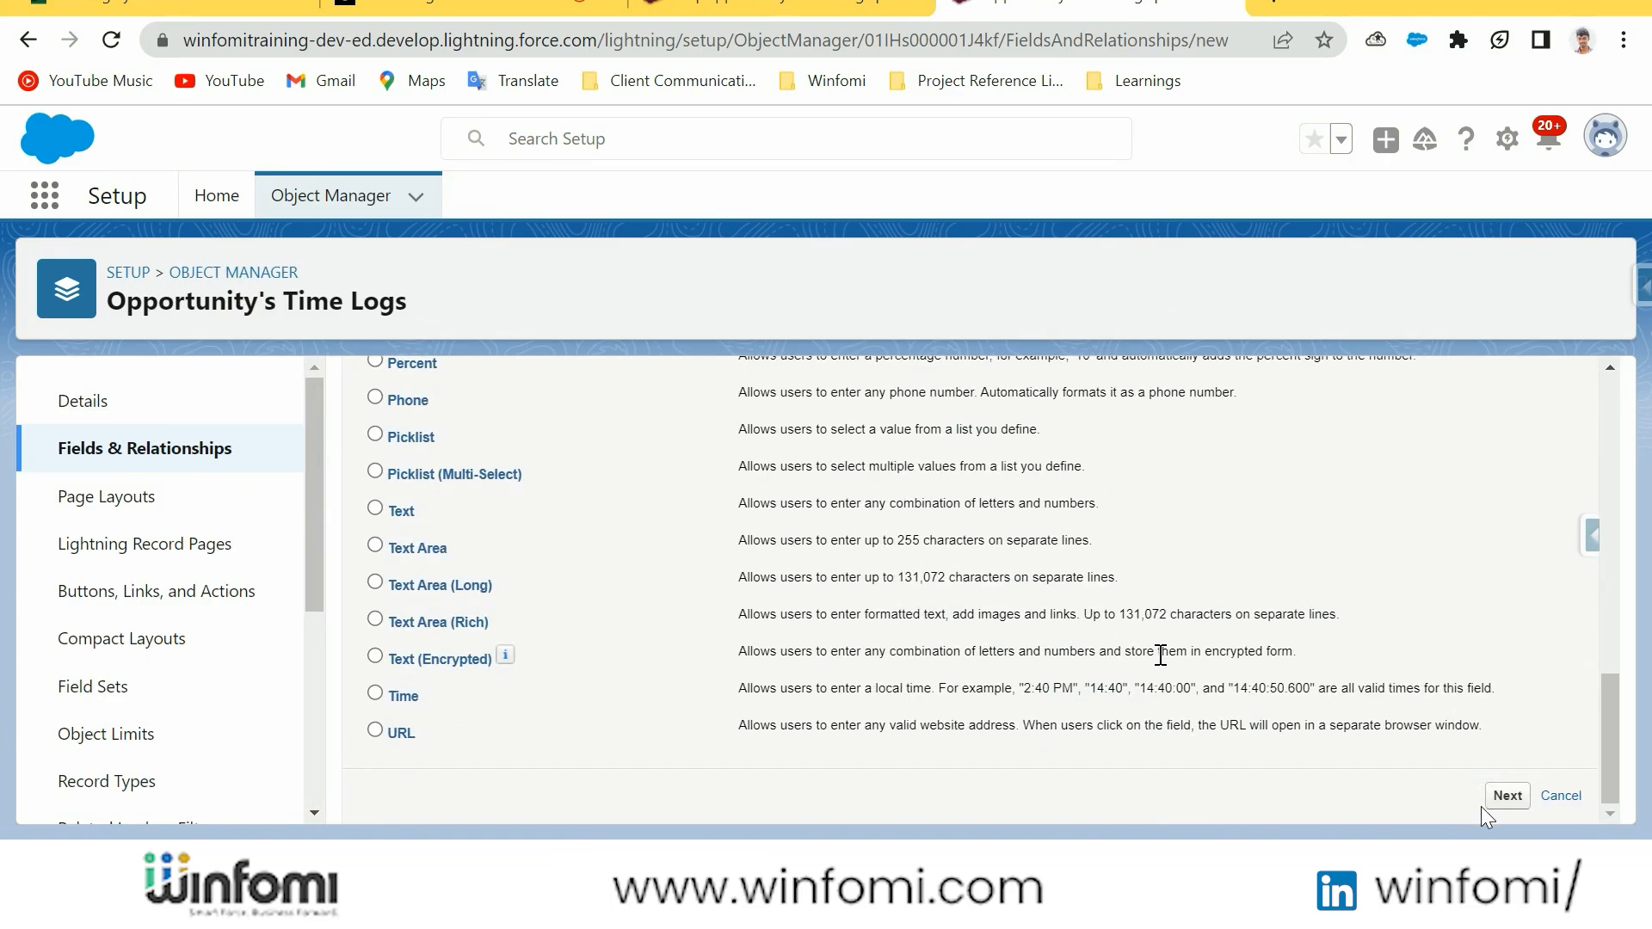
click(1499, 798)
Label the field "Date", accept the default options and field-level security, and save it
click(647, 579)
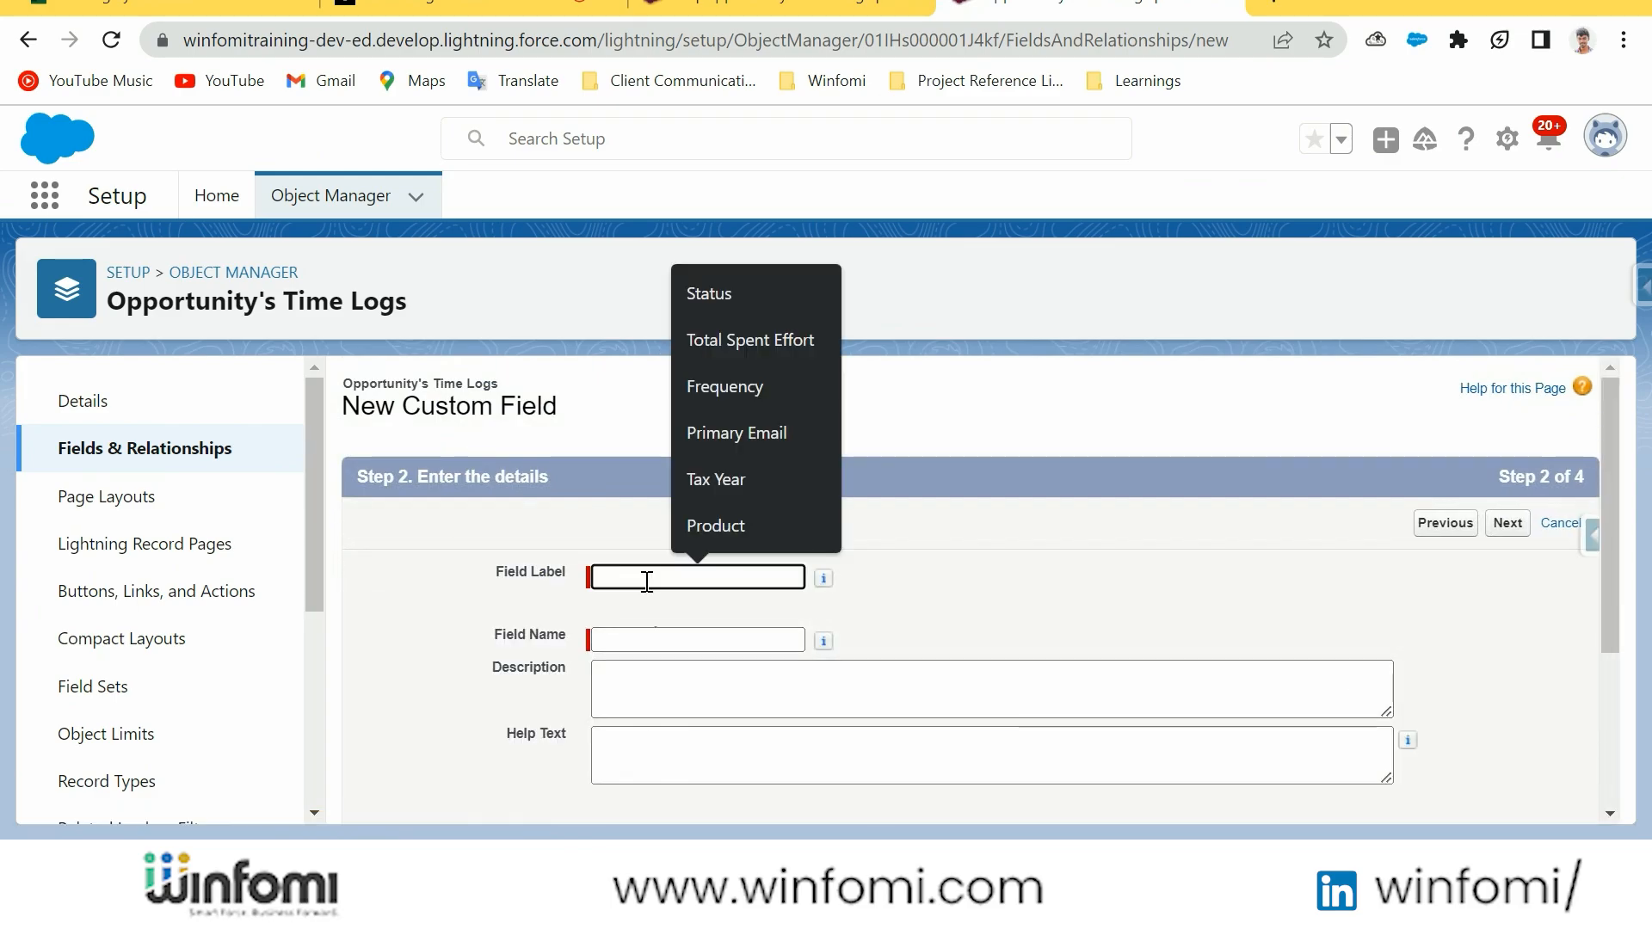
text(Date)
click(640, 640)
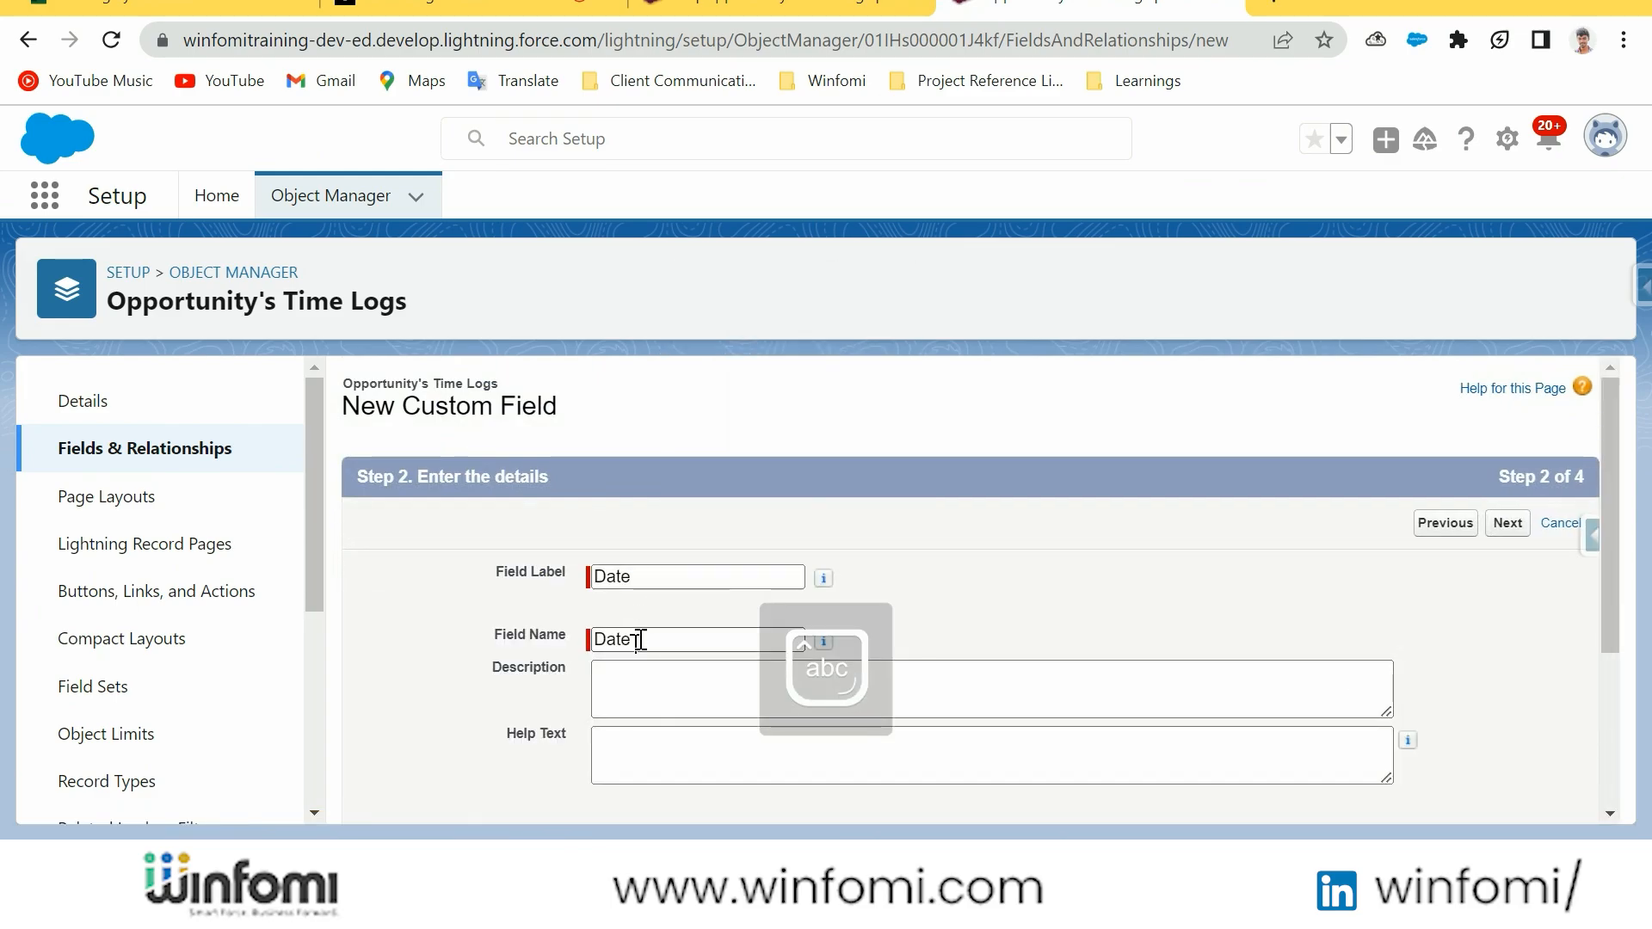
click(839, 697)
scroll(1097, 668, down, 3)
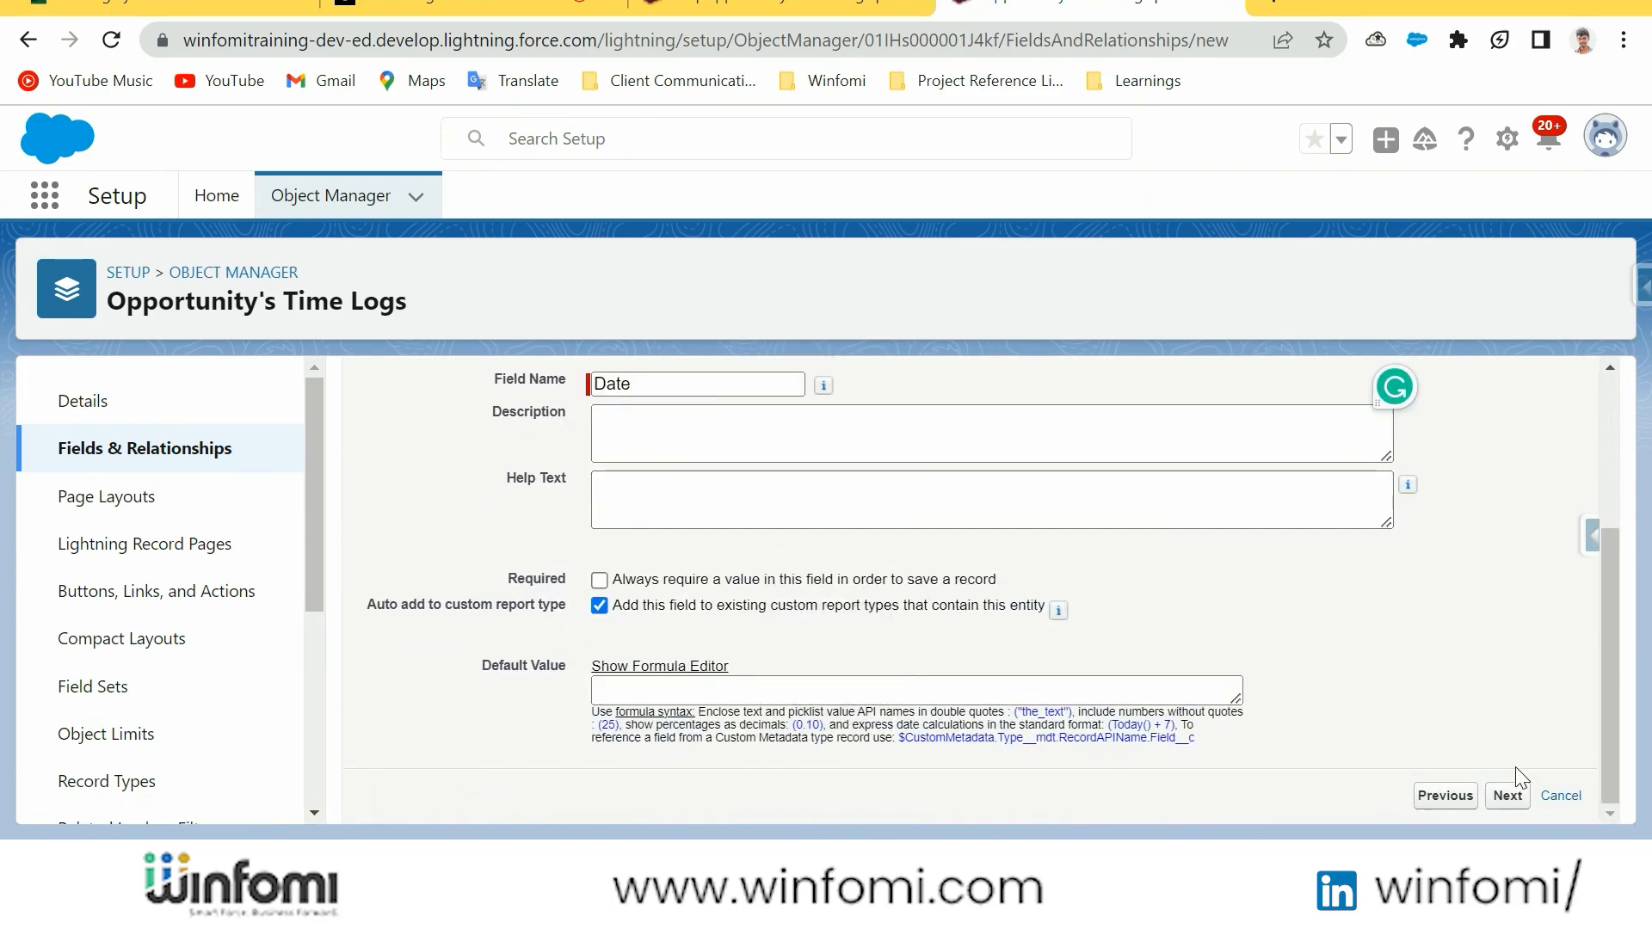
click(1514, 798)
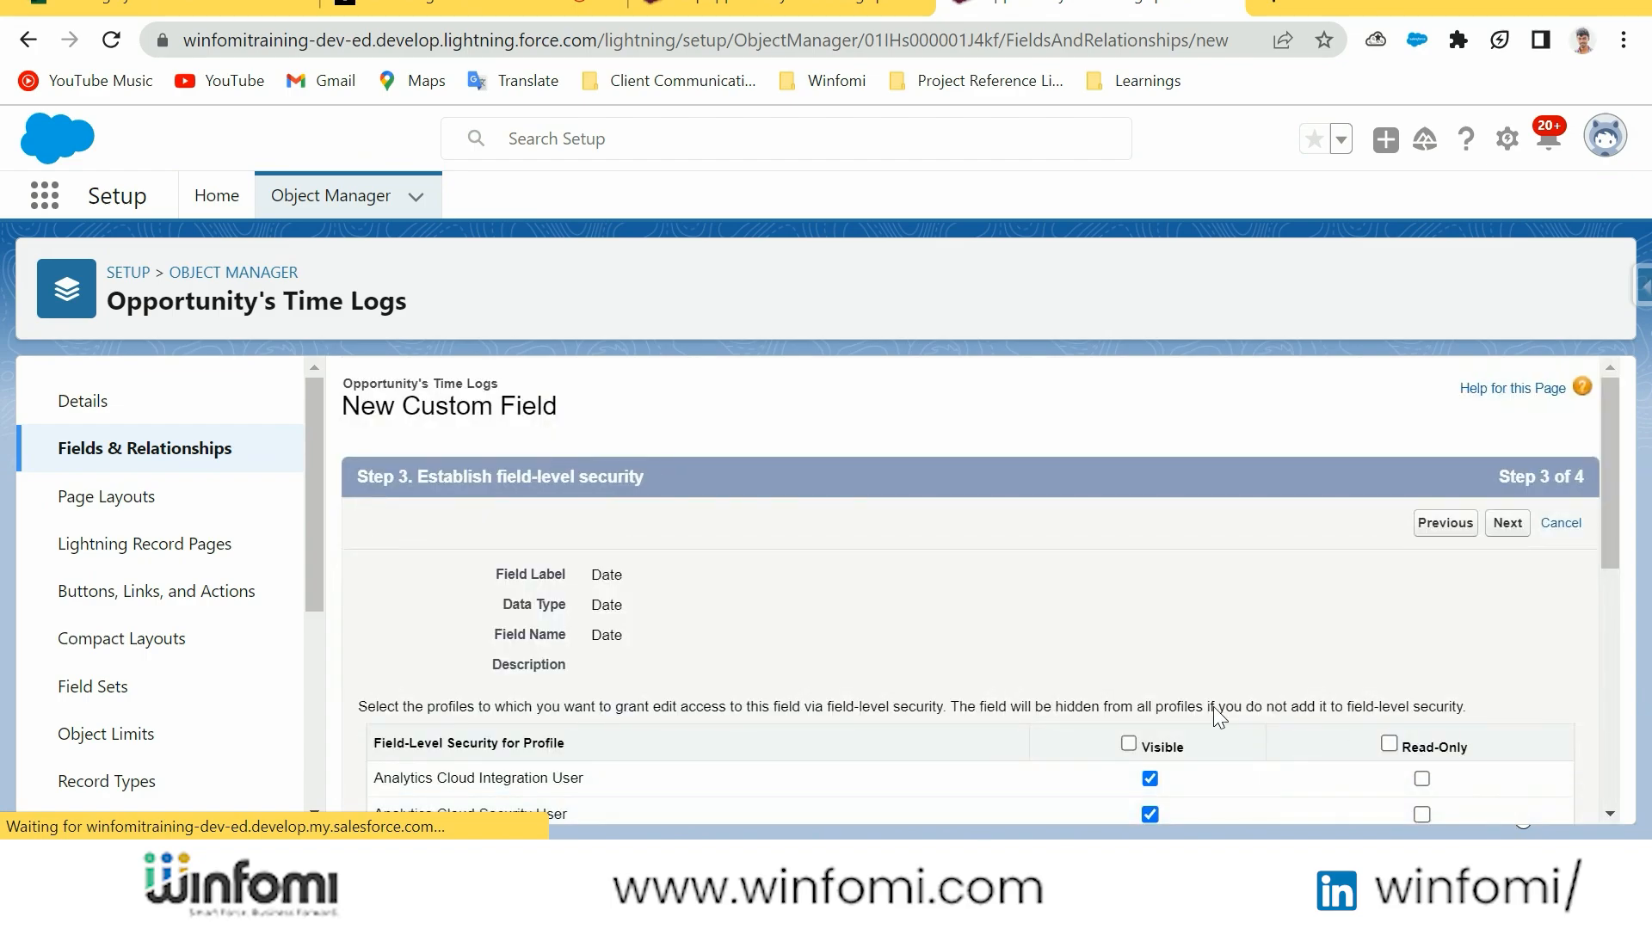
click(1508, 522)
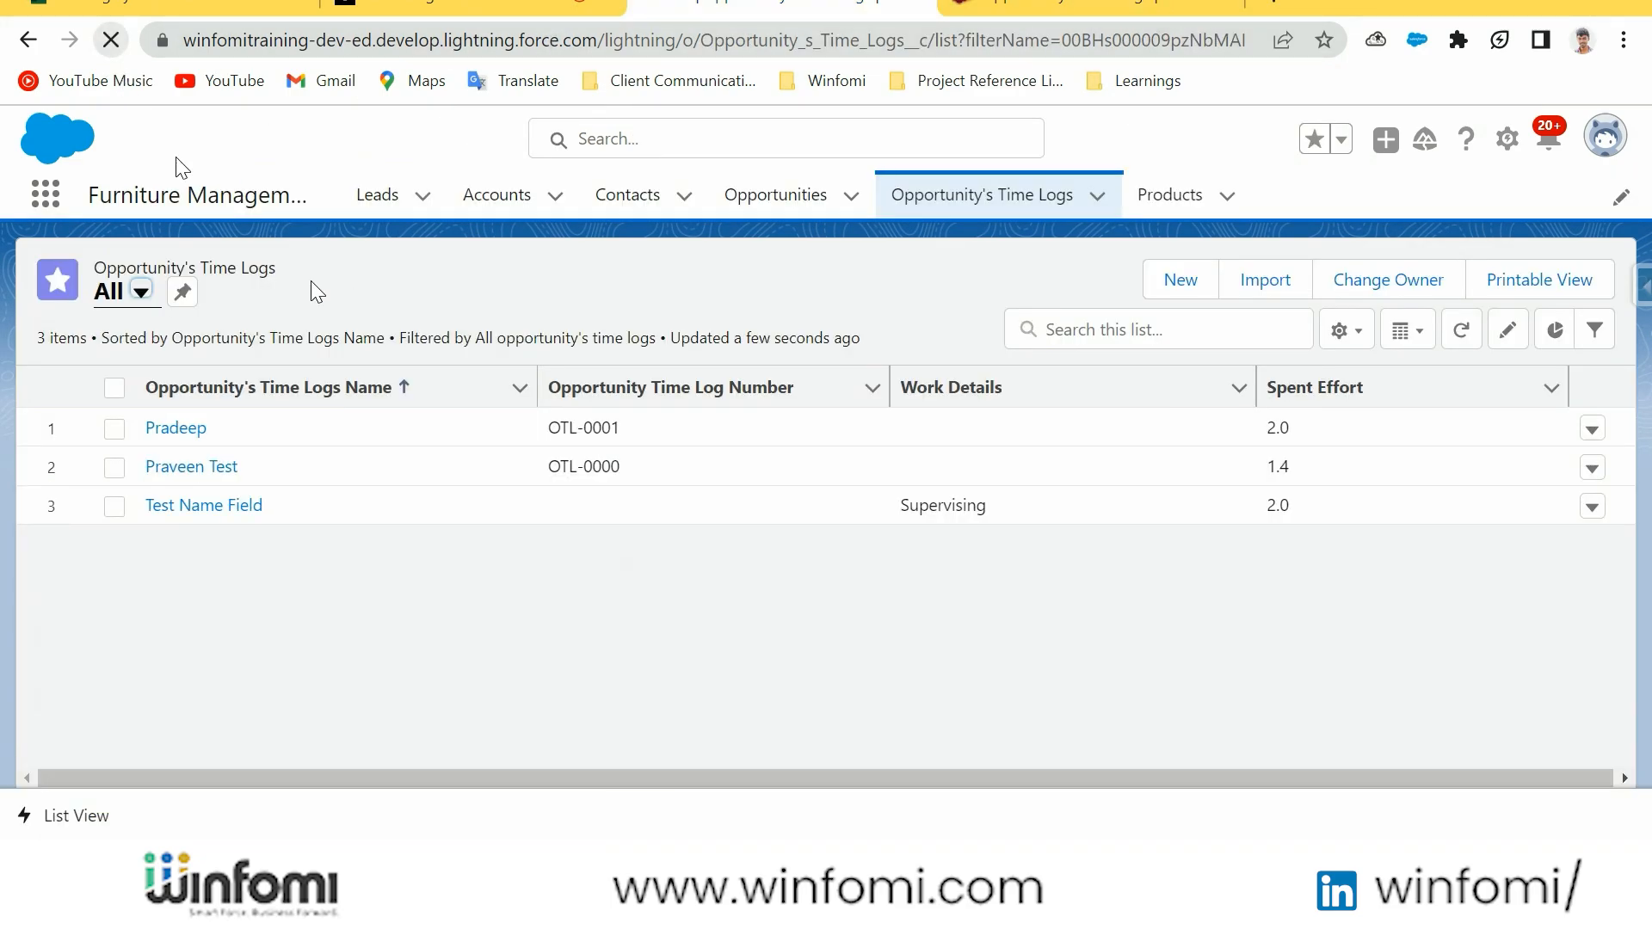
Open time log OTL-0000 in the Furniture Management app, set its Date to 6/22/2023 and save
click(192, 467)
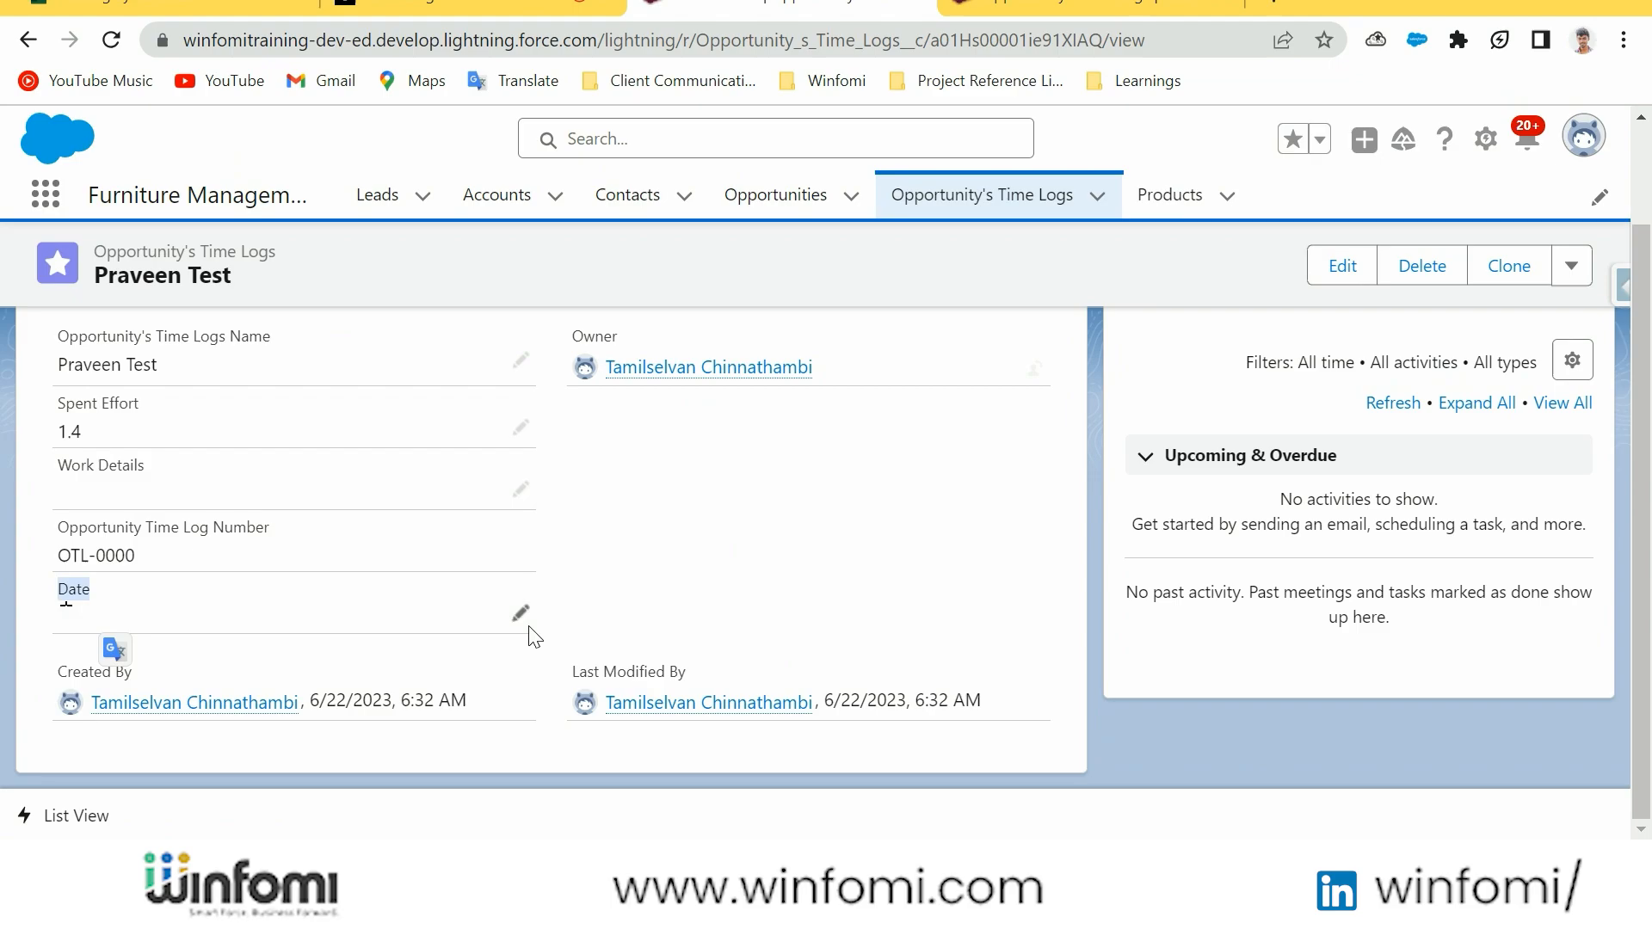
click(523, 616)
click(501, 629)
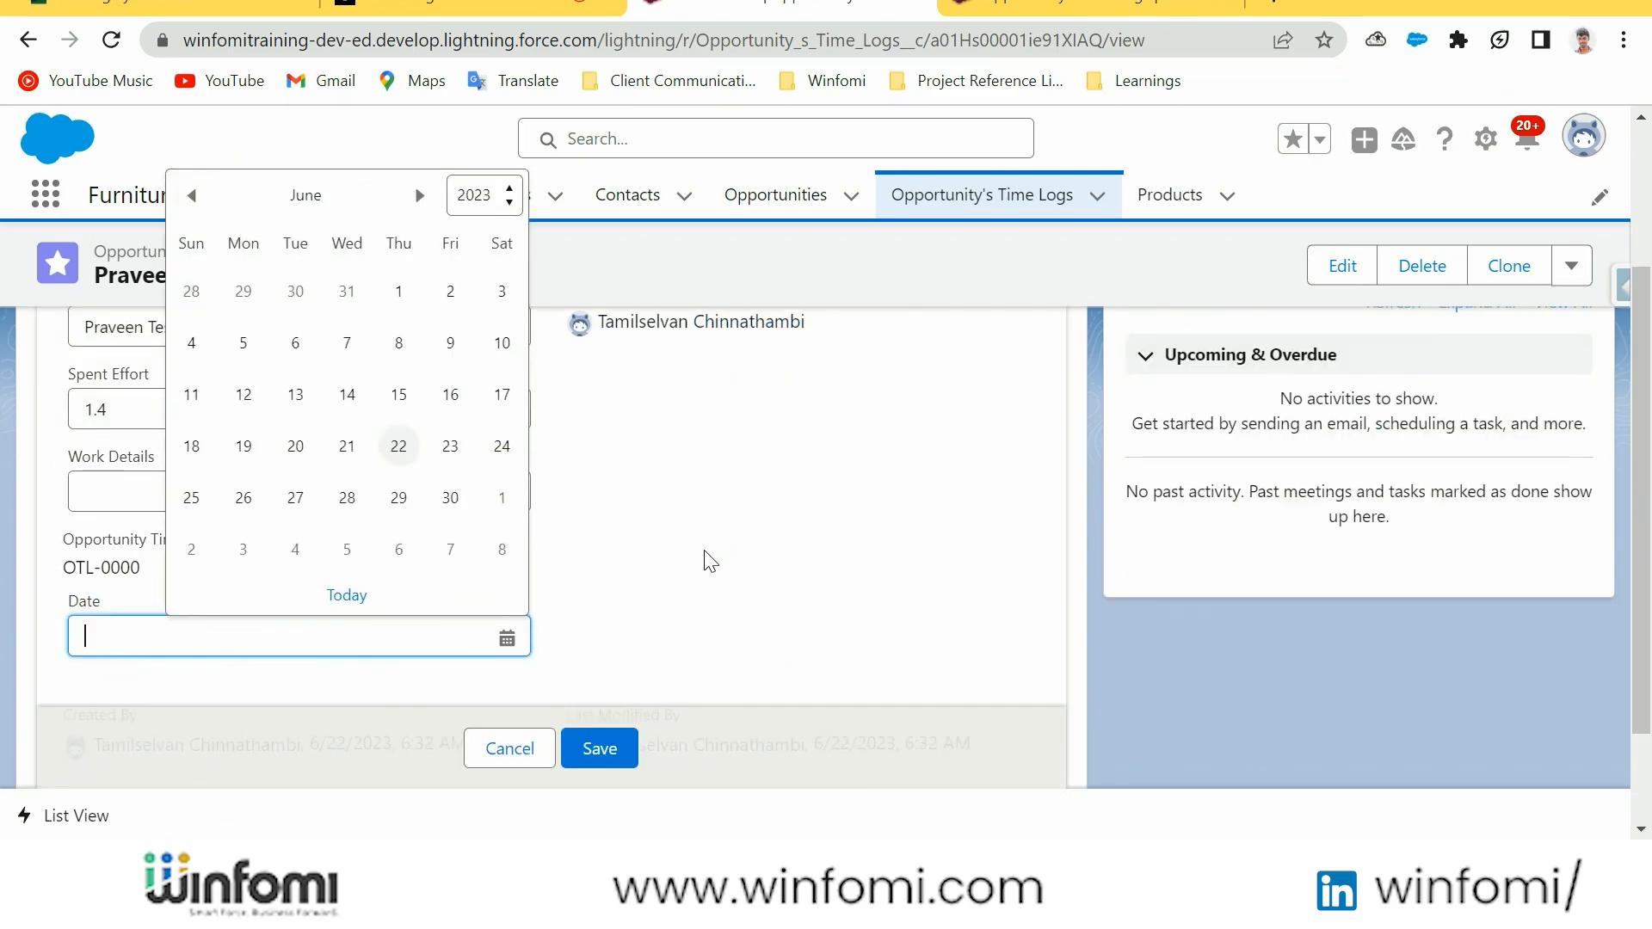
scroll(709, 561, down, 2)
click(394, 311)
click(603, 699)
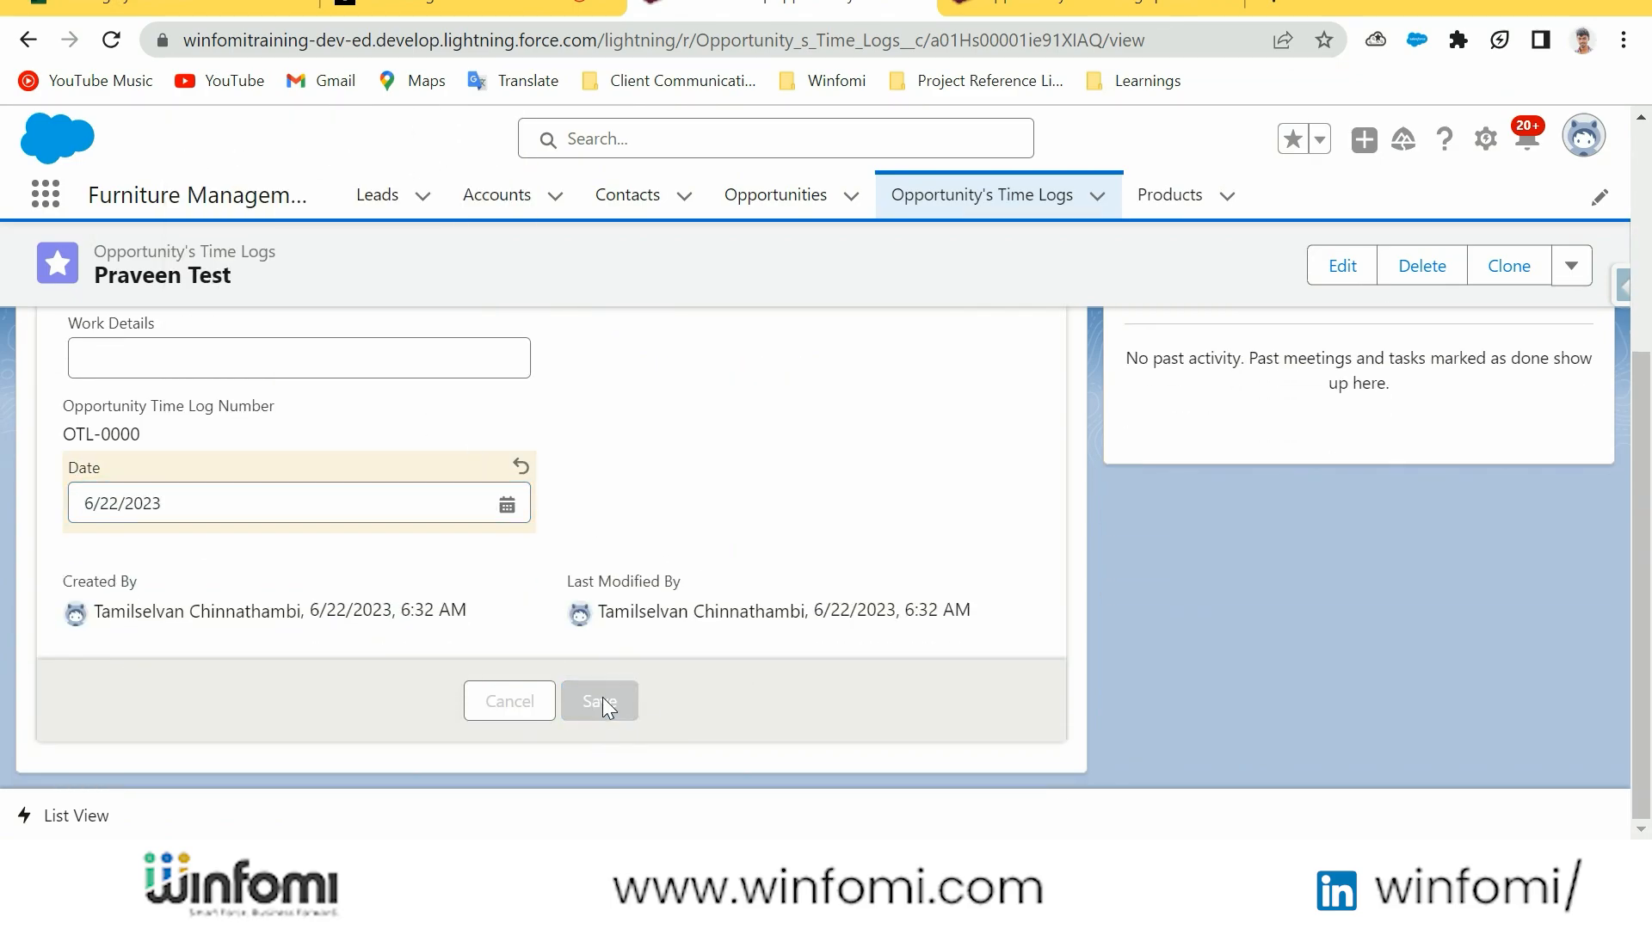
Start a new Opportunity's Time Logs record named with a person's first name and set its Date to 6/22/2023
click(985, 215)
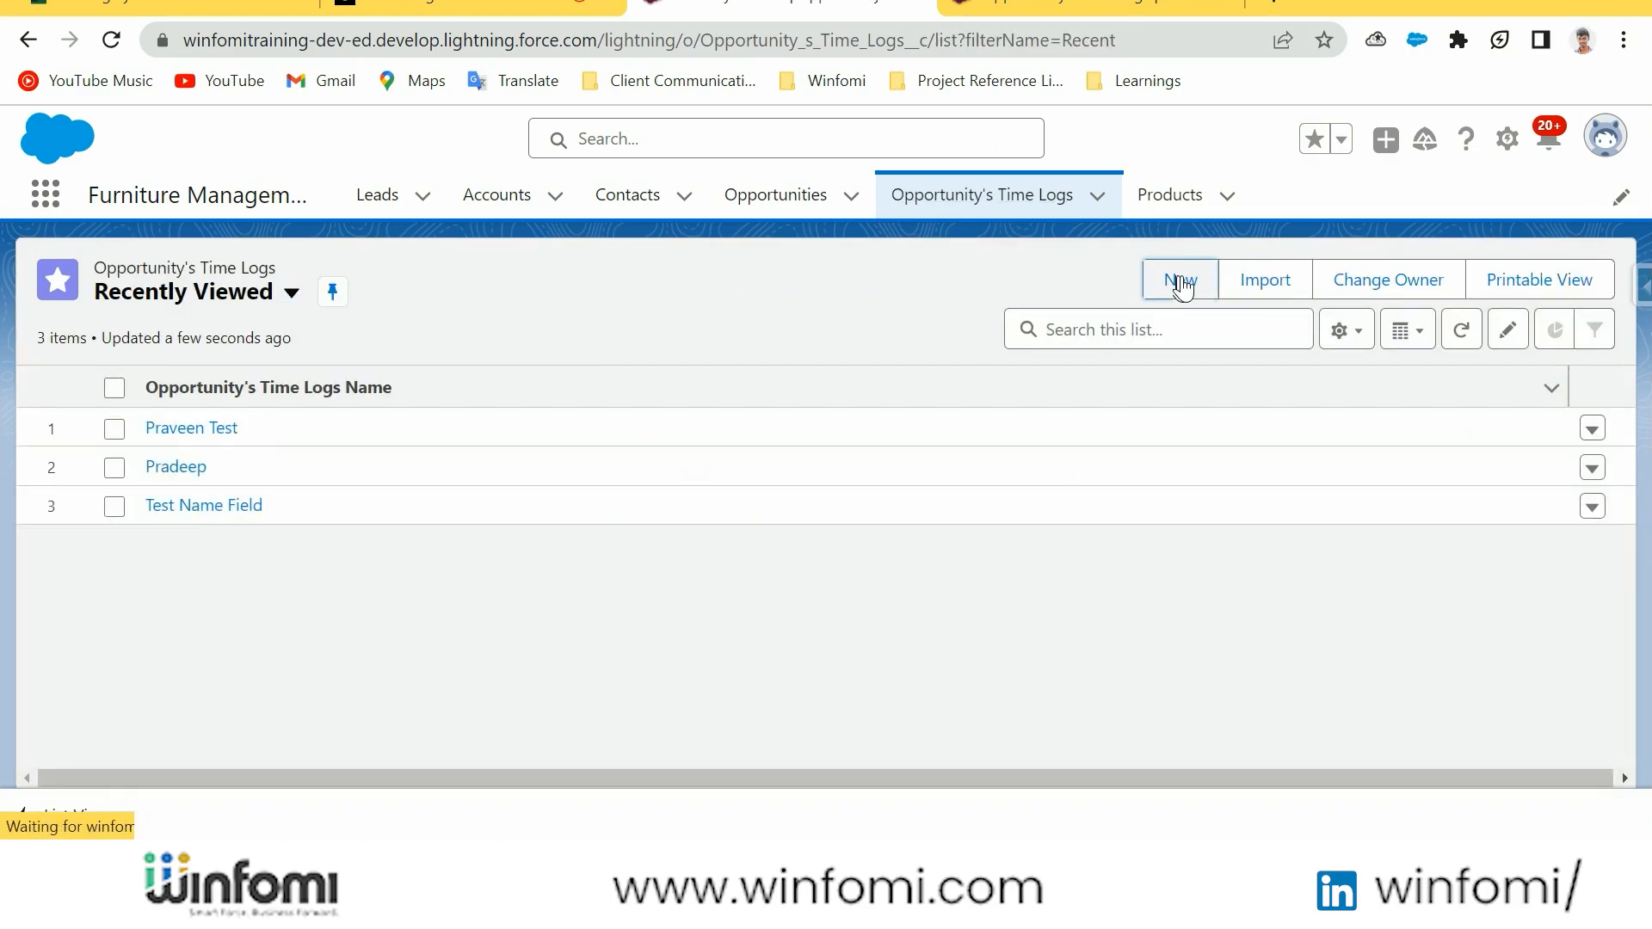
click(1180, 283)
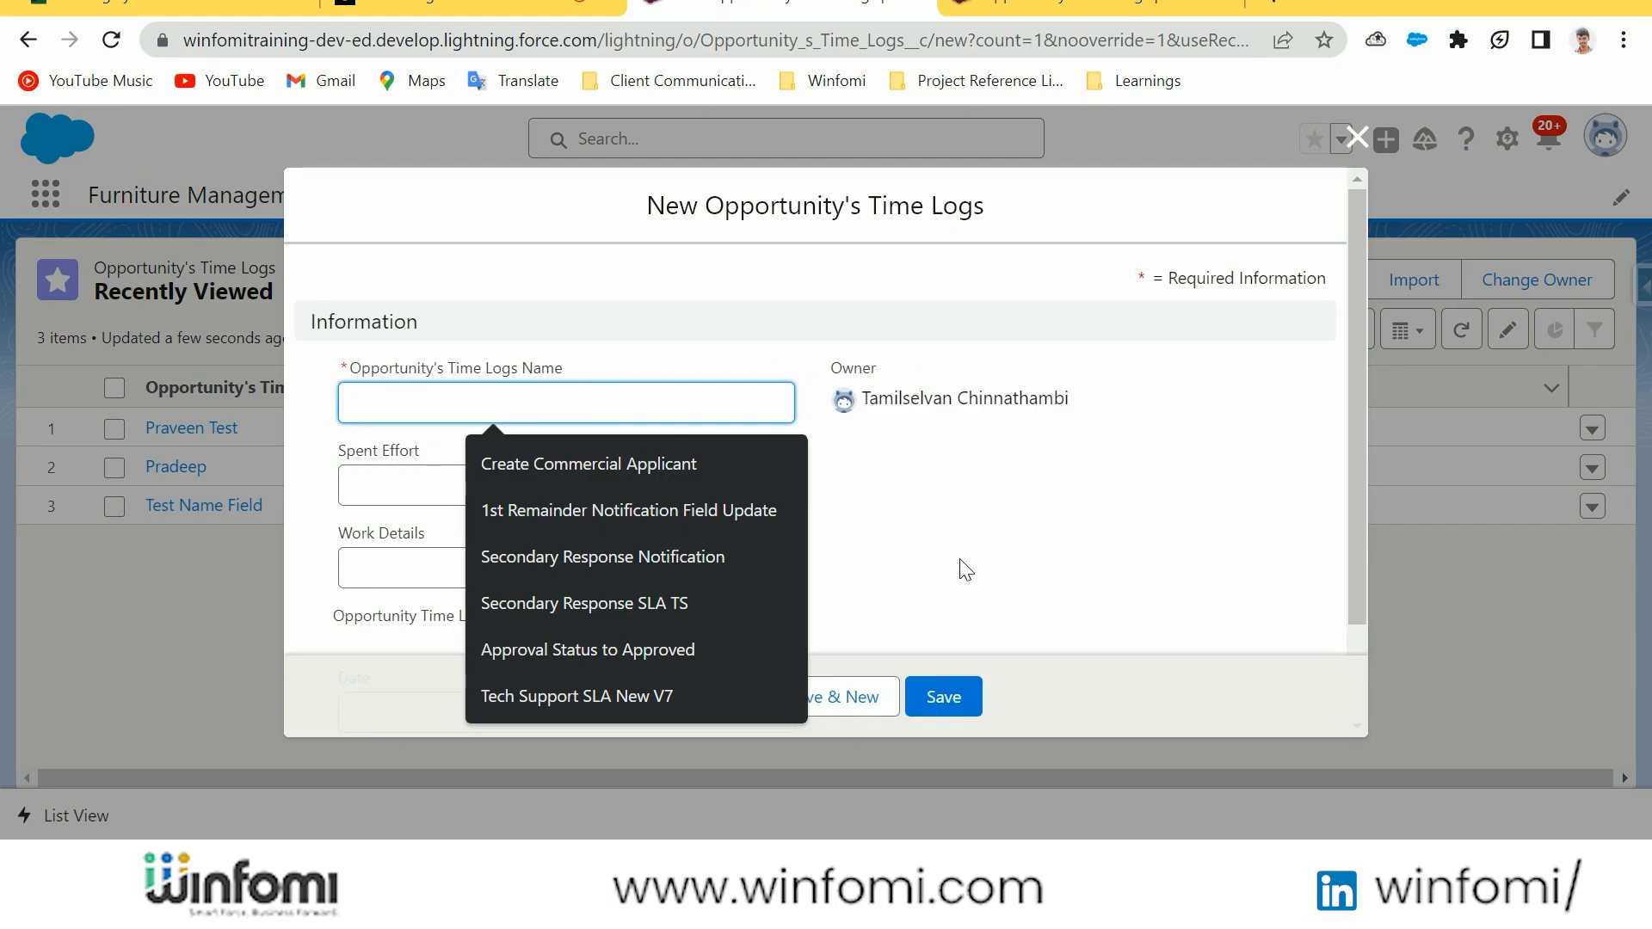
text(Tamil)
scroll(967, 570, down, 2)
click(499, 591)
click(664, 404)
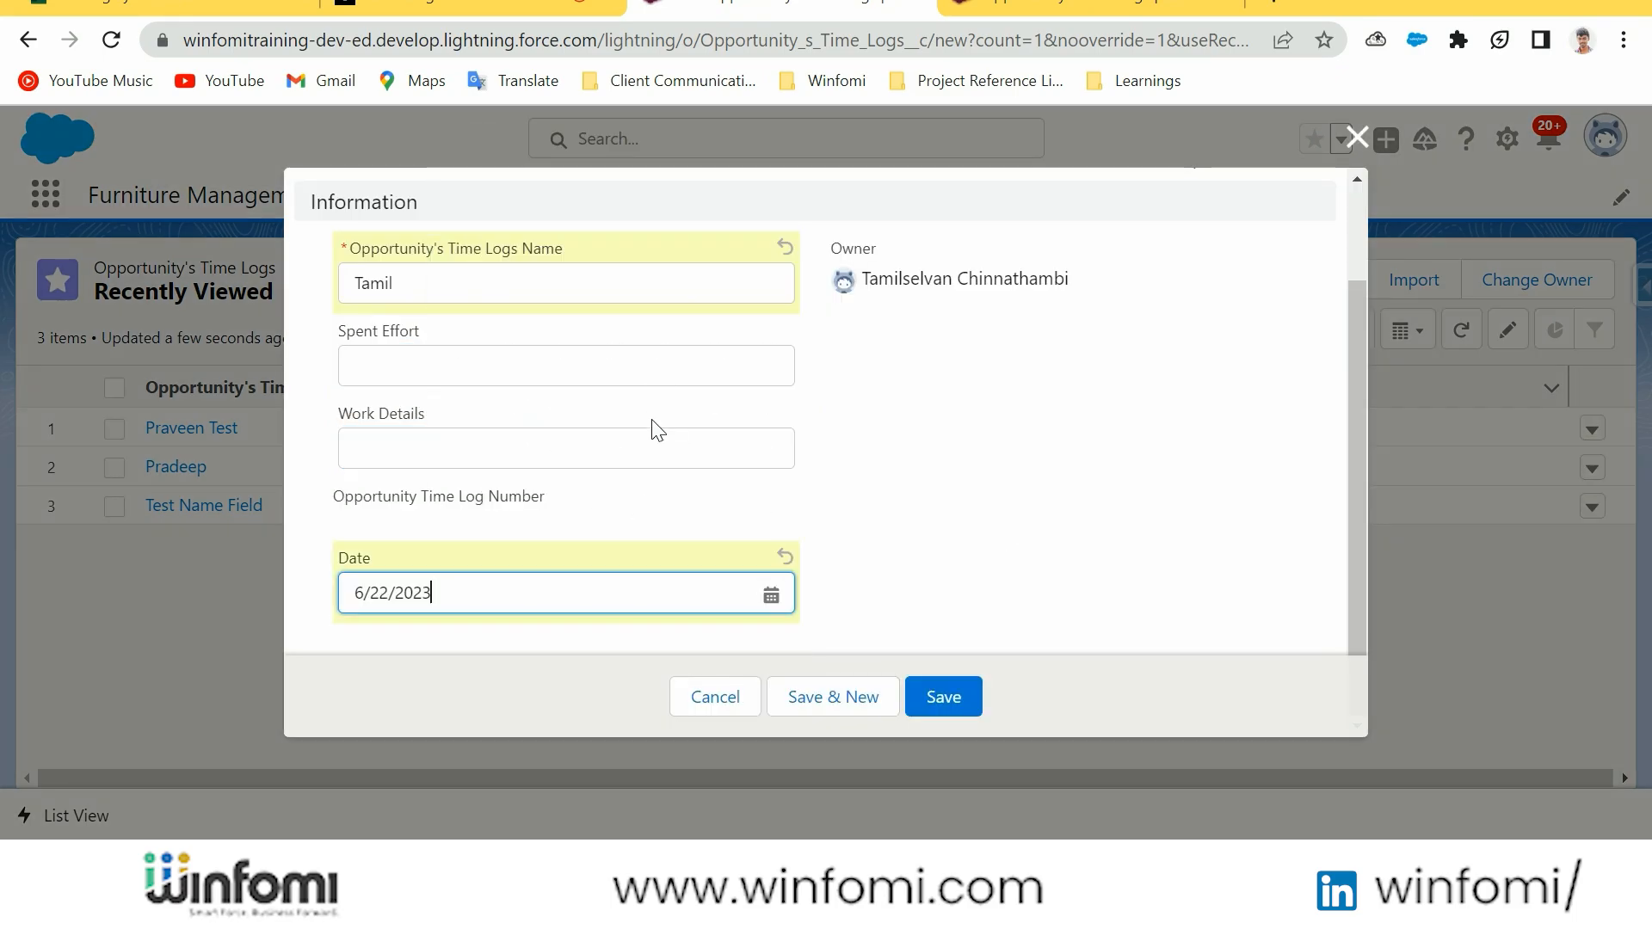
Set the new record's Spent Effort to 3 and save the record
click(519, 456)
click(417, 362)
text(3)
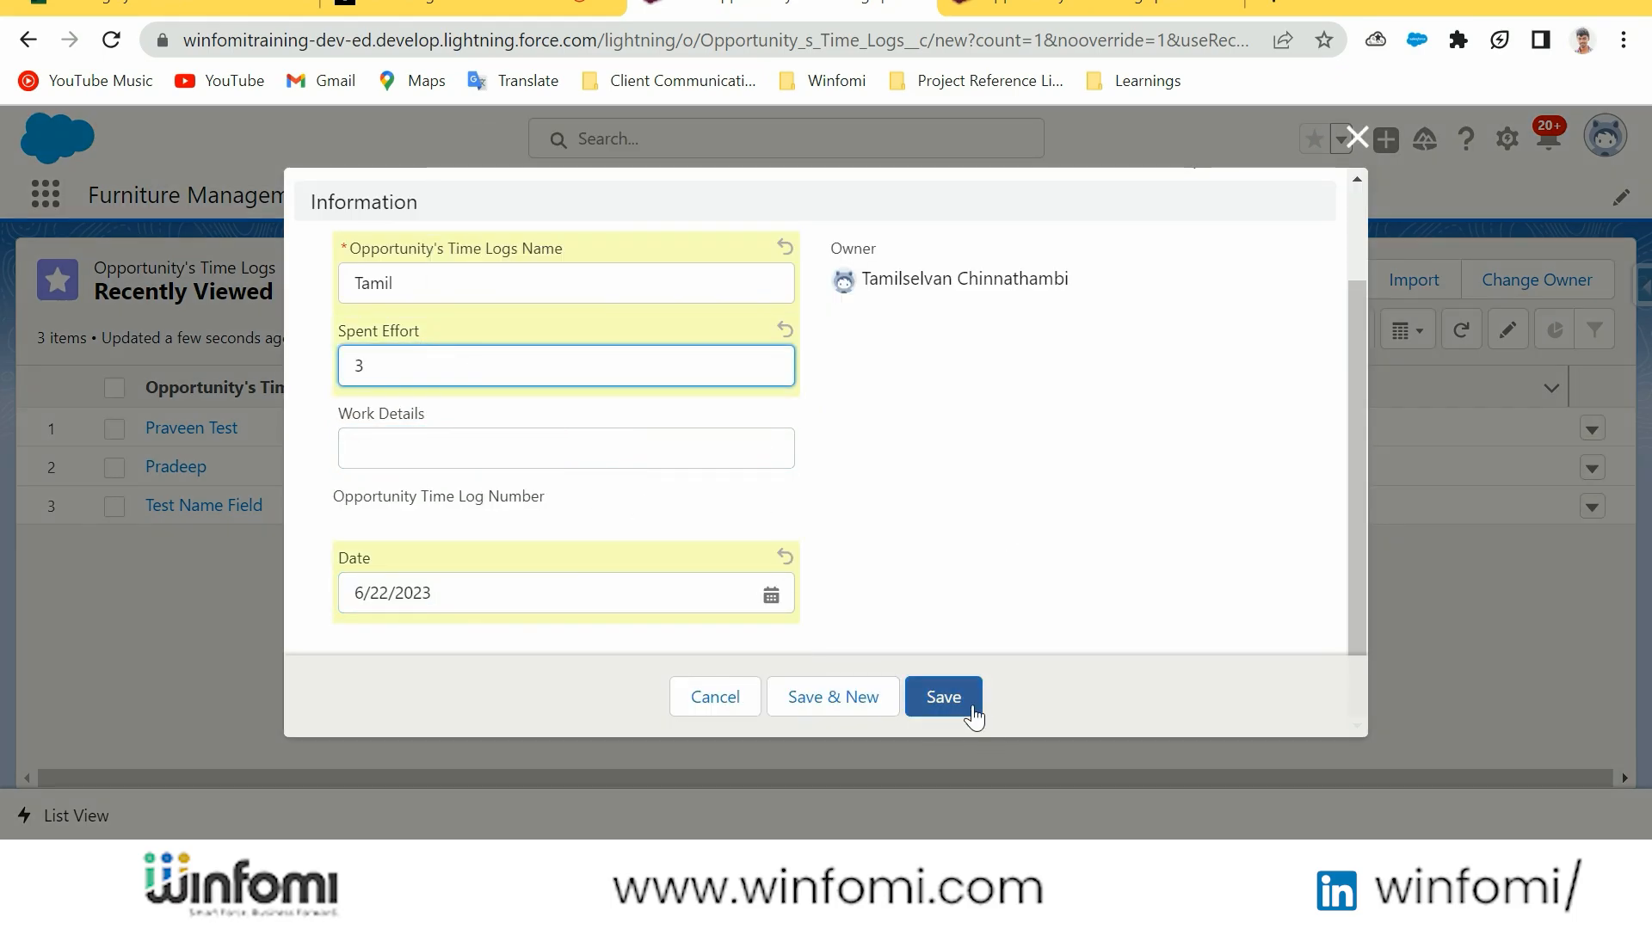
click(963, 701)
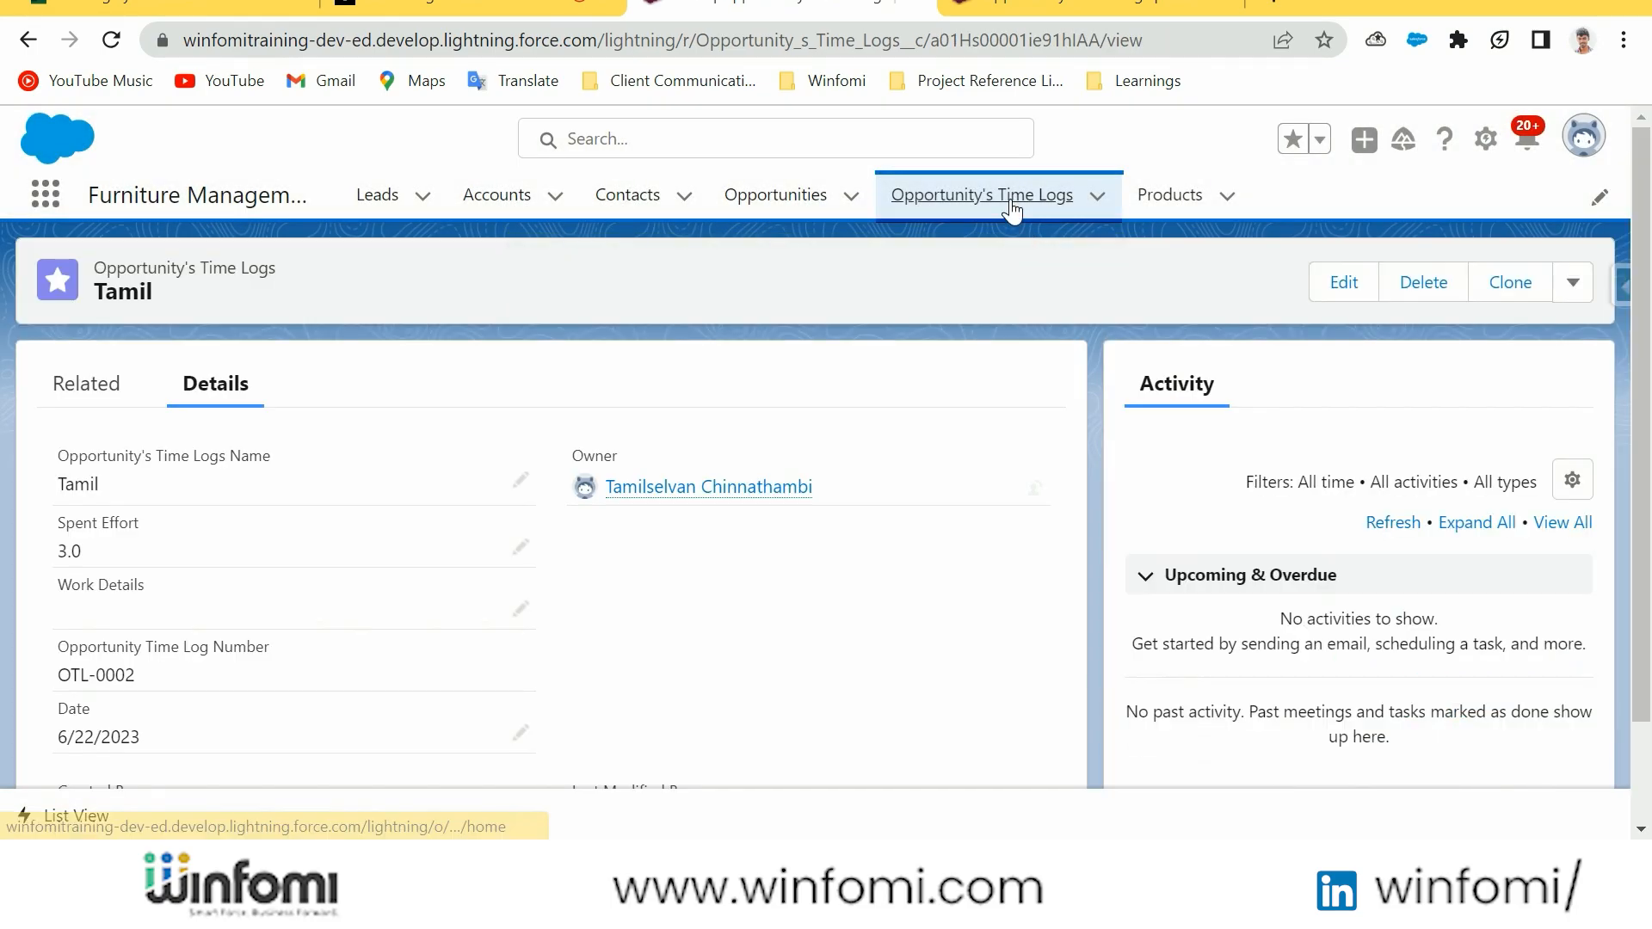
Return to the Opportunity's Time Logs list and switch it to the All list view
click(981, 194)
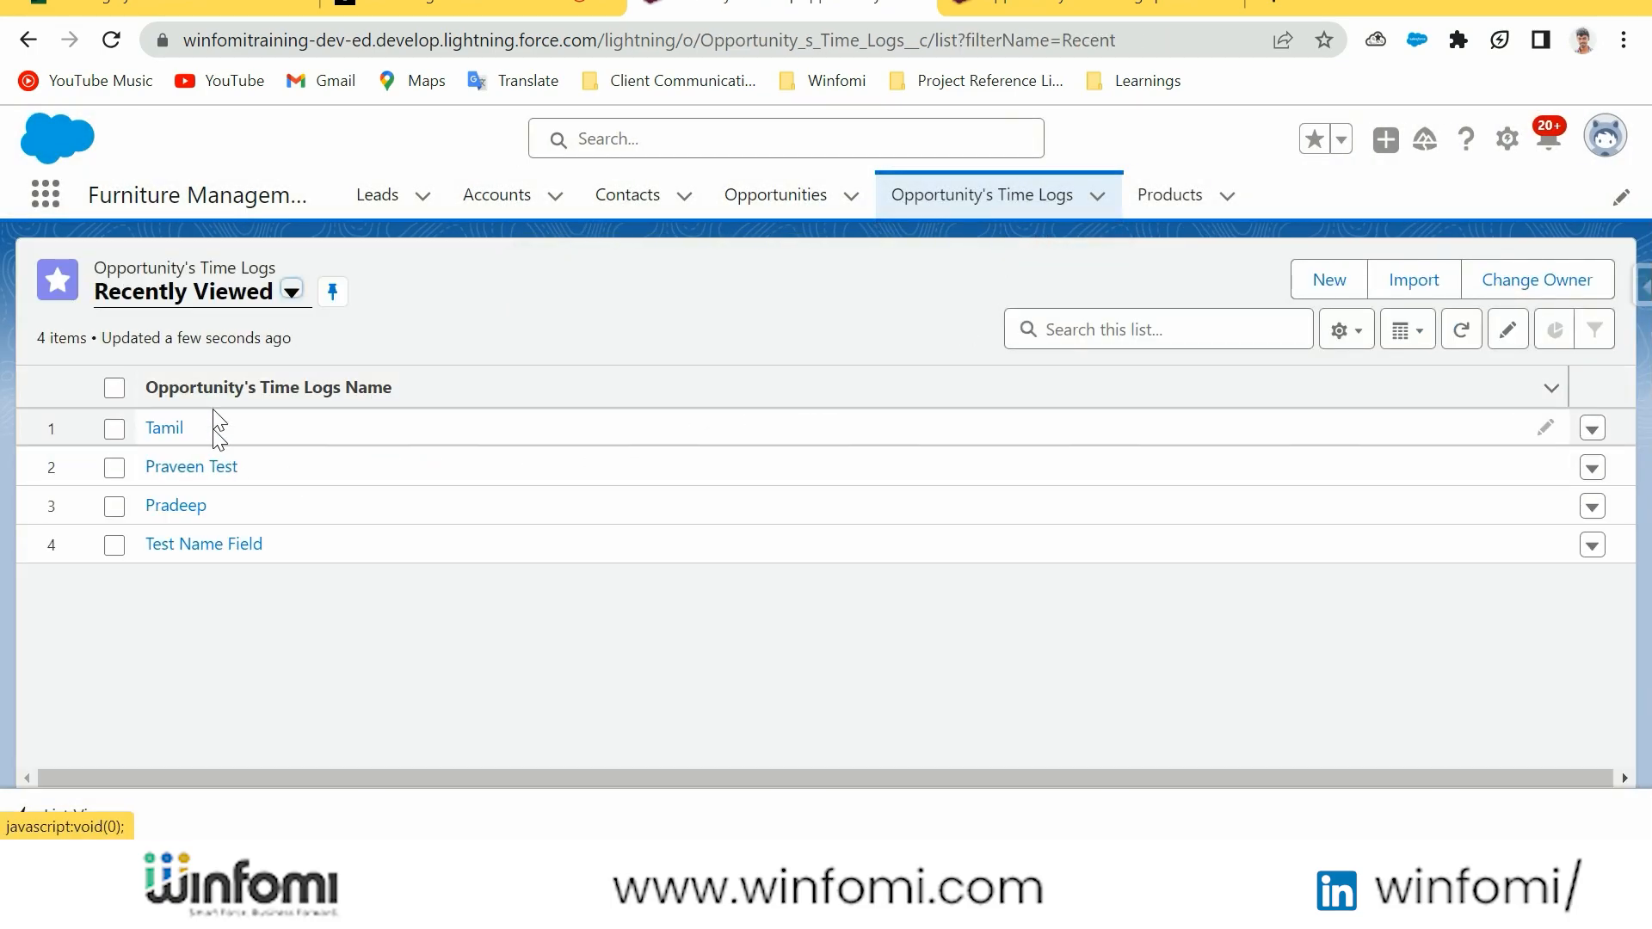
click(292, 292)
click(261, 397)
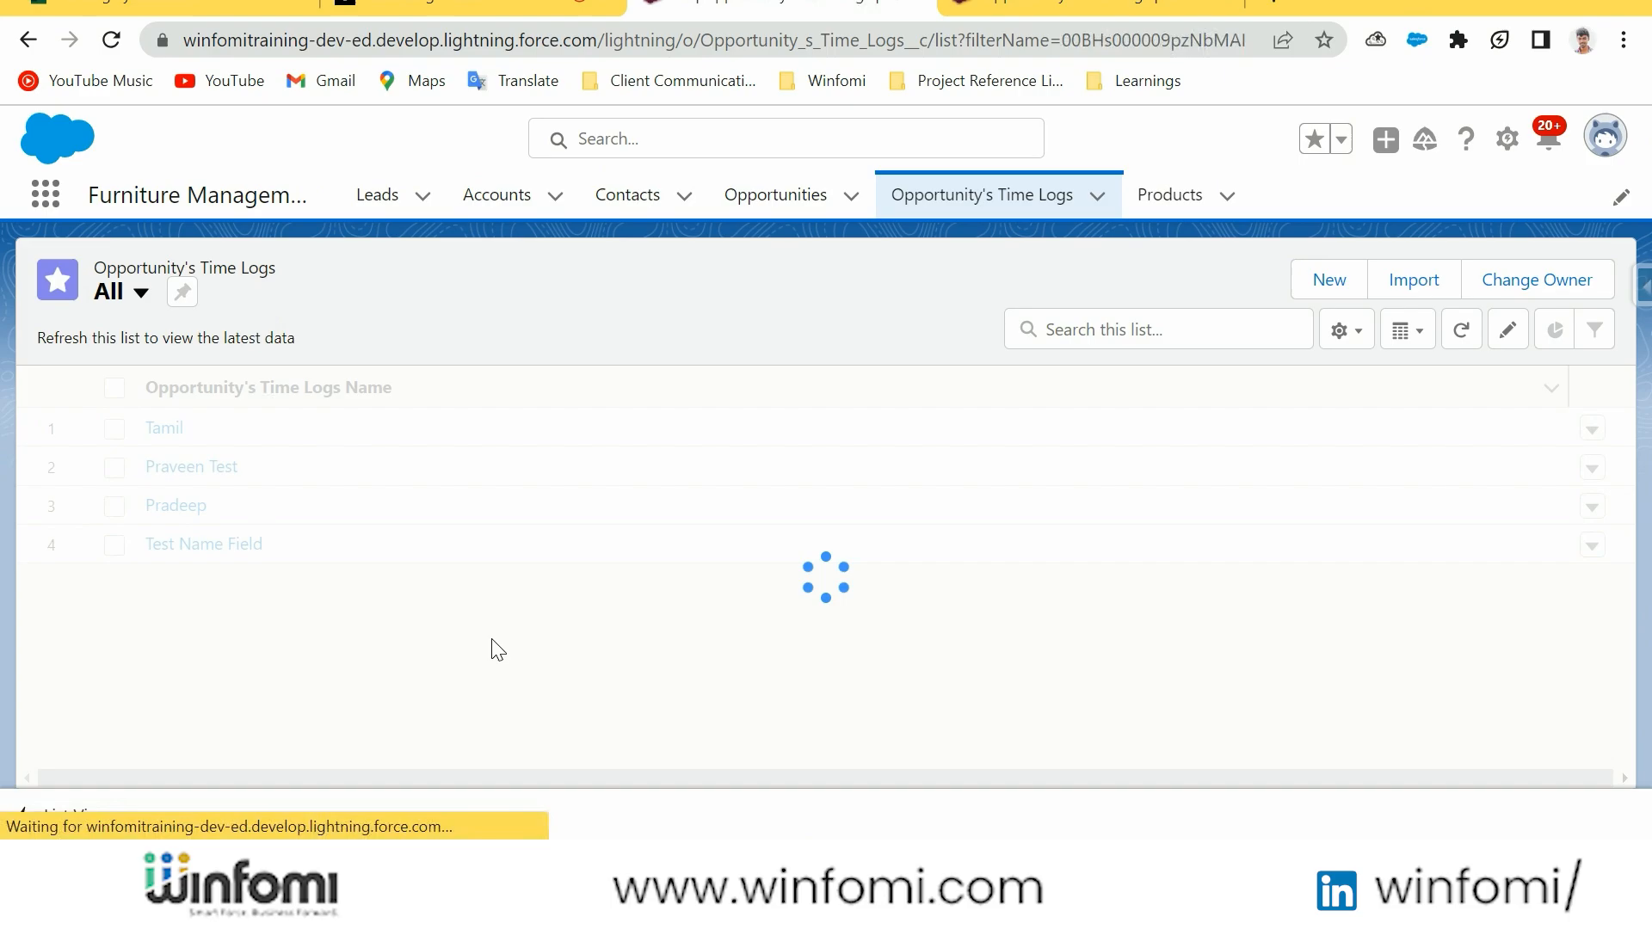